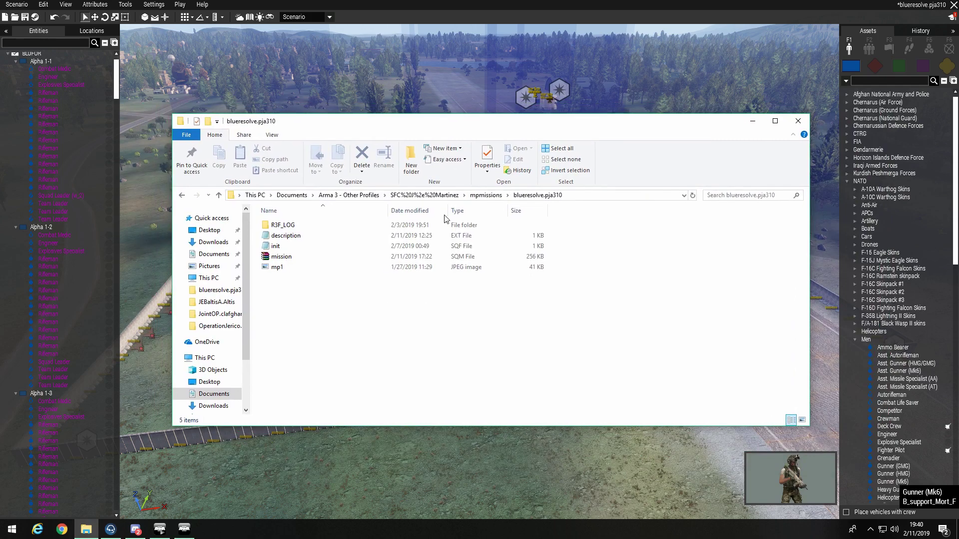
# Open the description file from the blueresolve.pja310 mission folder.
pyautogui.moveTo(261, 305); pyautogui.dragTo(487, 177)
pyautogui.click(315, 241)
pyautogui.click(325, 225)
pyautogui.click(383, 308)
pyautogui.doubleClick(339, 237)
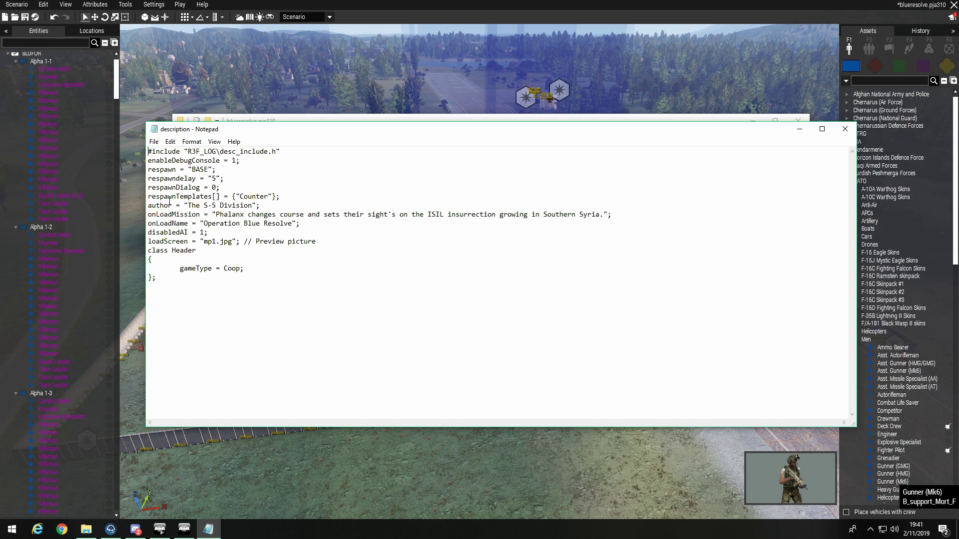
# Examine the author, onLoadMission and onLoadName lines of the description file, and close it.
pyautogui.moveTo(189, 206); pyautogui.dragTo(275, 208)
pyautogui.click(372, 258)
pyautogui.moveTo(627, 212); pyautogui.dragTo(216, 215)
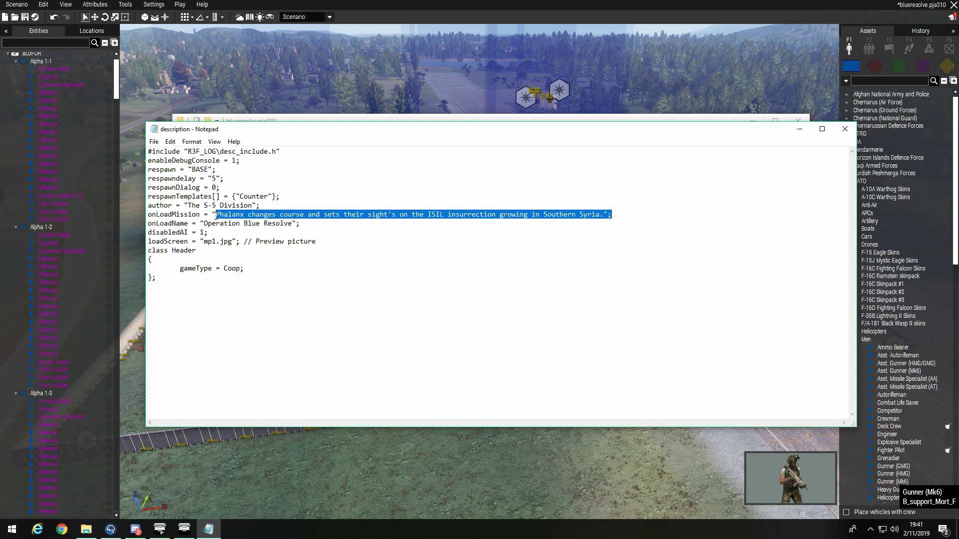
pyautogui.click(316, 291)
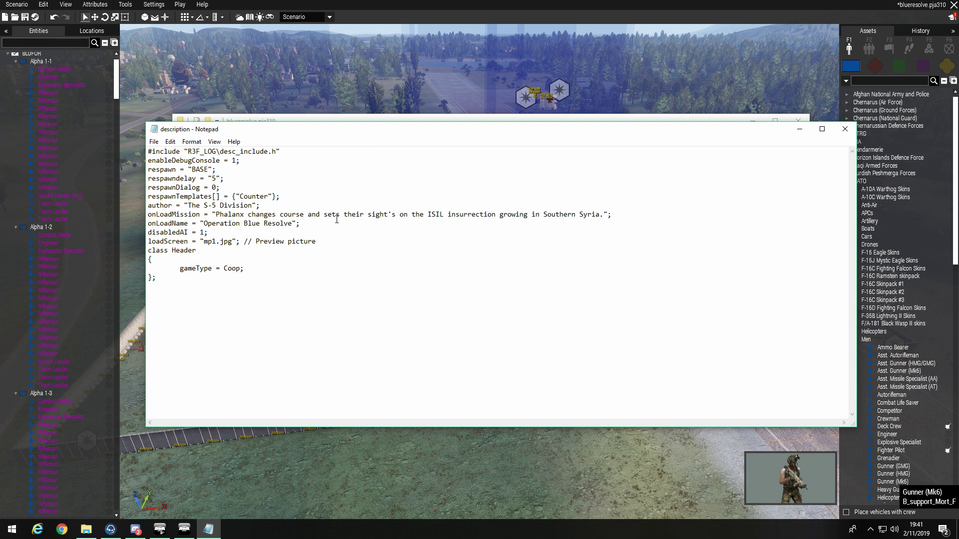
pyautogui.moveTo(313, 226); pyautogui.dragTo(172, 224)
pyautogui.click(313, 299)
pyautogui.click(844, 132)
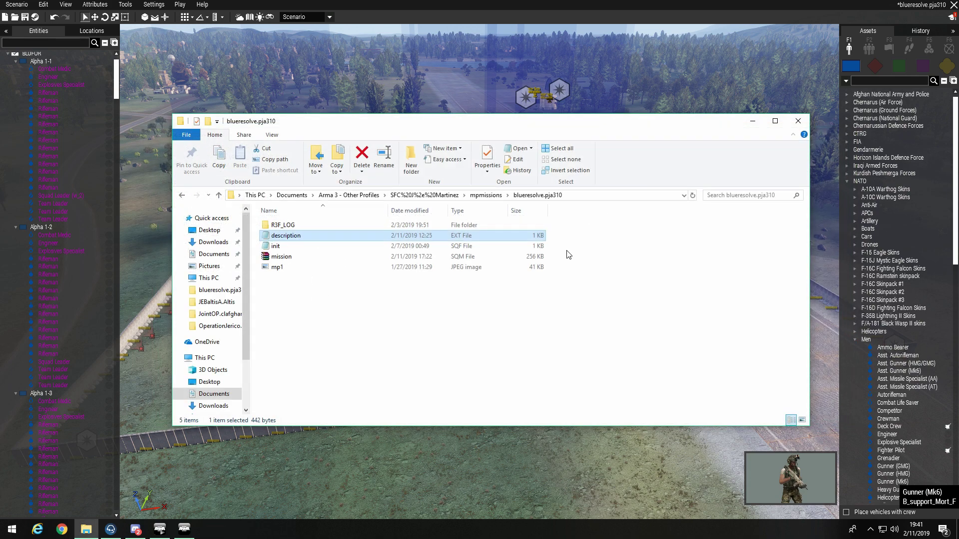
# View the mp1 loading-screen image from the mission folder and close it.
pyautogui.click(306, 268)
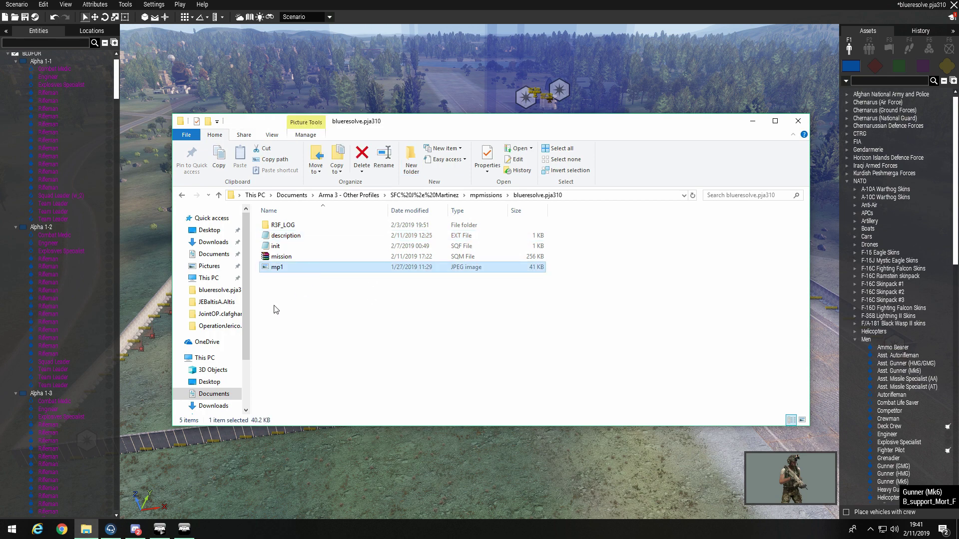
pyautogui.press('Return')
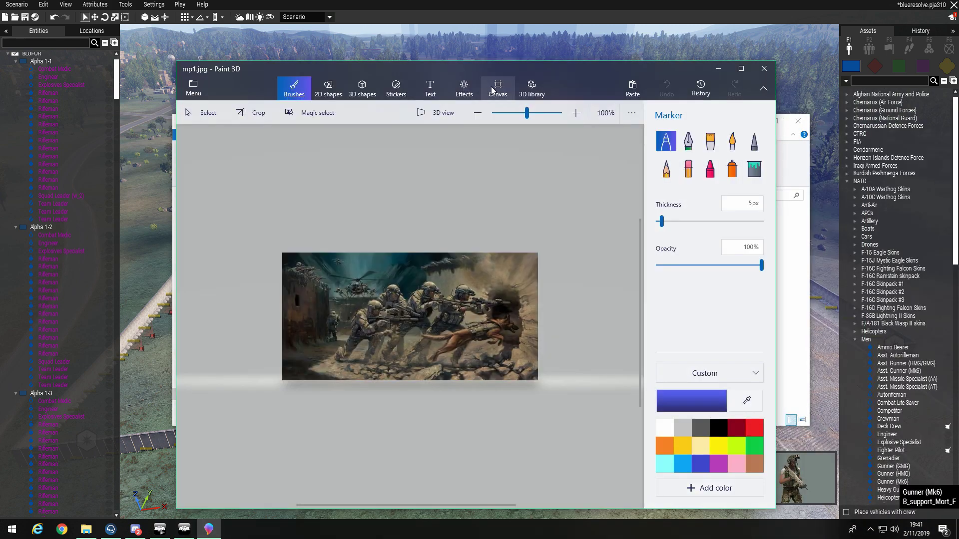
pyautogui.click(497, 87)
pyautogui.click(764, 68)
pyautogui.click(330, 301)
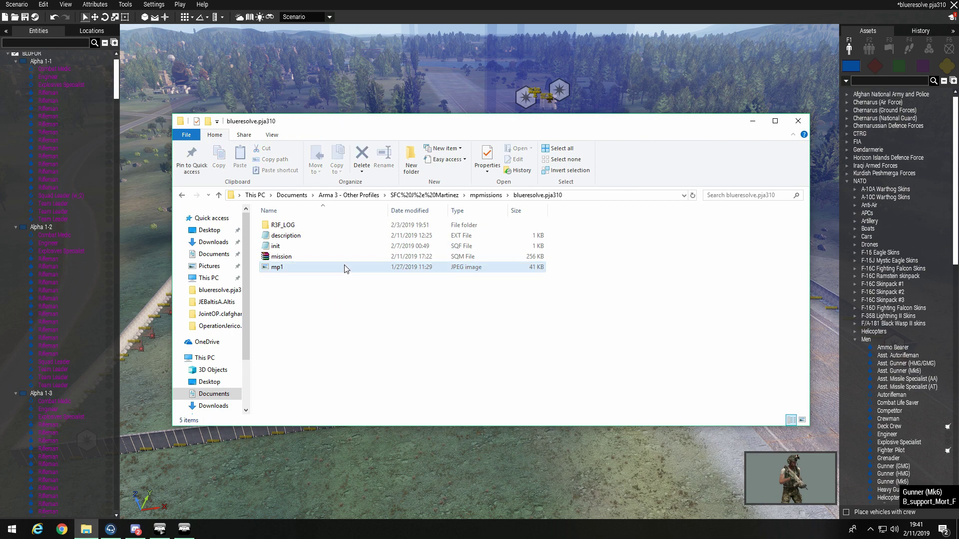
# Open the mission folder's init script, examine its execVM line and close the file.
pyautogui.doubleClick(349, 245)
pyautogui.moveTo(300, 170); pyautogui.dragTo(148, 152)
pyautogui.click(358, 248)
pyautogui.click(384, 212)
pyautogui.click(602, 254)
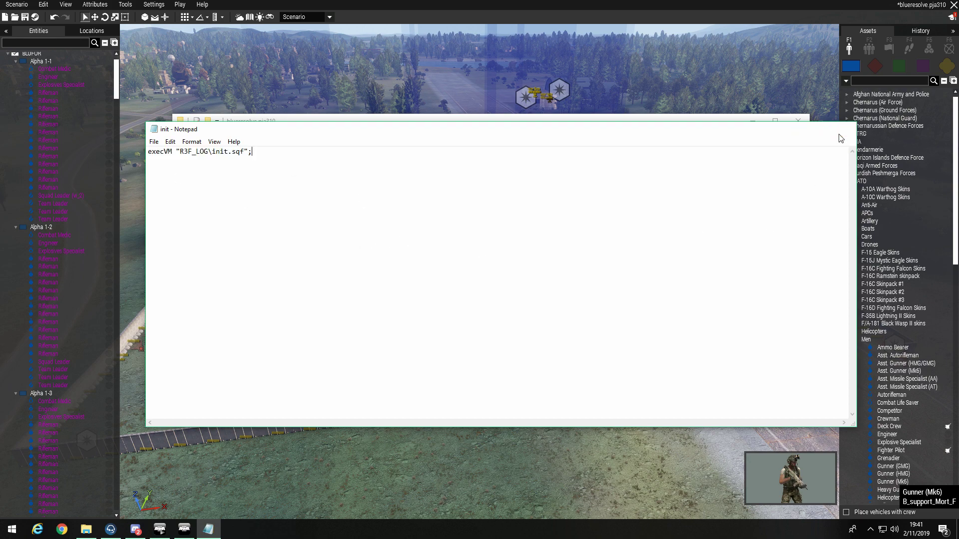
pyautogui.click(845, 128)
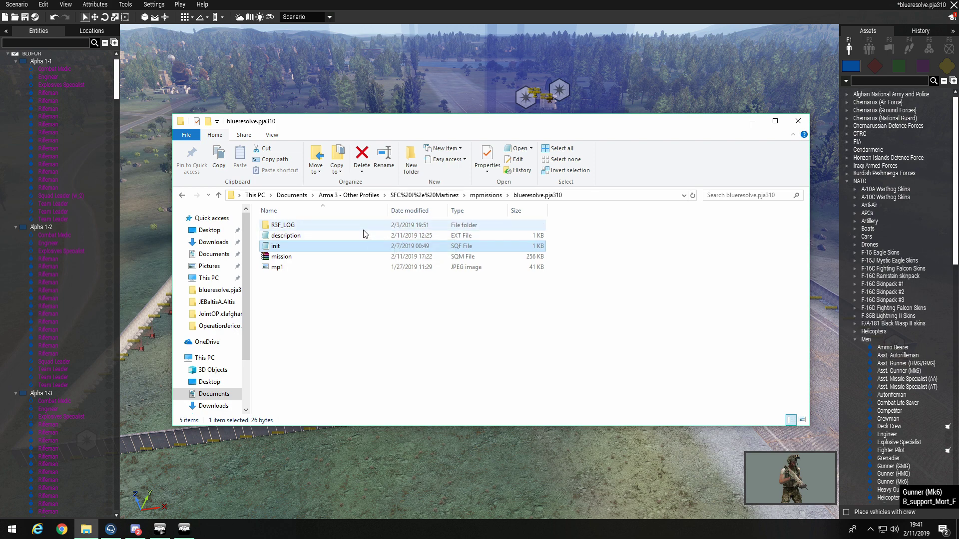
# Review the full set of mission files, and close the folder window to return to the scenario editor.
pyautogui.moveTo(256, 348); pyautogui.dragTo(502, 222)
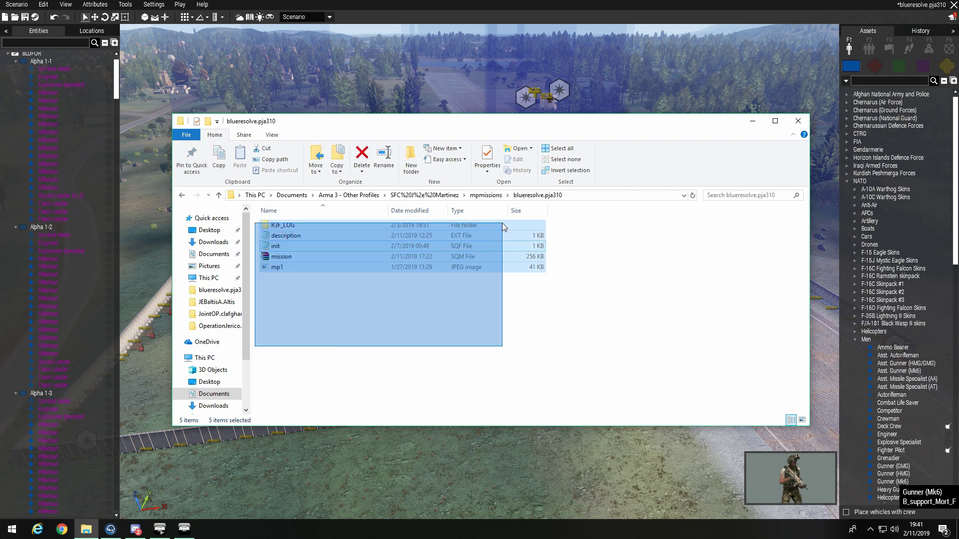
pyautogui.click(306, 349)
pyautogui.moveTo(306, 349); pyautogui.dragTo(257, 220)
pyautogui.click(222, 370)
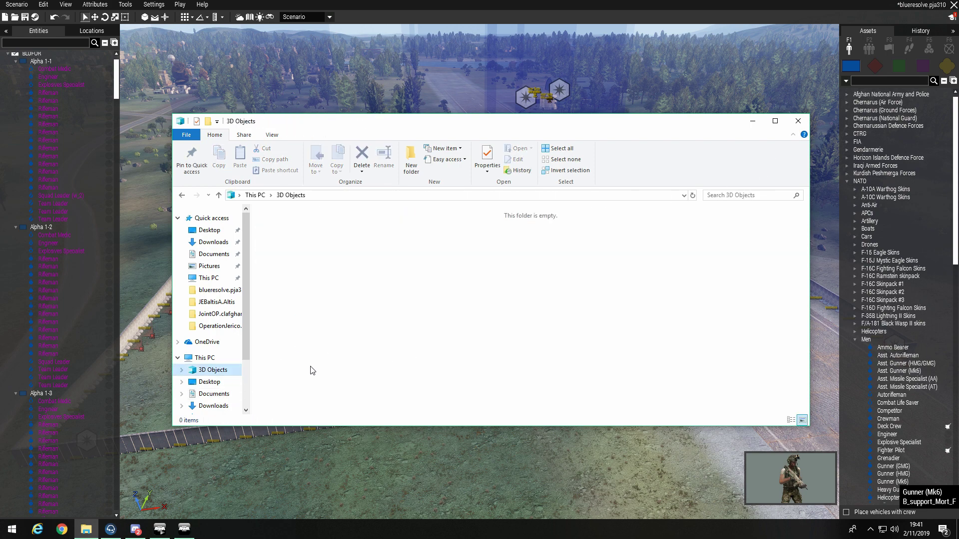
pyautogui.click(792, 126)
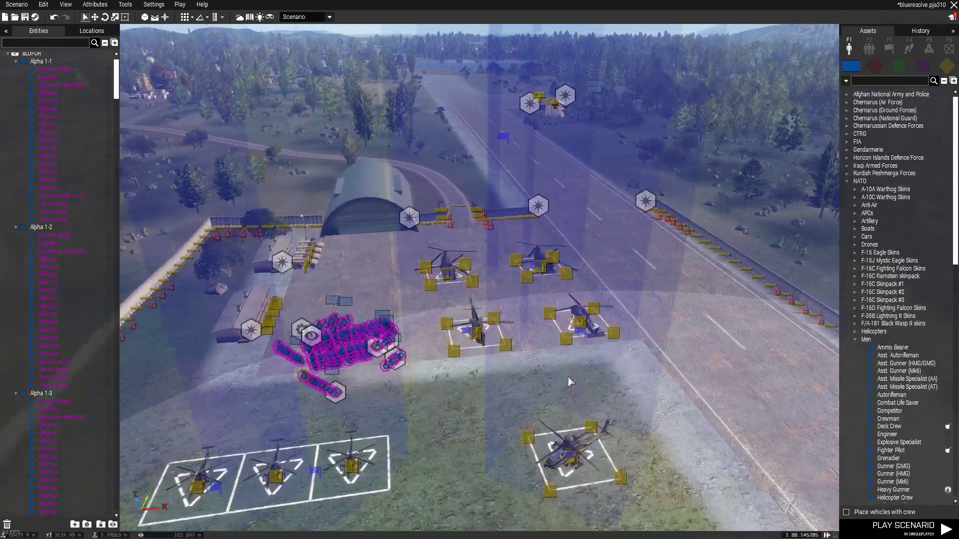
# Survey the airfield in the 3D view, and examine Sentinel Airbase and the surrounding operation area on the map.
pyautogui.press('w')
pyautogui.moveTo(568, 376); pyautogui.dragTo(501, 396, button='right')
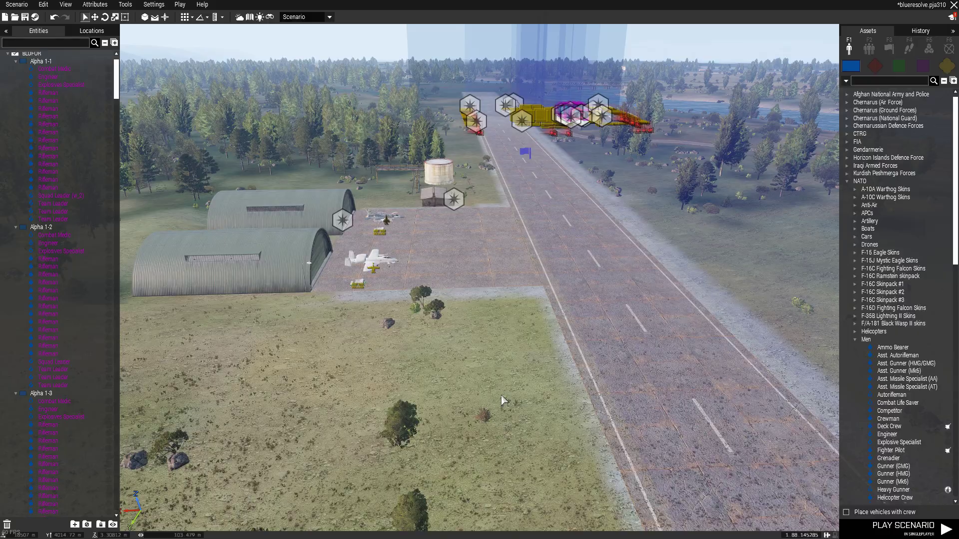
pyautogui.moveTo(502, 400); pyautogui.dragTo(274, 344, button='right')
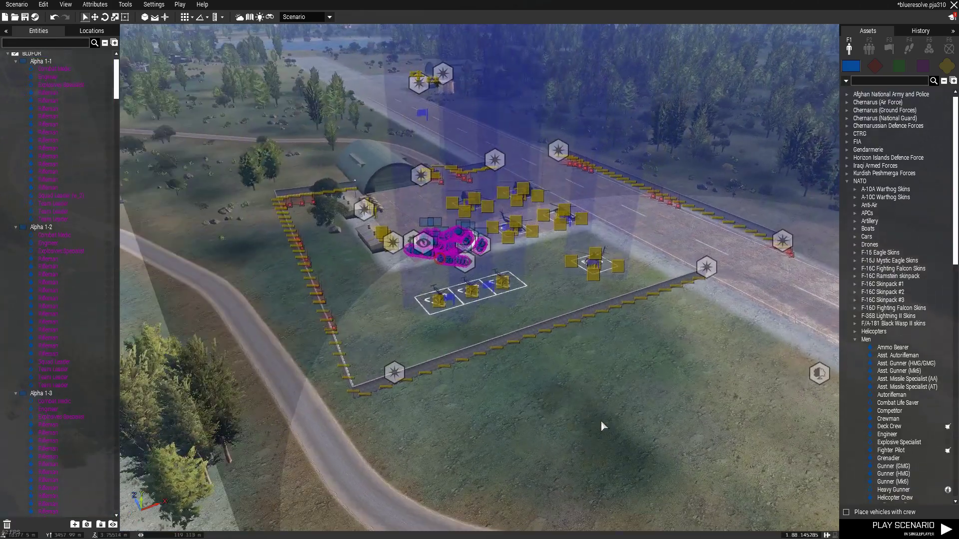
pyautogui.press('m')
pyautogui.scroll(8, 508, 331)
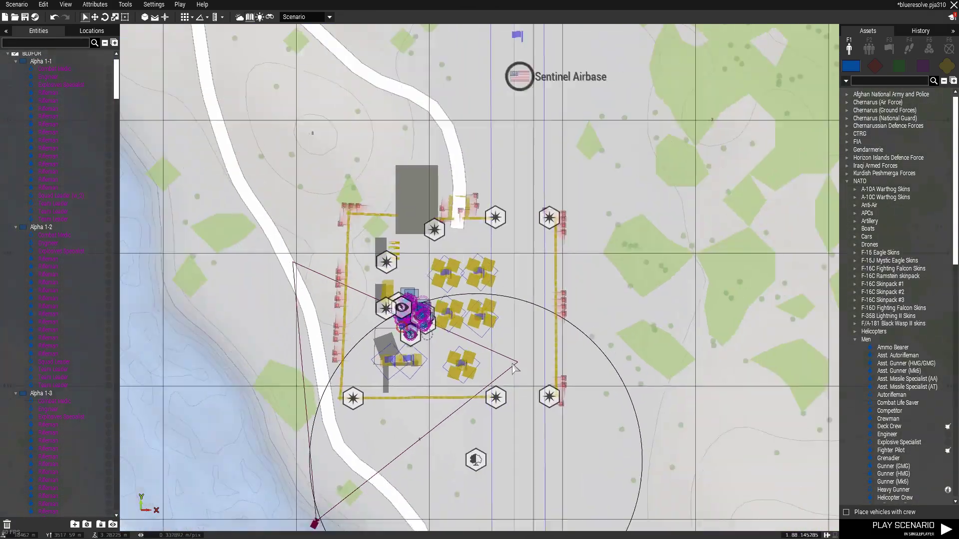
pyautogui.scroll(-10, 512, 368)
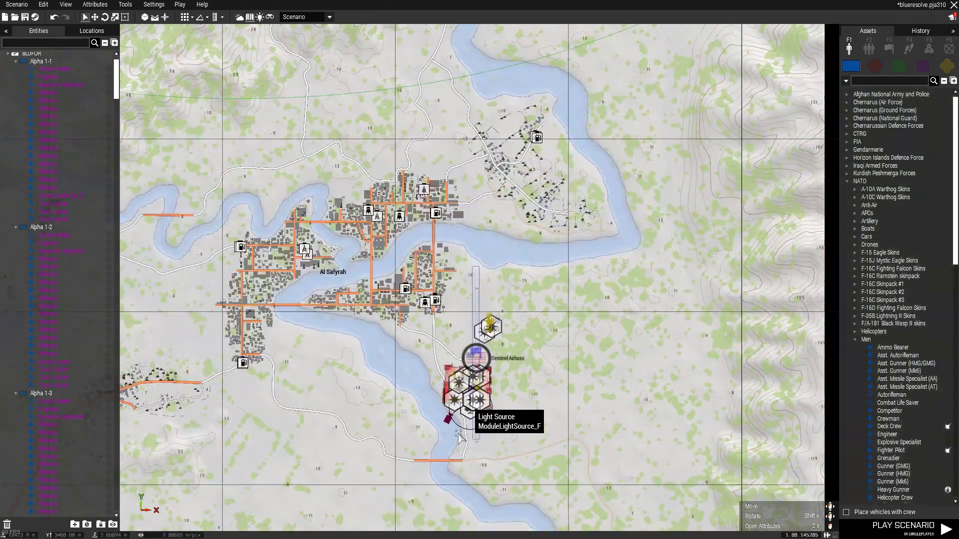
pyautogui.moveTo(344, 492); pyautogui.dragTo(709, 244)
pyautogui.scroll(-8, 341, 298)
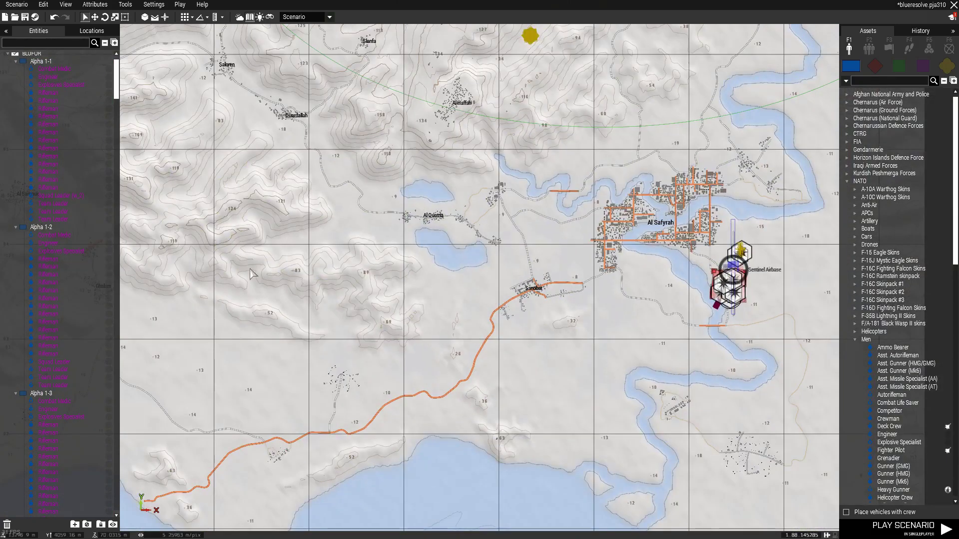
pyautogui.moveTo(250, 270); pyautogui.dragTo(419, 291, button='right')
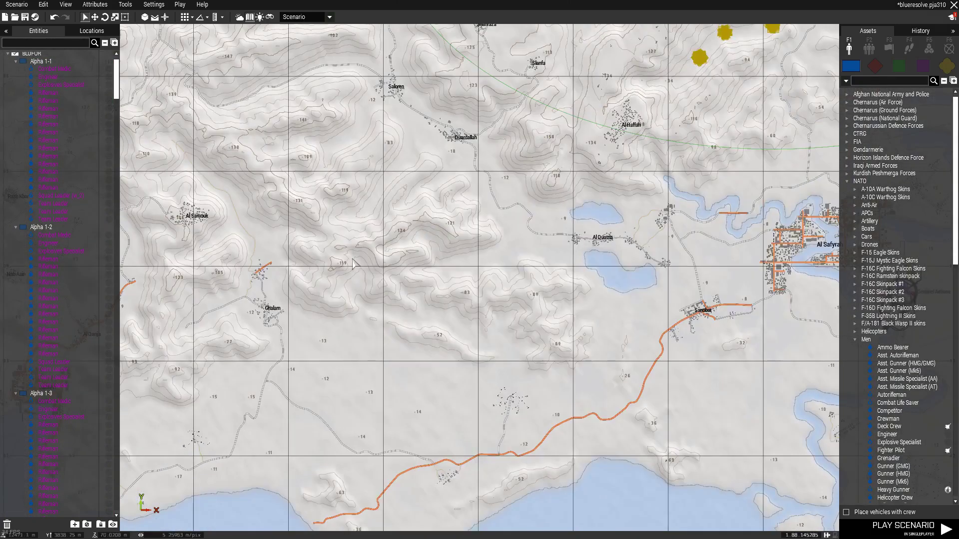
pyautogui.moveTo(350, 241); pyautogui.dragTo(438, 304, button='right')
pyautogui.scroll(-3, 275, 277)
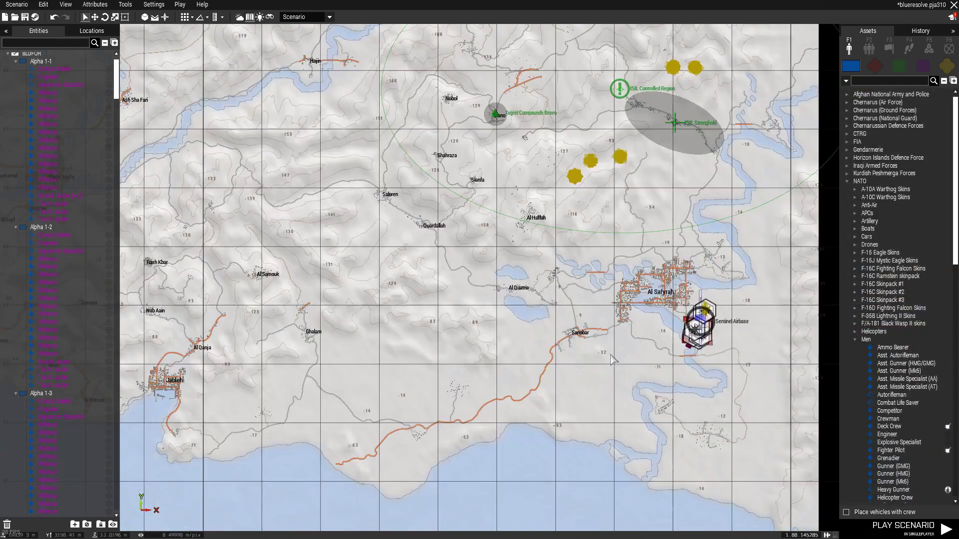
pyautogui.moveTo(710, 345); pyautogui.dragTo(538, 336, button='right')
pyautogui.scroll(10, 539, 340)
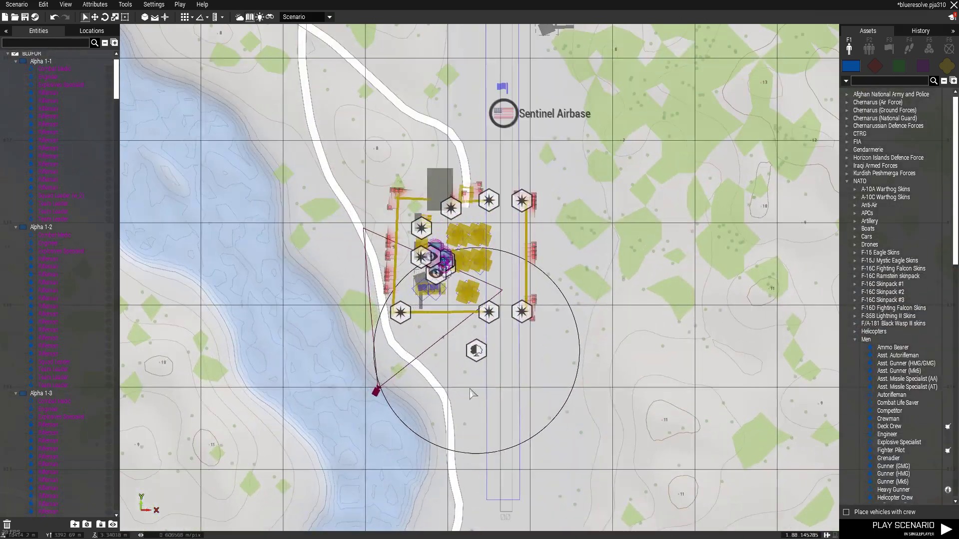
pyautogui.press('m')
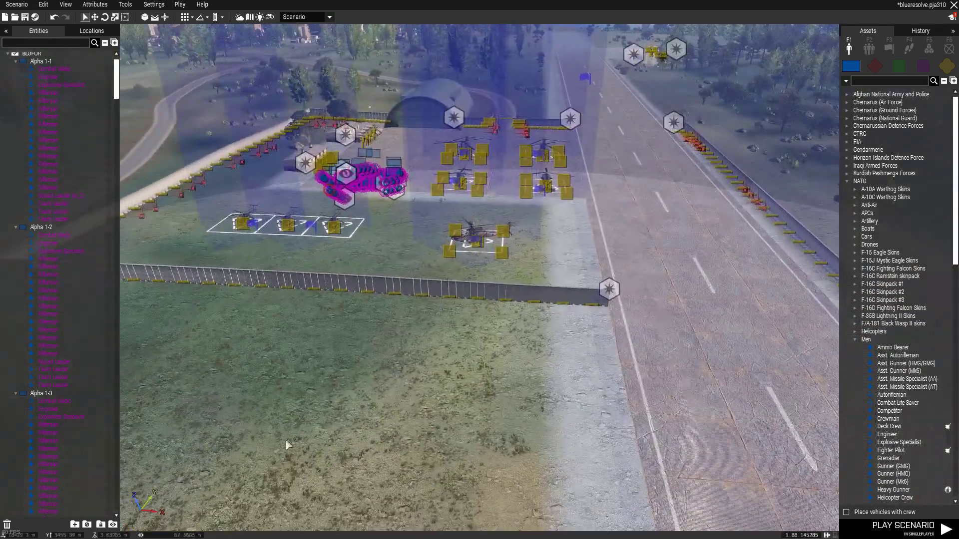
# Examine the BLUFOR units lined up on the airbase apron up close.
pyautogui.press('d')
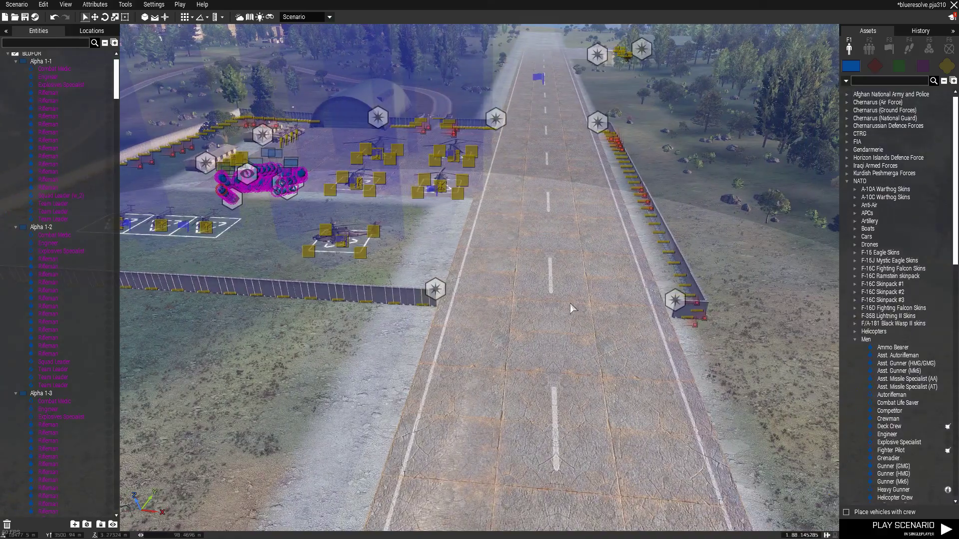
pyautogui.press('a')
pyautogui.press('w')
pyautogui.press('w')
pyautogui.press('a')
pyautogui.press('w')
pyautogui.moveTo(310, 494); pyautogui.dragTo(672, 208)
pyautogui.click(714, 235)
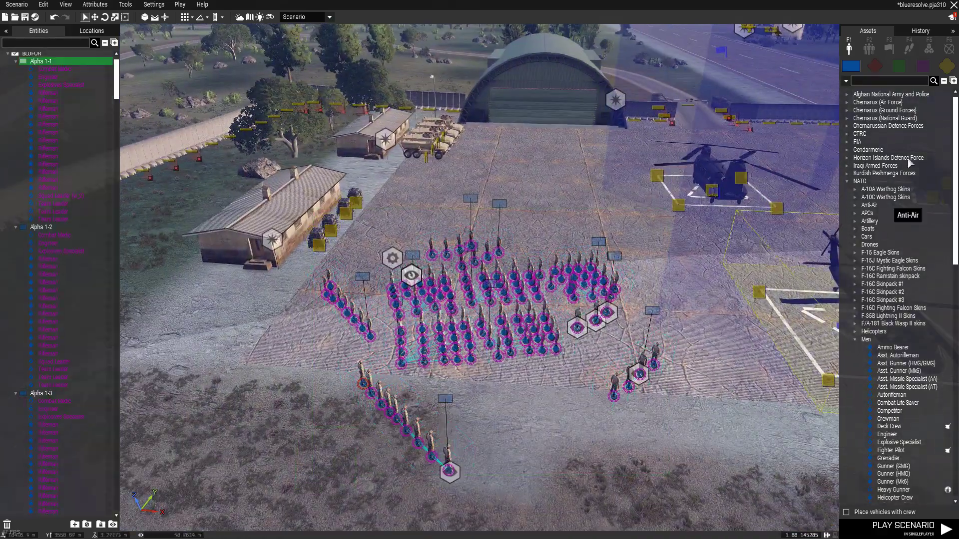
# Preview the custom Spawn composition over the apron without placing it, and return to the BLUFOR compositions.
pyautogui.click(871, 48)
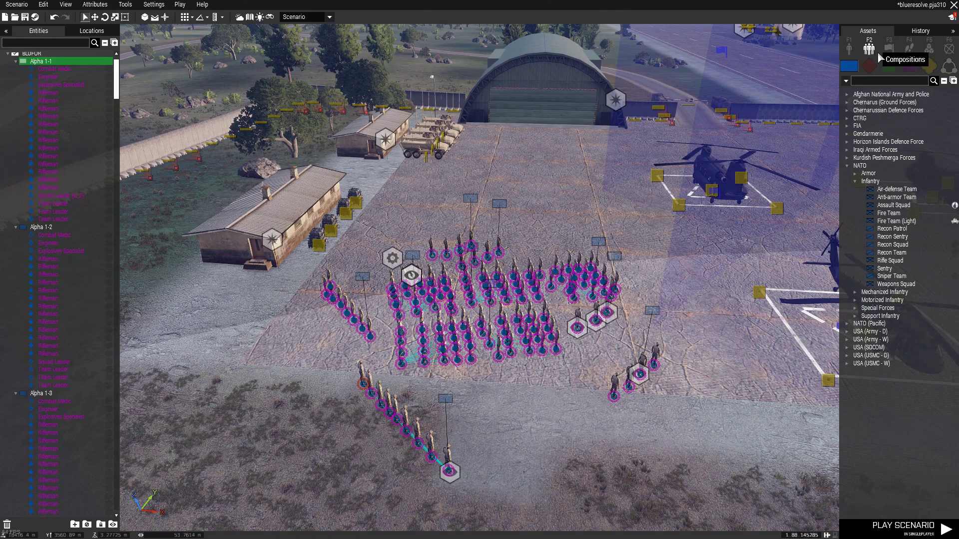
pyautogui.click(948, 66)
pyautogui.click(883, 102)
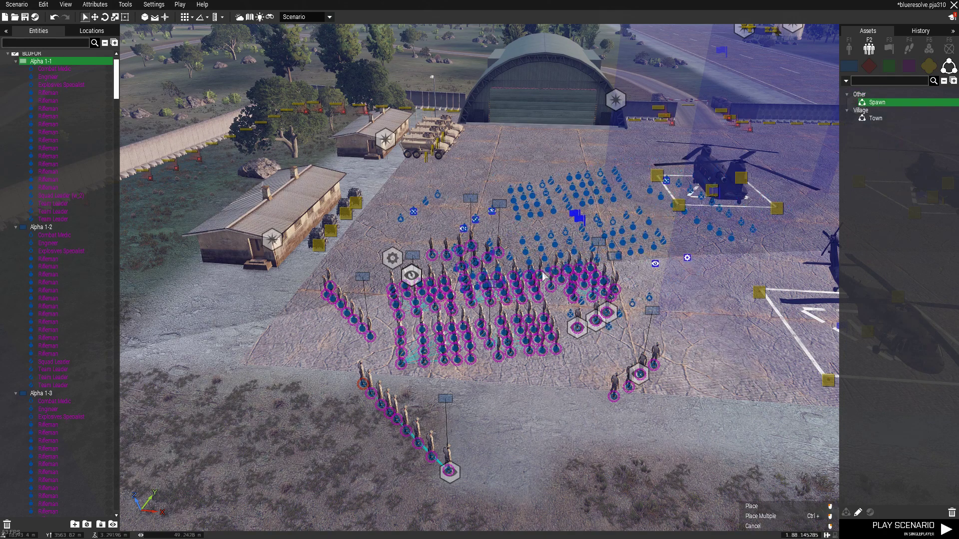
pyautogui.moveTo(572, 266); pyautogui.dragTo(364, 265, button='right')
pyautogui.moveTo(494, 242); pyautogui.dragTo(724, 257, button='right')
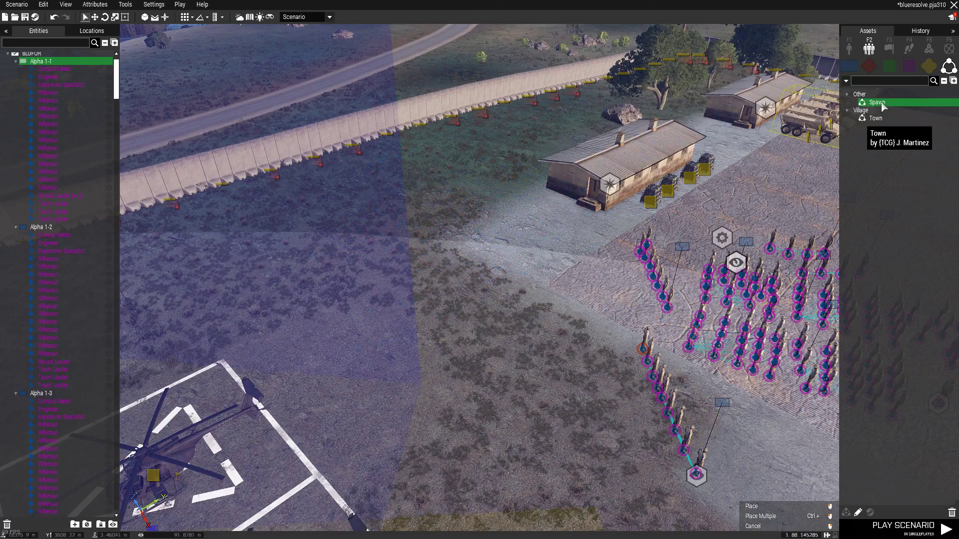
pyautogui.click(851, 67)
# Inspect the attributes of the Warlord Detachment Executive Officer unit, including its player control and role description, and close them.
pyautogui.moveTo(439, 386); pyautogui.dragTo(559, 326, button='right')
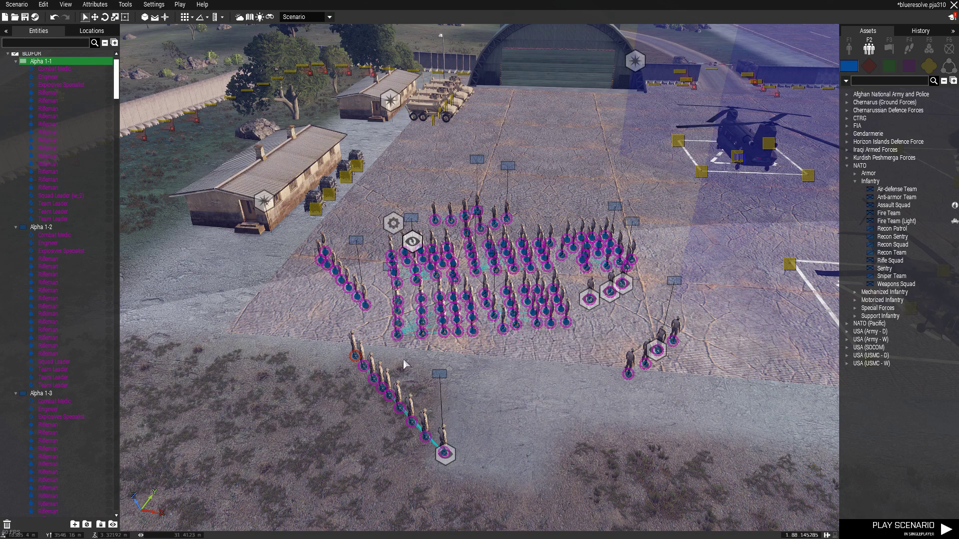
pyautogui.doubleClick(358, 362)
pyautogui.scroll(-1, 559, 313)
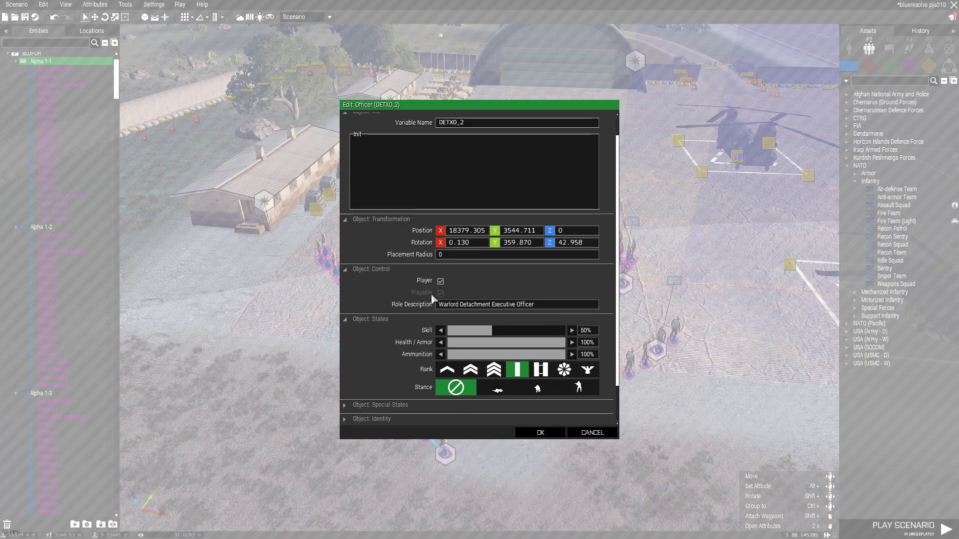
pyautogui.click(539, 433)
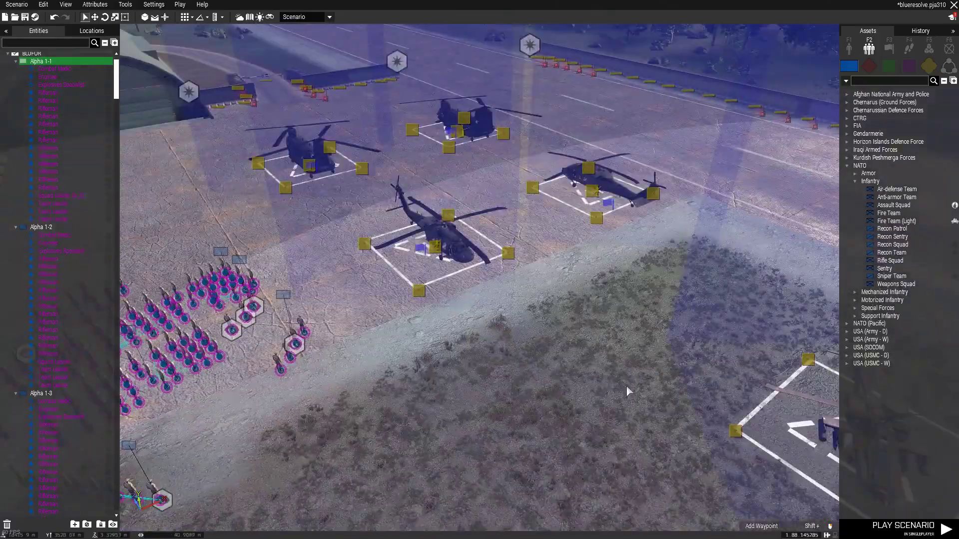
# Inspect the BLUFOR Present trigger on the runway, examine its On Activation code and close its attributes.
pyautogui.moveTo(626, 386); pyautogui.dragTo(416, 177, button='right')
pyautogui.press('s')
pyautogui.press('w')
pyautogui.press('d')
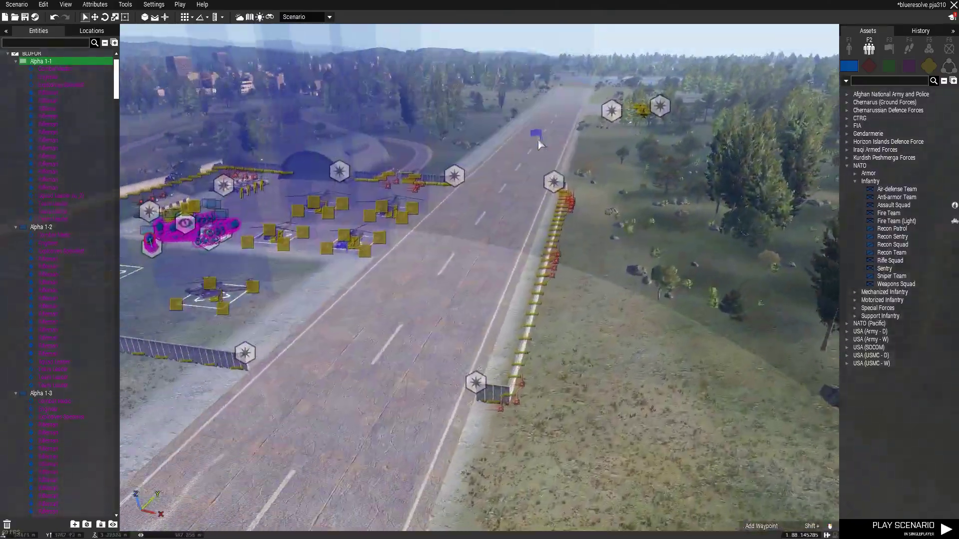
pyautogui.press('a')
pyautogui.press('w')
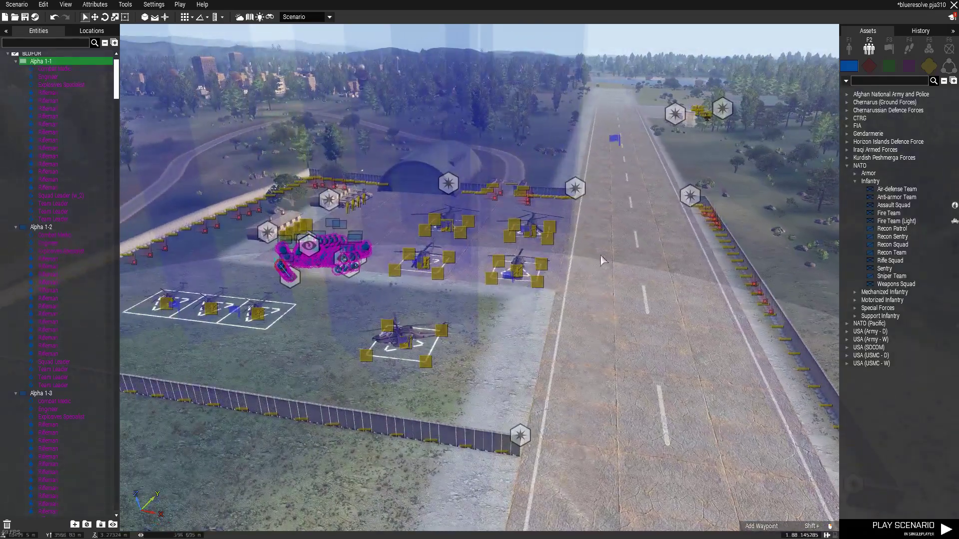
pyautogui.press('s')
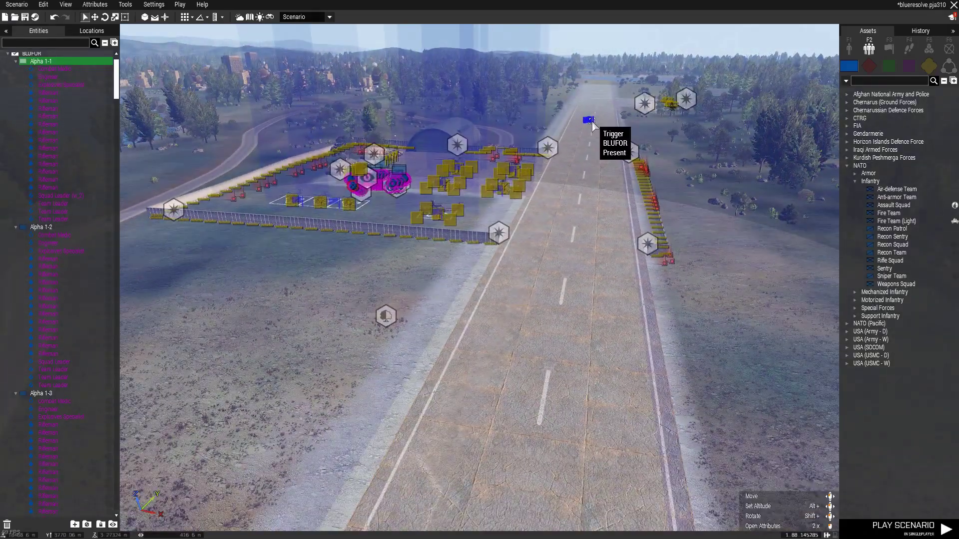
pyautogui.doubleClick(592, 124)
pyautogui.moveTo(504, 366); pyautogui.dragTo(351, 350)
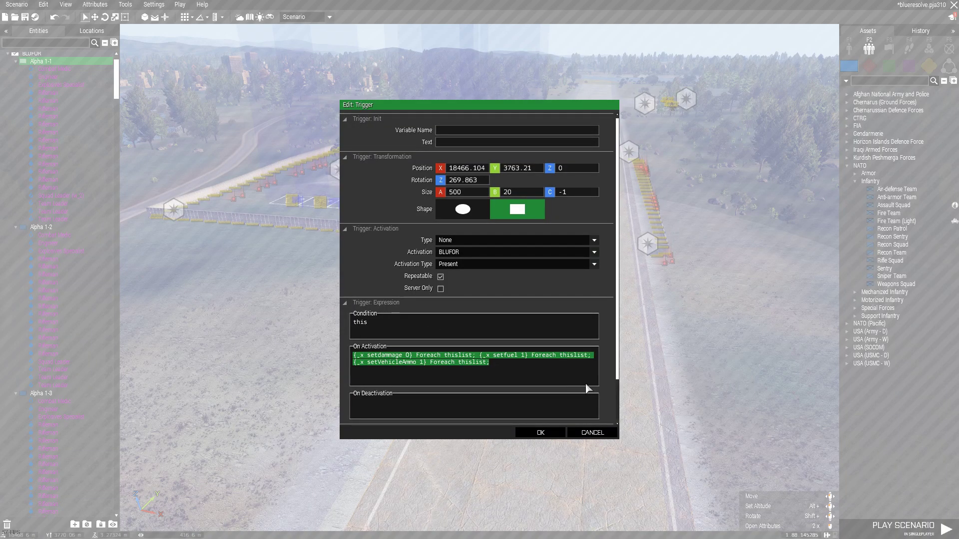
pyautogui.click(571, 379)
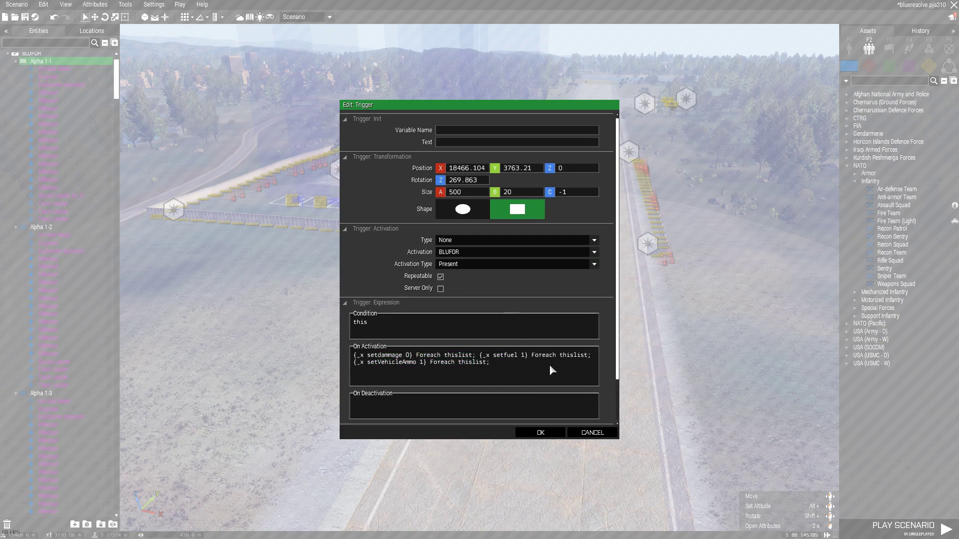
pyautogui.click(539, 433)
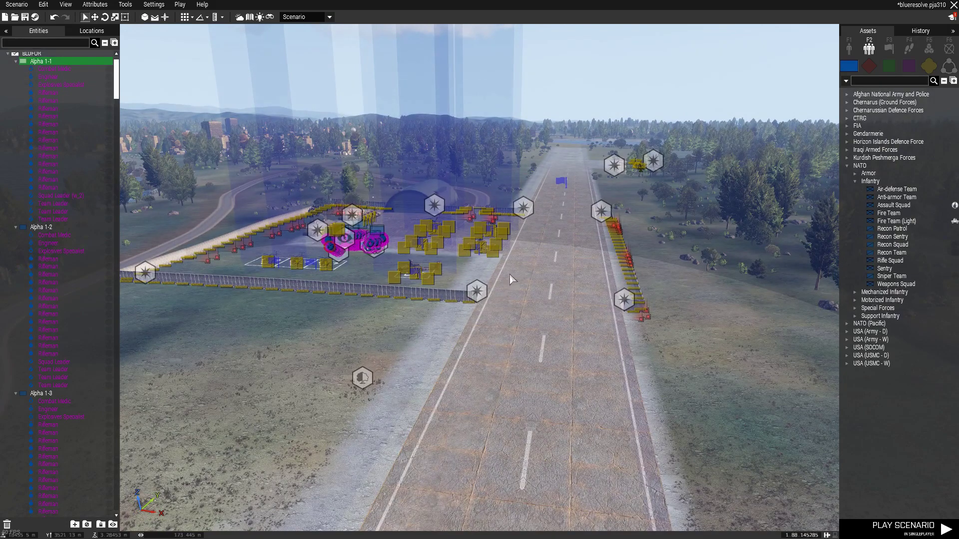
# Survey the mission map from Sentinel Airbase north to the ISIL Stronghold and the marked target compounds.
pyautogui.press('m')
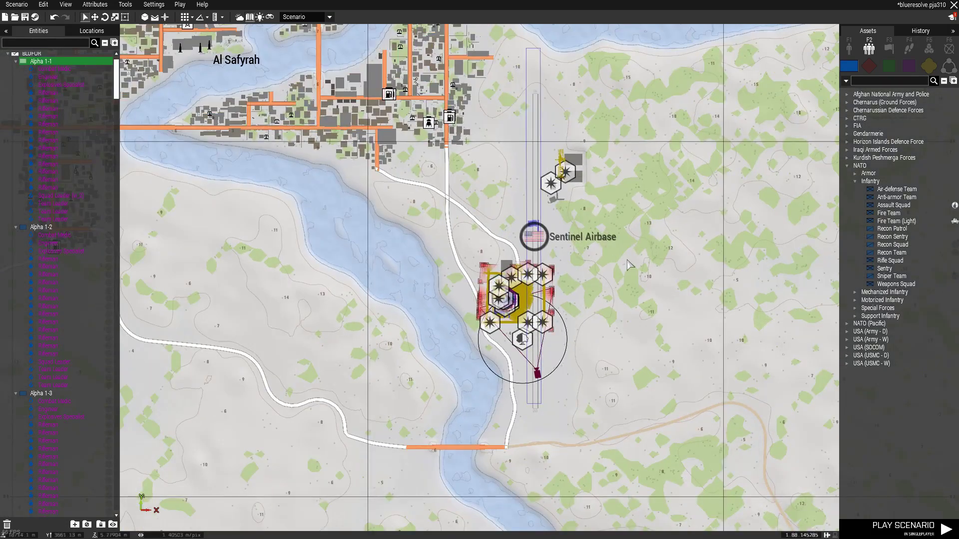
pyautogui.scroll(-5, 714, 270)
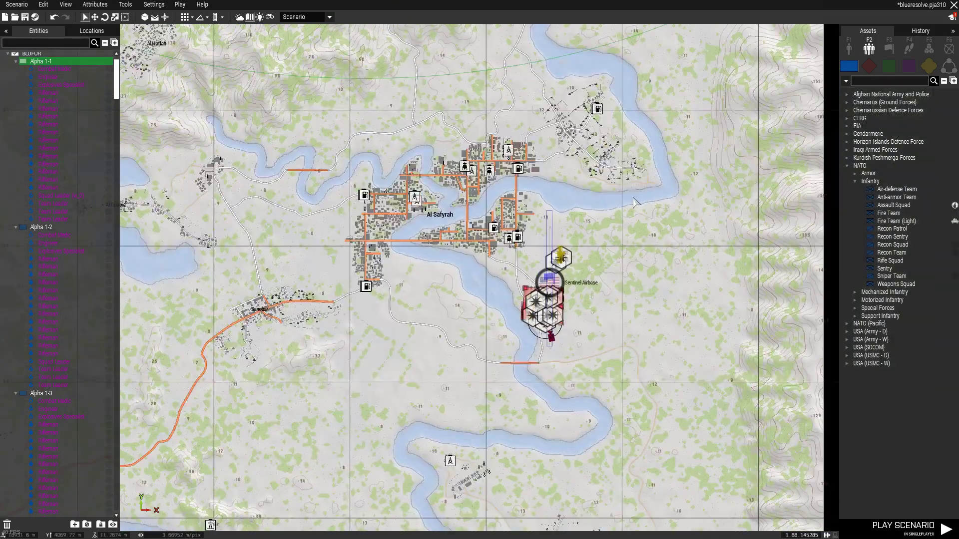
pyautogui.moveTo(625, 273); pyautogui.dragTo(743, 497, button='right')
pyautogui.moveTo(484, 254); pyautogui.dragTo(501, 365, button='right')
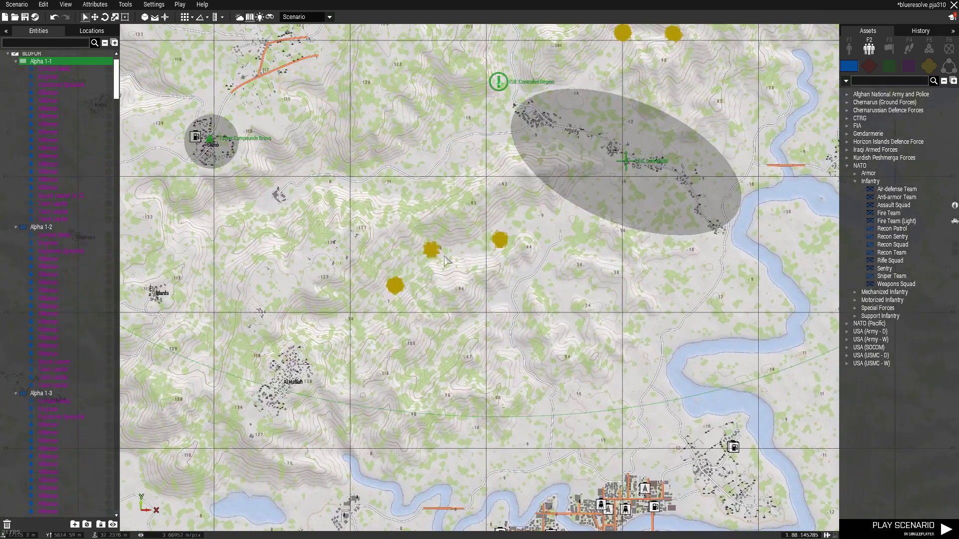
pyautogui.scroll(-4, 426, 141)
pyautogui.moveTo(346, 83); pyautogui.dragTo(353, 256, button='right')
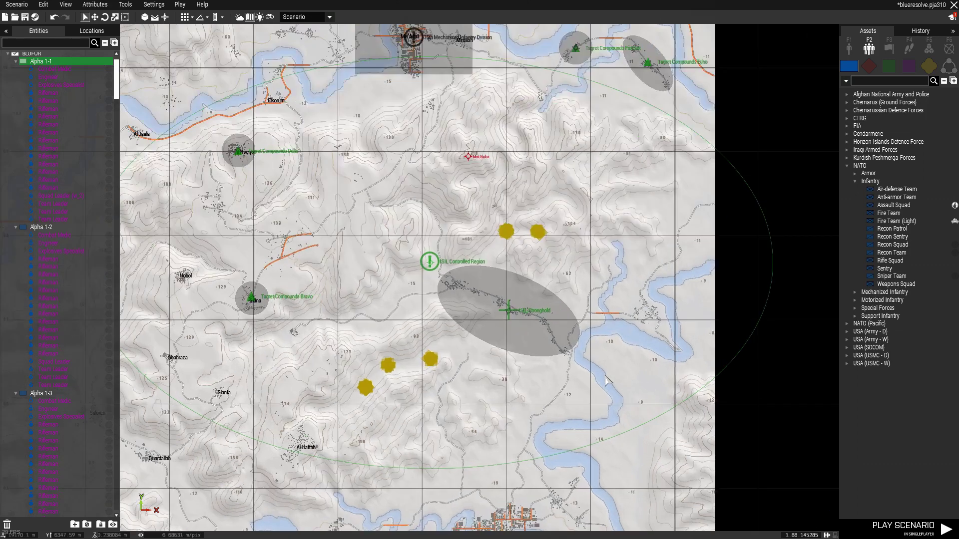
# Examine the ISIL Controlled Region on the map, including the ISIL Stronghold area and the yellow prop clusters around it.
pyautogui.scroll(3, 595, 345)
pyautogui.moveTo(579, 248); pyautogui.dragTo(702, 328)
pyautogui.moveTo(597, 246); pyautogui.dragTo(697, 337)
pyautogui.moveTo(601, 250); pyautogui.dragTo(714, 344)
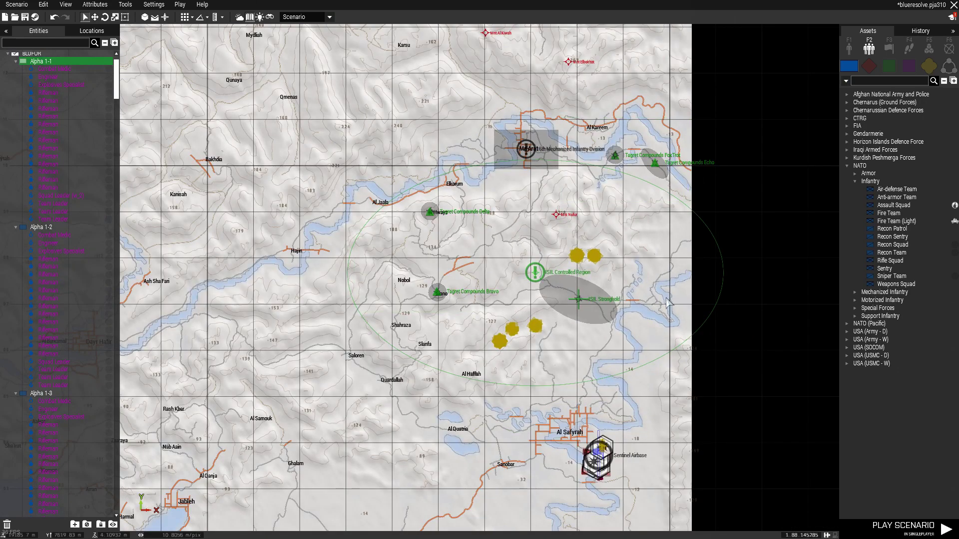
pyautogui.scroll(3, 660, 323)
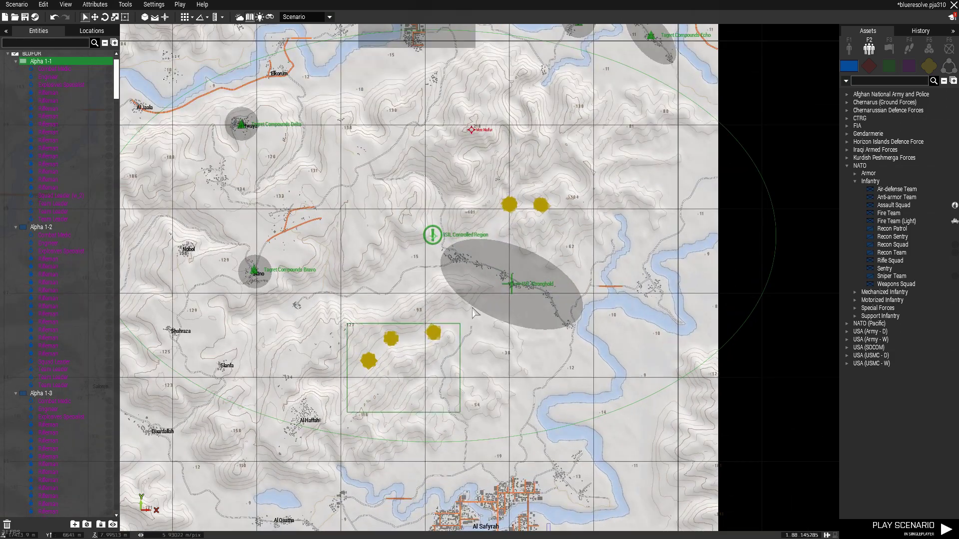
pyautogui.scroll(2, 467, 343)
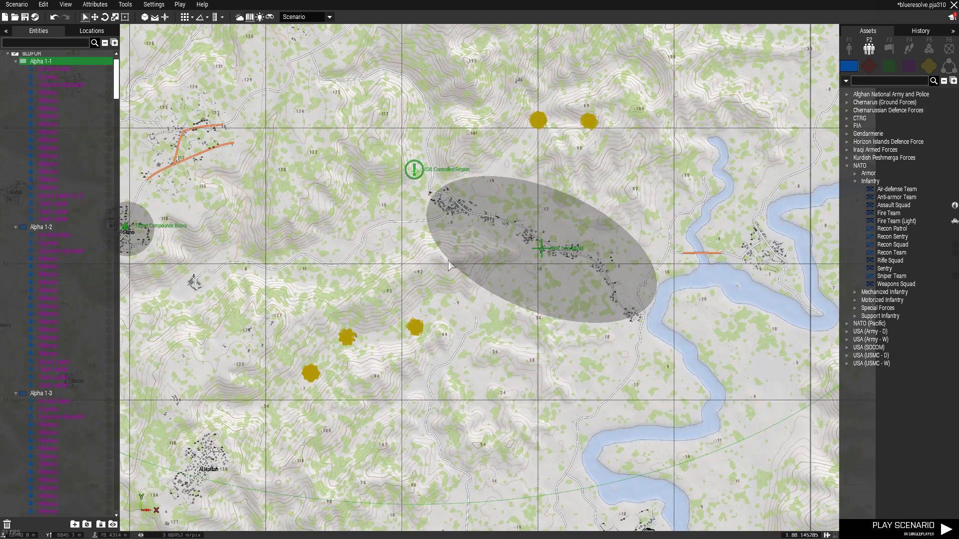
pyautogui.scroll(2, 630, 249)
pyautogui.scroll(-2, 464, 387)
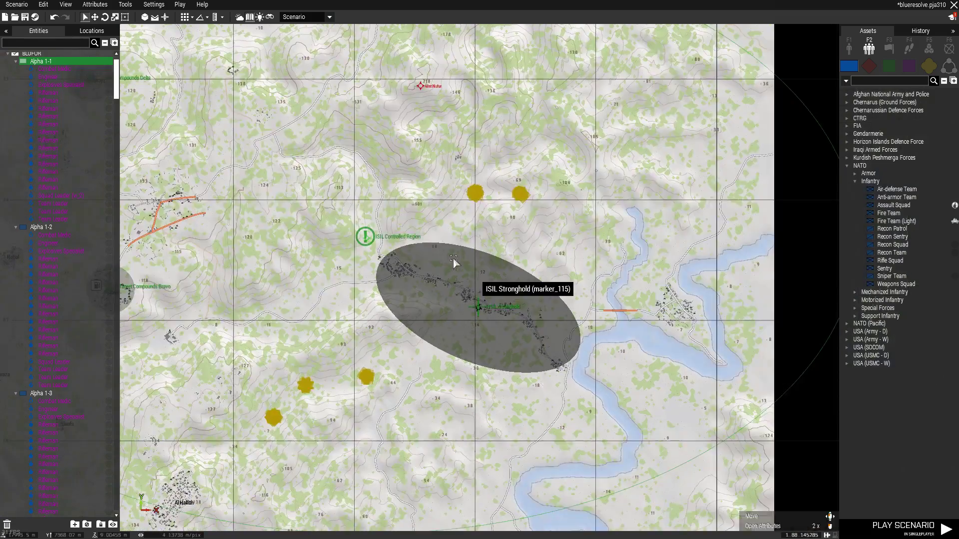
pyautogui.scroll(-2, 599, 236)
# Undo the accidental move of the ellipse marker around the ISIL Controlled Region and check the whole region again.
pyautogui.moveTo(204, 350); pyautogui.dragTo(330, 233)
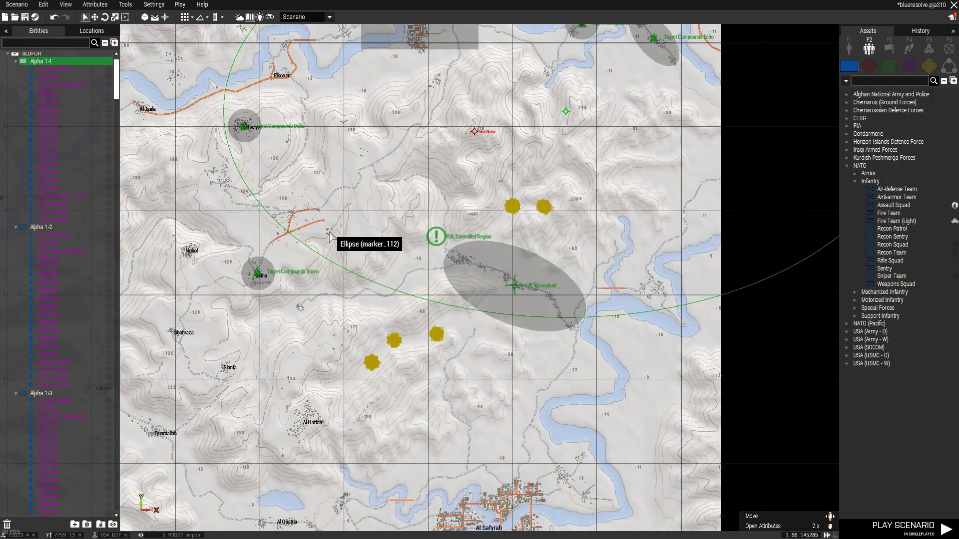
pyautogui.click(53, 18)
pyautogui.scroll(-4, 548, 436)
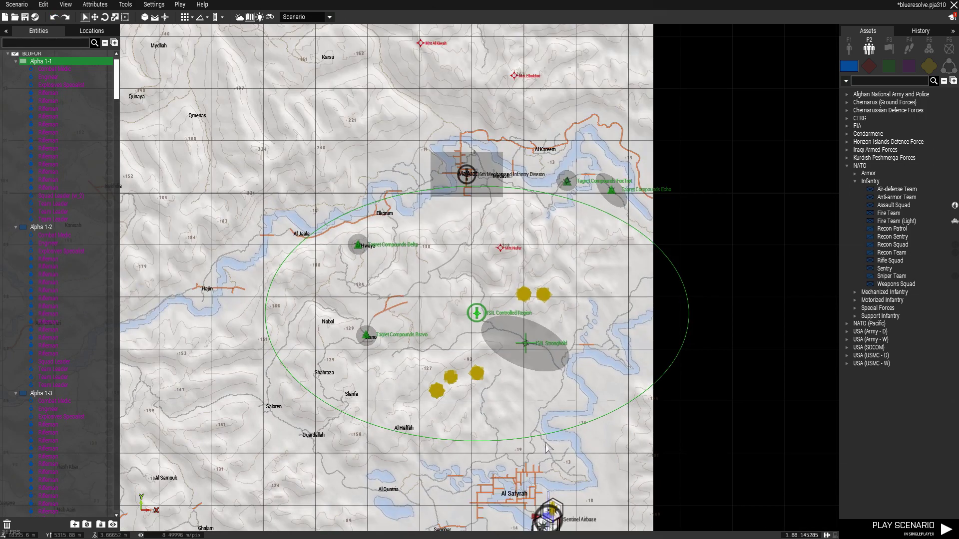
pyautogui.scroll(3, 521, 239)
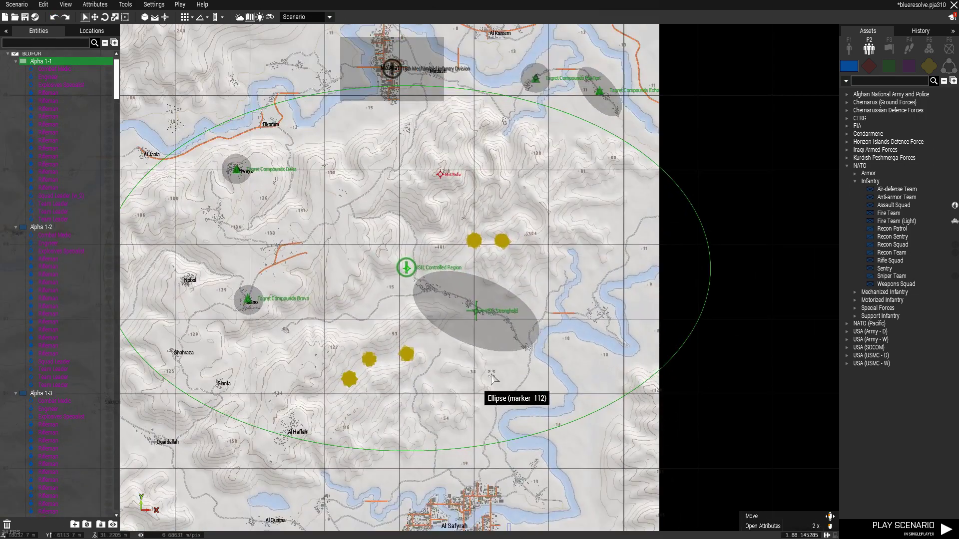
pyautogui.moveTo(487, 382); pyautogui.dragTo(497, 372, button='right')
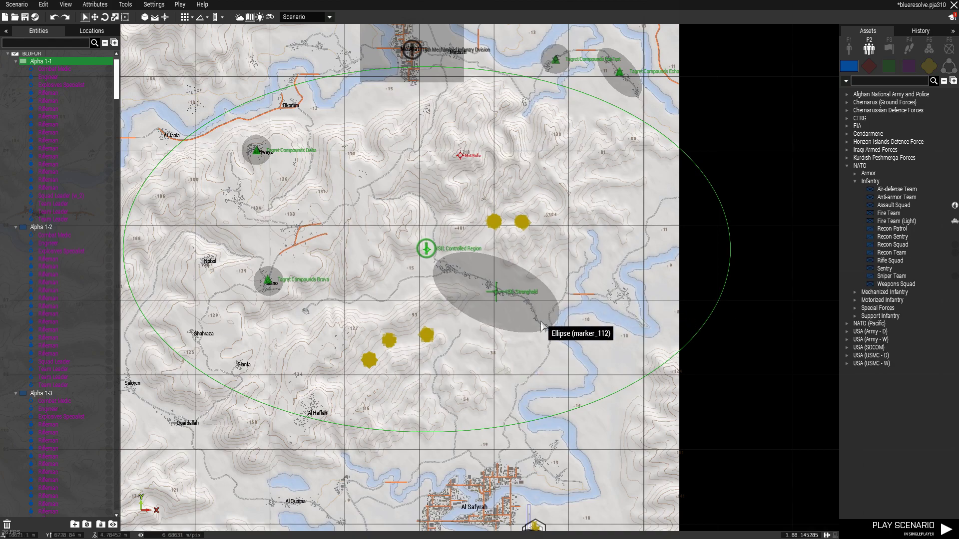
# View the terrain by the ISIL Stronghold and the village across the river in 3D.
pyautogui.press('m')
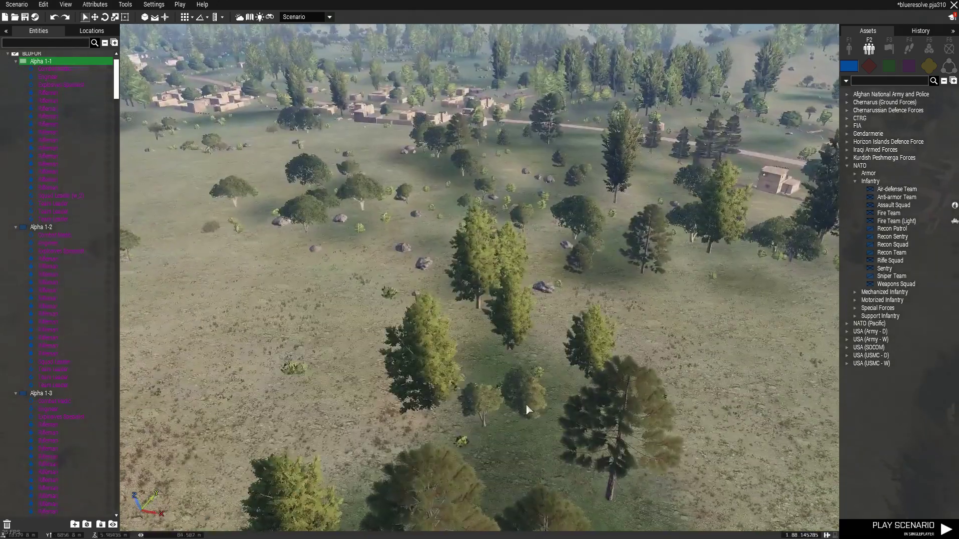
pyautogui.press('m')
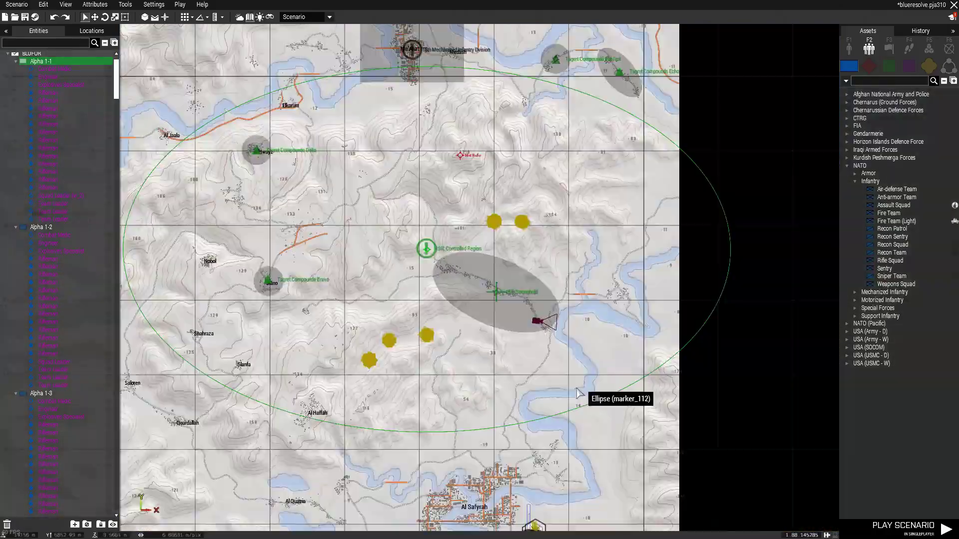
pyautogui.press('m')
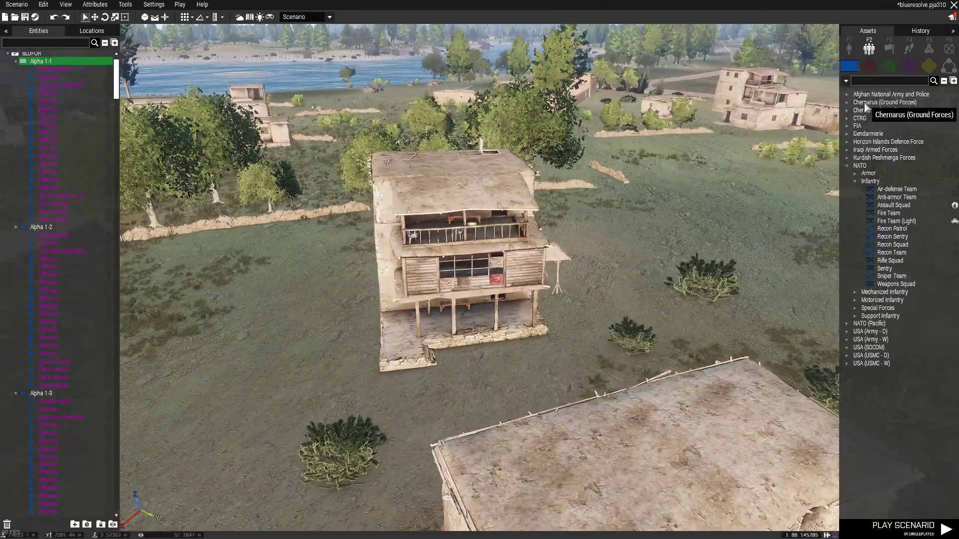
# Search the individual prop objects for "villa".
pyautogui.doubleClick(873, 167)
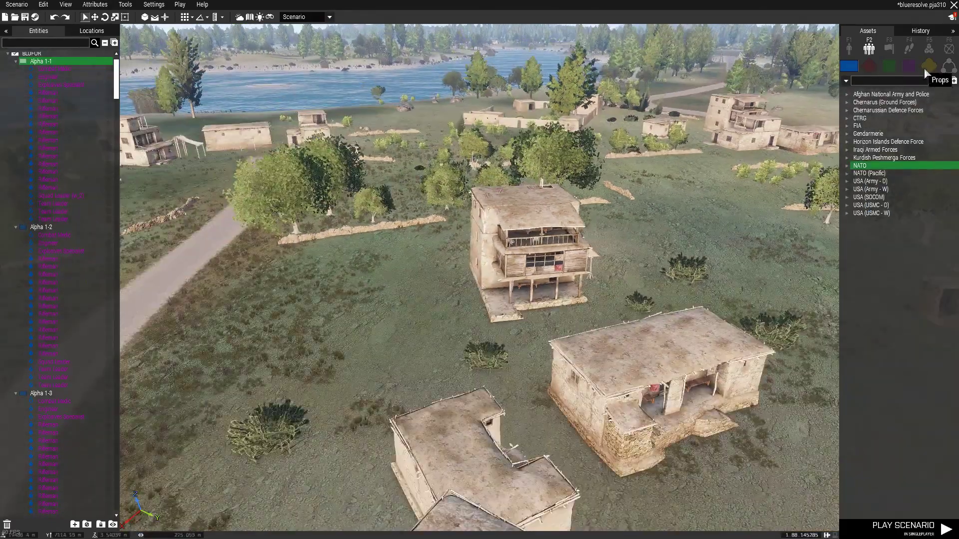
pyautogui.click(928, 65)
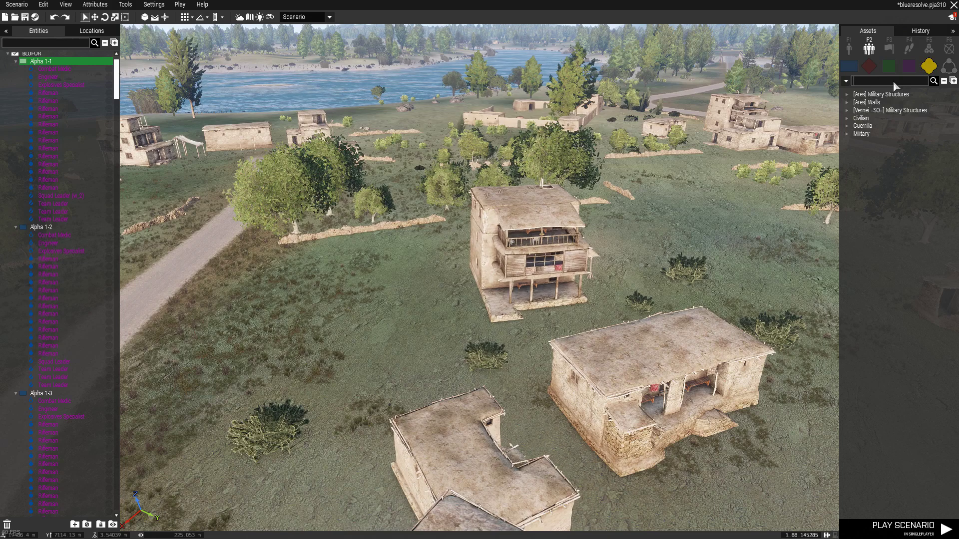
pyautogui.click(893, 81)
pyautogui.write('vil')
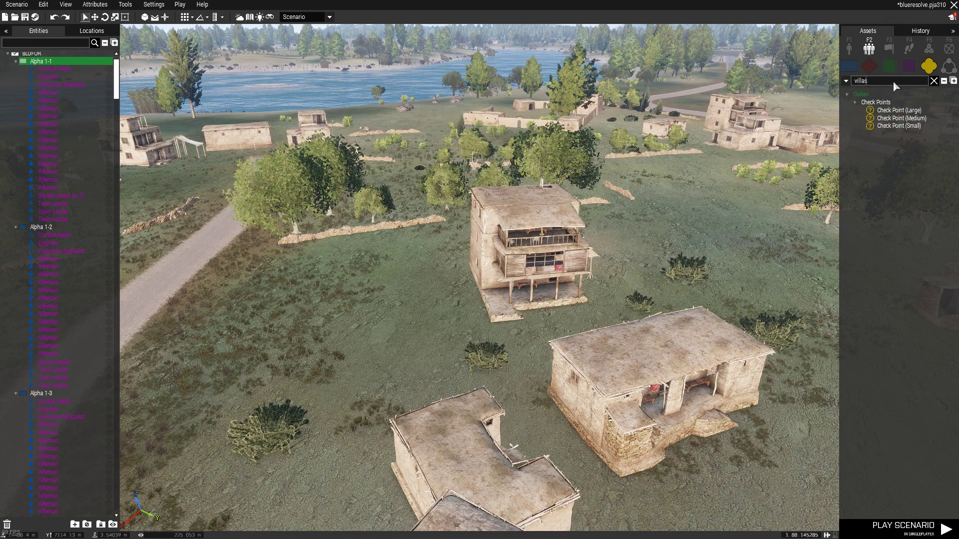
pyautogui.write('la')
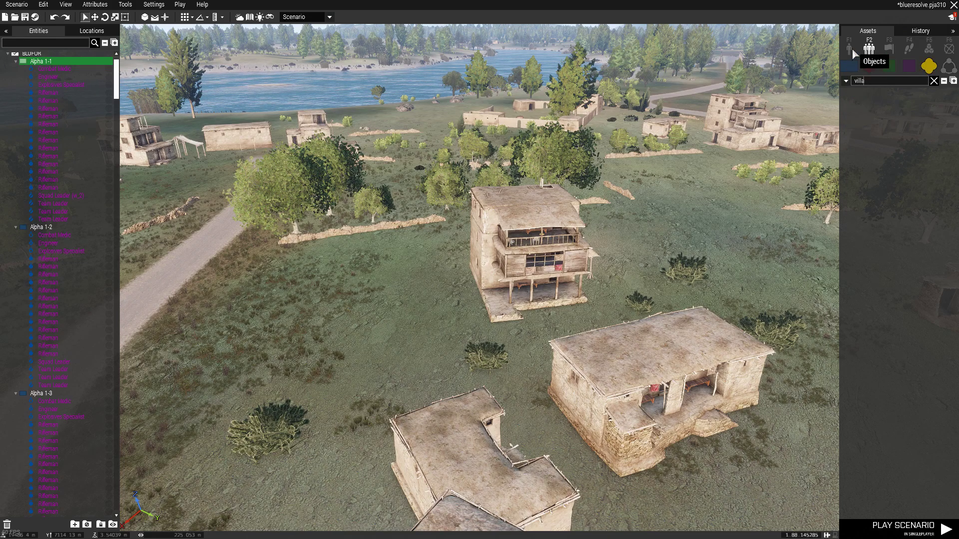
pyautogui.click(850, 48)
# Place a Middle Eastern Villa from Structures Middle Eastern (CUP) in the open ground among the village houses and rotate it.
pyautogui.scroll(-5, 898, 179)
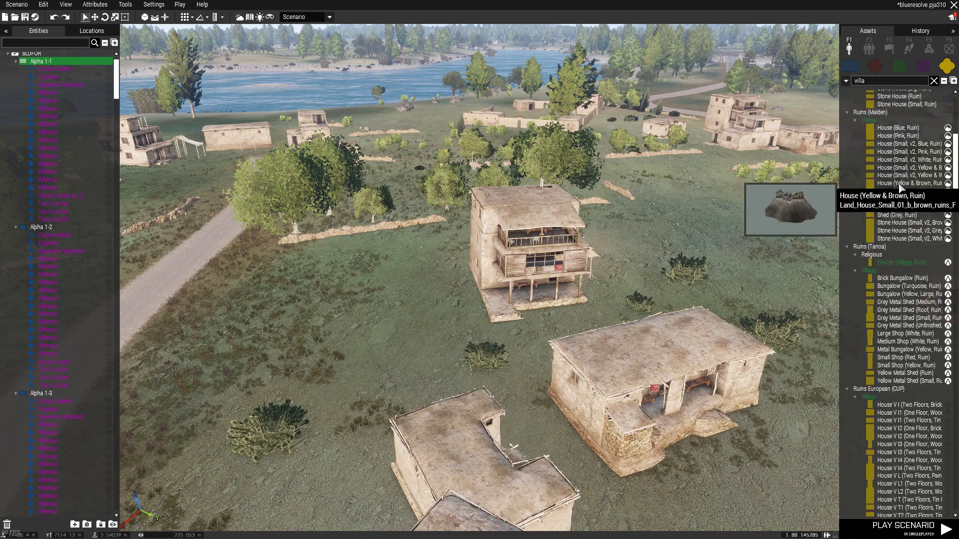
pyautogui.scroll(-6, 884, 209)
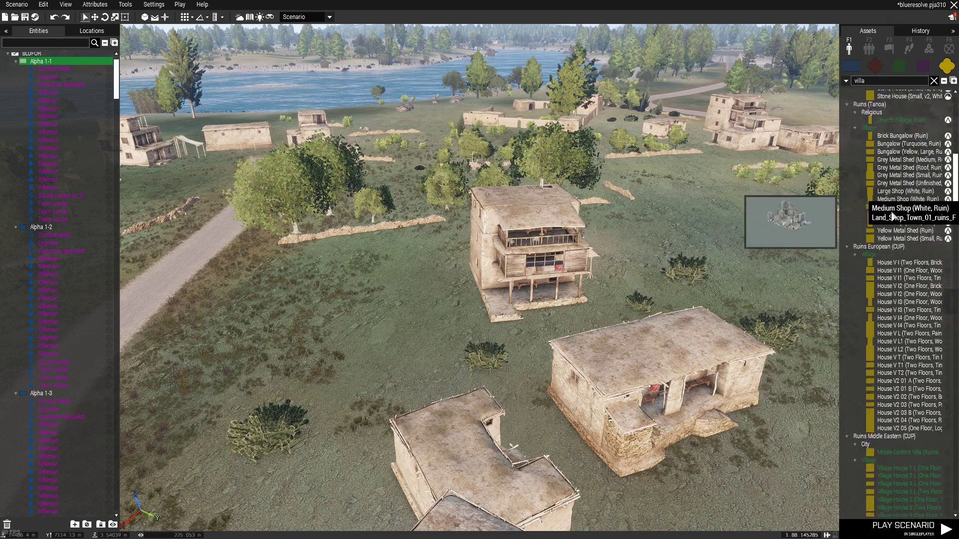
pyautogui.scroll(-6, 894, 279)
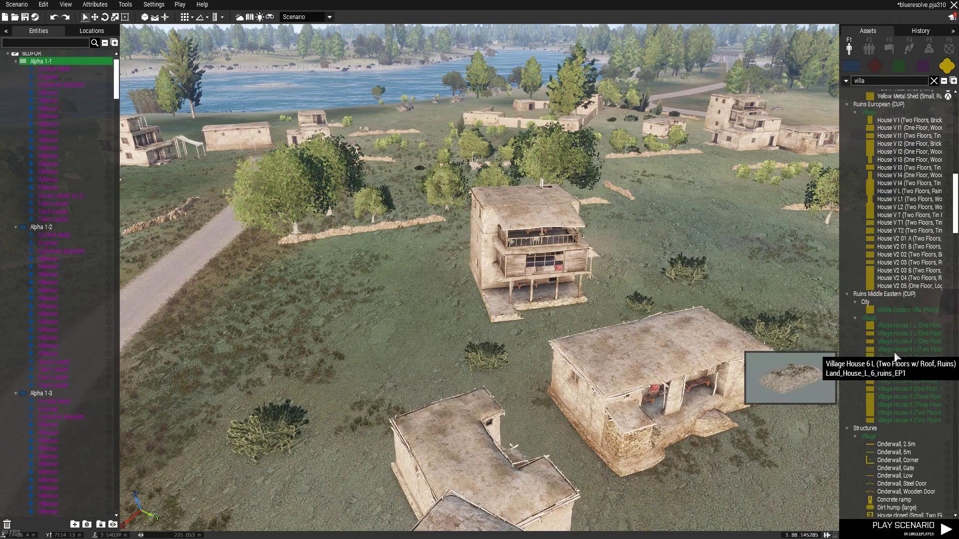
pyautogui.scroll(-12, 894, 355)
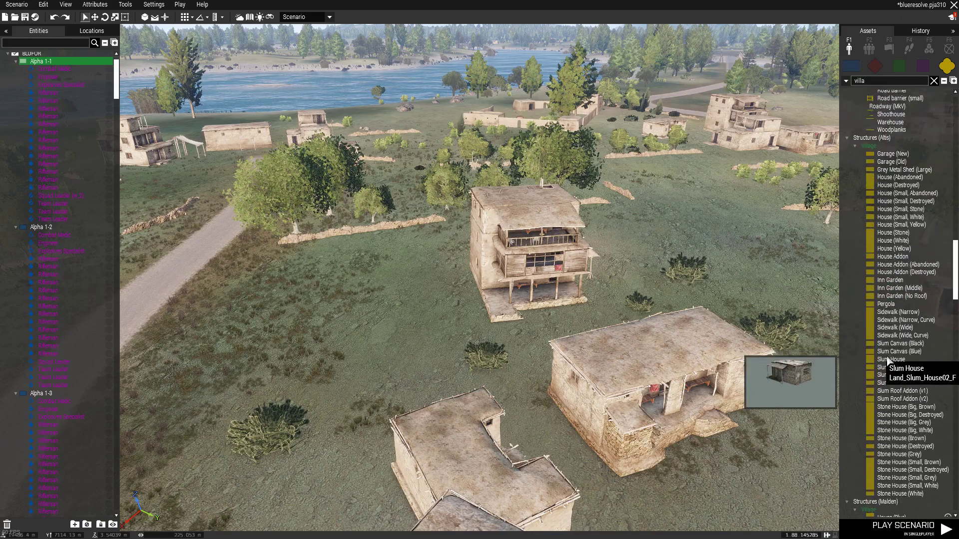
pyautogui.scroll(-17, 887, 359)
pyautogui.scroll(-20, 887, 359)
pyautogui.scroll(-8, 890, 356)
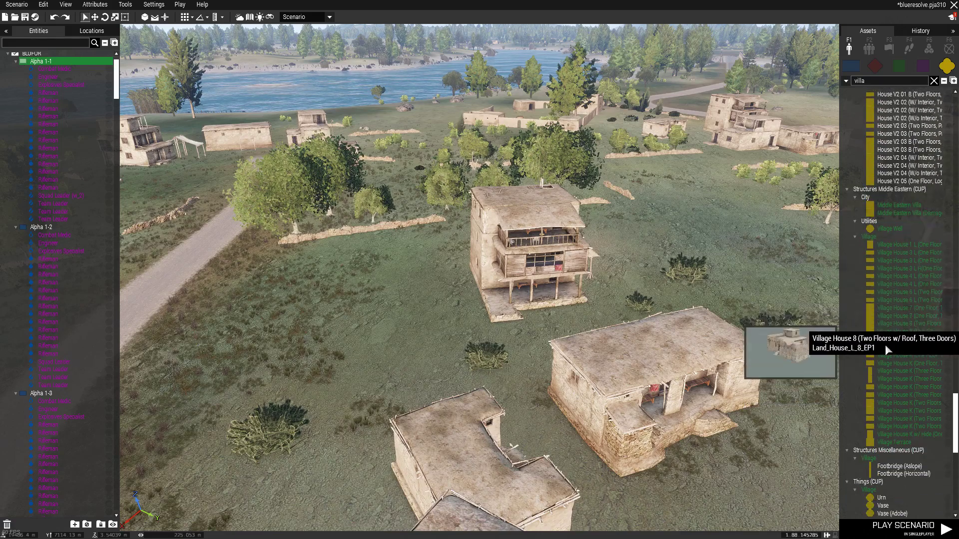
pyautogui.scroll(-15, 886, 350)
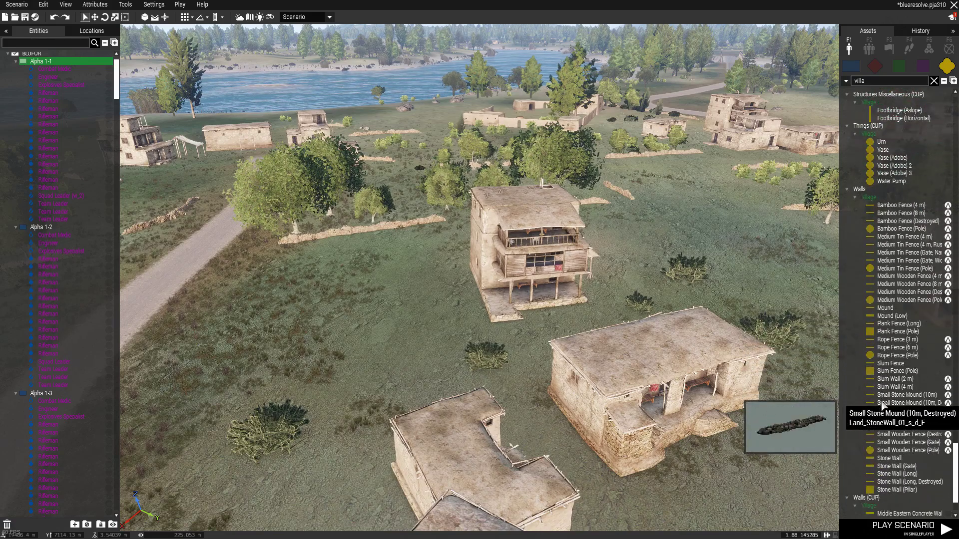
pyautogui.scroll(-2, 882, 406)
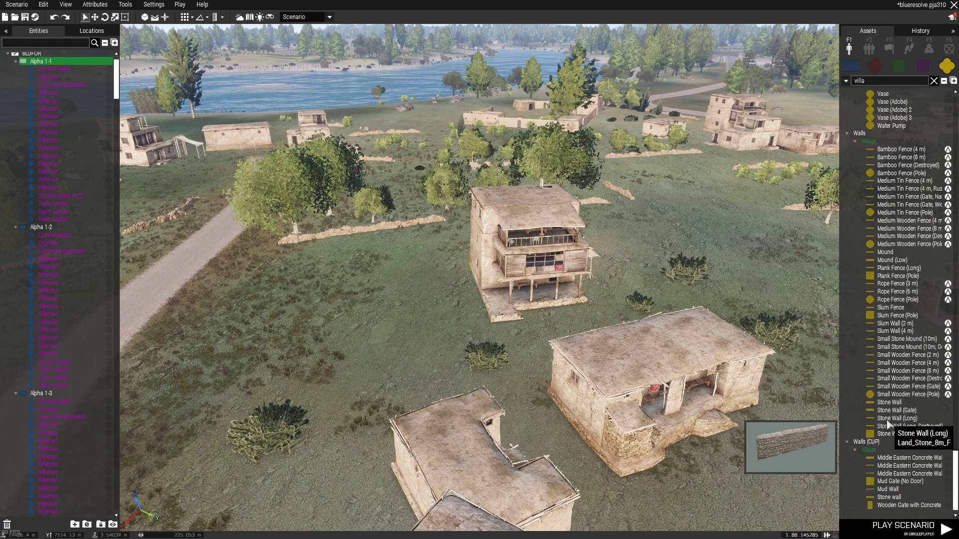
pyautogui.scroll(5, 891, 299)
pyautogui.scroll(9, 893, 224)
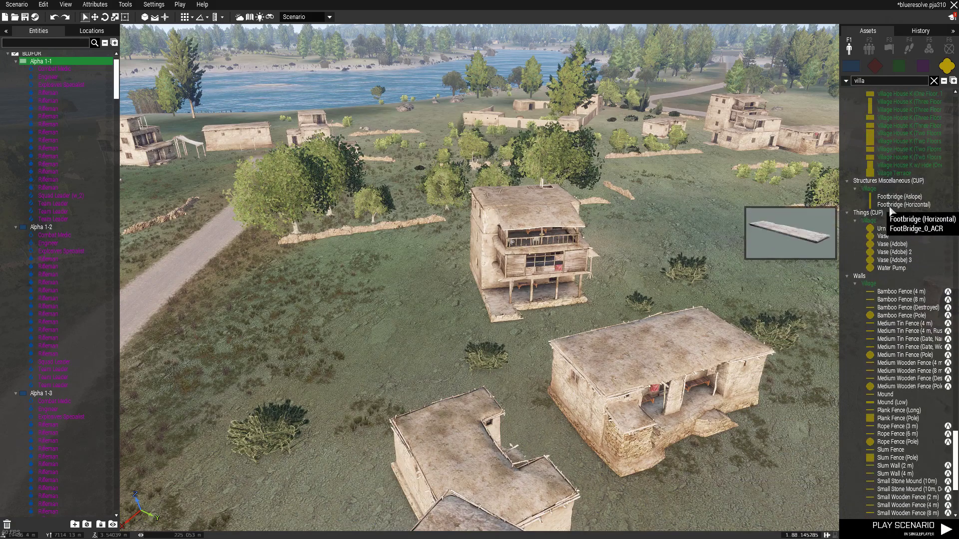
pyautogui.scroll(1, 891, 210)
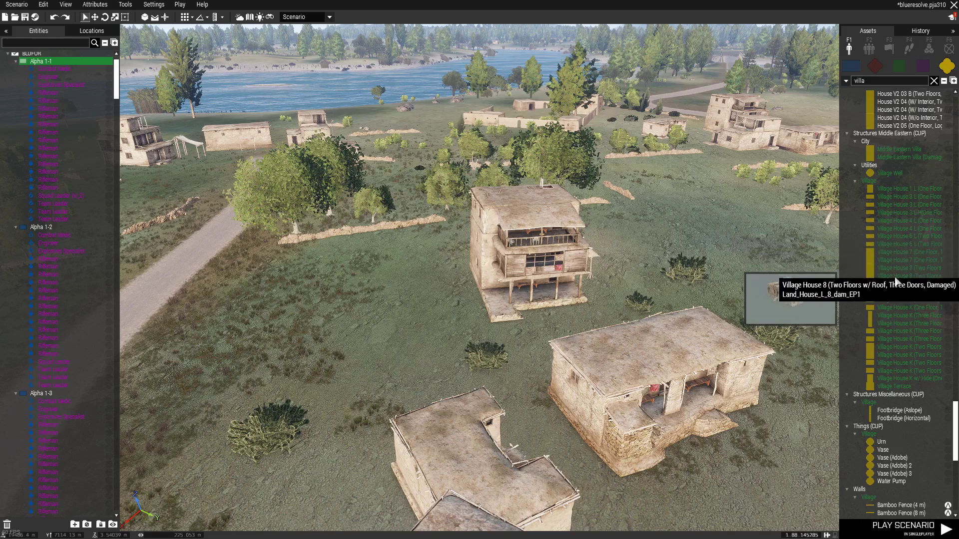
pyautogui.scroll(4, 905, 235)
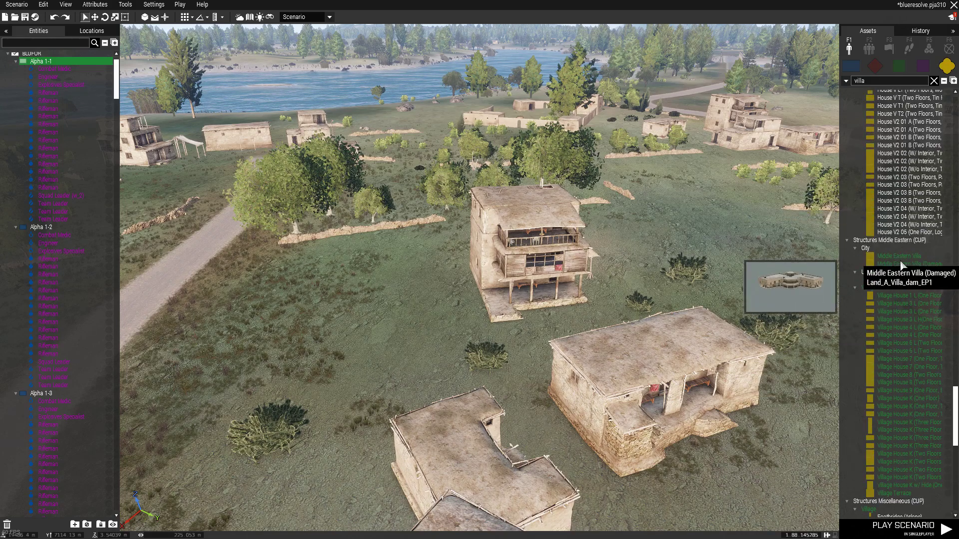
pyautogui.click(903, 249)
pyautogui.click(904, 257)
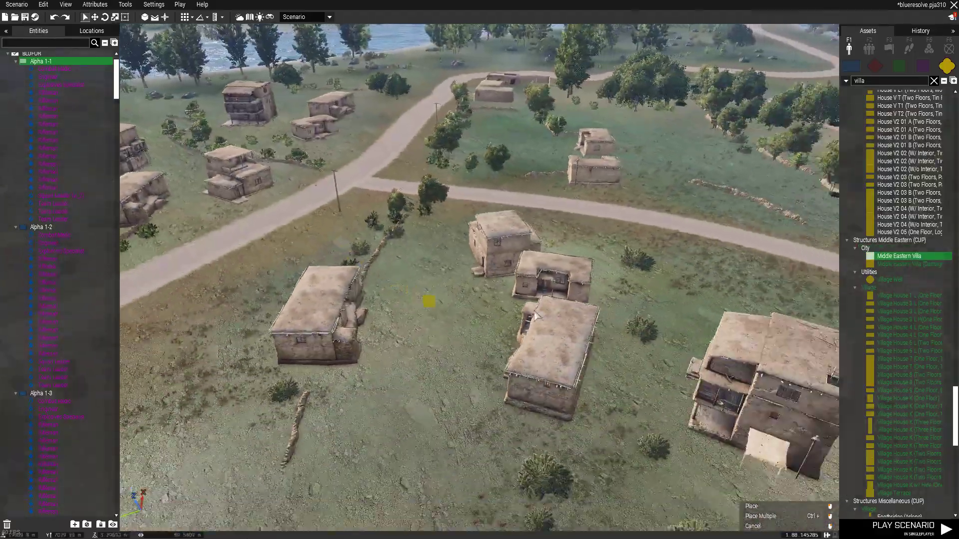
pyautogui.moveTo(534, 312); pyautogui.dragTo(489, 247, button='right')
pyautogui.click(489, 247)
pyautogui.press('w')
pyautogui.keyDown('shift'); pyautogui.moveTo(498, 320); pyautogui.dragTo(599, 455); pyautogui.keyUp('shift')
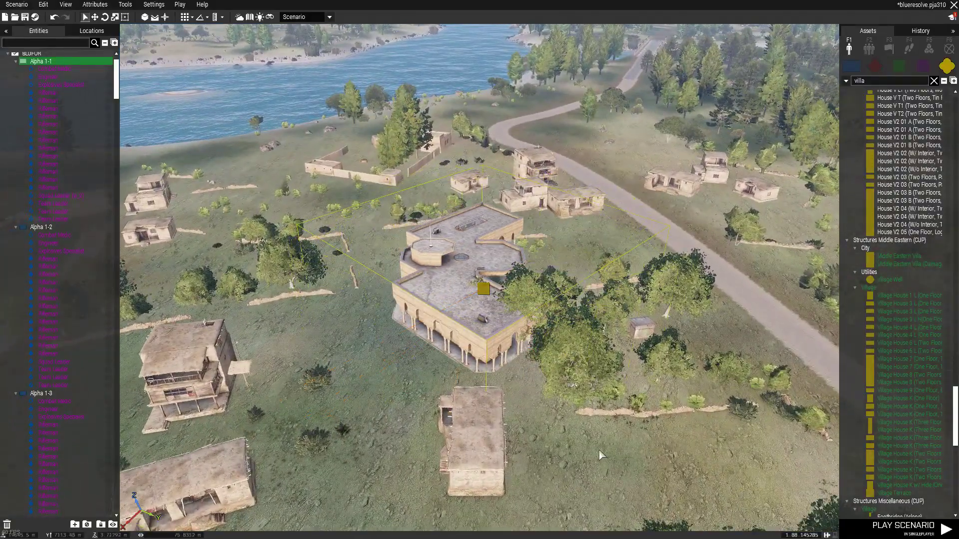
# Check the placed villa's location on the map and examine it and the surrounding village in 3D.
pyautogui.press('m')
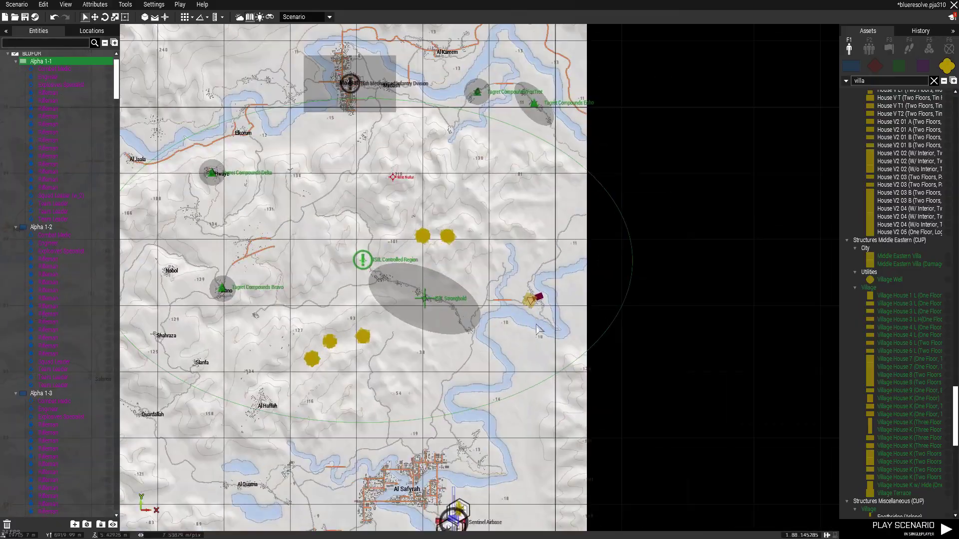
pyautogui.press('m')
pyautogui.press('w')
pyautogui.moveTo(674, 341); pyautogui.dragTo(516, 313, button='right')
pyautogui.moveTo(516, 309)
pyautogui.keyDown('alt'); pyautogui.mouseDown()
pyautogui.moveTo(514, 272)
pyautogui.moveTo(515, 302)
pyautogui.mouseUp(); pyautogui.keyUp('alt')
pyautogui.press('s')
pyautogui.moveTo(729, 438); pyautogui.dragTo(626, 314, button='right')
pyautogui.press('a')
pyautogui.press('w')
pyautogui.press('a')
pyautogui.scroll(-3, 591, 325)
# Examine the object types set in the Hide Terrain Objects module beside the Sentinel Airbase runway.
pyautogui.press('m')
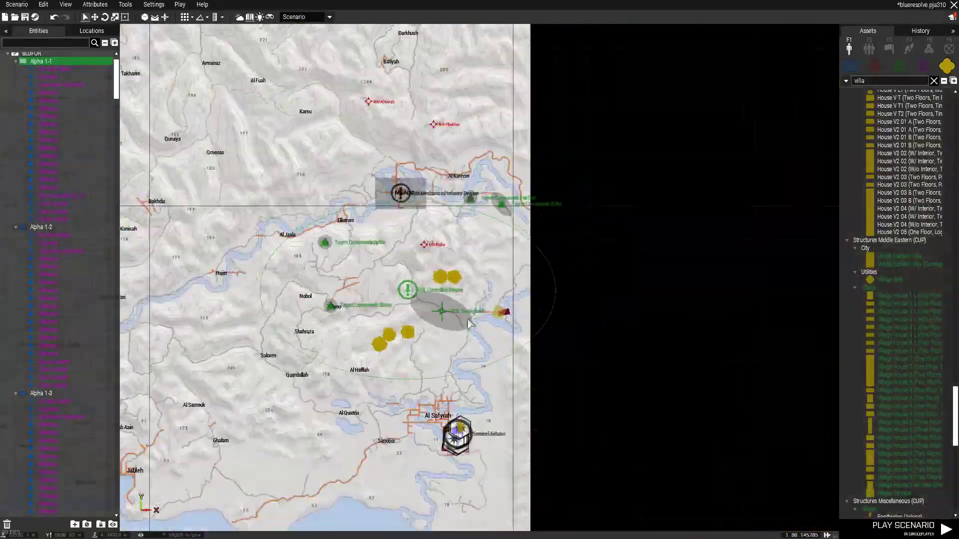
pyautogui.scroll(3, 643, 347)
pyautogui.scroll(5, 644, 347)
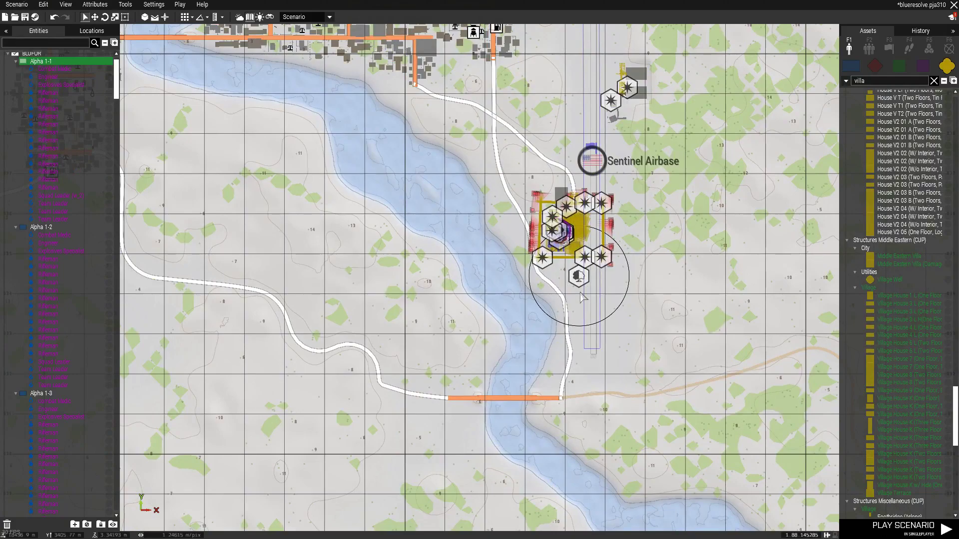
pyautogui.press('m')
pyautogui.scroll(-4, 469, 68)
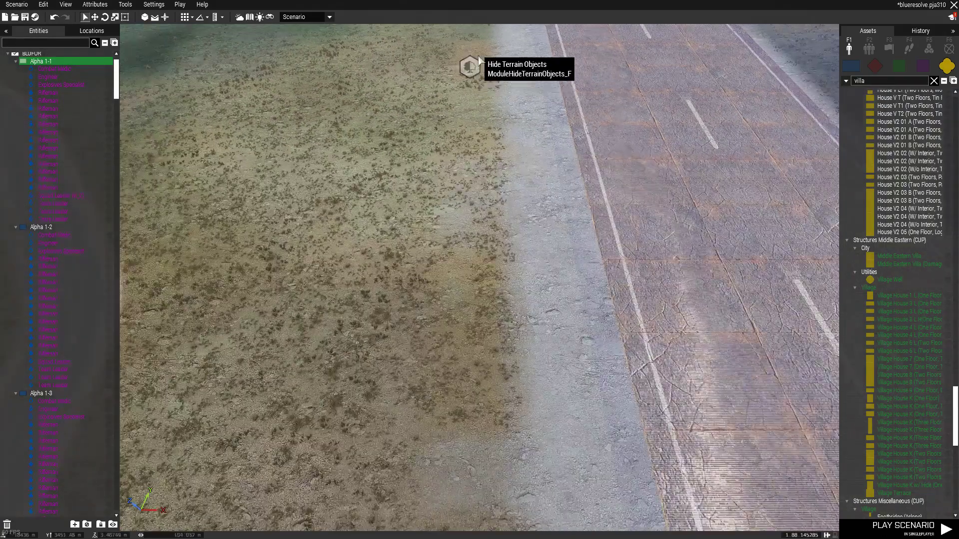
pyautogui.doubleClick(473, 68)
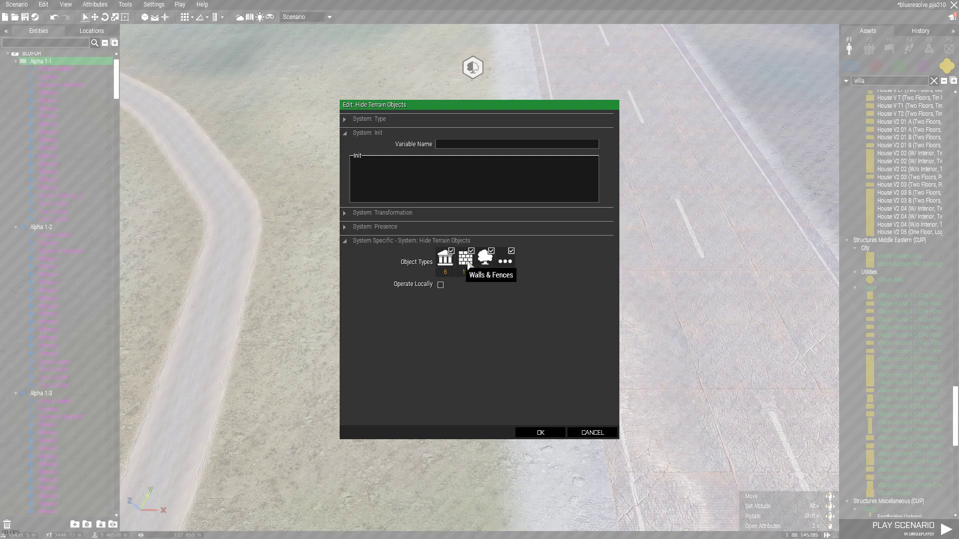
pyautogui.click(533, 433)
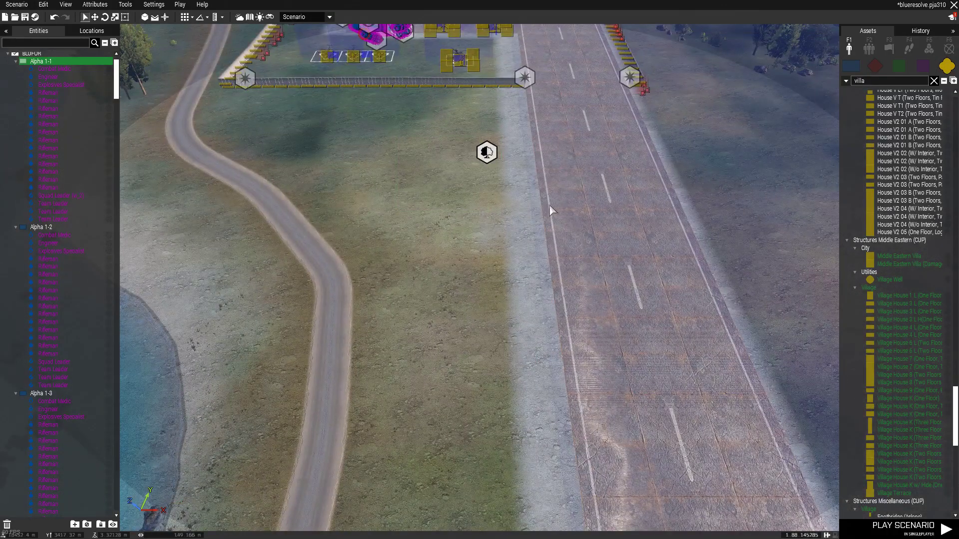
# Place a Hide Terrain Objects module beside the villa in the village and exclude buildings from its hidden object types.
pyautogui.press('m')
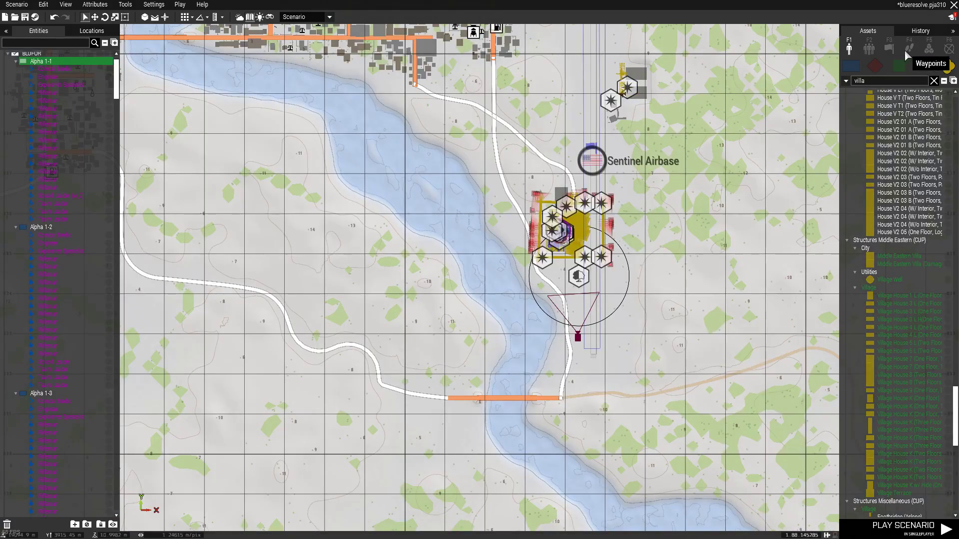
pyautogui.scroll(-5, 634, 265)
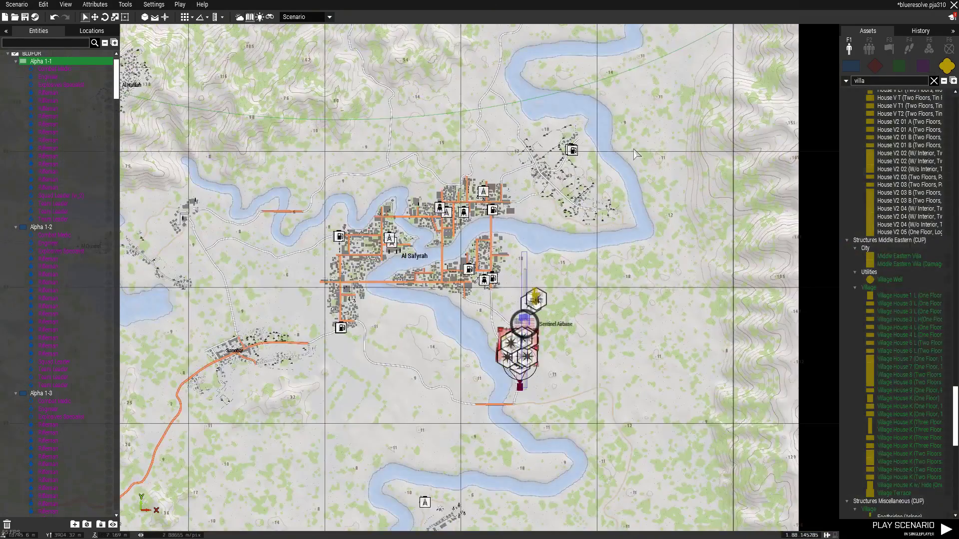
pyautogui.scroll(-1, 492, 147)
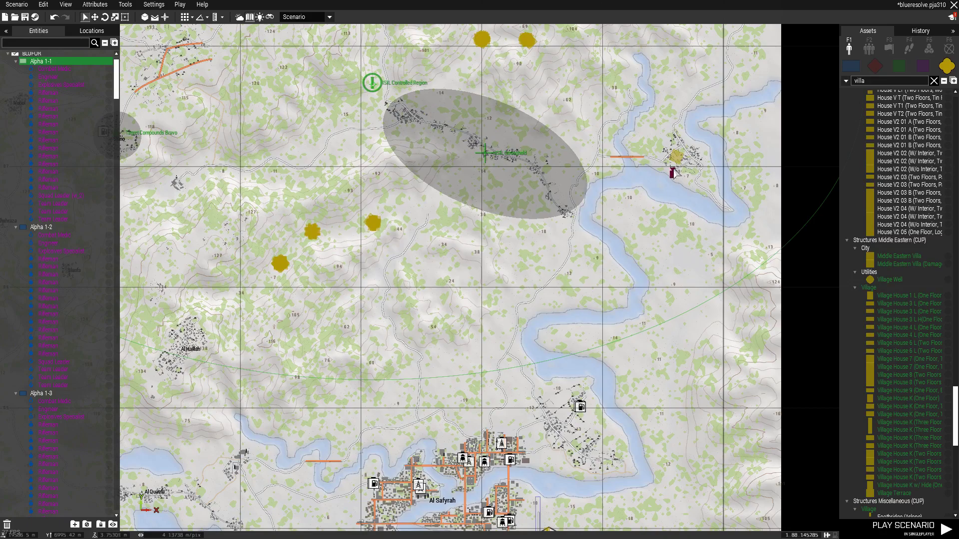
pyautogui.press('m')
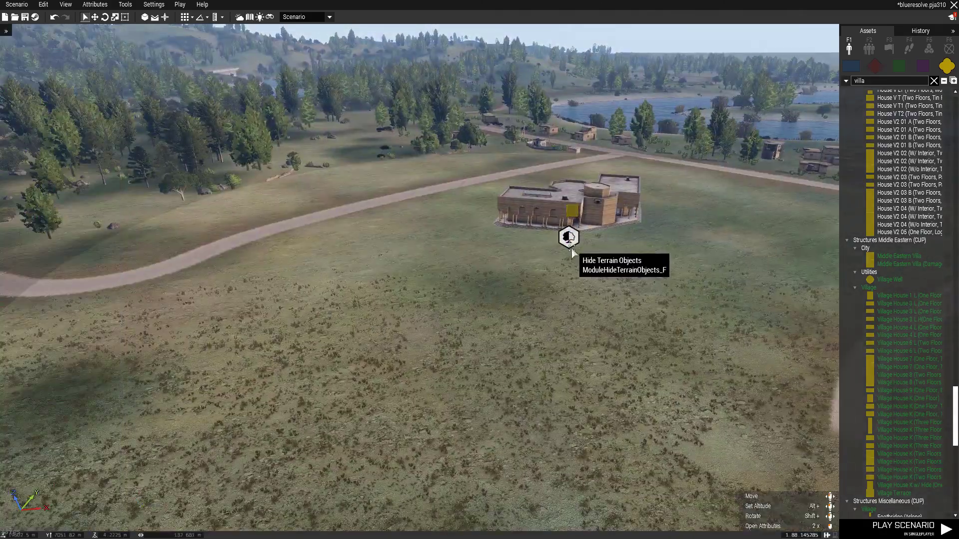
pyautogui.doubleClick(572, 247)
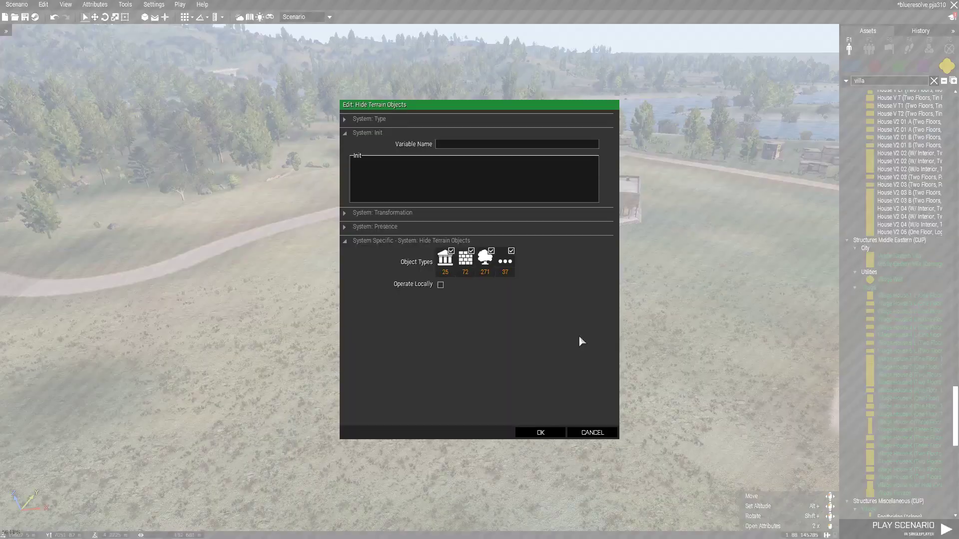
pyautogui.click(535, 434)
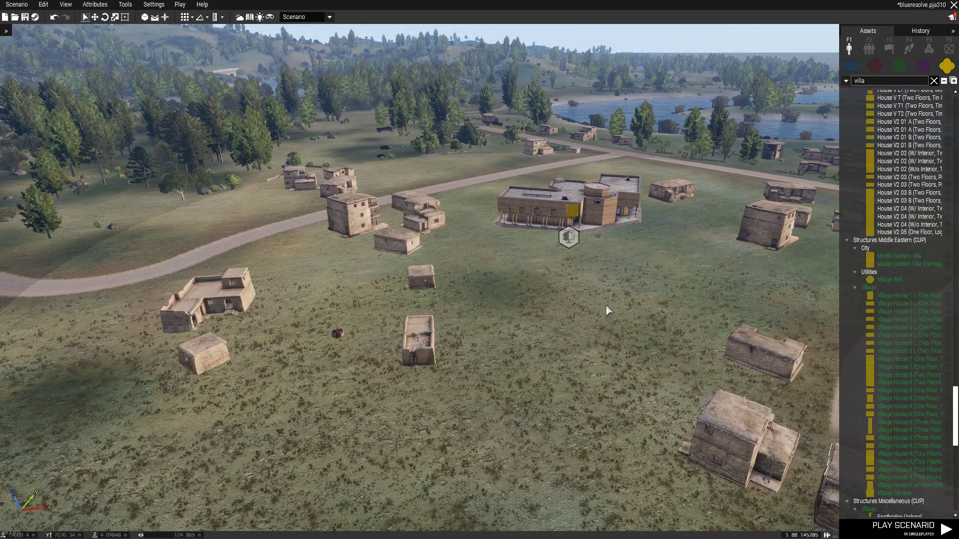
# Shrink the Hide Terrain Objects module's elliptical area so it clears only the ground around the villa.
pyautogui.doubleClick(571, 240)
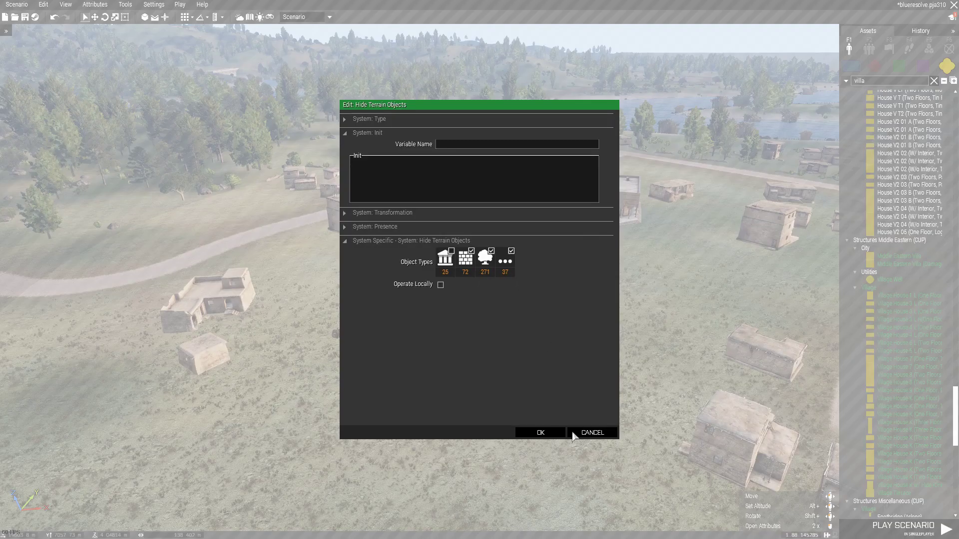
pyautogui.click(558, 435)
pyautogui.doubleClick(571, 243)
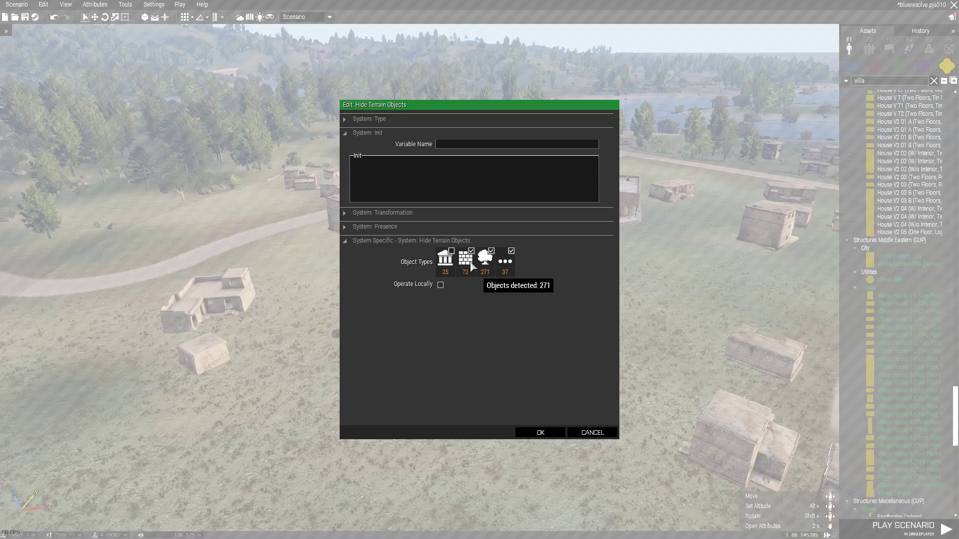
pyautogui.click(420, 123)
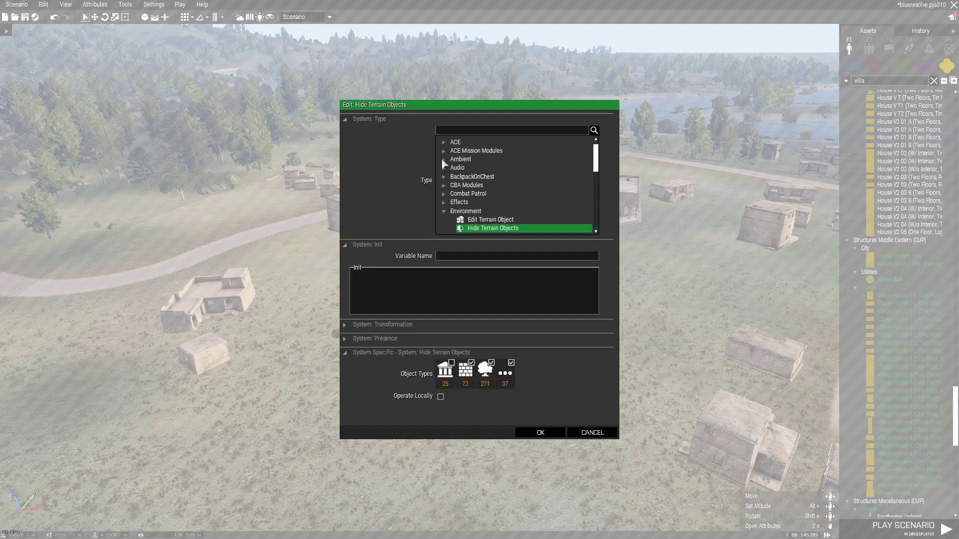
pyautogui.click(454, 339)
pyautogui.click(456, 326)
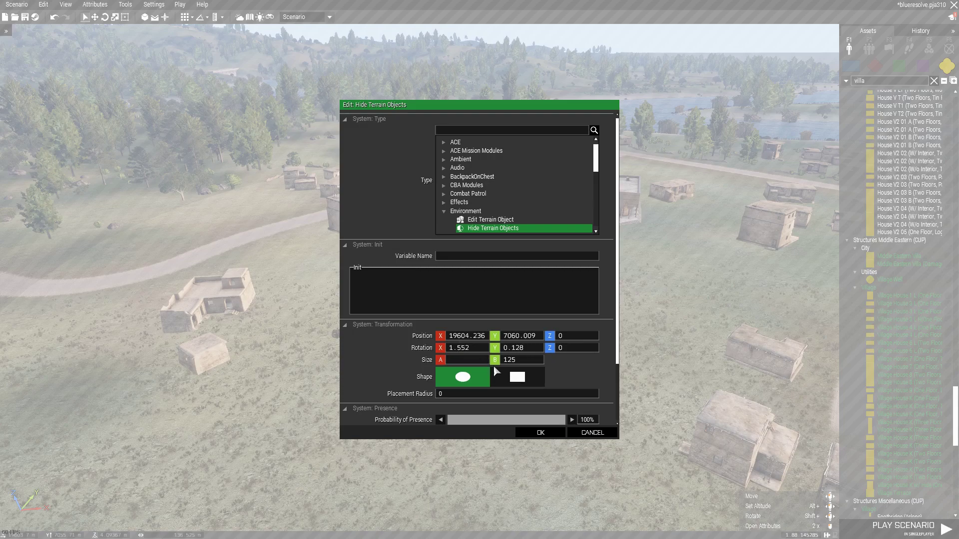
pyautogui.click(551, 433)
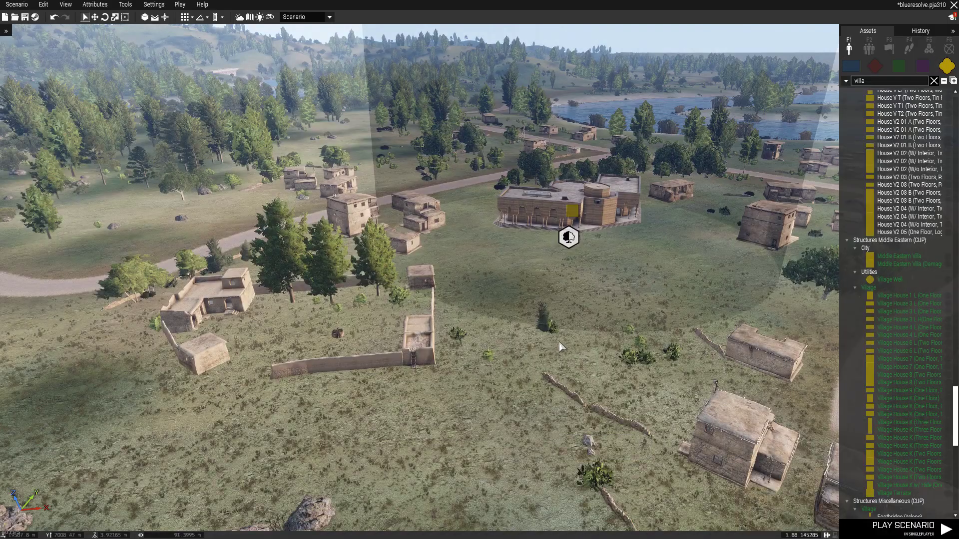
pyautogui.scroll(-3, 567, 235)
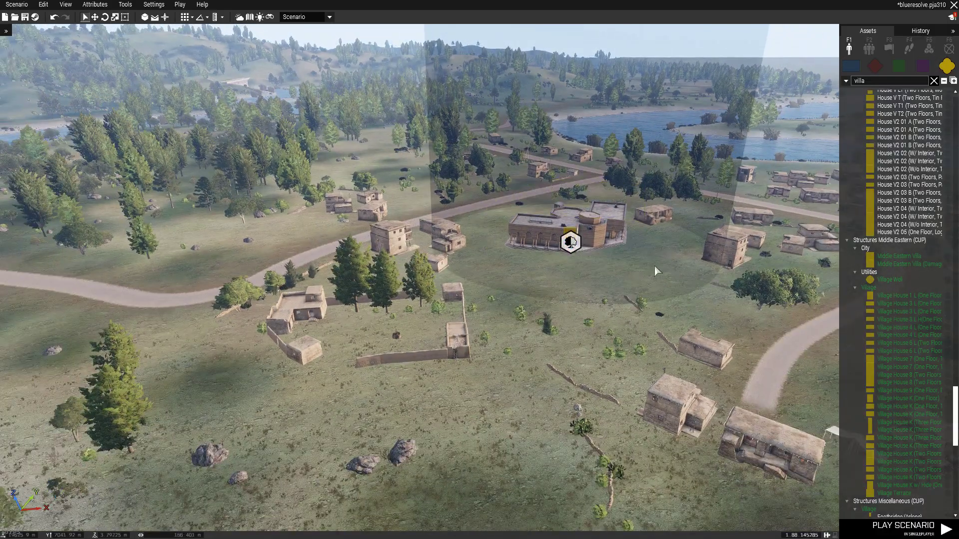
# Adjust the placement of the villa and its Hide Terrain Objects module, and inspect the cleared ground around them.
pyautogui.press('w')
pyautogui.press('a')
pyautogui.moveTo(583, 273); pyautogui.dragTo(588, 336, button='right')
pyautogui.keyDown('shift'); pyautogui.moveTo(568, 322); pyautogui.dragTo(352, 178); pyautogui.keyUp('shift')
pyautogui.moveTo(581, 265); pyautogui.dragTo(372, 186)
pyautogui.press('s')
pyautogui.press('d')
pyautogui.scroll(2, 567, 377)
pyautogui.press('s')
pyautogui.press('a')
pyautogui.click(615, 347)
pyautogui.press('w')
pyautogui.press('d')
pyautogui.press('q')
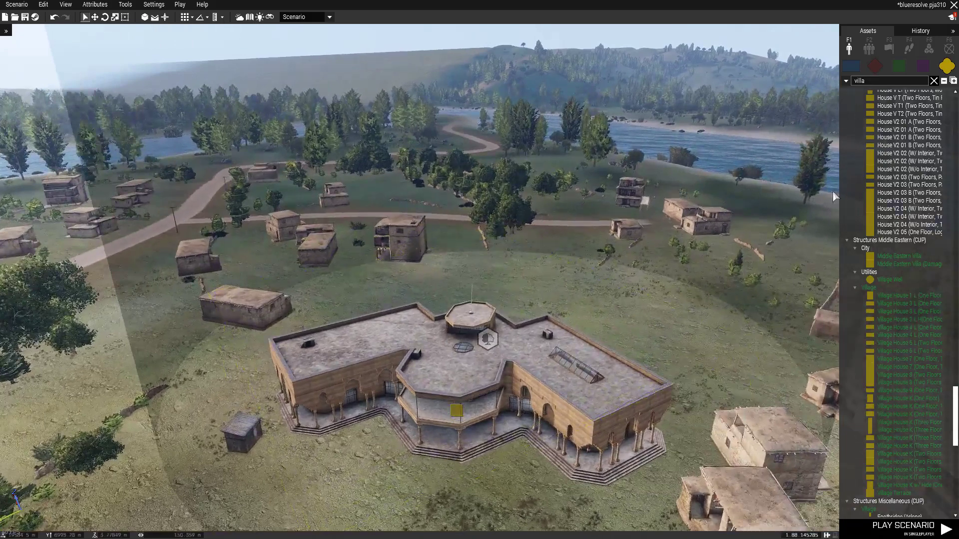
# Clear the asset search and place an OPFOR Warlord from the Middle Eastern Militia in a room inside the villa.
pyautogui.click(933, 81)
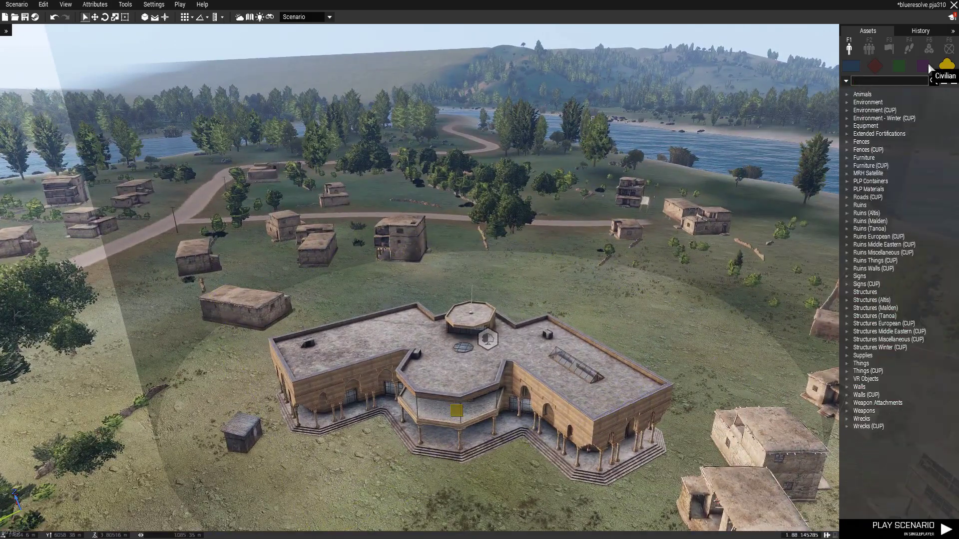
pyautogui.click(924, 66)
pyautogui.click(874, 66)
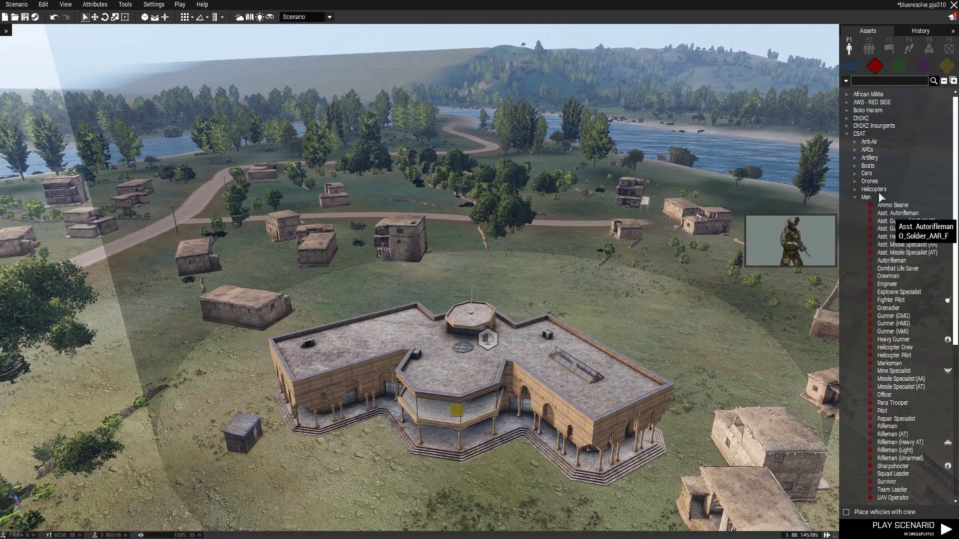
pyautogui.doubleClick(870, 134)
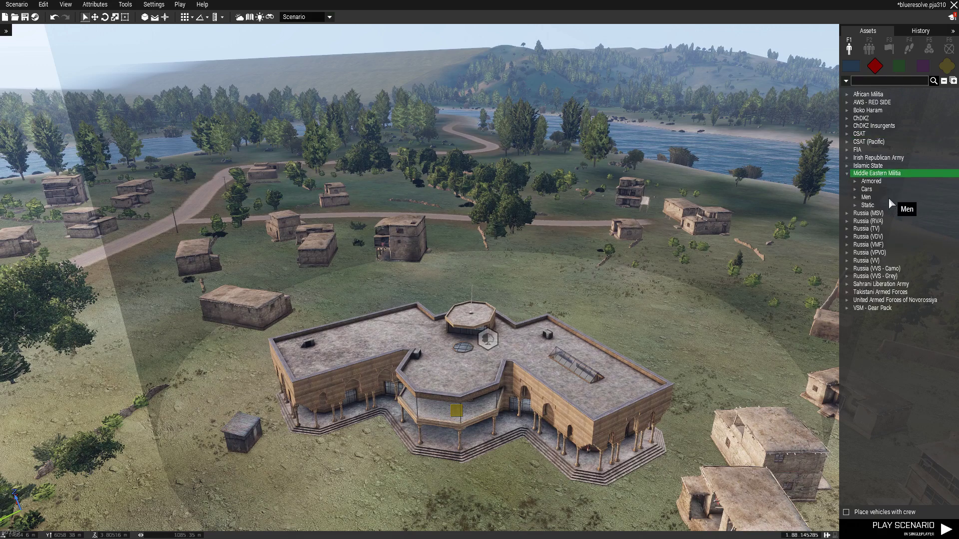
pyautogui.doubleClick(889, 196)
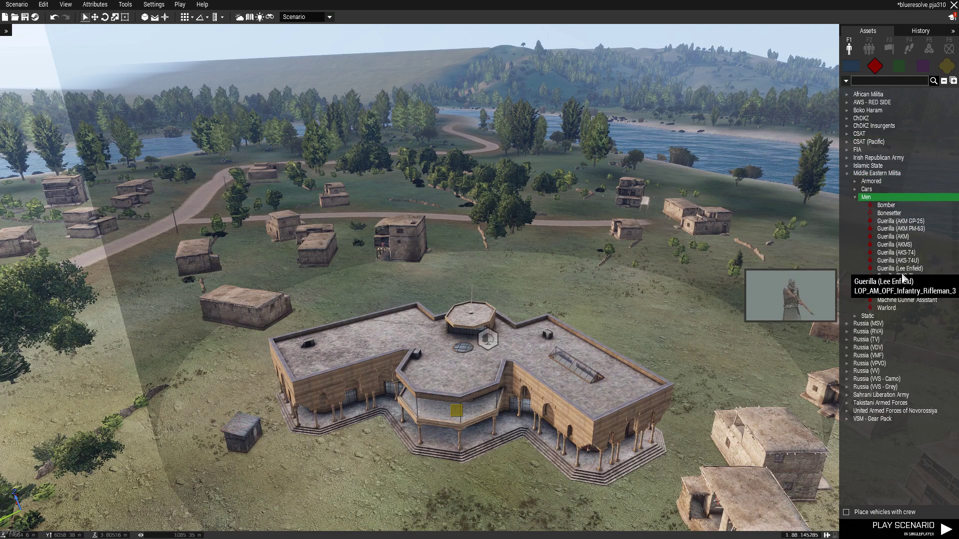
pyautogui.scroll(10, 449, 418)
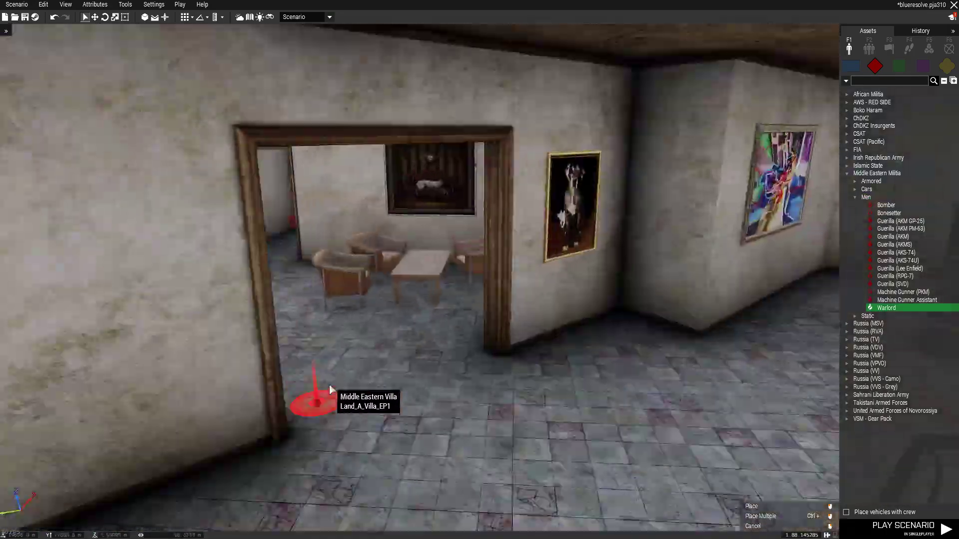
pyautogui.press('w')
pyautogui.moveTo(329, 389); pyautogui.dragTo(509, 430, button='right')
pyautogui.click(618, 351)
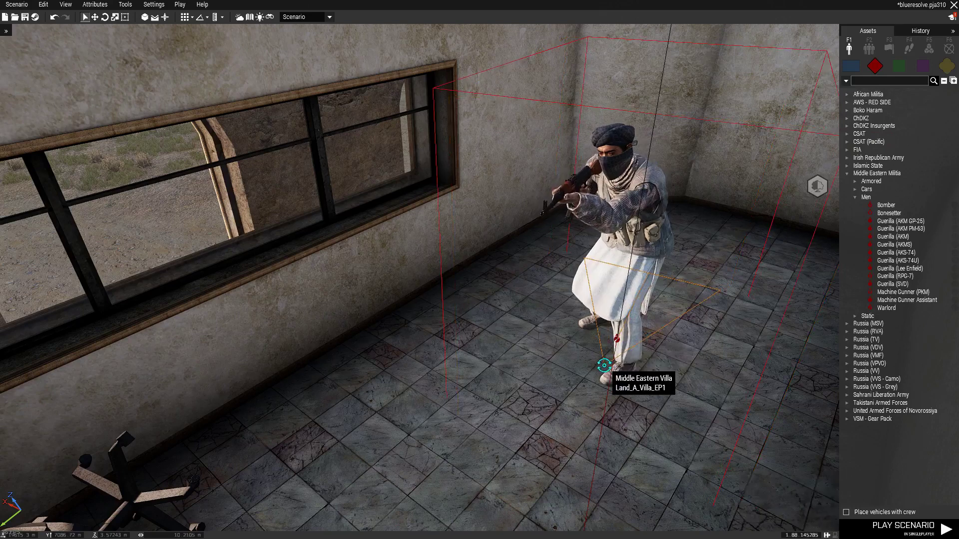
# Edit the Warlord's loadout in the ACE Arsenal and set his headgear to [PO]Beret SLA.
pyautogui.rightClick(620, 343)
pyautogui.moveTo(667, 495)
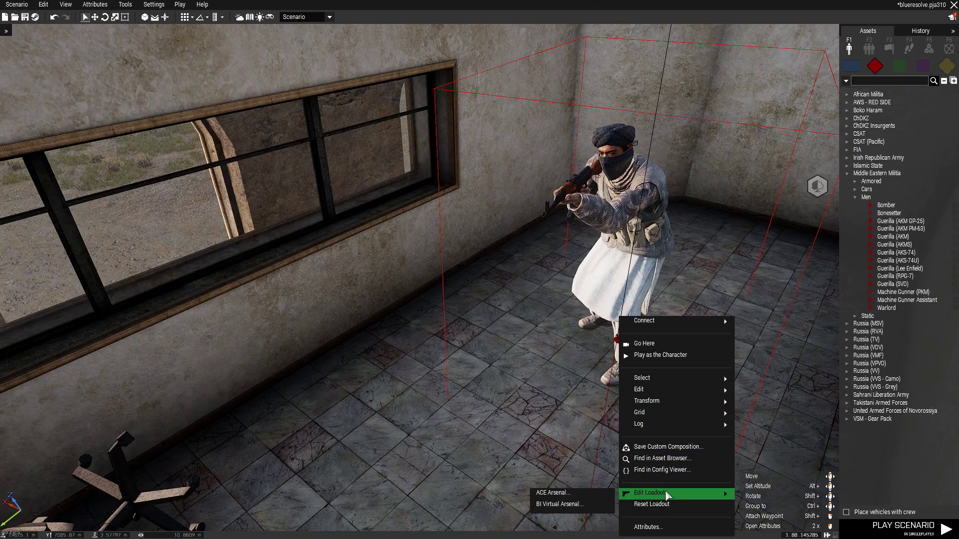
pyautogui.click(581, 494)
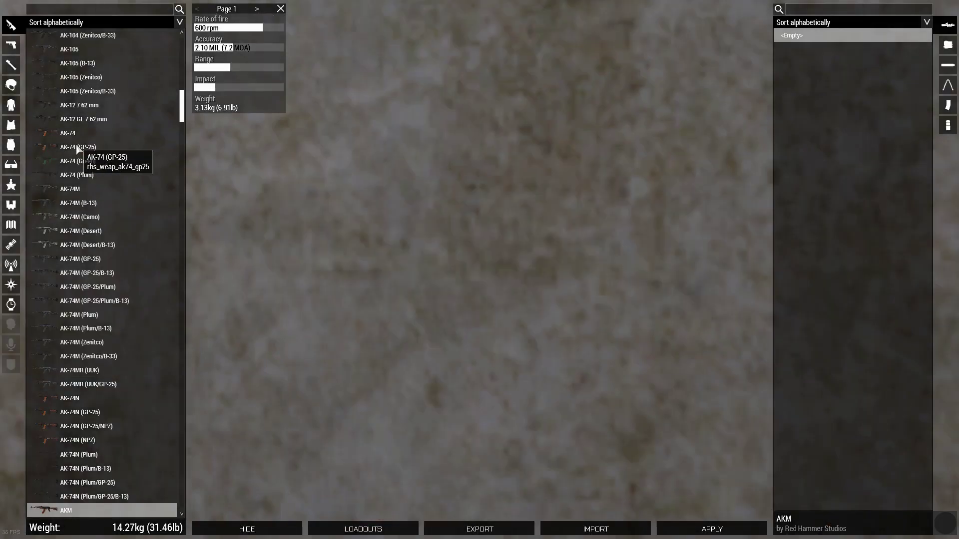
pyautogui.click(8, 89)
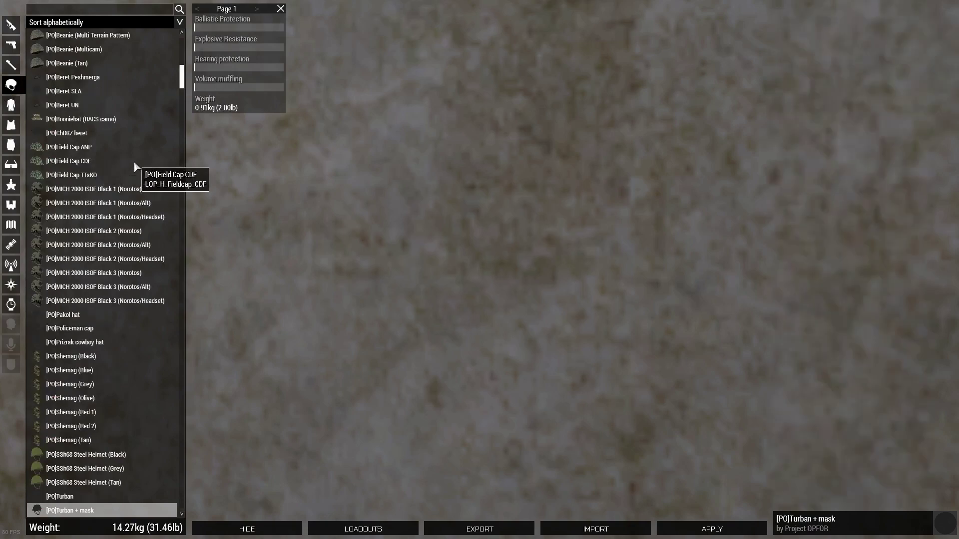
pyautogui.click(86, 92)
pyautogui.moveTo(336, 208)
pyautogui.mouseDown()
pyautogui.moveTo(528, 234)
pyautogui.moveTo(537, 205)
pyautogui.moveTo(414, 196)
pyautogui.mouseUp()
pyautogui.moveTo(415, 197)
pyautogui.mouseDown(button='right')
pyautogui.moveTo(460, 370)
pyautogui.moveTo(489, 394)
pyautogui.moveTo(465, 409)
pyautogui.mouseUp(button='right')
pyautogui.scroll(-3, 465, 408)
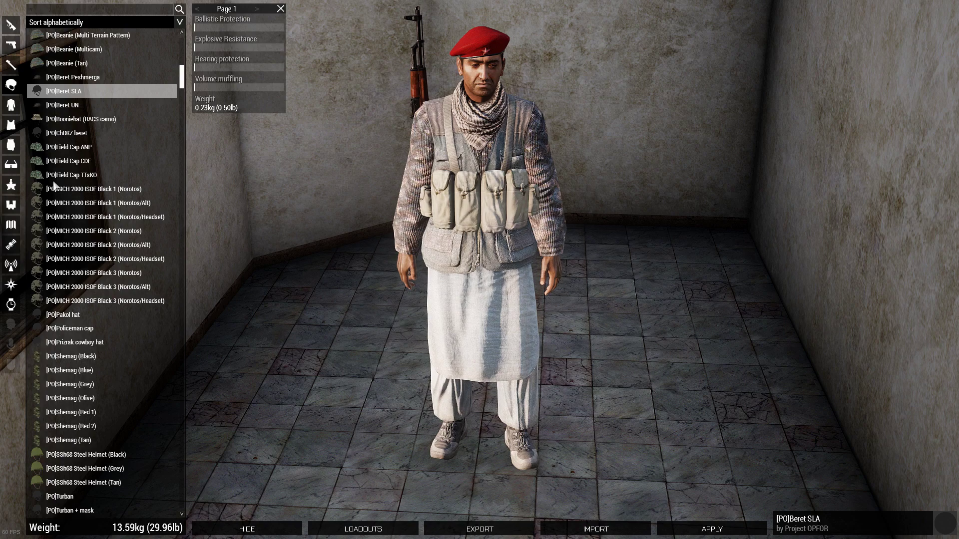
# Try several guerilla uniforms on the Warlord and choose Guerilla Coveralls (UVF/Black+Olive).
pyautogui.click(11, 124)
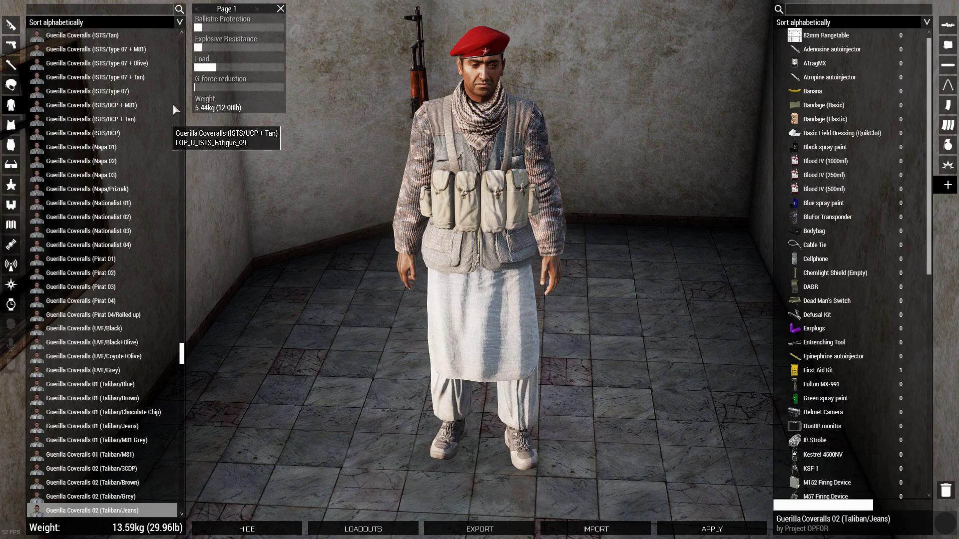
pyautogui.click(100, 245)
pyautogui.click(111, 164)
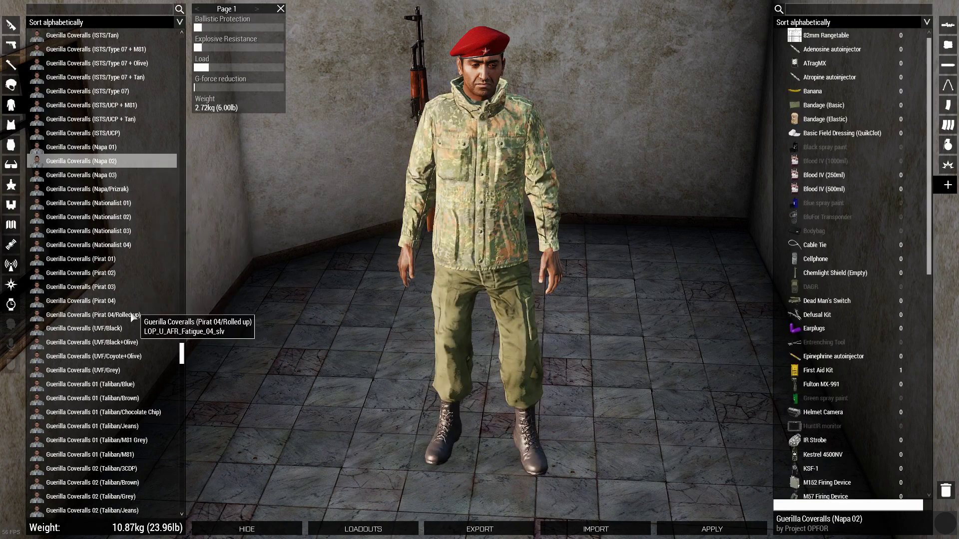
pyautogui.click(101, 272)
pyautogui.click(113, 344)
# Try alternative uniforms such as Guerilla Garment (Olive) on the Warlord and return to the UVF/Black+Olive coveralls.
pyautogui.scroll(-3, 99, 388)
pyautogui.scroll(-1, 98, 387)
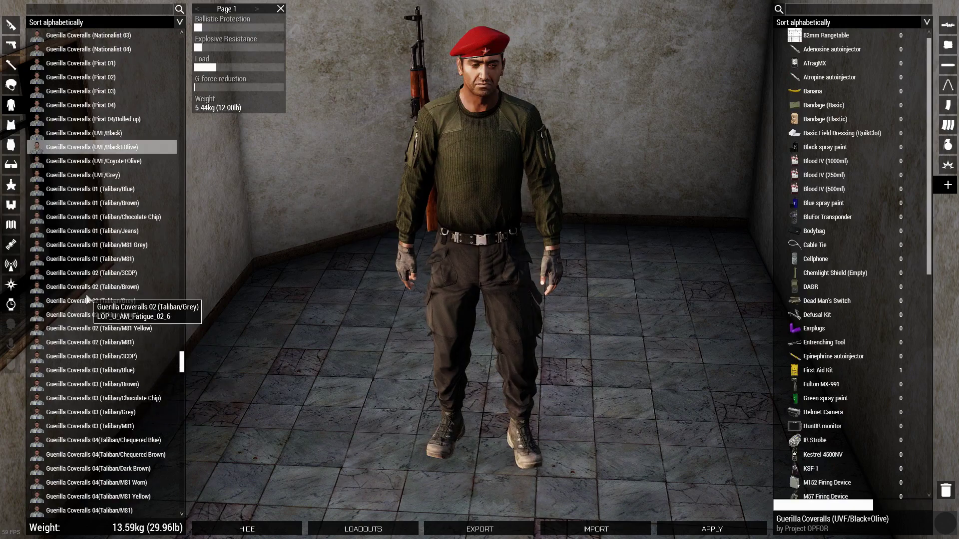
pyautogui.click(87, 300)
pyautogui.click(115, 439)
pyautogui.scroll(-3, 114, 404)
pyautogui.click(111, 400)
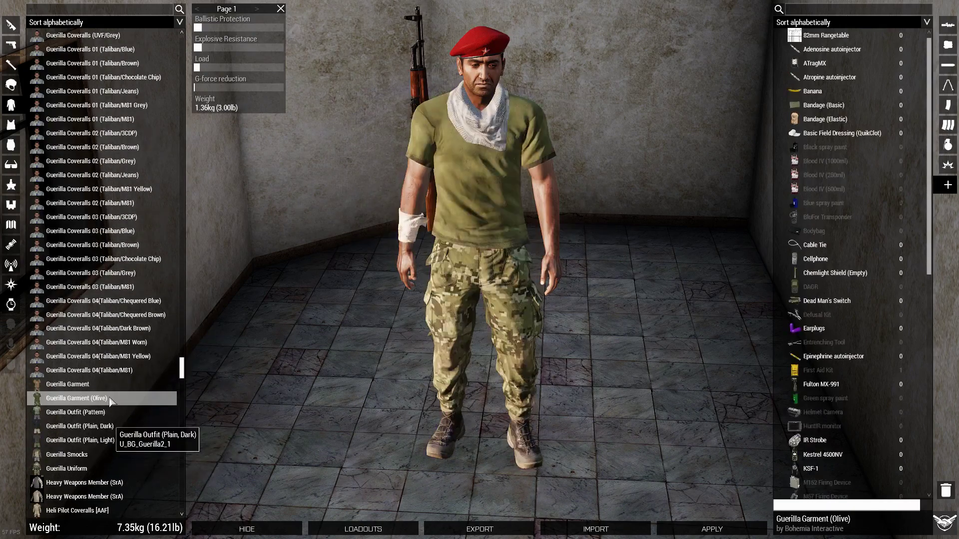
pyautogui.click(111, 357)
pyautogui.scroll(4, 80, 283)
pyautogui.click(84, 275)
pyautogui.click(111, 219)
pyautogui.click(93, 174)
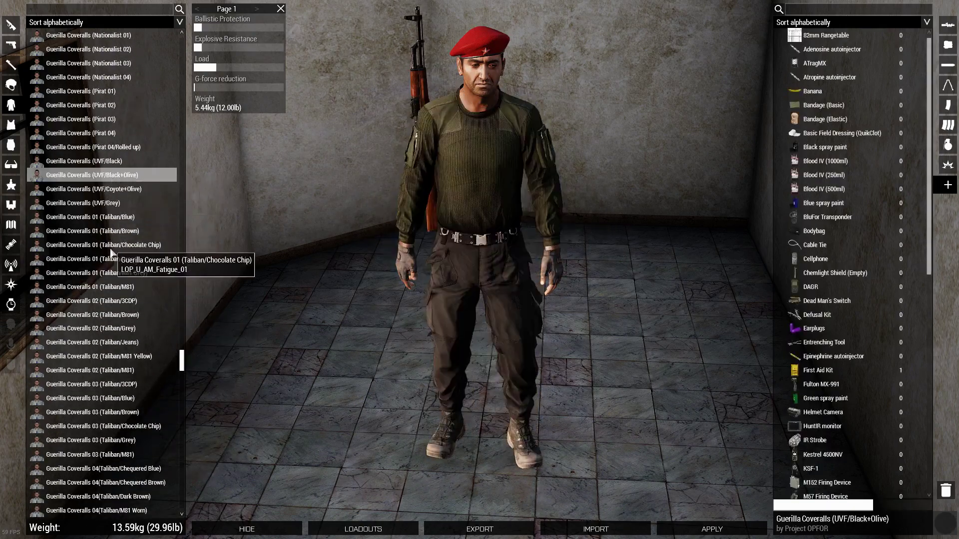
# Equip the Warlord with the [PO]6B23 Iran DPM (6Sh92/Headset/Mapcase) vest.
pyautogui.scroll(4, 118, 204)
pyautogui.click(11, 125)
pyautogui.click(121, 105)
pyautogui.click(122, 147)
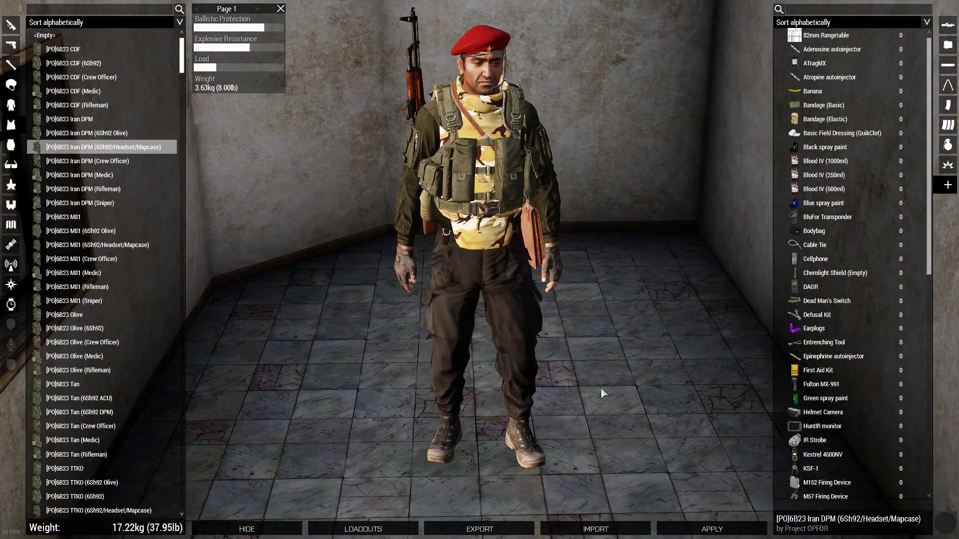
pyautogui.moveTo(482, 382); pyautogui.dragTo(595, 389, button='right')
# Place a Guerilla (Lee Enfield) from the Middle Eastern Militia beside the Warlord in the villa room.
pyautogui.click(871, 268)
pyautogui.click(654, 316)
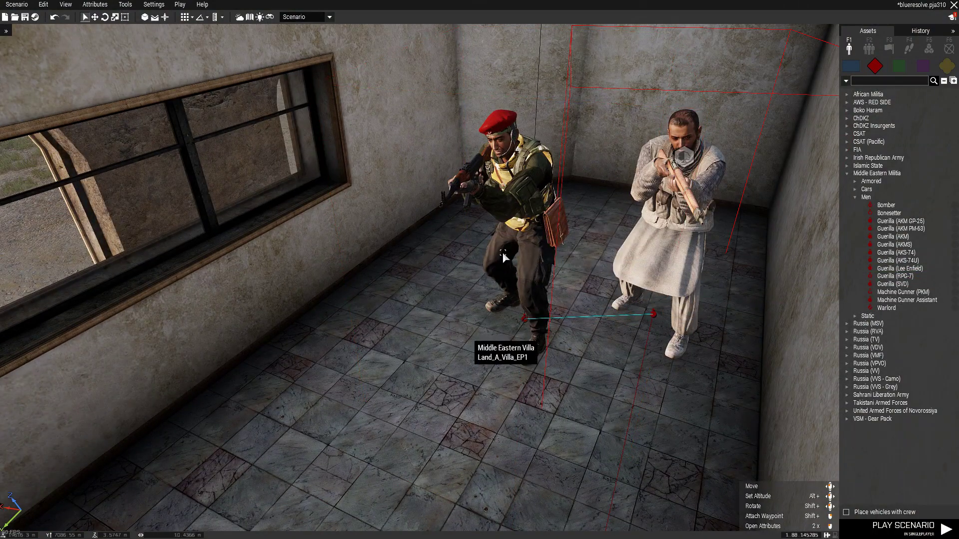
# Open the Warlord's attributes and review the ACE options, including Make Unit Handcuffed and Make Unit Surrender.
pyautogui.rightClick(515, 202)
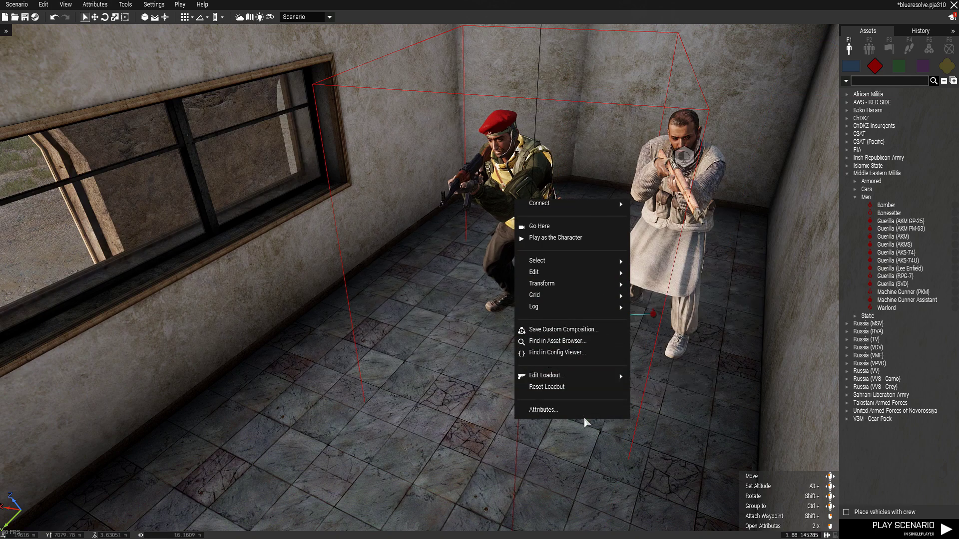
pyautogui.click(574, 387)
pyautogui.rightClick(525, 294)
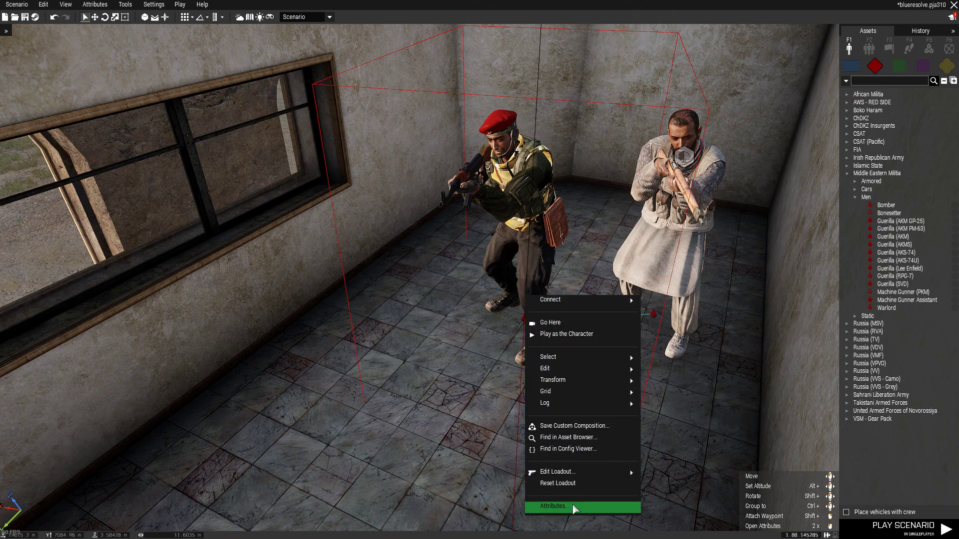
pyautogui.click(537, 509)
pyautogui.scroll(-3, 440, 319)
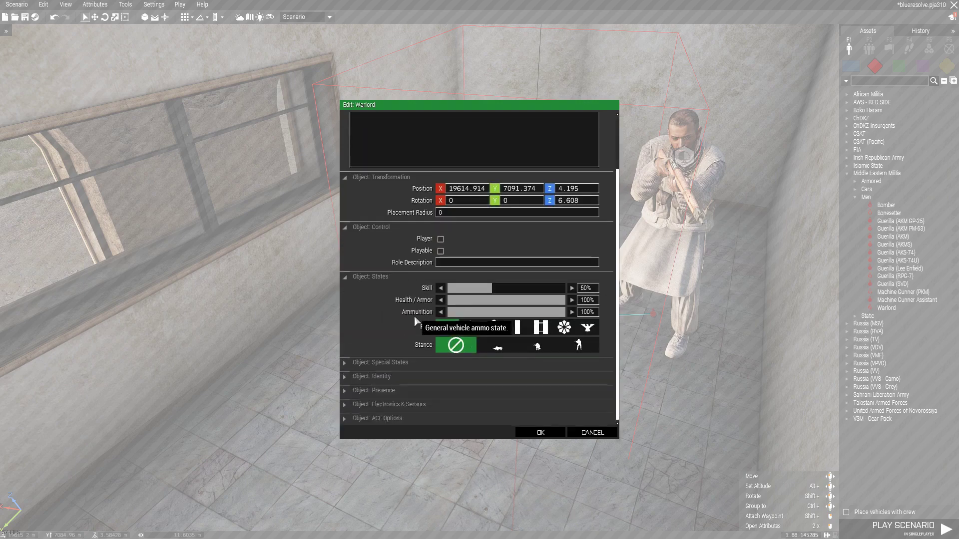
pyautogui.click(399, 419)
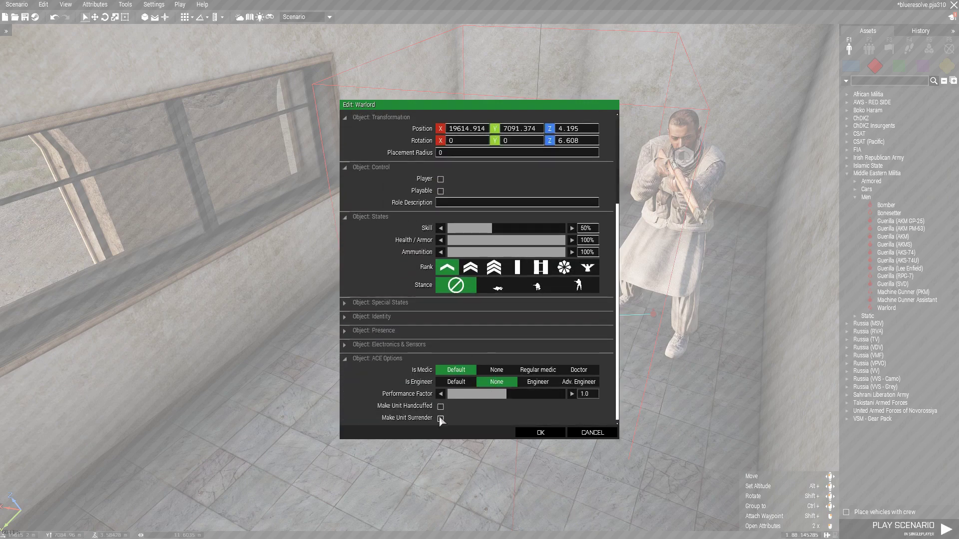
pyautogui.click(563, 434)
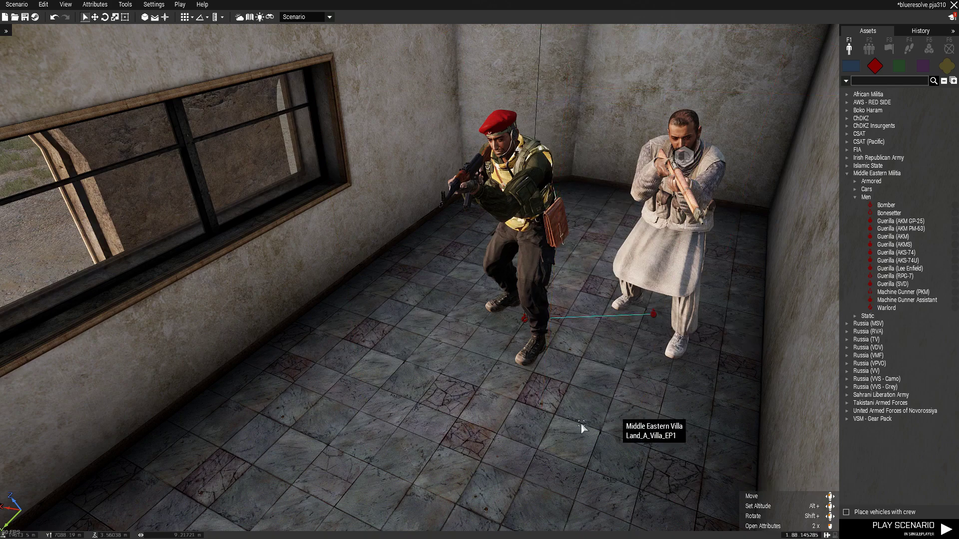
# Remove the Guerilla (Lee Enfield) standing beside the Warlord in the villa room.
pyautogui.scroll(3, 701, 260)
pyautogui.scroll(-3, 701, 259)
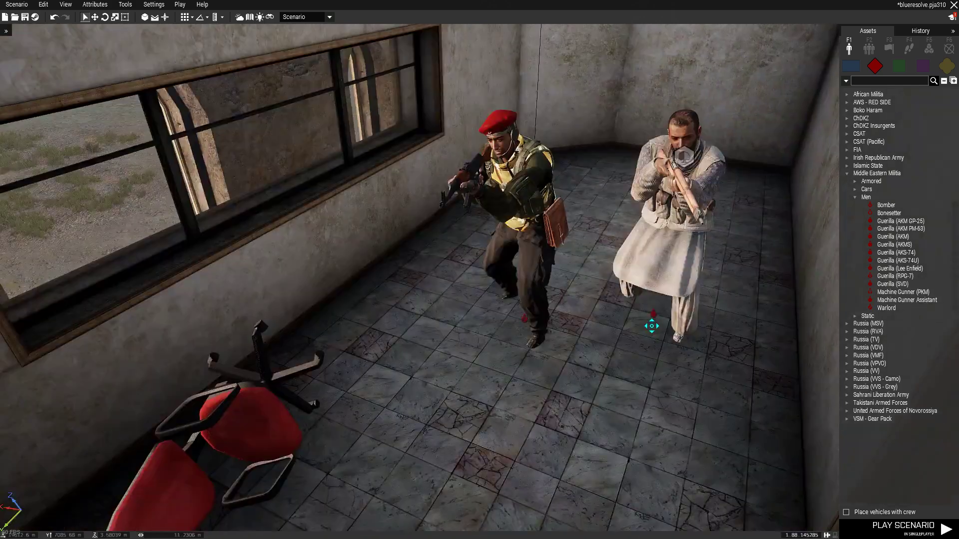
pyautogui.click(54, 17)
pyautogui.hotkey('ctrl', 'y')
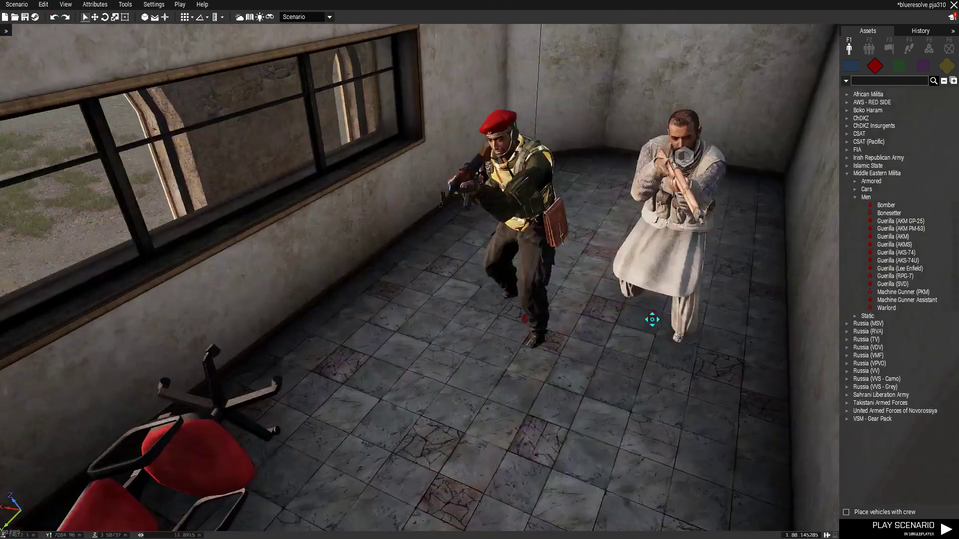
pyautogui.click(54, 17)
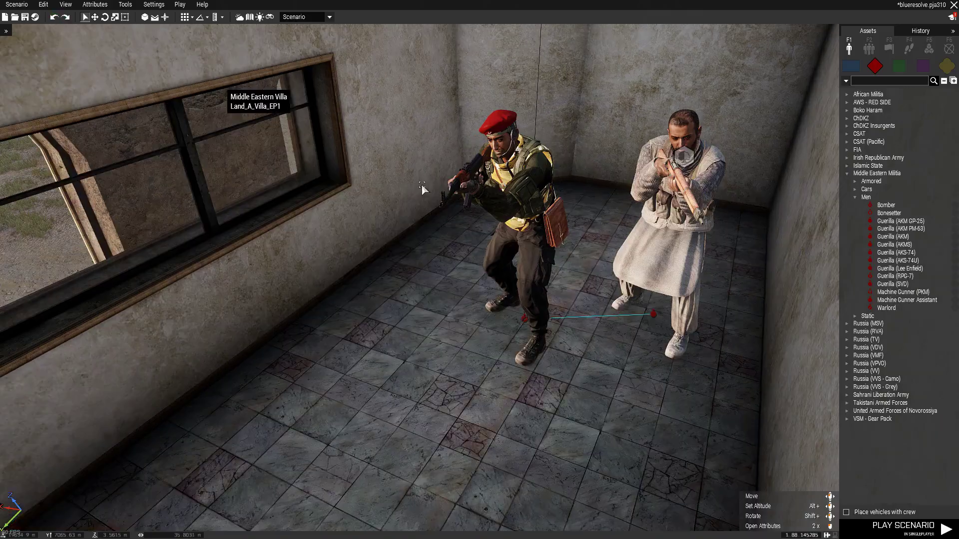
pyautogui.hotkey('ctrl', 'y')
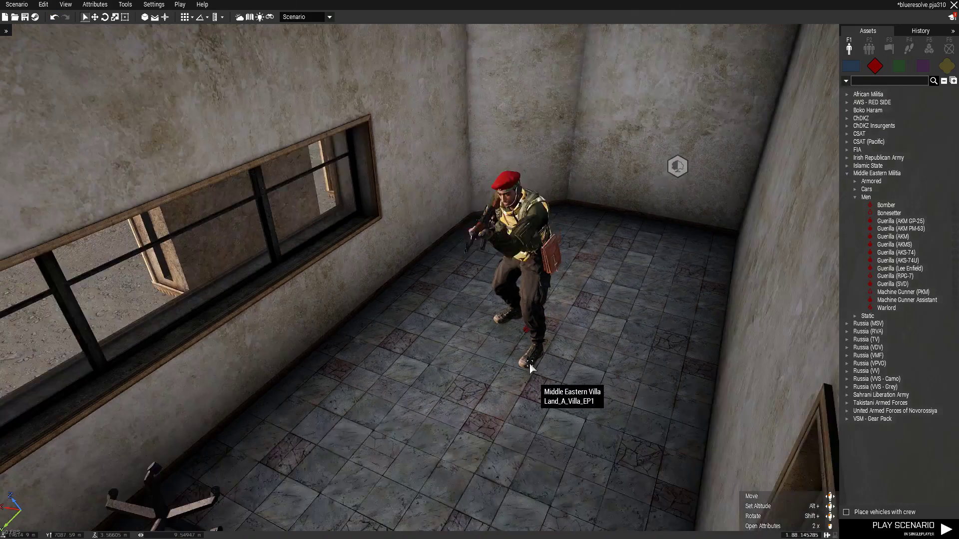
# Switch to the mission map in marker mode and examine the ISIL Stronghold, target compound and airbase markers.
pyautogui.press('m')
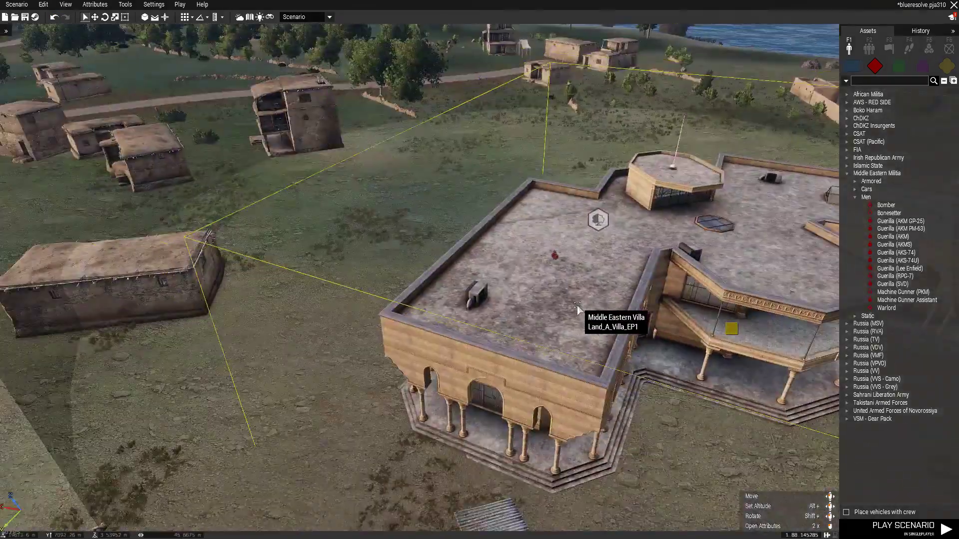
pyautogui.scroll(-3, 465, 258)
pyautogui.scroll(6, 548, 279)
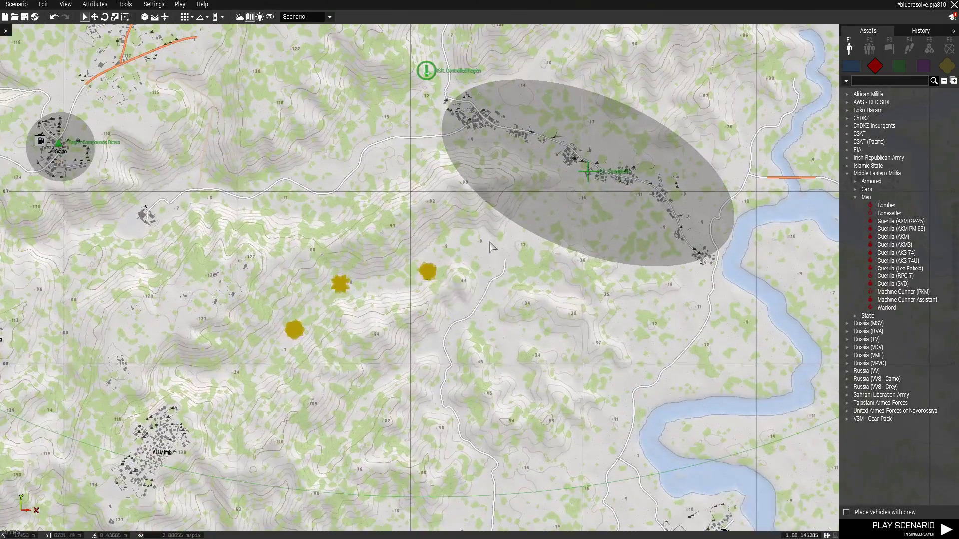
pyautogui.scroll(-1, 631, 292)
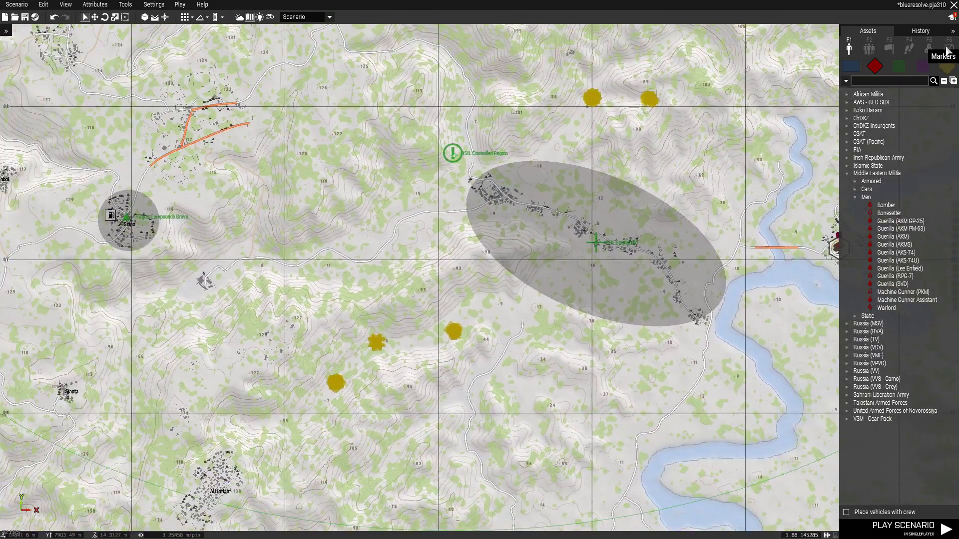
pyautogui.click(948, 49)
pyautogui.scroll(-5, 516, 385)
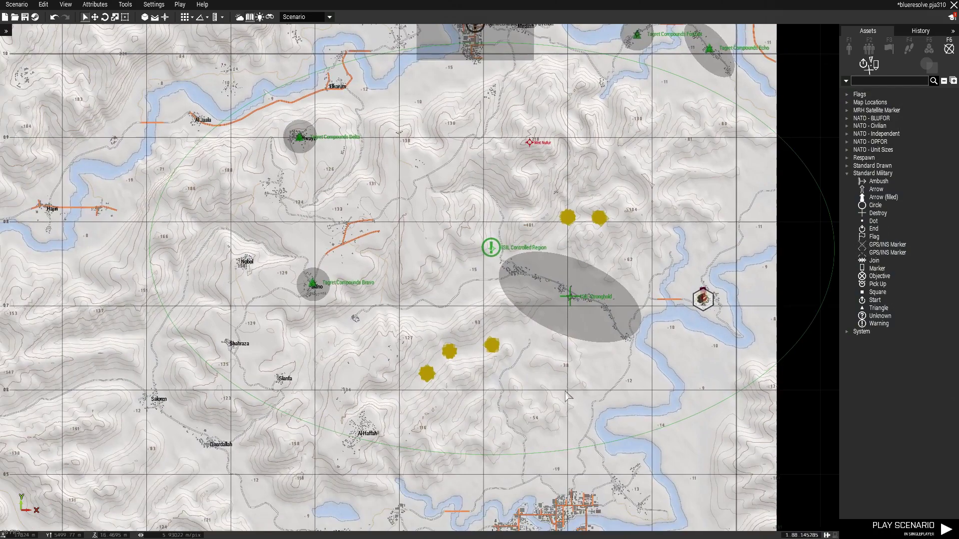
pyautogui.scroll(-5, 292, 320)
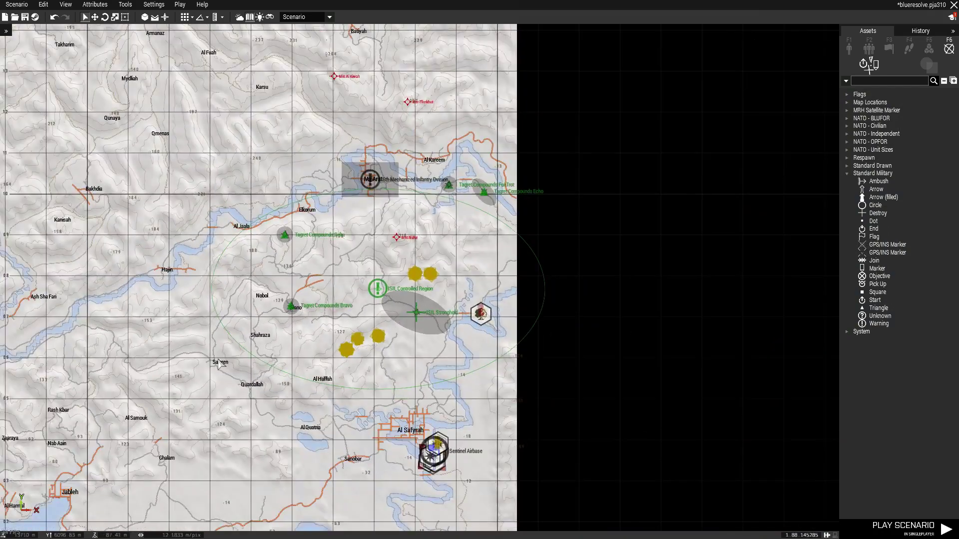
pyautogui.scroll(10, 396, 344)
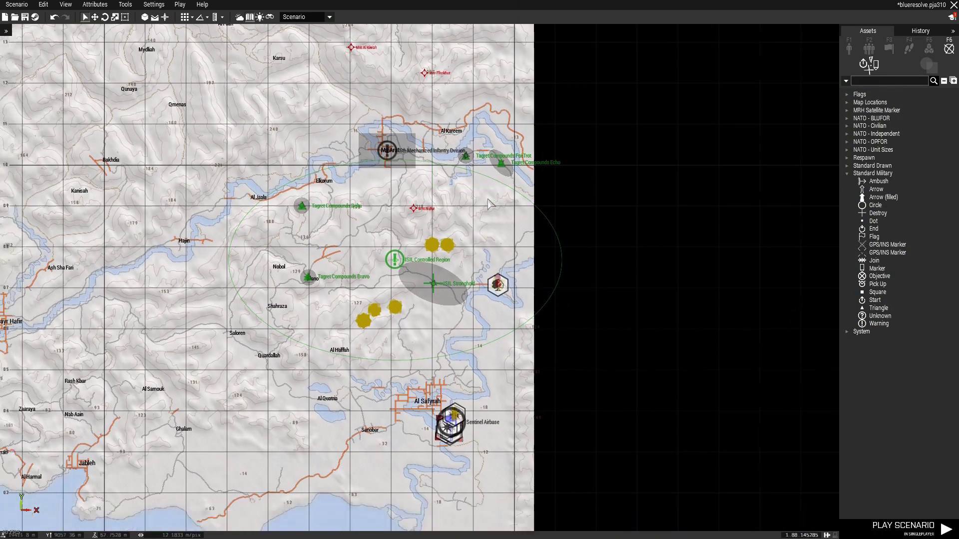
pyautogui.scroll(-3, 477, 269)
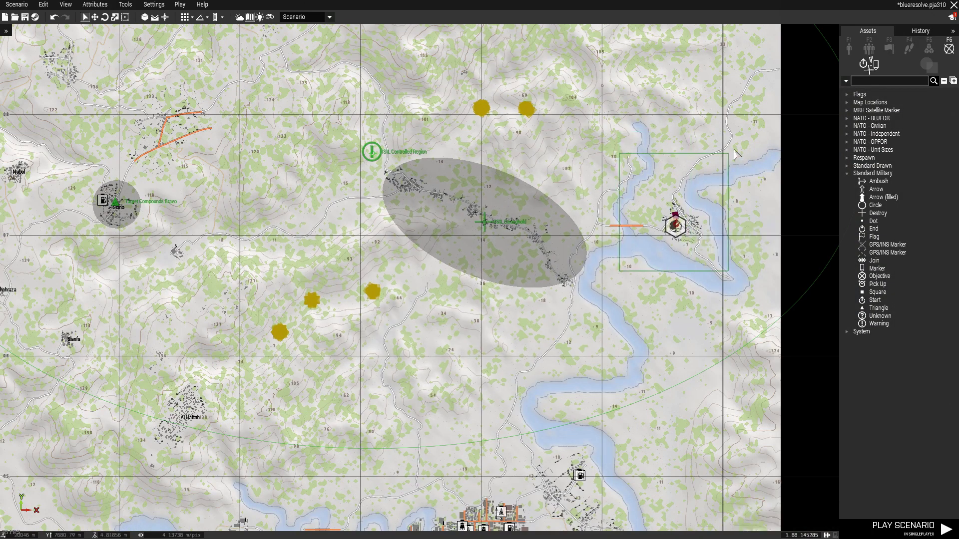
pyautogui.moveTo(456, 364); pyautogui.dragTo(461, 365, button='right')
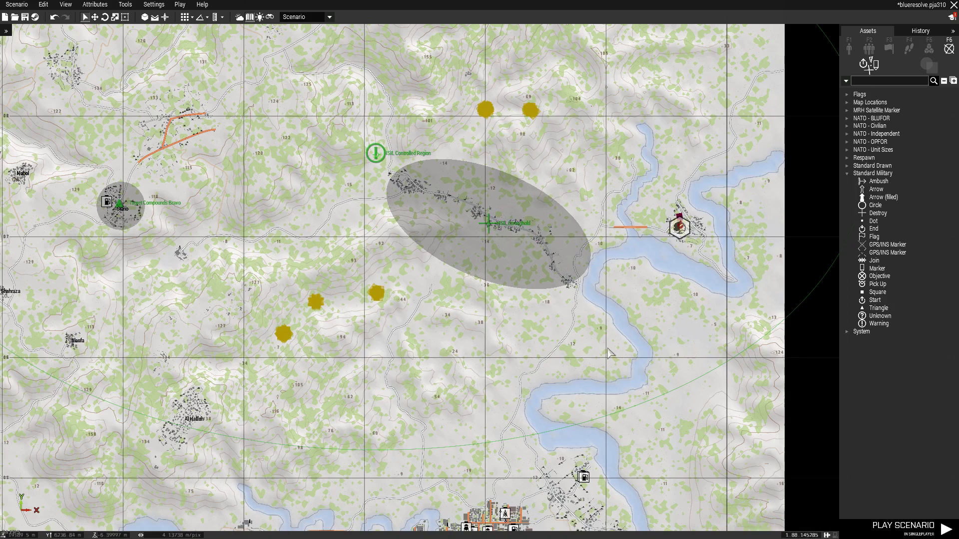
# Draw one ellipse area marker around the three yellow southern camp sites and another around the two northern ones.
pyautogui.click(923, 70)
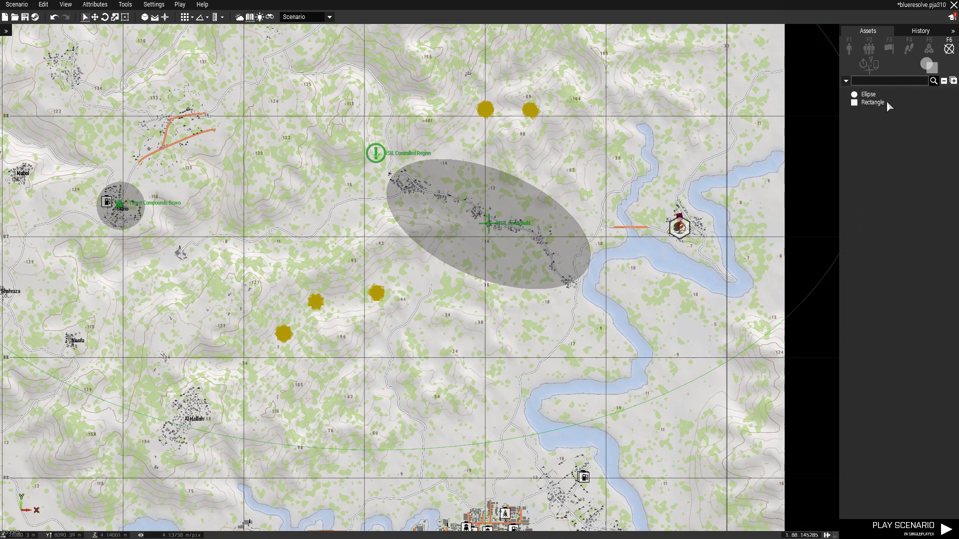
pyautogui.moveTo(207, 250); pyautogui.dragTo(466, 381)
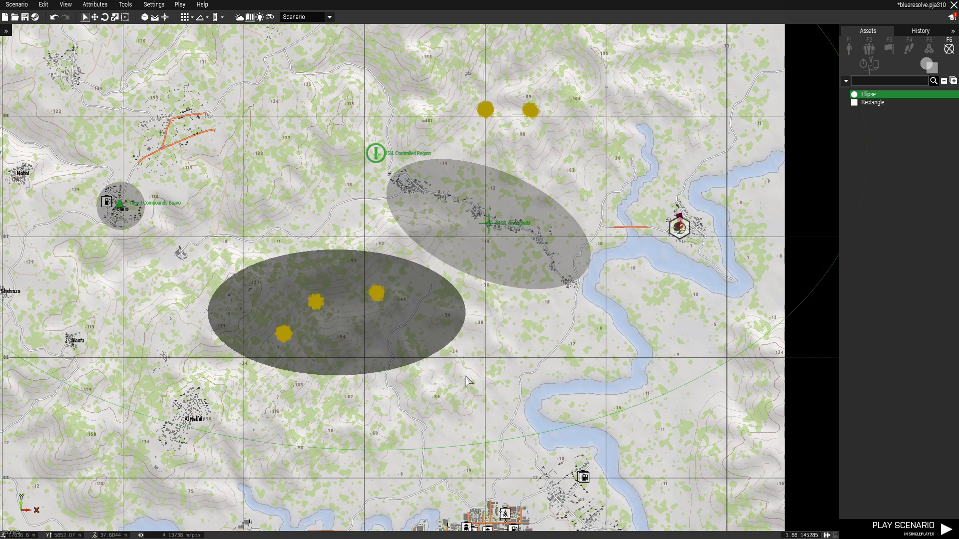
pyautogui.click(845, 96)
pyautogui.moveTo(439, 81); pyautogui.dragTo(588, 149)
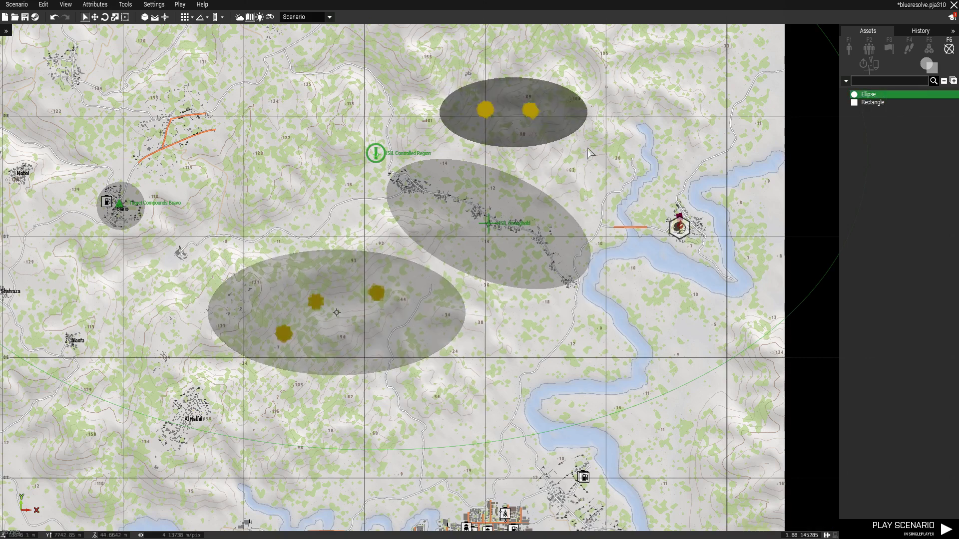
# Replace the southern ellipse with a narrower one, rotated to follow the line of the three yellow camp sites.
pyautogui.click(333, 314)
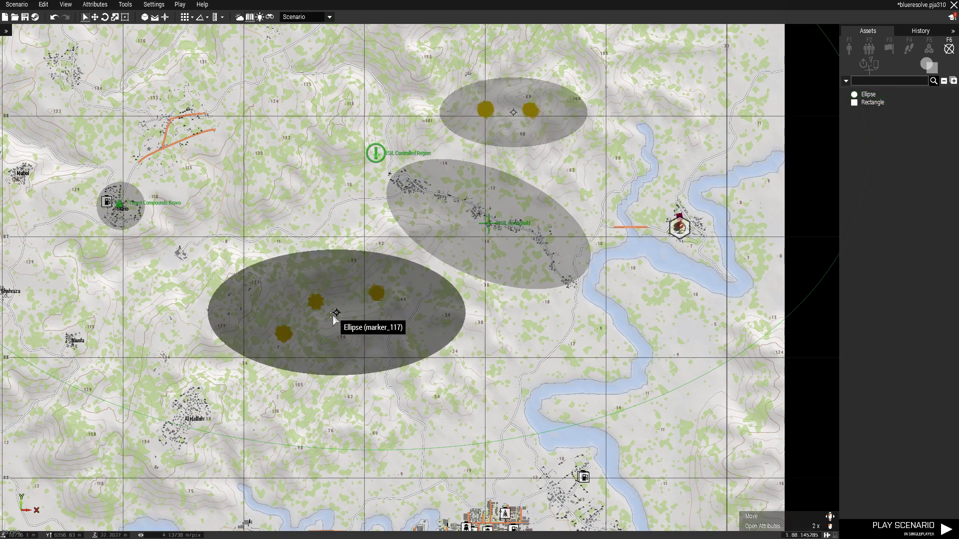
pyautogui.press('Delete')
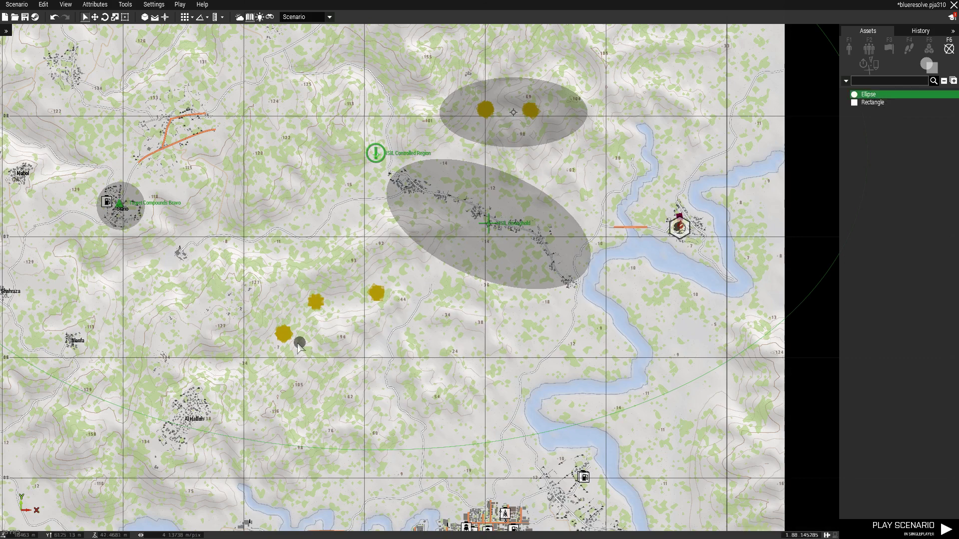
pyautogui.moveTo(375, 290); pyautogui.dragTo(411, 269)
pyautogui.keyDown('shift'); pyautogui.moveTo(331, 308); pyautogui.dragTo(187, 124); pyautogui.keyUp('shift')
pyautogui.keyDown('shift'); pyautogui.moveTo(251, 127); pyautogui.dragTo(255, 131); pyautogui.keyUp('shift')
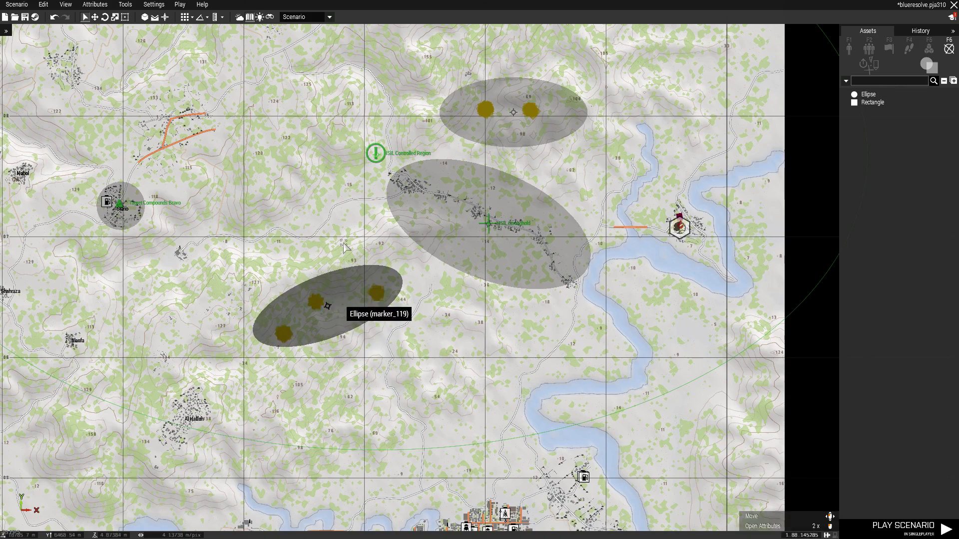
# Copy the ISIL Controlled Region marker and place the copy at the centre of the southern camps ellipse.
pyautogui.doubleClick(386, 159)
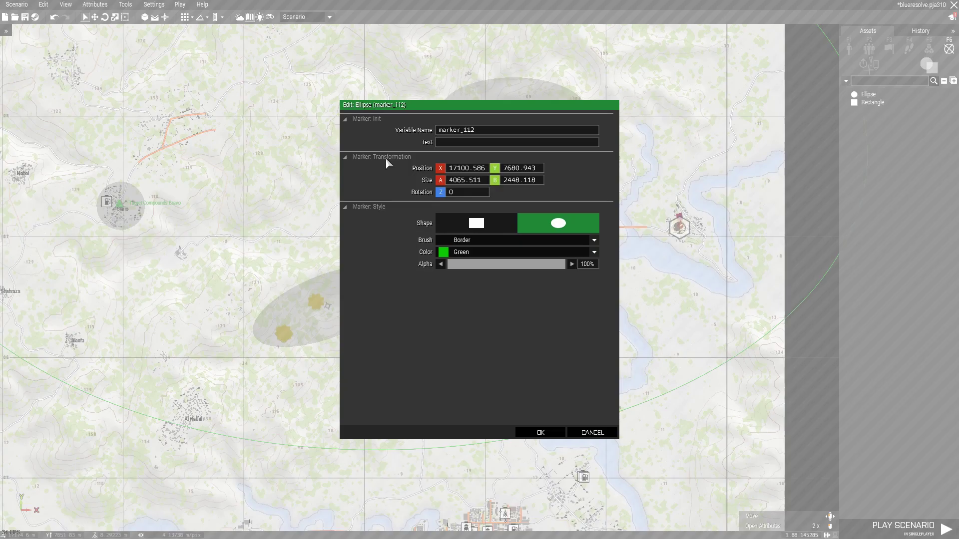
pyautogui.click(590, 434)
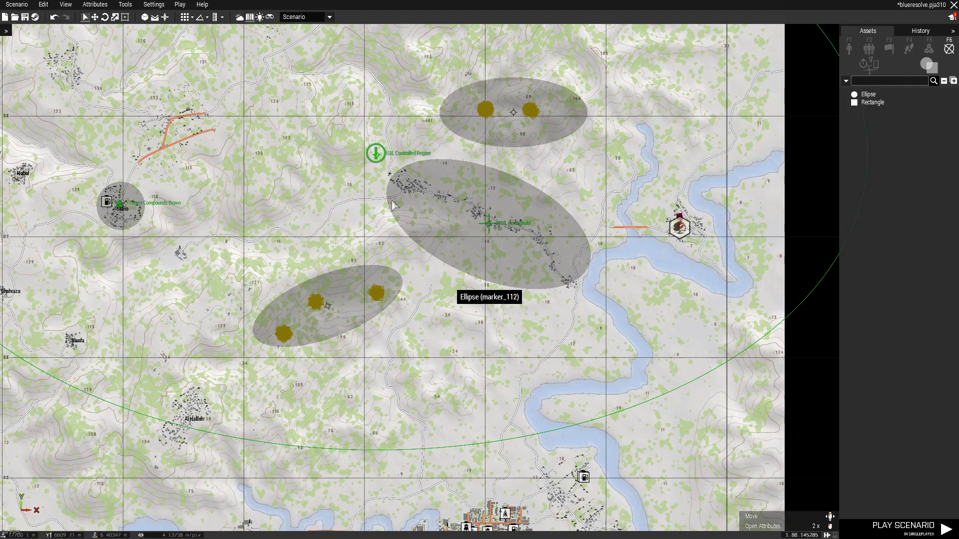
pyautogui.hotkey('ctrl', 'v')
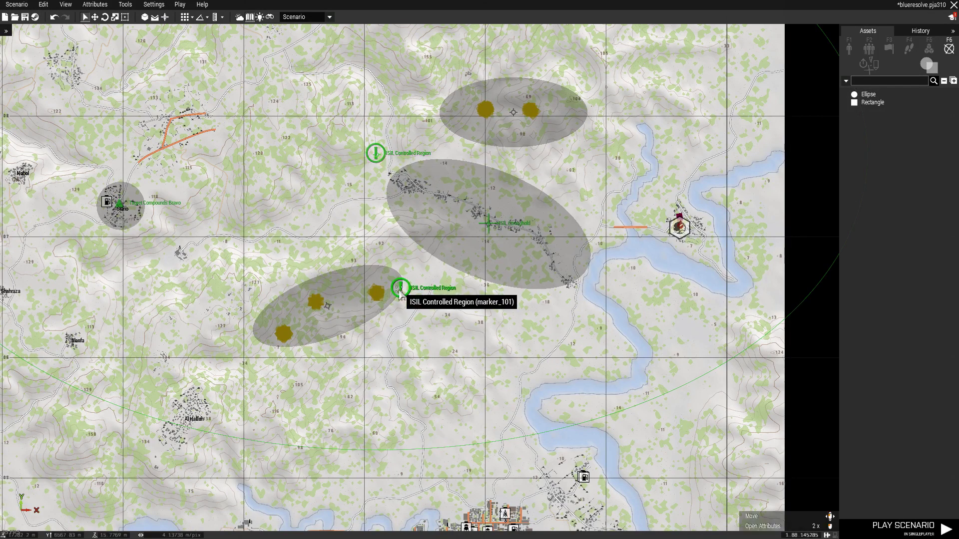
pyautogui.moveTo(401, 290)
pyautogui.mouseDown()
pyautogui.moveTo(313, 306)
pyautogui.moveTo(319, 315)
pyautogui.mouseUp()
# Set the copied marker's text to ISIL Camps and paste a duplicate onto the northern camps ellipse.
pyautogui.doubleClick(343, 310)
pyautogui.moveTo(498, 156); pyautogui.dragTo(453, 157)
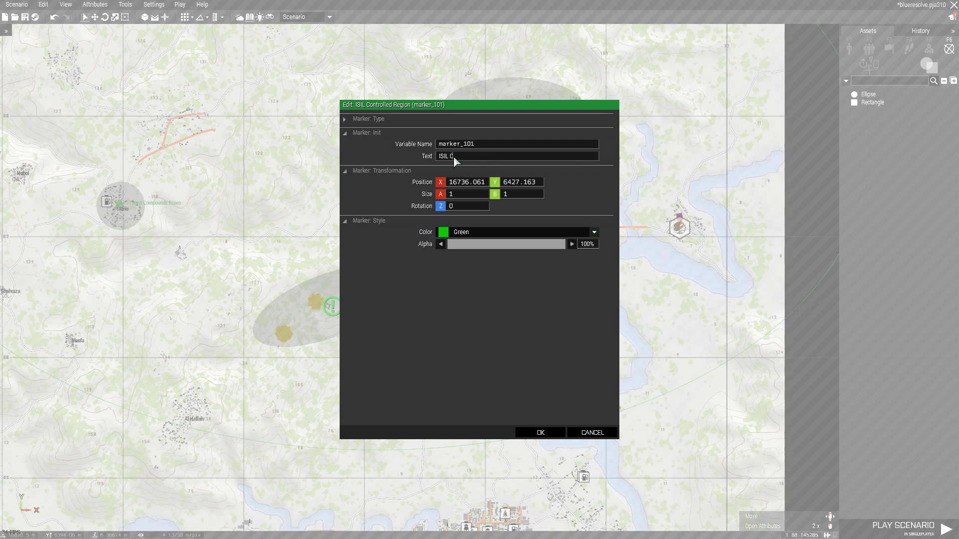
pyautogui.write('AMP')
pyautogui.click(540, 433)
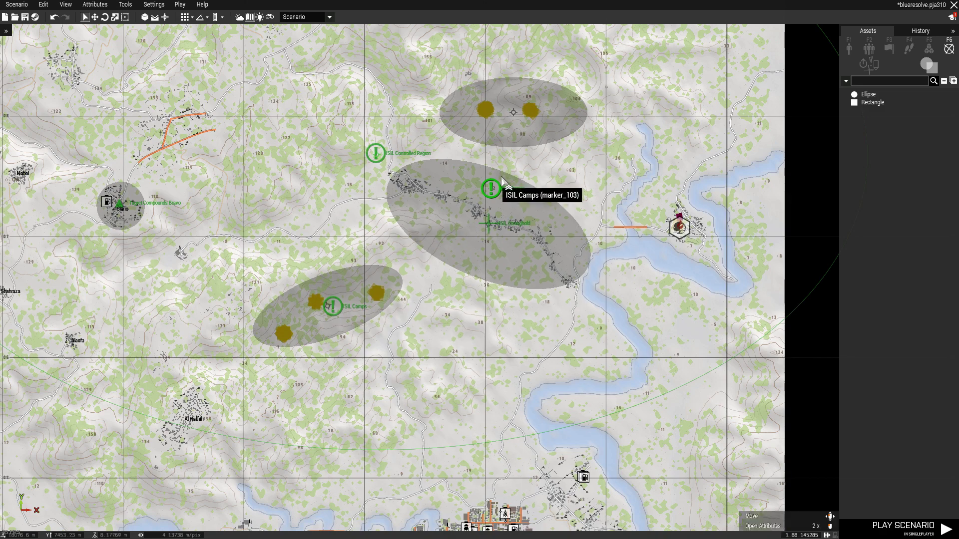
pyautogui.hotkey('ctrl', 'v')
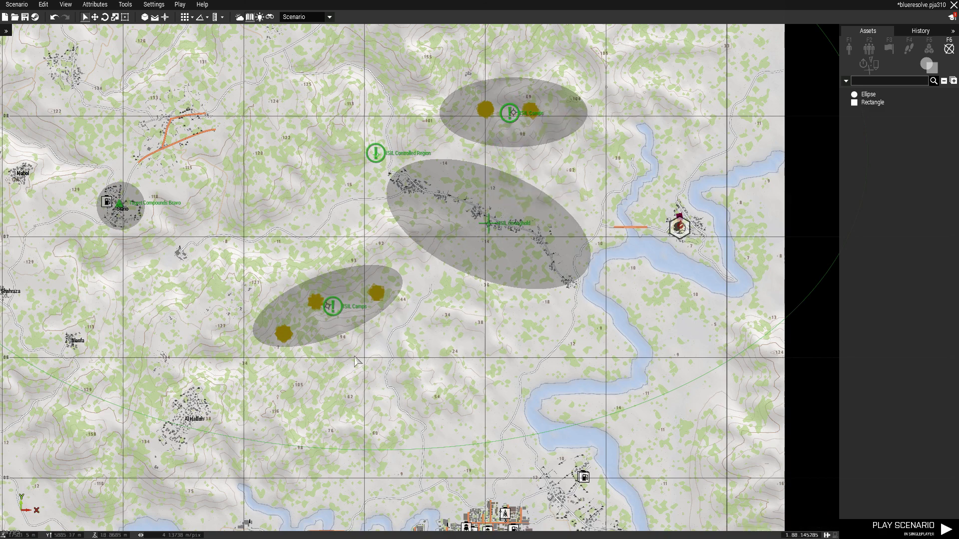
# Review the ISIL Camps areas on the map and return to the 3D view of the village with the object assets listed.
pyautogui.moveTo(515, 257); pyautogui.dragTo(566, 267, button='right')
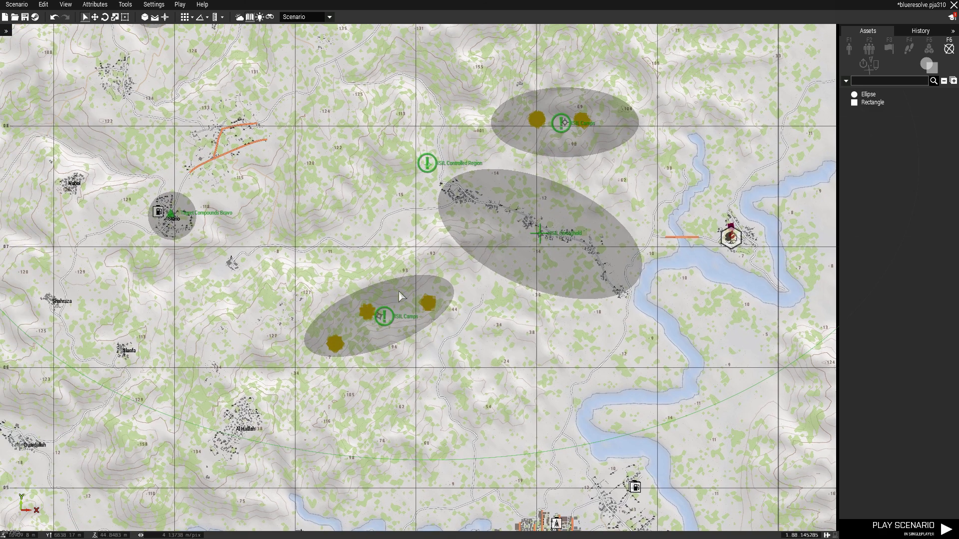
pyautogui.moveTo(523, 250); pyautogui.dragTo(572, 264, button='right')
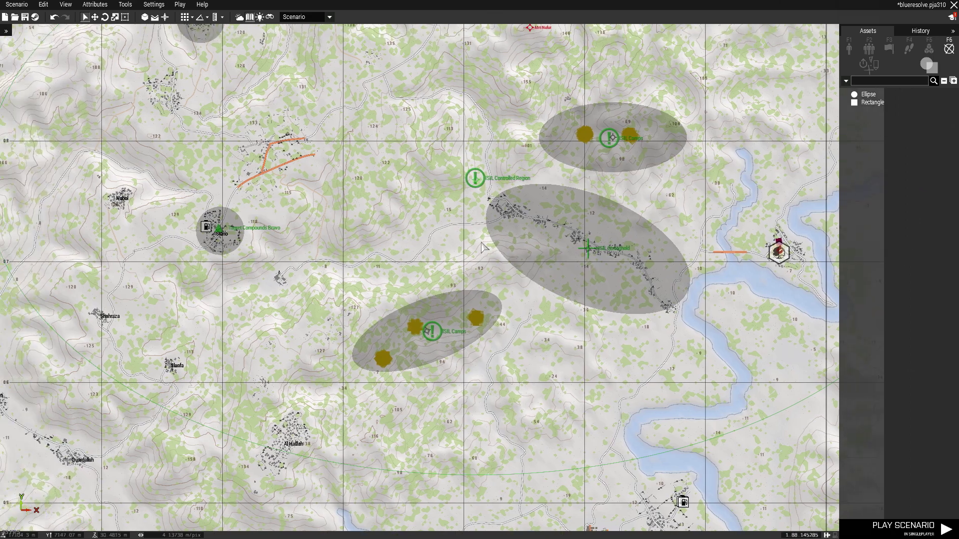
pyautogui.press('m')
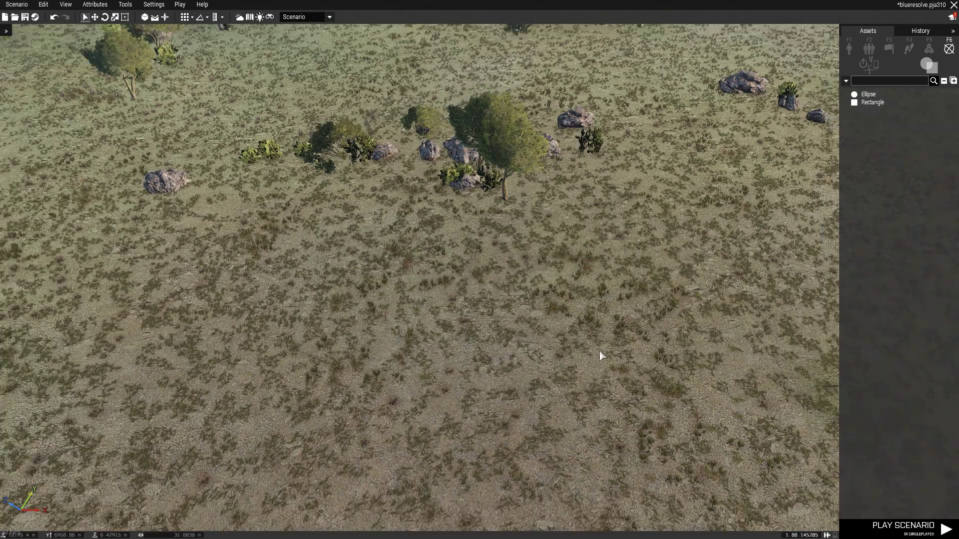
pyautogui.press('m')
pyautogui.scroll(-5, 521, 350)
pyautogui.scroll(4, 500, 303)
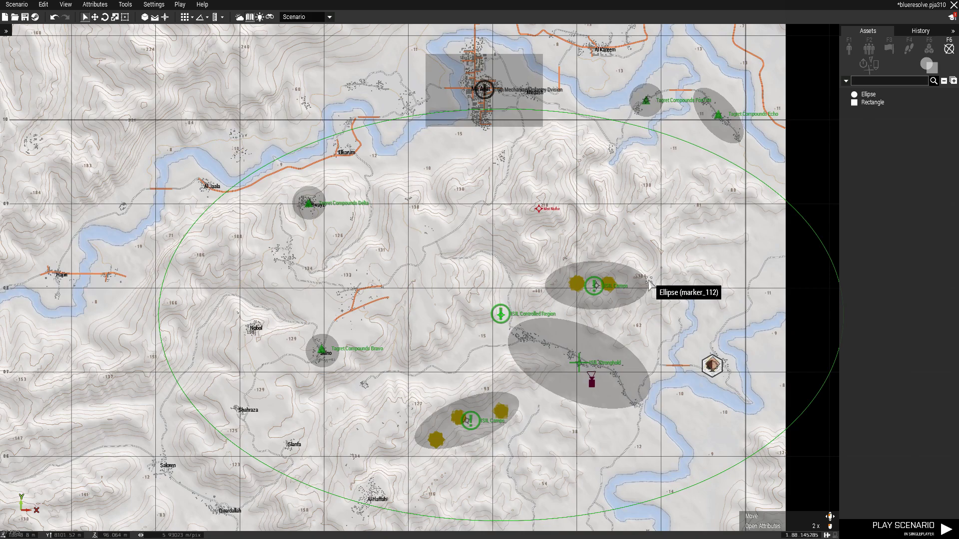
pyautogui.press('m')
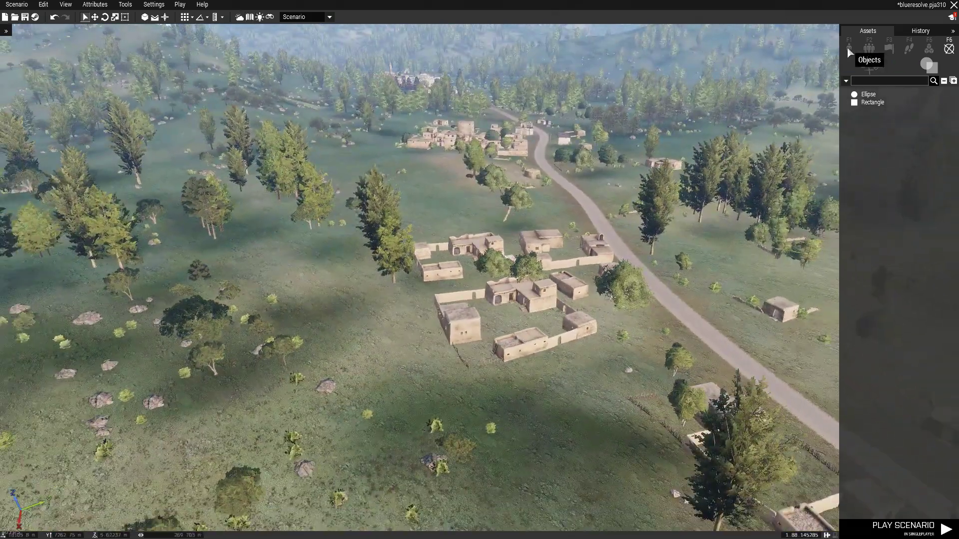
pyautogui.click(849, 48)
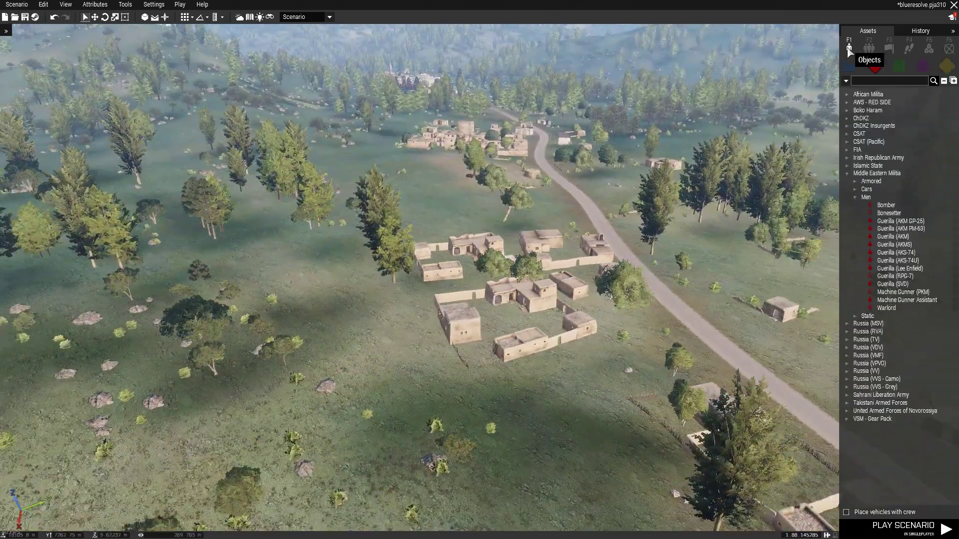
# Place a Middle Eastern Militia BM-21 truck beside the flat-roofed building inside the walled village compound.
pyautogui.click(899, 66)
pyautogui.click(874, 73)
pyautogui.click(876, 174)
pyautogui.click(880, 176)
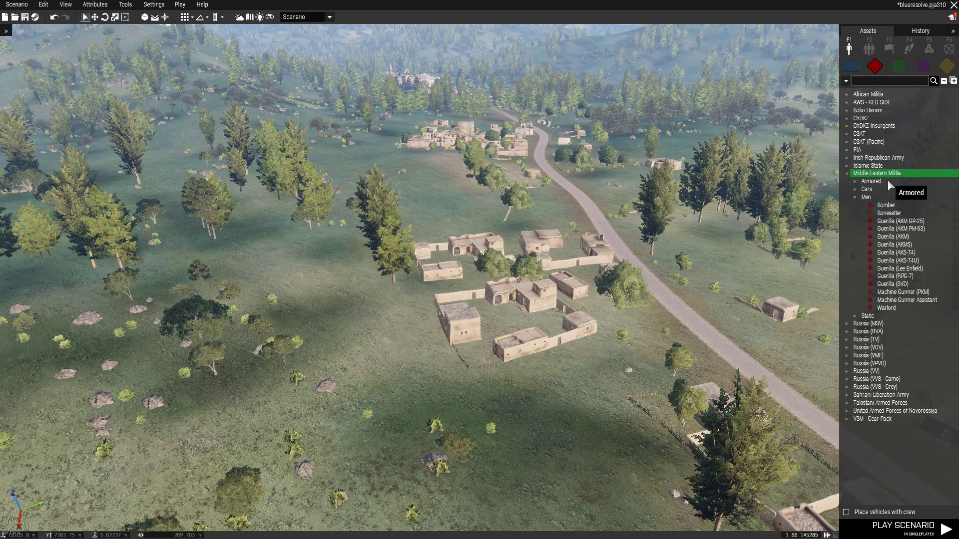
pyautogui.click(885, 188)
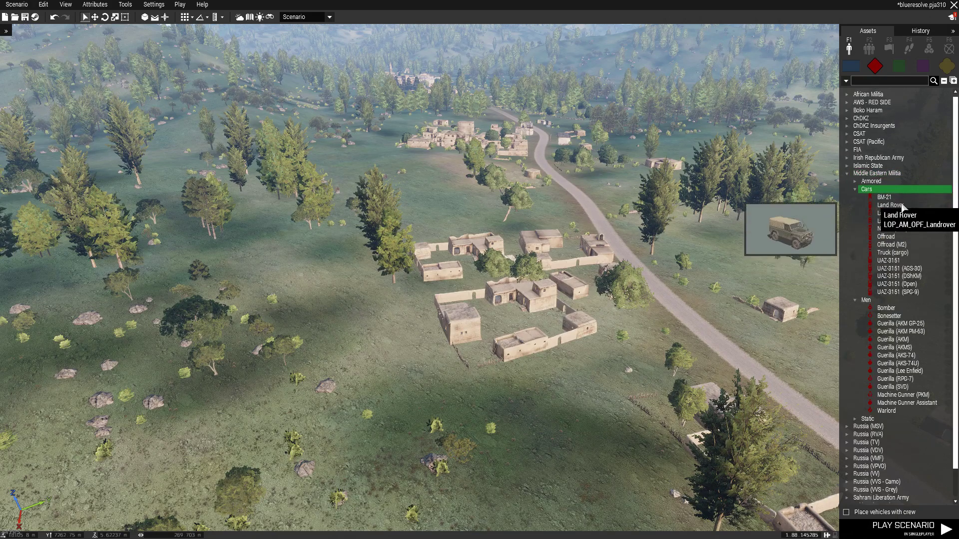
pyautogui.click(883, 197)
pyautogui.press('w')
pyautogui.press('w')
pyautogui.moveTo(597, 229); pyautogui.dragTo(436, 337, button='right')
pyautogui.press('w')
pyautogui.click(436, 301)
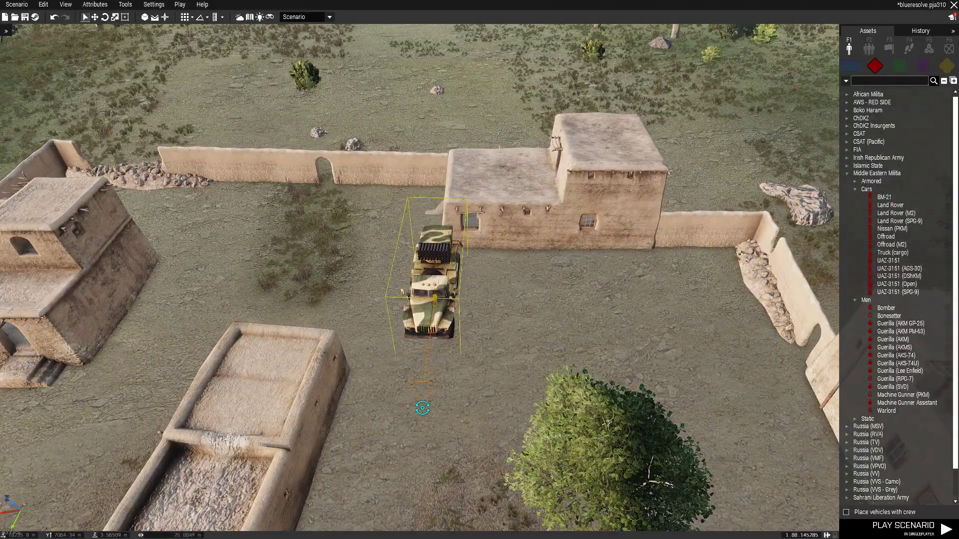
# Paste three more BM-21 trucks and line them up in a row beside the first one.
pyautogui.hotkey('ctrl', 'v')
pyautogui.click(503, 302)
pyautogui.hotkey('ctrl', 'v')
pyautogui.moveTo(594, 305); pyautogui.dragTo(575, 303)
pyautogui.hotkey('ctrl', 'v')
pyautogui.moveTo(675, 322); pyautogui.dragTo(646, 313)
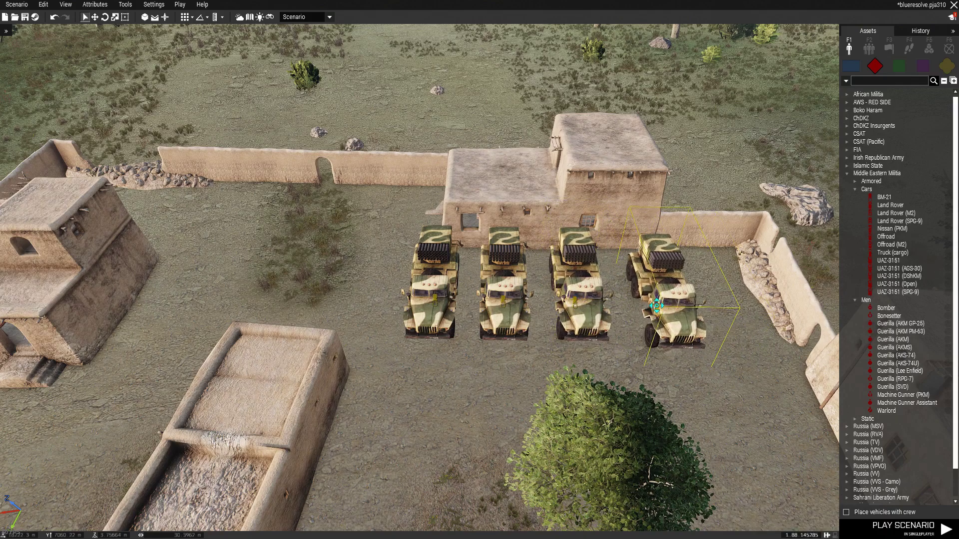
# Switch the asset list to props and filter it for ammo.
pyautogui.press('d')
pyautogui.scroll(-8, 522, 384)
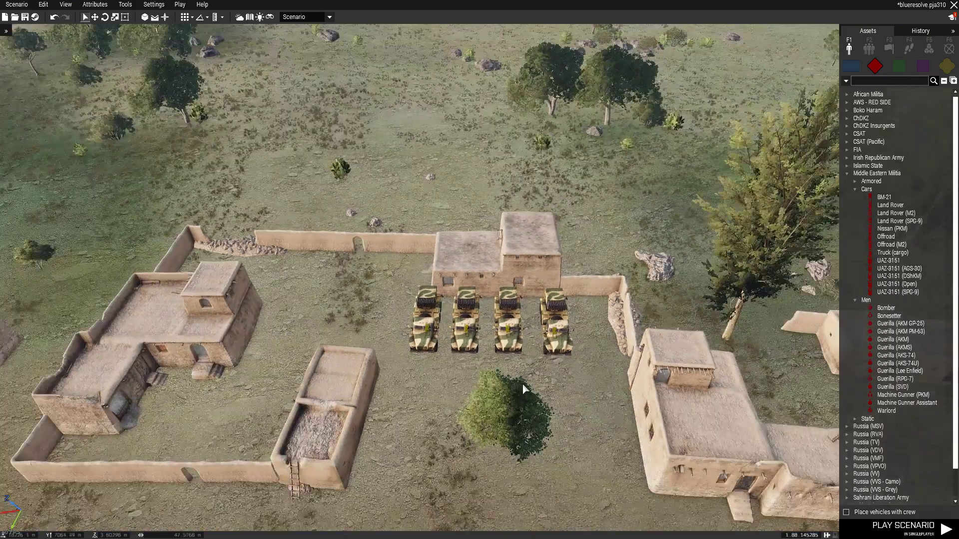
pyautogui.moveTo(534, 395); pyautogui.dragTo(798, 261, button='right')
pyautogui.press('w')
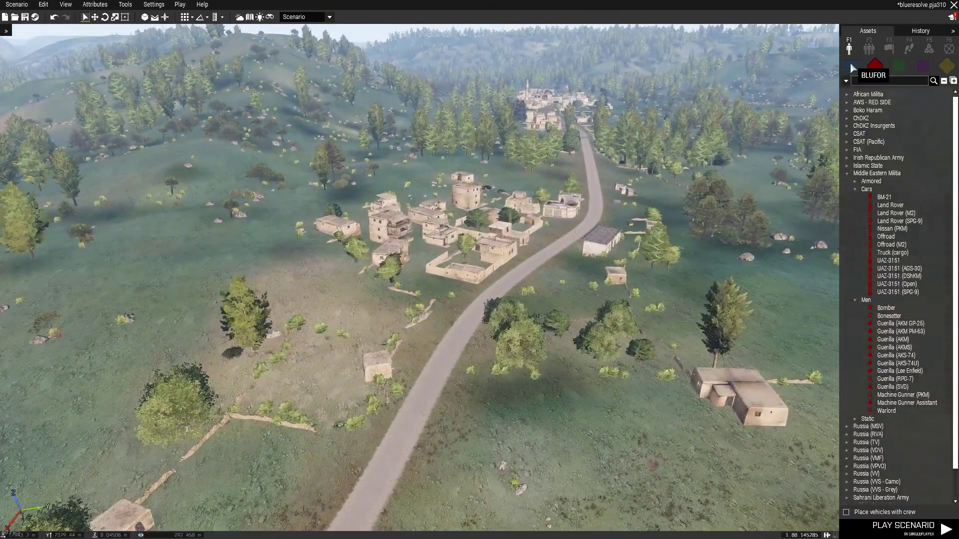
pyautogui.click(951, 65)
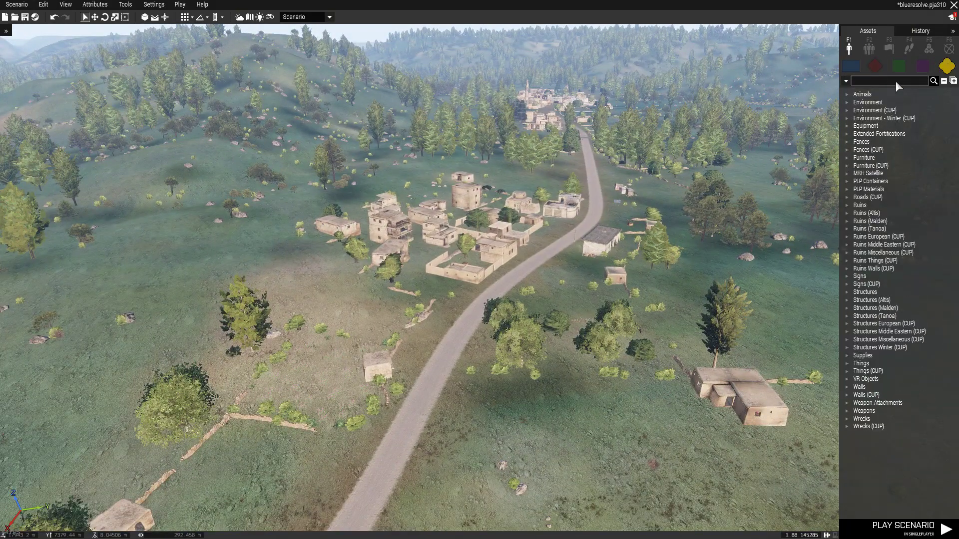
pyautogui.click(895, 81)
pyautogui.write('ammo')
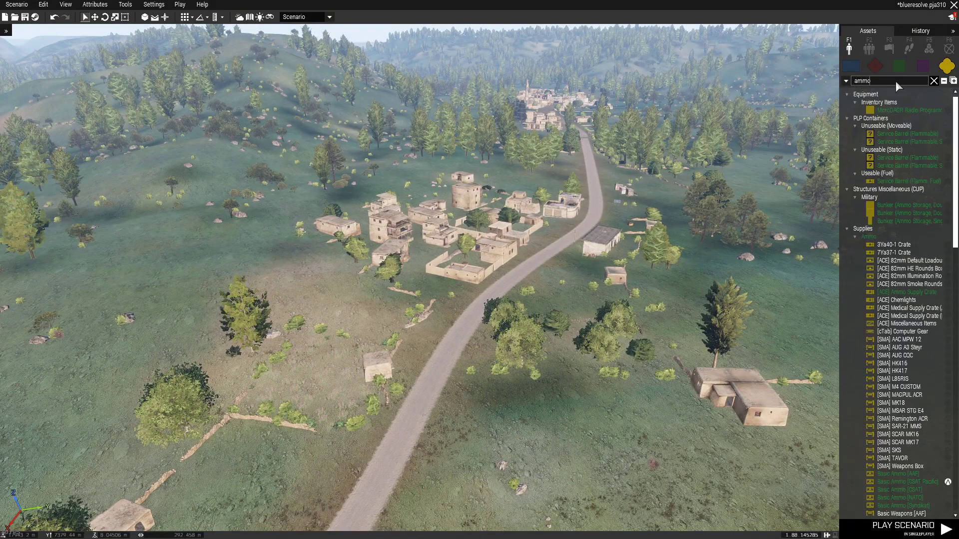
# Place a Basic Ammo [Syndikat] crate in the corner of a compound, between the wall and the building.
pyautogui.scroll(-1, 911, 379)
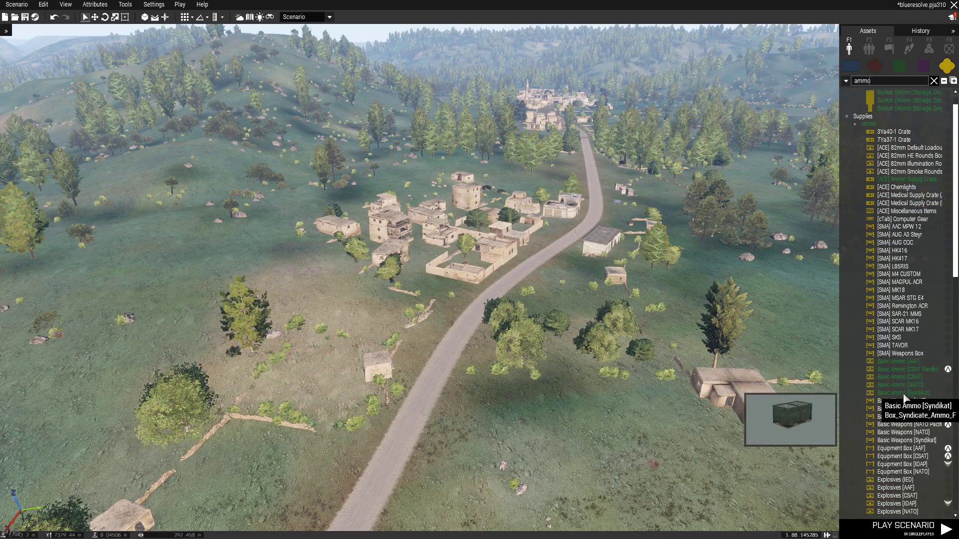
pyautogui.click(911, 393)
pyautogui.press('w')
pyautogui.moveTo(343, 351); pyautogui.dragTo(412, 277, button='right')
pyautogui.press('w')
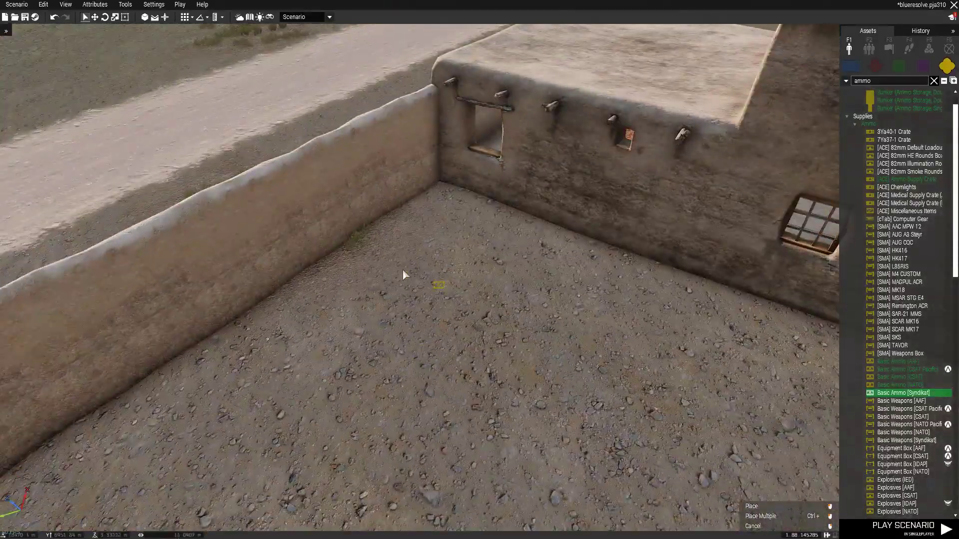
pyautogui.click(406, 265)
# Place a stack of light wooden crates beside the Syndikat ammo crate and rotate it.
pyautogui.scroll(-10, 918, 400)
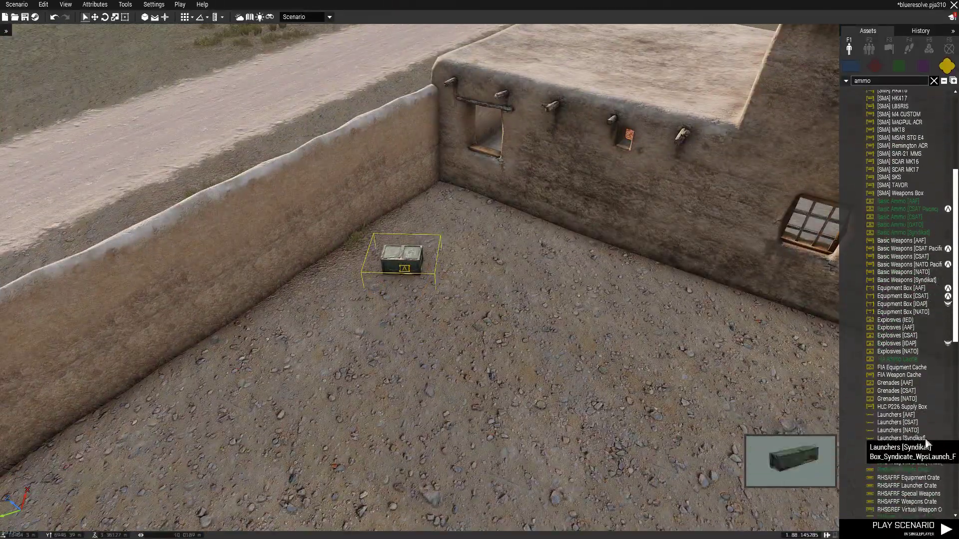
pyautogui.click(914, 371)
pyautogui.click(502, 275)
pyautogui.keyDown('shift'); pyautogui.moveTo(502, 274); pyautogui.dragTo(640, 270); pyautogui.keyUp('shift')
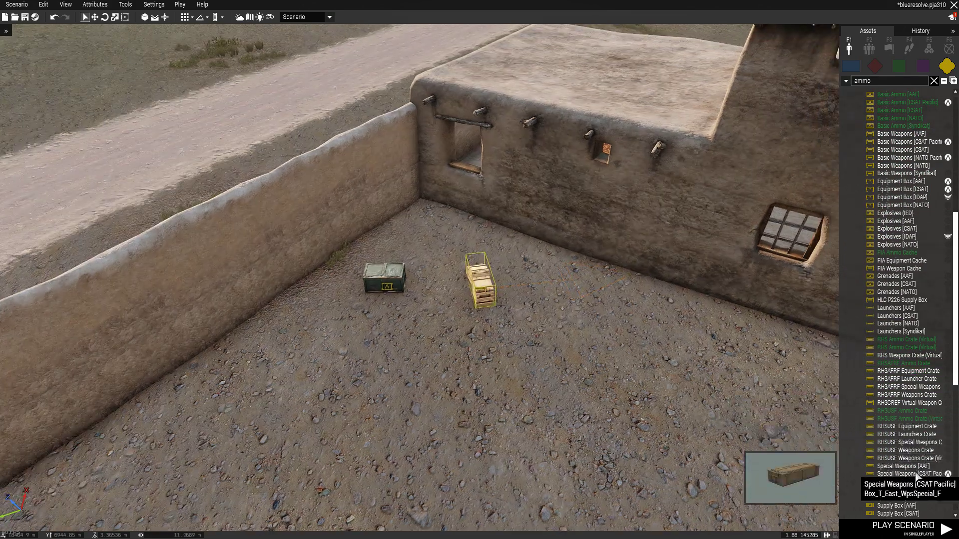
# Place a small green Ammo Box behind the wooden crates and rotate it.
pyautogui.scroll(-4, 916, 449)
pyautogui.scroll(-7, 911, 451)
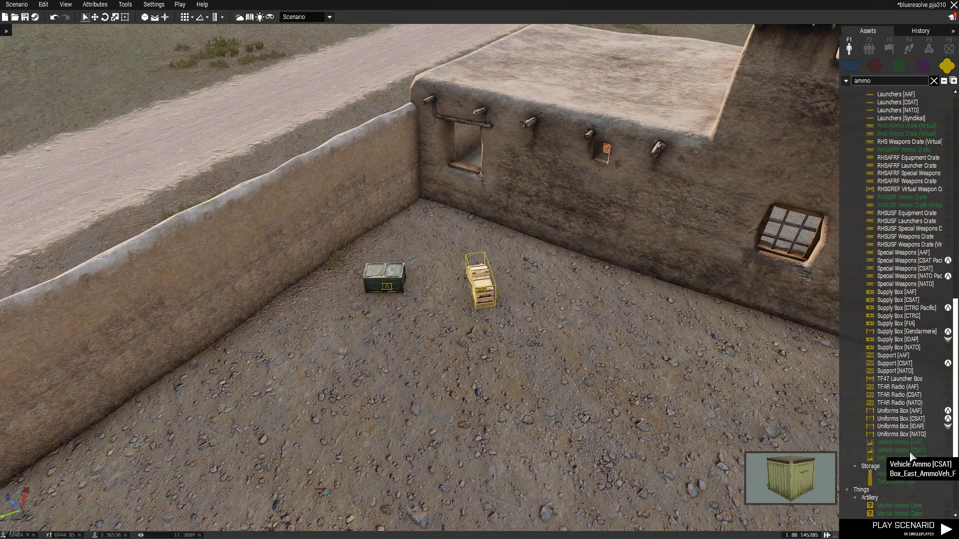
pyautogui.click(891, 458)
pyautogui.click(433, 236)
pyautogui.keyDown('shift'); pyautogui.moveTo(433, 236); pyautogui.dragTo(483, 260); pyautogui.keyUp('shift')
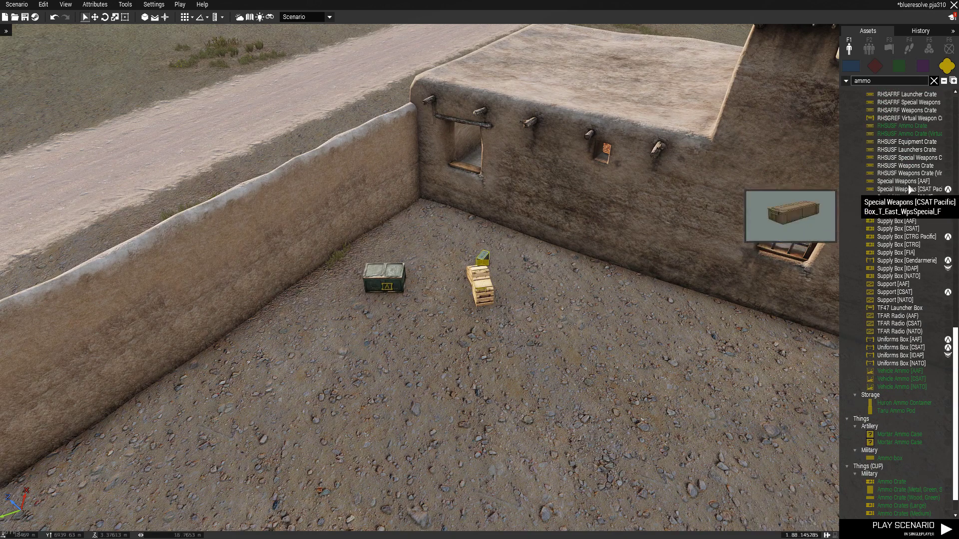
# Place an RHSAFRF Weapons Crate near the wall and arrange it next to the repositioned Syndikat ammo crate.
pyautogui.scroll(5, 909, 181)
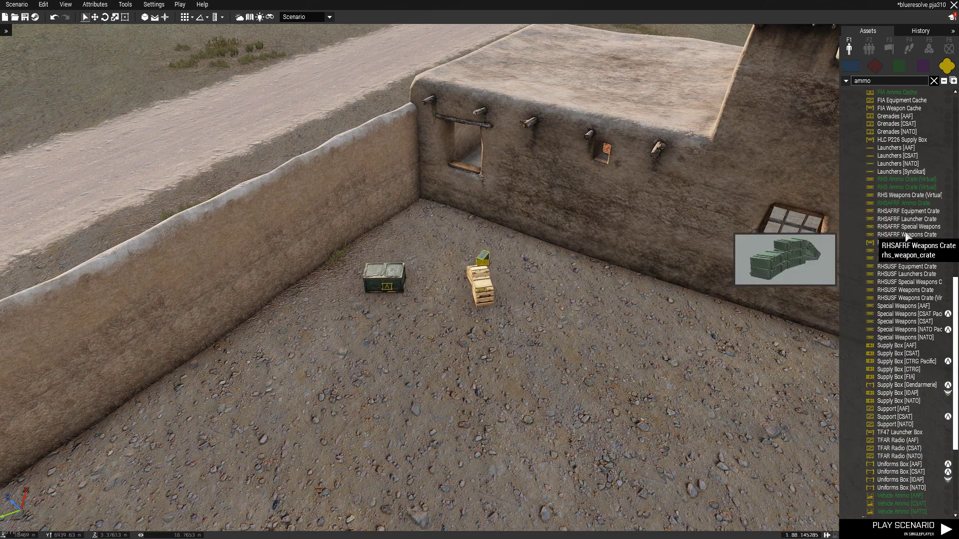
pyautogui.click(906, 234)
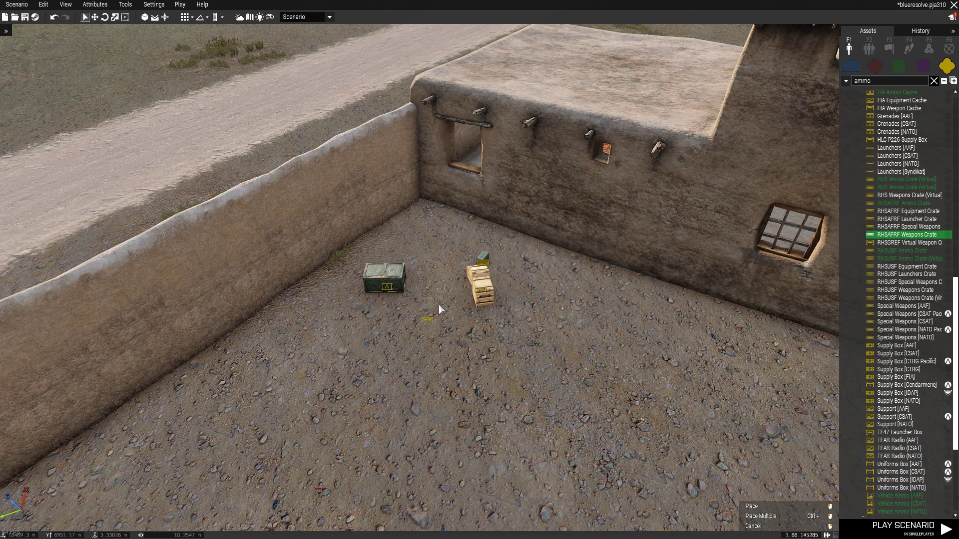
pyautogui.click(427, 319)
pyautogui.moveTo(428, 320); pyautogui.dragTo(400, 267)
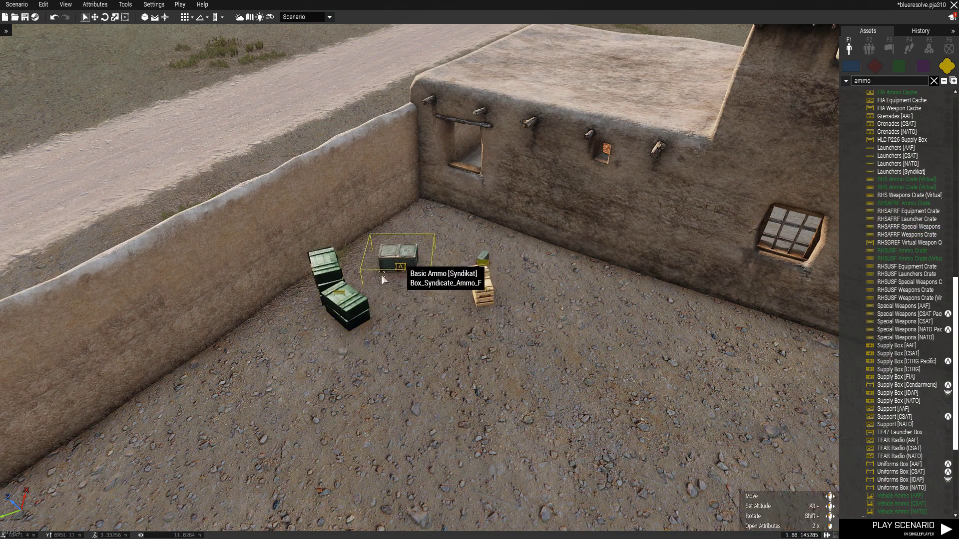
pyautogui.moveTo(345, 300); pyautogui.dragTo(378, 301)
# Filter the props for cach and place an FIA Weapon Cache in the middle of the crates.
pyautogui.scroll(8, 920, 227)
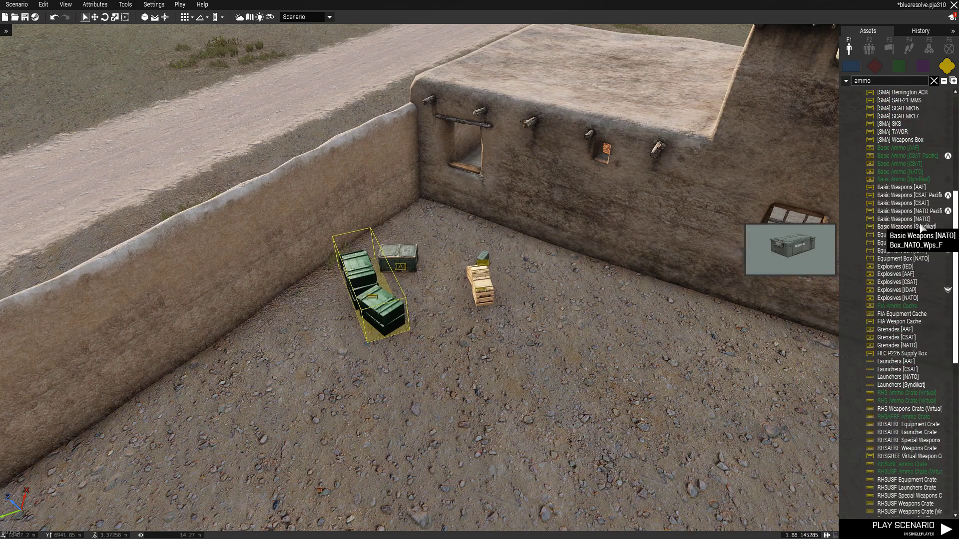
pyautogui.scroll(6, 918, 179)
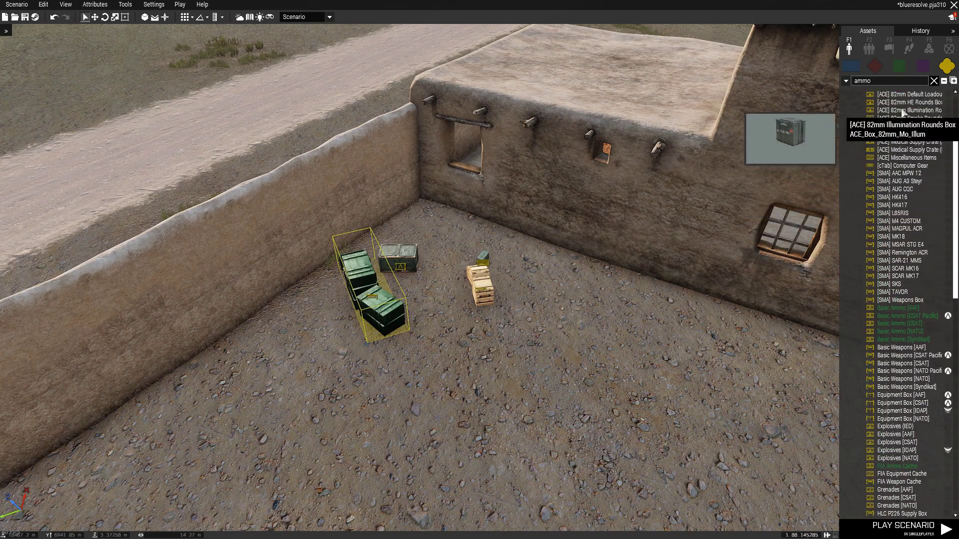
pyautogui.click(894, 82)
pyautogui.write('cach')
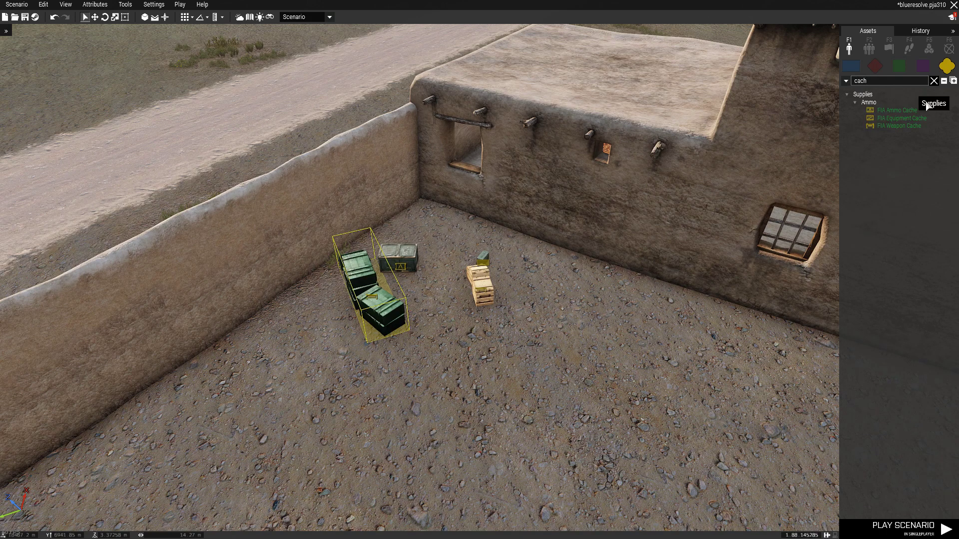
pyautogui.click(896, 126)
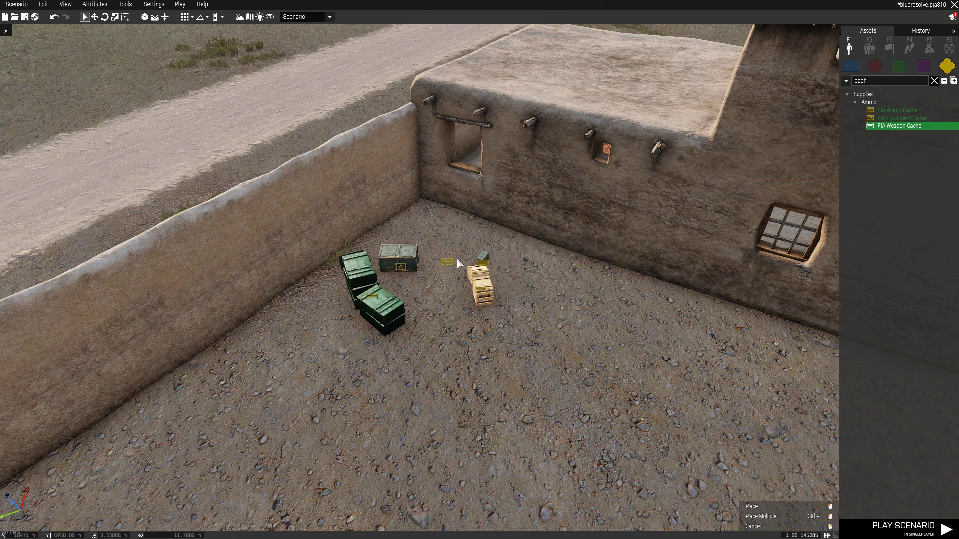
pyautogui.scroll(5, 457, 258)
pyautogui.click(419, 307)
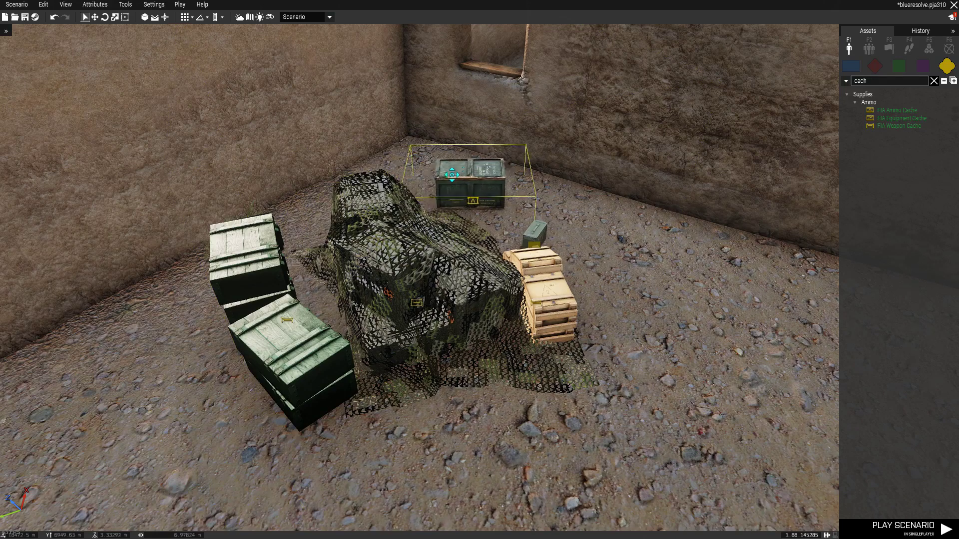
# Rearrange the ammo crate, wooden crates and small ammo box around the netted weapon cache.
pyautogui.moveTo(452, 175); pyautogui.dragTo(458, 176)
pyautogui.moveTo(552, 293); pyautogui.dragTo(601, 291)
pyautogui.moveTo(530, 236); pyautogui.dragTo(529, 213)
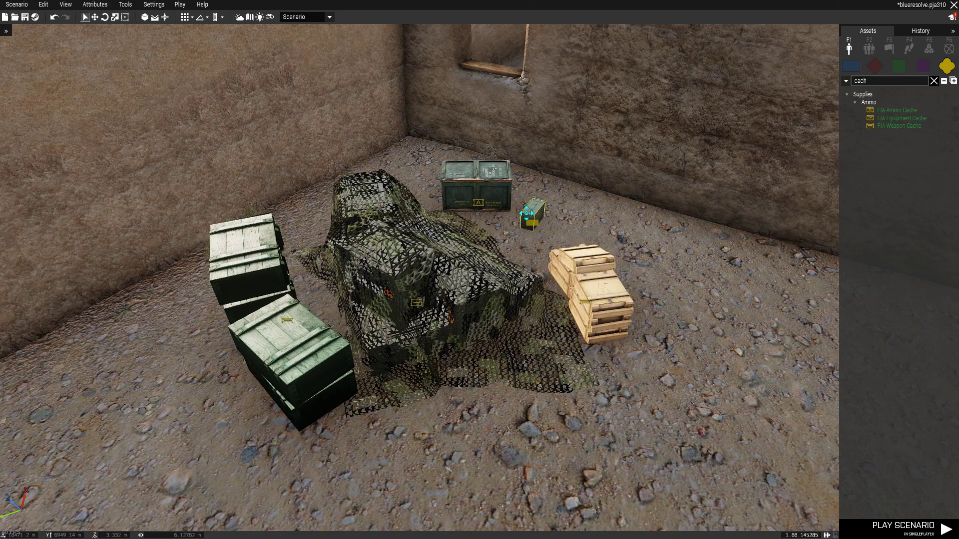
# Filter the props for barr and place a Barrel (Rusty A) behind the wooden crates.
pyautogui.write('barr')
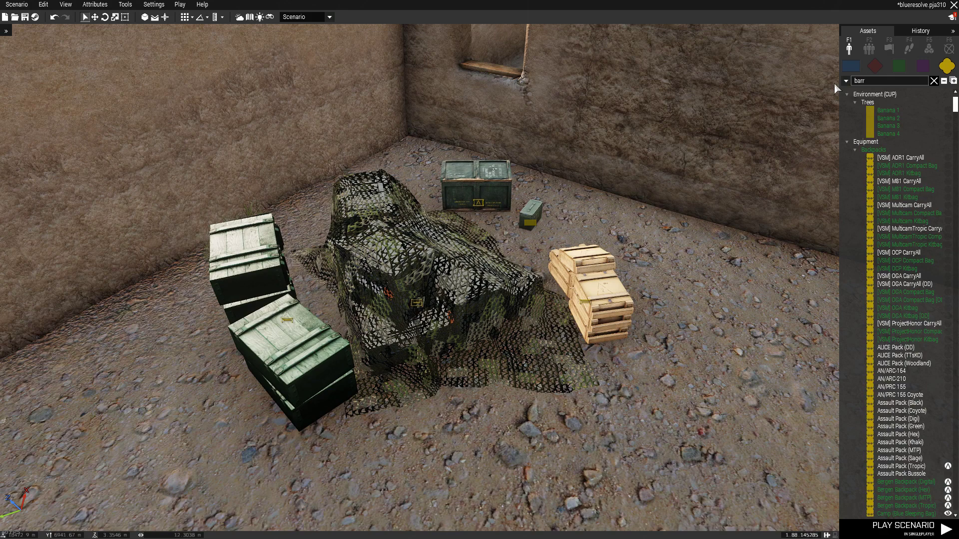
pyautogui.scroll(-10, 879, 200)
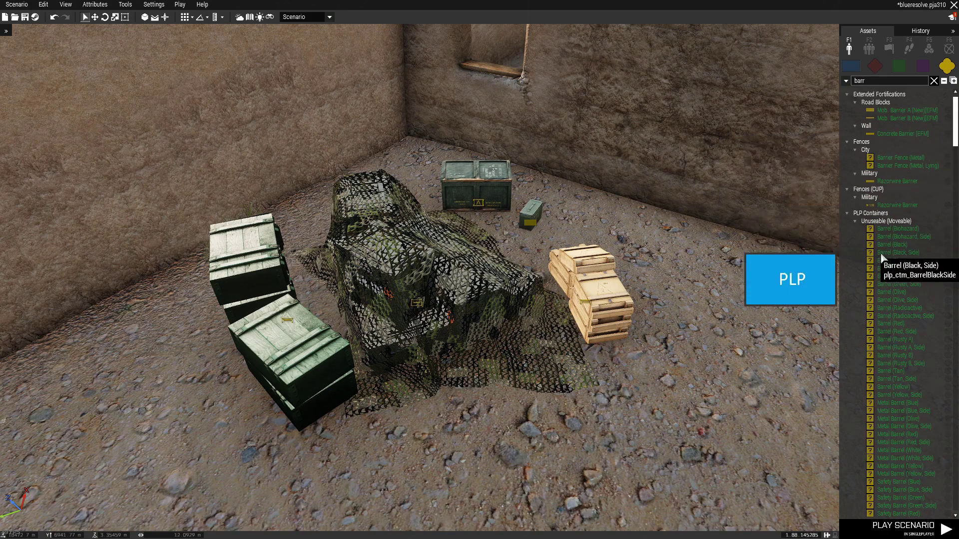
pyautogui.click(894, 215)
pyautogui.click(641, 410)
pyautogui.moveTo(641, 410); pyautogui.dragTo(510, 244)
pyautogui.moveTo(499, 201); pyautogui.dragTo(461, 217)
# Paste a copy of the whole weapons cache group into another village compound and move it into place.
pyautogui.scroll(-10, 579, 313)
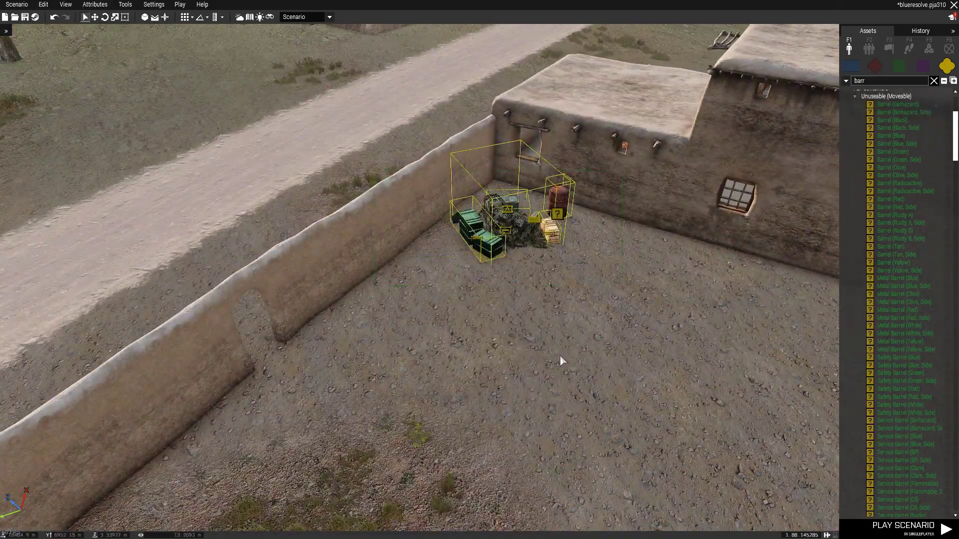
pyautogui.click(566, 304)
pyautogui.scroll(-5, 534, 322)
pyautogui.moveTo(534, 322); pyautogui.dragTo(879, 304, button='right')
pyautogui.press('w')
pyautogui.press('w')
pyautogui.press('w')
pyautogui.press('w')
pyautogui.moveTo(639, 303); pyautogui.dragTo(674, 306, button='right')
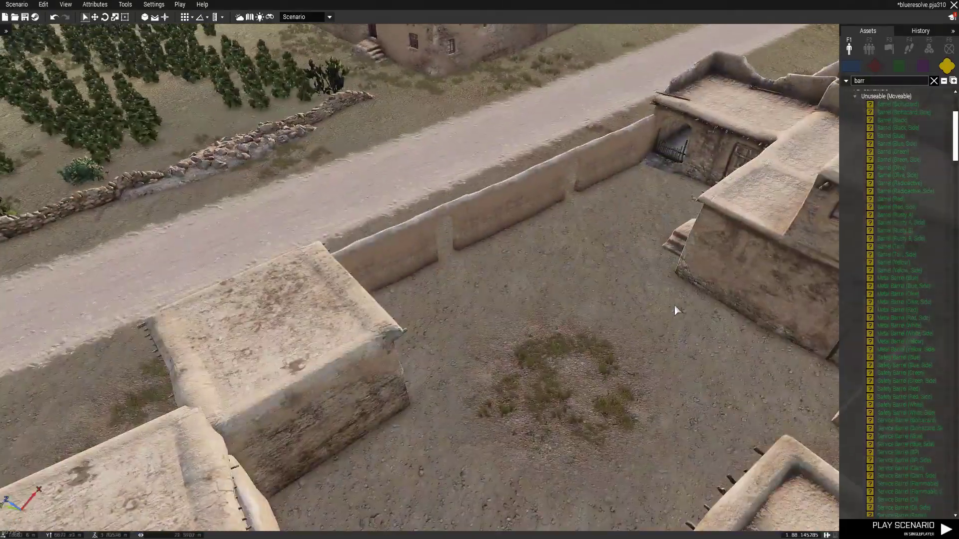
pyautogui.hotkey('ctrl', 'v')
pyautogui.press('d')
pyautogui.moveTo(392, 330); pyautogui.dragTo(263, 378)
# Examine the cache positions on the map and the villages along the road inside the ISIL stronghold ellipse.
pyautogui.press('s')
pyautogui.press('m')
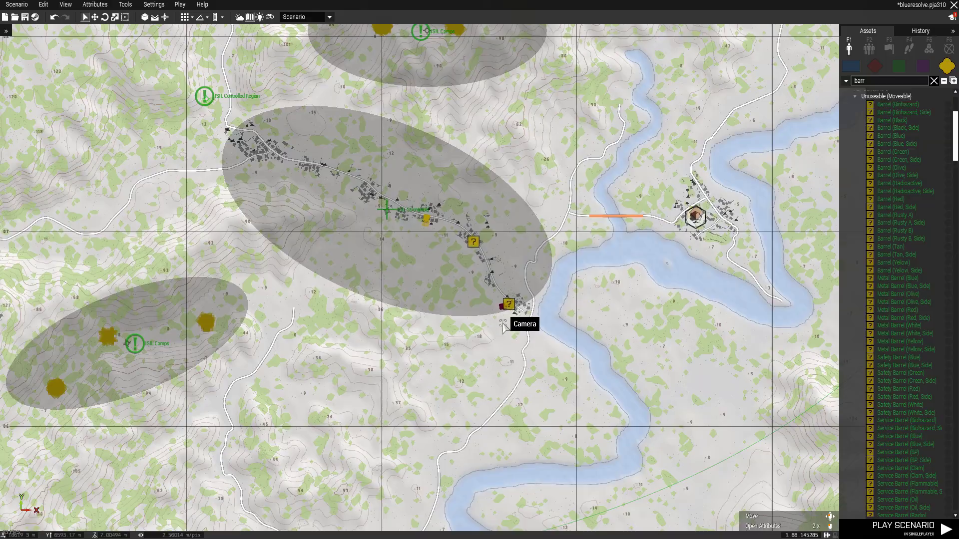
pyautogui.press('m')
pyautogui.press('q')
pyautogui.press('w')
pyautogui.moveTo(579, 319); pyautogui.dragTo(514, 374, button='right')
pyautogui.press('w')
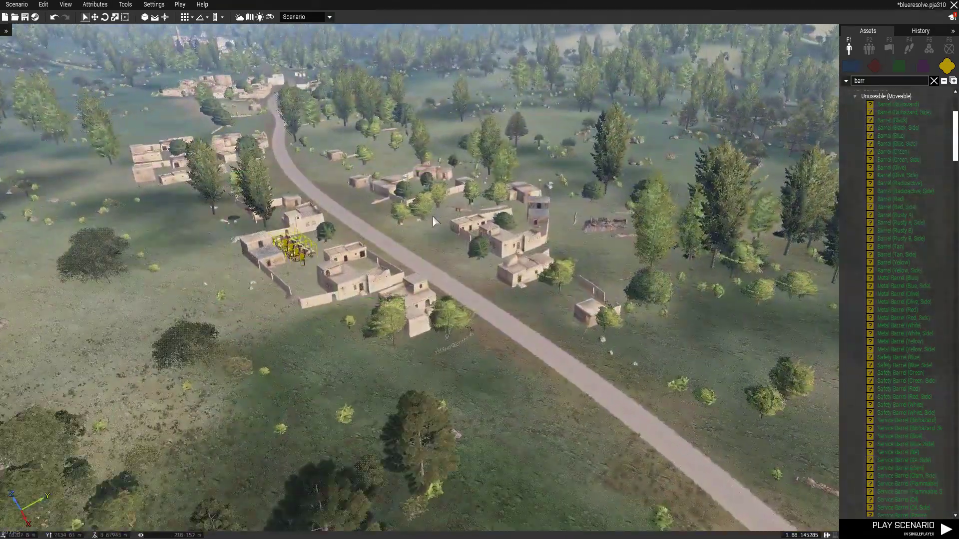
pyautogui.moveTo(391, 252); pyautogui.dragTo(471, 232, button='right')
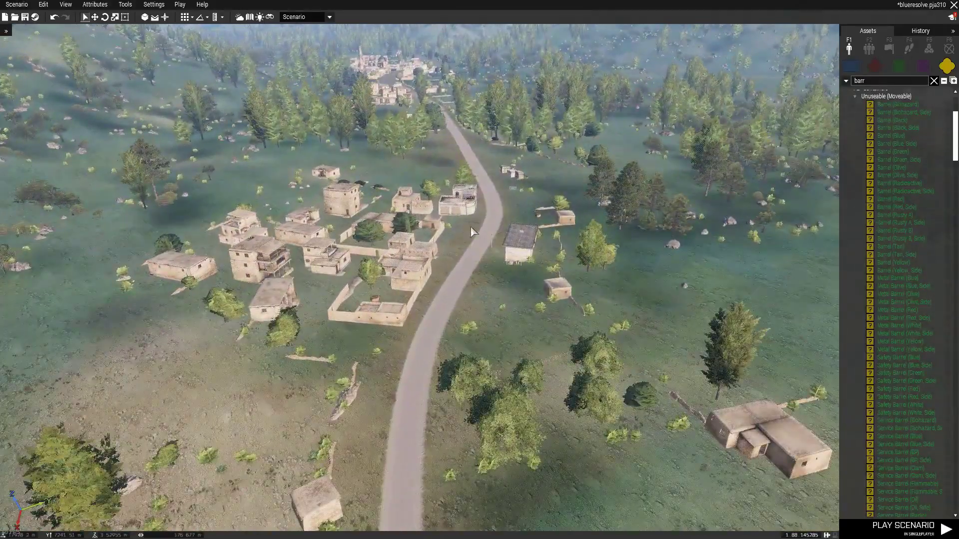
pyautogui.press('m')
pyautogui.scroll(5, 419, 258)
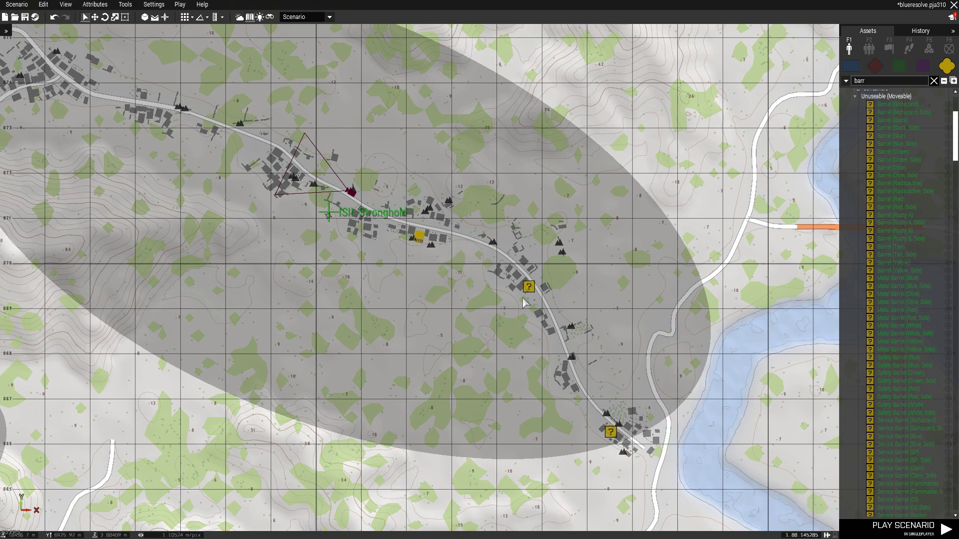
pyautogui.moveTo(289, 264); pyautogui.dragTo(476, 372, button='right')
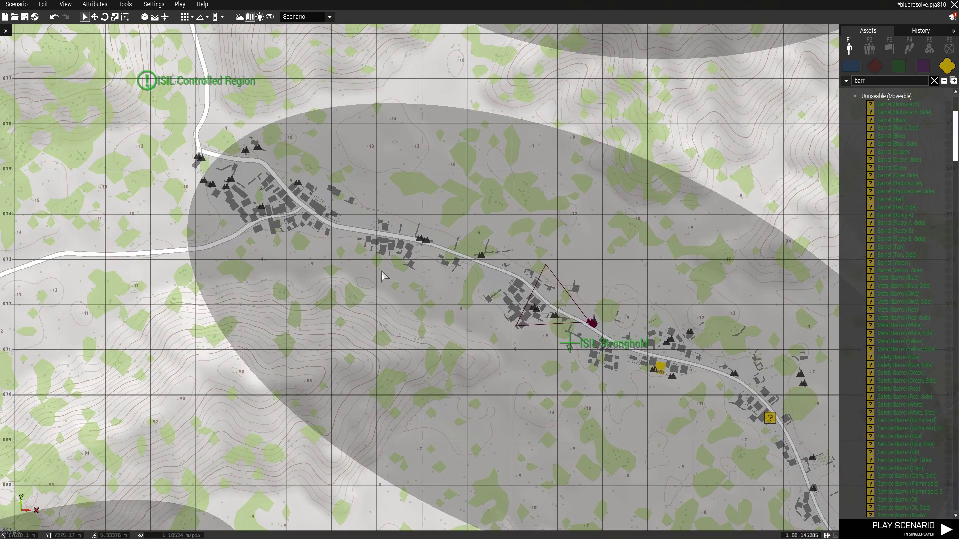
pyautogui.press('m')
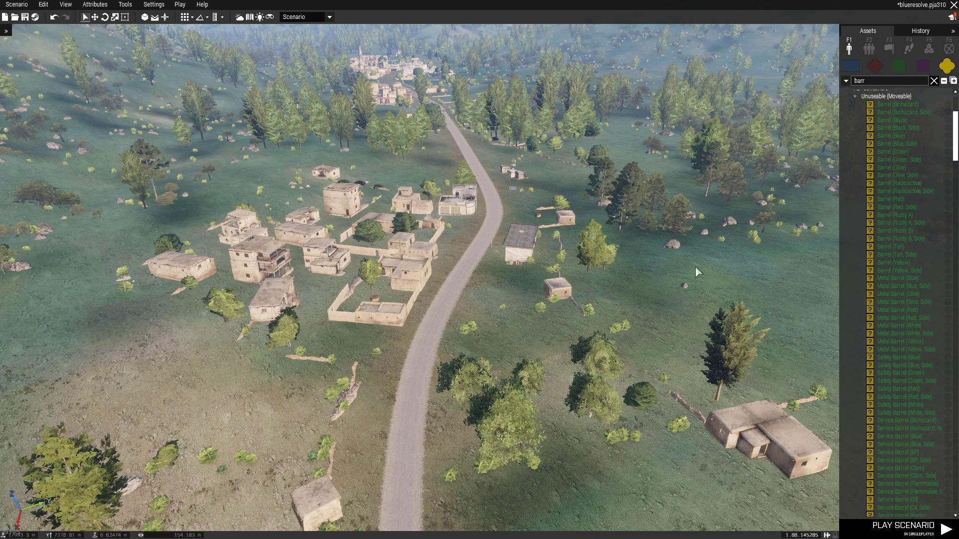
# Place a copy of the weapons cache group in the next roadside village inside the ISIL stronghold.
pyautogui.press('w')
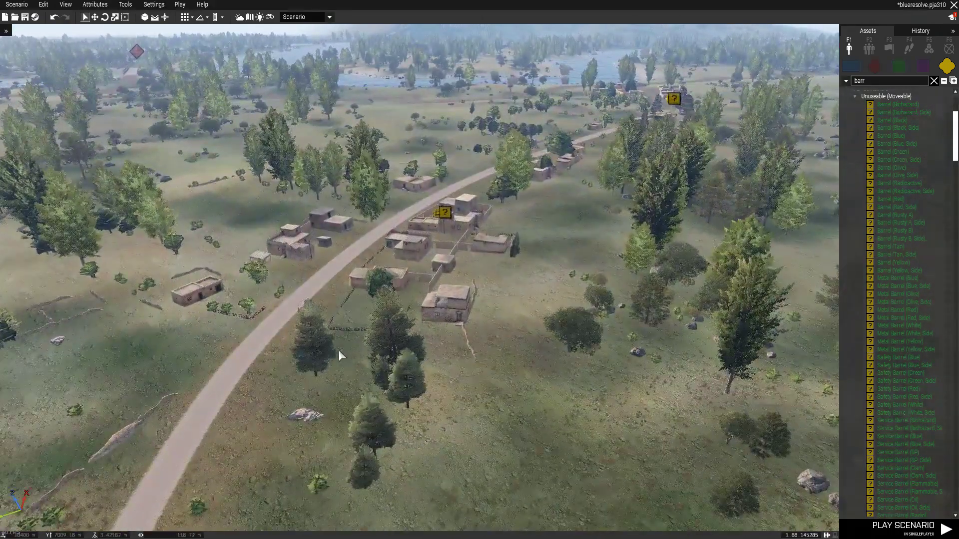
pyautogui.moveTo(480, 365); pyautogui.dragTo(352, 380, button='right')
pyautogui.press('w')
pyautogui.press('w')
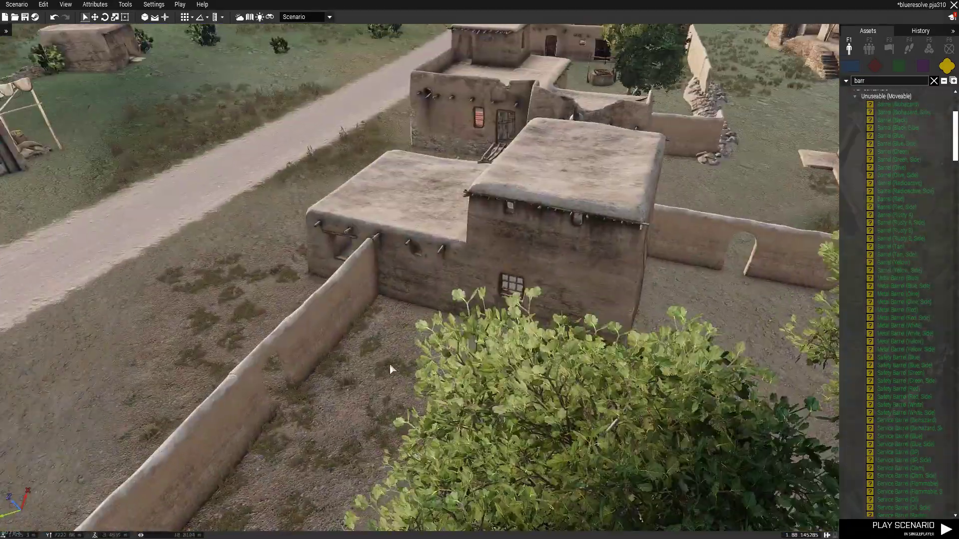
pyautogui.press('a')
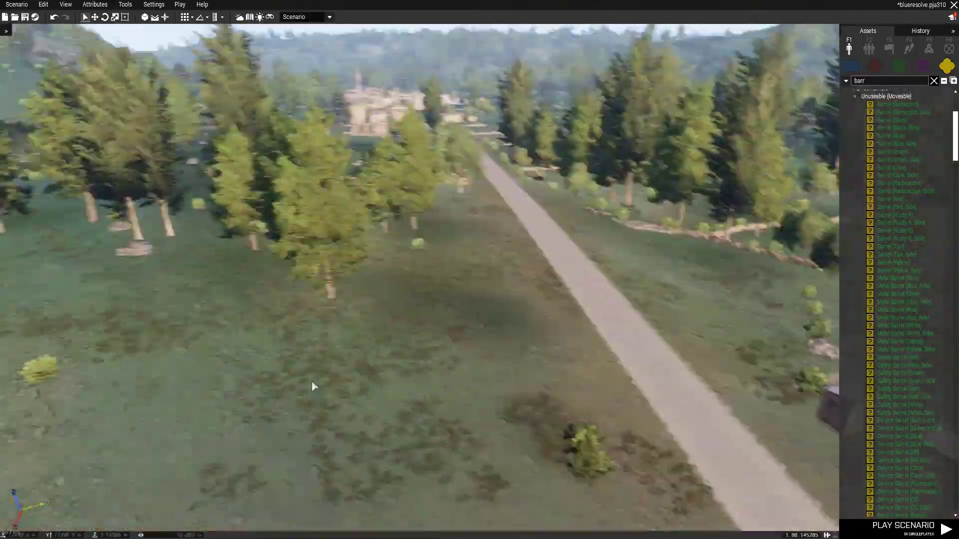
# Place another copy of the weapons cache group in the minaret town at the northwest end of the stronghold road and adjust its position.
pyautogui.press('w')
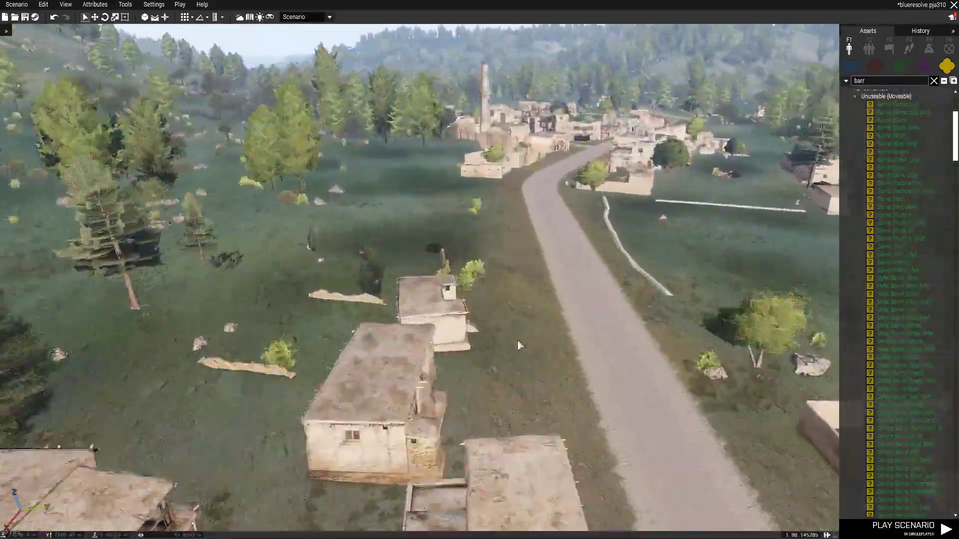
pyautogui.press('w')
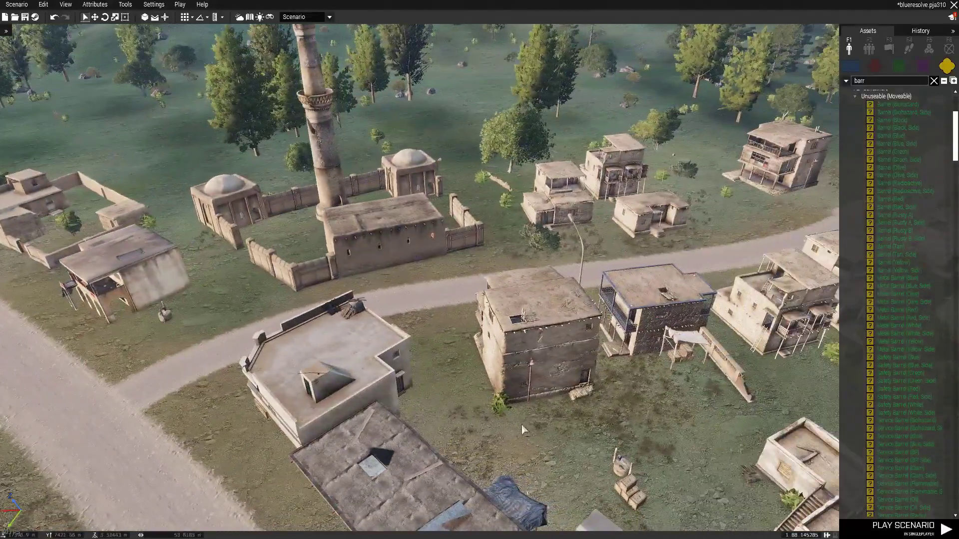
pyautogui.press('w')
pyautogui.moveTo(521, 425); pyautogui.dragTo(388, 415, button='right')
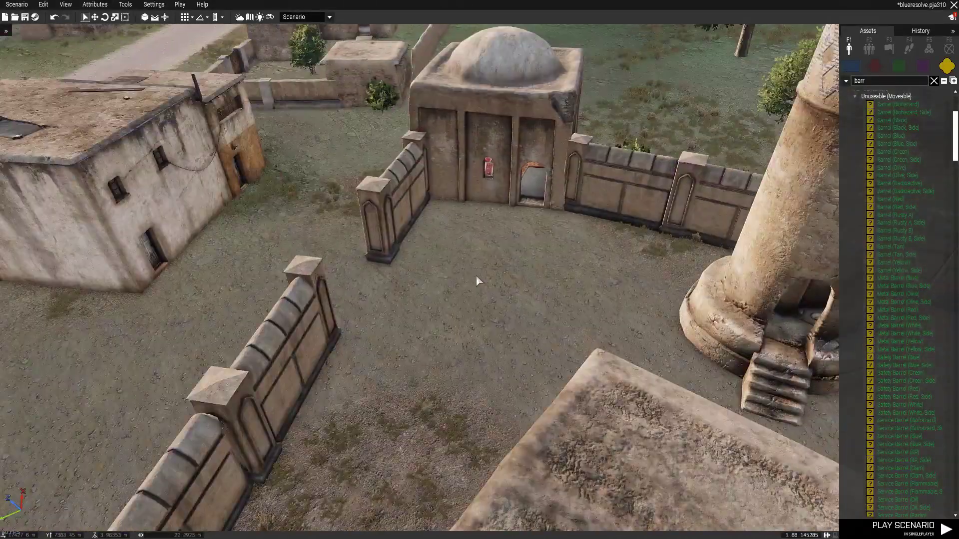
pyautogui.click(449, 229)
pyautogui.click(521, 239)
pyautogui.moveTo(521, 240); pyautogui.dragTo(662, 311)
pyautogui.keyDown('shift'); pyautogui.scroll(1, 599, 345); pyautogui.keyUp('shift')
pyautogui.click(464, 288)
# Examine the placed weapons caches in the villages along the stronghold road.
pyautogui.scroll(-3, 469, 343)
pyautogui.press('w')
pyautogui.moveTo(409, 337); pyautogui.dragTo(456, 345, button='right')
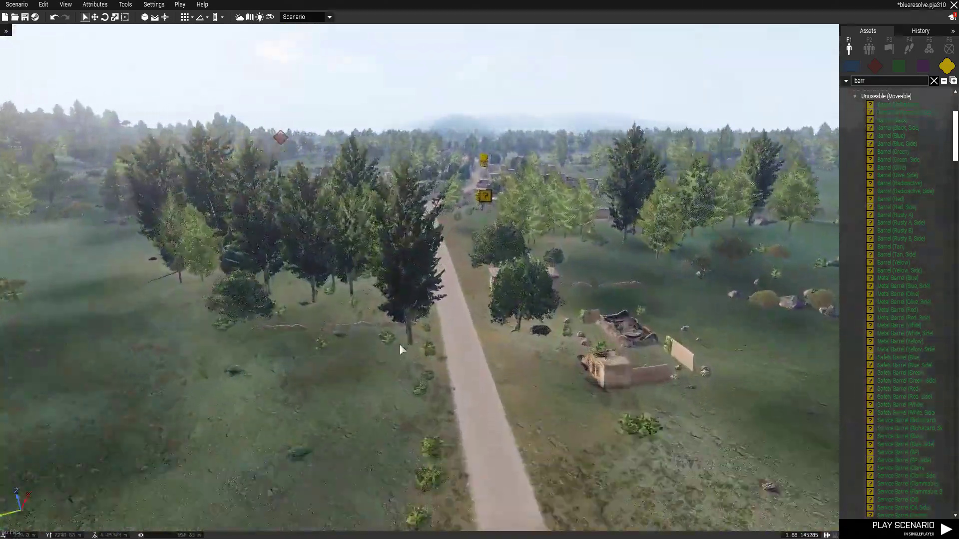
pyautogui.press('w')
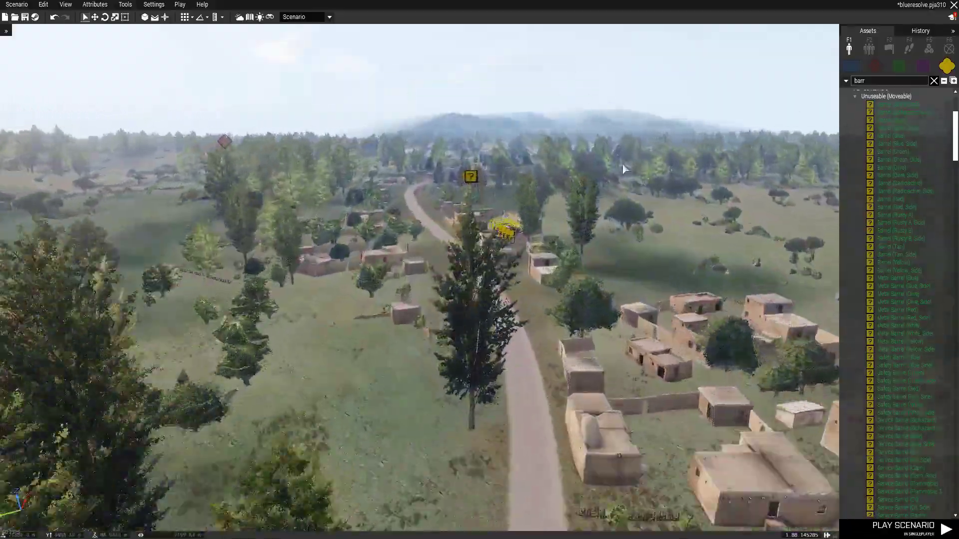
pyautogui.press('w')
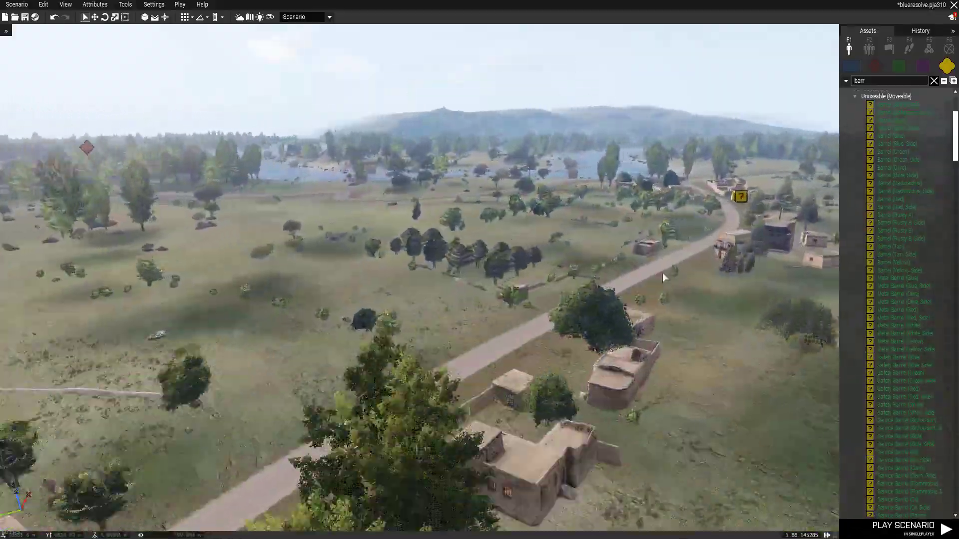
pyautogui.press('w')
pyautogui.moveTo(662, 272); pyautogui.dragTo(430, 266, button='right')
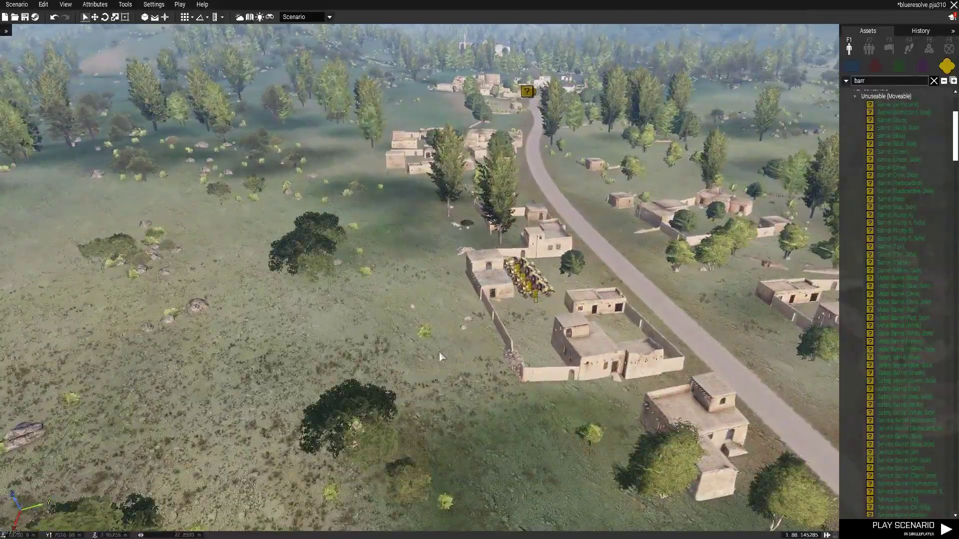
pyautogui.press('w')
pyautogui.press('d')
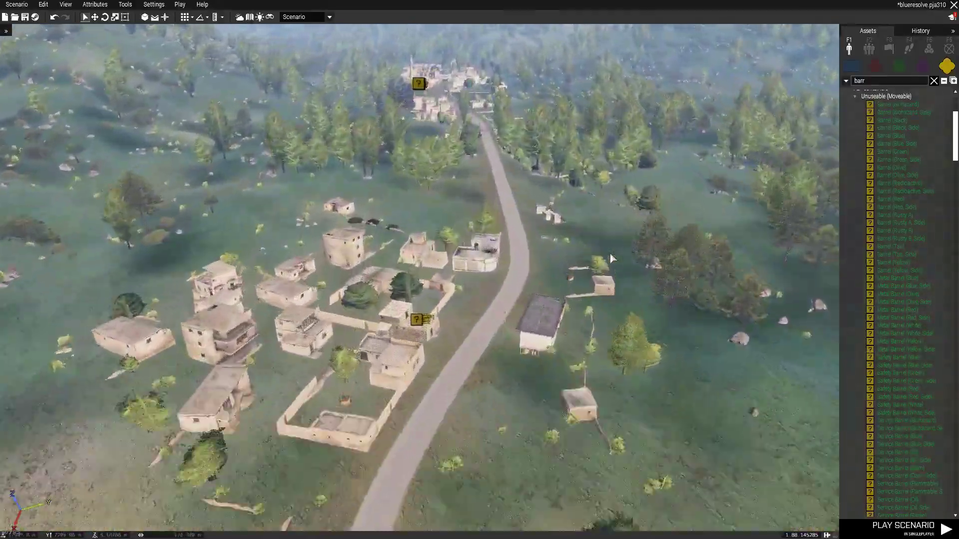
pyautogui.press('w')
# Examine the ISIL camps, stronghold and target compound markers on the map, and inspect one fortified camp in 3D.
pyautogui.press('m')
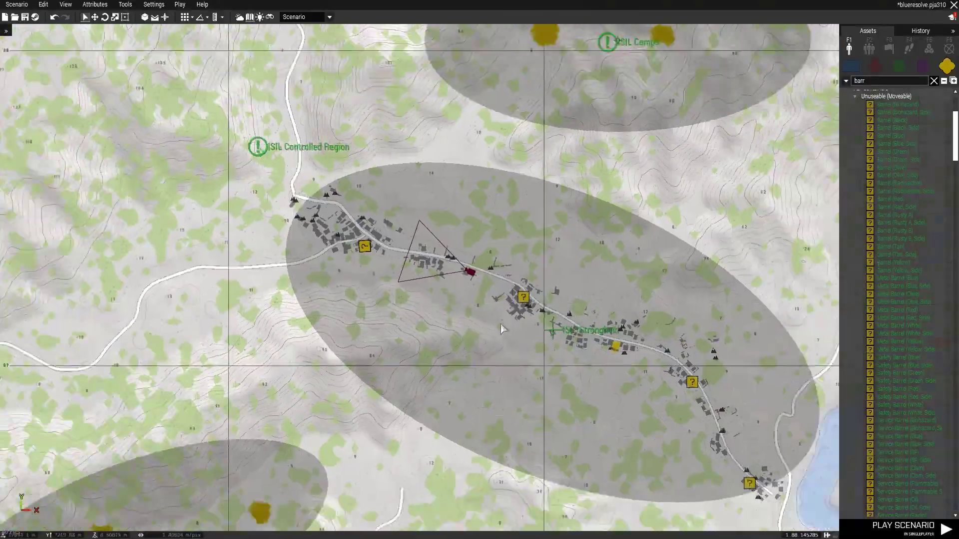
pyautogui.scroll(-2, 501, 327)
pyautogui.moveTo(517, 475); pyautogui.dragTo(577, 429, button='right')
pyautogui.scroll(2, 358, 424)
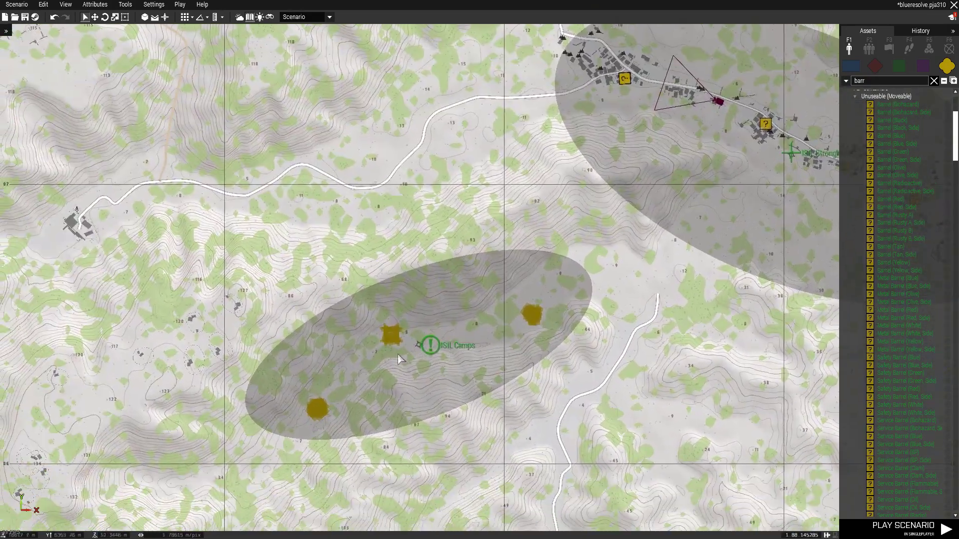
pyautogui.scroll(-4, 407, 355)
pyautogui.moveTo(417, 379); pyautogui.dragTo(466, 354, button='right')
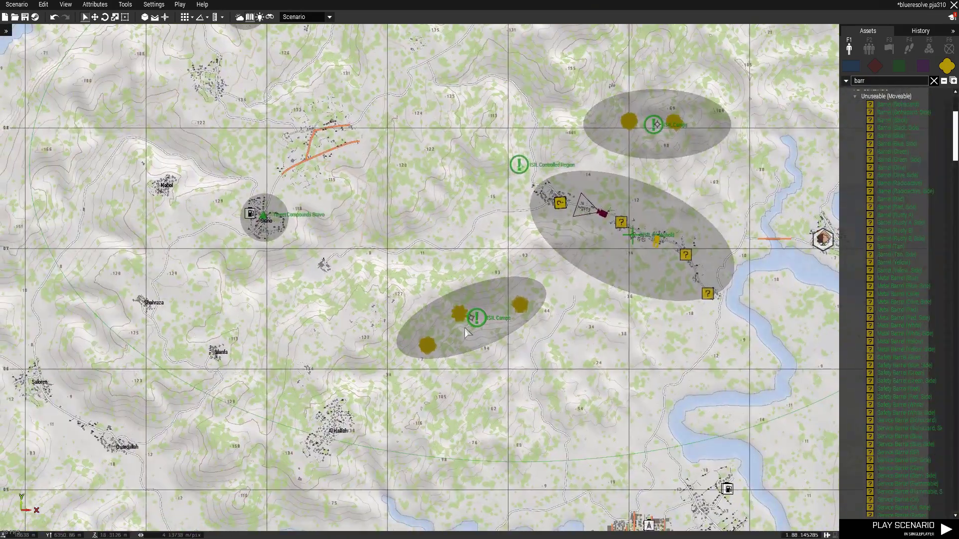
pyautogui.press('m')
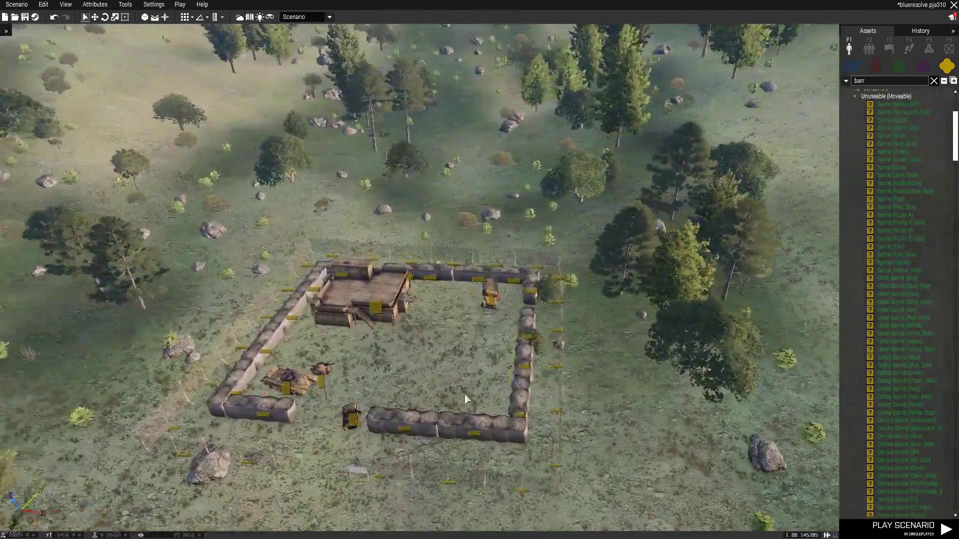
pyautogui.scroll(-3, 464, 394)
pyautogui.press('m')
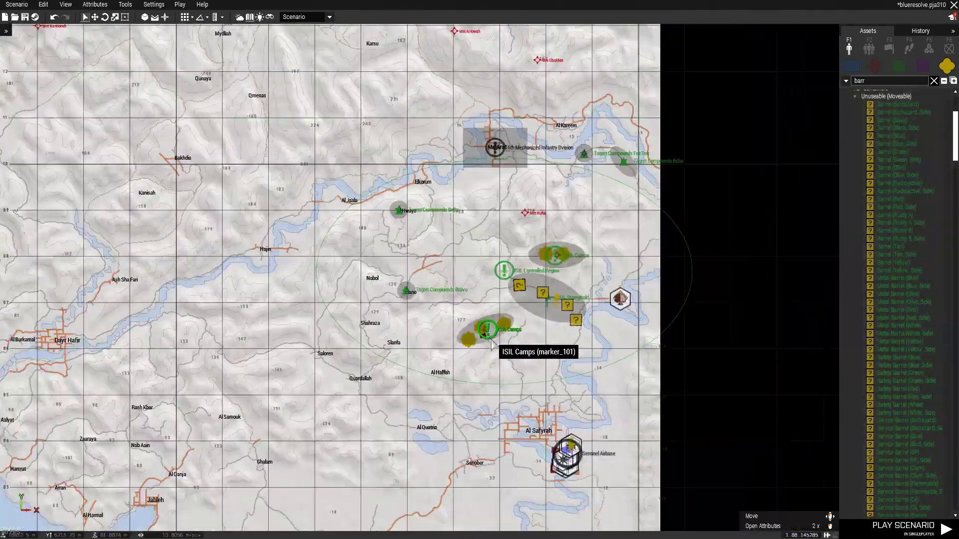
pyautogui.scroll(3, 454, 367)
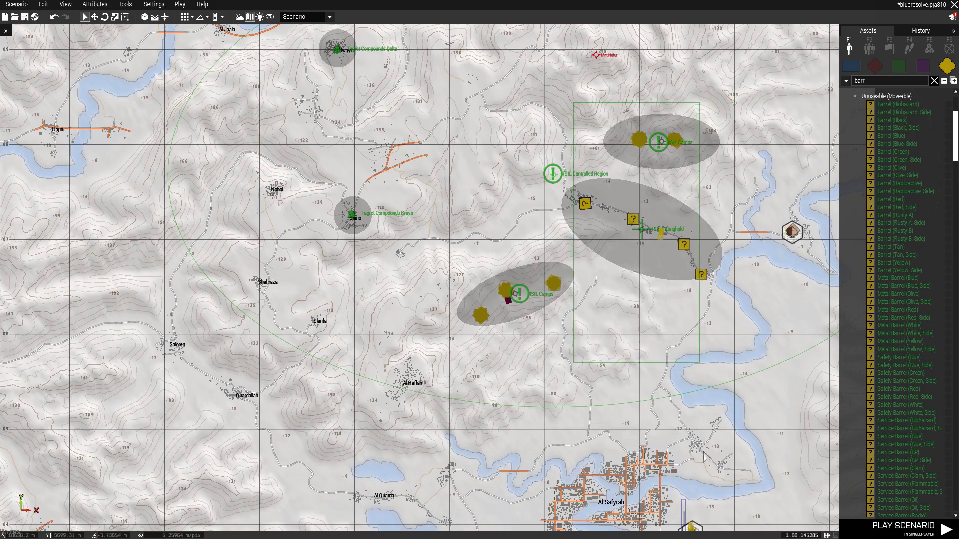
pyautogui.moveTo(438, 398); pyautogui.dragTo(555, 351)
pyautogui.moveTo(323, 273); pyautogui.dragTo(372, 335, button='right')
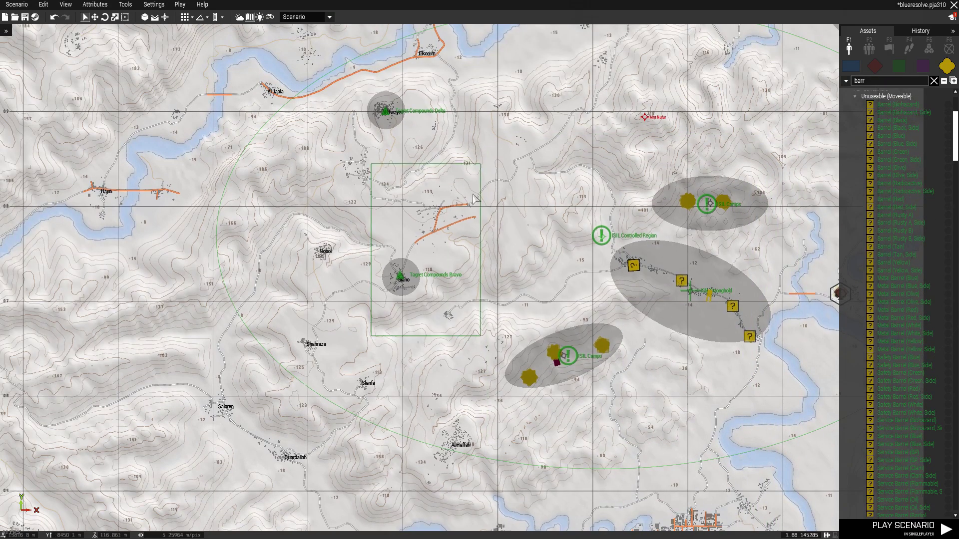
pyautogui.moveTo(664, 245); pyautogui.dragTo(512, 174, button='right')
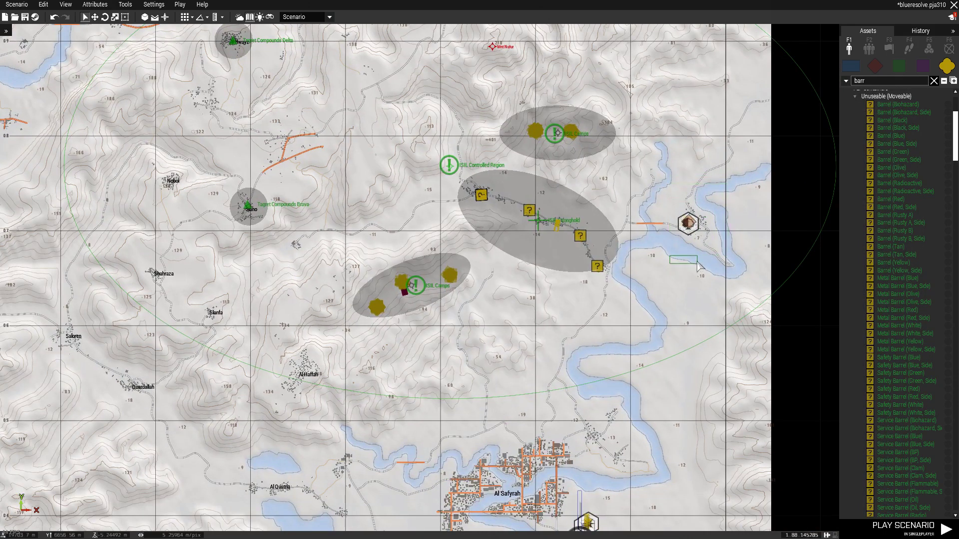
pyautogui.moveTo(413, 285); pyautogui.dragTo(626, 359, button='right')
# Place a copy of the weapons cache group inside a walled compound in Siano, within Target Compounds Bravo, and move it into position.
pyautogui.scroll(3, 433, 258)
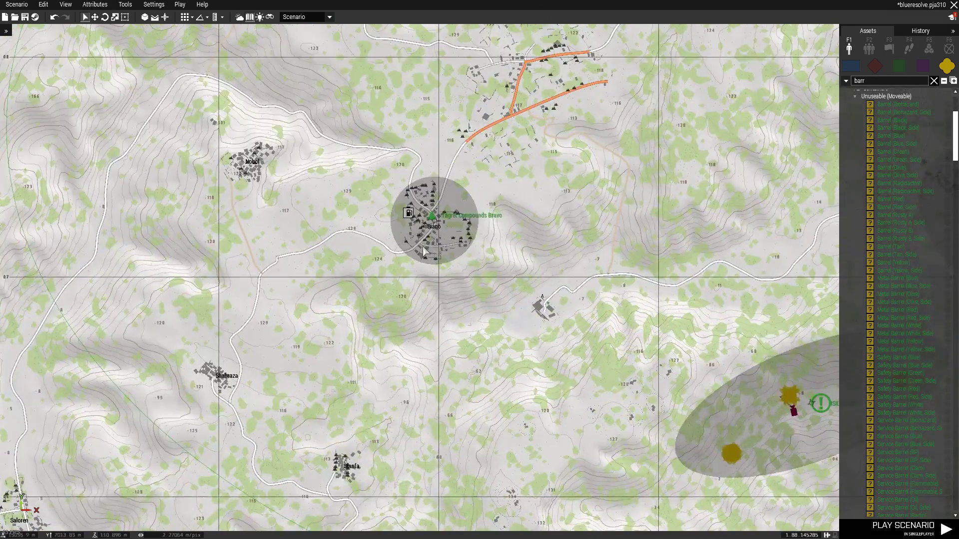
pyautogui.press('m')
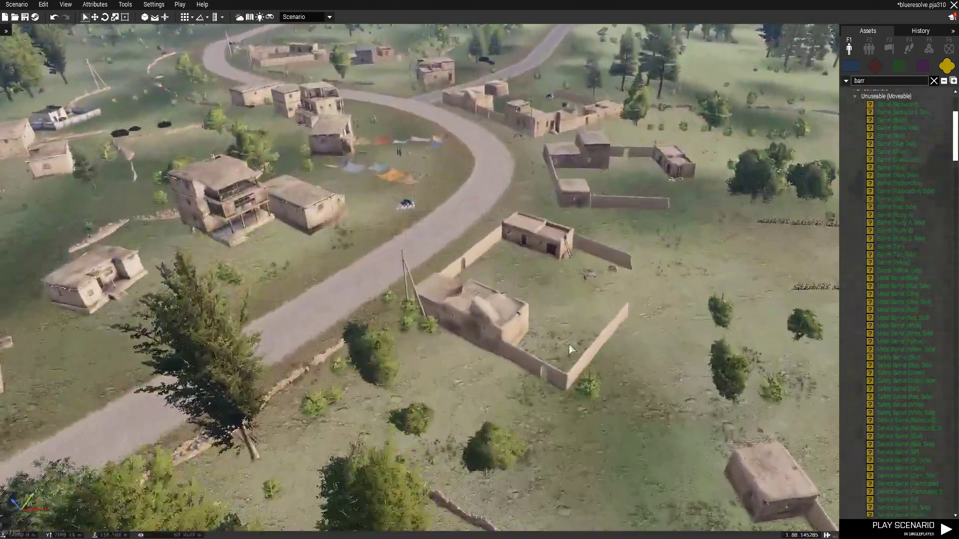
pyautogui.press('w')
pyautogui.press('d')
pyautogui.moveTo(609, 370); pyautogui.dragTo(368, 372, button='right')
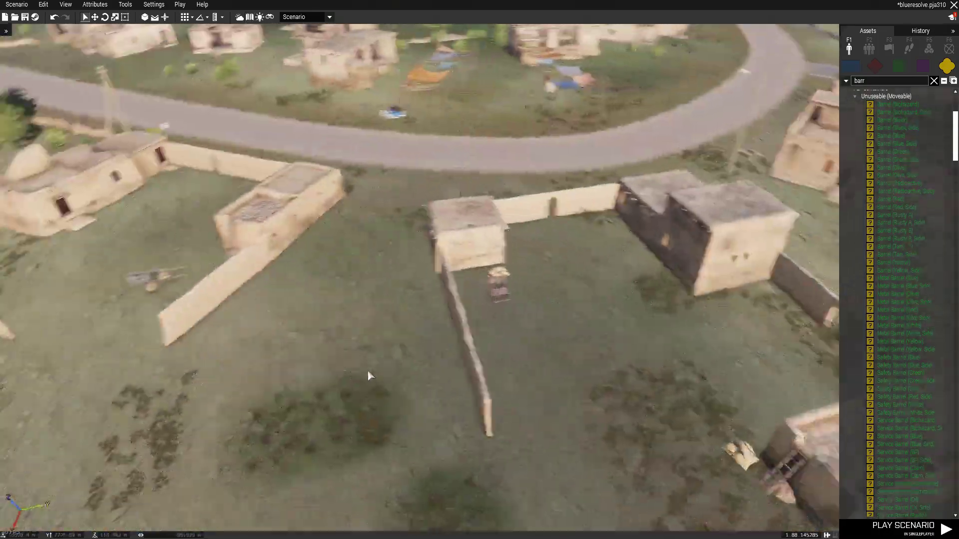
pyautogui.press('a')
pyautogui.press('w')
pyautogui.press('m')
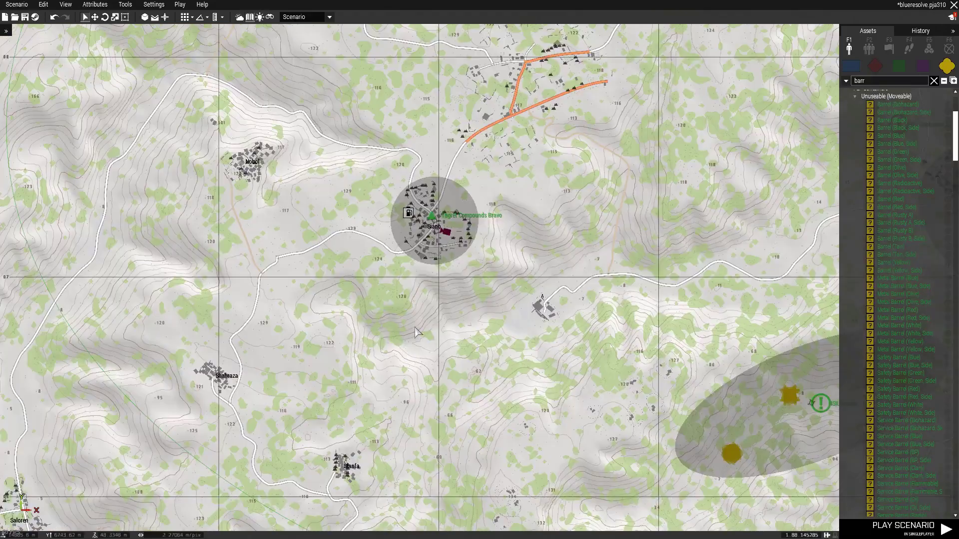
pyautogui.moveTo(303, 367); pyautogui.dragTo(562, 161)
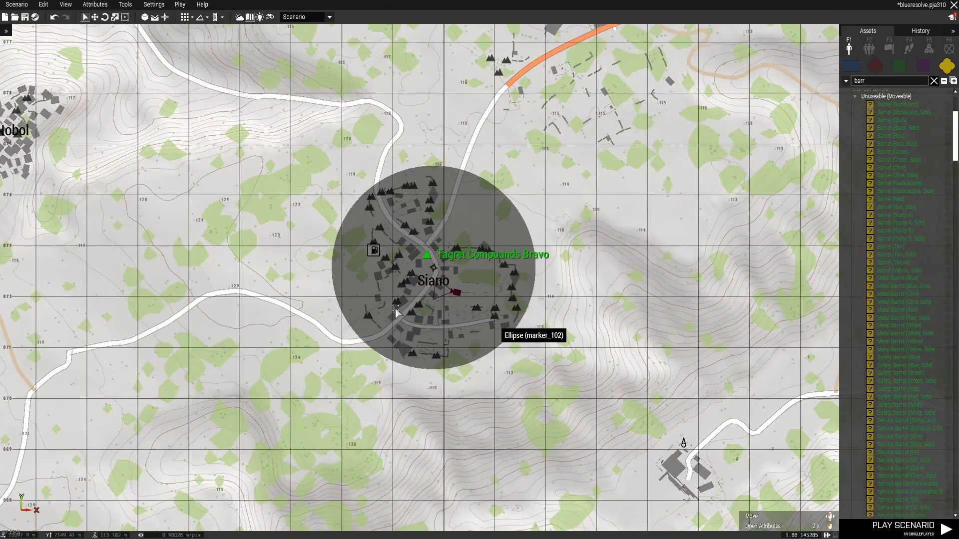
pyautogui.press('m')
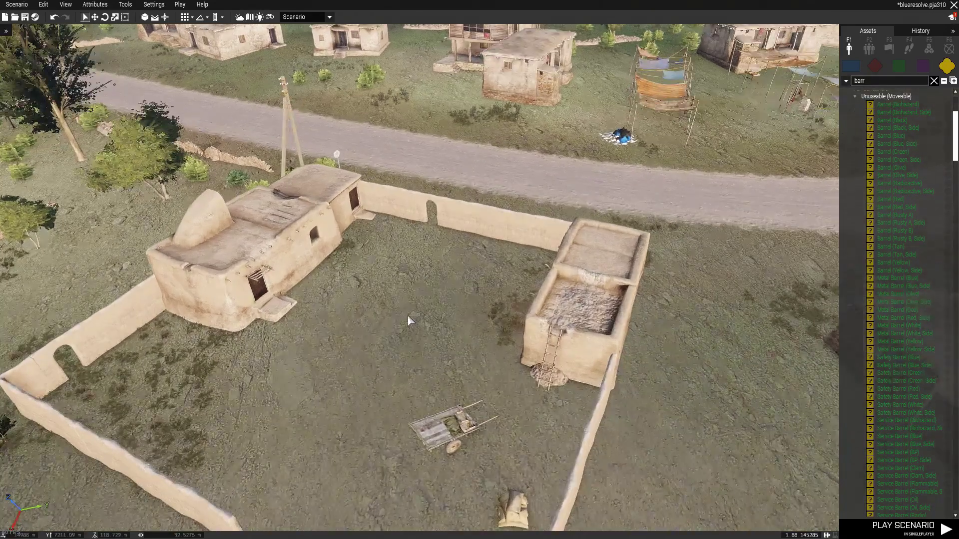
pyautogui.press('a')
pyautogui.moveTo(415, 276); pyautogui.dragTo(553, 316, button='right')
pyautogui.moveTo(561, 273); pyautogui.dragTo(603, 261)
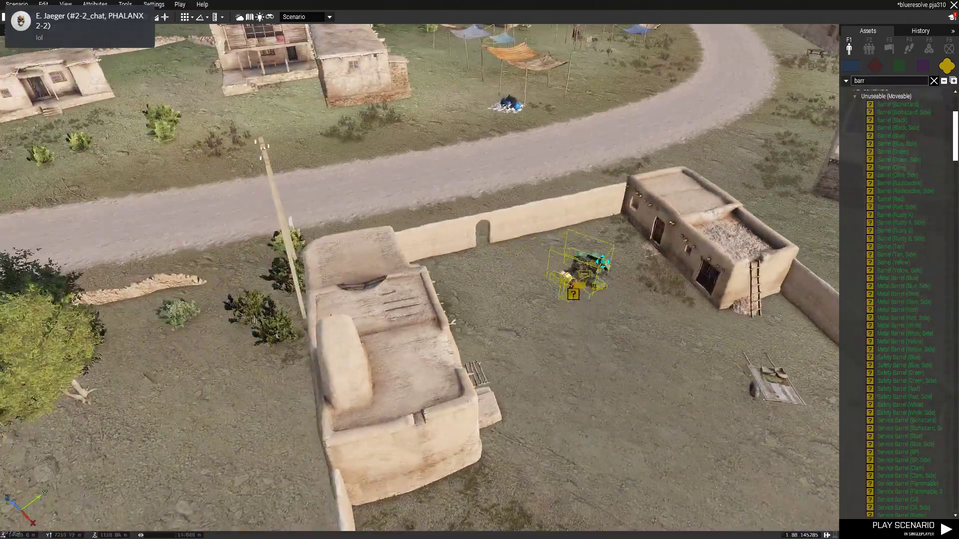
# Paste a second weapons cache group into another walled yard of Target Compounds Bravo and adjust its position.
pyautogui.press('d')
pyautogui.moveTo(594, 362); pyautogui.dragTo(440, 320, button='right')
pyautogui.press('a')
pyautogui.press('w')
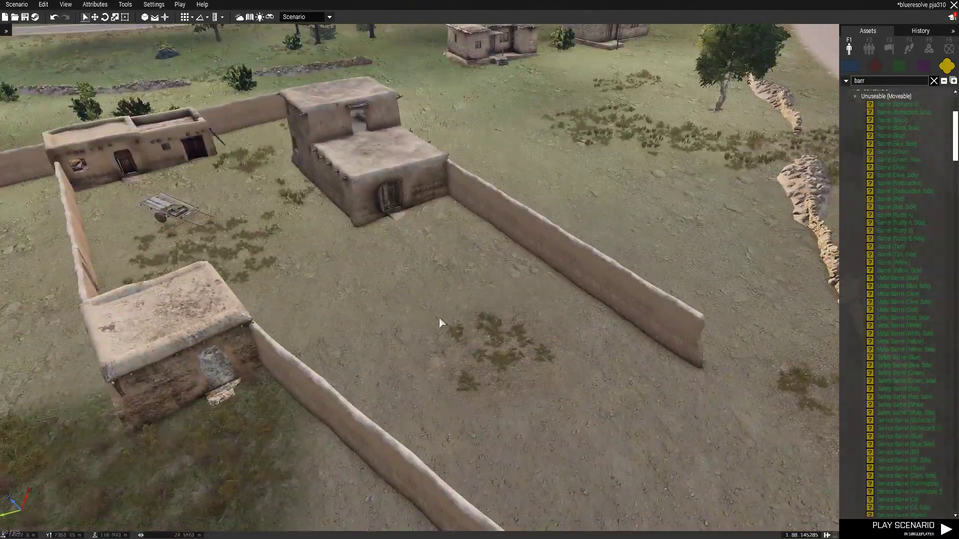
pyautogui.hotkey('ctrl', 'v')
pyautogui.moveTo(435, 233); pyautogui.dragTo(505, 324, button='right')
pyautogui.moveTo(547, 399)
pyautogui.mouseDown()
pyautogui.moveTo(552, 378)
pyautogui.moveTo(555, 405)
pyautogui.mouseUp()
# Place a copy of the weapons cache group in a shrubby walled courtyard near the minaret in Target Compounds Delta.
pyautogui.press('m')
pyautogui.scroll(-3, 449, 300)
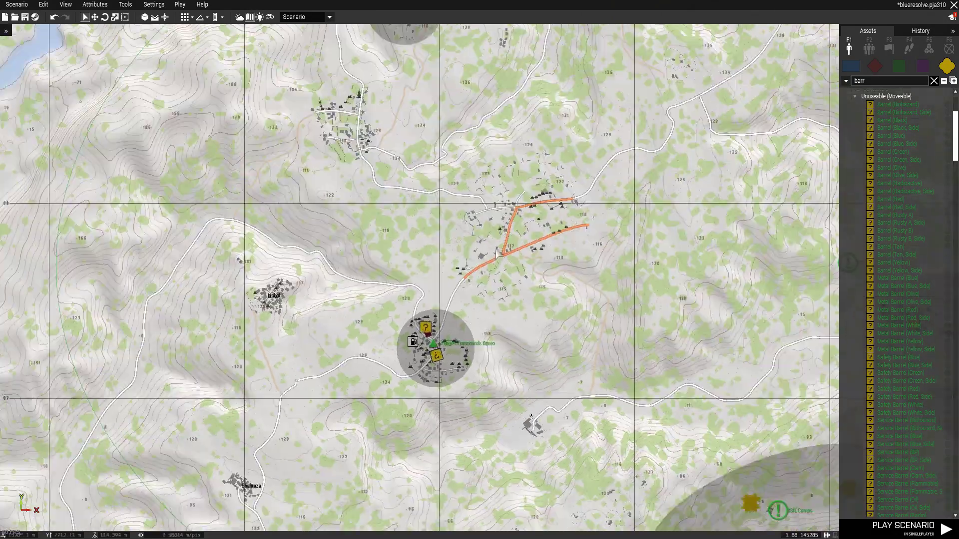
pyautogui.scroll(3, 477, 205)
pyautogui.press('m')
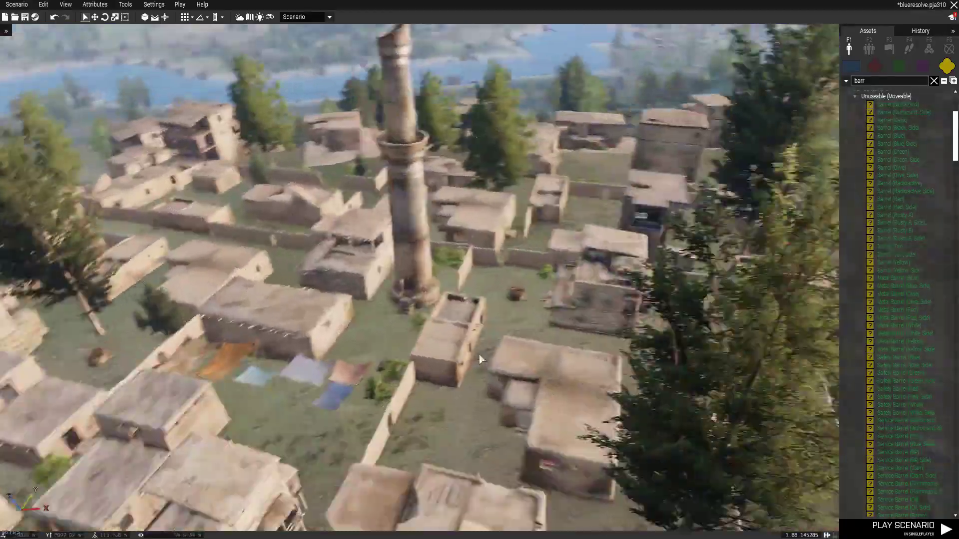
pyautogui.press('d')
pyautogui.moveTo(478, 354); pyautogui.dragTo(696, 382, button='right')
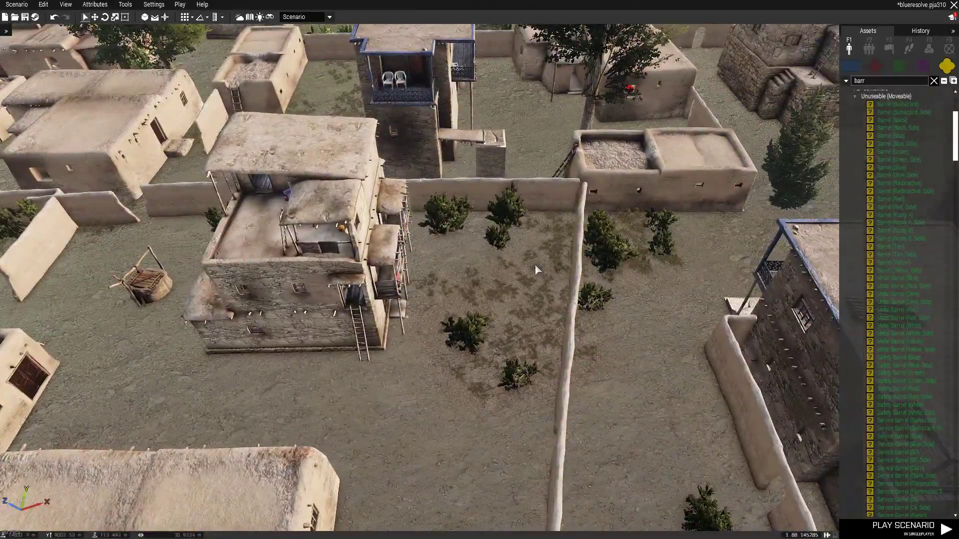
# Place a second weapons cache group in the yard between the stone terrace and adobe houses in Target Compounds Delta.
pyautogui.scroll(-10, 535, 270)
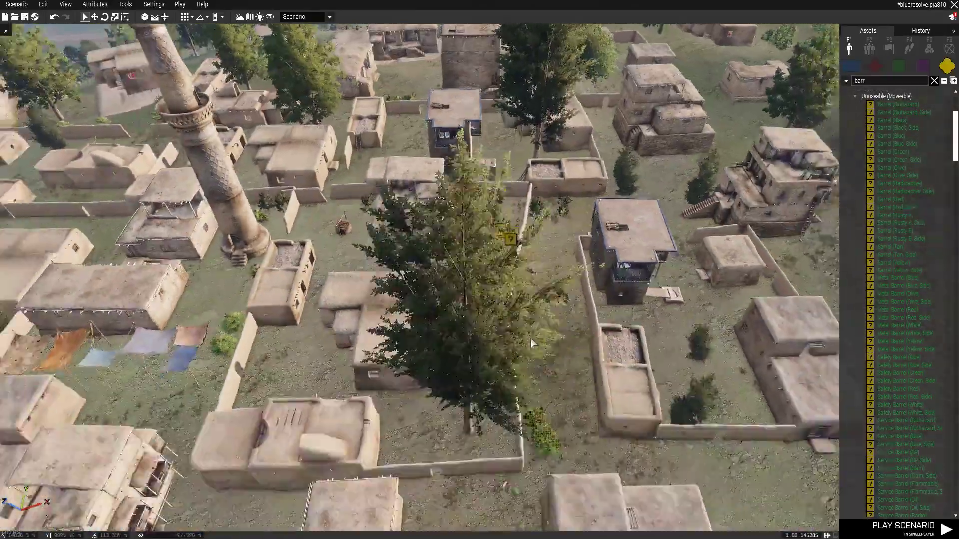
pyautogui.scroll(10, 567, 357)
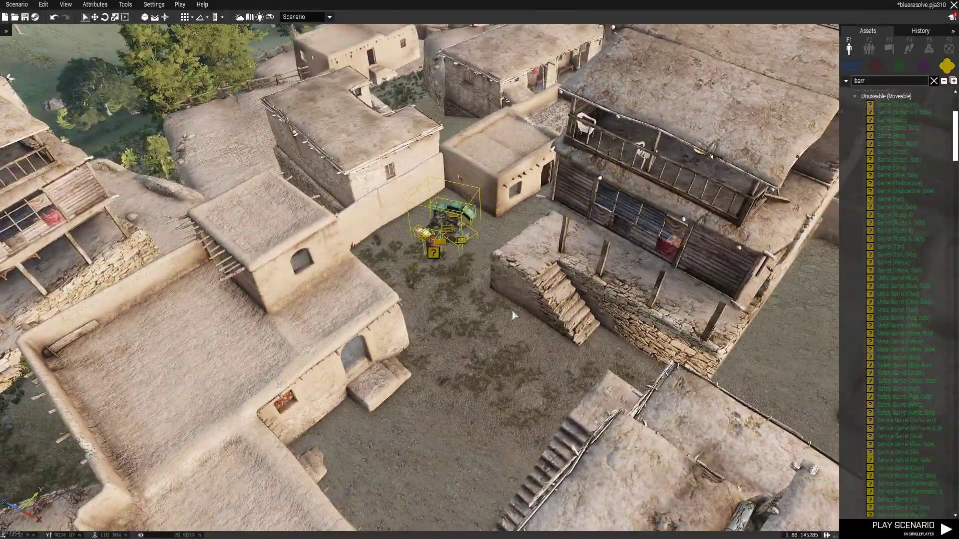
pyautogui.scroll(-5, 511, 304)
pyautogui.scroll(-10, 525, 317)
# Place a copy of the weapons cache group in the walled yard near the well in Target Compounds Foxtrot and adjust its position.
pyautogui.press('m')
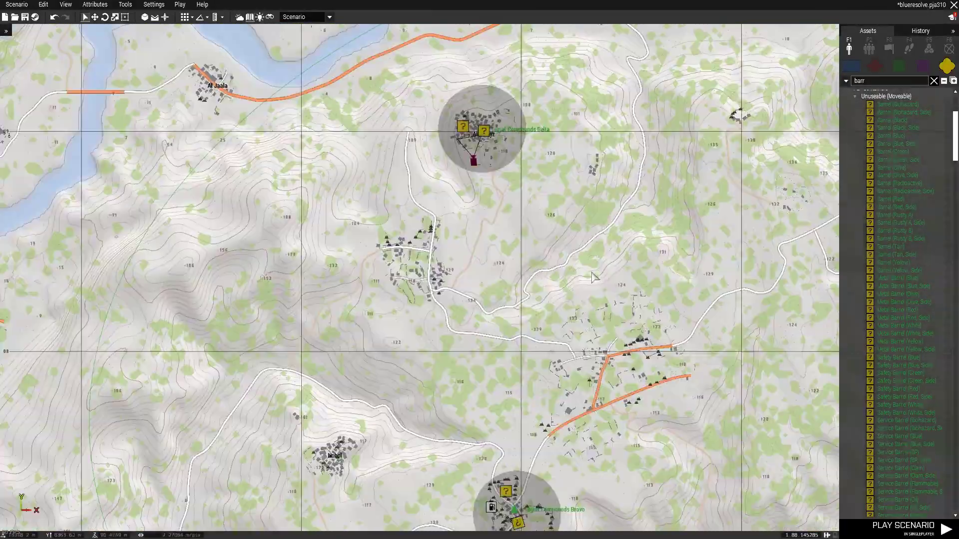
pyautogui.scroll(-3, 603, 296)
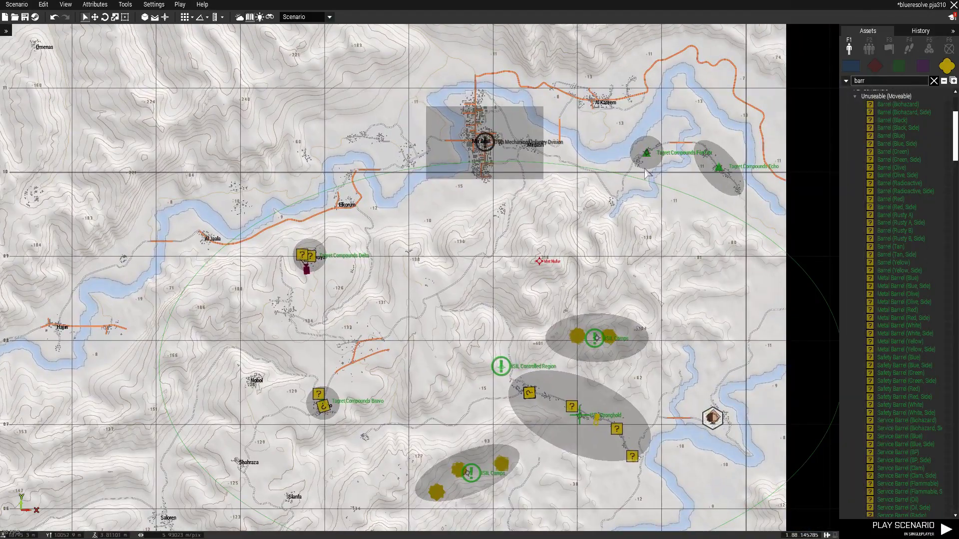
pyautogui.press('m')
pyautogui.scroll(10, 596, 252)
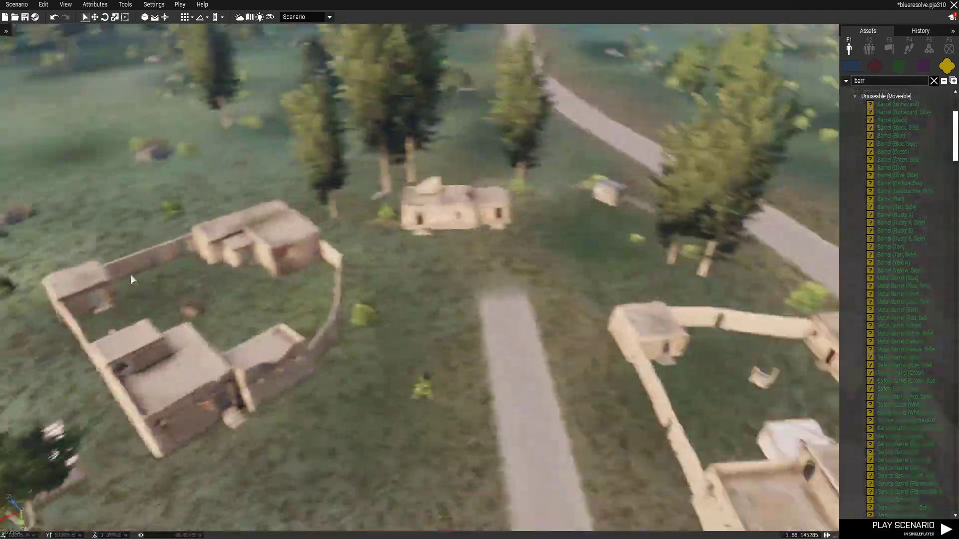
pyautogui.moveTo(130, 279); pyautogui.dragTo(224, 280, button='right')
pyautogui.press('d')
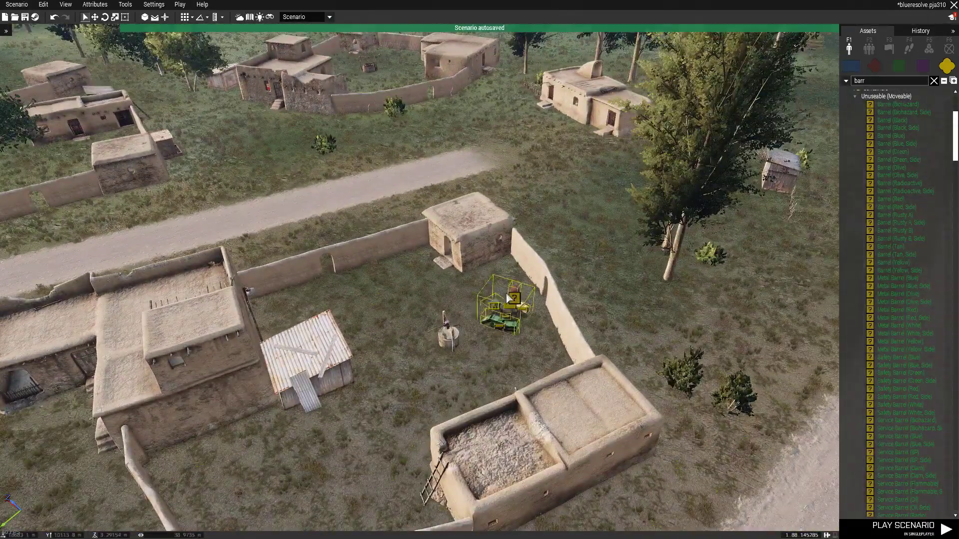
pyautogui.moveTo(500, 317); pyautogui.dragTo(488, 290)
pyautogui.scroll(-5, 499, 307)
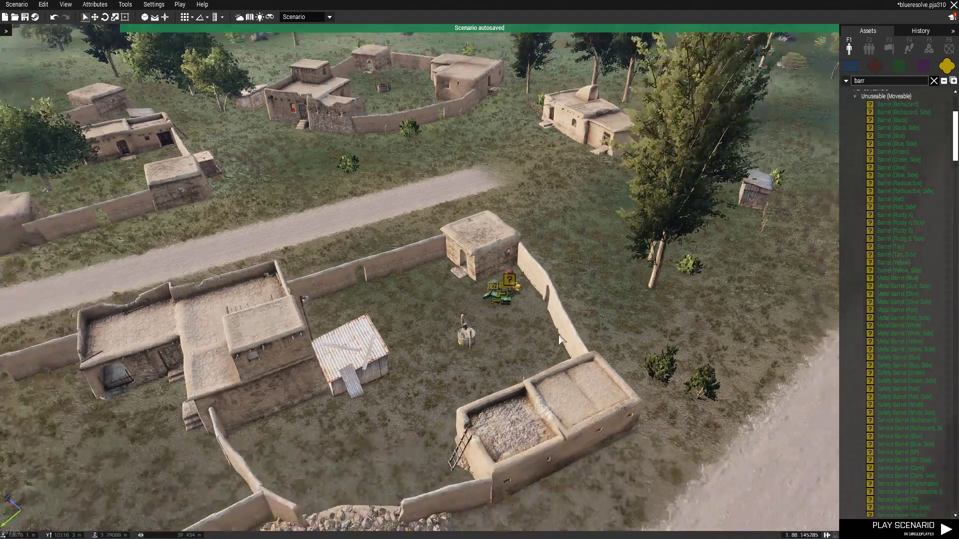
# Paste a weapons cache group into the walled yard beside the adobe houses in Target Compounds Echo and move it into position.
pyautogui.press('m')
pyautogui.scroll(-3, 550, 300)
pyautogui.scroll(3, 610, 294)
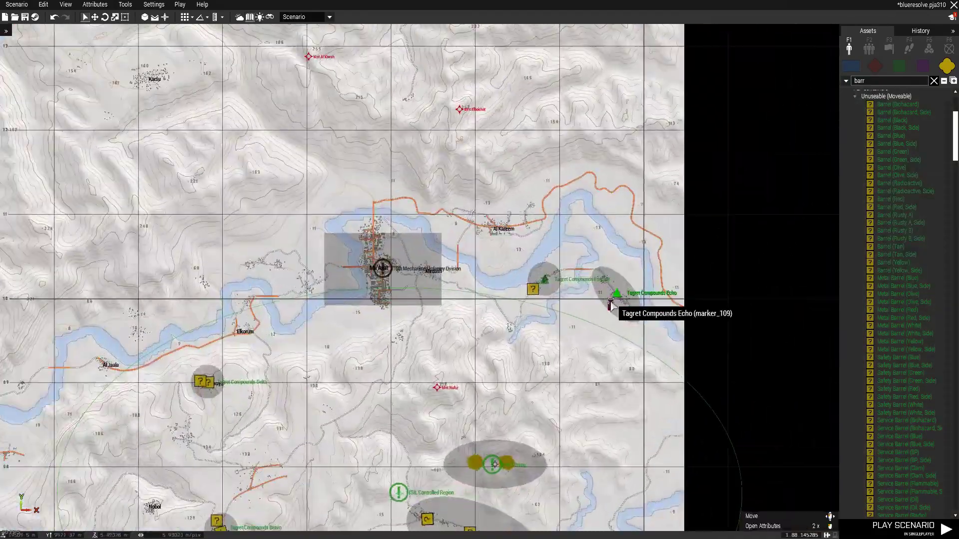
pyautogui.press('m')
pyautogui.scroll(-5, 617, 311)
pyautogui.moveTo(810, 316); pyautogui.dragTo(825, 310, button='right')
pyautogui.press('w')
pyautogui.moveTo(240, 300); pyautogui.dragTo(741, 406, button='right')
pyautogui.press('w')
pyautogui.moveTo(511, 407); pyautogui.dragTo(390, 373, button='right')
pyautogui.press('w')
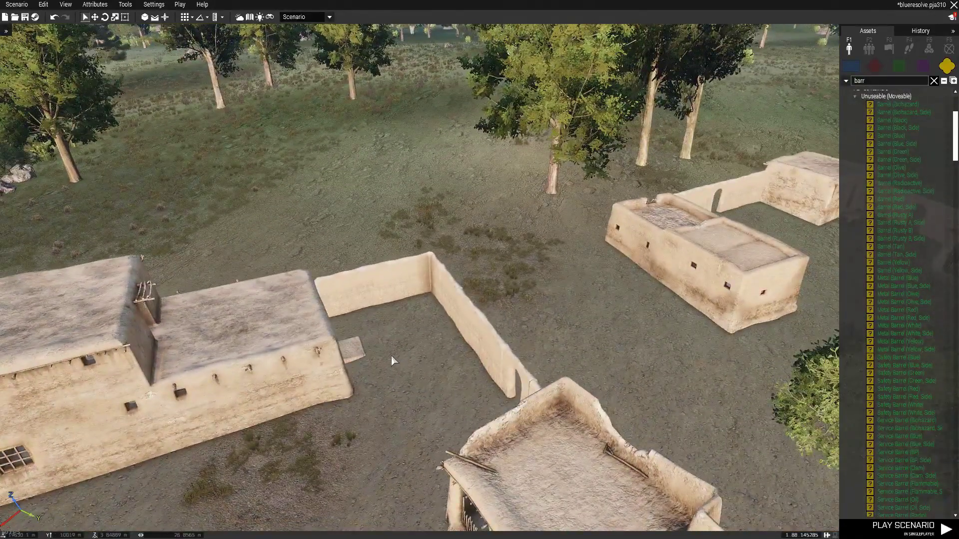
pyautogui.moveTo(472, 364); pyautogui.dragTo(417, 374, button='right')
pyautogui.hotkey('ctrl', 'v')
pyautogui.press('d')
pyautogui.moveTo(474, 349); pyautogui.dragTo(446, 356, button='right')
pyautogui.press('w')
pyautogui.moveTo(445, 378); pyautogui.dragTo(485, 335)
pyautogui.scroll(-3, 473, 425)
pyautogui.scroll(-1, 490, 405)
# Review the map layout of the ISIL camps, the stronghold and the target compounds holding weapons caches.
pyautogui.press('w')
pyautogui.moveTo(492, 406); pyautogui.dragTo(594, 360, button='right')
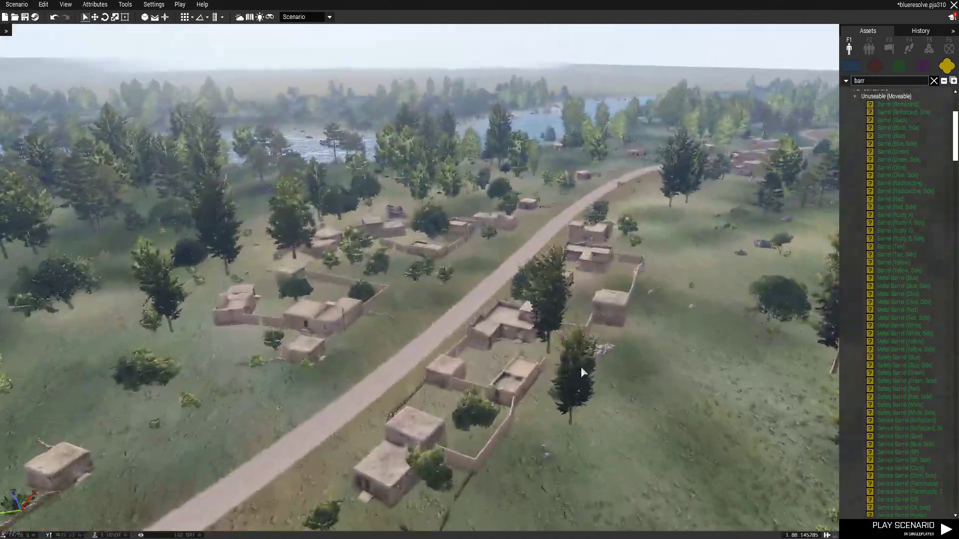
pyautogui.press('m')
pyautogui.scroll(-4, 587, 371)
pyautogui.scroll(3, 571, 428)
pyautogui.moveTo(571, 428); pyautogui.dragTo(567, 305, button='right')
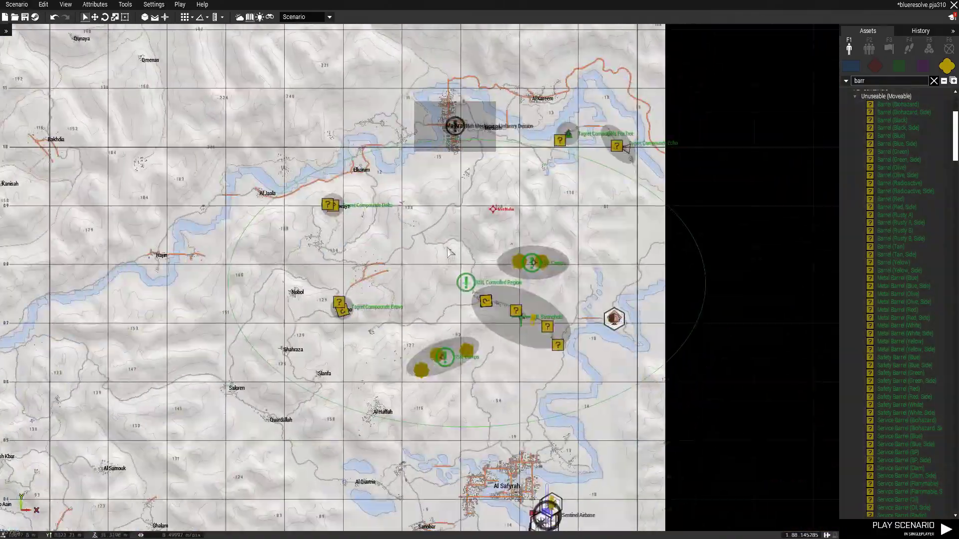
pyautogui.scroll(4, 579, 311)
pyautogui.moveTo(617, 419); pyautogui.dragTo(630, 295, button='right')
pyautogui.scroll(-4, 594, 293)
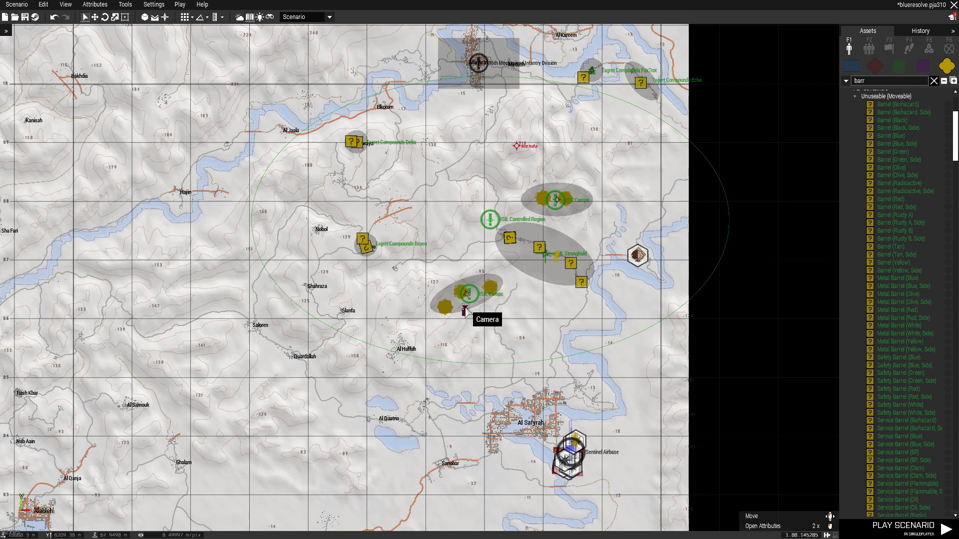
# Clear the asset search at the ISIL camp and choose the Guerilla (AKMS) from the OPFOR Middle Eastern Militia men.
pyautogui.press('m')
pyautogui.press('w')
pyautogui.moveTo(466, 301); pyautogui.dragTo(491, 328, button='right')
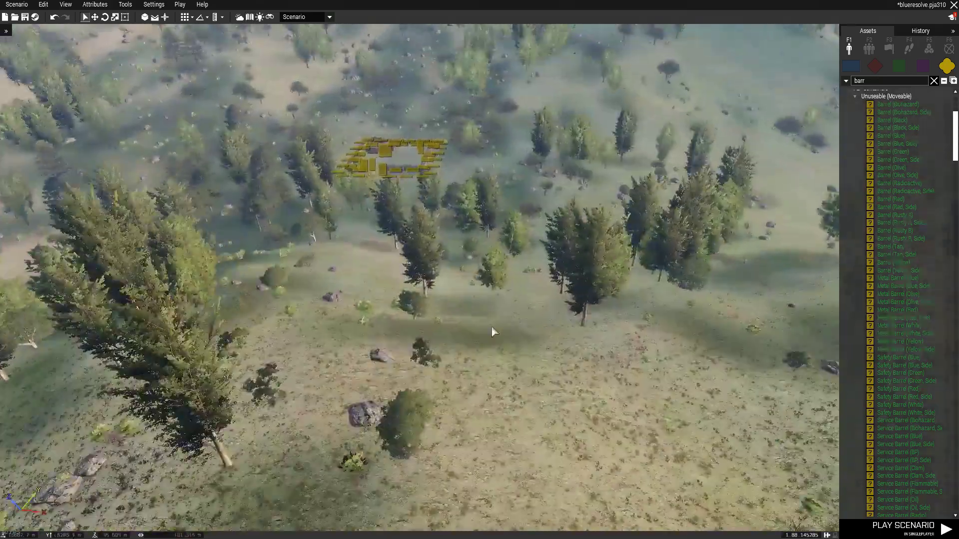
pyautogui.click(875, 65)
pyautogui.click(933, 80)
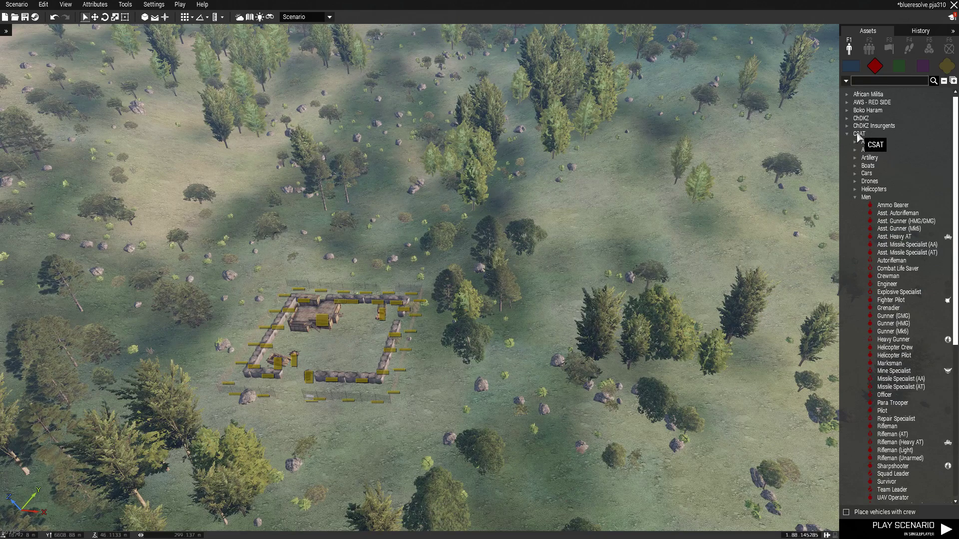
pyautogui.doubleClick(859, 133)
pyautogui.doubleClick(894, 173)
pyautogui.click(889, 189)
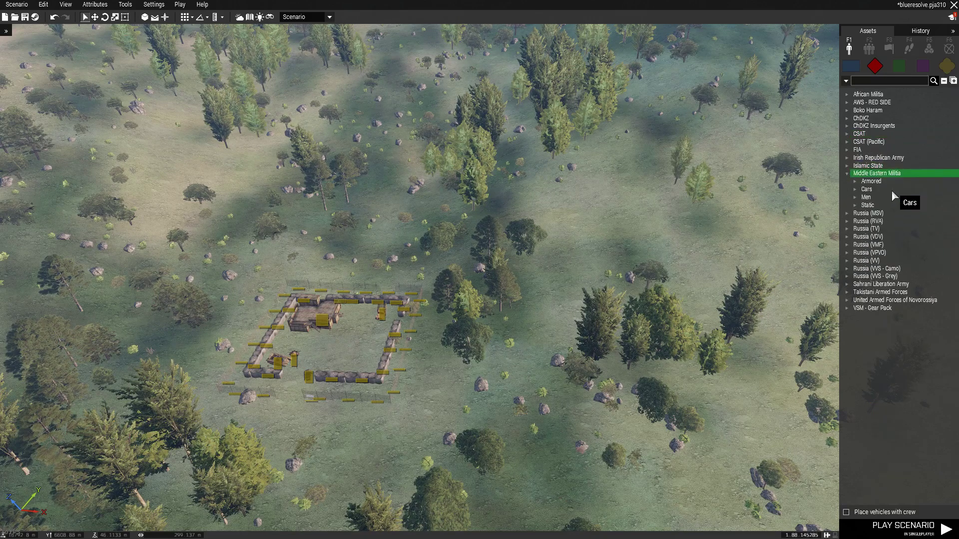
pyautogui.doubleClick(889, 191)
pyautogui.doubleClick(889, 193)
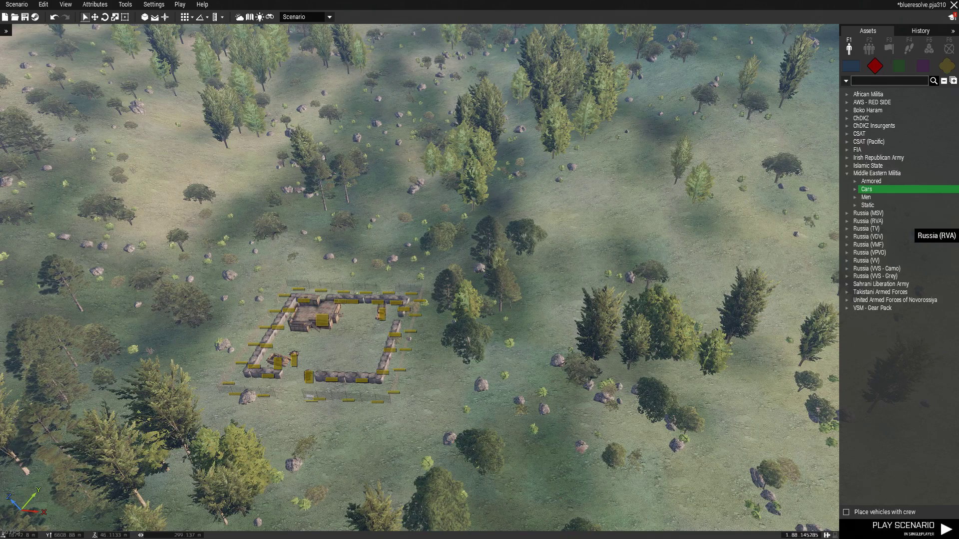
pyautogui.click(869, 199)
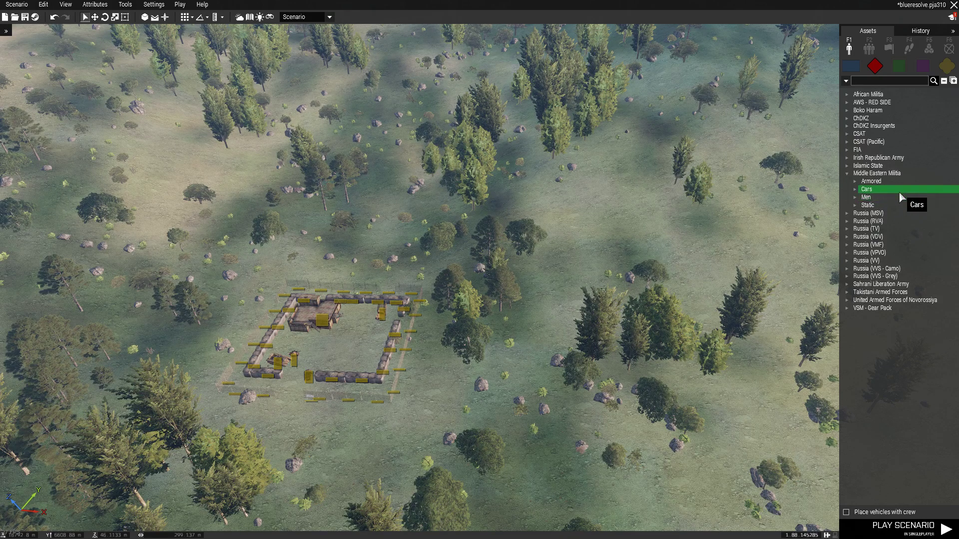
pyautogui.doubleClick(899, 196)
pyautogui.click(894, 245)
pyautogui.scroll(-15, 530, 261)
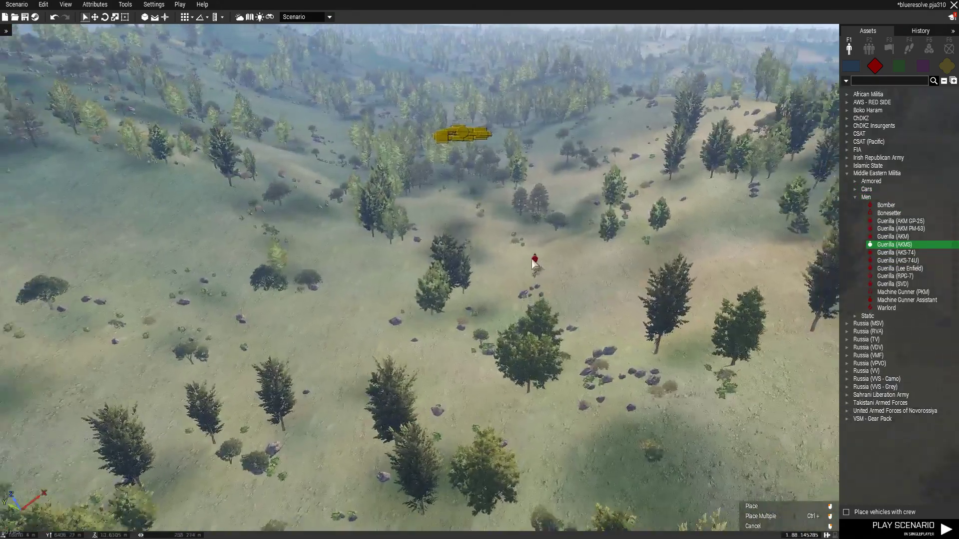
# Examine on the map how the ISIL camps, the stronghold and the target compounds lie relative to each other within the ISIL Controlled Region.
pyautogui.press('m')
pyautogui.scroll(3, 530, 261)
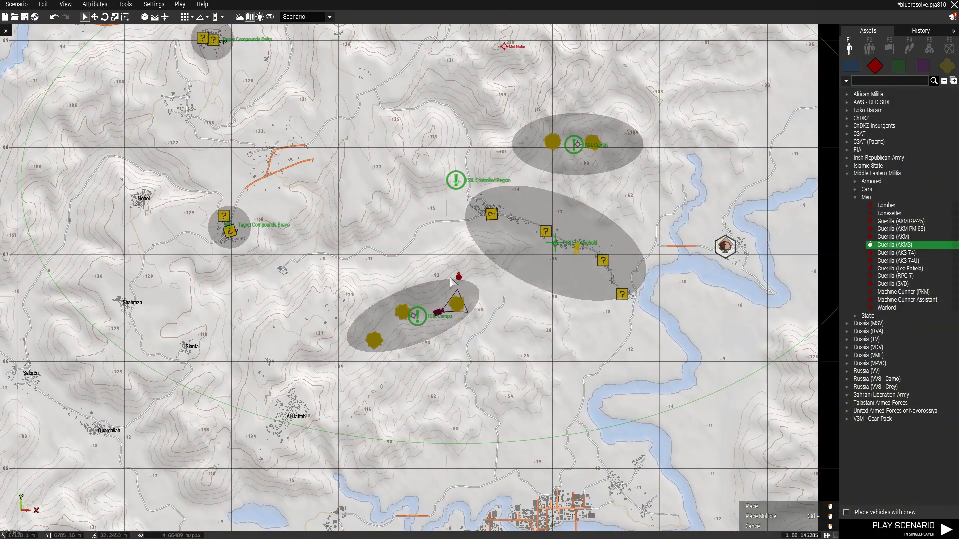
pyautogui.scroll(-2, 370, 241)
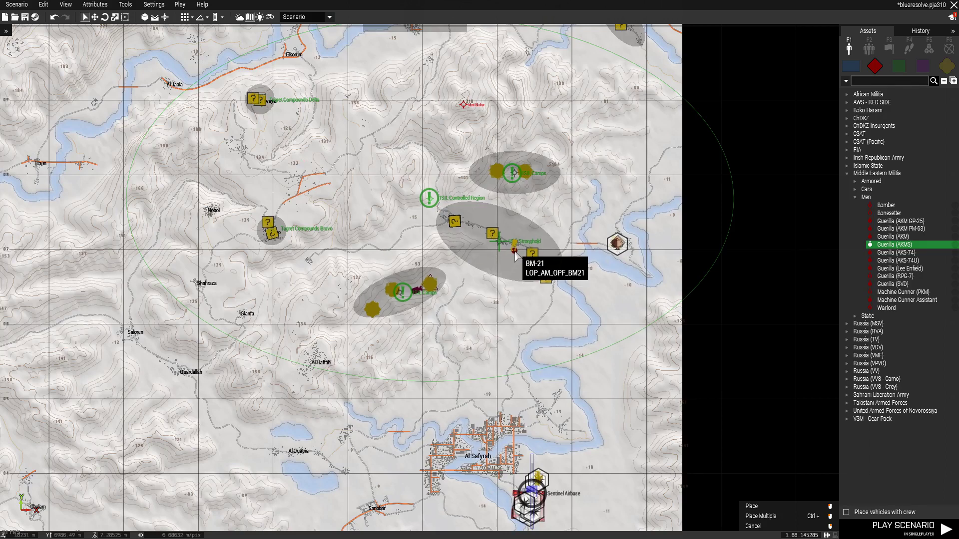
pyautogui.scroll(1, 515, 254)
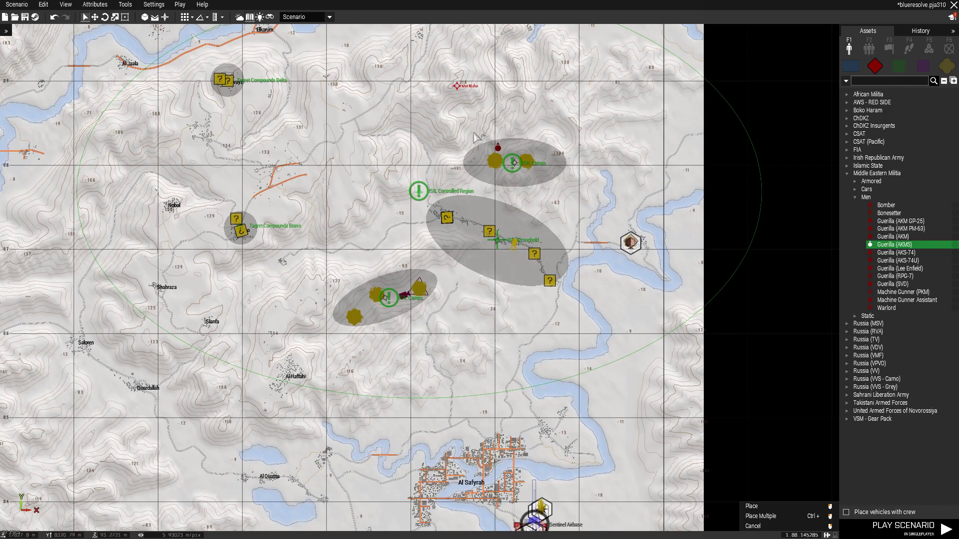
pyautogui.scroll(1, 507, 285)
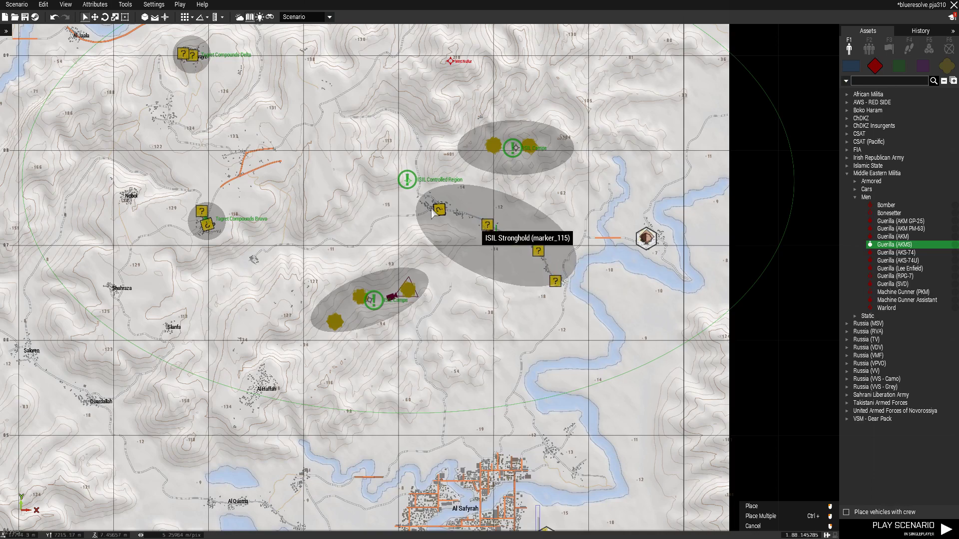
pyautogui.scroll(-2, 340, 199)
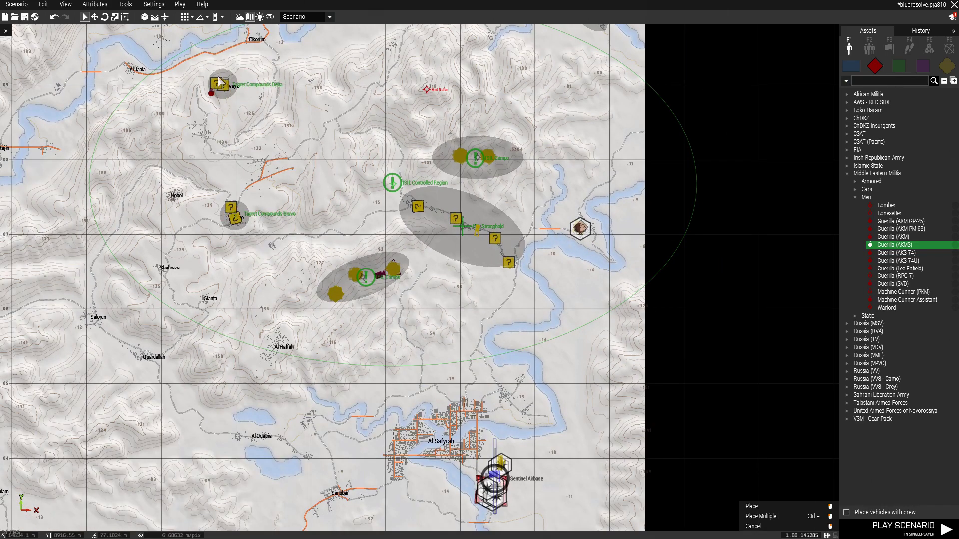
pyautogui.scroll(-1, 386, 109)
pyautogui.moveTo(506, 95); pyautogui.dragTo(474, 192, button='right')
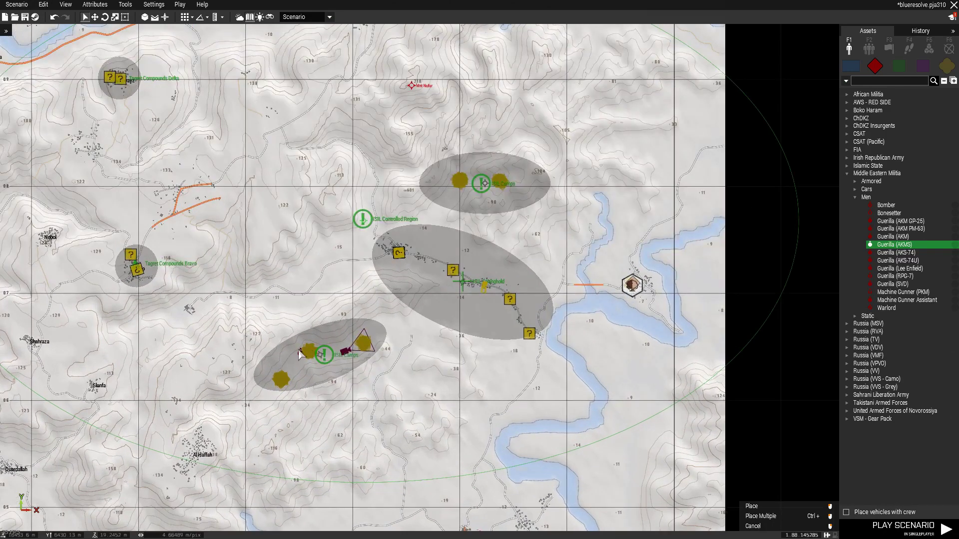
pyautogui.scroll(-2, 162, 287)
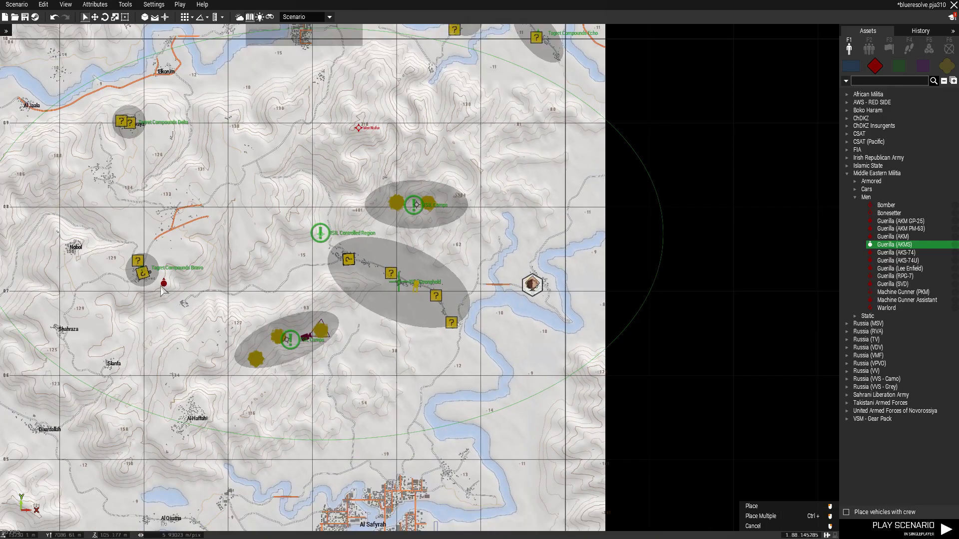
pyautogui.moveTo(255, 178); pyautogui.dragTo(216, 282, button='right')
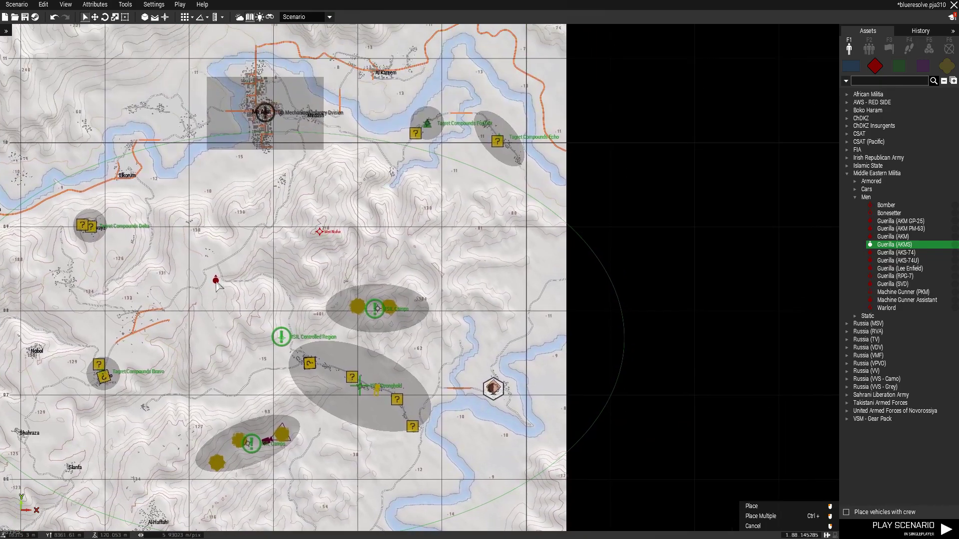
pyautogui.scroll(-2, 408, 191)
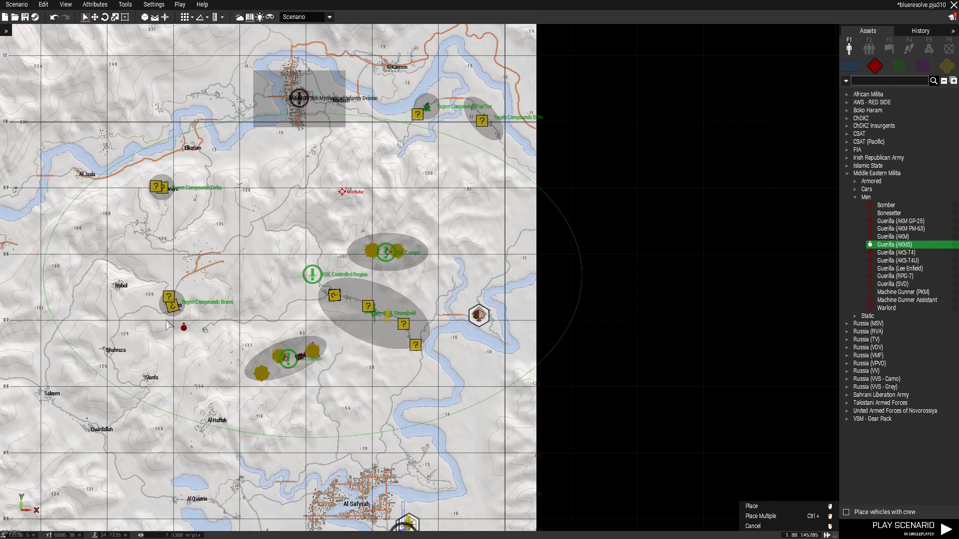
pyautogui.scroll(3, 394, 297)
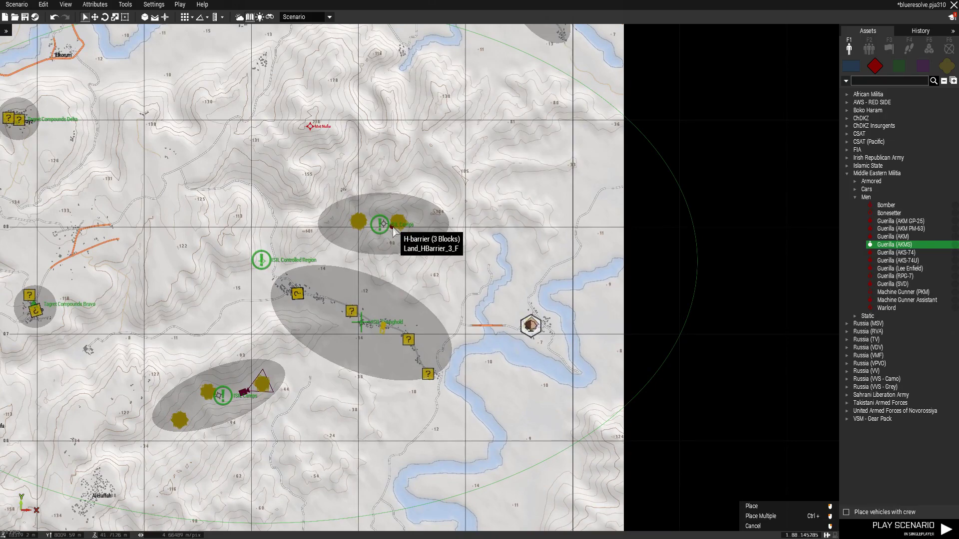
pyautogui.scroll(3, 393, 231)
pyautogui.scroll(-3, 418, 225)
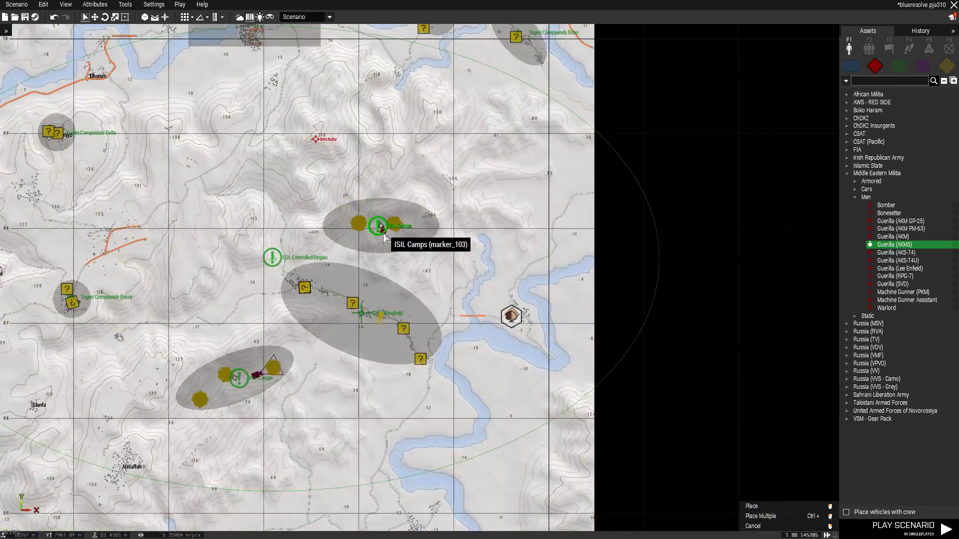
pyautogui.moveTo(198, 184); pyautogui.dragTo(286, 232, button='right')
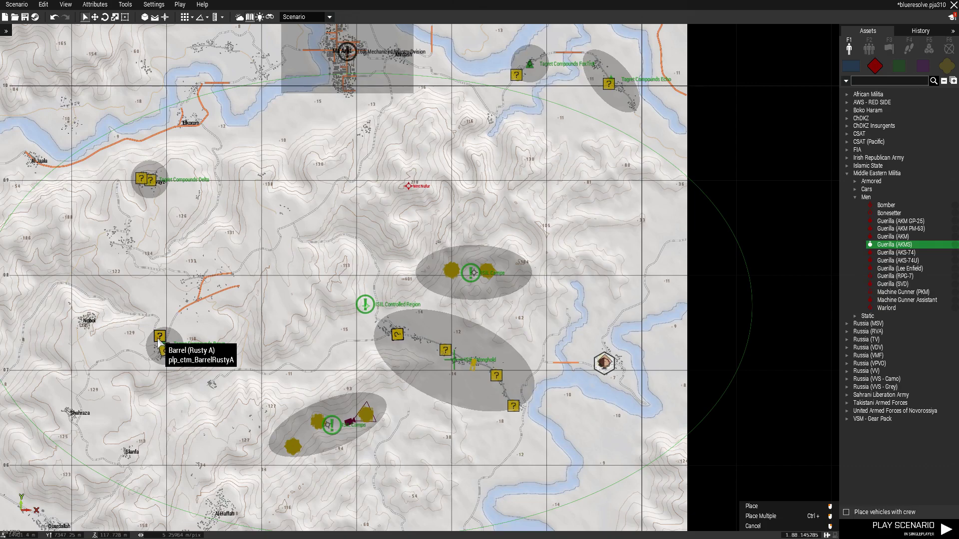
pyautogui.scroll(2, 168, 199)
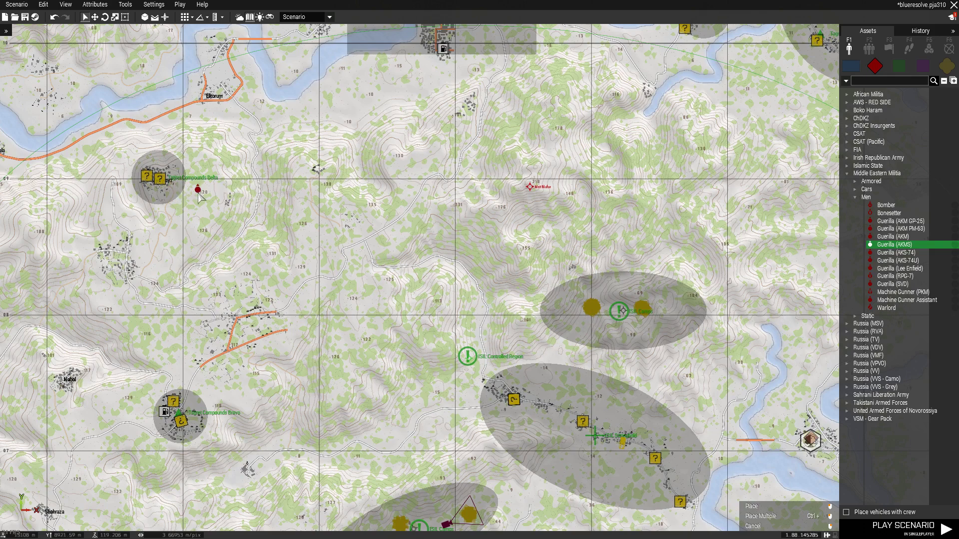
pyautogui.scroll(-3, 298, 198)
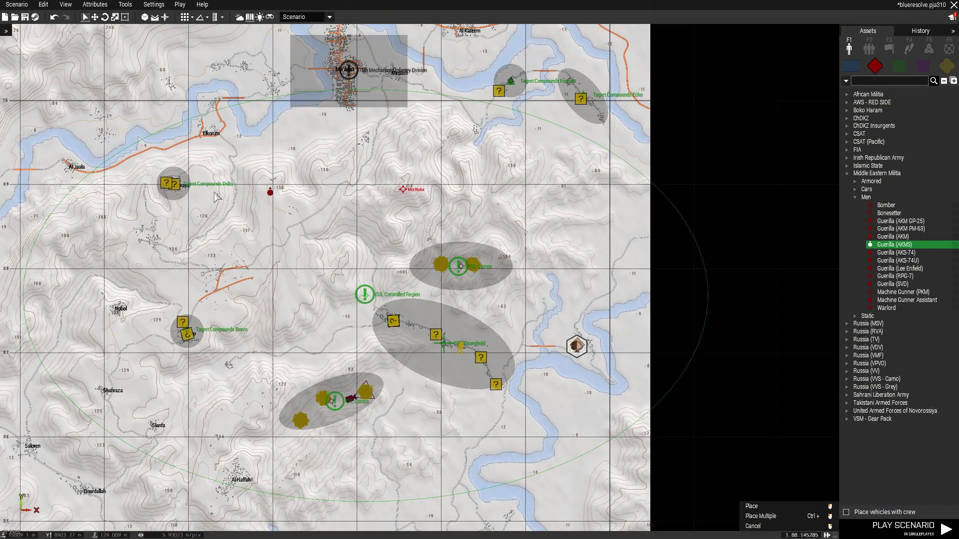
pyautogui.moveTo(234, 192); pyautogui.dragTo(108, 201, button='right')
pyautogui.moveTo(296, 198); pyautogui.dragTo(348, 149, button='right')
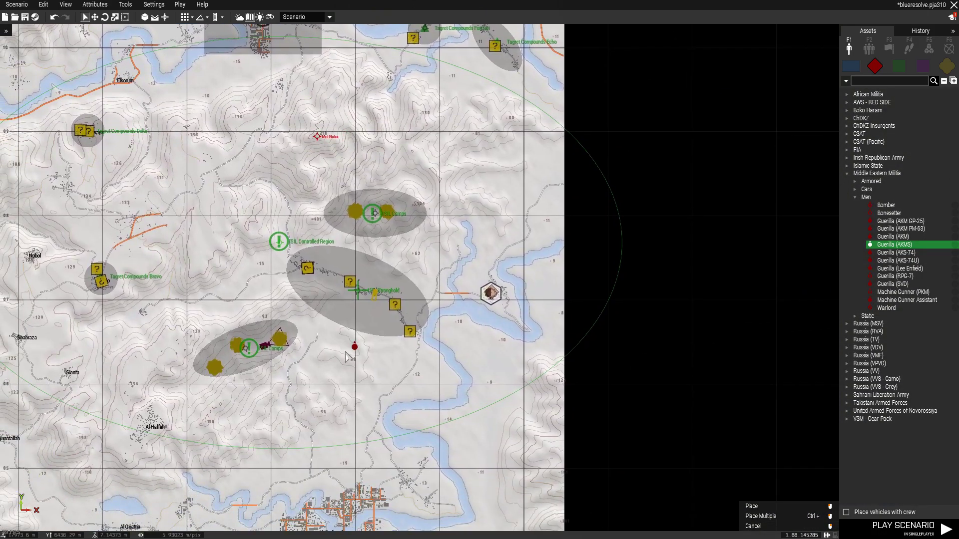
# Place the Guerilla (AKMS) on the rooftop platform of the rusty cargo building in the ISIL camp.
pyautogui.press('m')
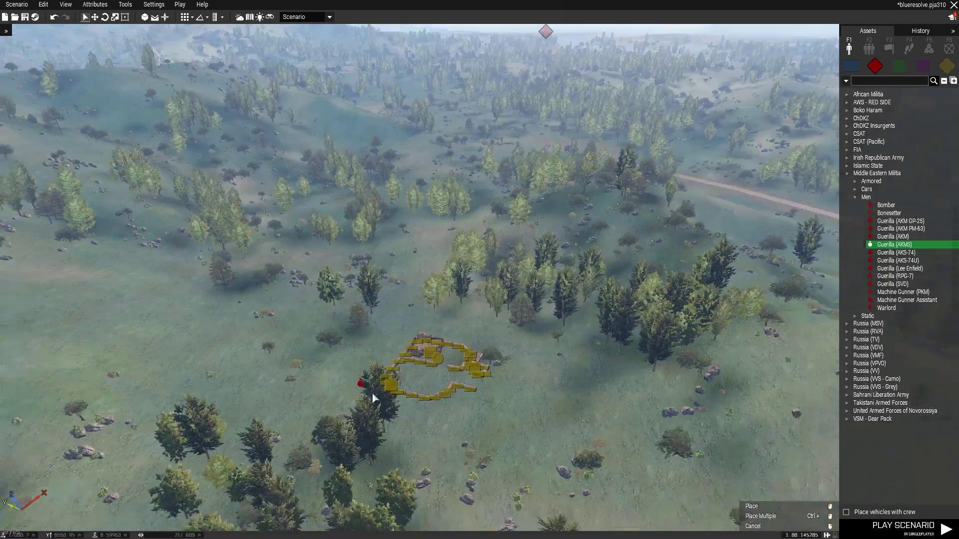
pyautogui.scroll(6, 445, 410)
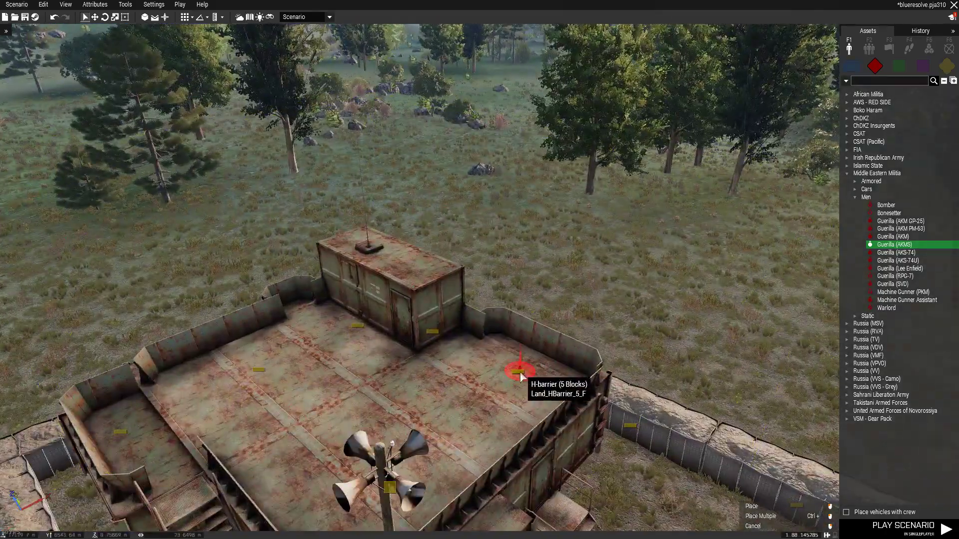
pyautogui.click(520, 369)
# Place a Guerilla (AKS-74) inside the rusty military cargo post of the ISIL camp.
pyautogui.click(899, 269)
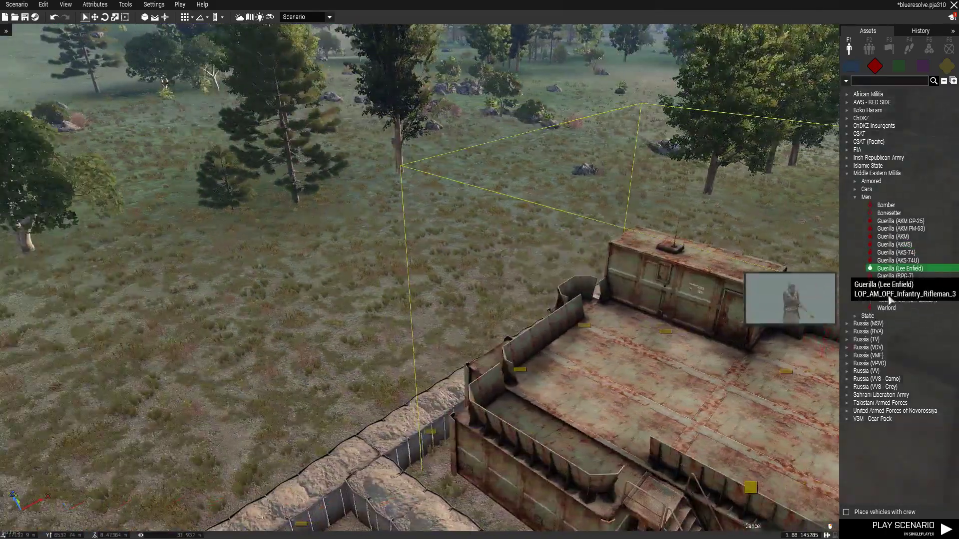
pyautogui.press('s')
pyautogui.click(902, 253)
pyautogui.press('a')
pyautogui.scroll(6, 418, 350)
pyautogui.click(367, 282)
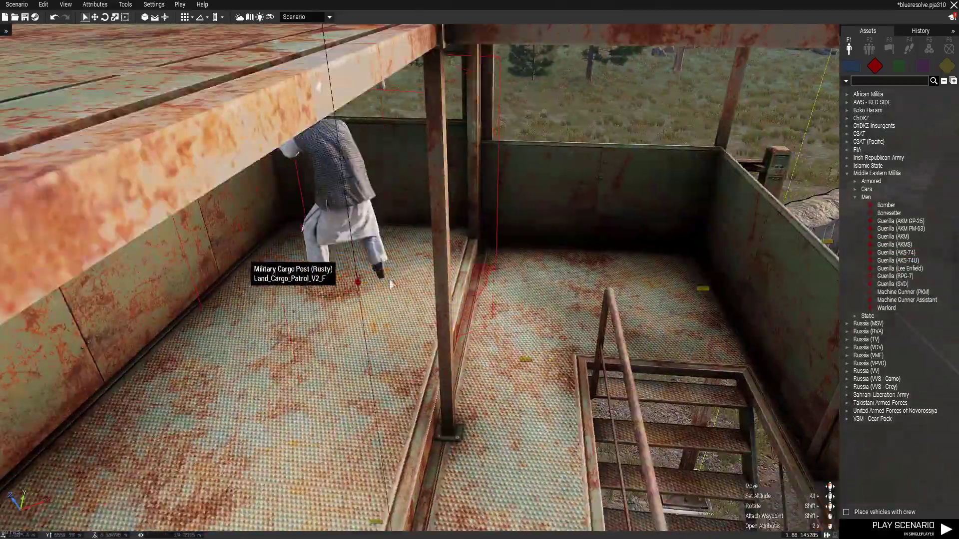
# Place a Guerilla (AKS-74U) inside the corner of the H-barrier wall of the ISIL camp.
pyautogui.press('s')
pyautogui.press('d')
pyautogui.click(913, 260)
pyautogui.scroll(-5, 468, 262)
pyautogui.press('d')
pyautogui.moveTo(538, 286); pyautogui.dragTo(373, 309, button='right')
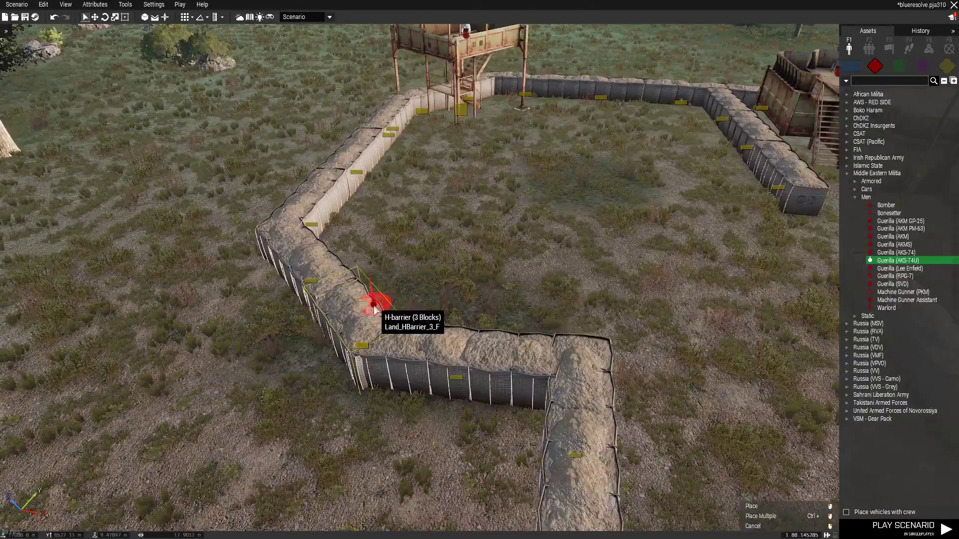
pyautogui.press('s')
pyautogui.press('d')
# Place another Guerilla (AKS-74U) on the floor of the second rusty military cargo post, beside the tree.
pyautogui.click(897, 261)
pyautogui.scroll(6, 397, 254)
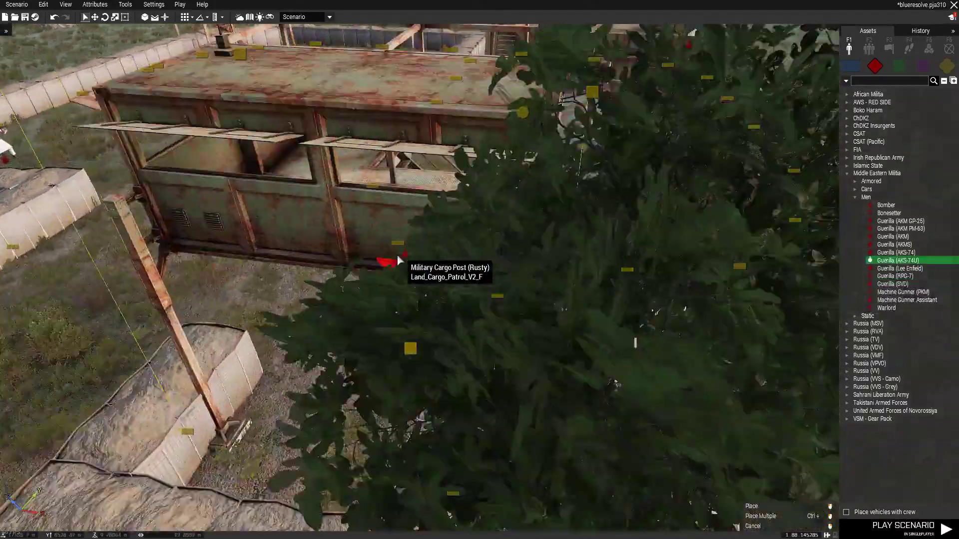
pyautogui.press('a')
pyautogui.scroll(4, 380, 332)
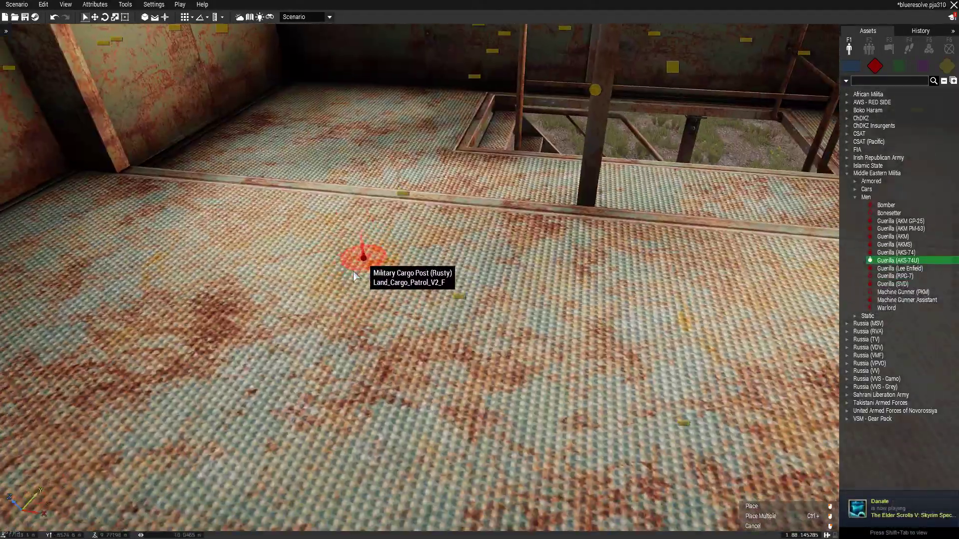
pyautogui.click(349, 280)
pyautogui.scroll(-8, 394, 307)
# Place a Guerilla (AKS-74) inside the rusty Military Cargo HQ.
pyautogui.click(896, 252)
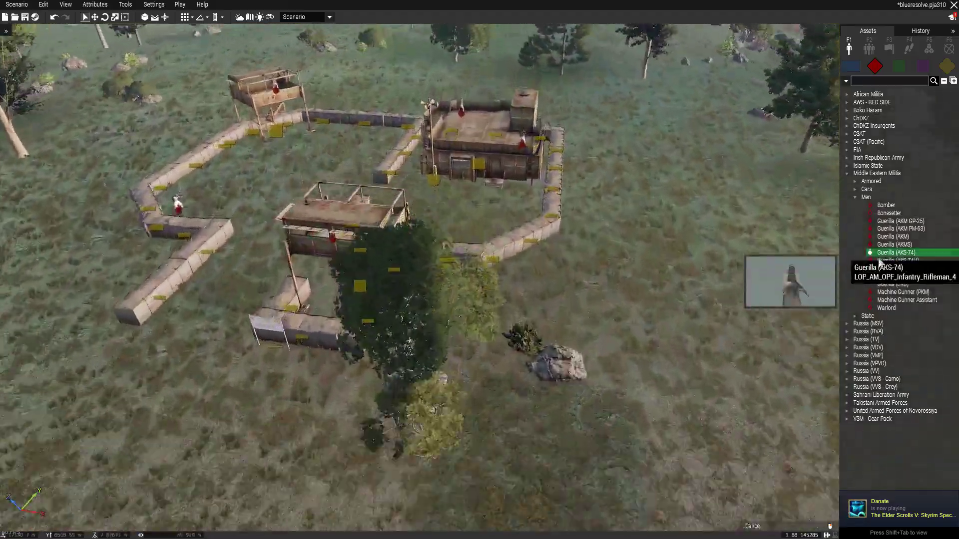
pyautogui.scroll(8, 542, 319)
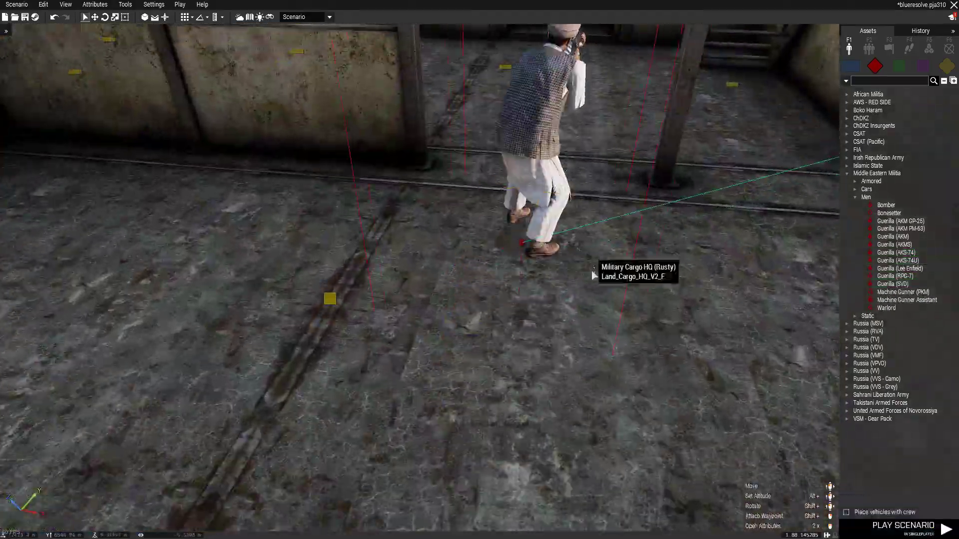
pyautogui.scroll(-8, 593, 274)
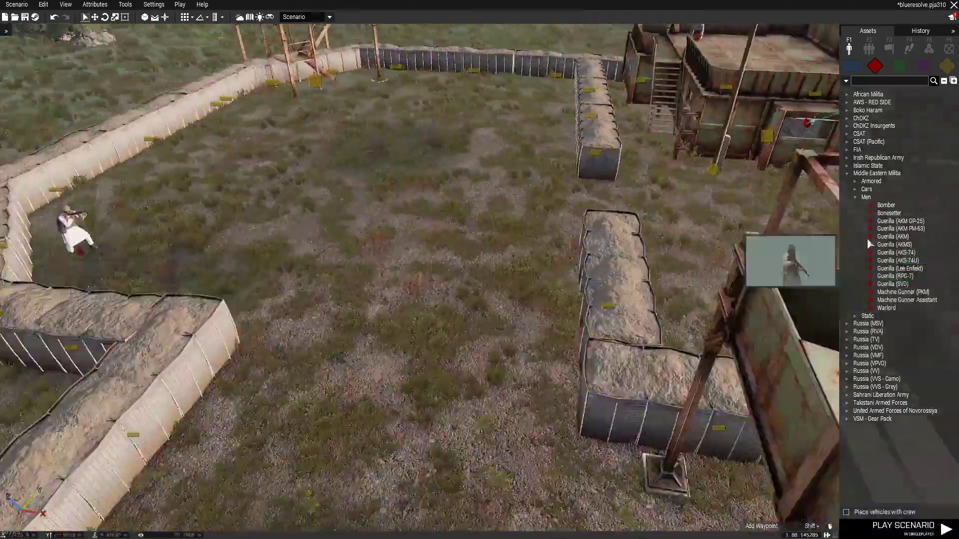
# Place a Guerilla (AKS-74U) in the camp's open yard and another in the entrance gap between the H-barrier walls.
pyautogui.click(897, 260)
pyautogui.scroll(3, 520, 310)
pyautogui.scroll(3, 476, 340)
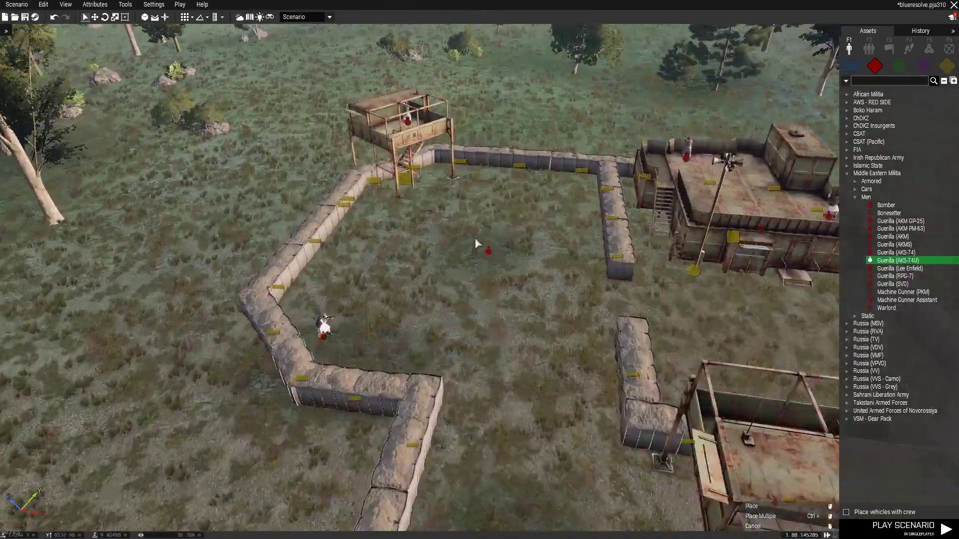
pyautogui.click(473, 228)
pyautogui.press('s')
pyautogui.click(889, 261)
pyautogui.press('d')
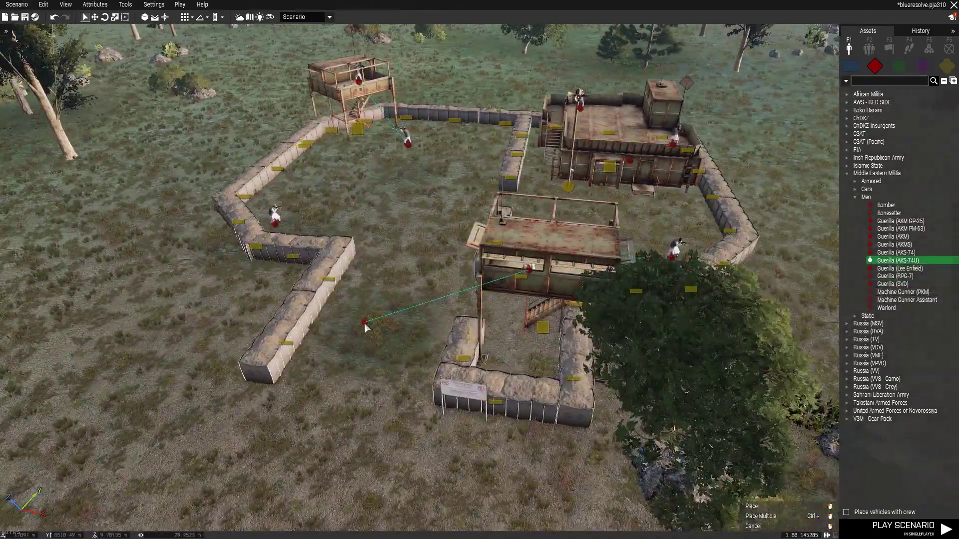
pyautogui.scroll(-5, 259, 376)
# Go to the next ISIL camp and place a Guerilla (Lee Enfield) and a Guerilla (RPG-7) on the rusty cargo HQ's roof.
pyautogui.press('m')
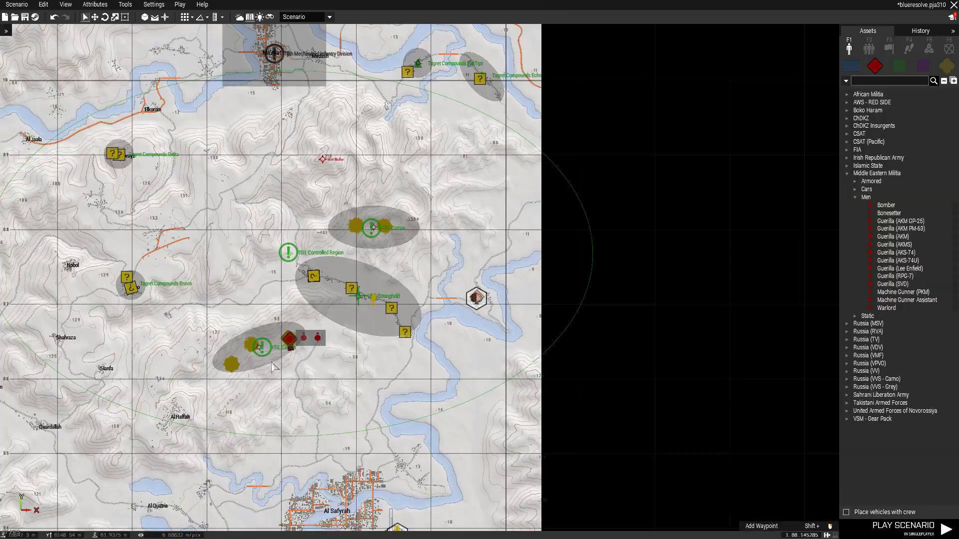
pyautogui.press('m')
pyautogui.click(899, 268)
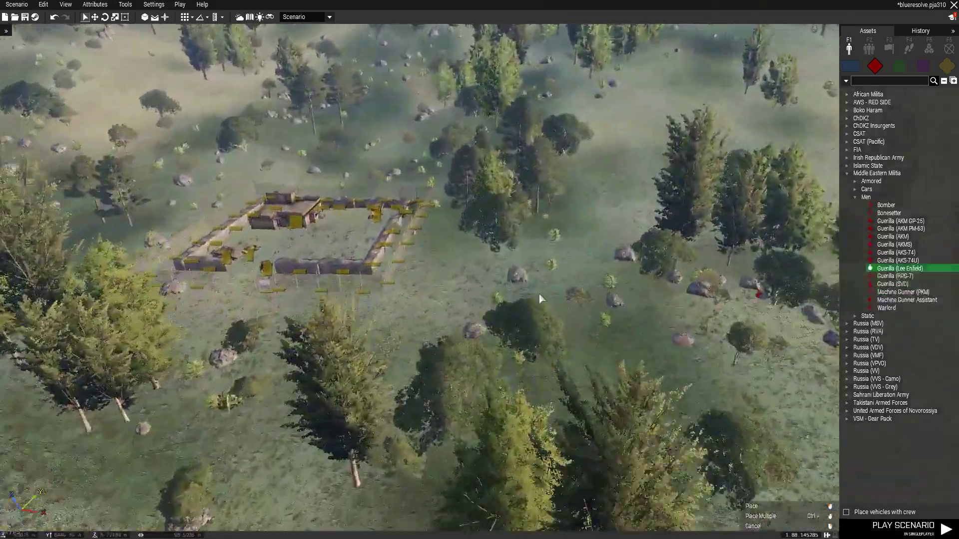
pyautogui.scroll(6, 322, 316)
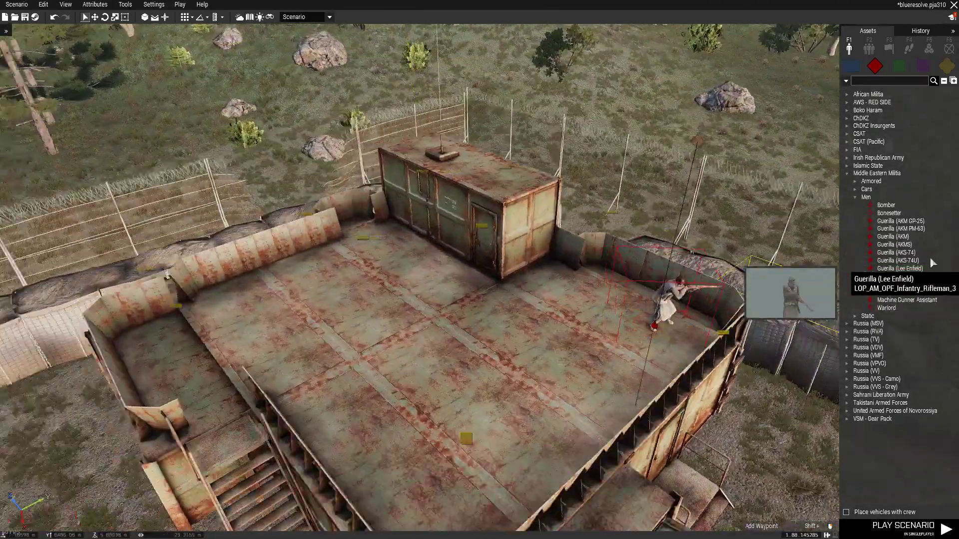
pyautogui.click(893, 276)
pyautogui.click(439, 302)
pyautogui.press('a')
pyautogui.press('s')
# Place a Guerilla (AKM) behind the vehicle wrecks along the barrier wall and a Guerilla (AKS-74U) in the yard's opposite corner.
pyautogui.click(892, 237)
pyautogui.click(371, 269)
pyautogui.press('d')
pyautogui.press('s')
pyautogui.click(890, 261)
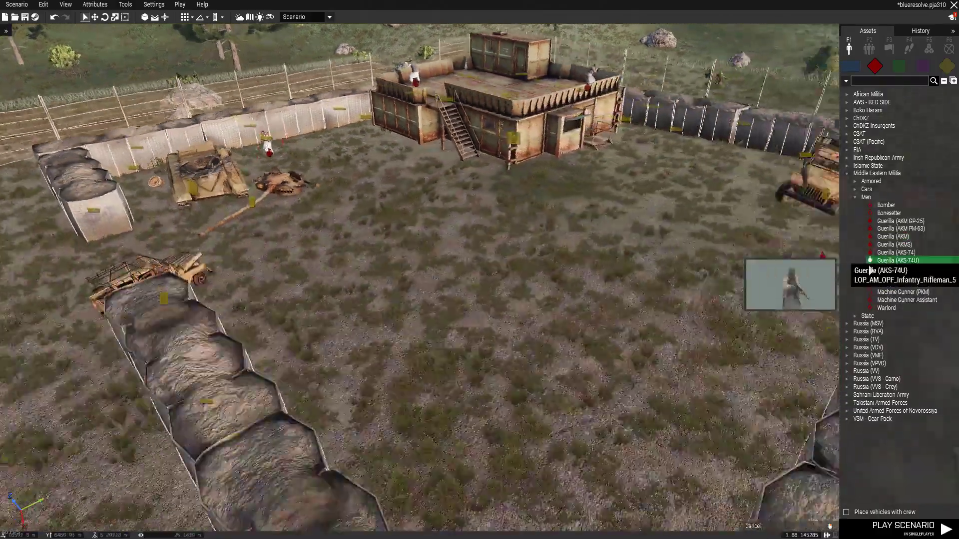
pyautogui.press('w')
pyautogui.press('a')
# Place a Guerilla (AKMS) inside the rusty Military Cargo HQ and a Guerilla (AKS-74) beside the rusty truck.
pyautogui.click(888, 245)
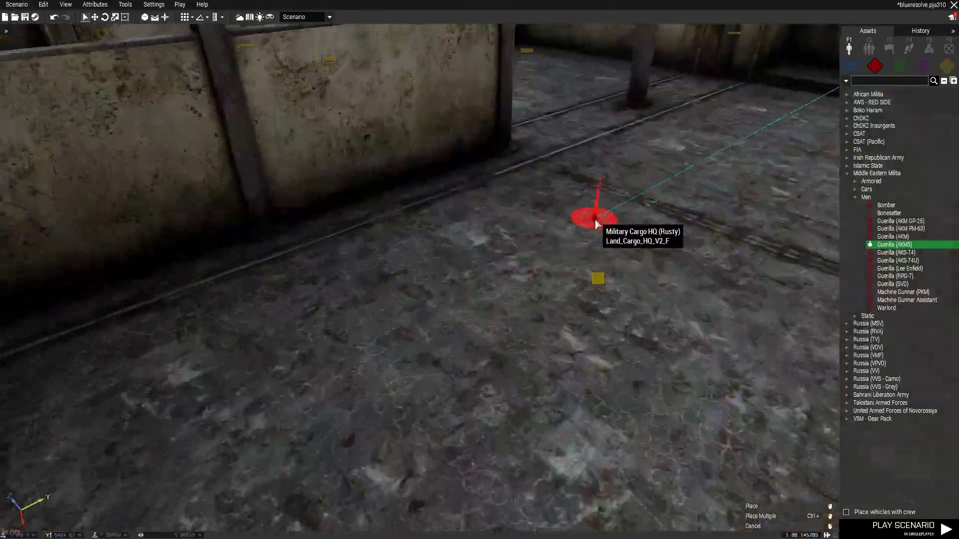
pyautogui.click(596, 223)
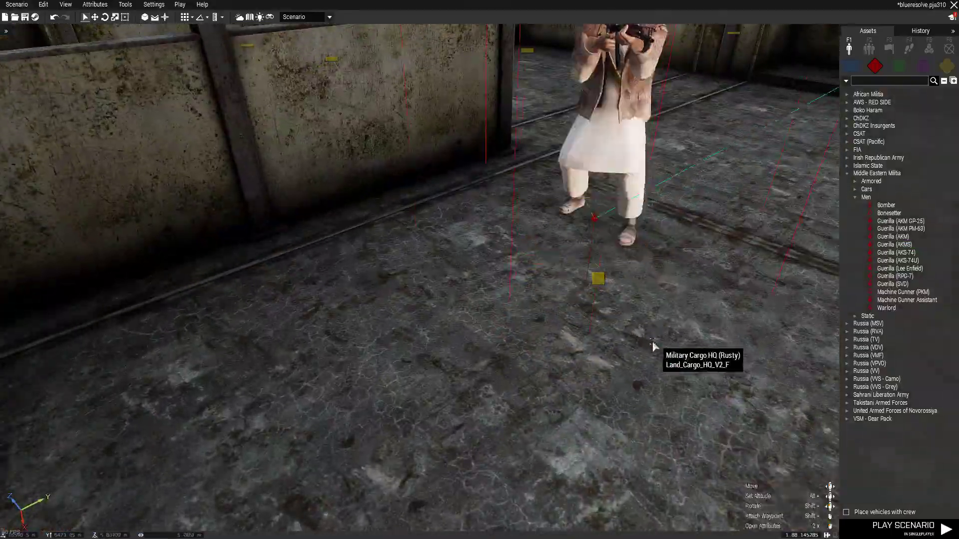
pyautogui.press('s')
pyautogui.click(896, 252)
pyautogui.press('w')
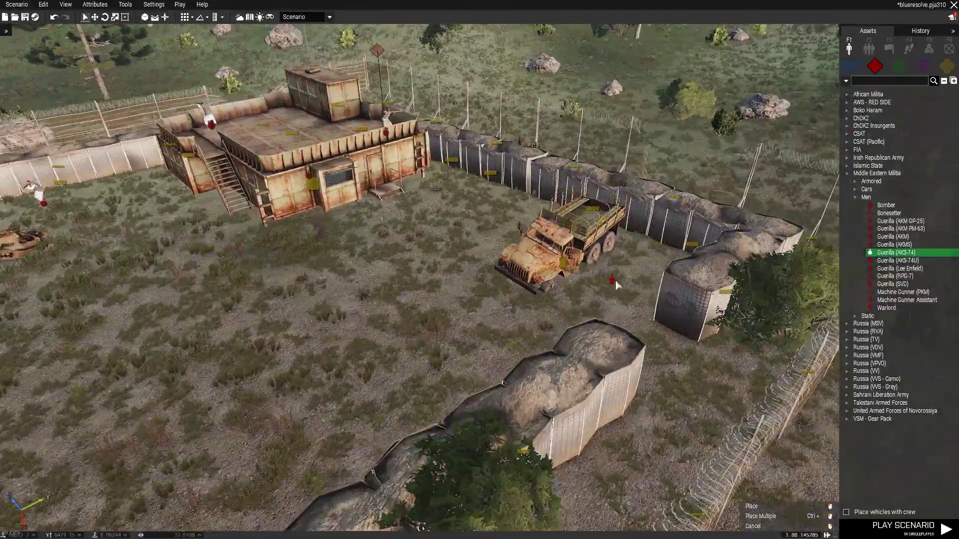
pyautogui.click(629, 302)
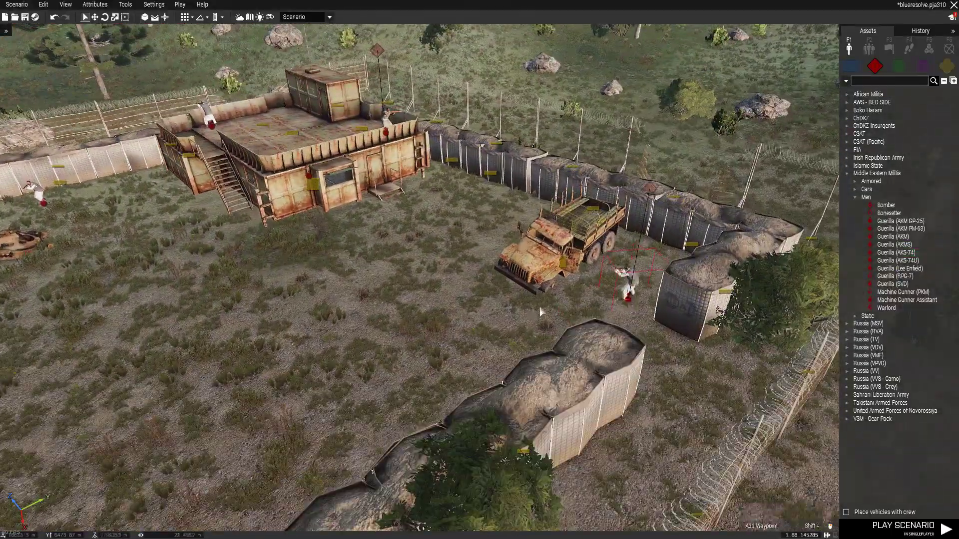
# Delete the Empty (respawn_west) marker from the scenario's entities.
pyautogui.click(5, 33)
pyautogui.moveTo(116, 119); pyautogui.dragTo(95, 270)
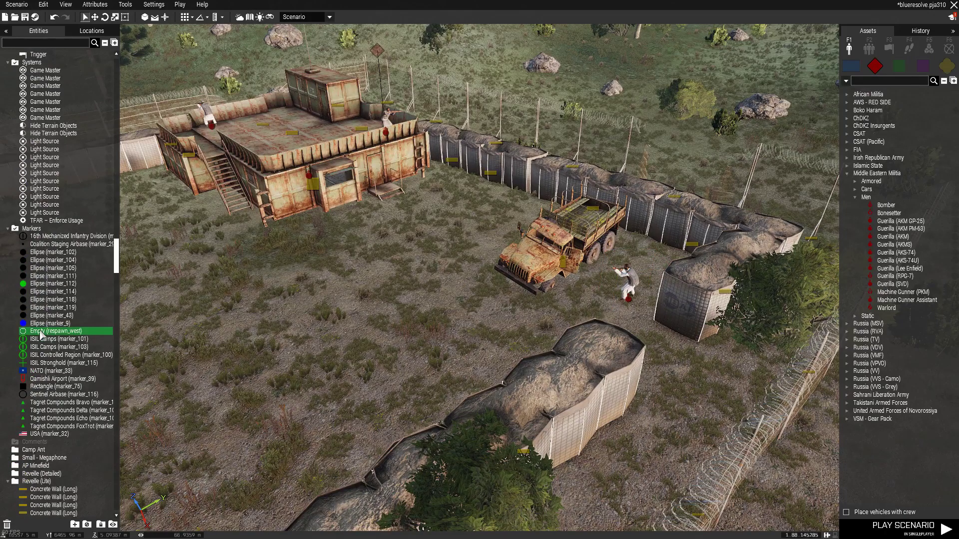
pyautogui.press('Delete')
# Place a Guerilla (AKM) in the open yard in front of the rusty cargo HQ.
pyautogui.click(893, 237)
pyautogui.scroll(-5, 480, 280)
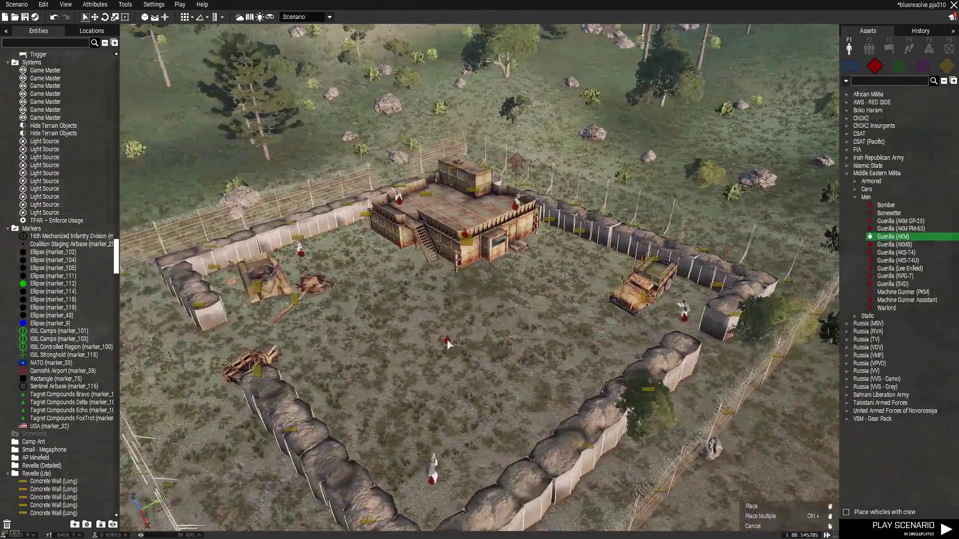
pyautogui.click(565, 320)
pyautogui.scroll(-3, 541, 380)
pyautogui.scroll(4, 421, 342)
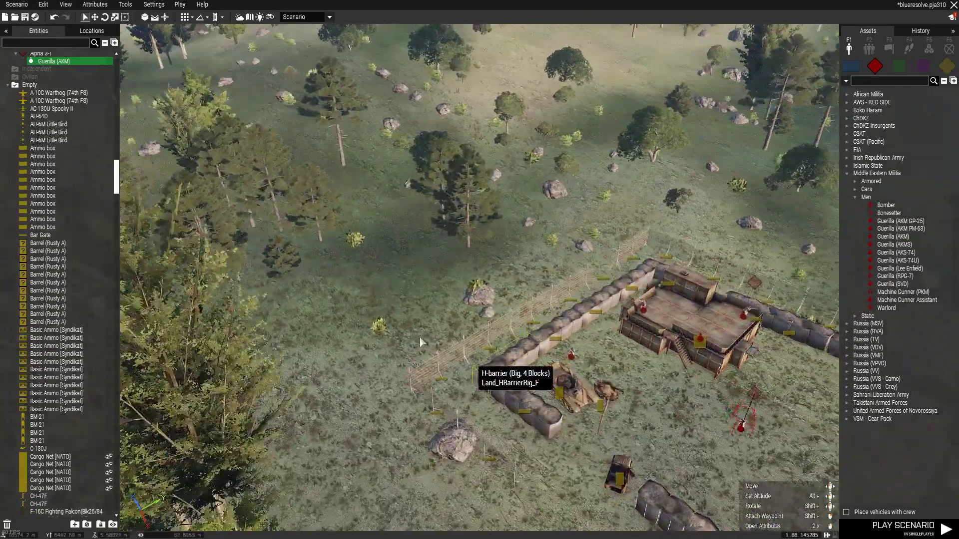
# Go to the westernmost camp of the southern ISIL Camps area and place a Guerilla (AKS-74U) behind the H-barrier near the rocks.
pyautogui.press('m')
pyautogui.scroll(5, 276, 353)
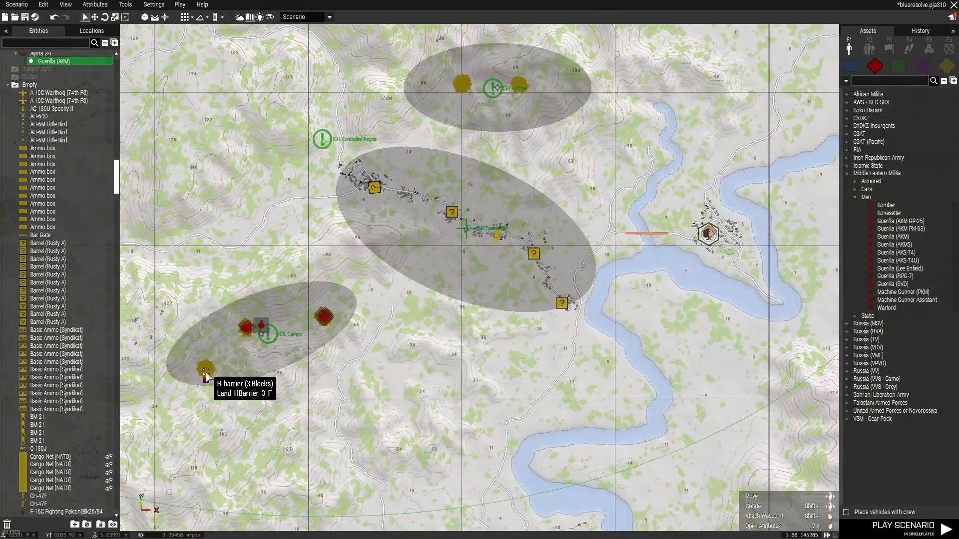
pyautogui.press('m')
pyautogui.click(894, 260)
pyautogui.scroll(8, 608, 301)
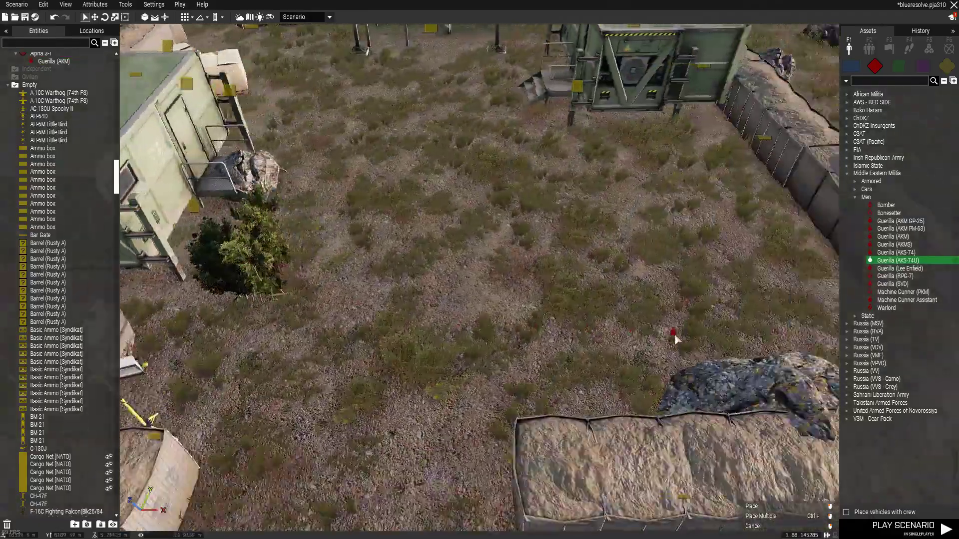
pyautogui.click(675, 340)
# Rotate the double portable lights beside the water tank to face the camp's yard.
pyautogui.scroll(-5, 675, 339)
pyautogui.scroll(4, 549, 249)
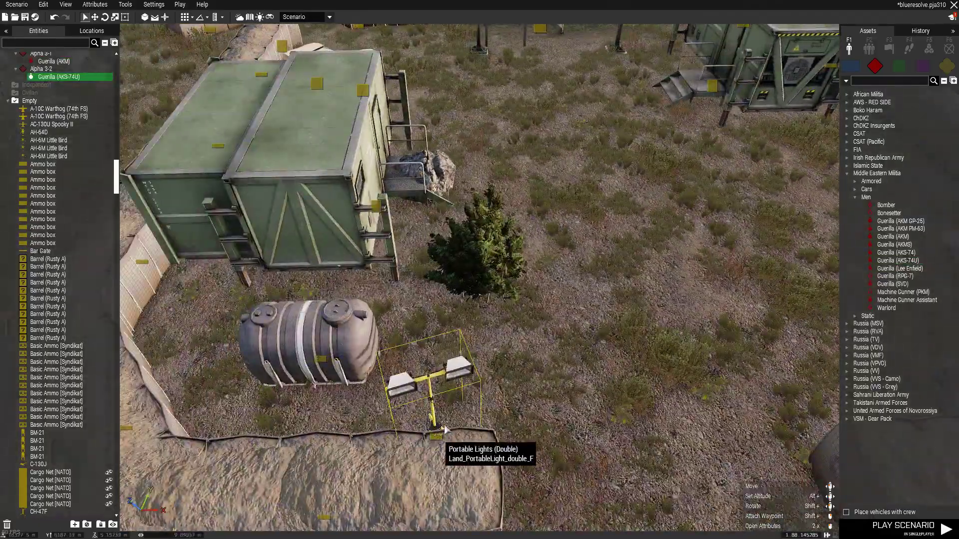
pyautogui.keyDown('shift'); pyautogui.moveTo(444, 429); pyautogui.dragTo(336, 501); pyautogui.keyUp('shift')
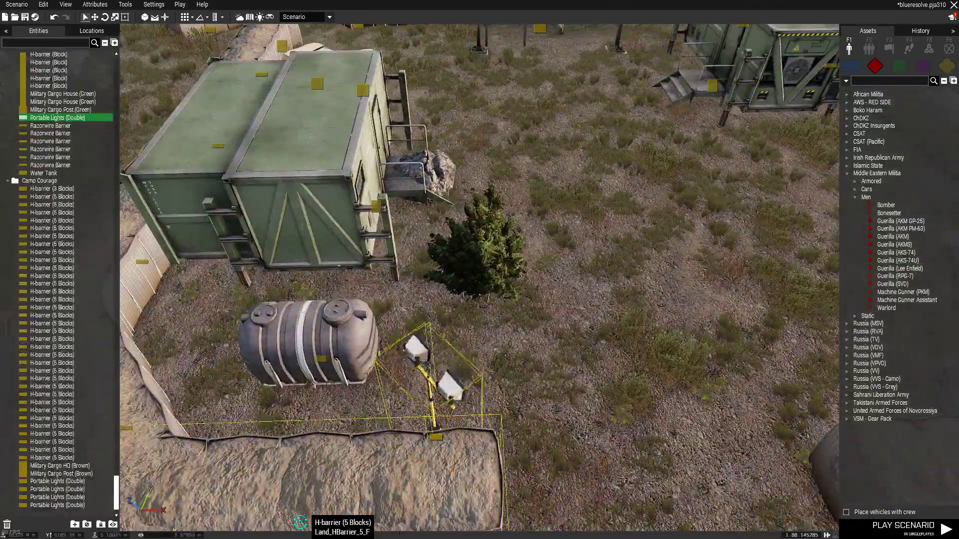
pyautogui.press('s')
# Place a Guerilla (AKS-74) outside the camp wall, between the H-barrier and the detached barrier segment.
pyautogui.click(895, 253)
pyautogui.scroll(-5, 564, 324)
pyautogui.click(471, 304)
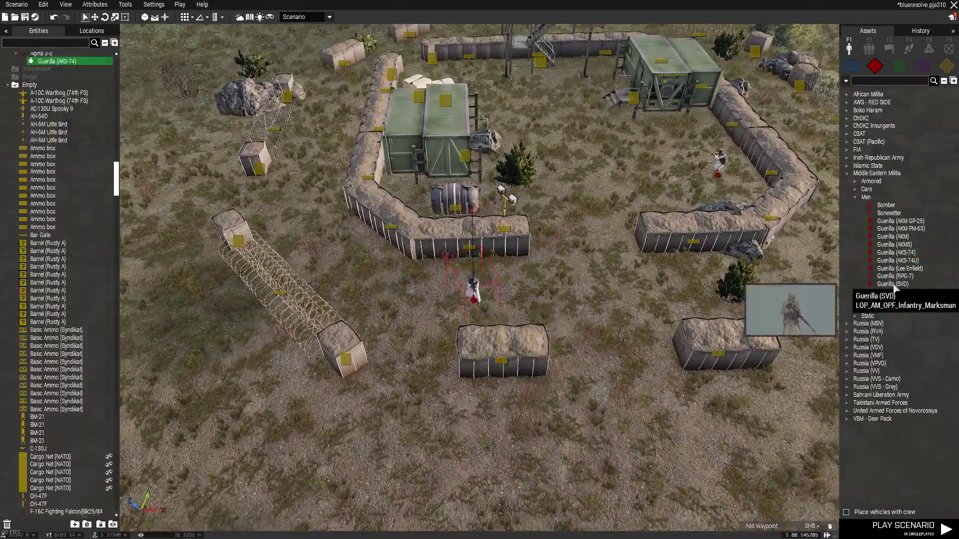
# Place a Guerilla (AKS-74U) inside the green Military Cargo House beside the cargo post.
pyautogui.click(893, 260)
pyautogui.scroll(8, 619, 283)
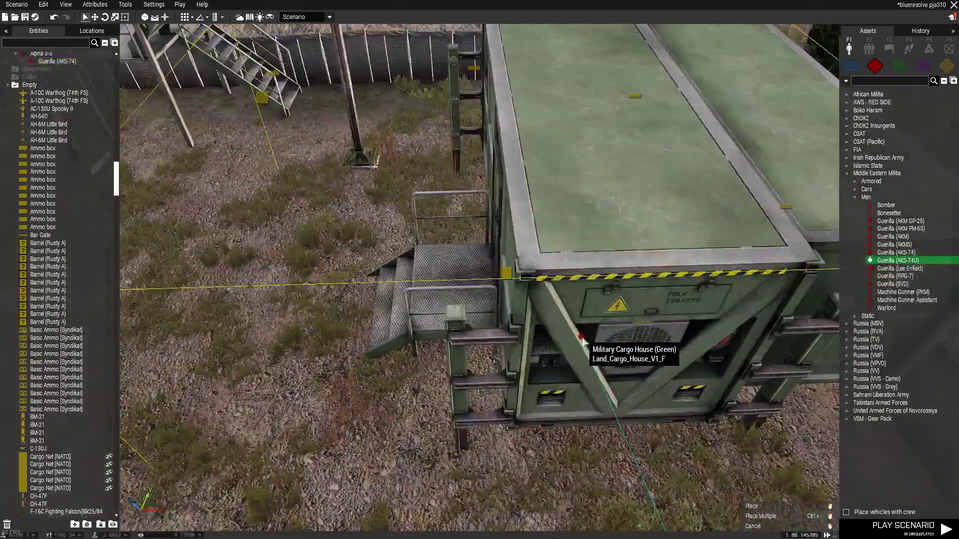
pyautogui.scroll(5, 589, 320)
pyautogui.click(666, 238)
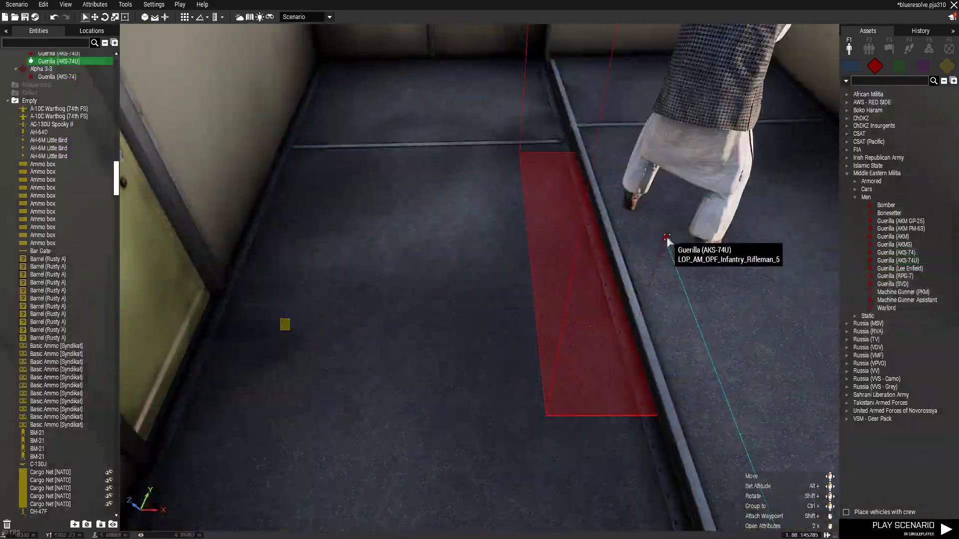
# Place a Guerilla (AKMS) on the raised platform of the green military cargo post.
pyautogui.scroll(-5, 682, 275)
pyautogui.click(894, 244)
pyautogui.scroll(4, 631, 232)
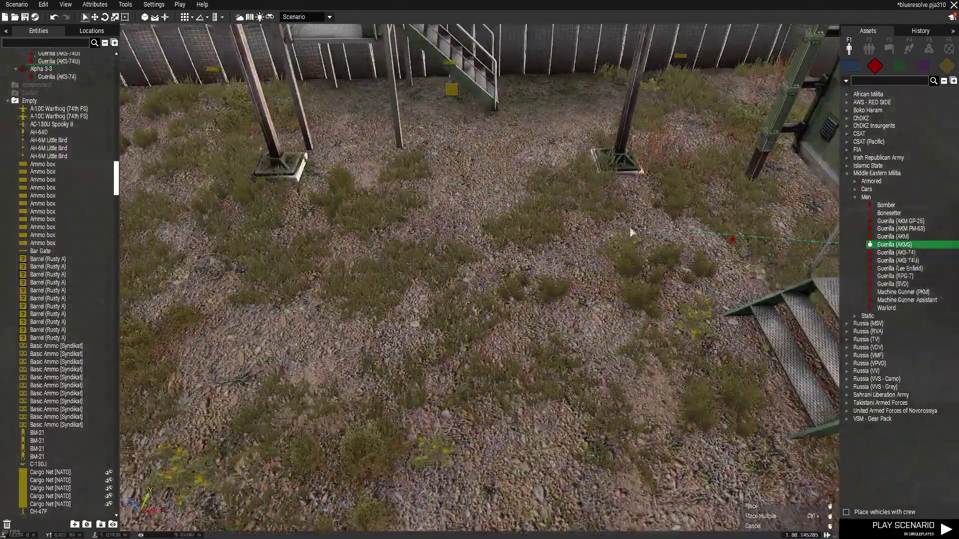
pyautogui.scroll(-4, 630, 232)
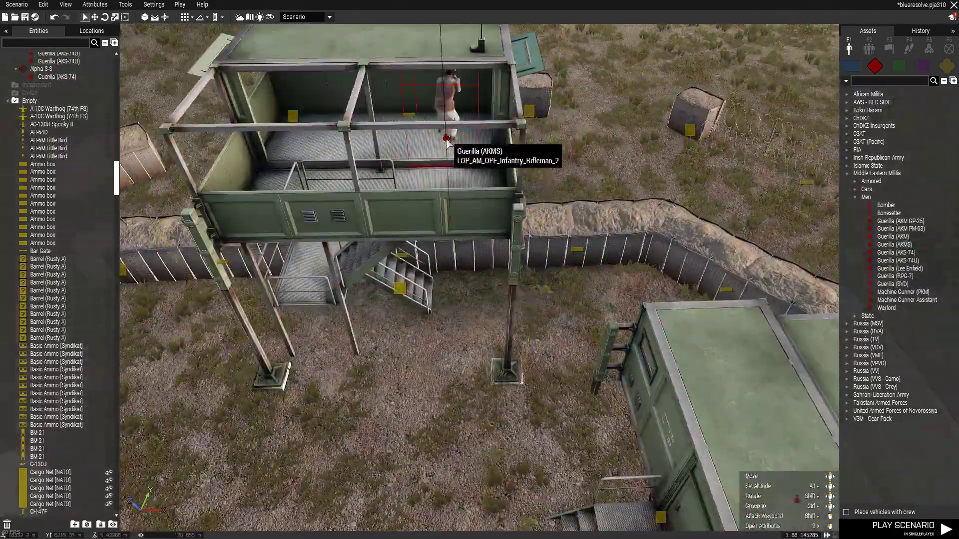
pyautogui.click(447, 142)
# Place a Guerilla (AKMS) inside the other green Military Cargo House, next to the water tank.
pyautogui.click(894, 245)
pyautogui.scroll(8, 454, 238)
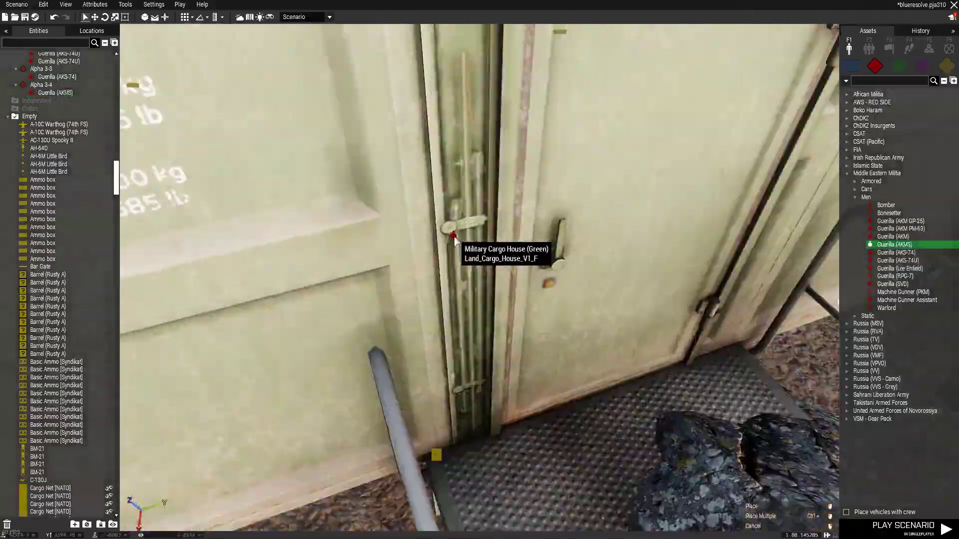
pyautogui.click(479, 235)
pyautogui.scroll(-8, 549, 300)
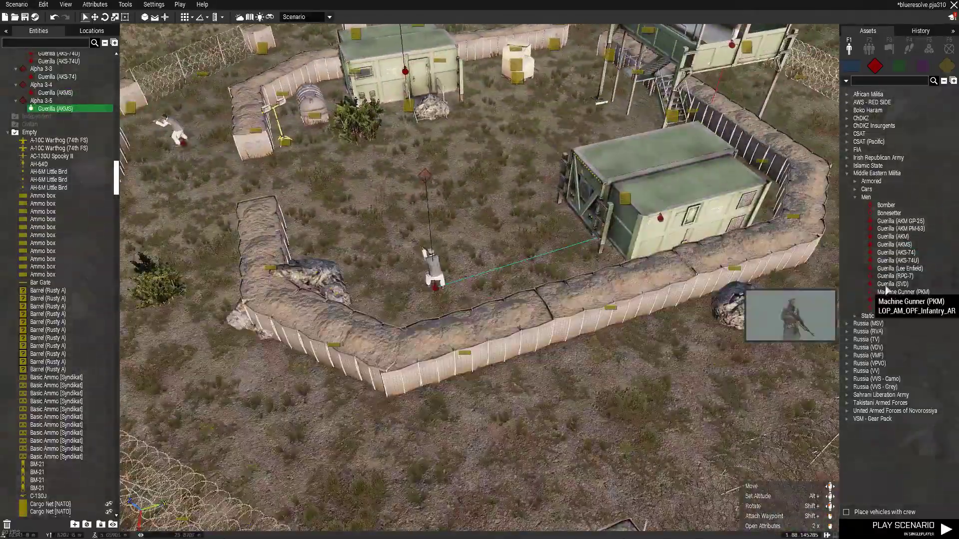
# Place a Guerilla (AKS-74) behind the detached H-barrier outside the camp wall and turn him to face outward.
pyautogui.click(894, 252)
pyautogui.scroll(6, 464, 252)
pyautogui.click(615, 271)
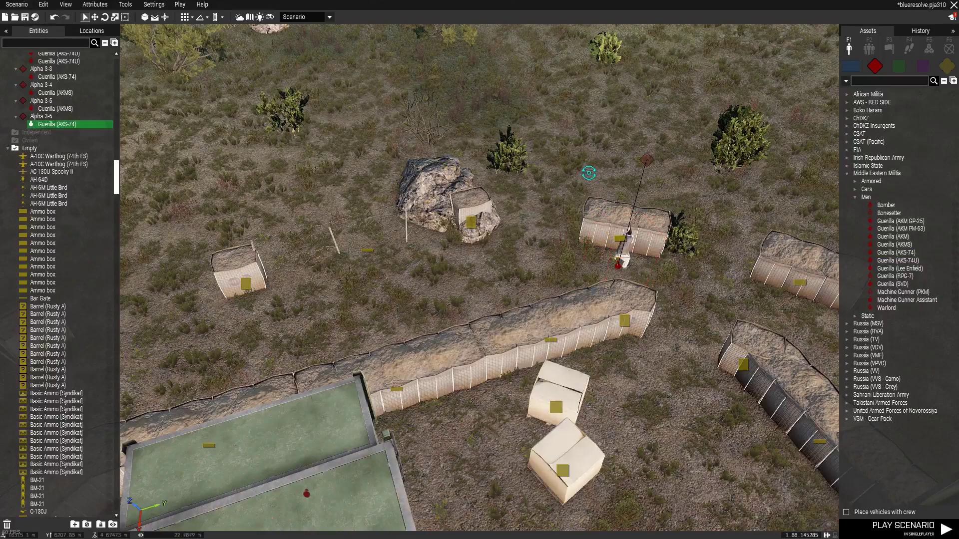
pyautogui.click(525, 151)
pyautogui.scroll(-10, 488, 227)
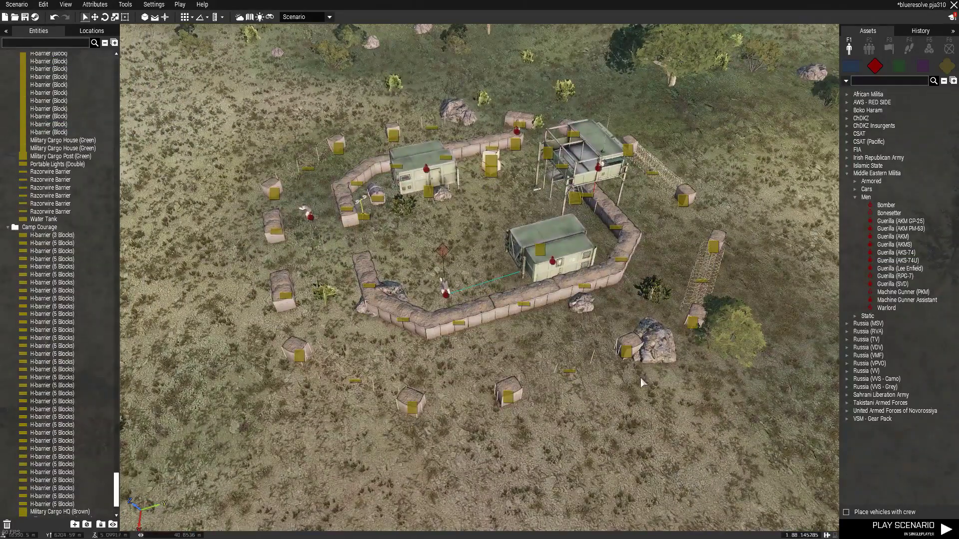
# Place a Guerilla (AKS-74U) outside the curved H-barrier wall and another in the yard between the green cargo houses.
pyautogui.click(897, 260)
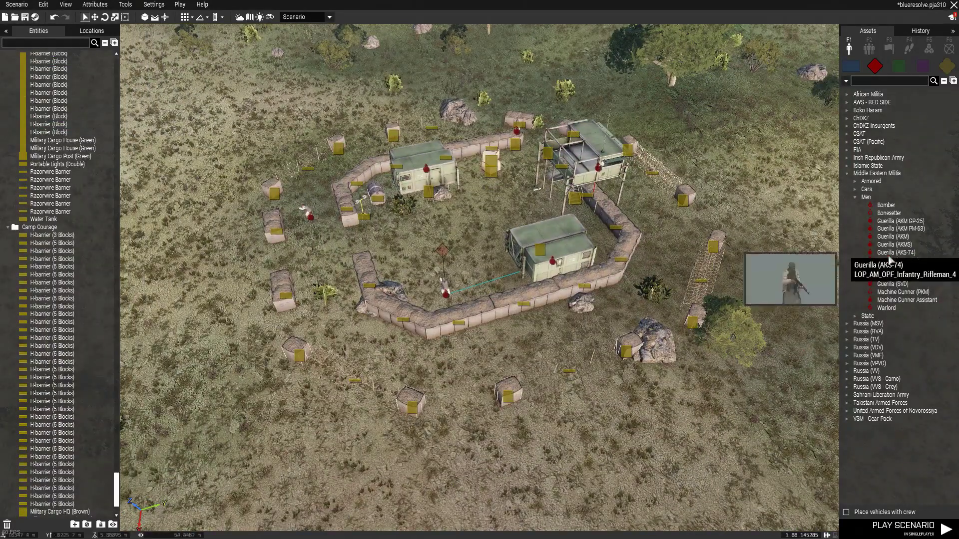
pyautogui.press('a')
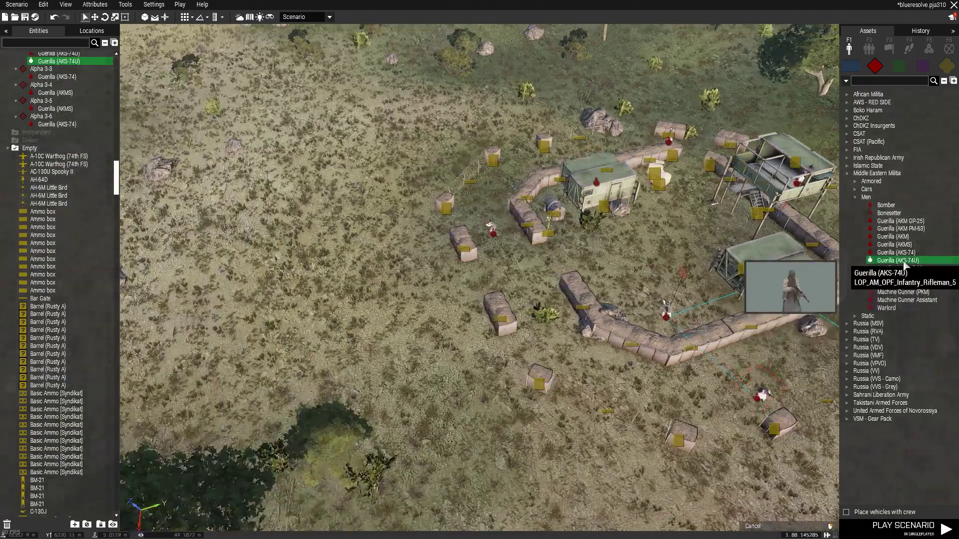
pyautogui.press('w')
pyautogui.click(901, 261)
pyautogui.press('d')
pyautogui.click(575, 338)
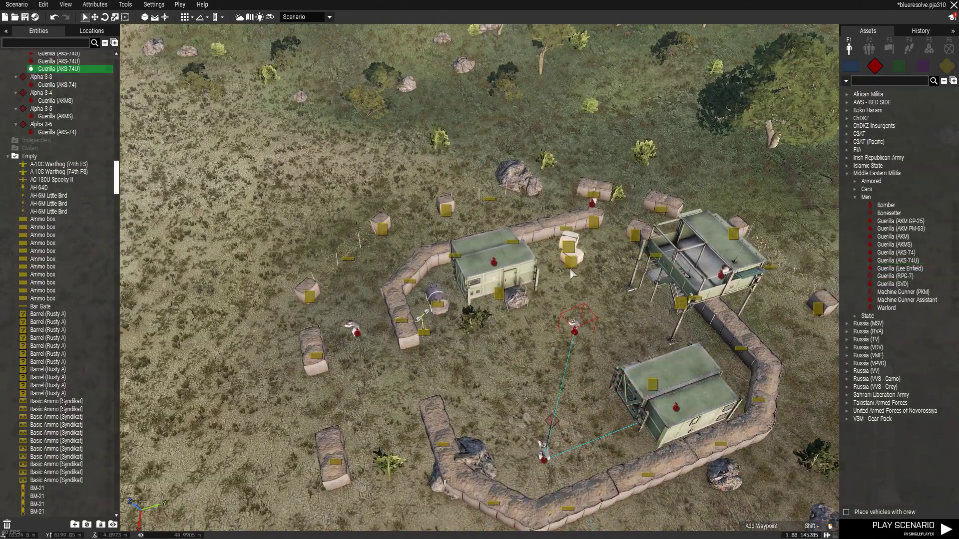
# Place a Guerilla (AKS-74U) between the detached H-barriers outside the camp wall, on the side of the green cargo post.
pyautogui.click(448, 296)
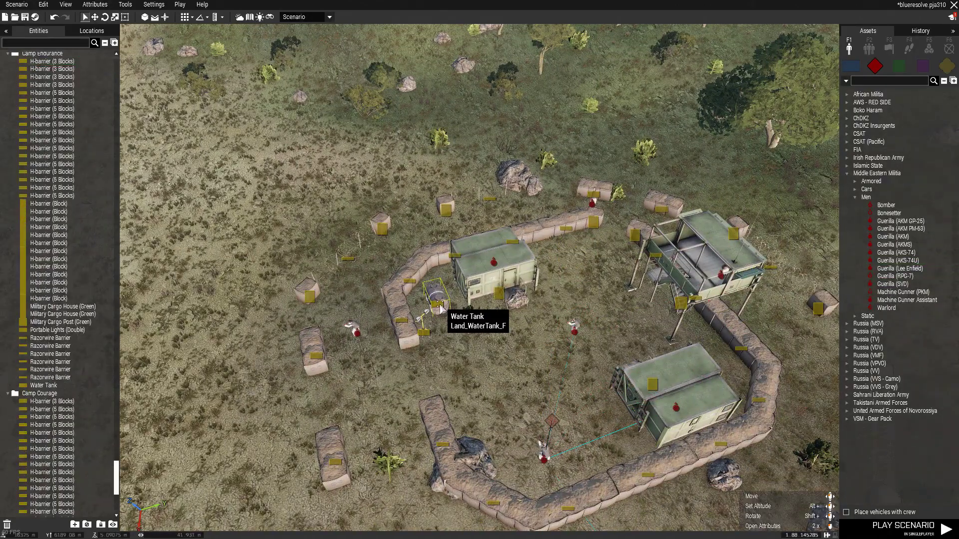
pyautogui.scroll(-3, 500, 388)
pyautogui.press('s')
pyautogui.click(872, 261)
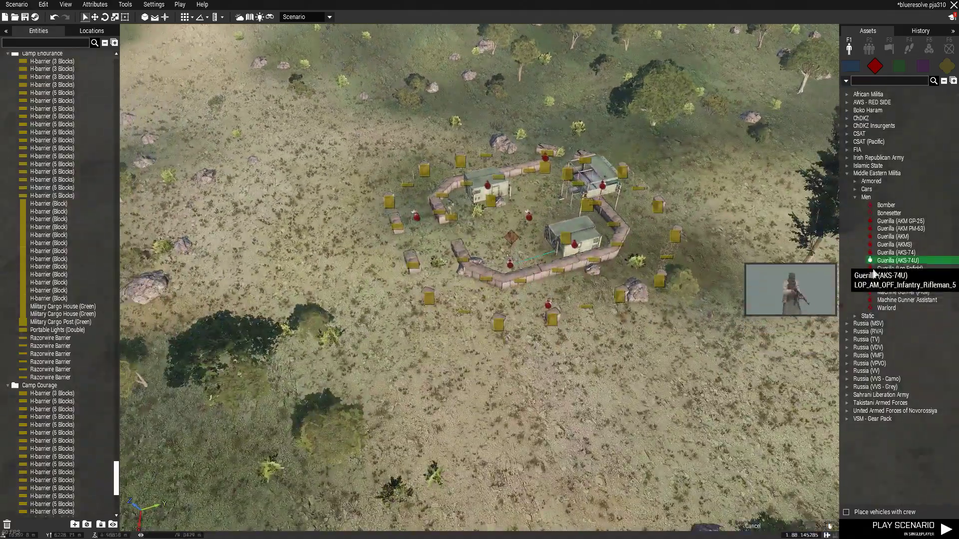
pyautogui.scroll(3, 649, 300)
pyautogui.click(631, 289)
pyautogui.scroll(-5, 700, 257)
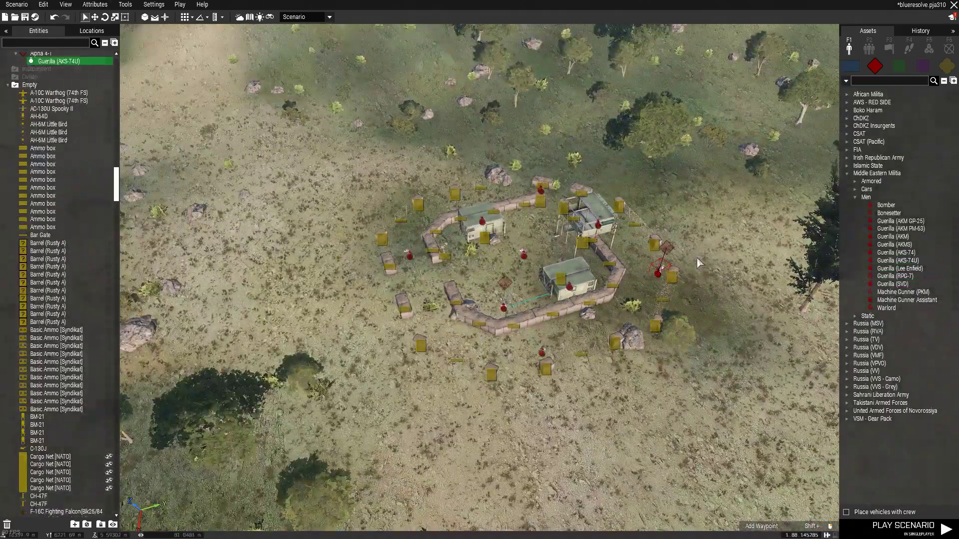
# Go to the ISIL-held village and place a Guerilla (AKS-74U) on a flat roof, behind the parapet corner facing the road.
pyautogui.press('m')
pyautogui.scroll(2, 535, 285)
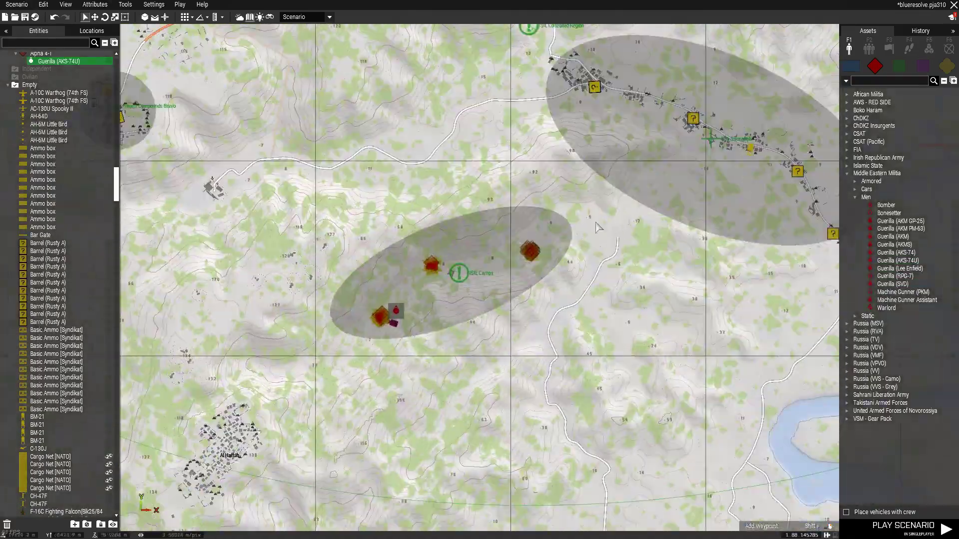
pyautogui.moveTo(598, 228); pyautogui.dragTo(453, 352, button='right')
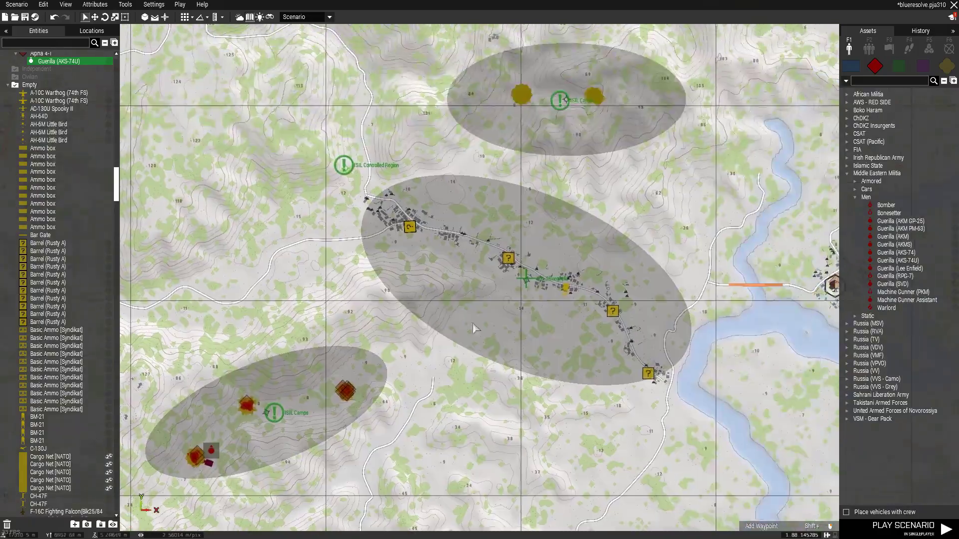
pyautogui.press('m')
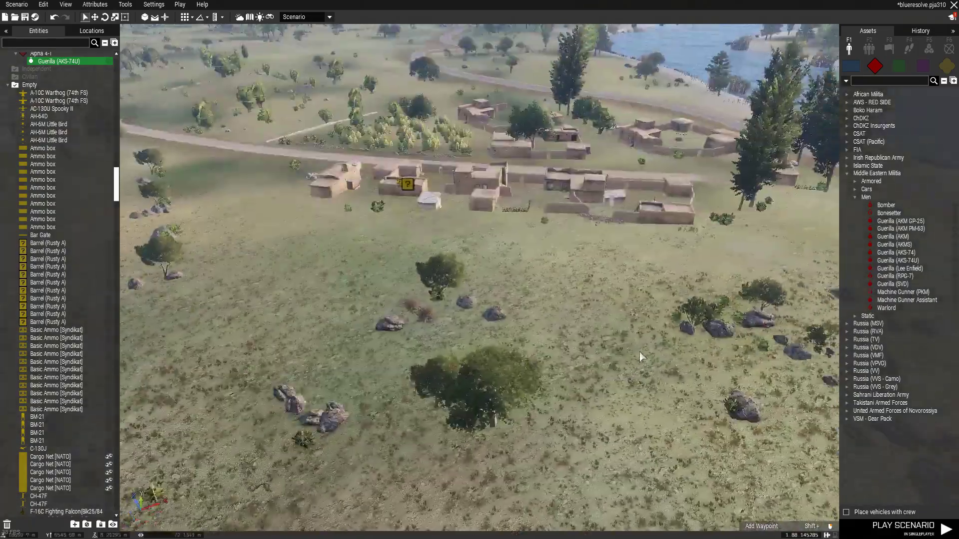
pyautogui.press('w')
pyautogui.click(897, 261)
pyautogui.scroll(3, 614, 391)
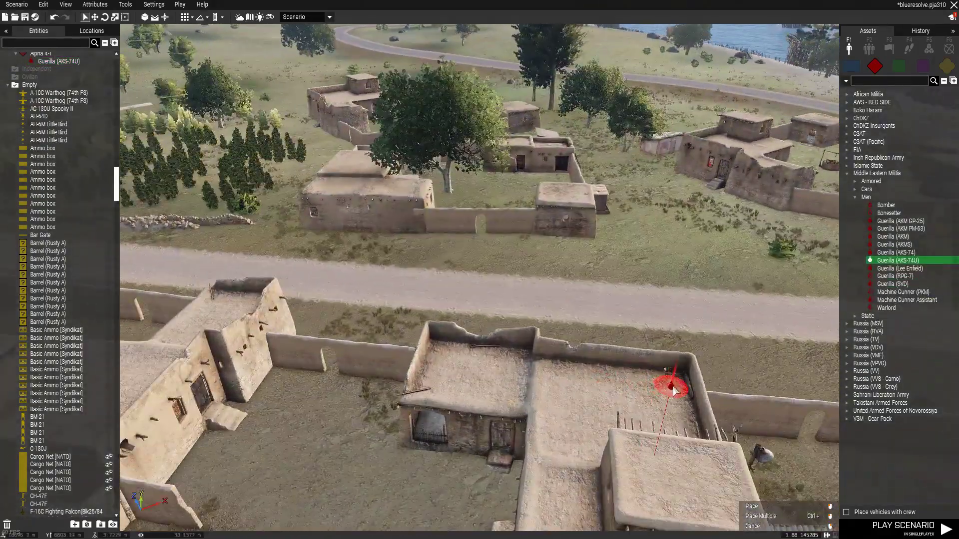
pyautogui.scroll(3, 633, 408)
pyautogui.click(709, 345)
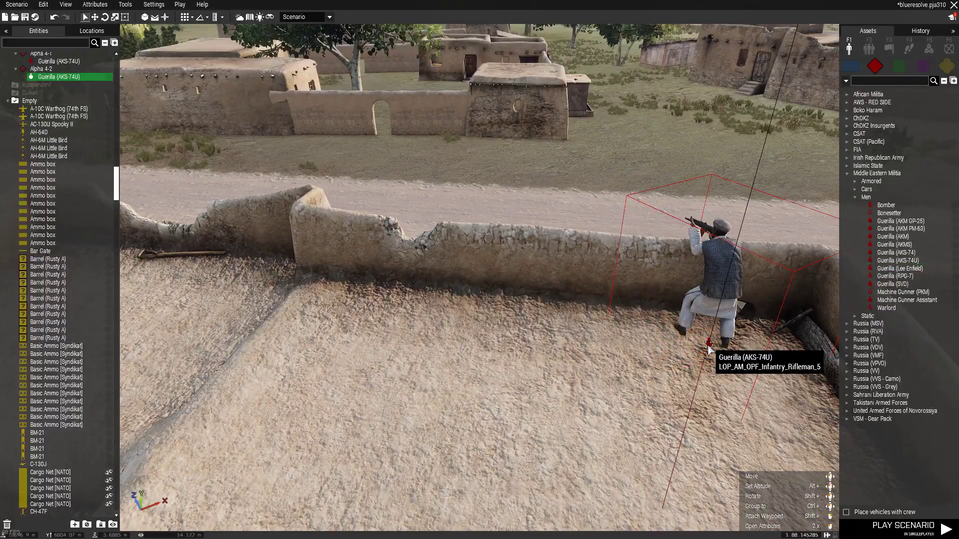
# Place a Guerilla (AKMS) at the two-storey mud house across the road and a Guerilla (AKS-74) beside its compound.
pyautogui.click(894, 244)
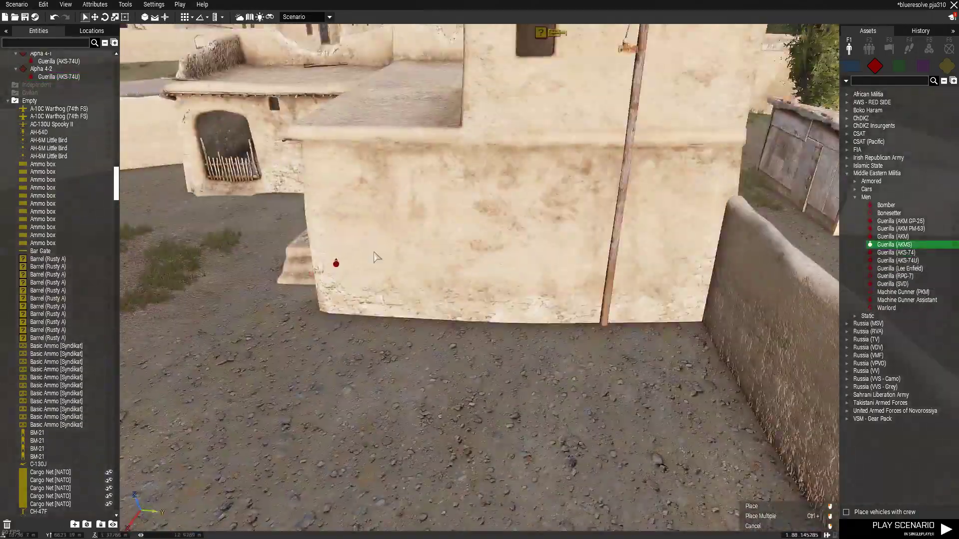
pyautogui.press('w')
pyautogui.moveTo(373, 253)
pyautogui.mouseDown(button='right')
pyautogui.moveTo(574, 266)
pyautogui.moveTo(382, 271)
pyautogui.moveTo(447, 262)
pyautogui.moveTo(499, 278)
pyautogui.mouseUp(button='right')
pyautogui.click(500, 283)
pyautogui.scroll(-5, 596, 360)
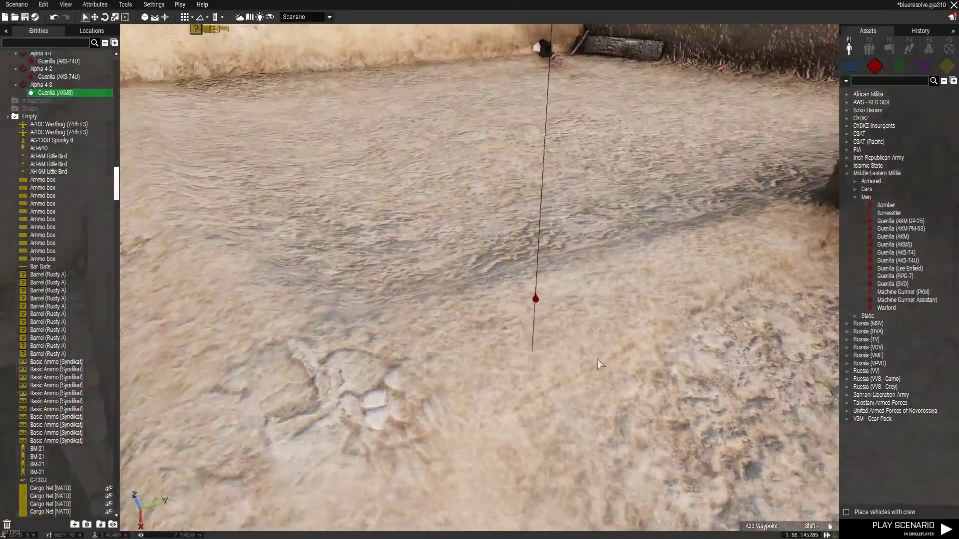
pyautogui.click(894, 252)
pyautogui.scroll(-8, 509, 332)
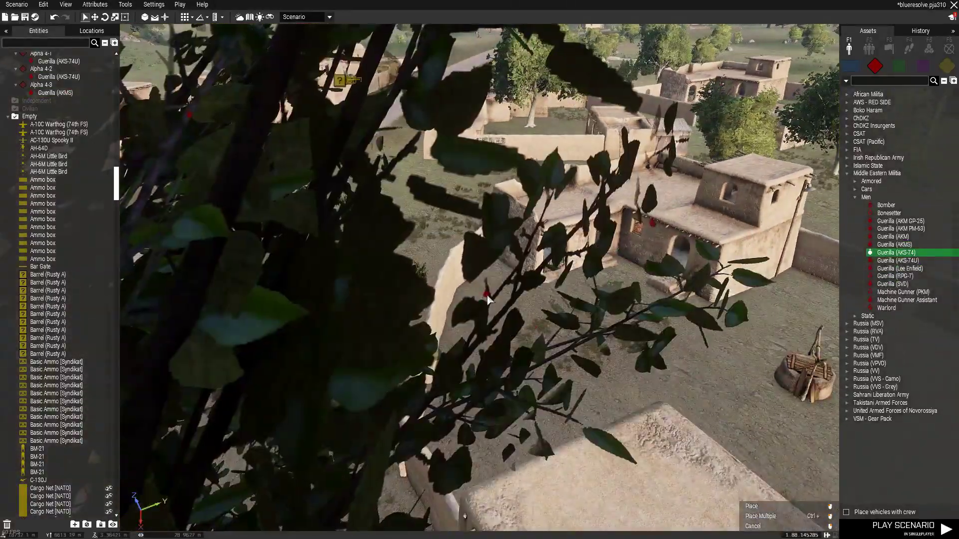
pyautogui.click(487, 294)
# Place a Guerilla (AKS-74U) inside the furnished room of the small mud house in the compound with the well.
pyautogui.click(897, 260)
pyautogui.scroll(8, 392, 319)
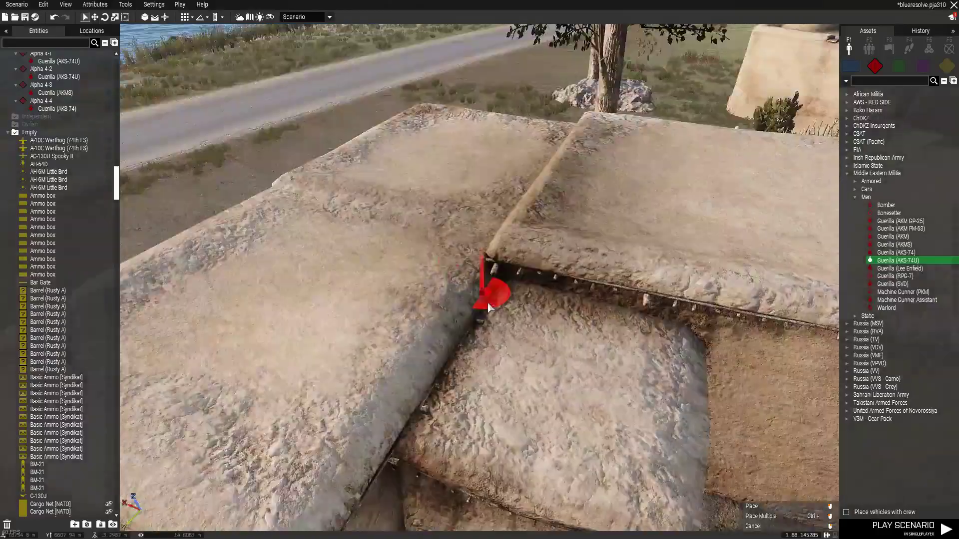
pyautogui.scroll(10, 500, 394)
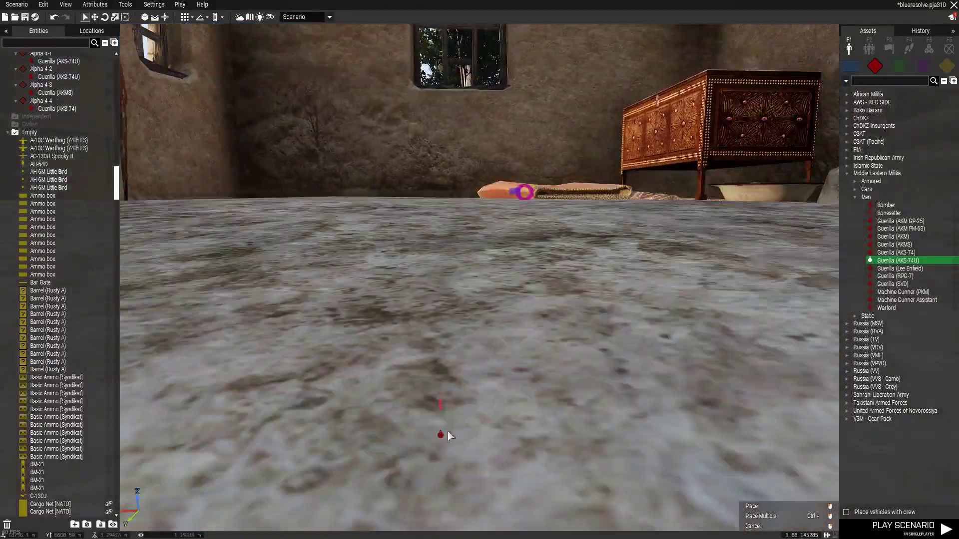
pyautogui.moveTo(448, 432); pyautogui.dragTo(463, 444, button='right')
pyautogui.click(500, 273)
pyautogui.scroll(-8, 479, 349)
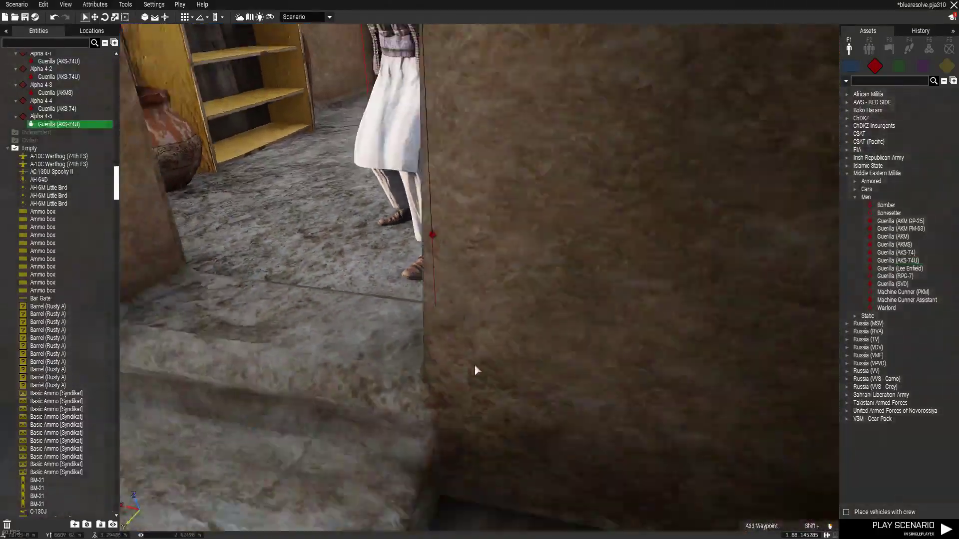
# Place a Guerilla (Lee Enfield) at the walled compound with the well.
pyautogui.scroll(-10, 481, 400)
pyautogui.click(900, 268)
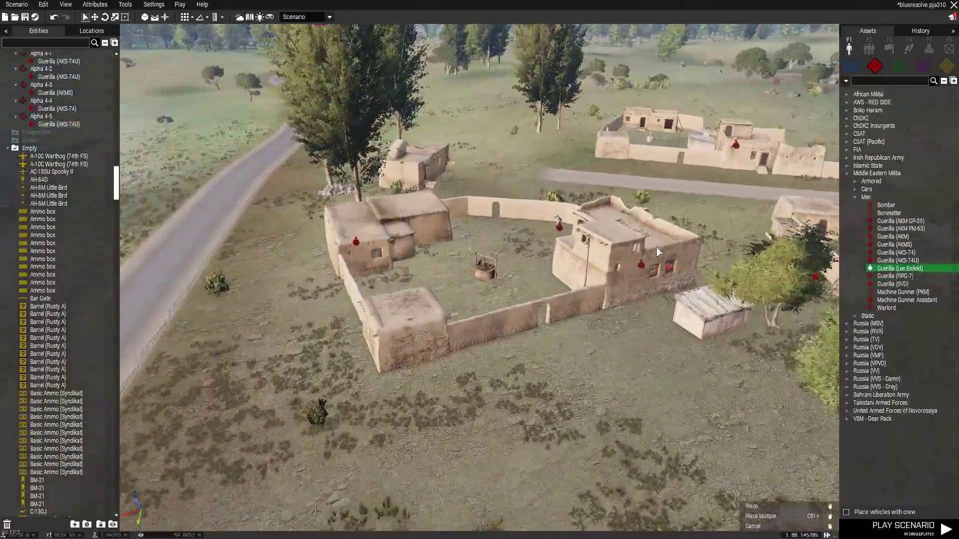
pyautogui.scroll(5, 474, 307)
pyautogui.scroll(4, 529, 330)
pyautogui.click(558, 349)
# Place a Guerilla (AKS-74) in the walled yard with the large tree, beside the roofless mud building.
pyautogui.scroll(-5, 621, 402)
pyautogui.moveTo(621, 403); pyautogui.dragTo(739, 349, button='right')
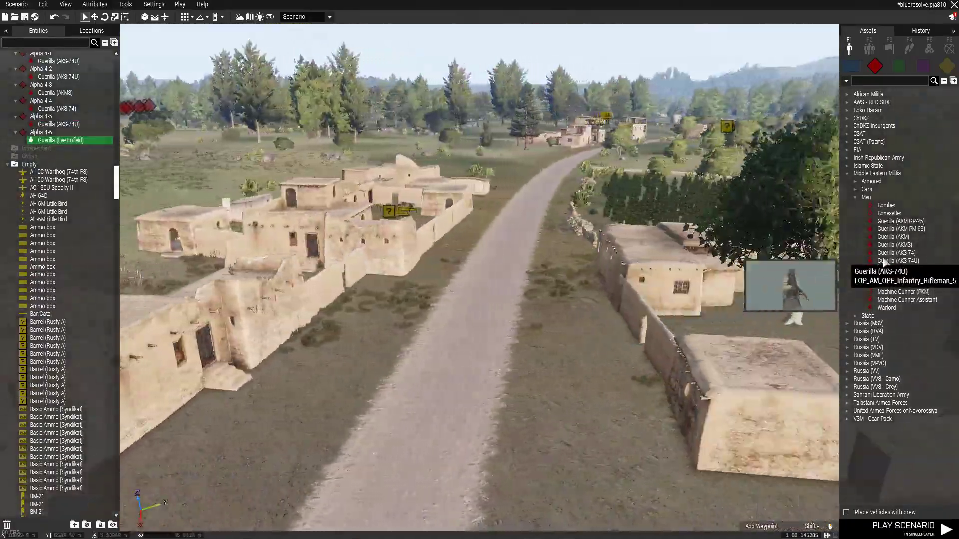
pyautogui.click(894, 253)
pyautogui.scroll(4, 717, 373)
pyautogui.scroll(-5, 556, 390)
pyautogui.click(510, 388)
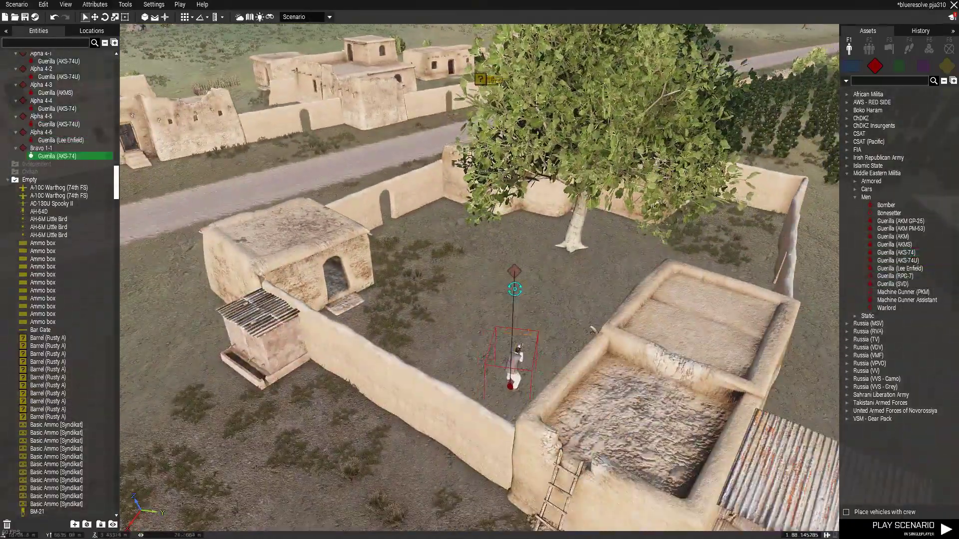
# Place a Guerilla (AKS-74) in the yard near the supply pile and a Guerilla (AKMS) on the neighbouring house's roof terrace.
pyautogui.scroll(5, 510, 387)
pyautogui.click(897, 254)
pyautogui.press('w')
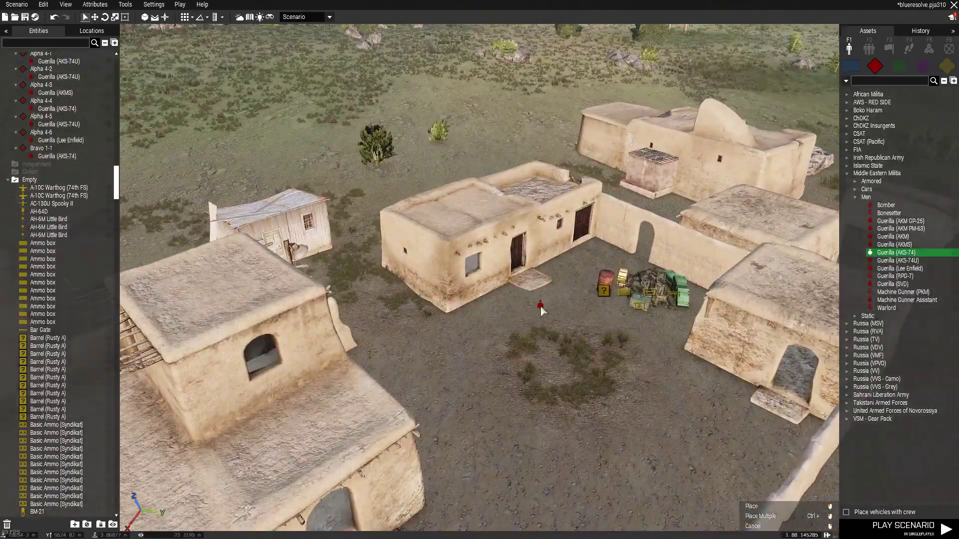
pyautogui.click(541, 307)
pyautogui.click(893, 244)
pyautogui.press('w')
pyautogui.click(456, 344)
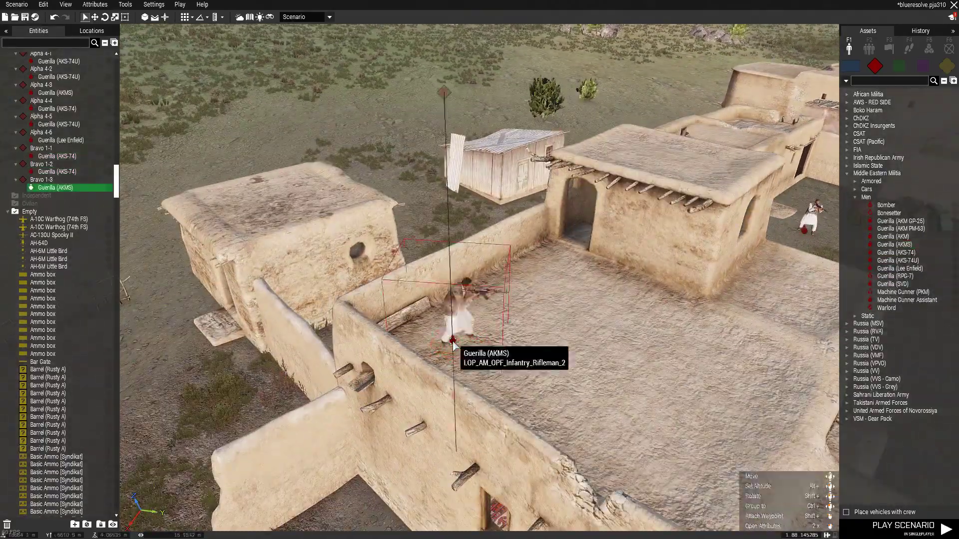
# Place a Guerilla (AKM) in the house's ground-floor alcove behind the stick fence.
pyautogui.click(893, 236)
pyautogui.press('w')
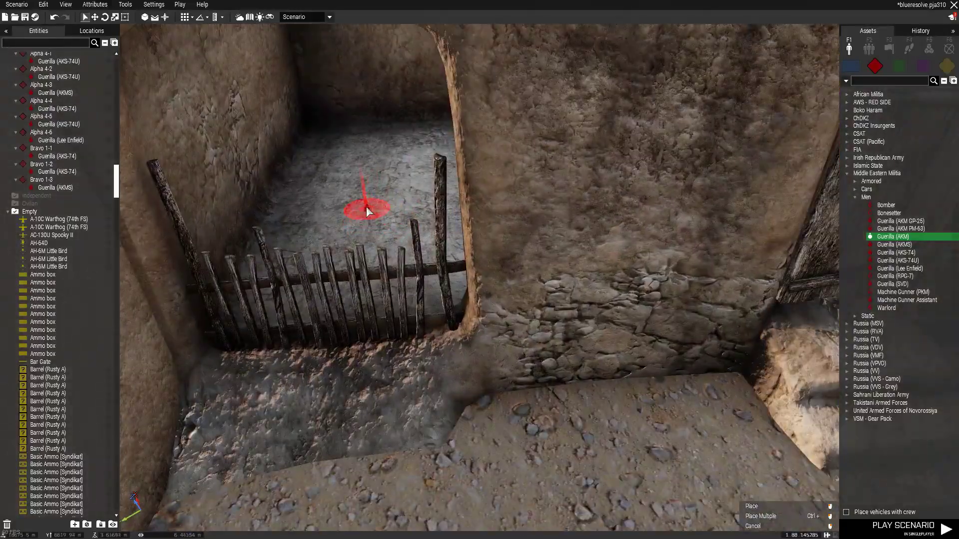
pyautogui.click(366, 210)
pyautogui.press('s')
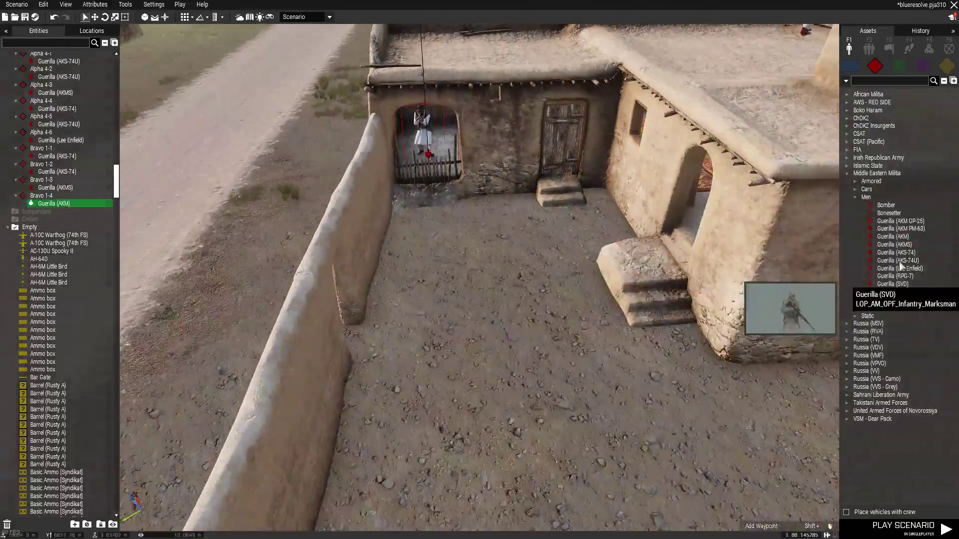
# Place a Guerilla (AKS-74) outside near the small mud hut and a Guerilla (AKM) on the roof of the house with the domed shelter.
pyautogui.click(896, 253)
pyautogui.press('s')
pyautogui.moveTo(505, 262); pyautogui.dragTo(394, 253, button='right')
pyautogui.press('w')
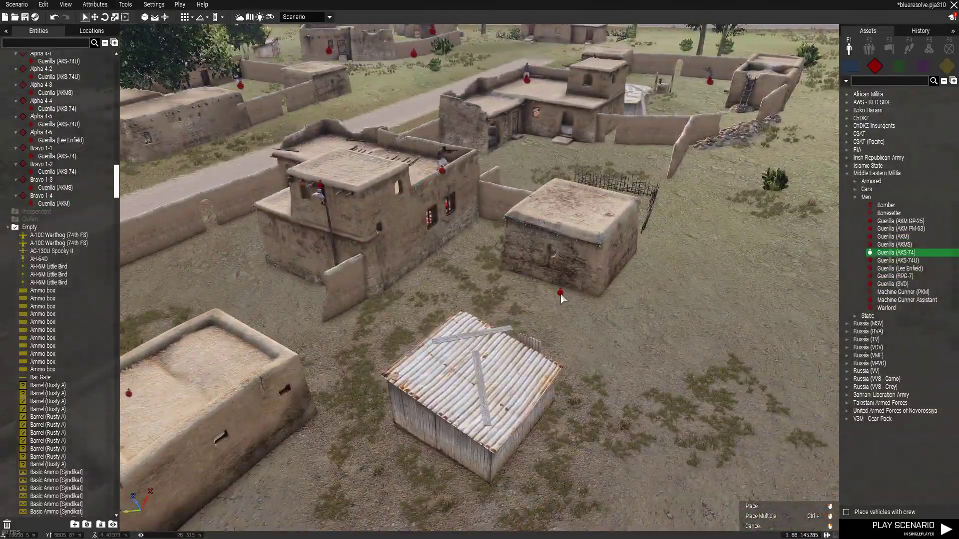
pyautogui.press('w')
pyautogui.moveTo(560, 310); pyautogui.dragTo(380, 322, button='right')
pyautogui.click(883, 237)
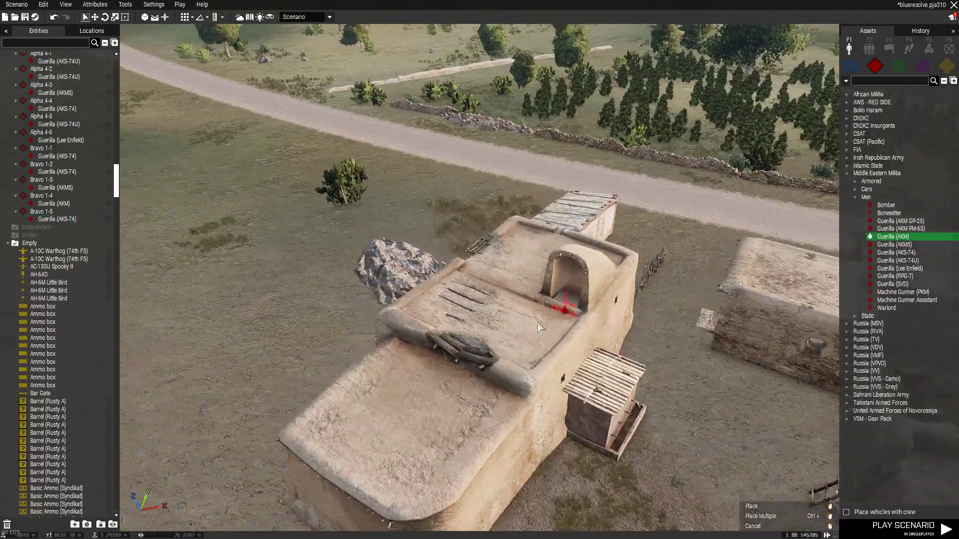
pyautogui.click(369, 409)
# Place a Guerilla (Lee Enfield) in the parapet corner of the flat roof on the house beside the orchard.
pyautogui.press('d')
pyautogui.click(897, 269)
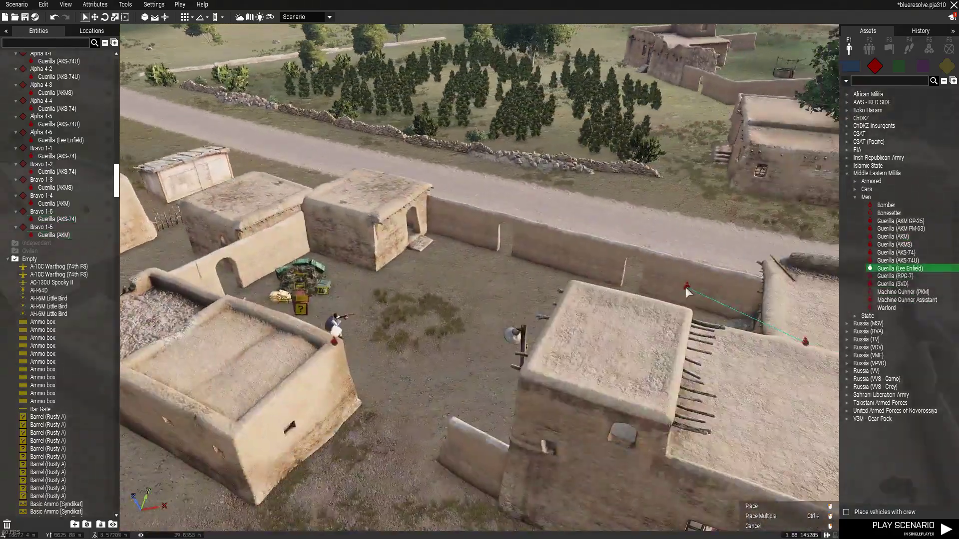
pyautogui.moveTo(685, 286); pyautogui.dragTo(548, 296, button='right')
pyautogui.press('w')
pyautogui.moveTo(603, 274); pyautogui.dragTo(569, 296, button='right')
pyautogui.press('d')
pyautogui.scroll(5, 488, 253)
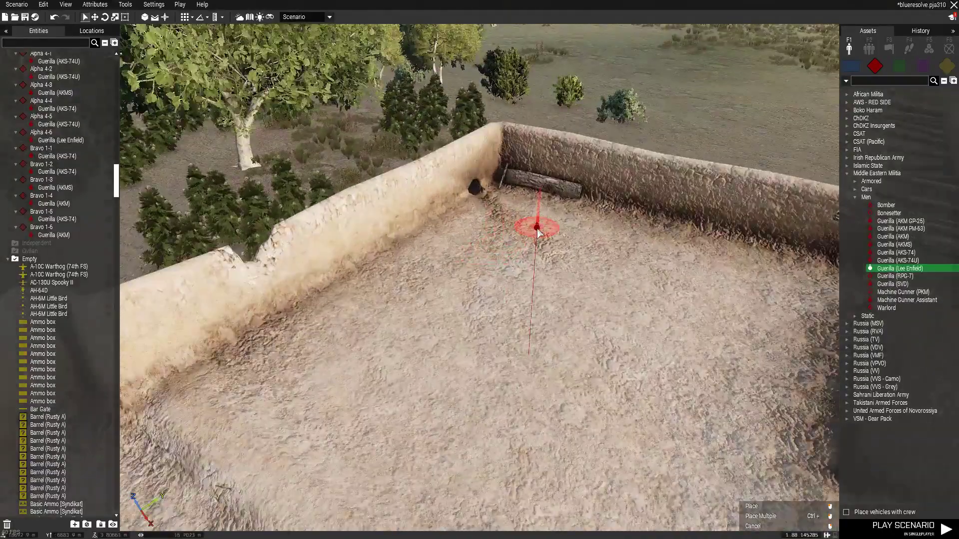
pyautogui.click(537, 226)
# Place a Guerilla (AKS-74U) at the orchard-side compound and adjust the altitude of the Guerilla (Lee Enfield) on its roof.
pyautogui.scroll(-10, 538, 240)
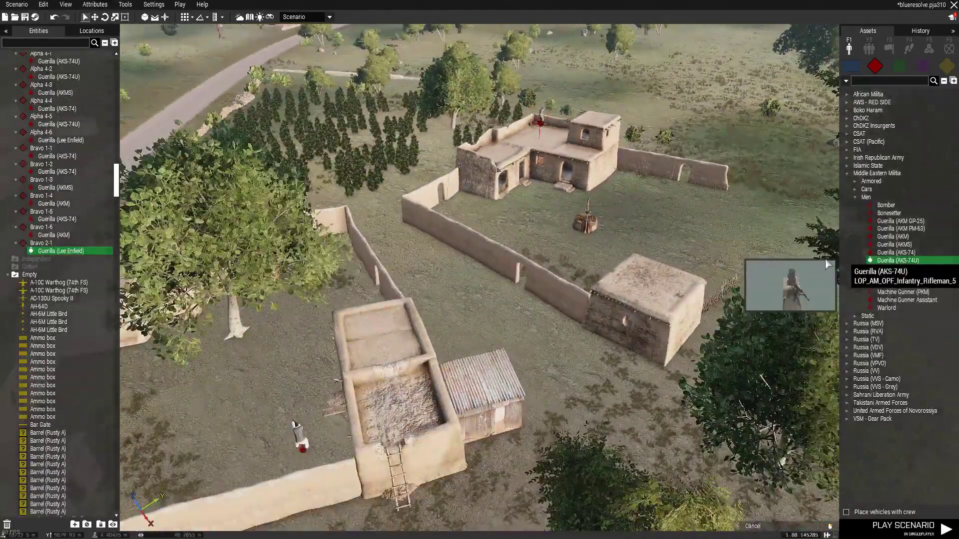
pyautogui.click(898, 261)
pyautogui.click(615, 302)
pyautogui.press('w')
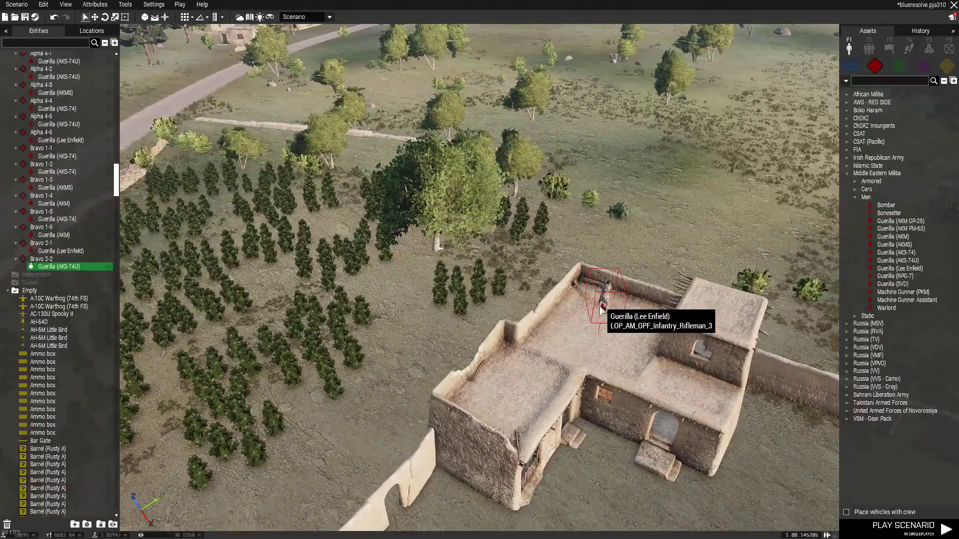
pyautogui.keyDown('alt'); pyautogui.moveTo(602, 310); pyautogui.dragTo(596, 339); pyautogui.keyUp('alt')
# Place a Guerilla (AKMS) on the covered terrace of the stone house, near the wooden bench.
pyautogui.moveTo(699, 320); pyautogui.dragTo(614, 333, button='right')
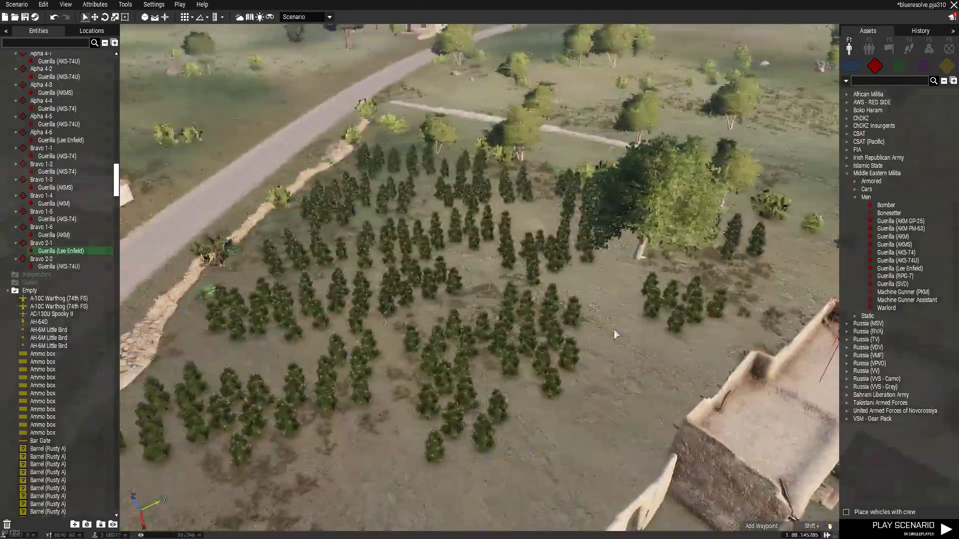
pyautogui.press('w')
pyautogui.click(883, 245)
pyautogui.moveTo(467, 300); pyautogui.dragTo(478, 334, button='right')
pyautogui.scroll(8, 467, 350)
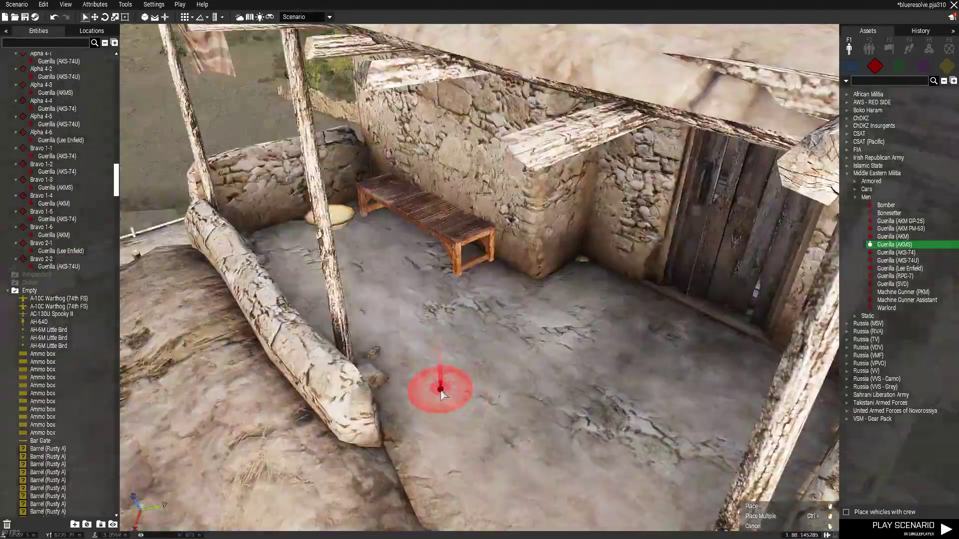
pyautogui.click(536, 247)
# Place a Guerilla (Lee Enfield) near the stone house beside the road.
pyautogui.press('s')
pyautogui.press('d')
pyautogui.click(894, 269)
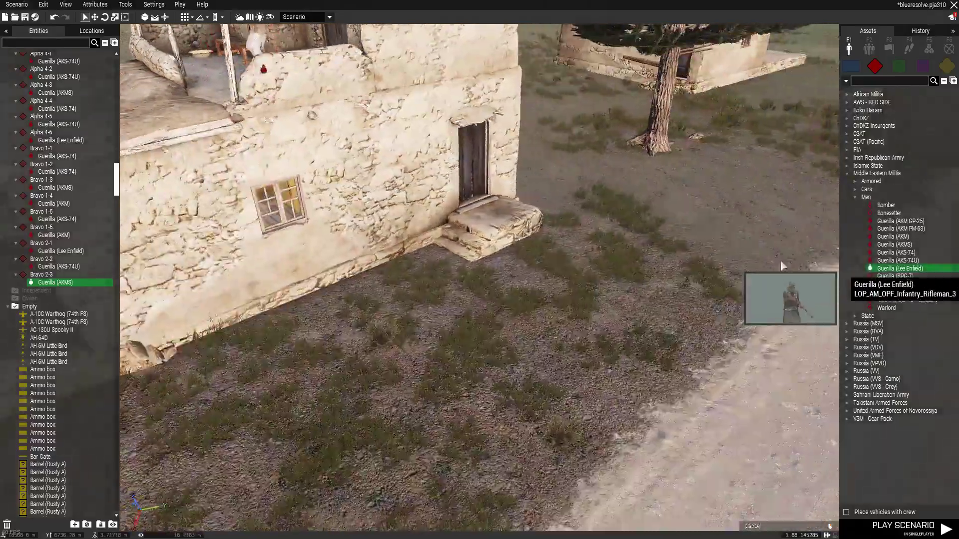
# Place a Guerilla (Lee Enfield) just inside the stone house's wooden door, grouped with the AKMS guerilla upstairs.
pyautogui.moveTo(739, 265); pyautogui.dragTo(589, 257, button='right')
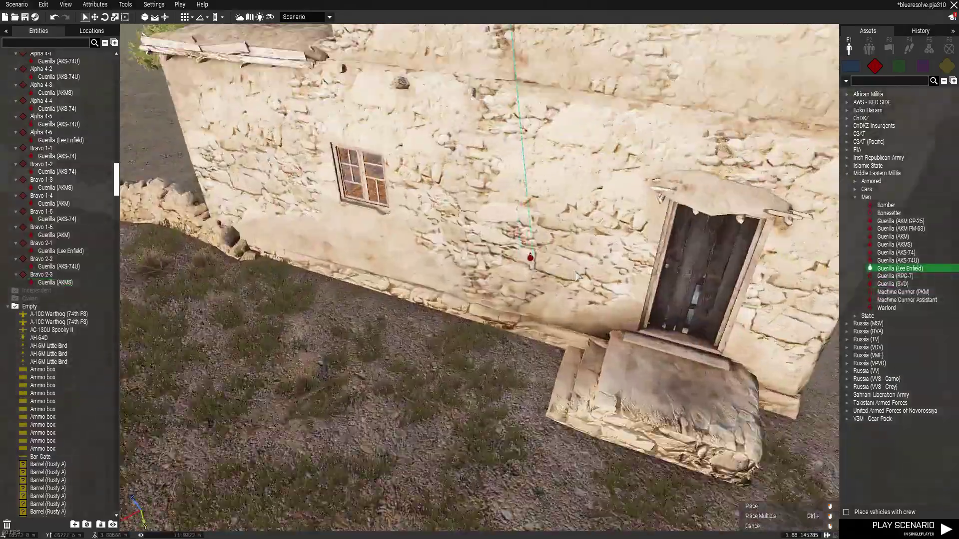
pyautogui.scroll(6, 594, 289)
pyautogui.click(599, 318)
pyautogui.scroll(-5, 597, 329)
pyautogui.scroll(-5, 607, 399)
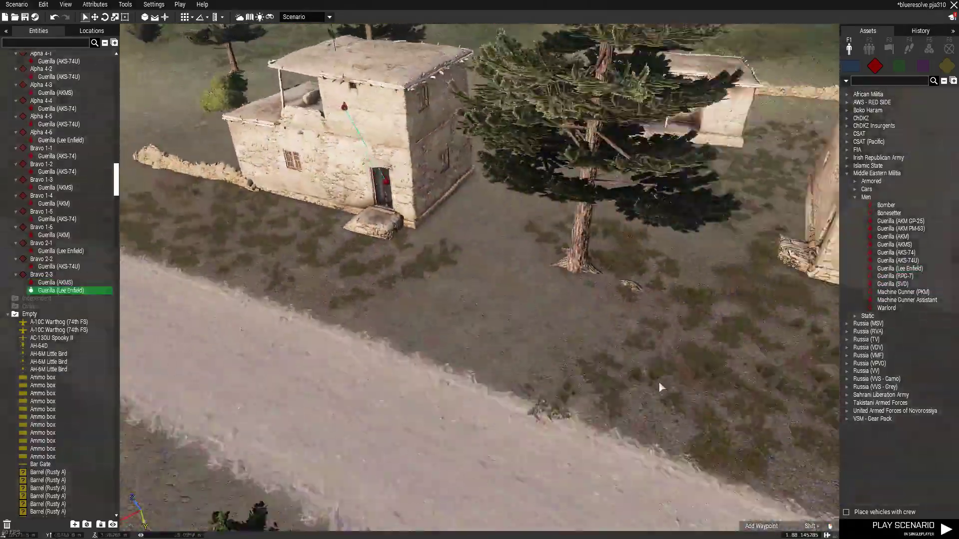
# Place another Guerilla (Lee Enfield) on the railed balcony as a separate group and turn him to face outward.
pyautogui.click(899, 269)
pyautogui.scroll(6, 524, 263)
pyautogui.scroll(10, 524, 264)
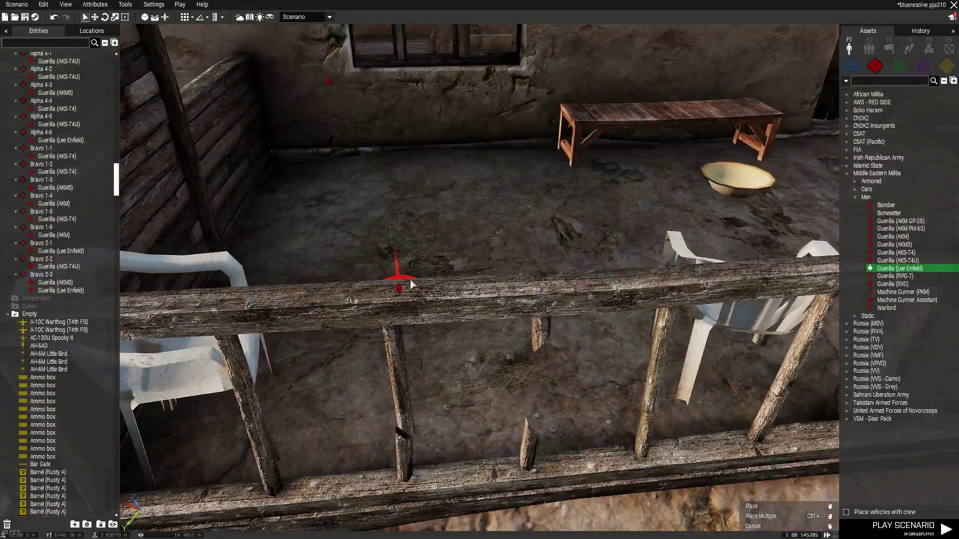
pyautogui.click(409, 278)
pyautogui.keyDown('shift'); pyautogui.moveTo(447, 337); pyautogui.dragTo(451, 345); pyautogui.keyUp('shift')
pyautogui.scroll(-8, 499, 330)
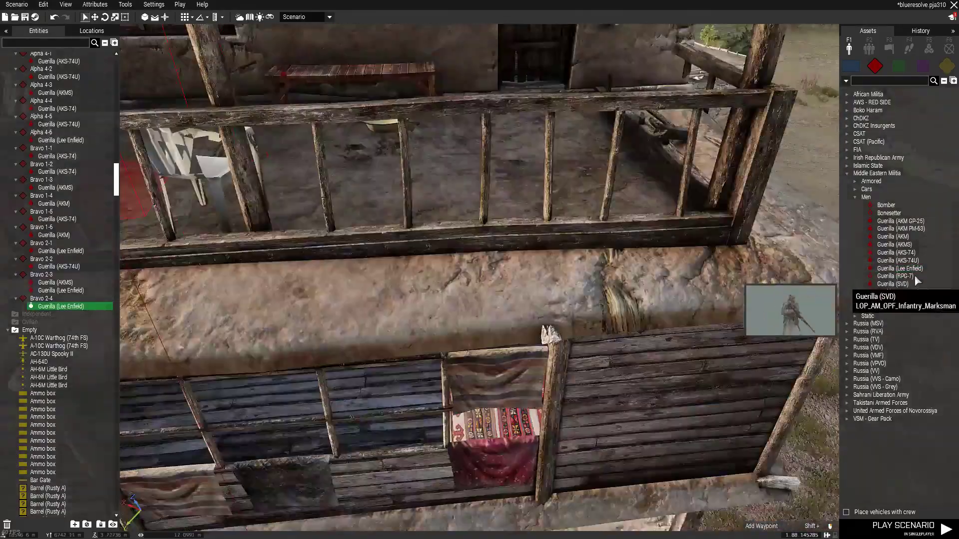
# Place a Guerilla (AKS-74U) inside the nearby house, on the wooden floor of the room with the blue shelves.
pyautogui.click(899, 261)
pyautogui.moveTo(424, 316); pyautogui.dragTo(515, 324, button='right')
pyautogui.press('m')
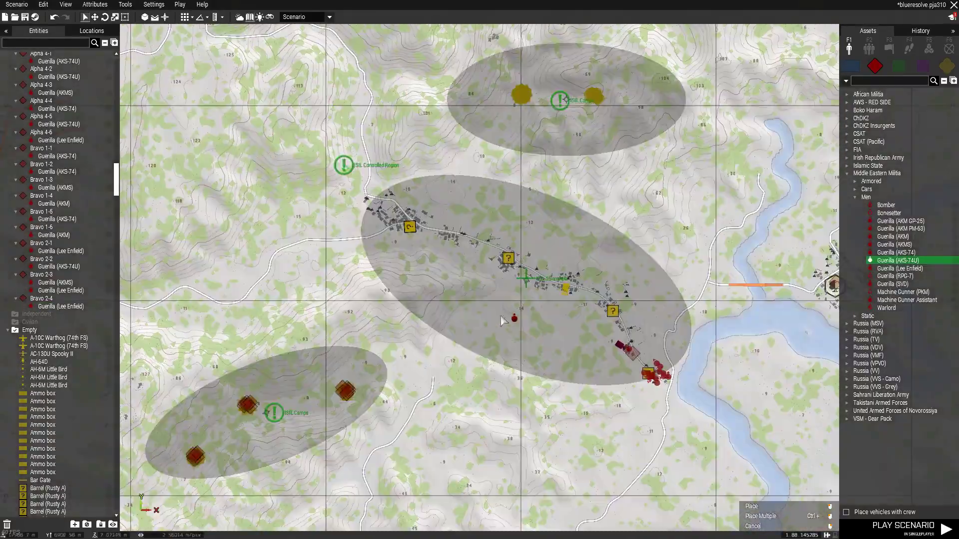
pyautogui.scroll(-5, 512, 322)
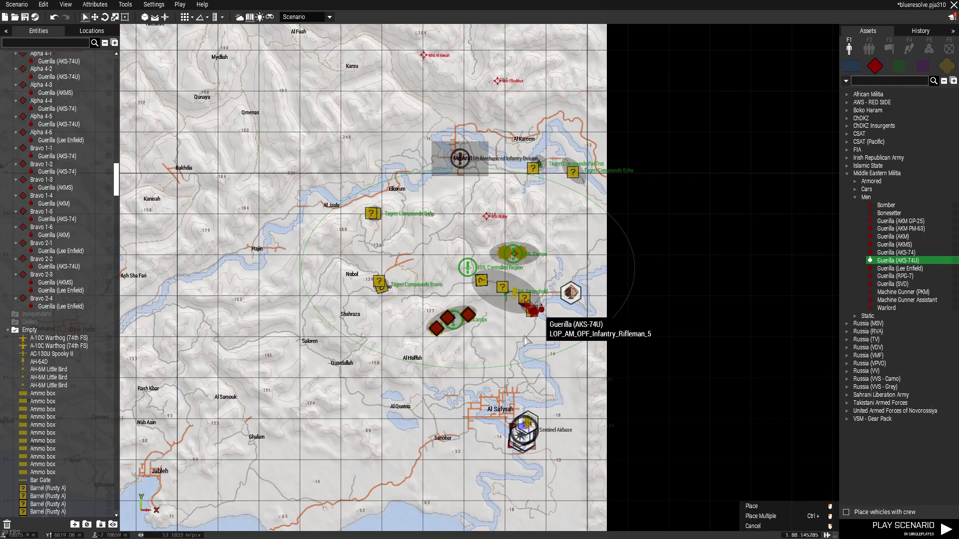
pyautogui.press('m')
pyautogui.moveTo(594, 270); pyautogui.dragTo(549, 352, button='right')
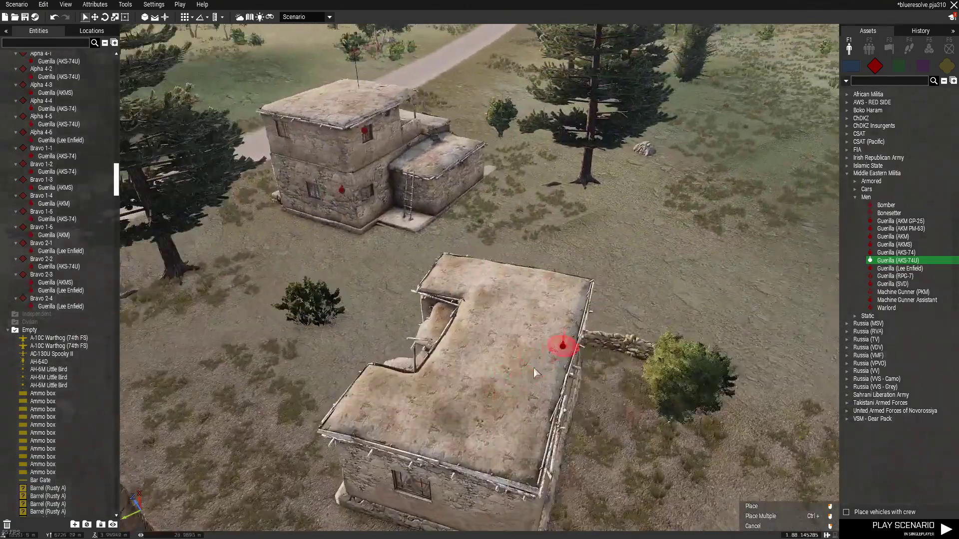
pyautogui.press('w')
pyautogui.moveTo(494, 404); pyautogui.dragTo(534, 355, button='right')
pyautogui.press('w')
pyautogui.press('w')
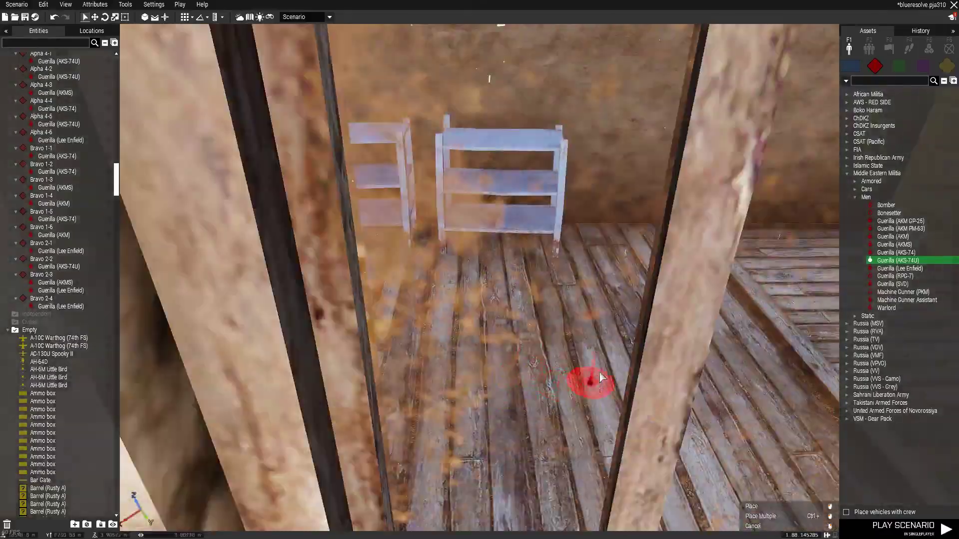
pyautogui.press('s')
pyautogui.press('d')
# Place a Guerilla (AKS-74) on the wooden floor near the blue and yellow shelves and set his facing direction.
pyautogui.click(891, 254)
pyautogui.press('w')
pyautogui.moveTo(599, 265)
pyautogui.mouseDown(button='right')
pyautogui.moveTo(539, 275)
pyautogui.moveTo(411, 269)
pyautogui.moveTo(551, 338)
pyautogui.moveTo(684, 311)
pyautogui.moveTo(693, 335)
pyautogui.mouseUp(button='right')
pyautogui.press('w')
pyautogui.press('w')
pyautogui.press('w')
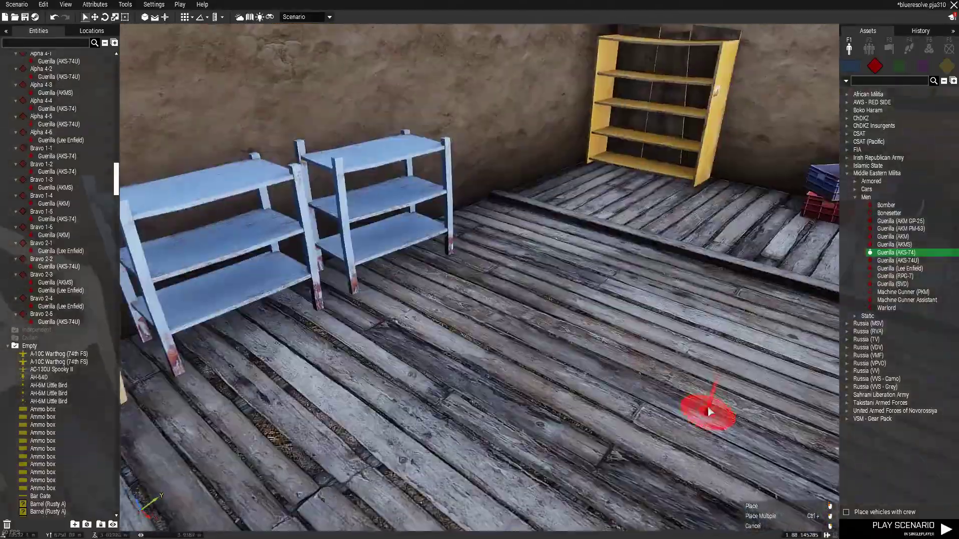
pyautogui.keyDown('shift'); pyautogui.moveTo(593, 308); pyautogui.dragTo(661, 402); pyautogui.keyUp('shift')
pyautogui.press('s')
pyautogui.press('d')
# Place a Machine Gunner (PKM) in the inner room at the top of the stone steps.
pyautogui.click(909, 293)
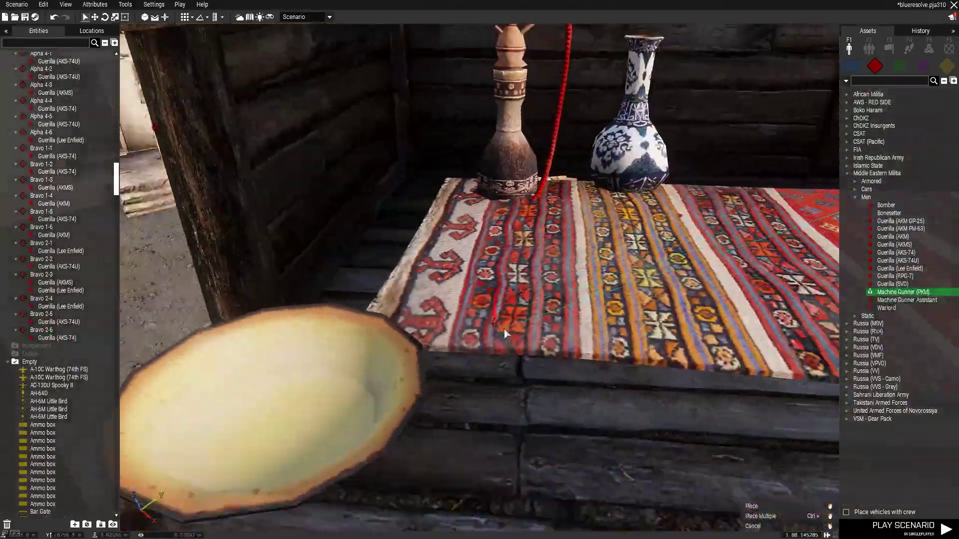
pyautogui.press('s')
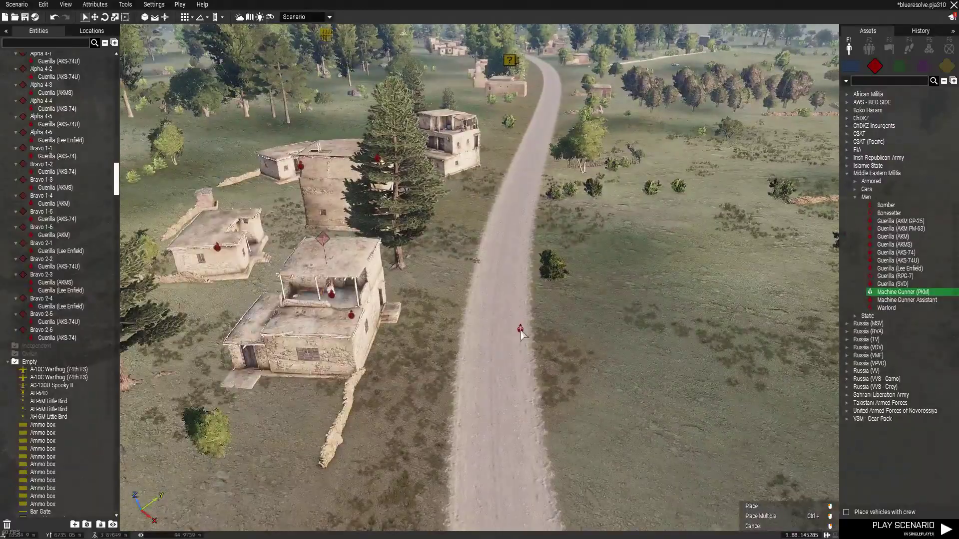
pyautogui.moveTo(520, 335)
pyautogui.mouseDown(button='right')
pyautogui.moveTo(434, 352)
pyautogui.moveTo(553, 316)
pyautogui.moveTo(268, 359)
pyautogui.mouseUp(button='right')
pyautogui.press('w')
pyautogui.press('w')
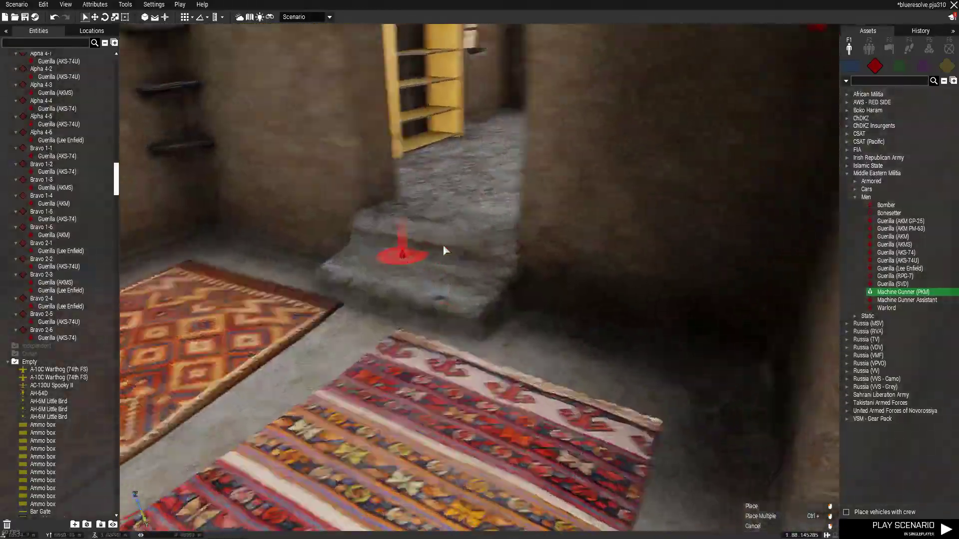
pyautogui.click(449, 221)
pyautogui.press('s')
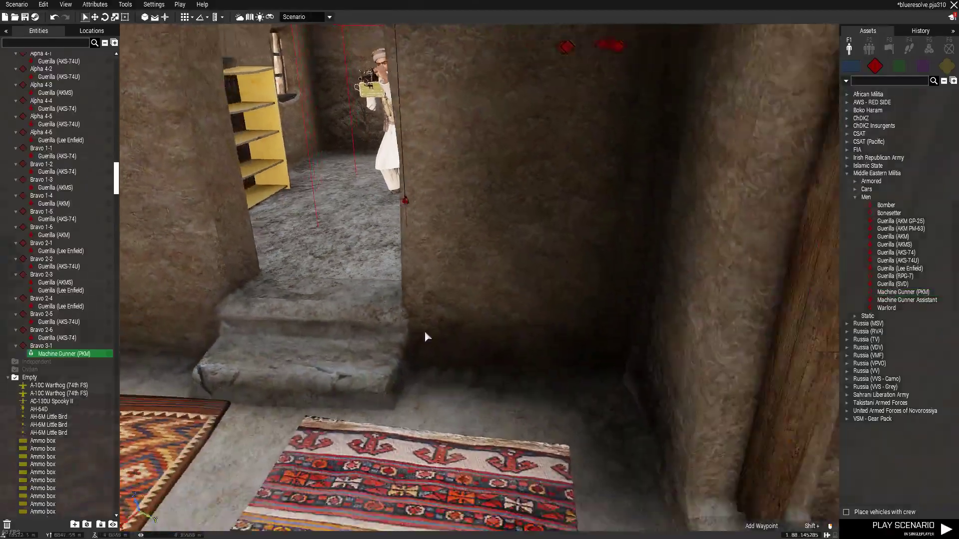
# Place a Guerilla (AKMS) in the mud-brick room with the octagonal window and the jerrycan.
pyautogui.click(893, 245)
pyautogui.press('w')
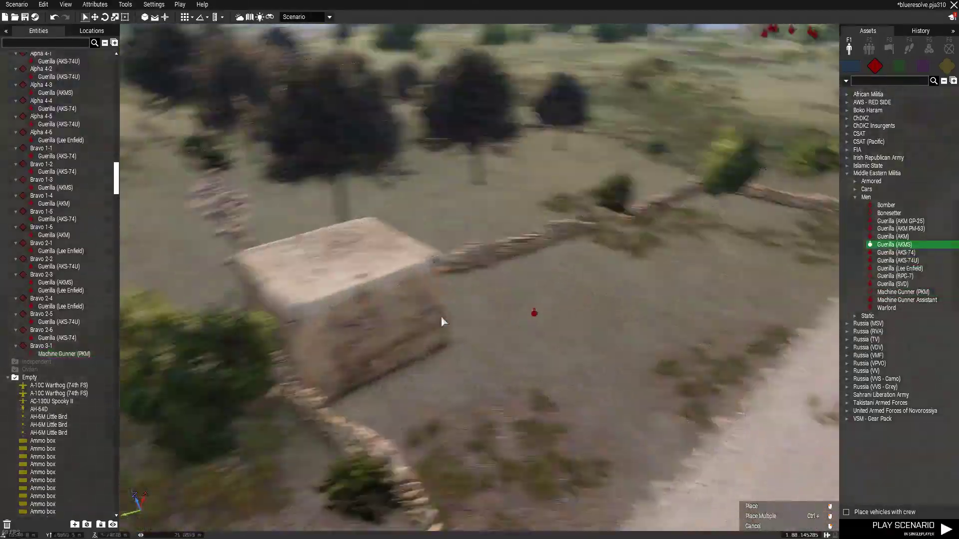
pyautogui.press('w')
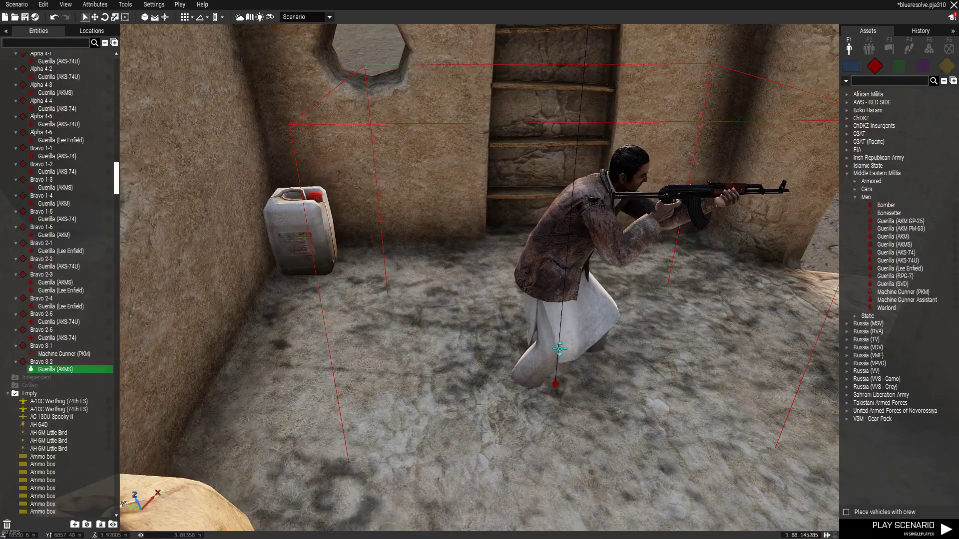
pyautogui.press('s')
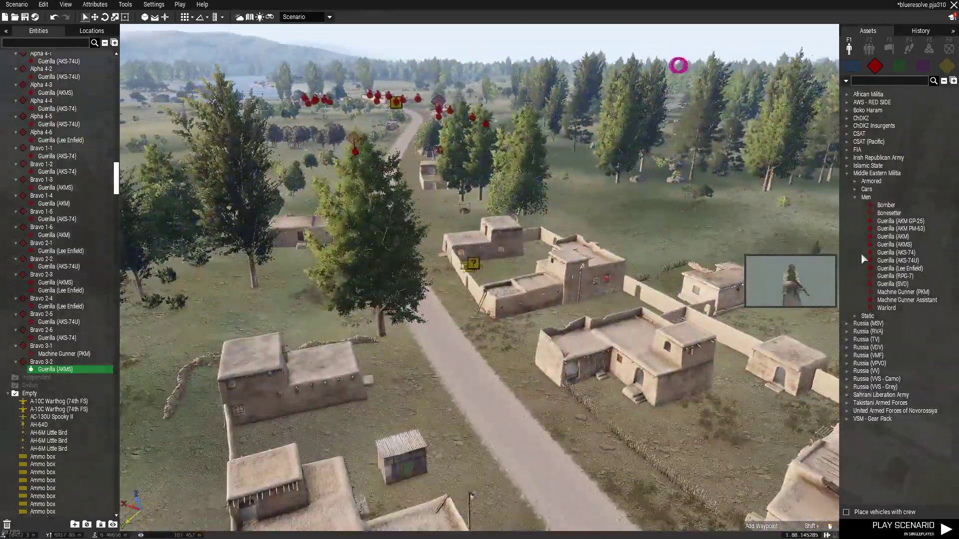
# Place a Guerilla (AKS-74U) on the mud-brick house's roof beside the broken parapet.
pyautogui.click(894, 260)
pyautogui.press('w')
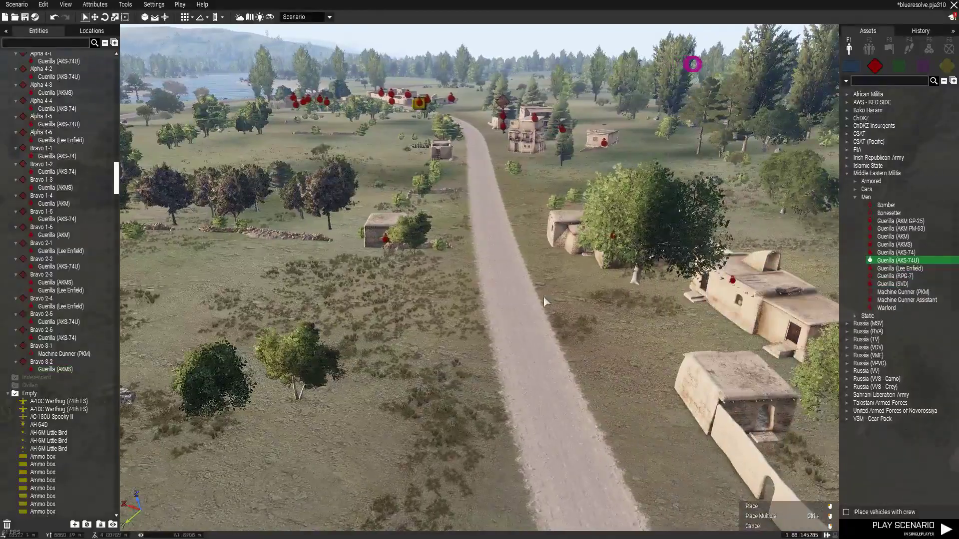
pyautogui.press('w')
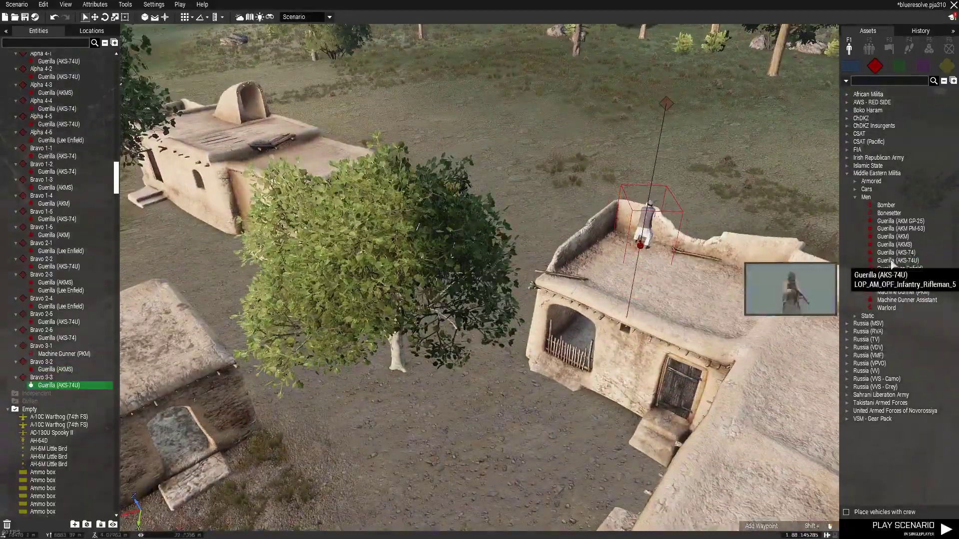
# Place another Guerilla (AKMS) among the mud-brick houses beside the road.
pyautogui.click(893, 244)
pyautogui.press('s')
pyautogui.moveTo(577, 437); pyautogui.dragTo(656, 391, button='right')
# Place a Guerilla (RPG-7) in the mud-brick house behind the low stone wall.
pyautogui.click(893, 276)
pyautogui.press('w')
pyautogui.press('w')
pyautogui.moveTo(559, 265); pyautogui.dragTo(566, 160, button='right')
pyautogui.press('s')
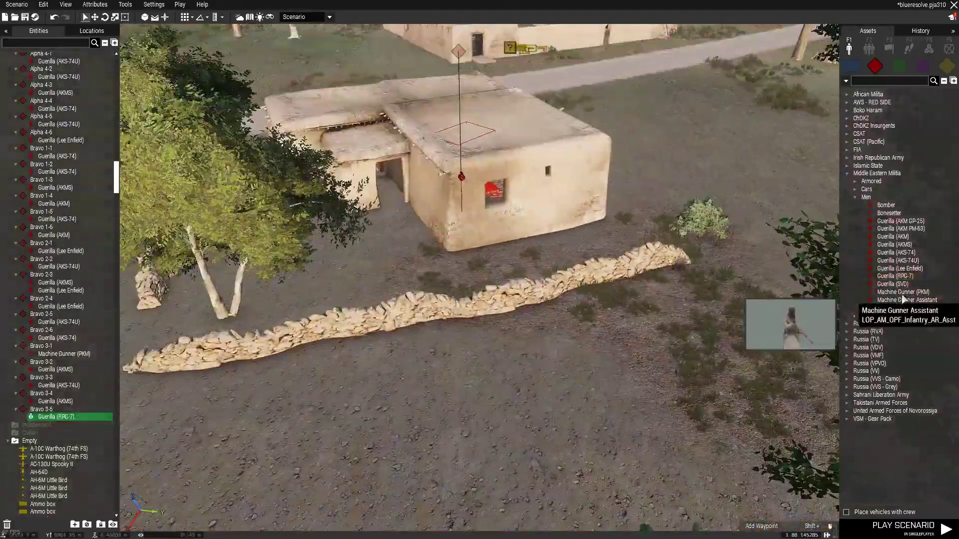
# Place a Guerilla (Lee Enfield) on the flat roof in front of the rooftop room's doorway.
pyautogui.click(898, 269)
pyautogui.press('w')
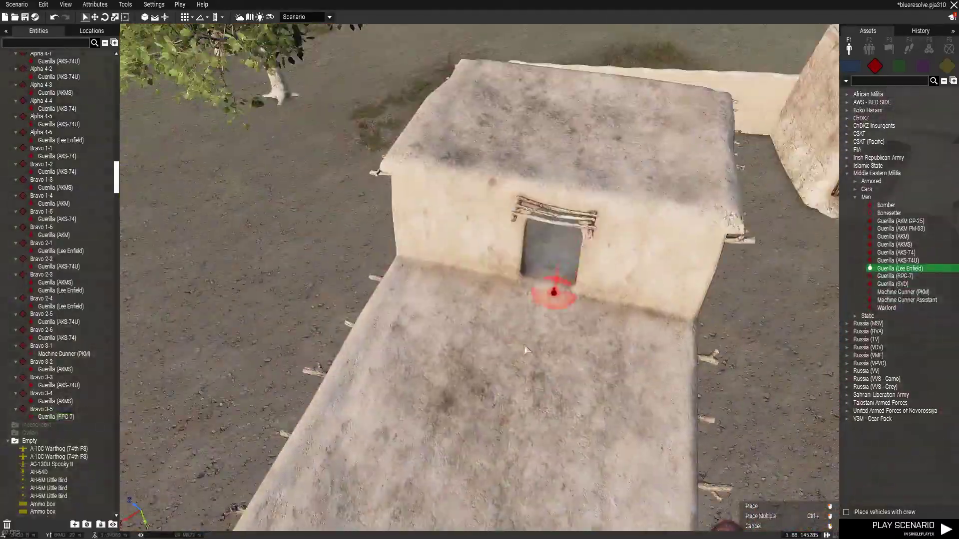
pyautogui.click(502, 364)
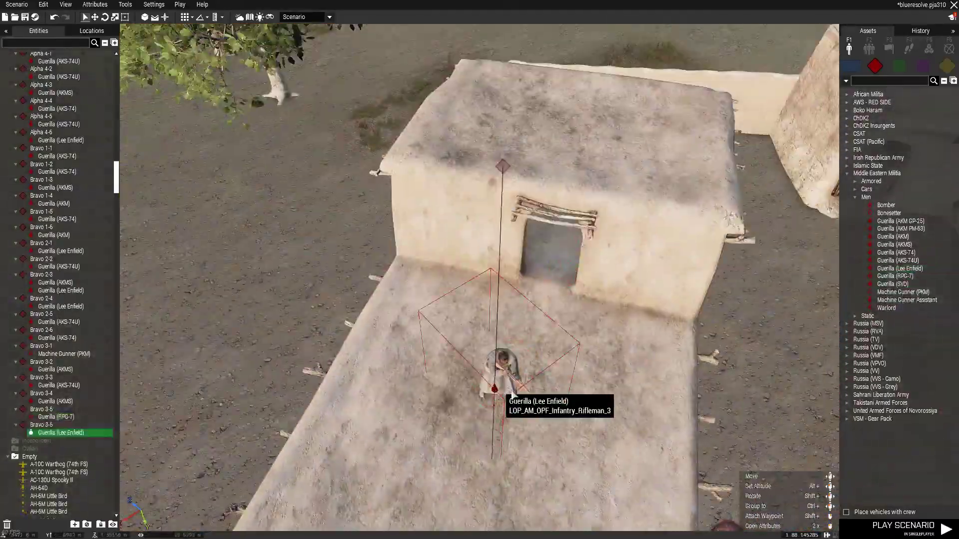
# Place a Guerilla (AKM) and a Guerilla (AKS-74) in the mud-brick buildings of the walled compound.
pyautogui.click(892, 236)
pyautogui.scroll(3, 698, 239)
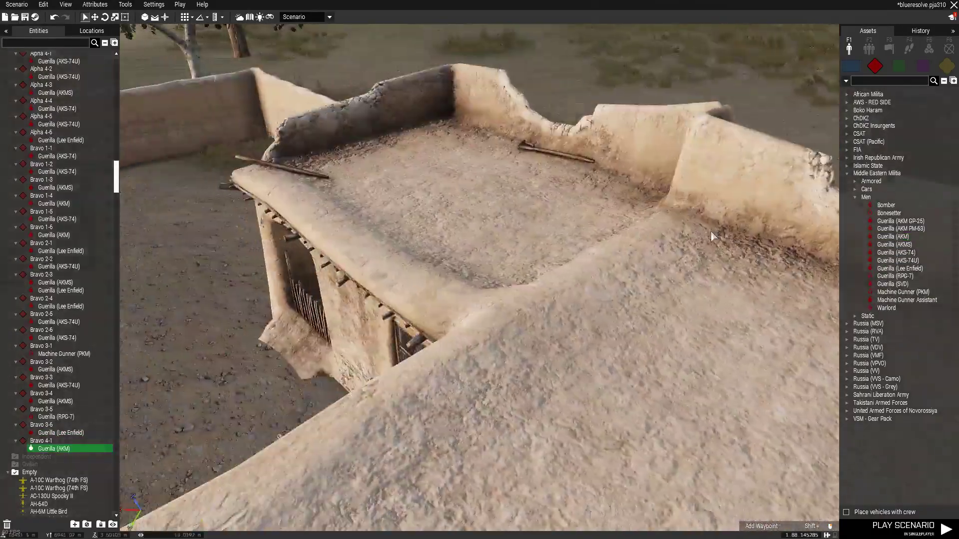
pyautogui.click(895, 252)
pyautogui.scroll(-5, 613, 268)
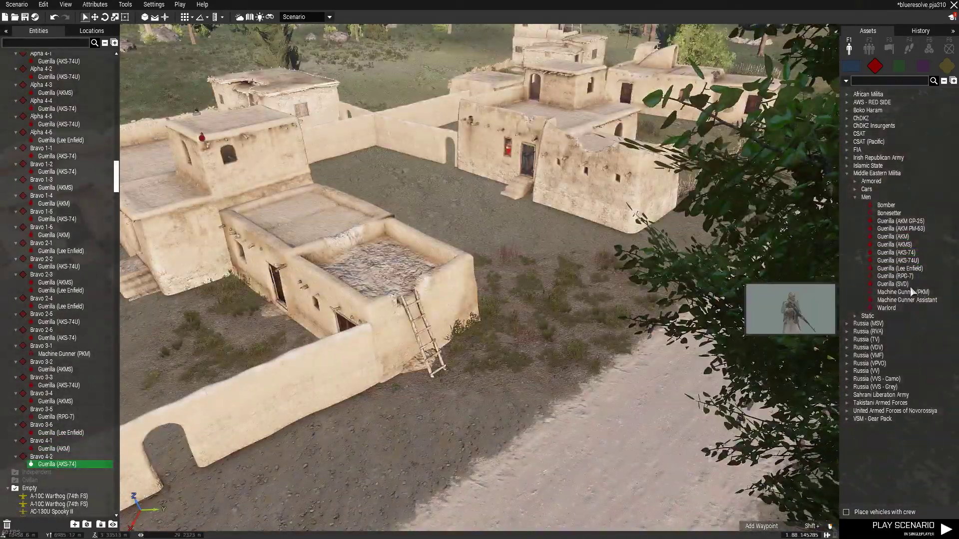
# Place a Guerilla (AKS-74U) on the flat roof near the arched doorway and a Guerilla (AKS-74) in the walled yard.
pyautogui.click(897, 260)
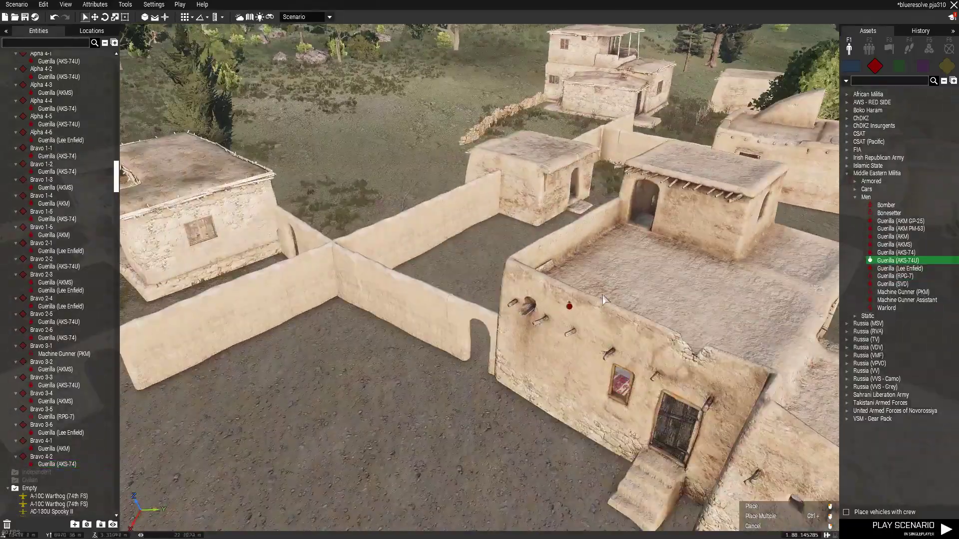
pyautogui.scroll(2, 603, 299)
pyautogui.doubleClick(594, 259)
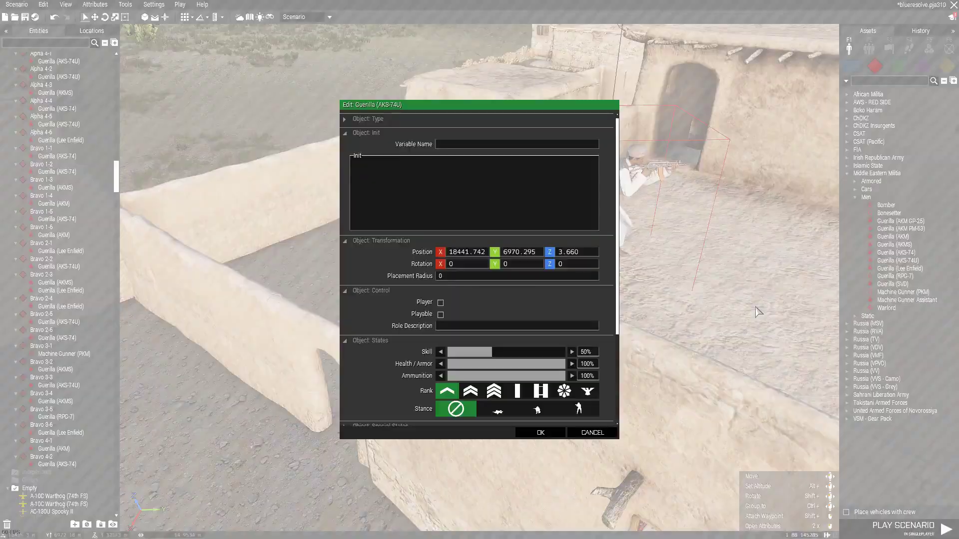
pyautogui.click(593, 434)
pyautogui.click(936, 253)
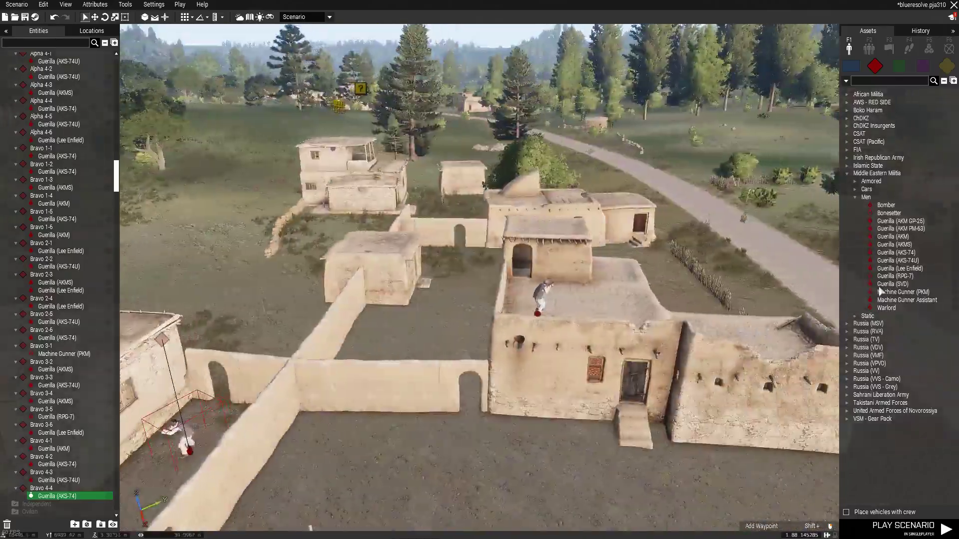
# Place a Guerilla (AKMS) in the compound and a Guerilla (AKM PM-63) on the upper terrace of the two-storey stone house.
pyautogui.click(894, 244)
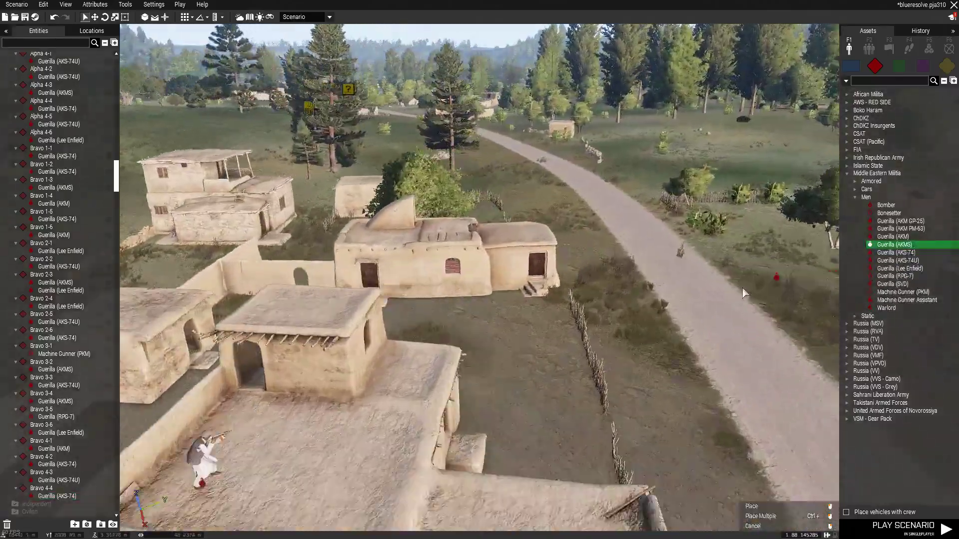
pyautogui.press('w')
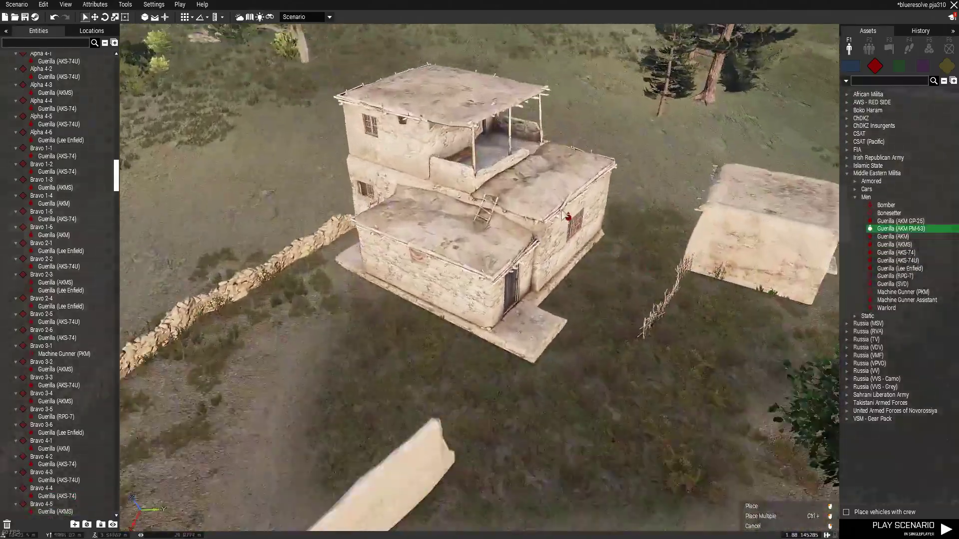
pyautogui.moveTo(599, 241); pyautogui.dragTo(527, 241, button='right')
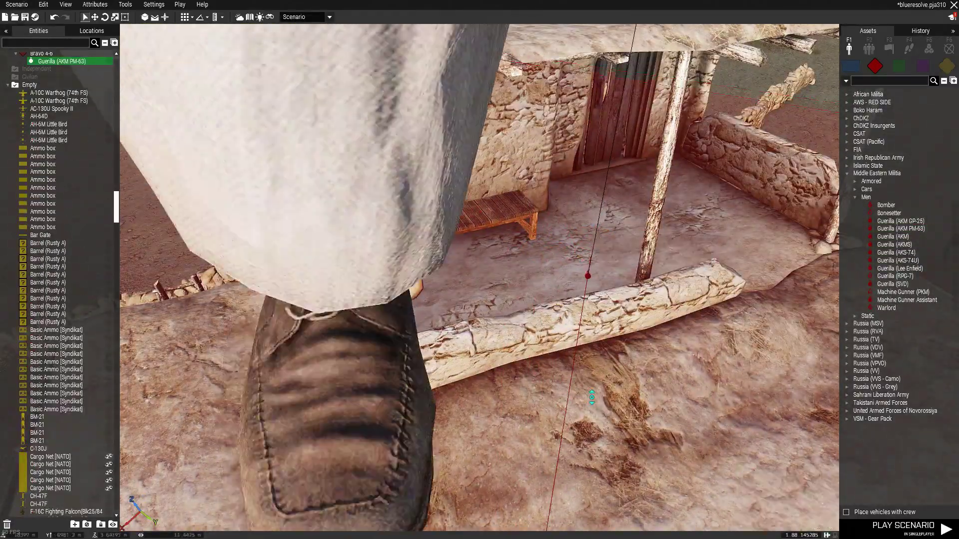
pyautogui.scroll(-6, 636, 90)
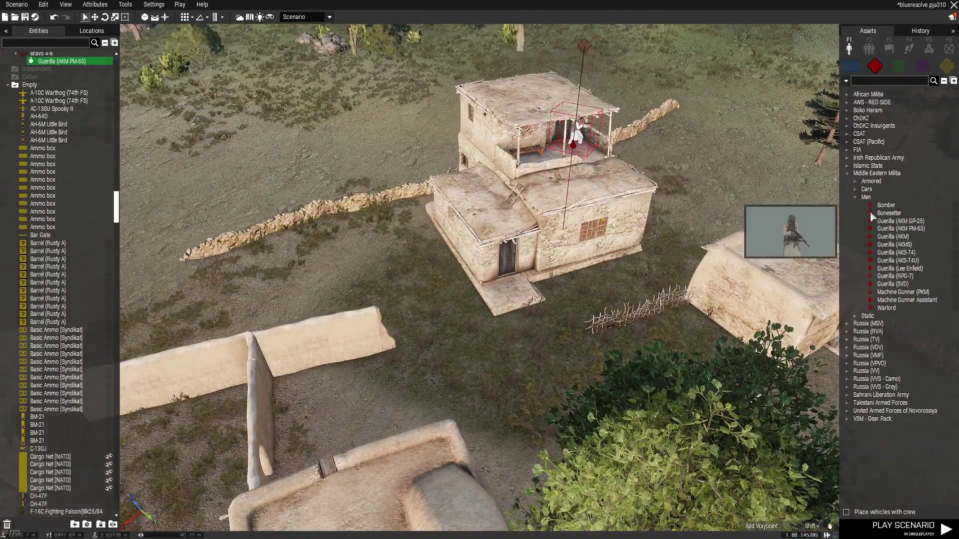
# Place a Guerilla (AKMS) indoors on the floor between the stairs and the wooden door.
pyautogui.click(893, 244)
pyautogui.scroll(5, 528, 251)
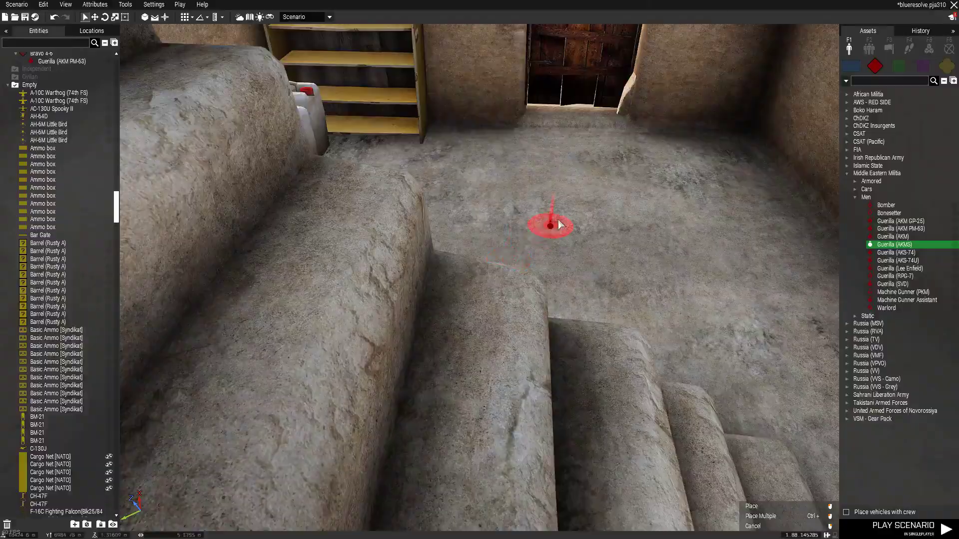
pyautogui.click(558, 225)
pyautogui.scroll(-7, 558, 292)
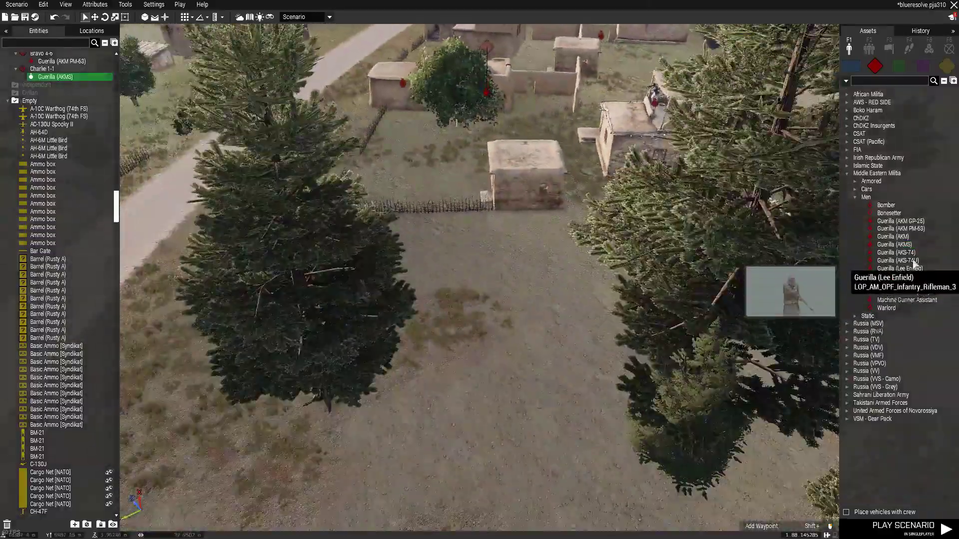
# Place a Guerilla (AKS-74U) inside the two-storey stone house, grouped with the AKM PM-63 guerilla on its terrace.
pyautogui.click(899, 261)
pyautogui.scroll(4, 594, 269)
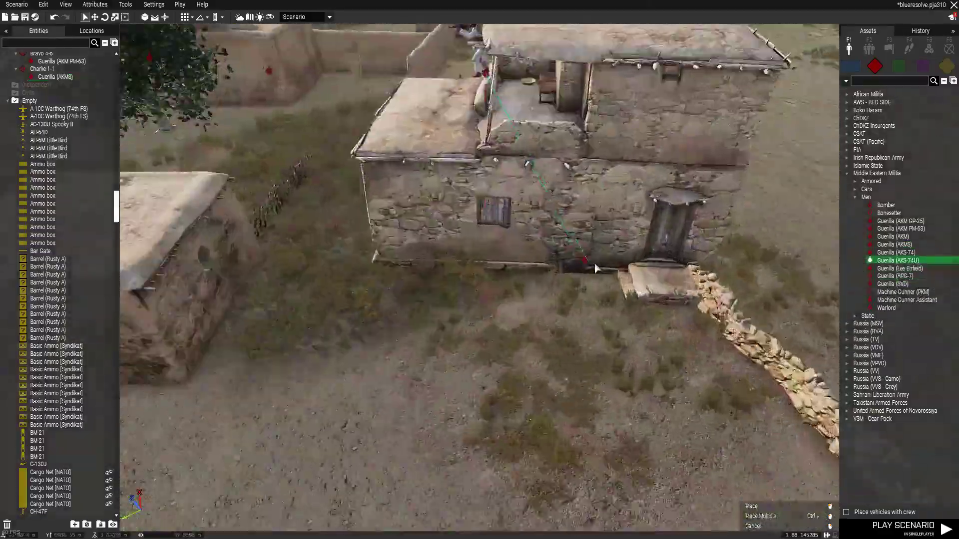
pyautogui.scroll(6, 558, 222)
pyautogui.click(280, 189)
pyautogui.scroll(-7, 654, 361)
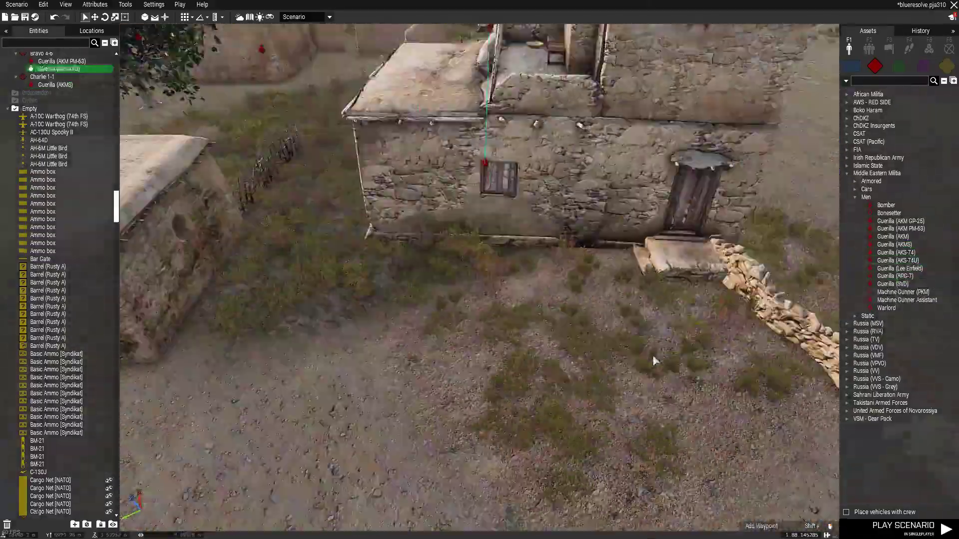
# Place a Guerilla (Lee Enfield) on the lower flat roof of the mud house with the rooftop arch.
pyautogui.scroll(8, 468, 235)
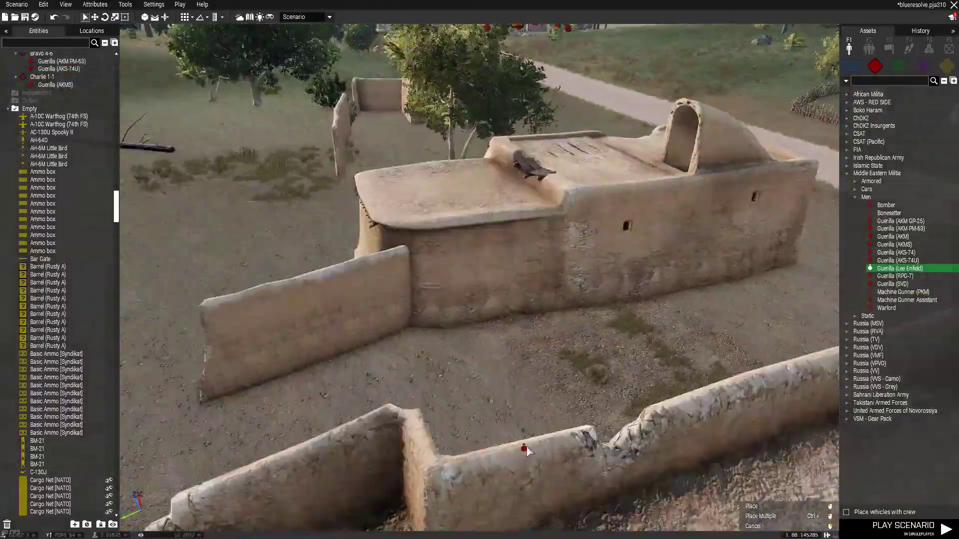
pyautogui.scroll(2, 450, 215)
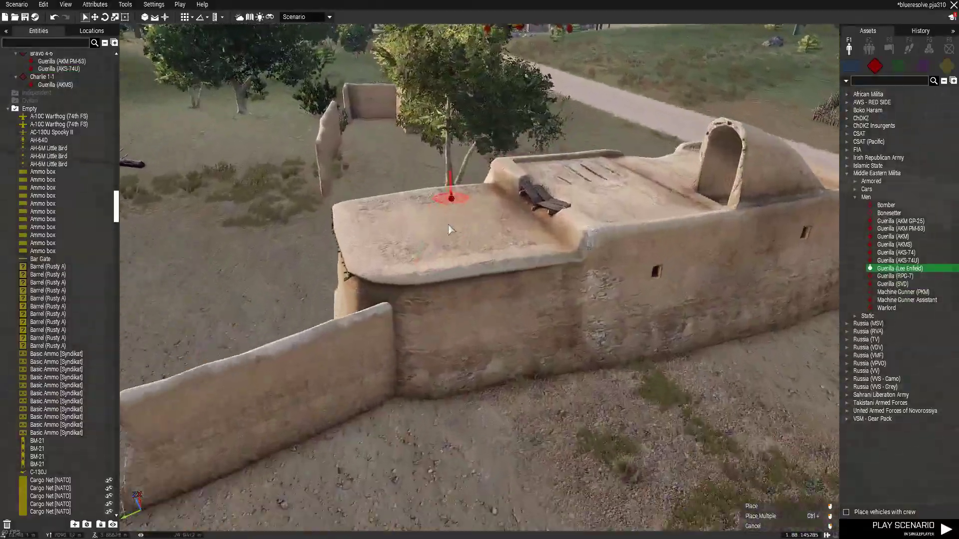
pyautogui.press('s')
# Place a Guerilla (RPG-7) at the neighbouring walled mud-house compound beside the road.
pyautogui.click(895, 277)
pyautogui.press('a')
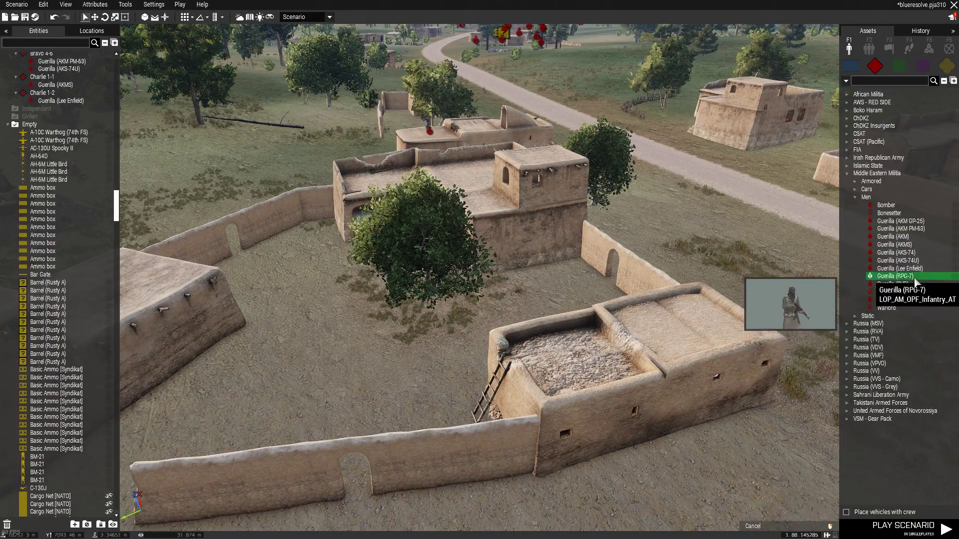
pyautogui.click(914, 278)
pyautogui.press('a')
pyautogui.click(477, 402)
pyautogui.press('s')
pyautogui.press('d')
# Place two more Guerillas (RPG-7), one in the corner of the parapeted flat roof and one on a roof terrace nearby.
pyautogui.click(909, 279)
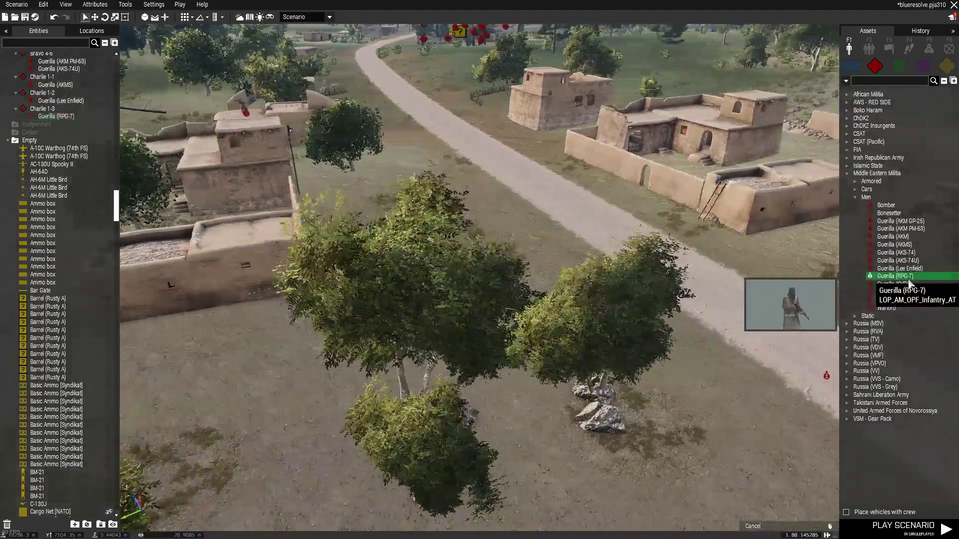
pyautogui.press('w')
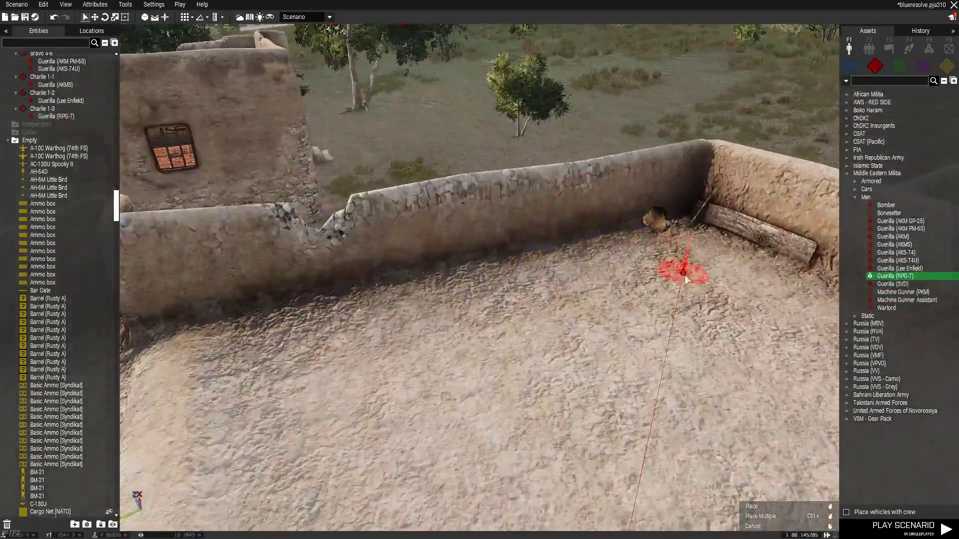
pyautogui.click(685, 275)
pyautogui.press('s')
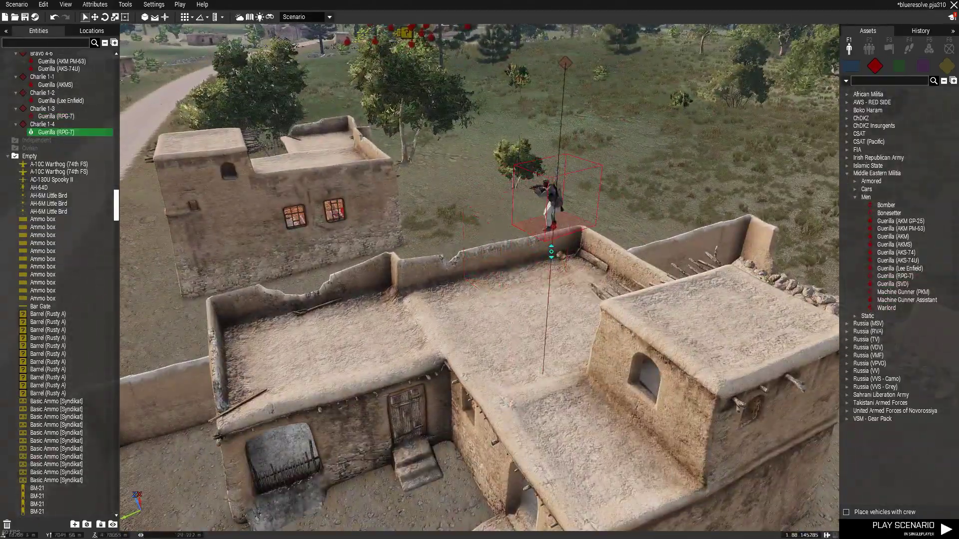
pyautogui.click(894, 276)
pyautogui.press('w')
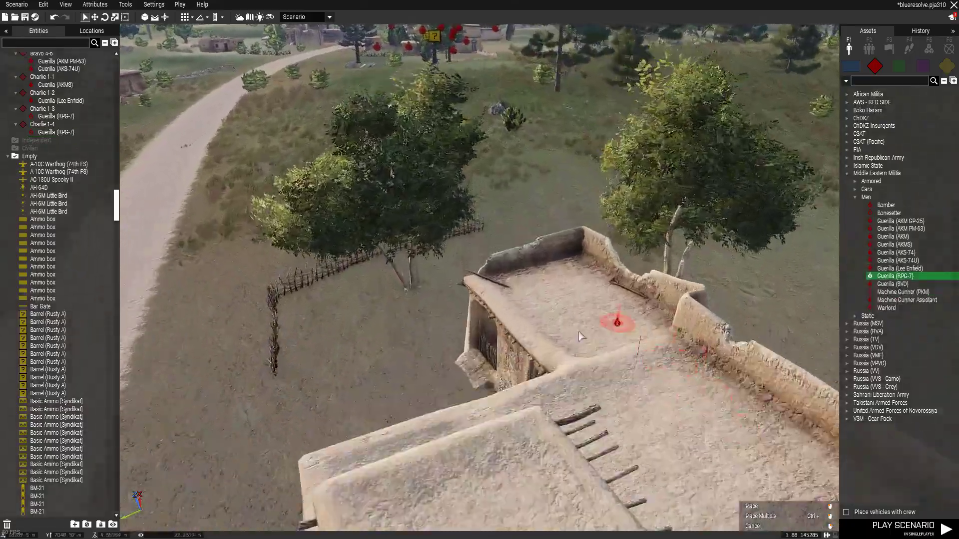
pyautogui.click(601, 300)
pyautogui.press('s')
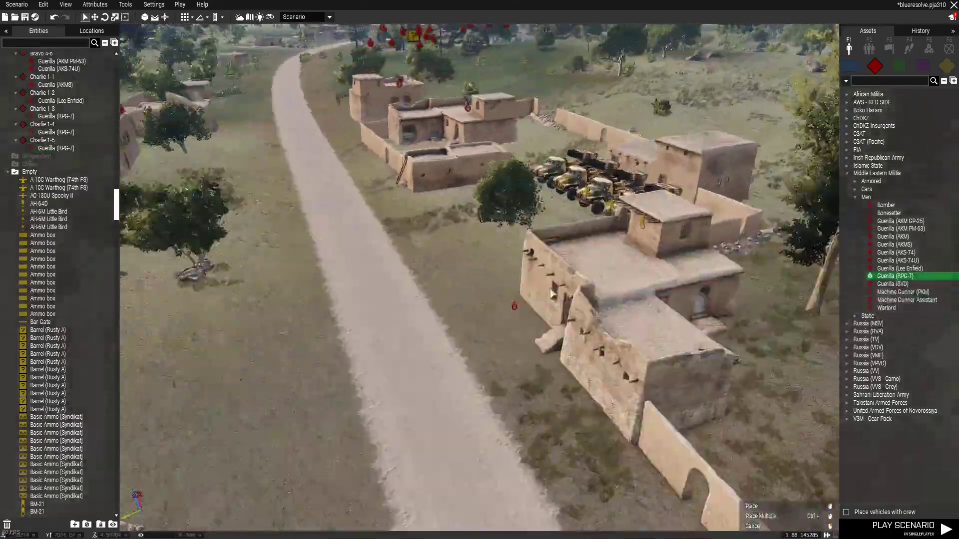
# Place another Guerilla (RPG-7) and a Guerilla (Lee Enfield) among the compounds along the village road.
pyautogui.press('w')
pyautogui.moveTo(553, 295); pyautogui.dragTo(340, 362, button='right')
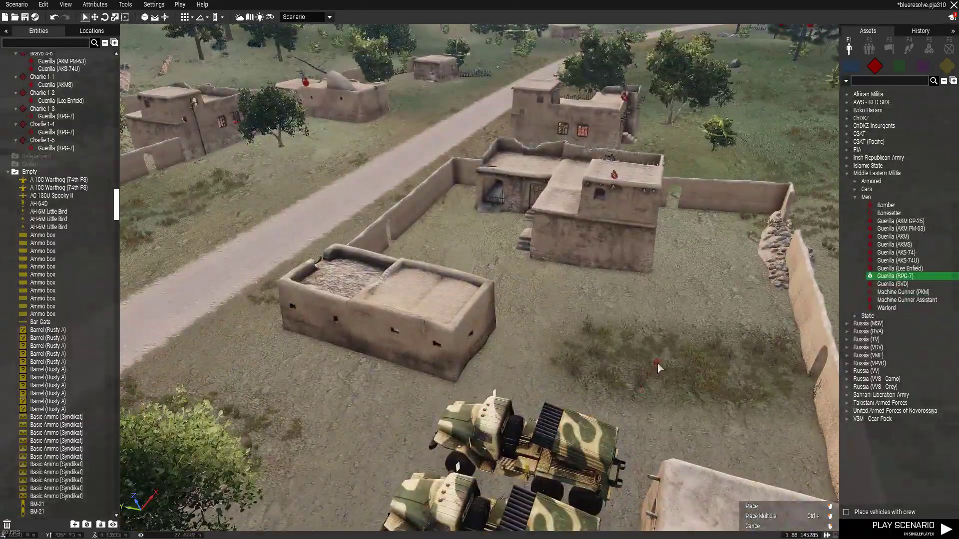
pyautogui.press('a')
pyautogui.click(894, 270)
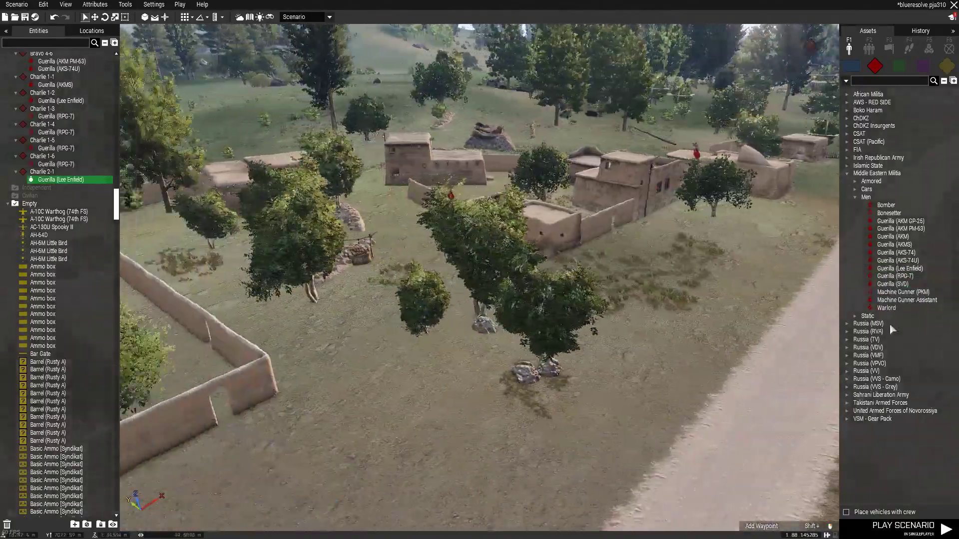
# Place a Guerilla (SVD) in the open yard between the mud houses and a Guerilla (RPG-7) inside the carpeted house.
pyautogui.click(893, 284)
pyautogui.press('w')
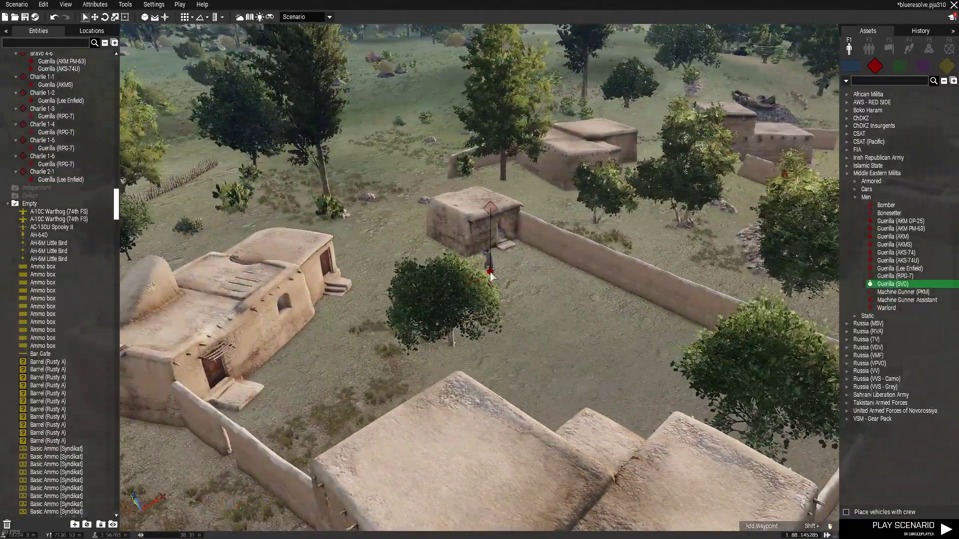
pyautogui.click(893, 275)
pyautogui.press('w')
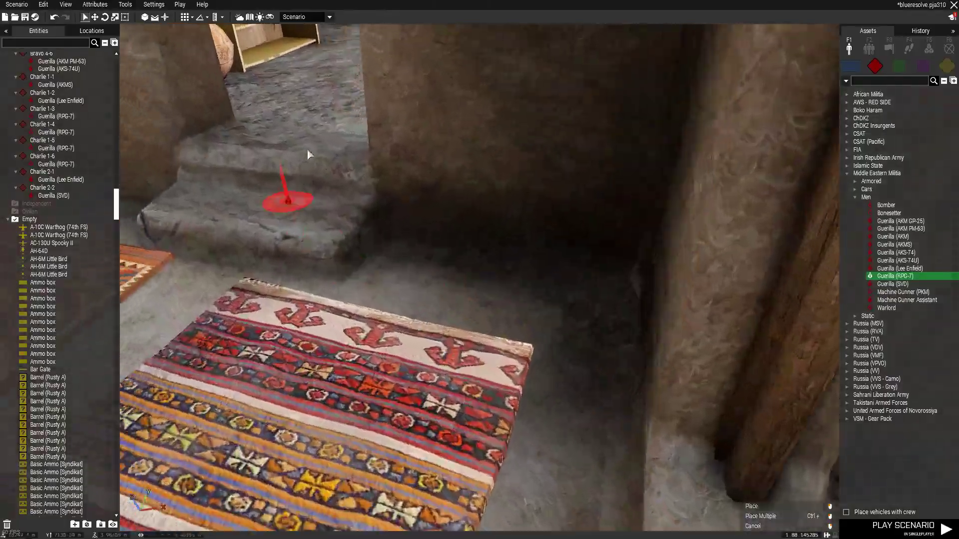
pyautogui.press('w')
pyautogui.click(475, 353)
pyautogui.scroll(-10, 566, 451)
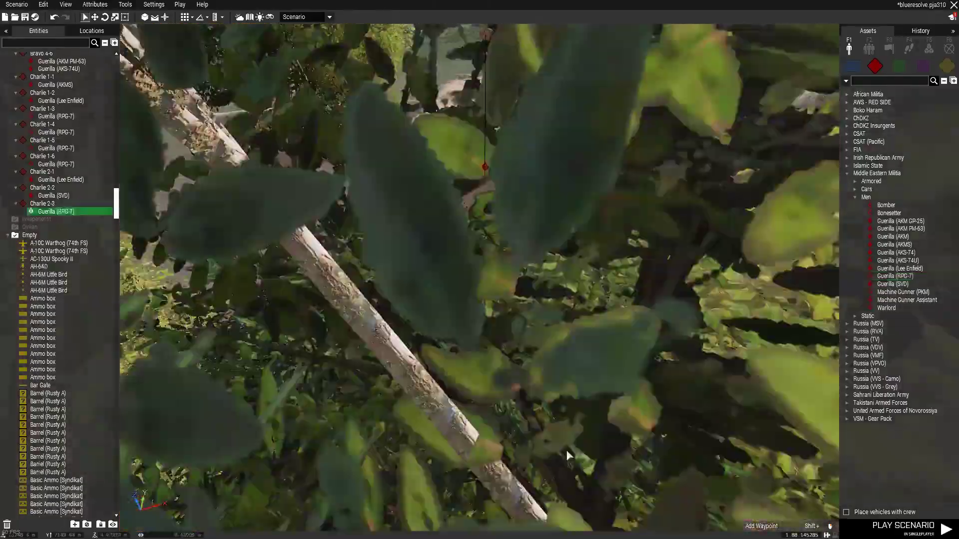
# Place a Guerilla (SVD) indoors on the carpeted floor beside the red table.
pyautogui.click(892, 284)
pyautogui.scroll(10, 520, 304)
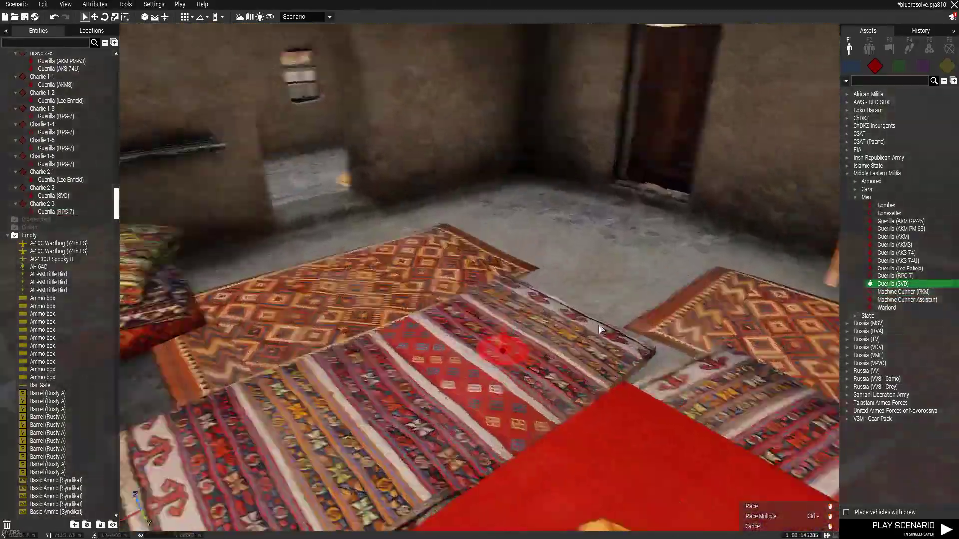
pyautogui.click(500, 327)
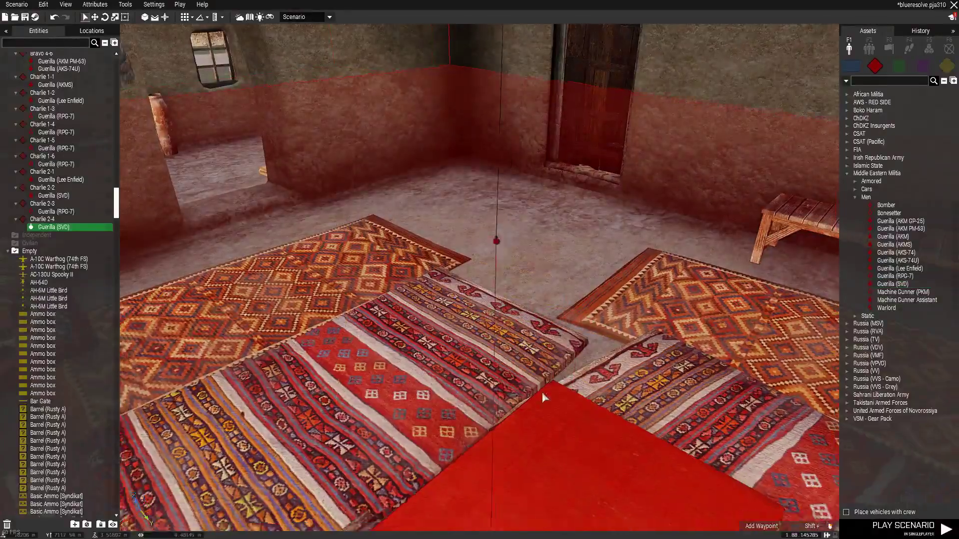
pyautogui.scroll(-10, 541, 391)
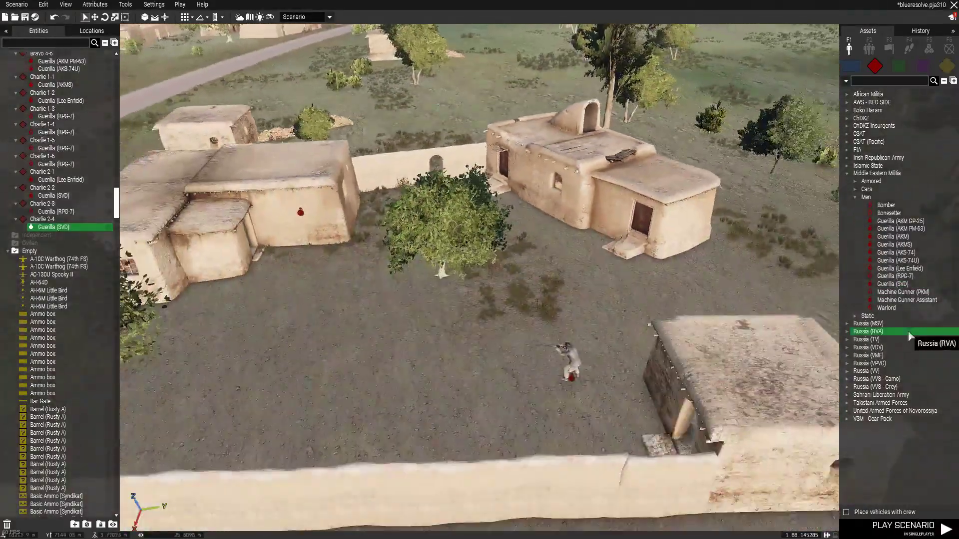
# Place a Guerilla (AKS-74U) in the walled yard near the arched gate and a Guerilla (AKS-74) under the tree beside the road.
pyautogui.click(897, 260)
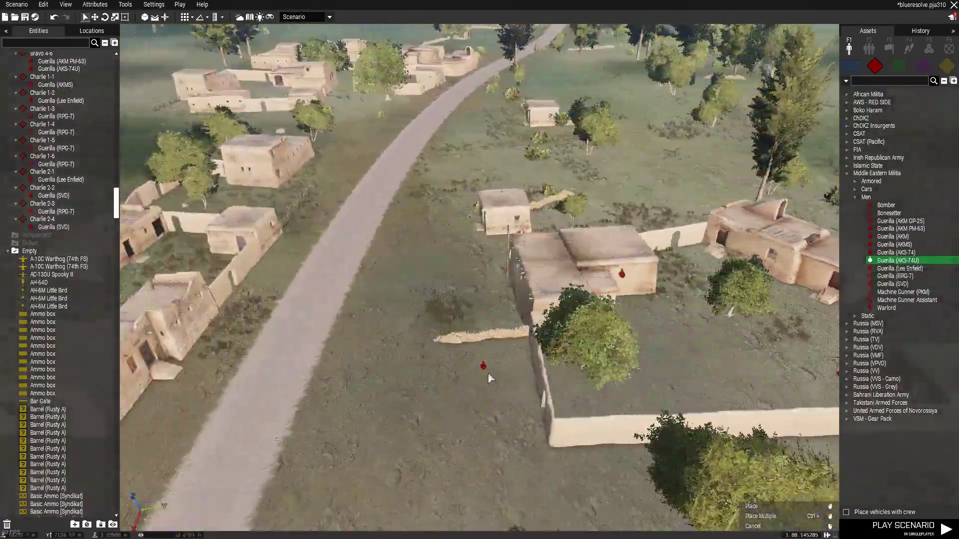
pyautogui.press('w')
pyautogui.moveTo(489, 361); pyautogui.dragTo(484, 346, button='right')
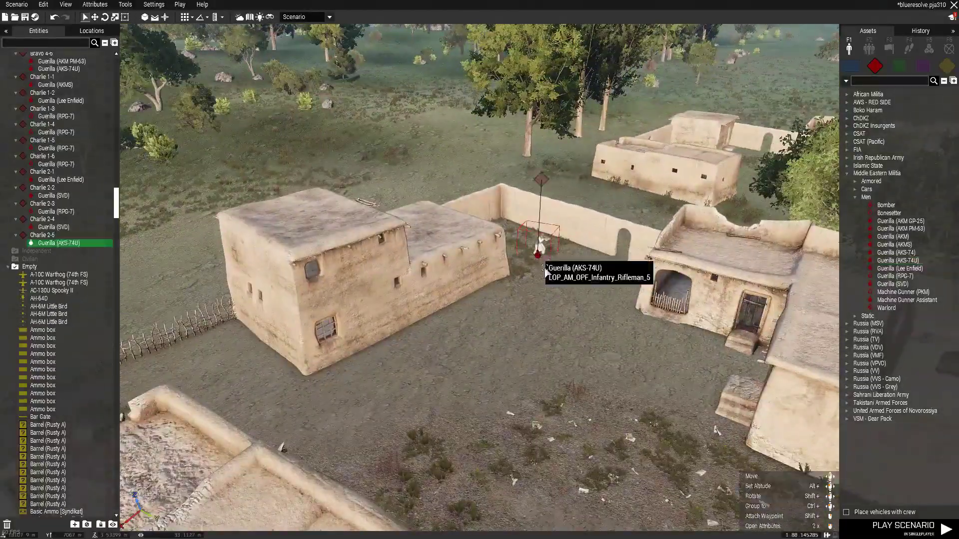
pyautogui.click(897, 252)
pyautogui.press('d')
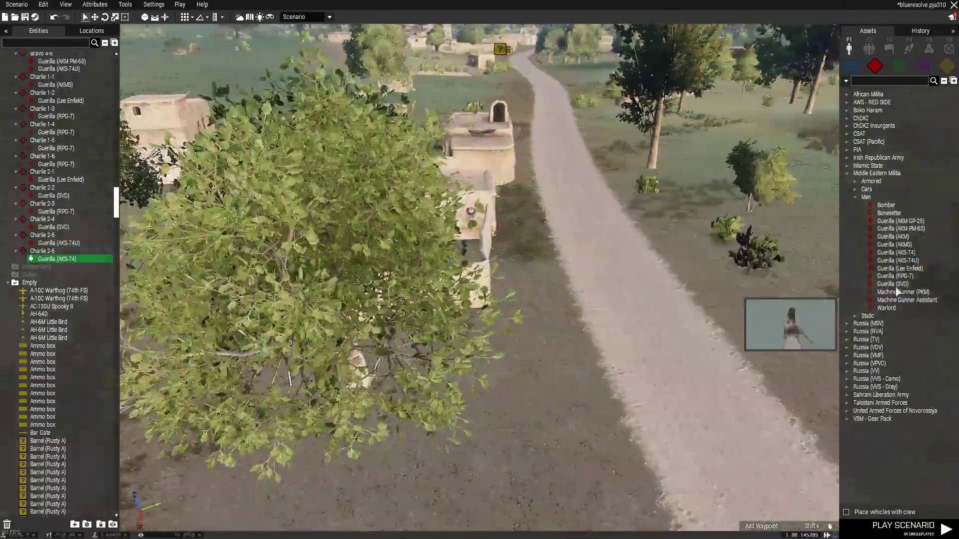
# Place a Guerilla (AKS-74U) near the arched gateway between the mud houses and a Guerilla (AKMS) on a flat roof terrace.
pyautogui.click(895, 260)
pyautogui.press('w')
pyautogui.moveTo(646, 301); pyautogui.dragTo(502, 321, button='right')
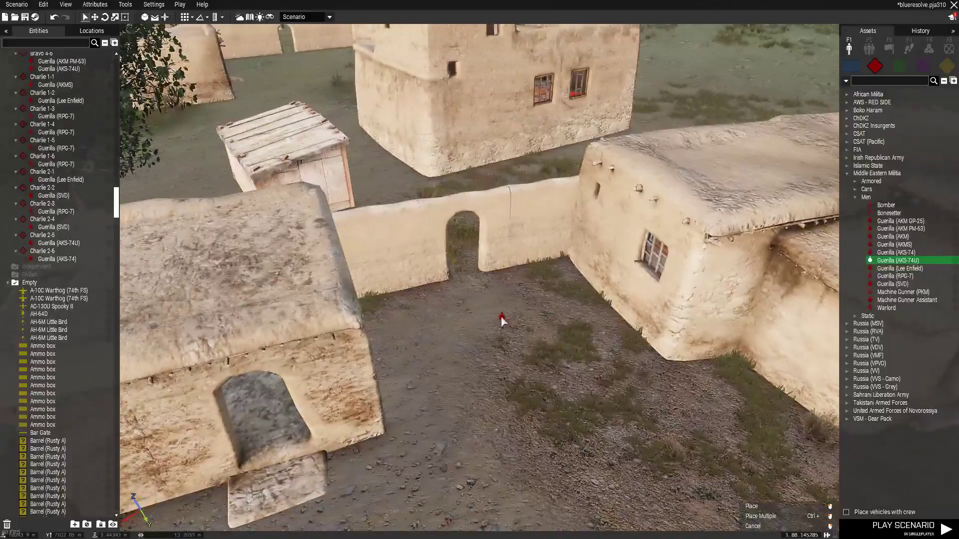
pyautogui.click(900, 245)
pyautogui.press('w')
pyautogui.moveTo(503, 278); pyautogui.dragTo(479, 217, button='right')
pyautogui.click(478, 217)
pyautogui.press('s')
pyautogui.moveTo(691, 318); pyautogui.dragTo(540, 265, button='right')
# Place a Guerilla (AKM) in the yard before the house with the ladder and a Guerilla (AKMS) indoors on the rugs by the cushions.
pyautogui.click(893, 237)
pyautogui.moveTo(775, 325); pyautogui.dragTo(656, 303, button='right')
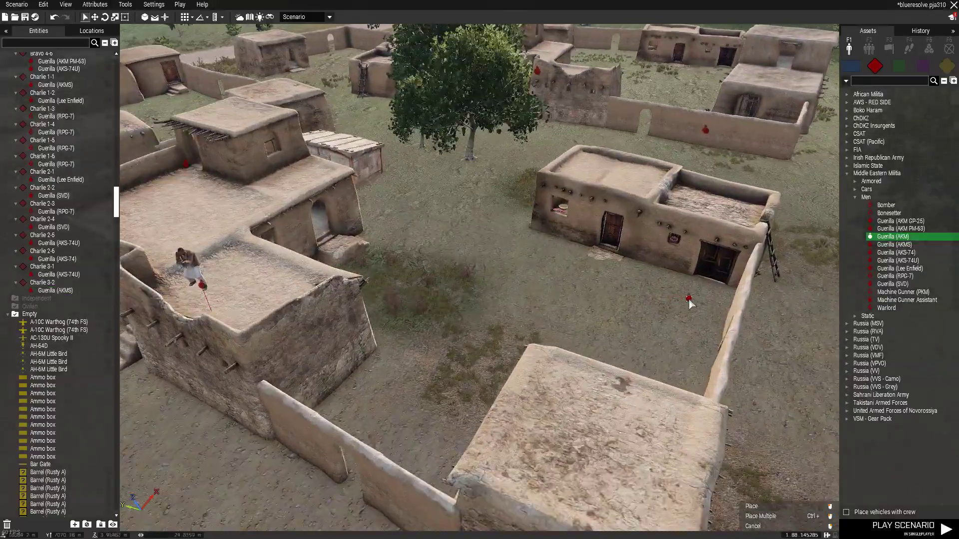
pyautogui.click(688, 300)
pyautogui.click(894, 244)
pyautogui.press('w')
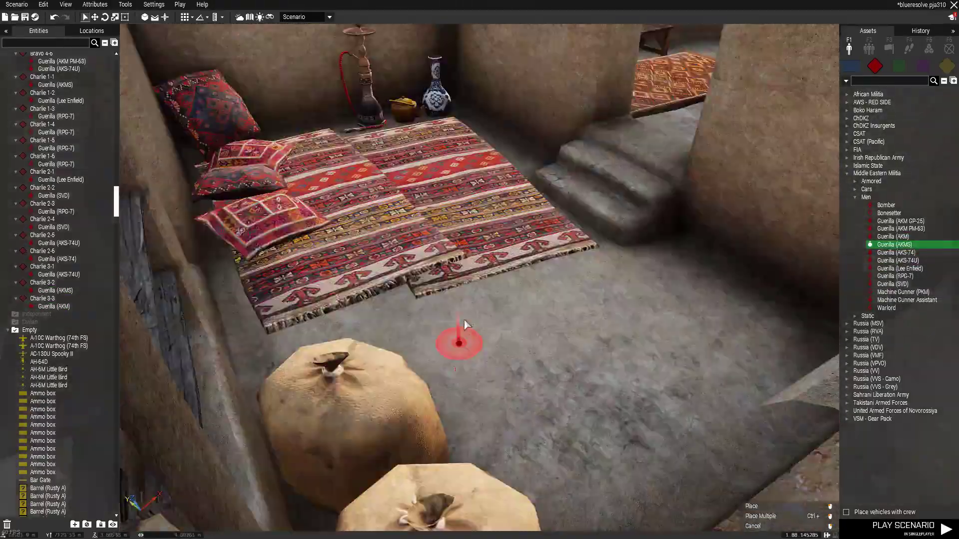
pyautogui.click(485, 313)
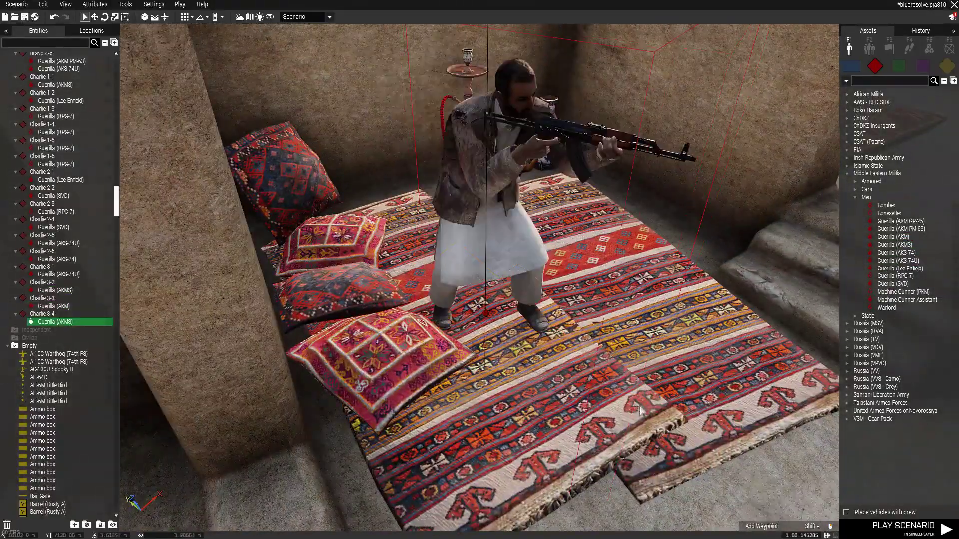
pyautogui.press('s')
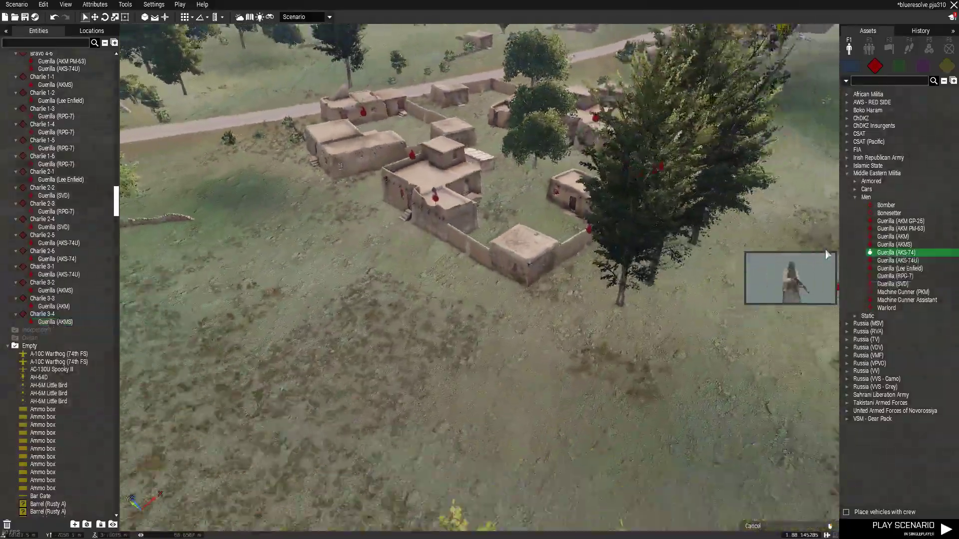
# Place a Guerilla (AKS-74) beside the compound wall in the yard with the well and a Guerilla (AKMS) inside a carpeted house.
pyautogui.press('w')
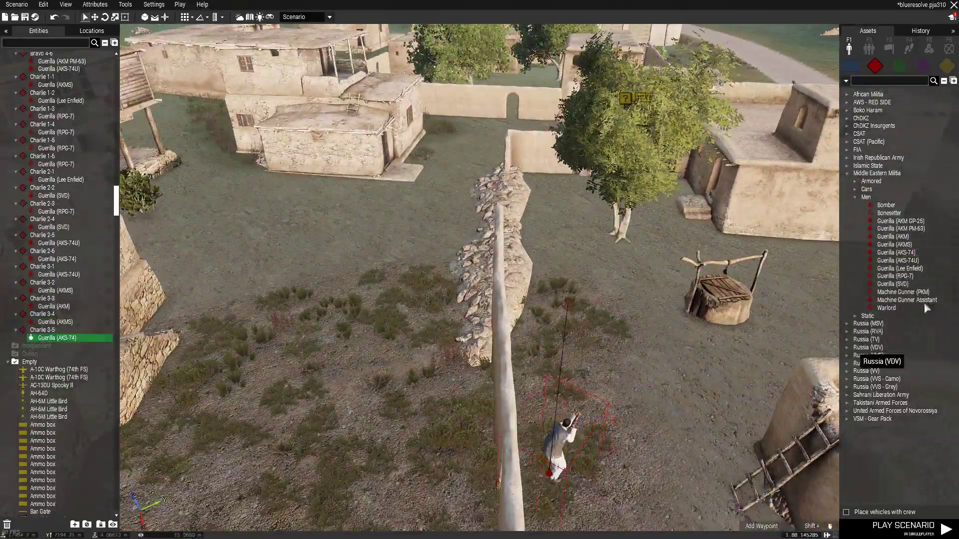
pyautogui.click(894, 244)
pyautogui.press('s')
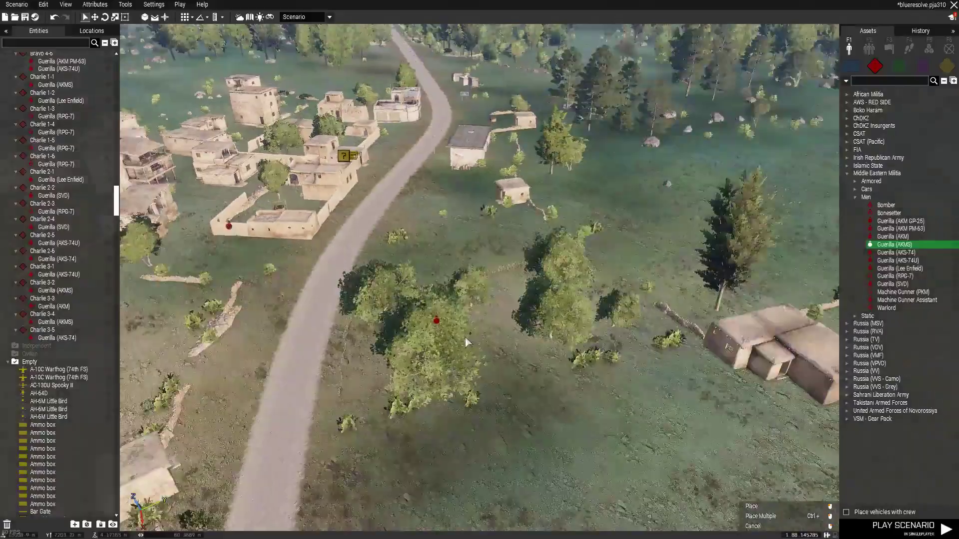
pyautogui.scroll(10, 534, 273)
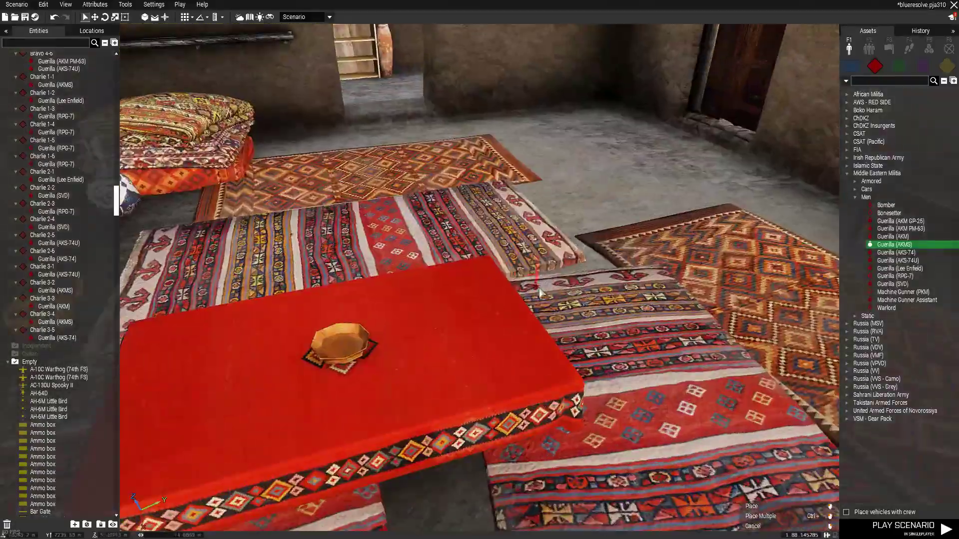
pyautogui.scroll(-8, 624, 341)
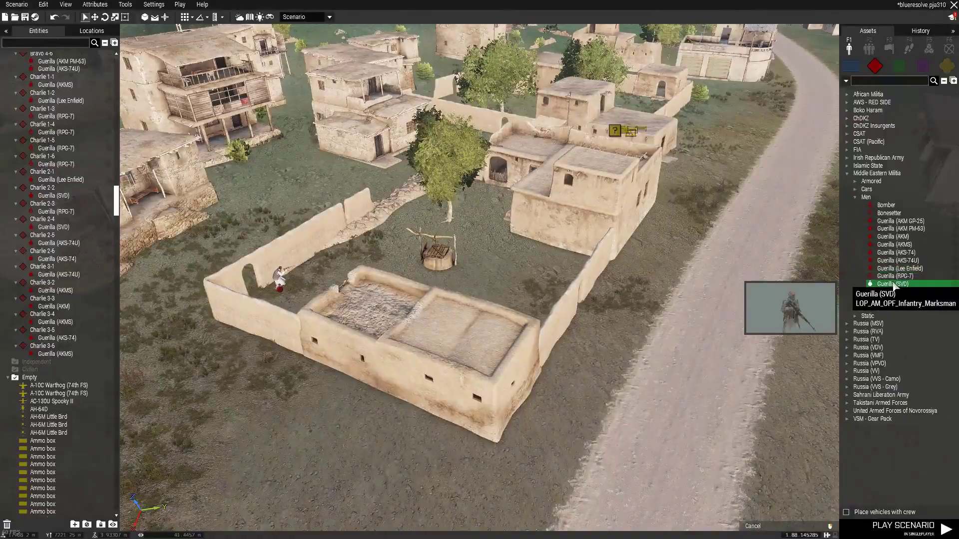
# Place a Guerilla (RPG-7) on the upper terrace of the two-storey stone house behind the compound.
pyautogui.click(894, 276)
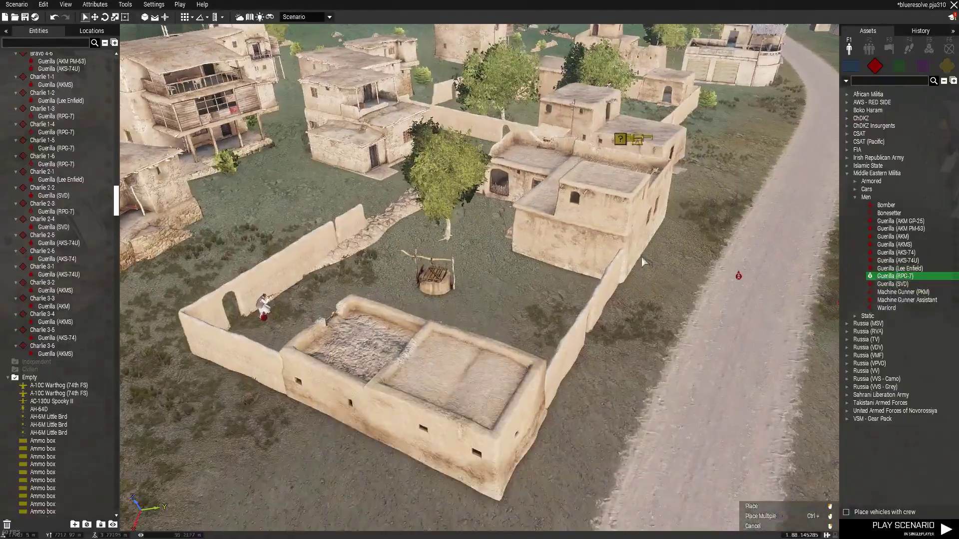
pyautogui.scroll(12, 512, 222)
pyautogui.scroll(4, 442, 242)
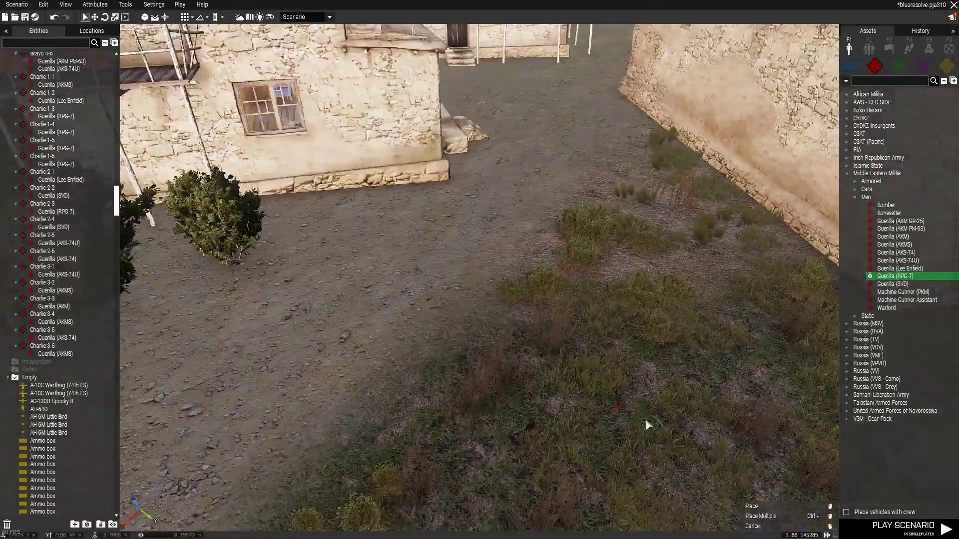
pyautogui.scroll(-4, 634, 418)
pyautogui.scroll(-3, 589, 370)
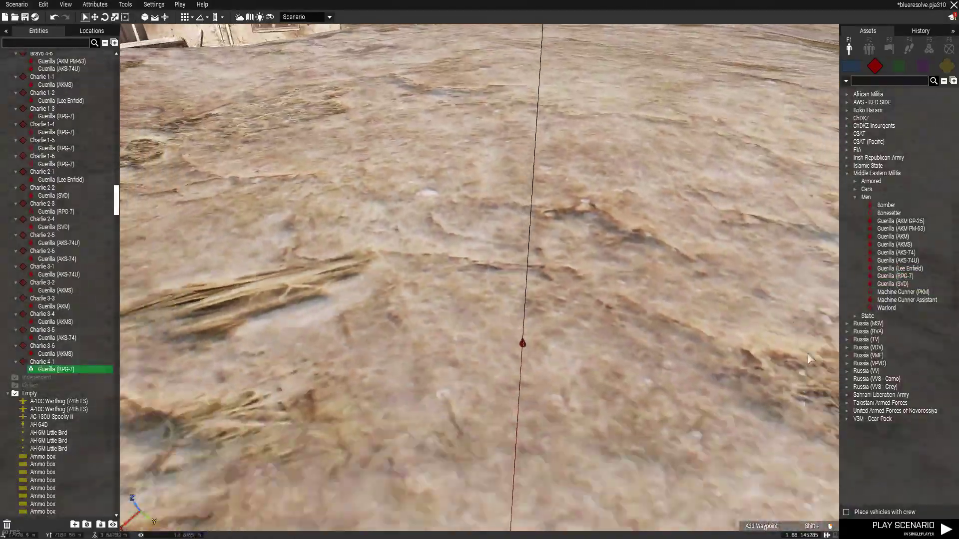
# Place a Guerilla (RPG-7) on the plank floor of the upper storey in the large house with wooden balconies.
pyautogui.scroll(-6, 516, 326)
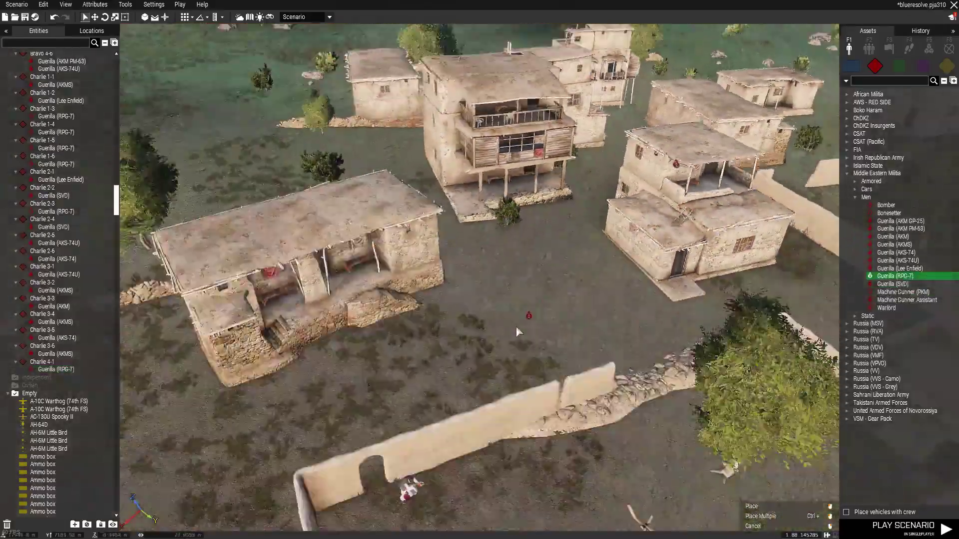
pyautogui.scroll(8, 409, 257)
pyautogui.scroll(5, 451, 290)
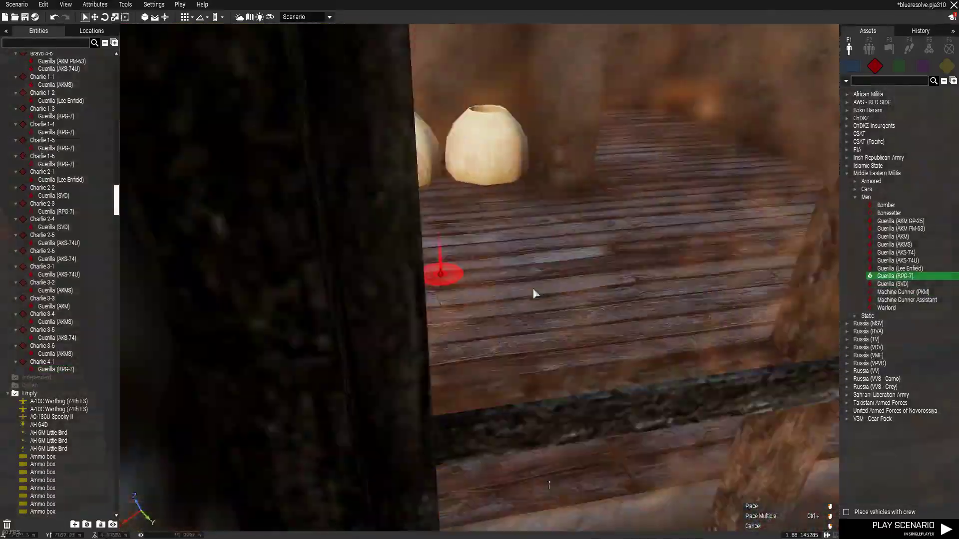
pyautogui.scroll(-10, 491, 386)
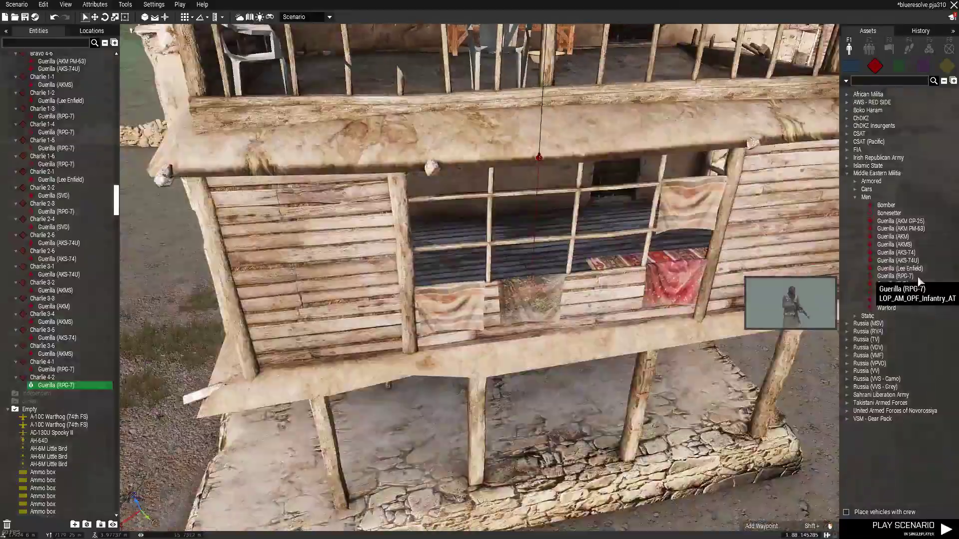
pyautogui.scroll(10, 499, 268)
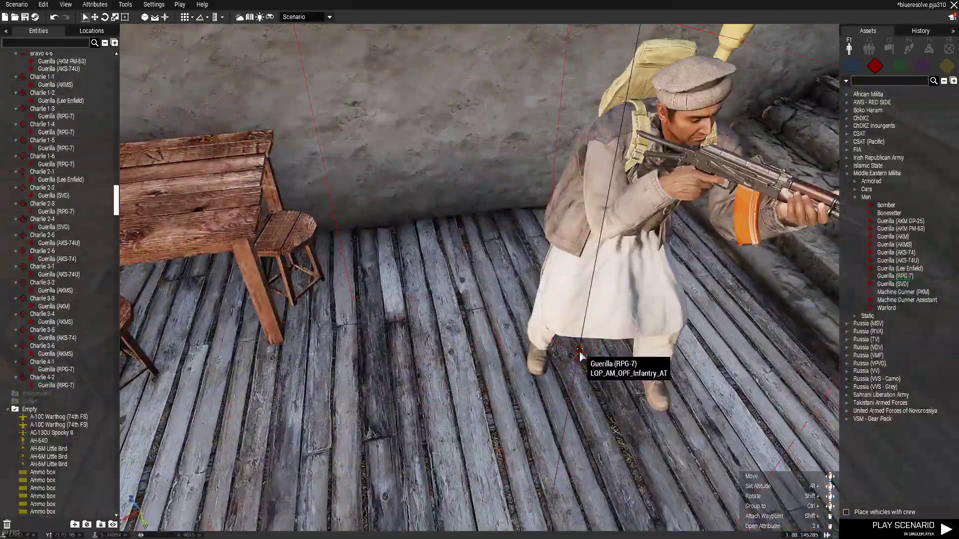
# Place a Guerilla (RPG-7) by the arched gateway inside the compound wall and another on the walled flat rooftop beside the road.
pyautogui.click(581, 353)
pyautogui.scroll(-10, 513, 464)
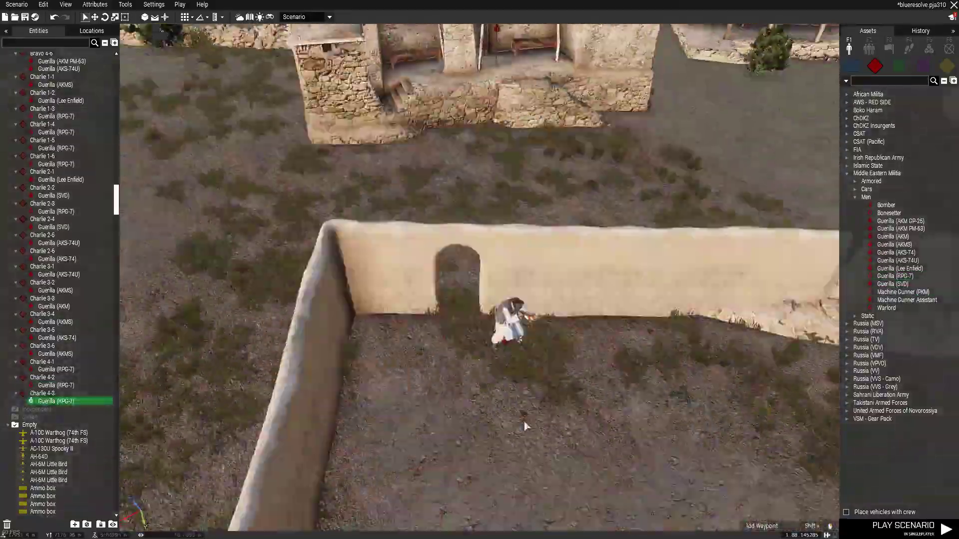
pyautogui.scroll(5, 334, 319)
pyautogui.scroll(-8, 491, 216)
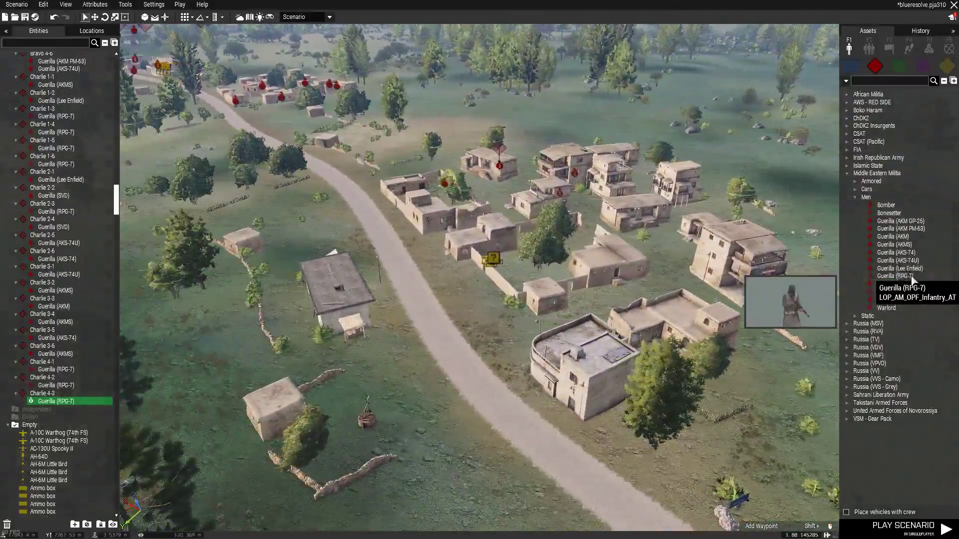
pyautogui.click(894, 277)
pyautogui.scroll(10, 670, 368)
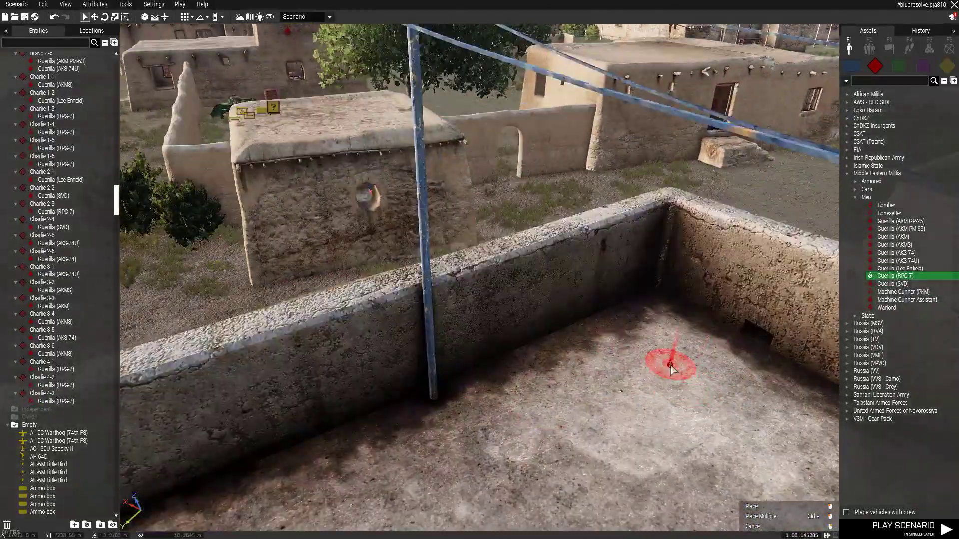
pyautogui.click(670, 368)
# Place a Guerilla (RPG-7) in the corner of the parapeted mud rooftop and a Guerilla (SVD) on the plank floor beside the plastic crates.
pyautogui.scroll(-10, 670, 368)
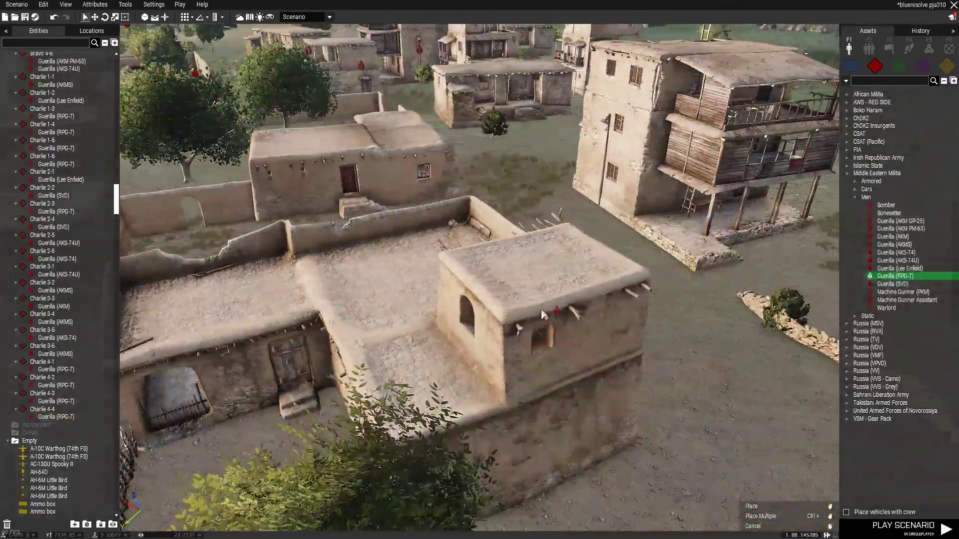
pyautogui.scroll(10, 543, 314)
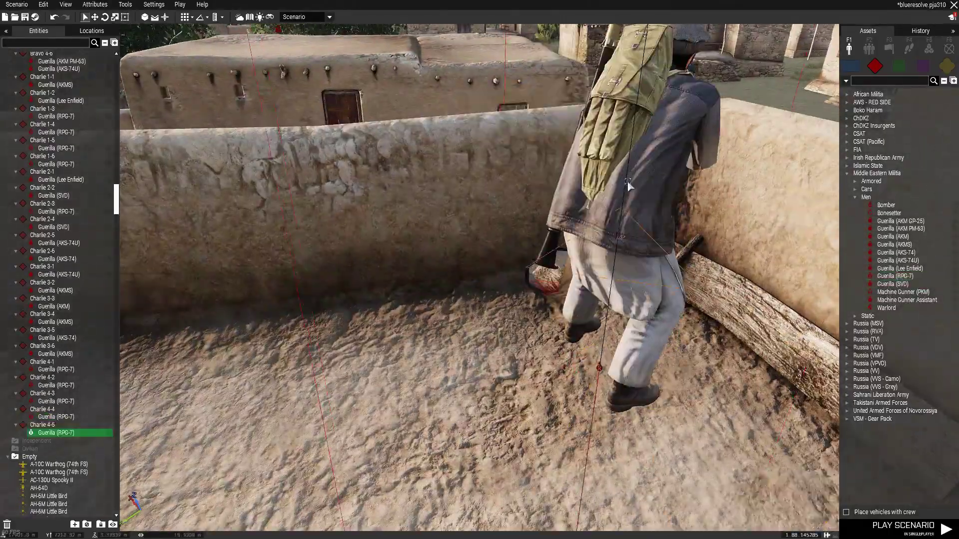
pyautogui.press('d')
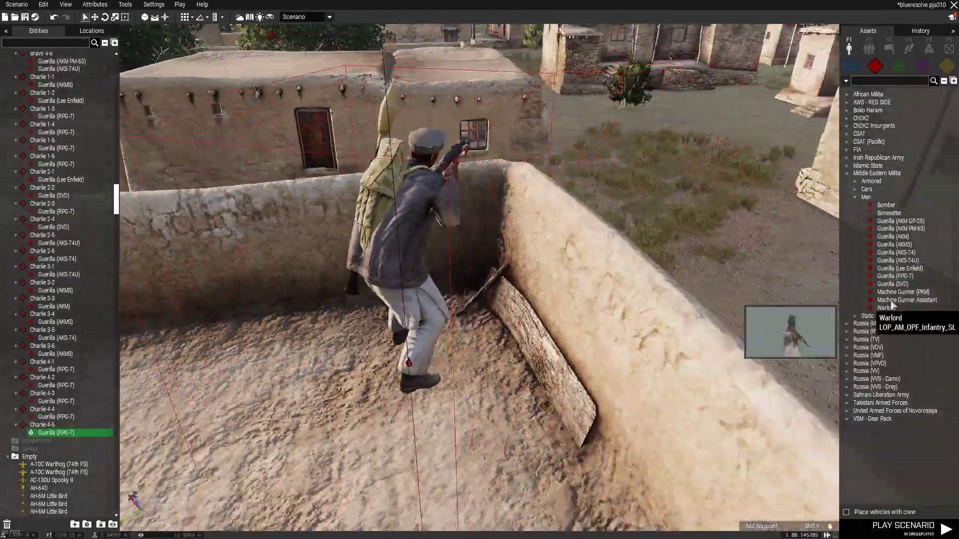
pyautogui.click(890, 284)
pyautogui.moveTo(654, 327)
pyautogui.mouseDown(button='right')
pyautogui.moveTo(615, 298)
pyautogui.moveTo(583, 322)
pyautogui.mouseUp(button='right')
pyautogui.scroll(5, 624, 299)
pyautogui.press('w')
pyautogui.press('d')
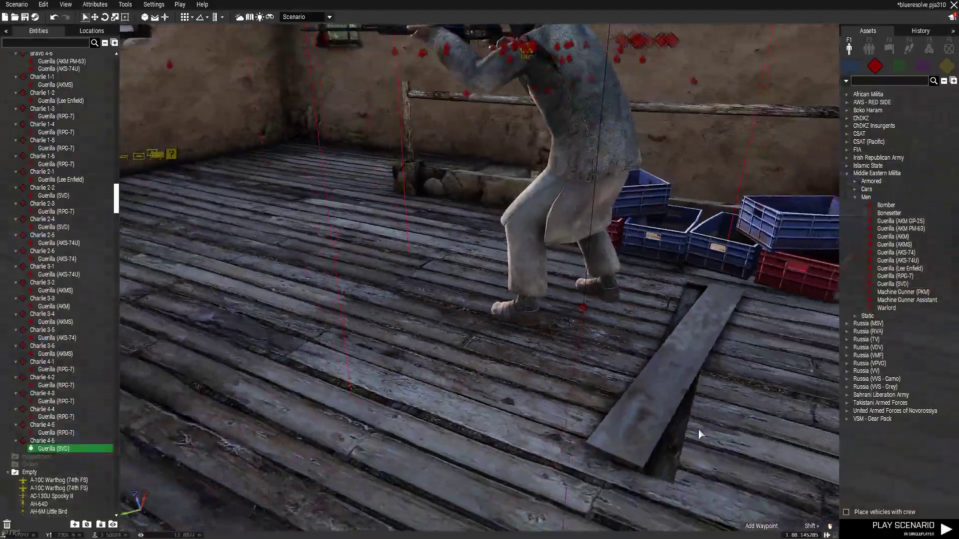
# Place one Guerilla (RPG-7) inside the stone-walled house and another on the upper plank floor near the wooden table and stools.
pyautogui.scroll(-10, 698, 432)
pyautogui.click(894, 276)
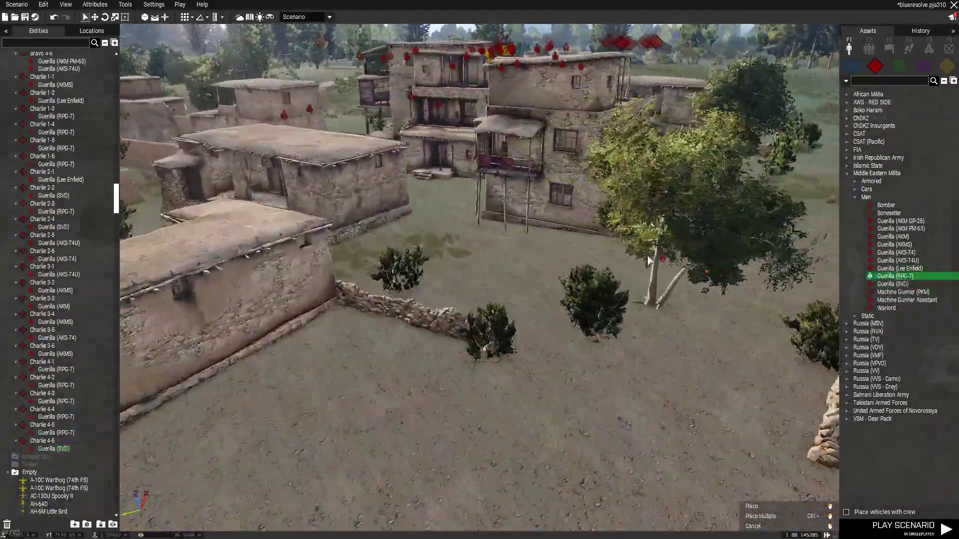
pyautogui.scroll(10, 648, 260)
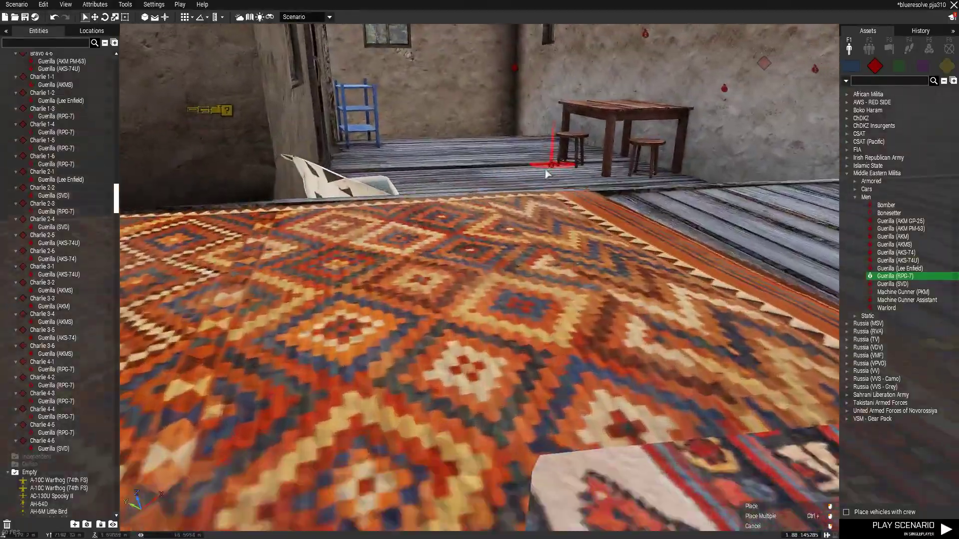
pyautogui.click(502, 187)
pyautogui.scroll(5, 490, 195)
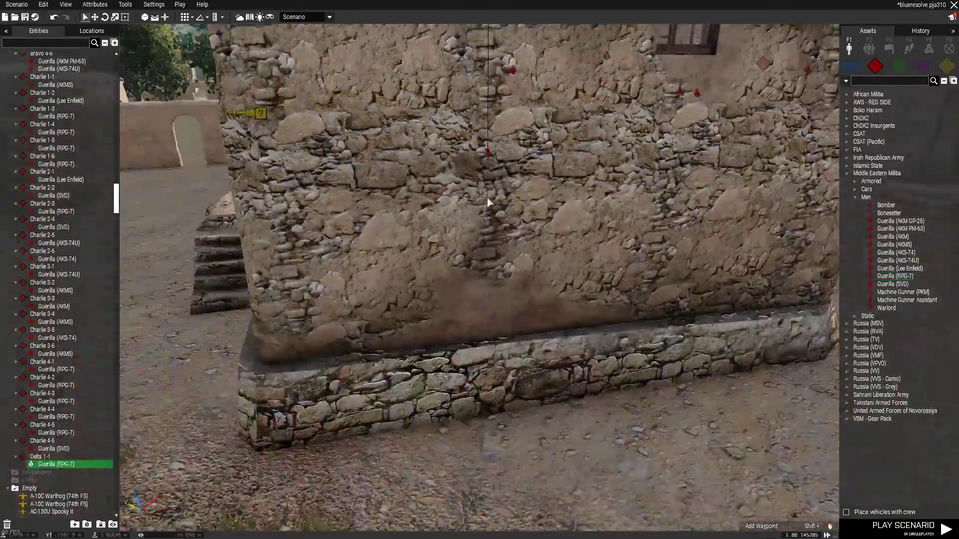
pyautogui.scroll(-8, 487, 196)
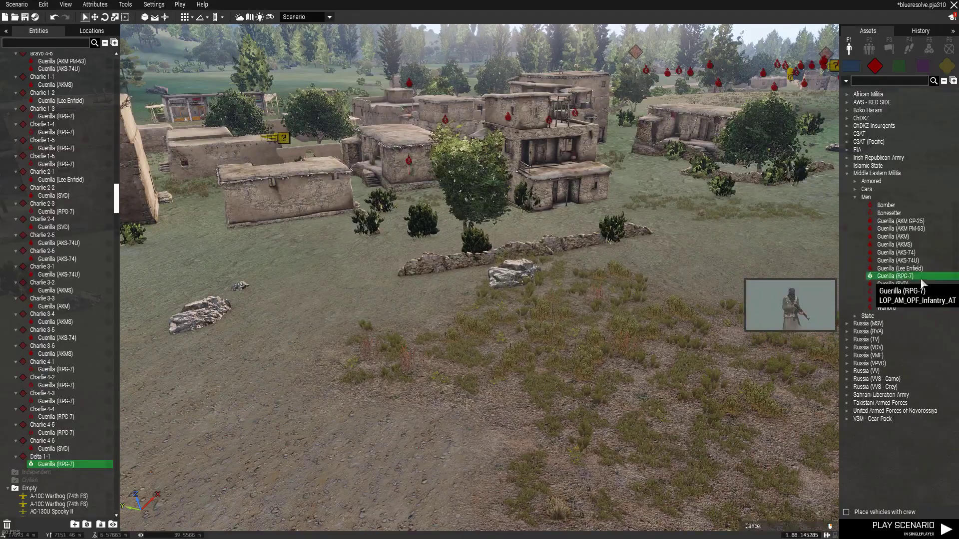
pyautogui.scroll(10, 602, 344)
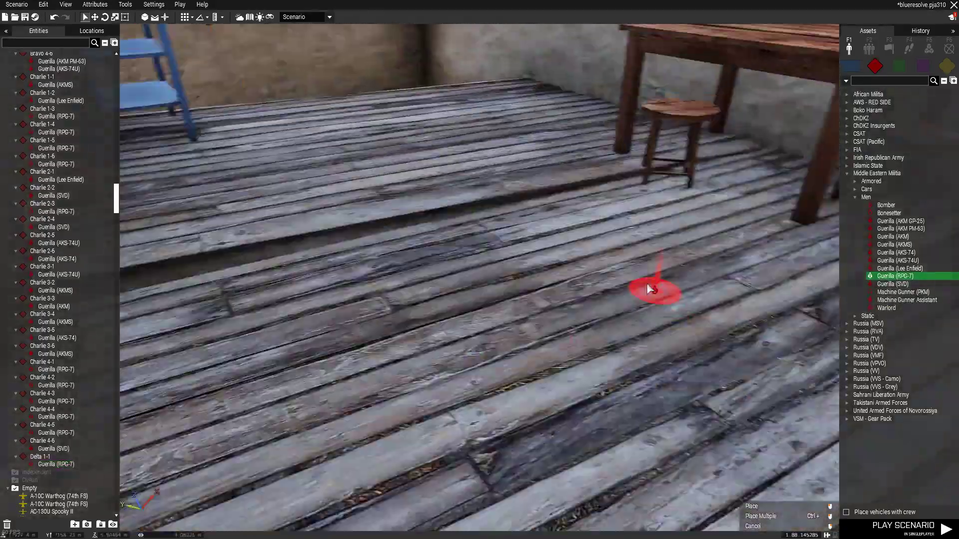
pyautogui.click(569, 271)
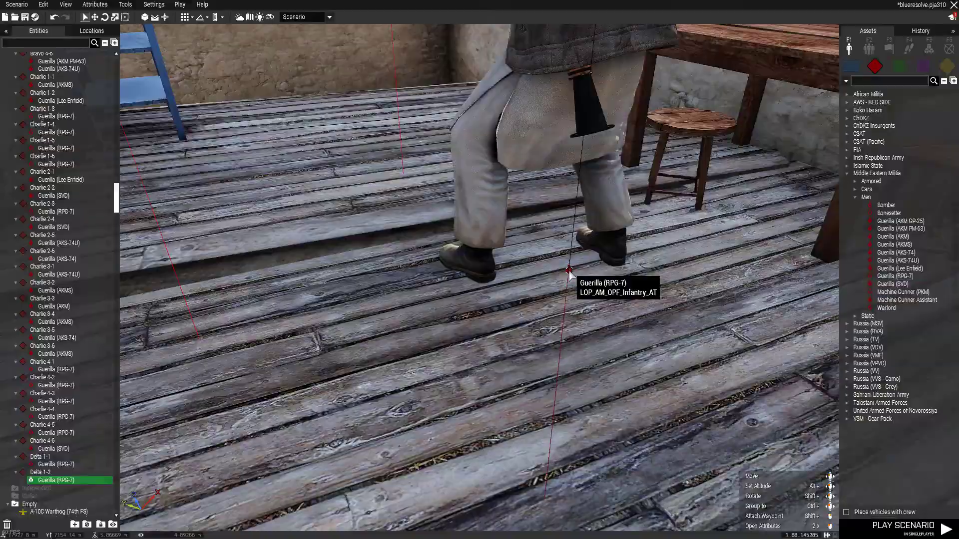
# Place a Guerilla (RPG-7) in the compound near the supply crates and a Guerilla (AKS-74U) on the adjoining house's flat roof.
pyautogui.scroll(-8, 511, 351)
pyautogui.click(894, 275)
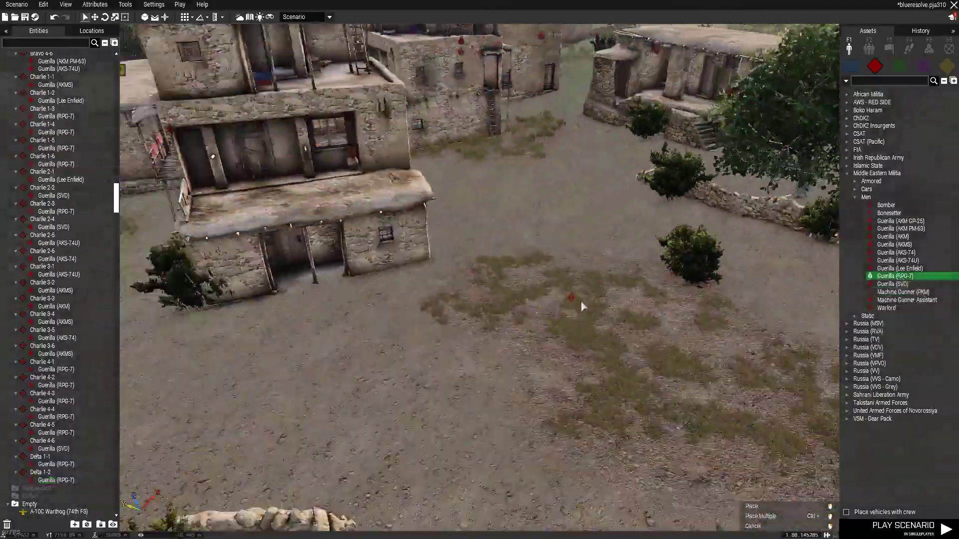
pyautogui.press('a')
pyautogui.moveTo(647, 325); pyautogui.dragTo(906, 337, button='right')
pyautogui.scroll(8, 439, 334)
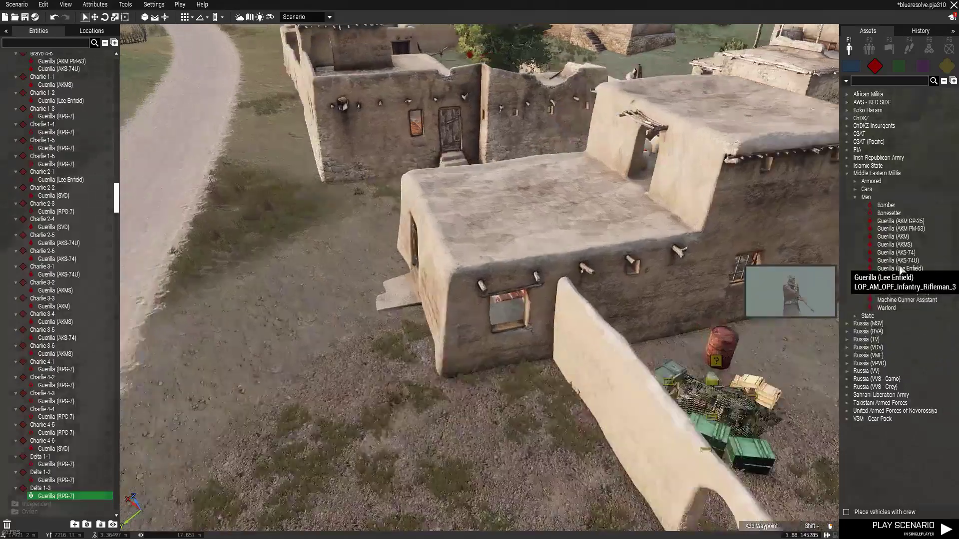
pyautogui.click(897, 260)
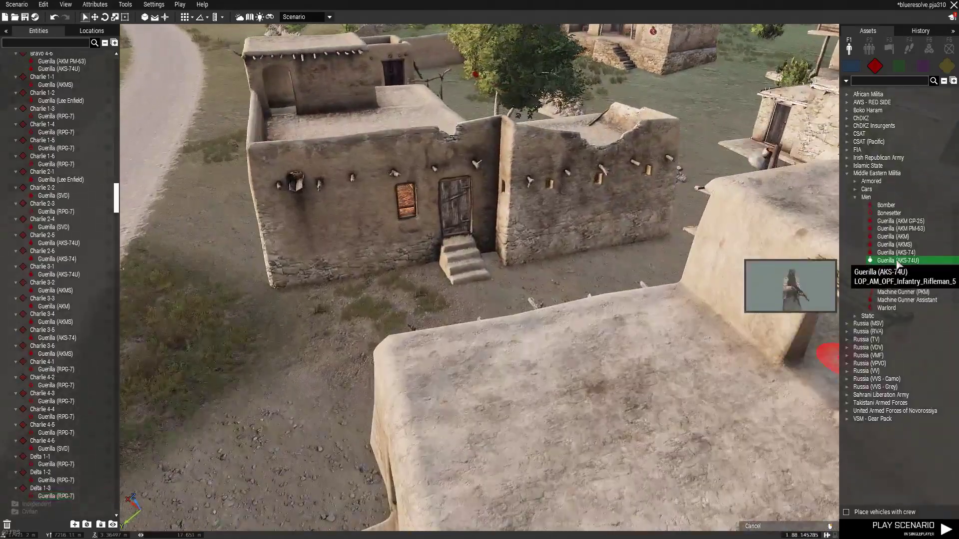
pyautogui.click(667, 366)
# Place a Guerilla (RPG-7) on the walled roof by its rooftop room and another inside the building across the road, repositioned on the bare floor.
pyautogui.click(895, 276)
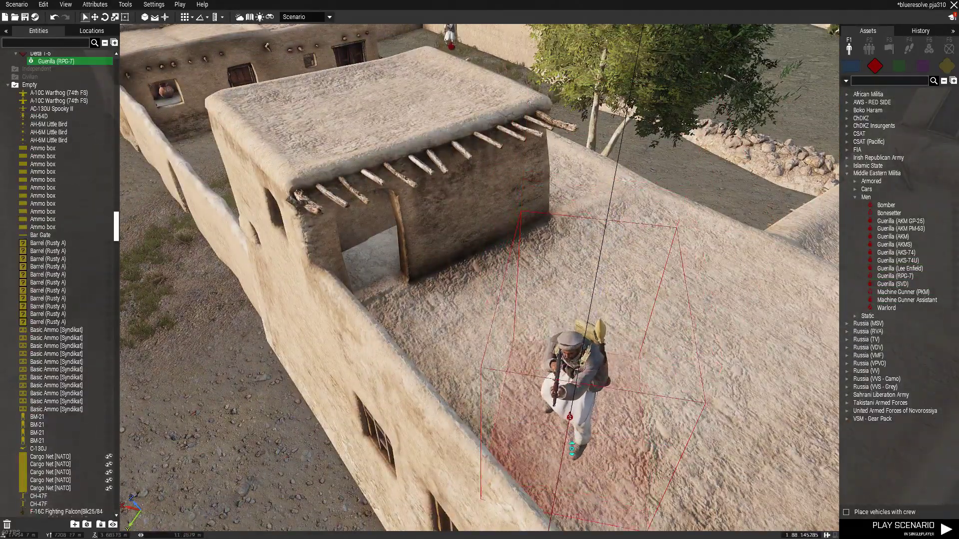
pyautogui.scroll(-10, 442, 445)
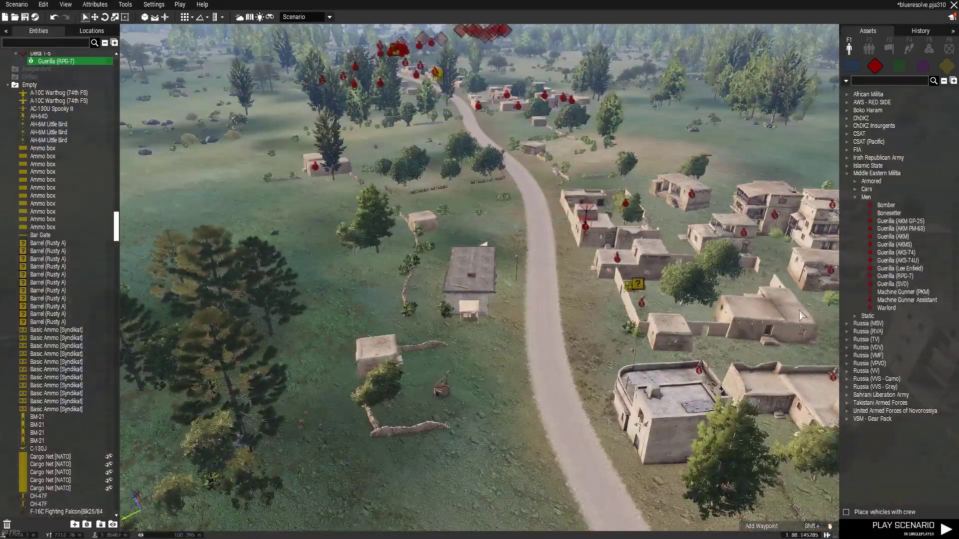
pyautogui.scroll(10, 548, 380)
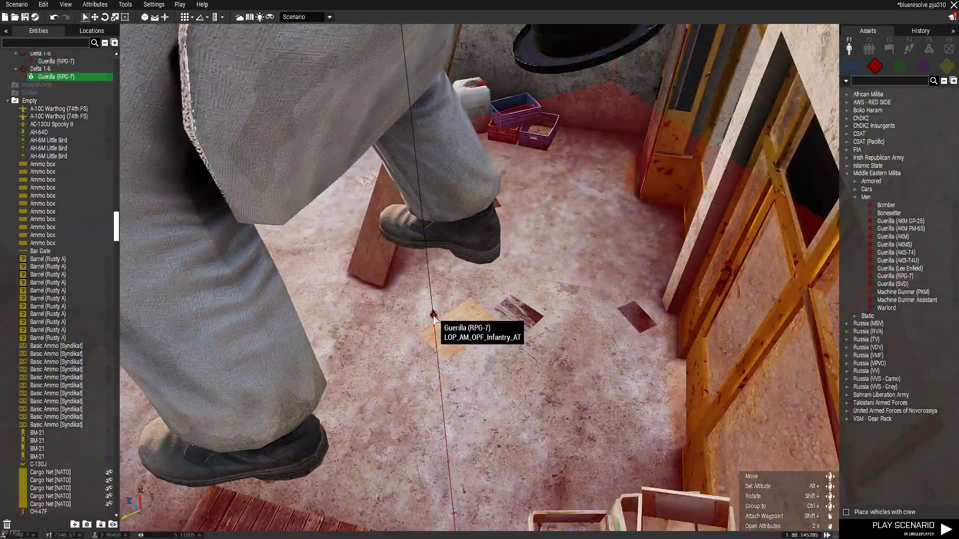
pyautogui.moveTo(399, 143); pyautogui.dragTo(451, 474)
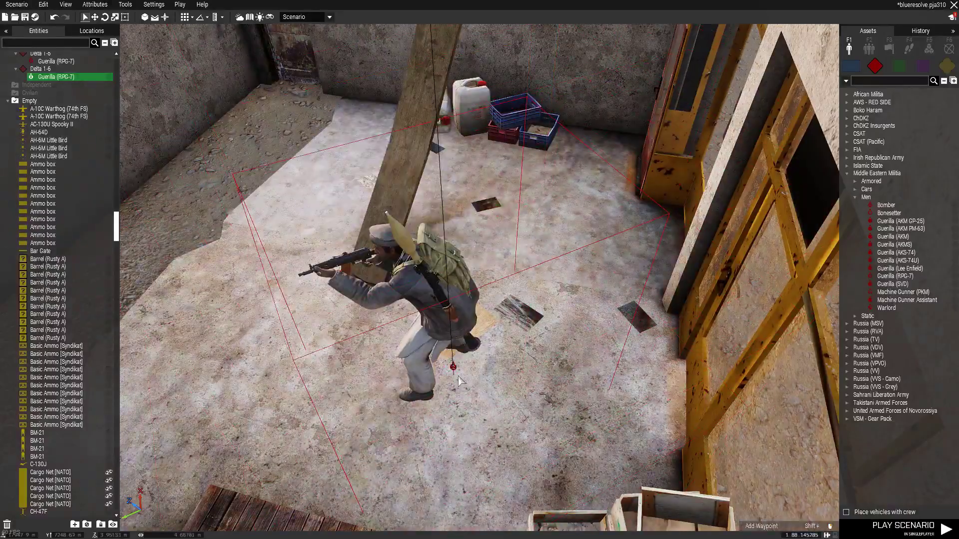
# Place a Guerilla (RPG-7) in the yard beside the compound wall adjoining the two-level mud house.
pyautogui.scroll(-10, 548, 332)
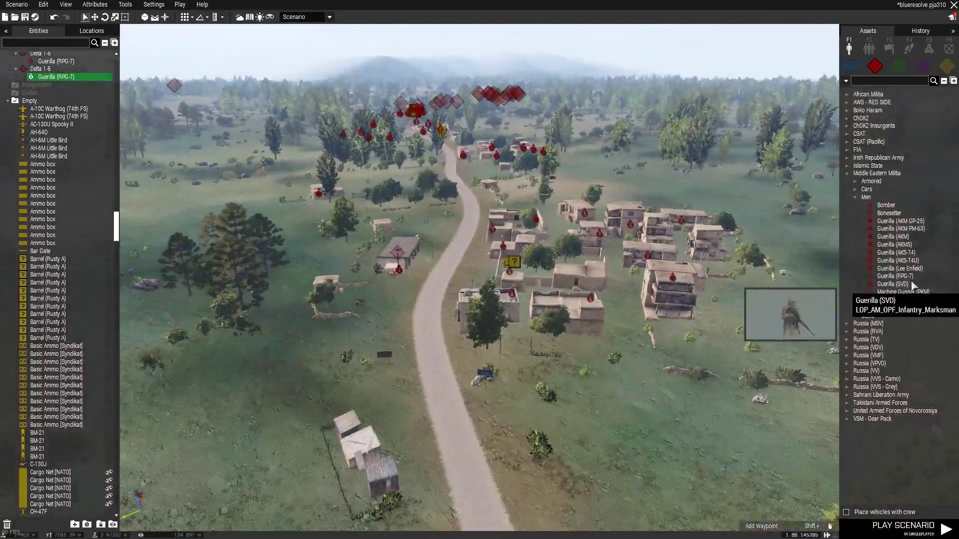
pyautogui.scroll(6, 436, 472)
pyautogui.scroll(-6, 435, 391)
pyautogui.press('w')
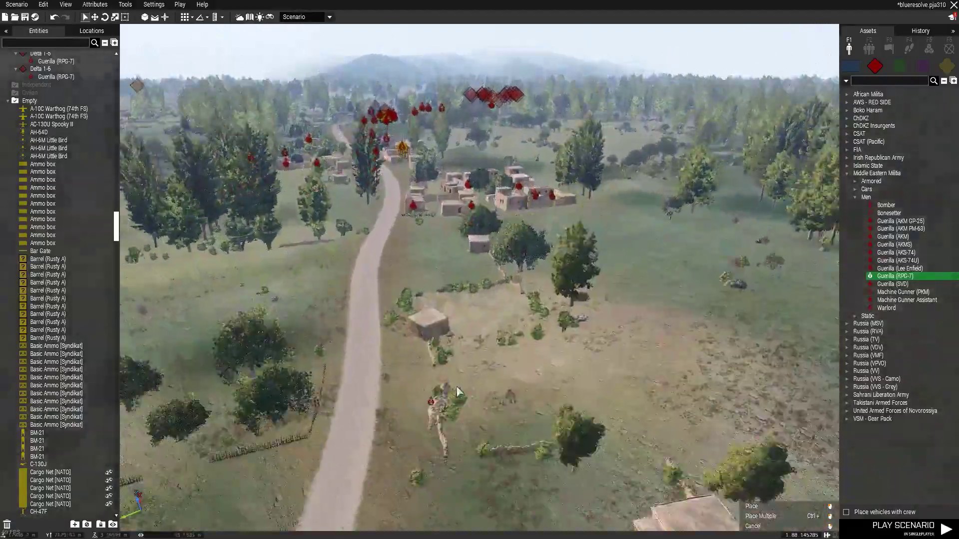
pyautogui.moveTo(437, 399); pyautogui.dragTo(463, 388, button='right')
pyautogui.scroll(8, 462, 389)
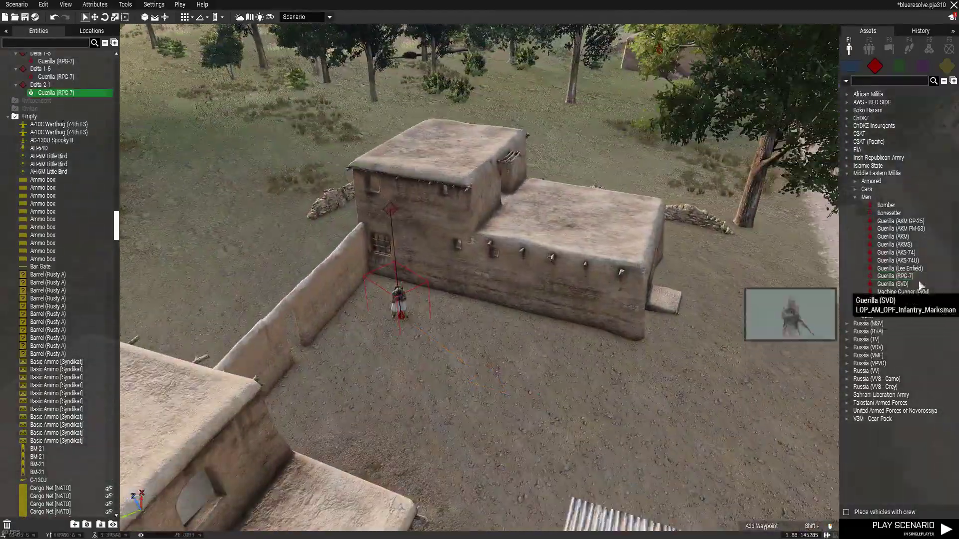
# Place a second Guerilla (RPG-7) behind the wooden door of the two-level mud house, in the same group as the yard guerilla.
pyautogui.click(905, 277)
pyautogui.press('d')
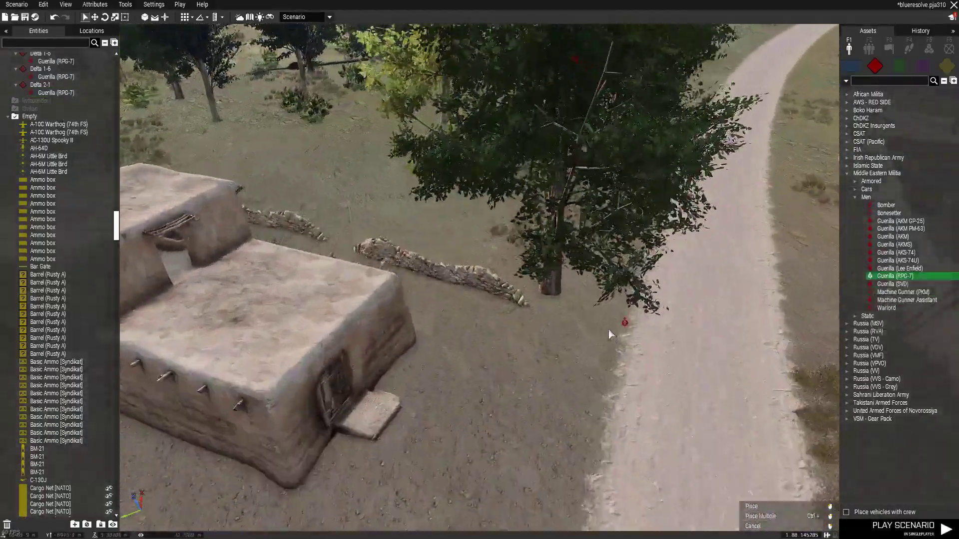
pyautogui.press('w')
pyautogui.moveTo(608, 329); pyautogui.dragTo(430, 343, button='right')
pyautogui.click(487, 300)
pyautogui.press('s')
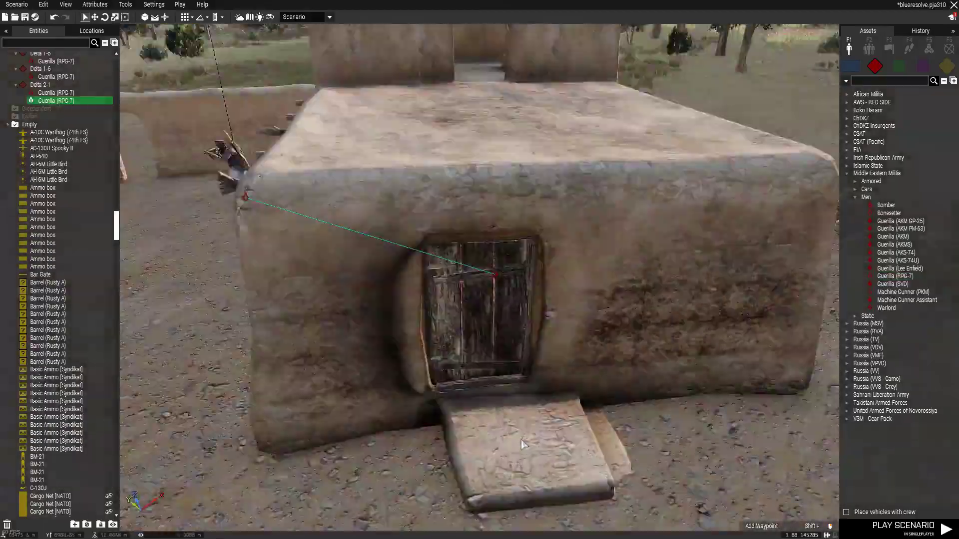
# Place a Guerilla (RPG-7) in the walled courtyard with the tower, near the supply crates and domed building.
pyautogui.moveTo(527, 434); pyautogui.dragTo(658, 453, button='right')
pyautogui.press('s')
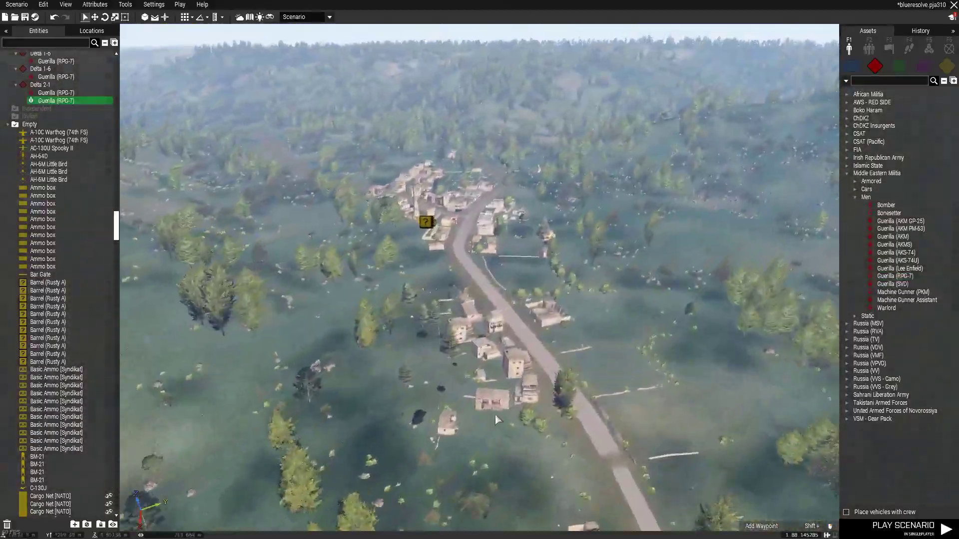
pyautogui.press('w')
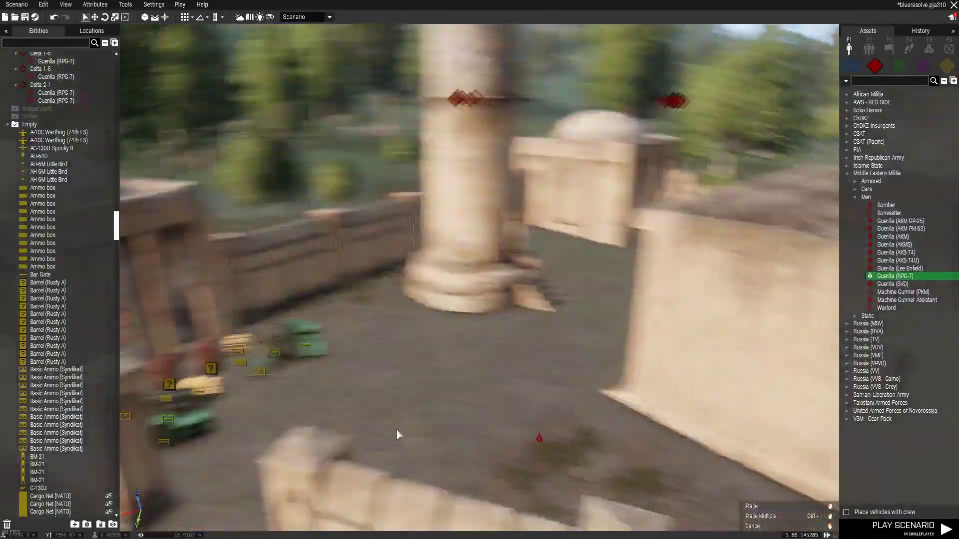
pyautogui.moveTo(397, 430); pyautogui.dragTo(279, 451, button='right')
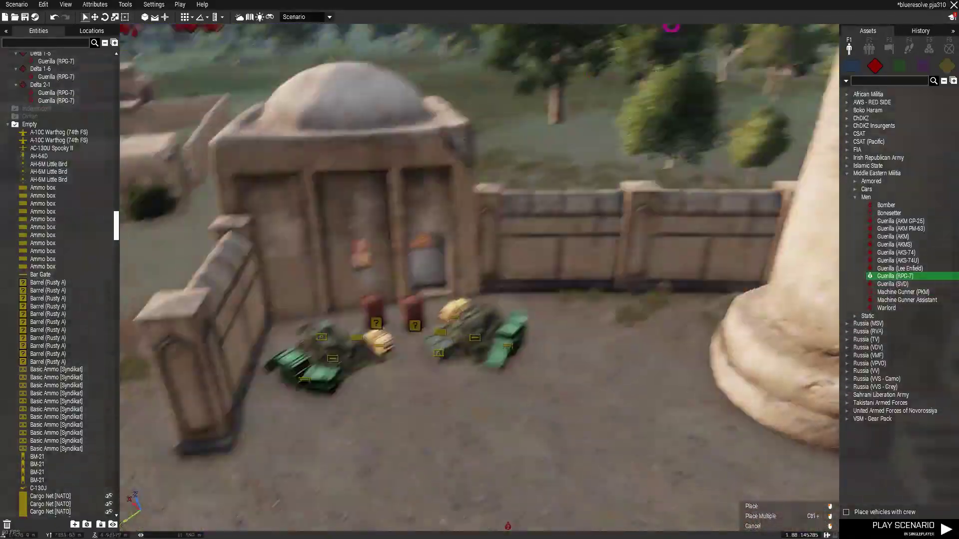
# Place a Guerilla (AKS-74) on the roadside house's upper plank floor by the crates and a Guerilla (AKS-74U) at the long low building behind it.
pyautogui.click(896, 252)
pyautogui.press('s')
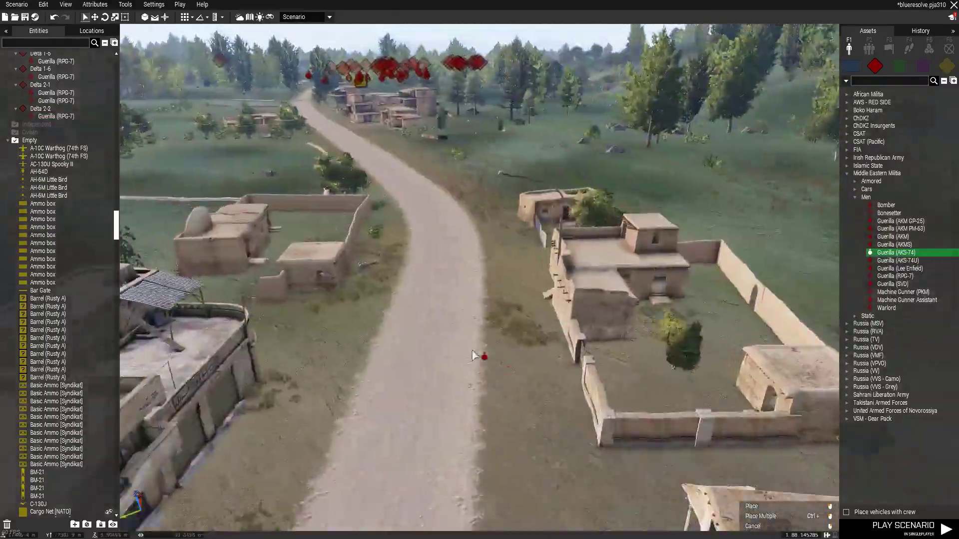
pyautogui.press('w')
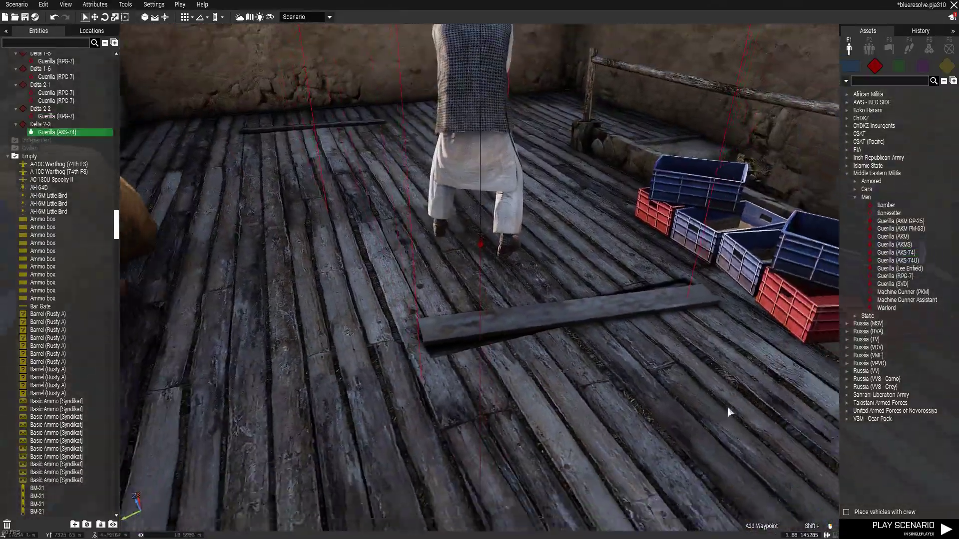
pyautogui.press('s')
pyautogui.click(893, 261)
pyautogui.press('w')
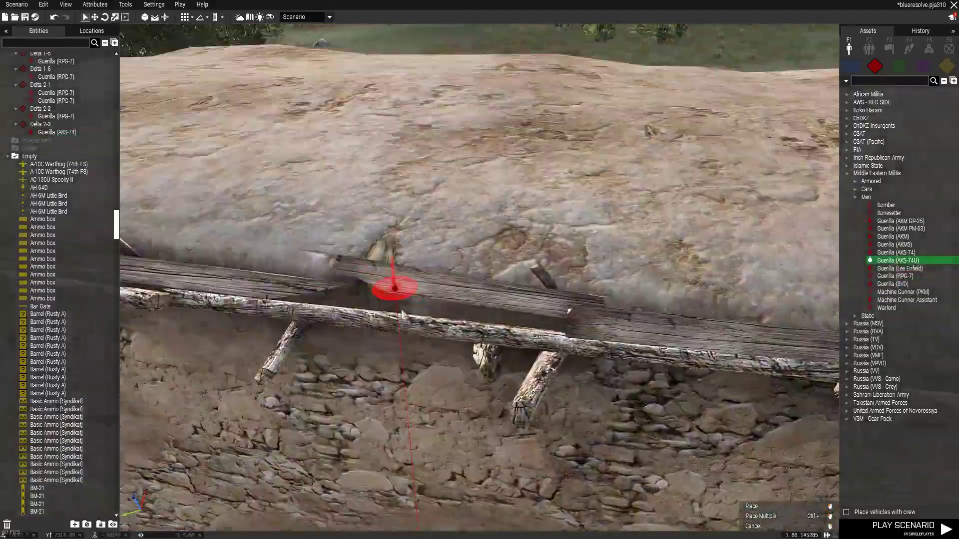
pyautogui.press('w')
pyautogui.press('s')
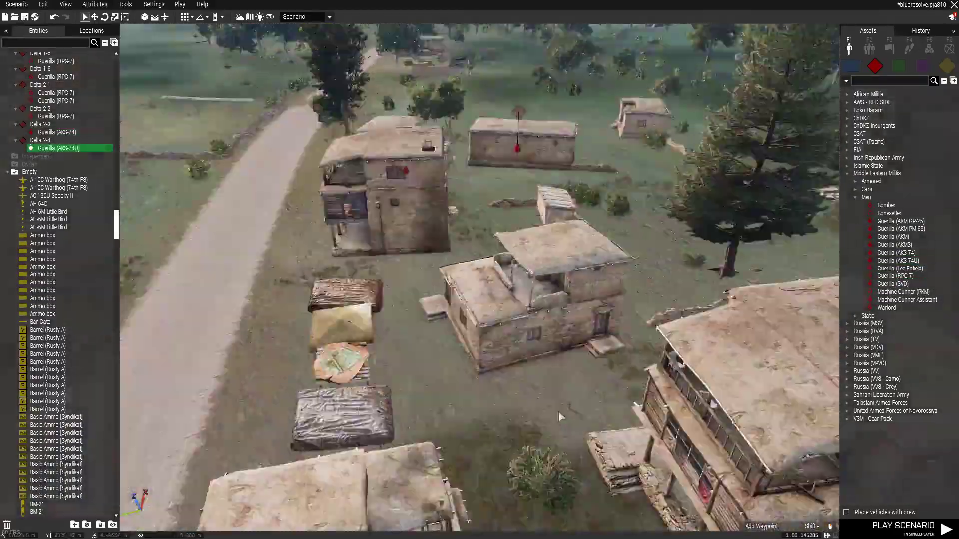
# Place a Guerilla (AKS-74) in the wall corner of the grassy compound yard beside the low mud building.
pyautogui.press('s')
pyautogui.press('a')
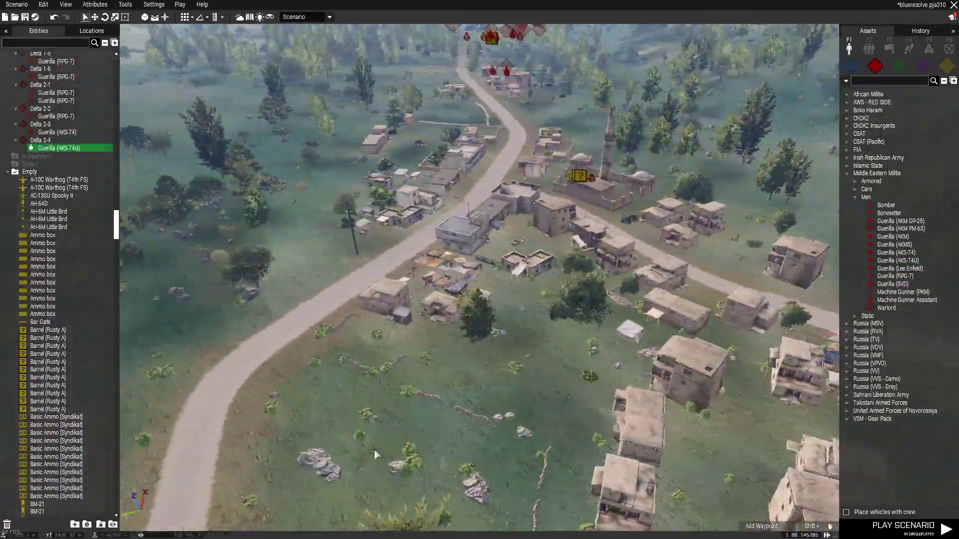
pyautogui.press('w')
pyautogui.click(894, 252)
pyautogui.press('s')
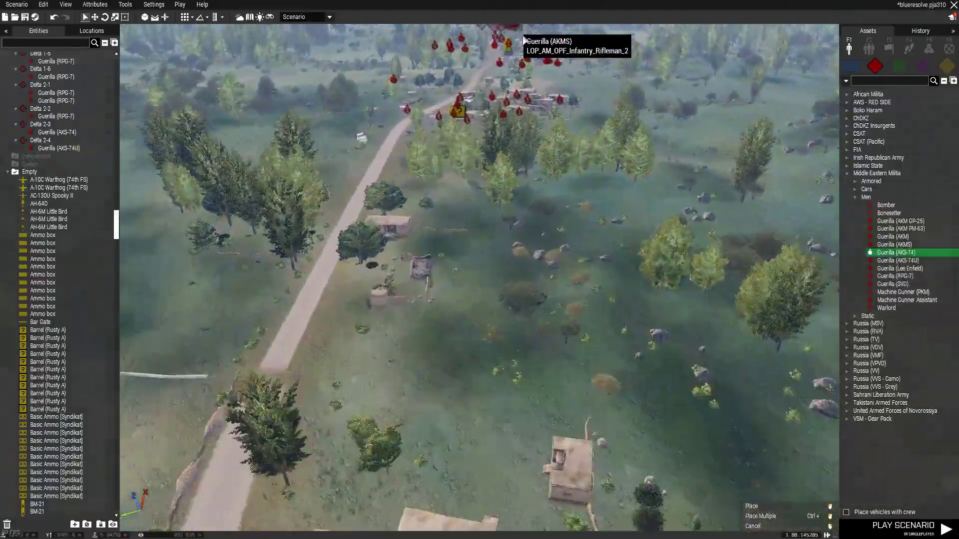
pyautogui.press('s')
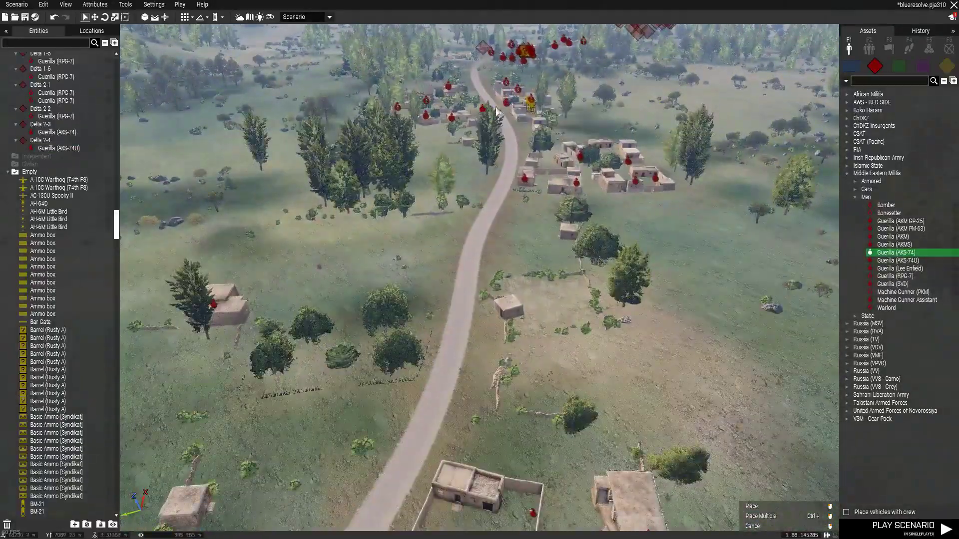
pyautogui.moveTo(501, 185); pyautogui.dragTo(424, 270, button='right')
pyautogui.press('w')
pyautogui.press('w')
pyautogui.moveTo(574, 396); pyautogui.dragTo(342, 386, button='right')
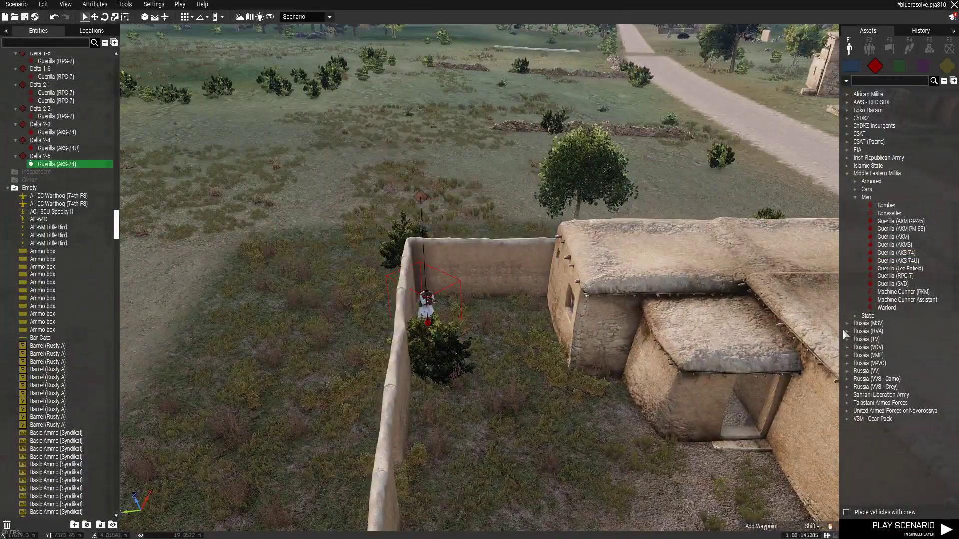
# Place a Guerilla (AKMS) behind the low stone parapet on the roof terrace of the stone house by the market stalls.
pyautogui.click(894, 245)
pyautogui.press('d')
pyautogui.press('w')
pyautogui.moveTo(504, 299)
pyautogui.mouseDown(button='right')
pyautogui.moveTo(602, 292)
pyautogui.moveTo(749, 304)
pyautogui.mouseUp(button='right')
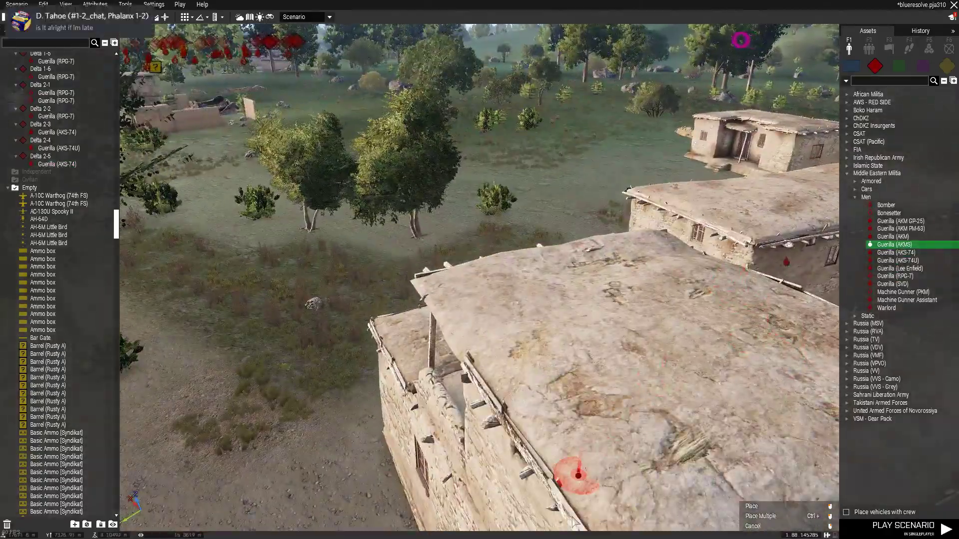
pyautogui.scroll(5, 574, 492)
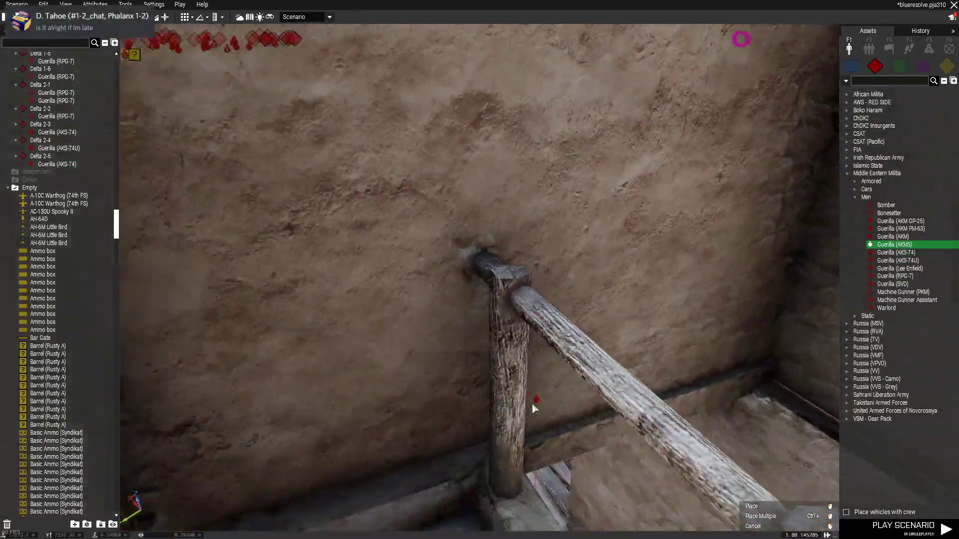
pyautogui.scroll(-5, 532, 405)
pyautogui.click(590, 459)
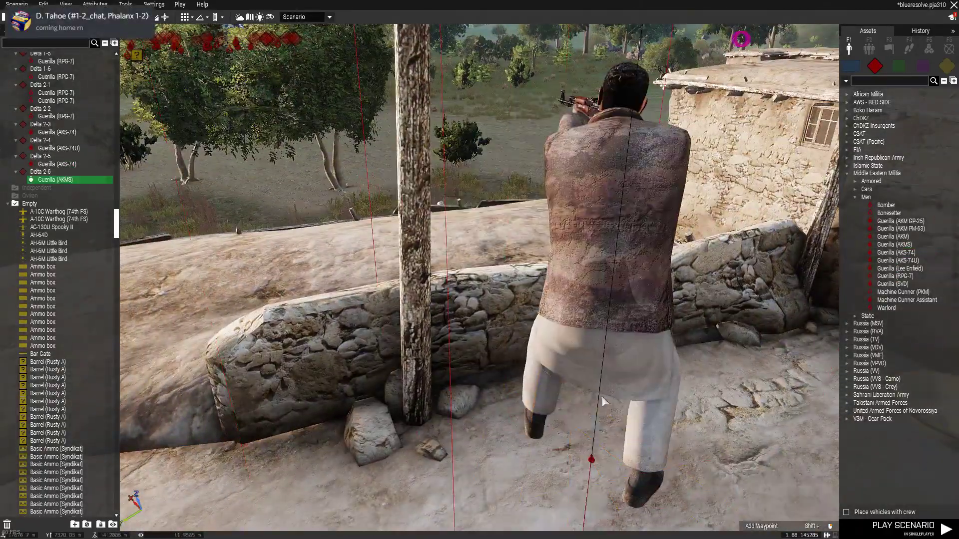
# Place a Guerilla (SVD) on the plank floor of a multi-storey house near the market stalls.
pyautogui.scroll(-10, 522, 334)
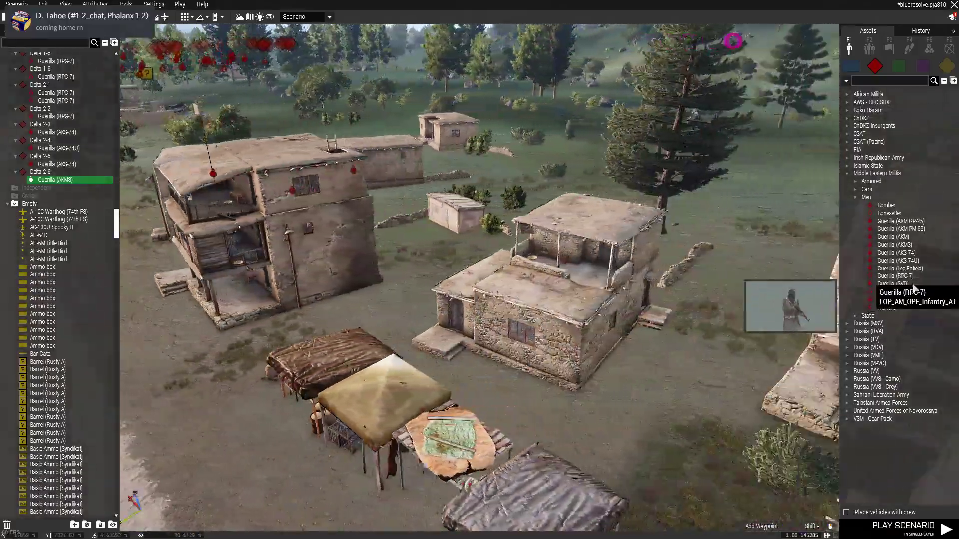
pyautogui.click(893, 284)
pyautogui.scroll(10, 466, 286)
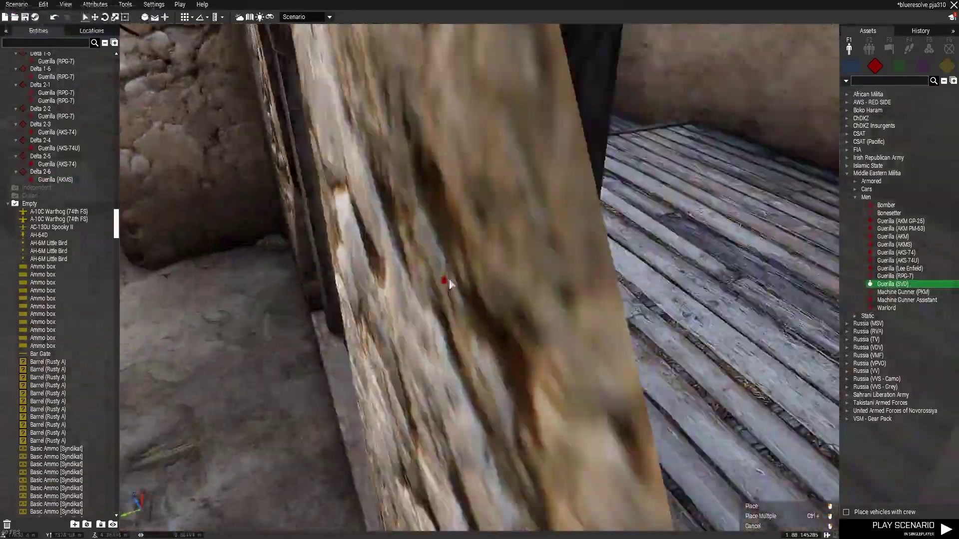
pyautogui.click(635, 332)
pyautogui.scroll(-10, 637, 356)
# Place a Guerilla (RPG-7) on the plank floor near the stacked rugs, blue crates and clay pots.
pyautogui.press('s')
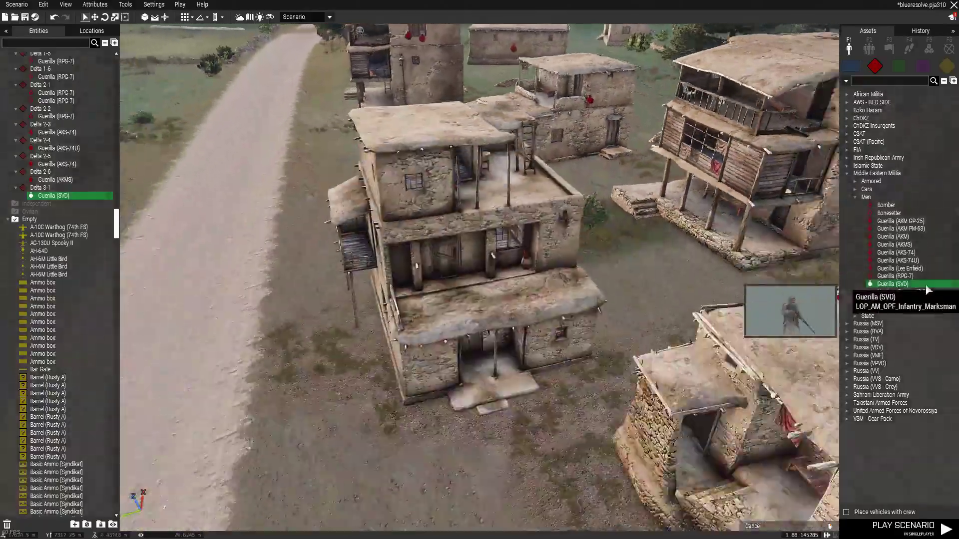
pyautogui.click(886, 276)
pyautogui.scroll(5, 484, 188)
pyautogui.scroll(3, 460, 280)
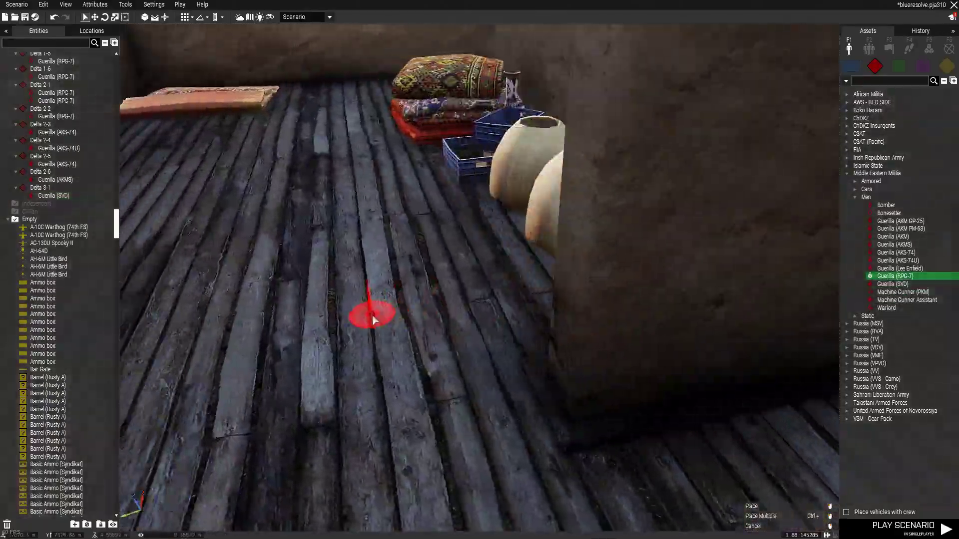
pyautogui.scroll(-10, 799, 394)
pyautogui.press('a')
# Place a Guerilla (RPG-7) on the plank floor beyond the patterned rug in the roadside stone house with outside steps.
pyautogui.click(932, 278)
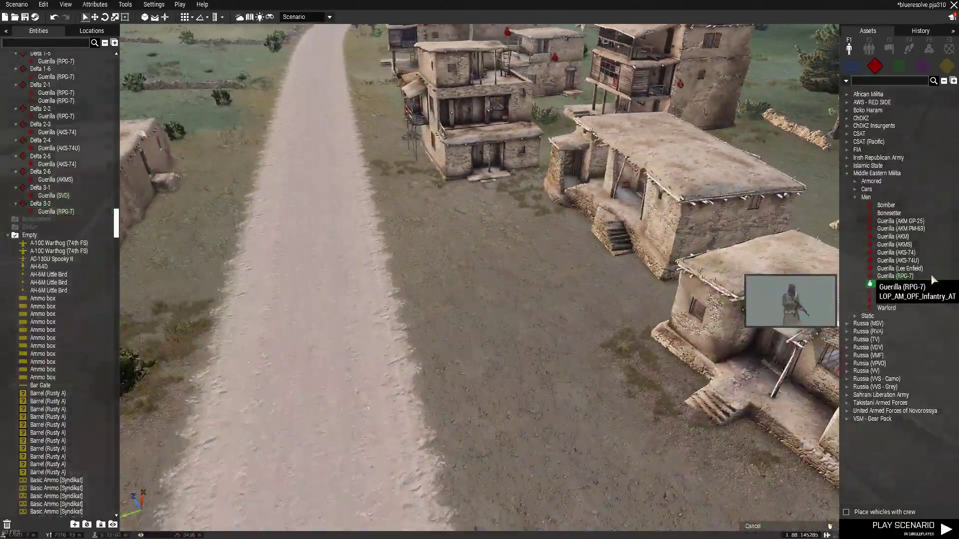
pyautogui.press('w')
pyautogui.scroll(10, 633, 318)
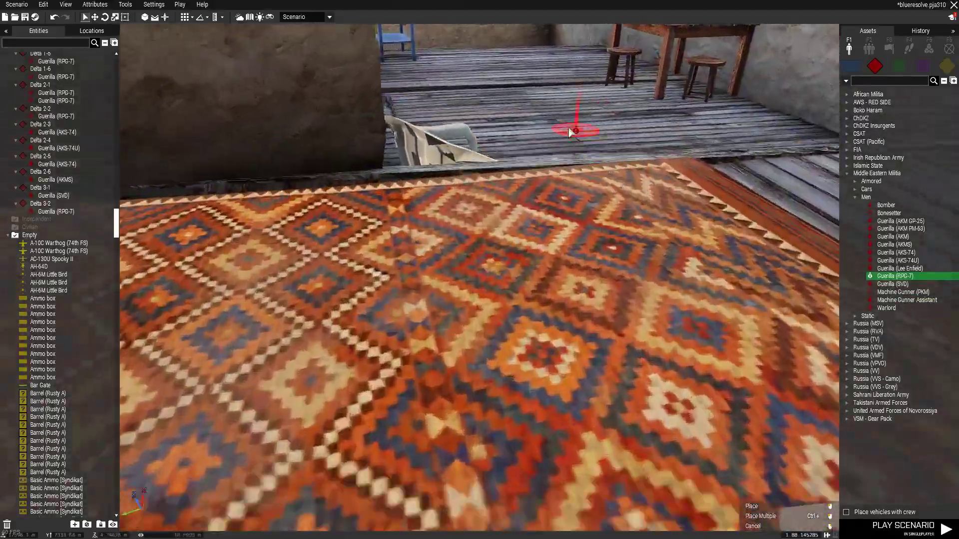
pyautogui.click(564, 120)
pyautogui.scroll(-10, 495, 174)
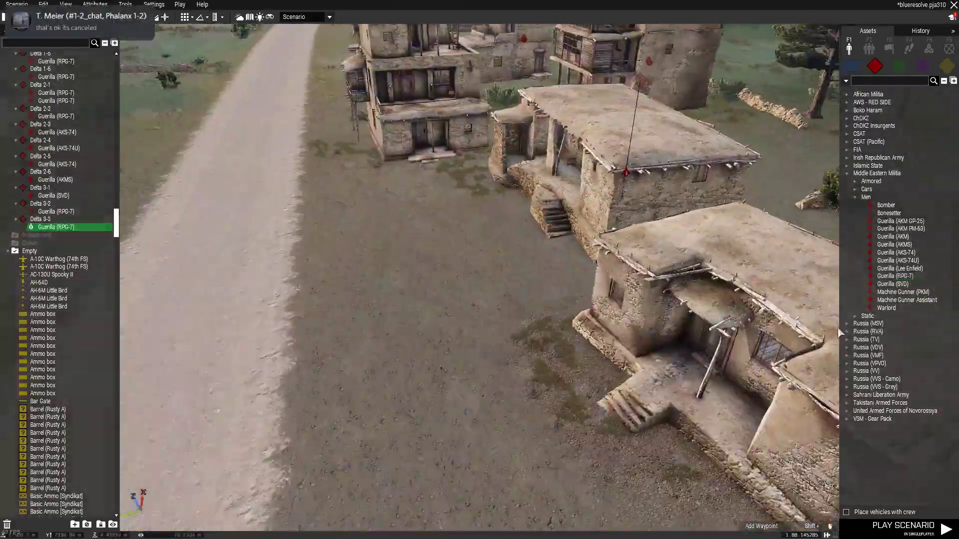
# Place a Guerilla (RPG-7) on the plank floor beside the wooden table and stools.
pyautogui.click(894, 276)
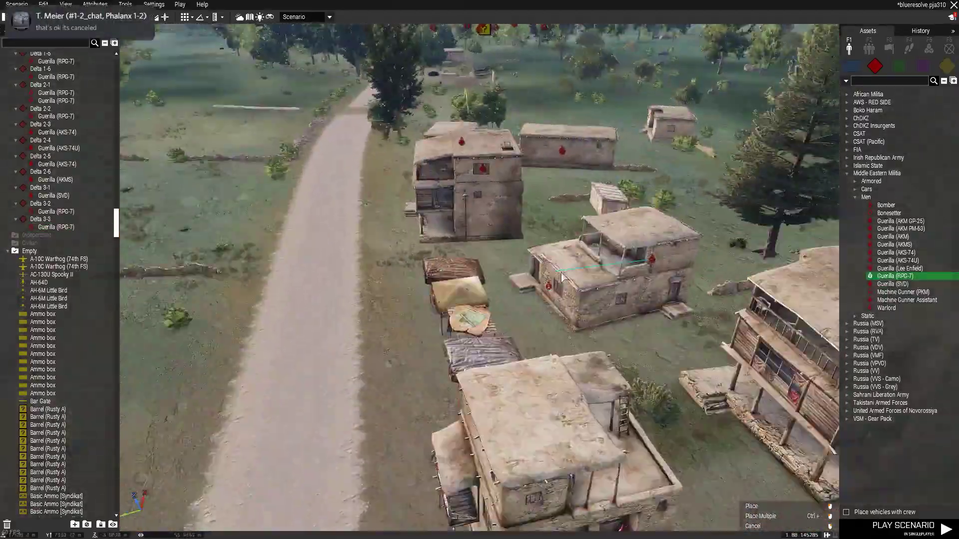
pyautogui.scroll(10, 526, 273)
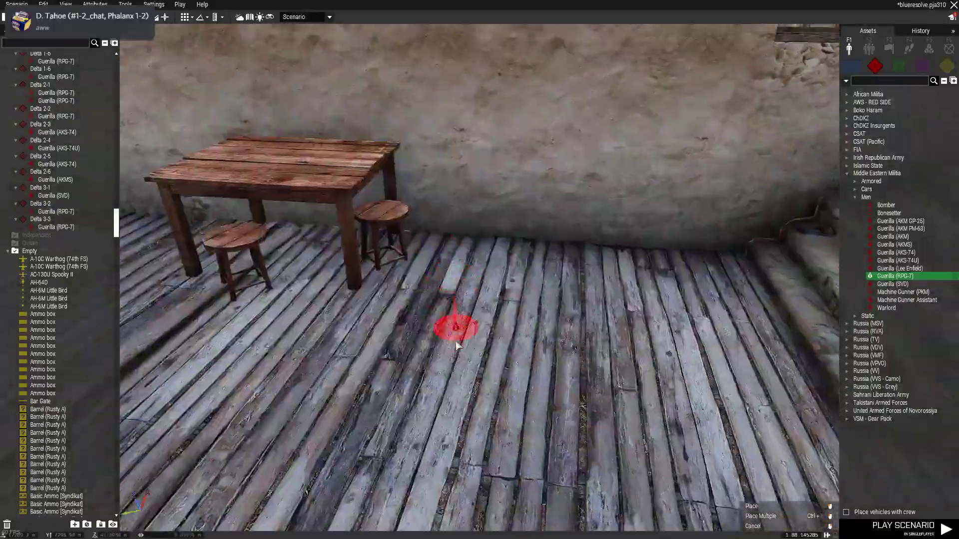
pyautogui.scroll(-10, 476, 398)
# Place a Guerilla (RPG-7) in the plank-floored room beside the blue shelves and white chair.
pyautogui.click(892, 284)
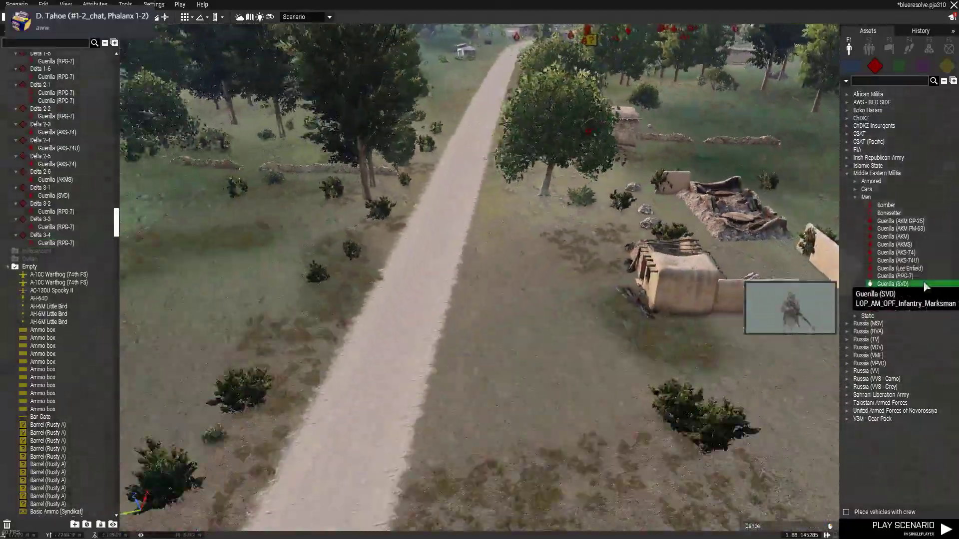
pyautogui.click(894, 275)
pyautogui.scroll(10, 631, 254)
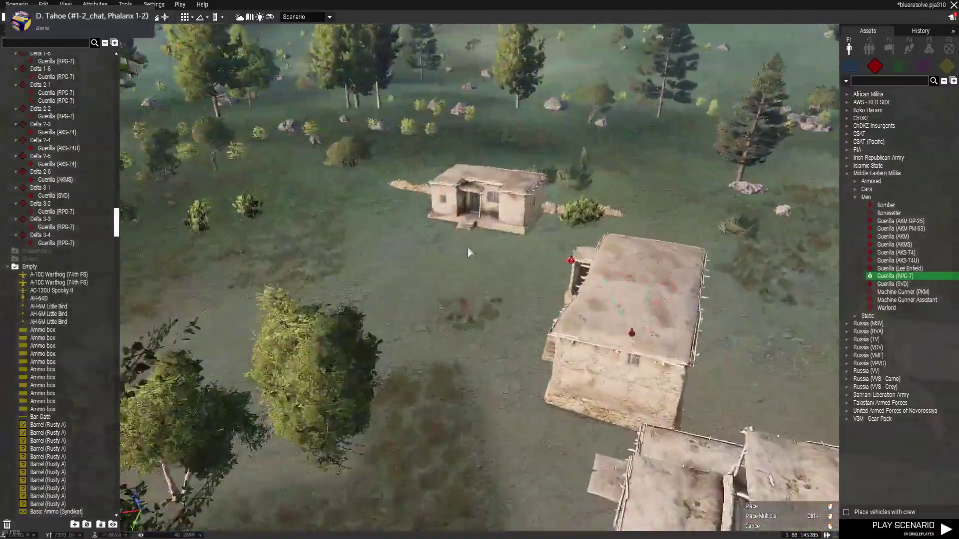
pyautogui.scroll(5, 528, 299)
pyautogui.moveTo(522, 300); pyautogui.dragTo(412, 346, button='right')
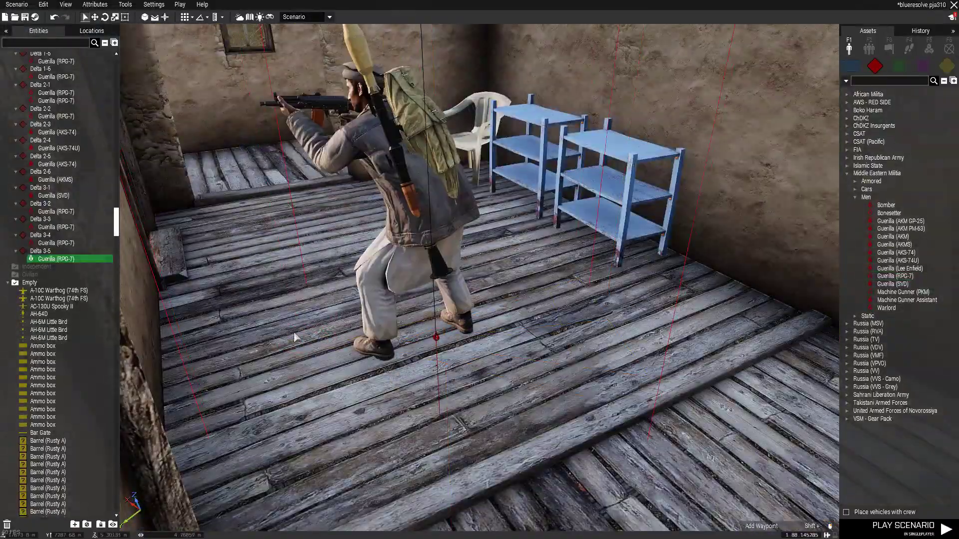
pyautogui.scroll(-15, 547, 454)
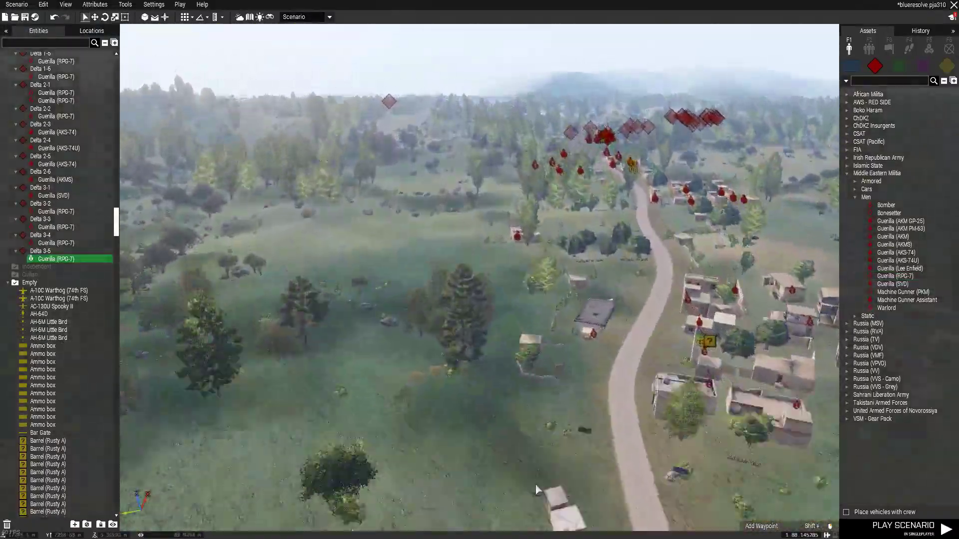
# Place a Guerilla (RPG-7) on the balcony level of the three-storey house across from the road junction in the next village section.
pyautogui.scroll(10, 742, 472)
pyautogui.press('w')
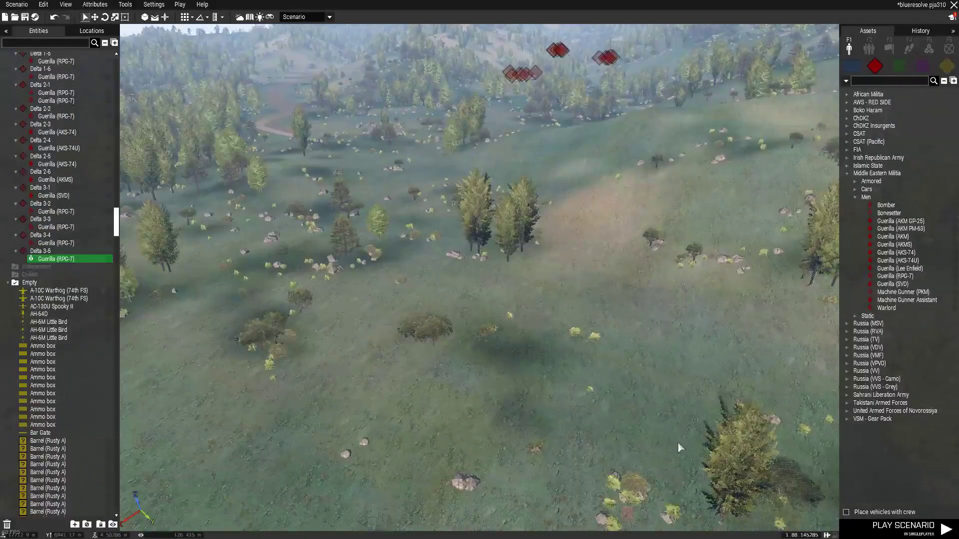
pyautogui.press('m')
pyautogui.scroll(-4, 632, 440)
pyautogui.scroll(6, 602, 393)
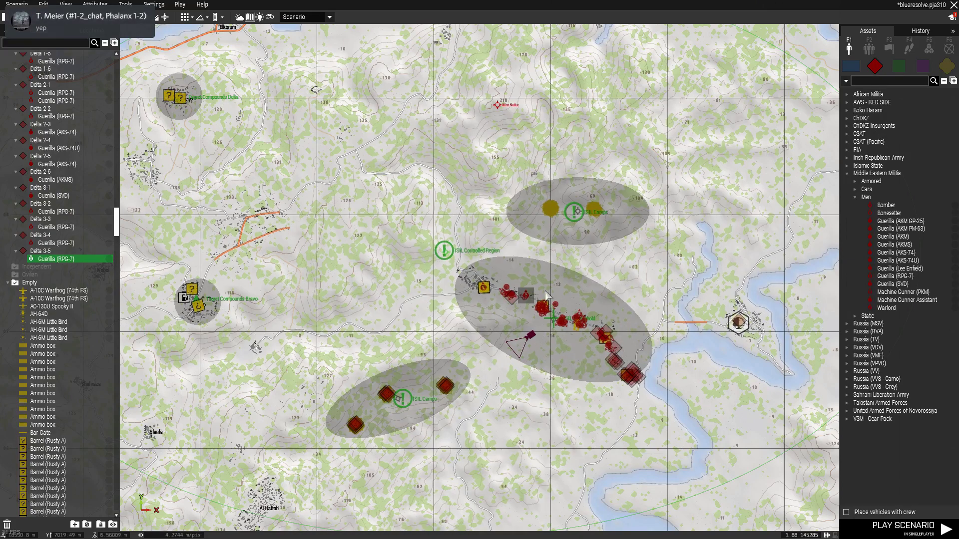
pyautogui.moveTo(318, 308); pyautogui.dragTo(575, 299, button='right')
pyautogui.scroll(3, 433, 306)
pyautogui.press('m')
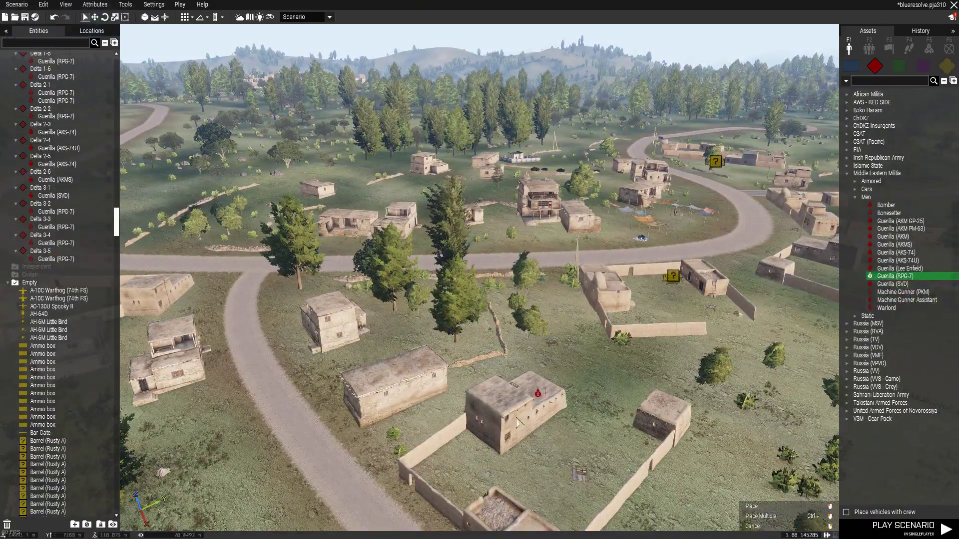
pyautogui.moveTo(531, 409); pyautogui.dragTo(471, 423, button='right')
pyautogui.press('w')
pyautogui.moveTo(699, 367)
pyautogui.mouseDown(button='right')
pyautogui.moveTo(624, 353)
pyautogui.moveTo(627, 375)
pyautogui.moveTo(558, 379)
pyautogui.moveTo(417, 430)
pyautogui.mouseUp(button='right')
pyautogui.press('w')
pyautogui.press('s')
pyautogui.press('s')
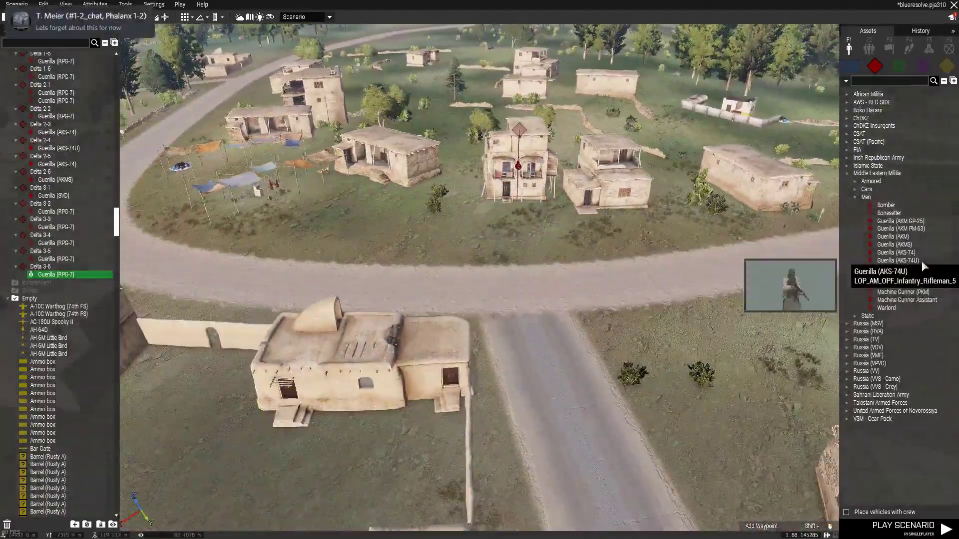
# Place a Guerilla (AKS-74U) in the stone house with side steps next to the cloth market awnings.
pyautogui.click(920, 261)
pyautogui.press('w')
pyautogui.moveTo(774, 285)
pyautogui.mouseDown(button='right')
pyautogui.moveTo(697, 288)
pyautogui.moveTo(644, 387)
pyautogui.moveTo(463, 336)
pyautogui.mouseUp(button='right')
pyautogui.press('w')
pyautogui.press('s')
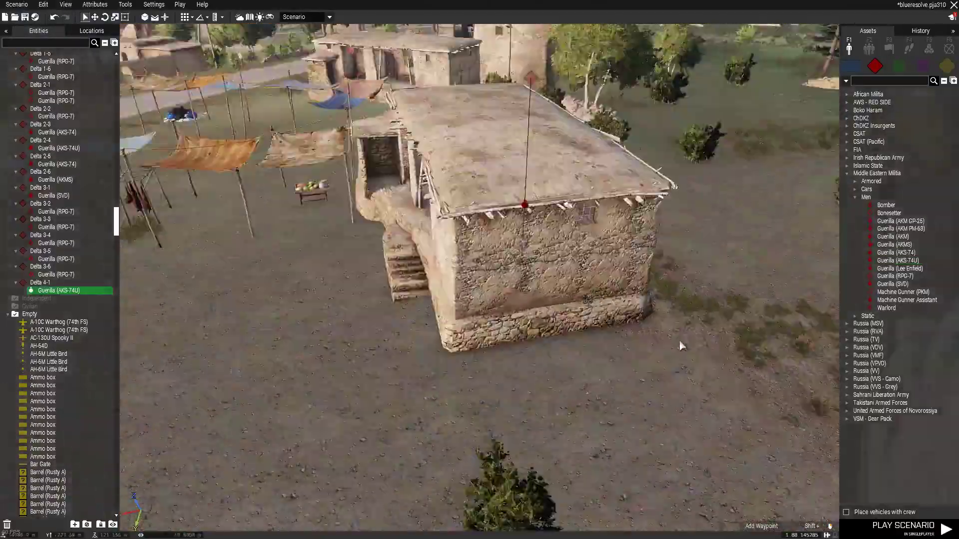
# Place a Guerilla (AKS-74U) on the plank floor between the wooden table and the stone staircase.
pyautogui.press('d')
pyautogui.click(905, 261)
pyautogui.press('w')
pyautogui.moveTo(820, 292)
pyautogui.mouseDown(button='right')
pyautogui.moveTo(571, 371)
pyautogui.moveTo(517, 361)
pyautogui.moveTo(501, 298)
pyautogui.moveTo(548, 324)
pyautogui.mouseUp(button='right')
pyautogui.press('w')
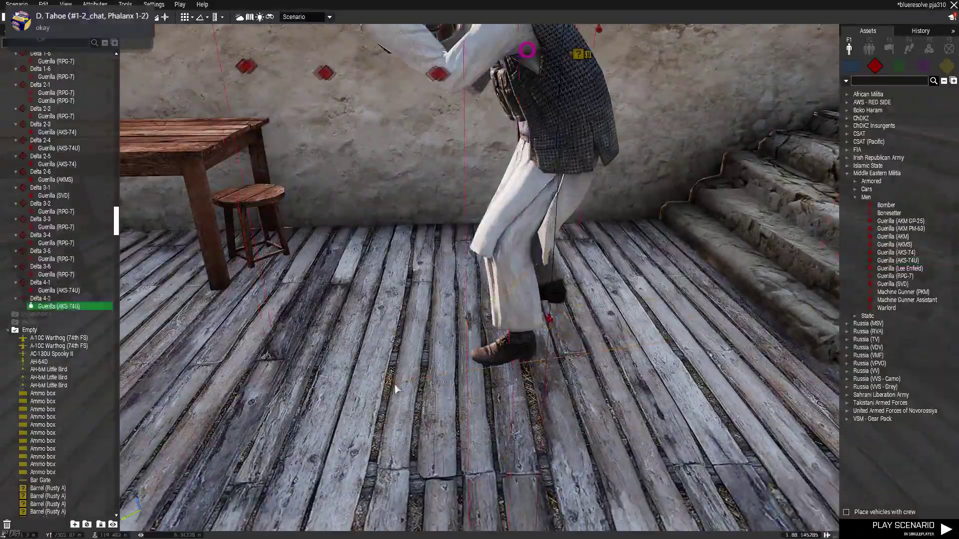
# Place a Guerilla (RPG-7) in the walled courtyard near the green supply crates and barrel.
pyautogui.press('s')
pyautogui.press('d')
pyautogui.click(916, 277)
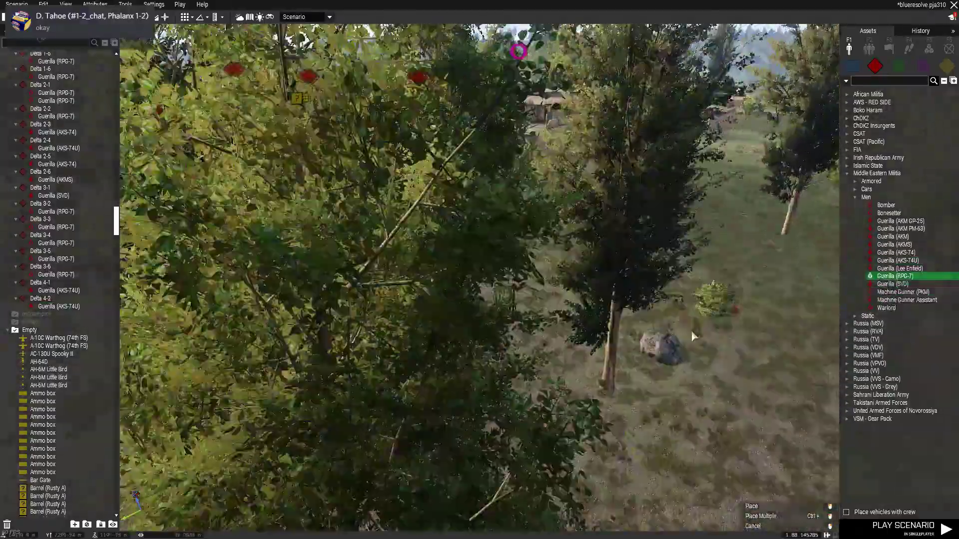
pyautogui.press('w')
pyautogui.moveTo(691, 331); pyautogui.dragTo(611, 341, button='right')
pyautogui.press('w')
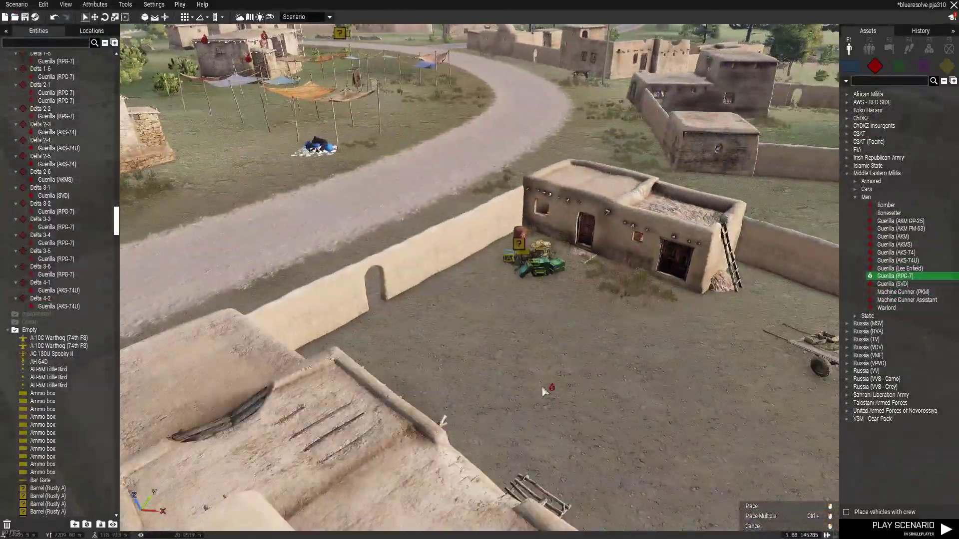
pyautogui.click(472, 300)
# Place another Guerilla (RPG-7) near the neighbouring compound and a Guerilla (AKS-74U) at its two-level house with the barred window.
pyautogui.press('d')
pyautogui.click(894, 276)
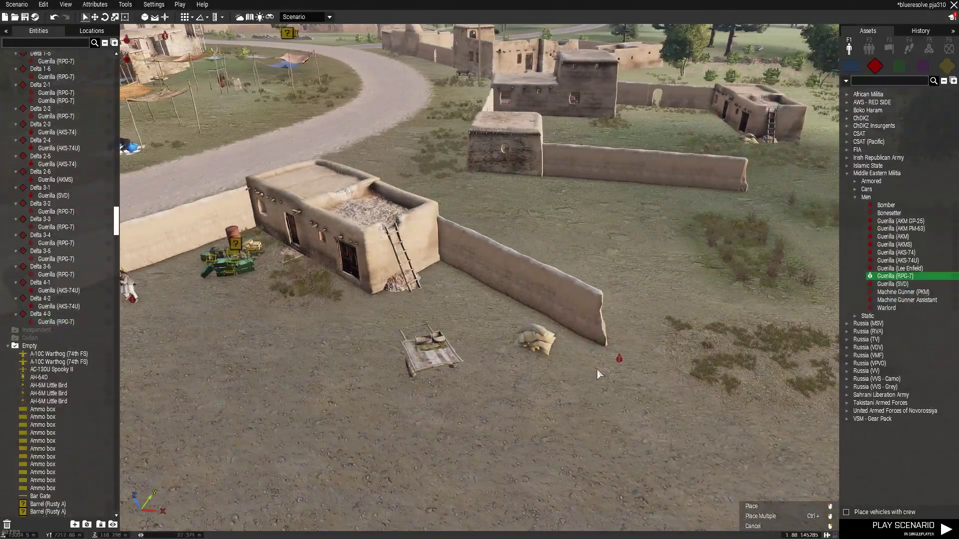
pyautogui.click(902, 261)
pyautogui.press('w')
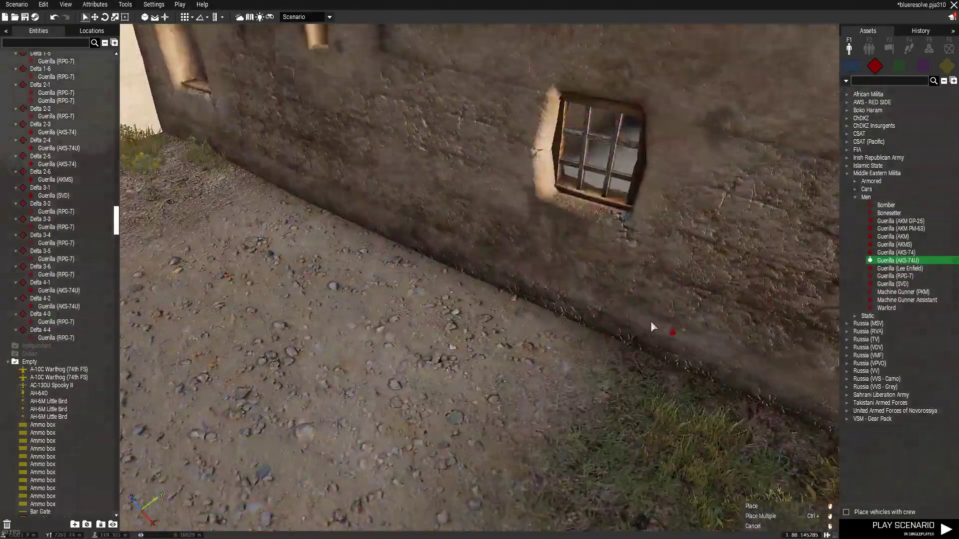
pyautogui.scroll(-10, 475, 272)
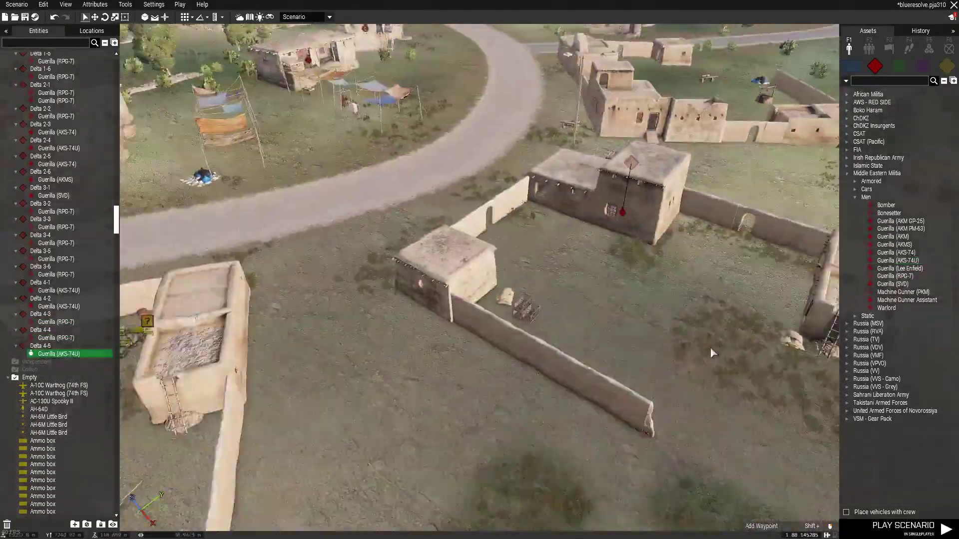
# Place a Guerilla (AKM PM-63) in the yard beside the two-level compound house and a Guerilla (RPG-7) nearby.
pyautogui.press('w')
pyautogui.moveTo(779, 253); pyautogui.dragTo(356, 317, button='right')
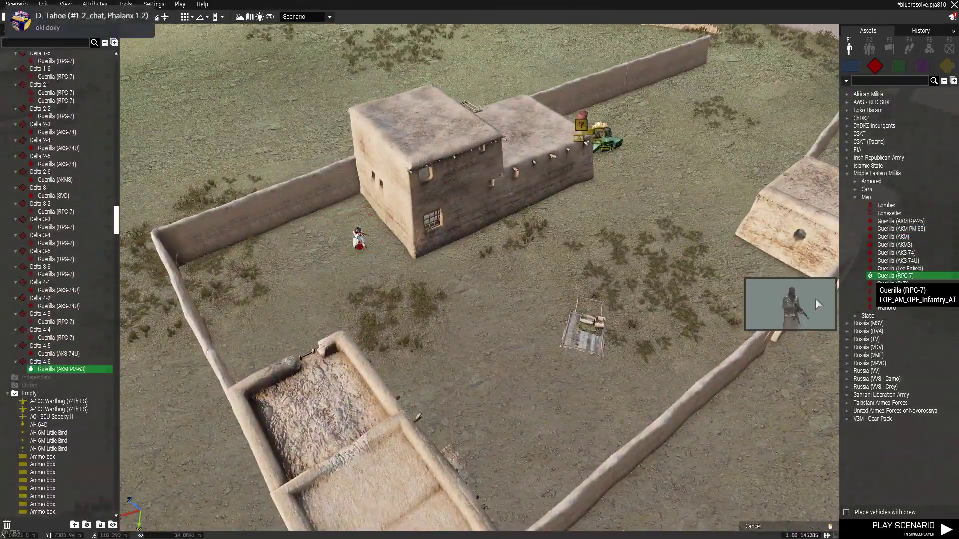
pyautogui.scroll(-5, 586, 367)
pyautogui.press('w')
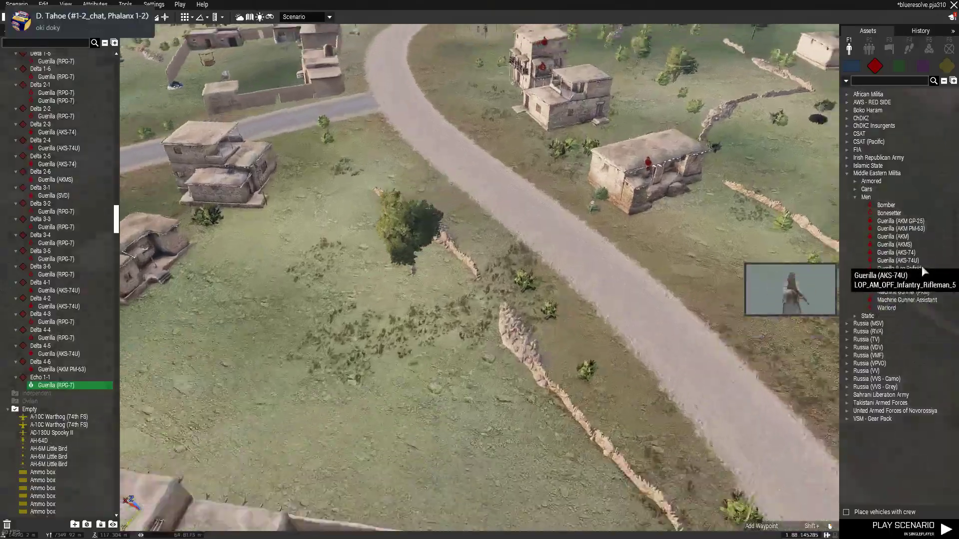
# Place a Guerilla (RPG-7) on the plank floor in front of the yellow shelf inside the house.
pyautogui.scroll(10, 550, 280)
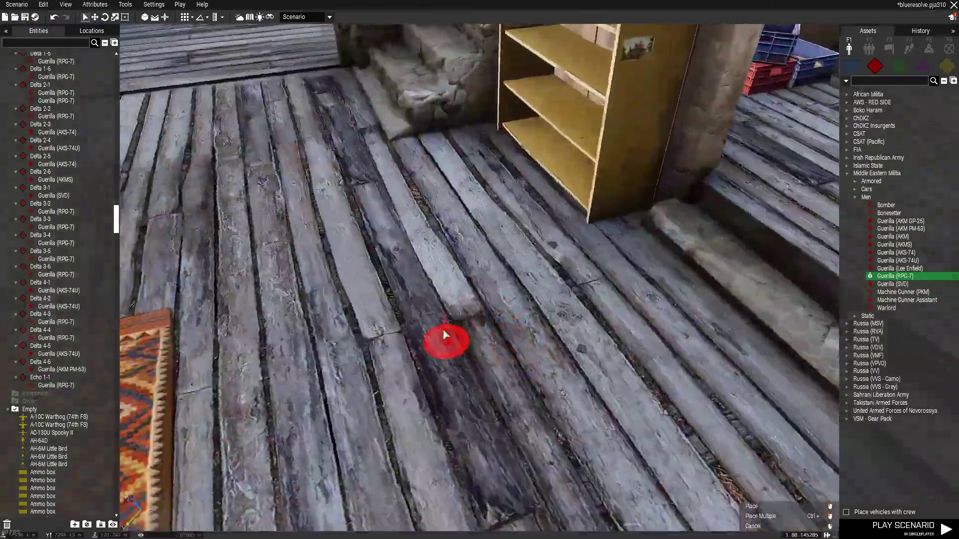
pyautogui.click(447, 324)
pyautogui.scroll(-10, 479, 279)
# Place a Guerilla (RPG-7) in the mud-brick compound beside the dirt road.
pyautogui.click(899, 268)
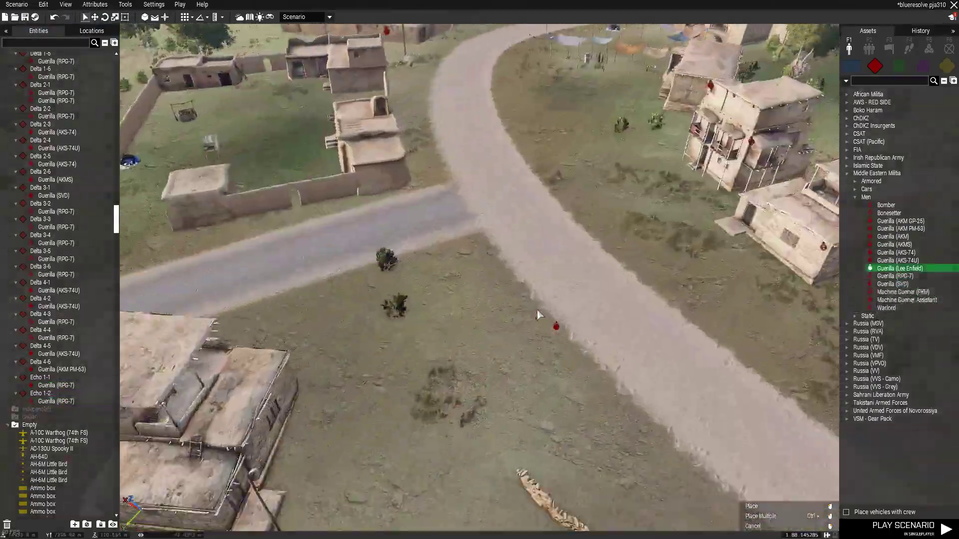
pyautogui.click(895, 275)
pyautogui.scroll(10, 662, 325)
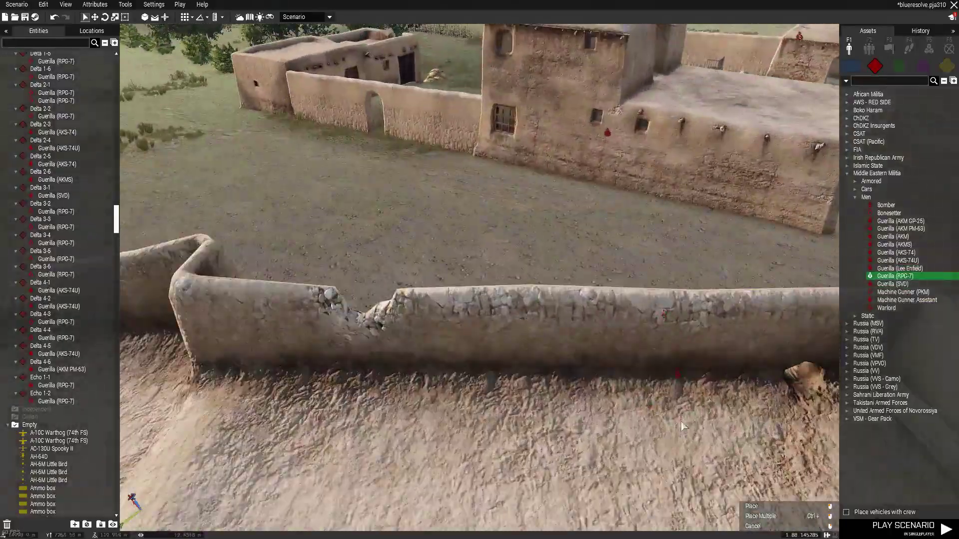
pyautogui.scroll(-10, 722, 364)
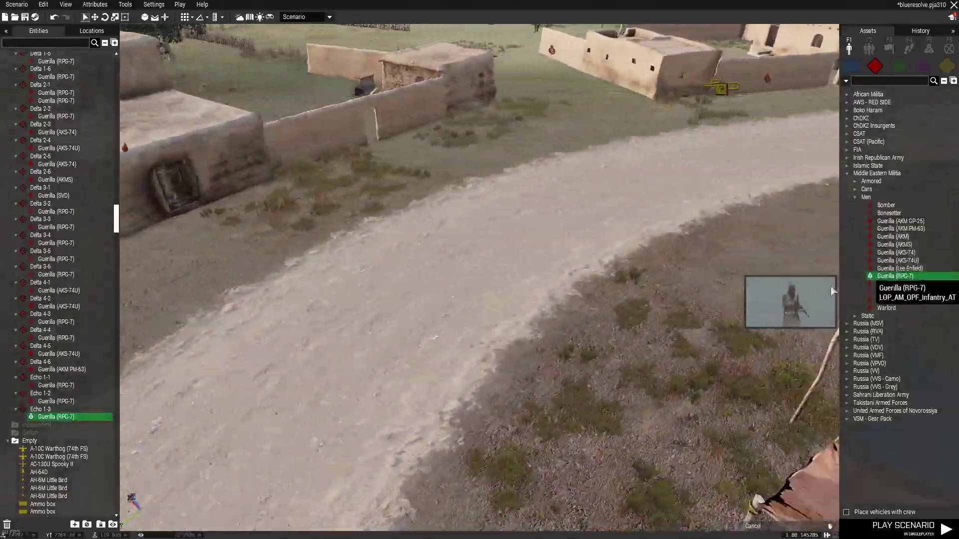
# Place two Guerilla (RPG-7) units in the roadside compounds, one of them in front of the small building's arched doorway.
pyautogui.scroll(10, 654, 317)
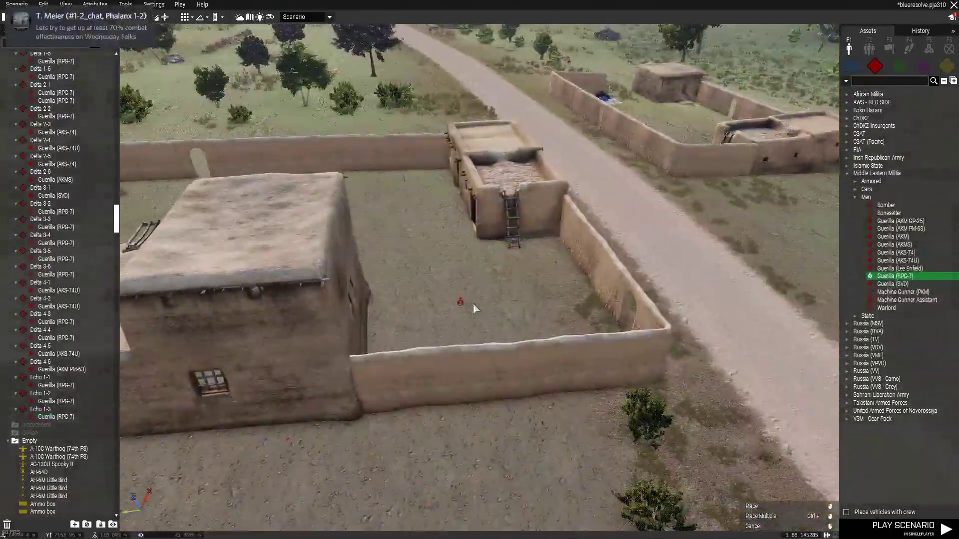
pyautogui.click(892, 283)
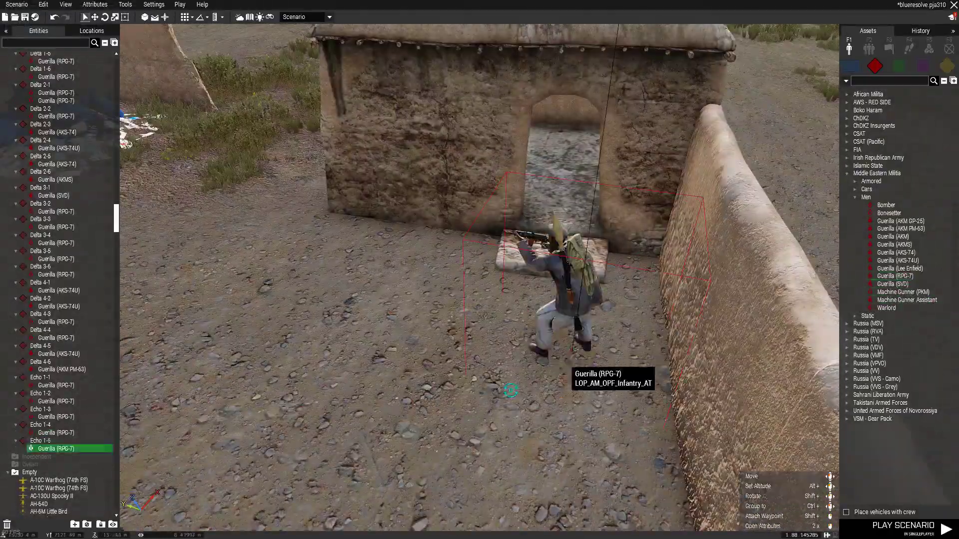
pyautogui.scroll(-5, 617, 389)
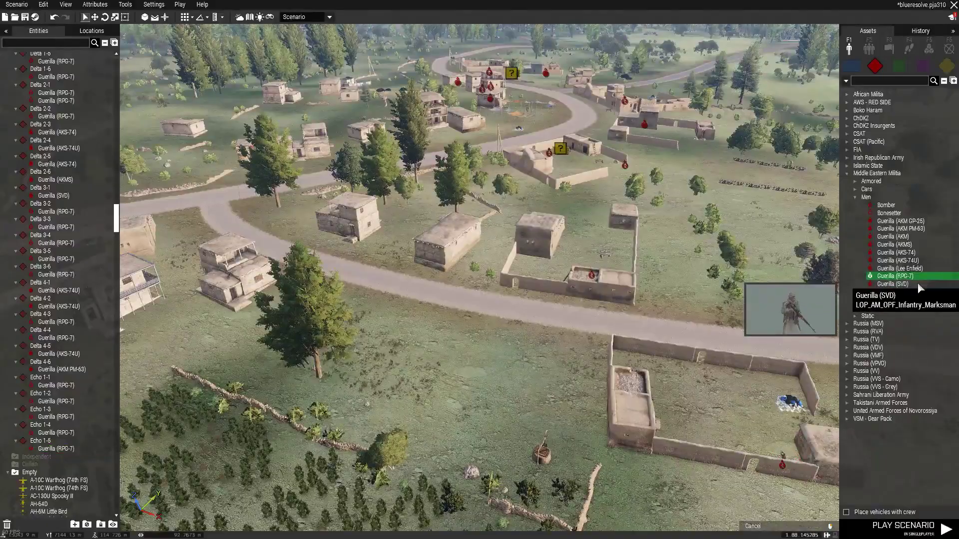
# Place a Guerilla (SVD) on the plank floor inside the stone house, near the white chair and patterned rug.
pyautogui.click(892, 284)
pyautogui.scroll(10, 651, 321)
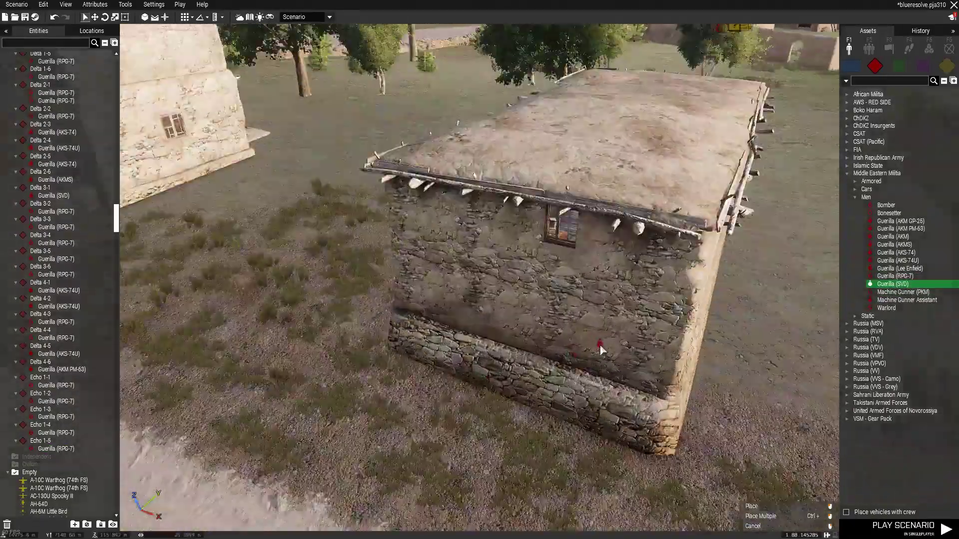
pyautogui.scroll(5, 601, 349)
pyautogui.scroll(4, 678, 213)
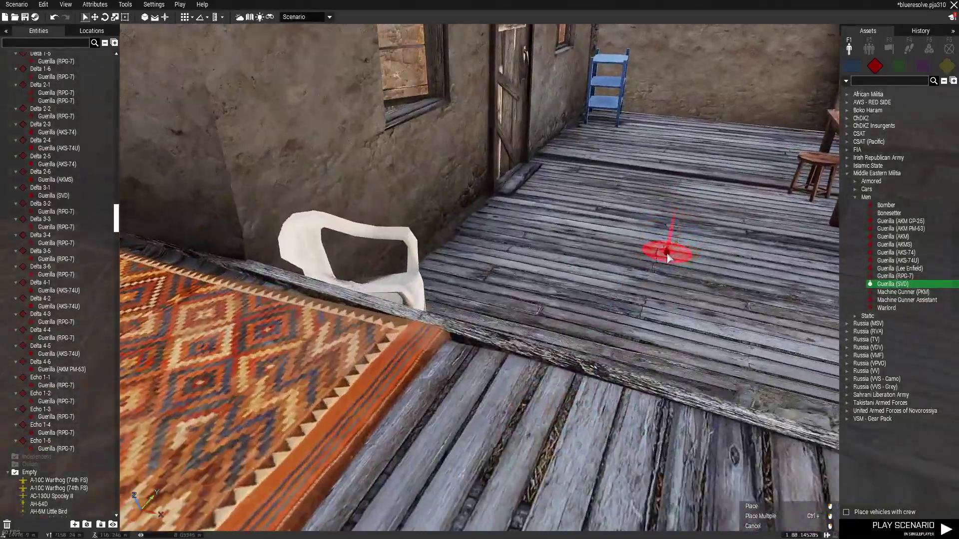
pyautogui.press('s')
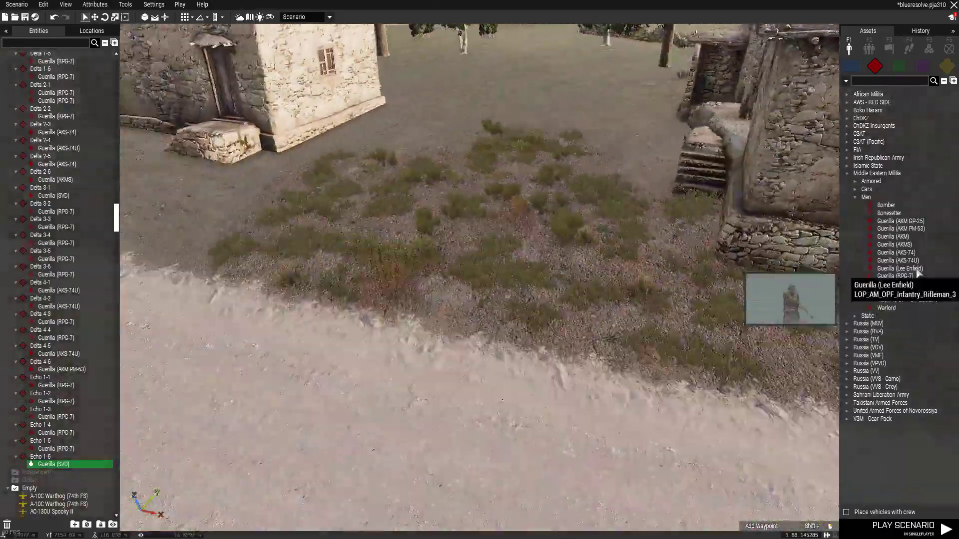
# Place a Guerilla (RPG-7) on the plank floor of the room with the grain sacks and basket.
pyautogui.click(915, 270)
pyautogui.click(912, 277)
pyautogui.scroll(-5, 621, 329)
pyautogui.scroll(5, 605, 327)
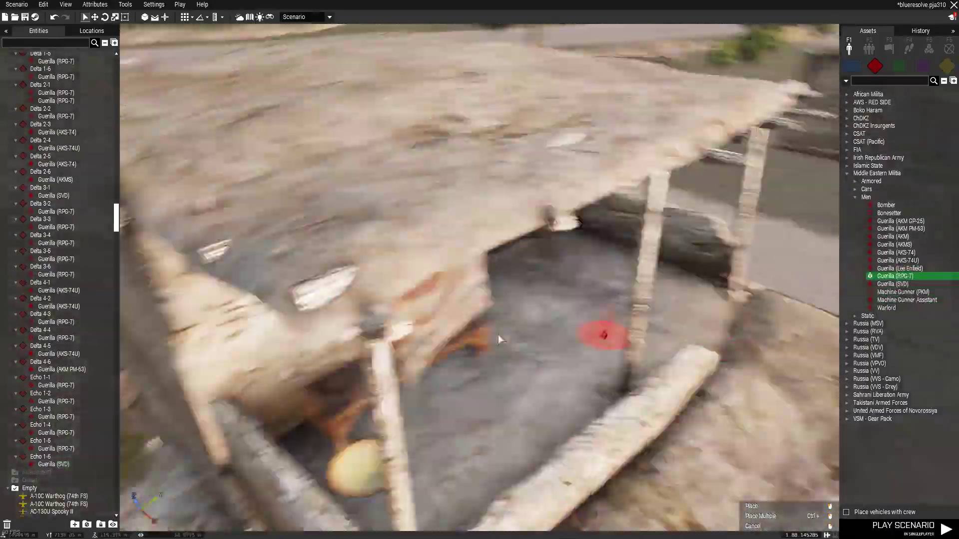
pyautogui.scroll(3, 608, 439)
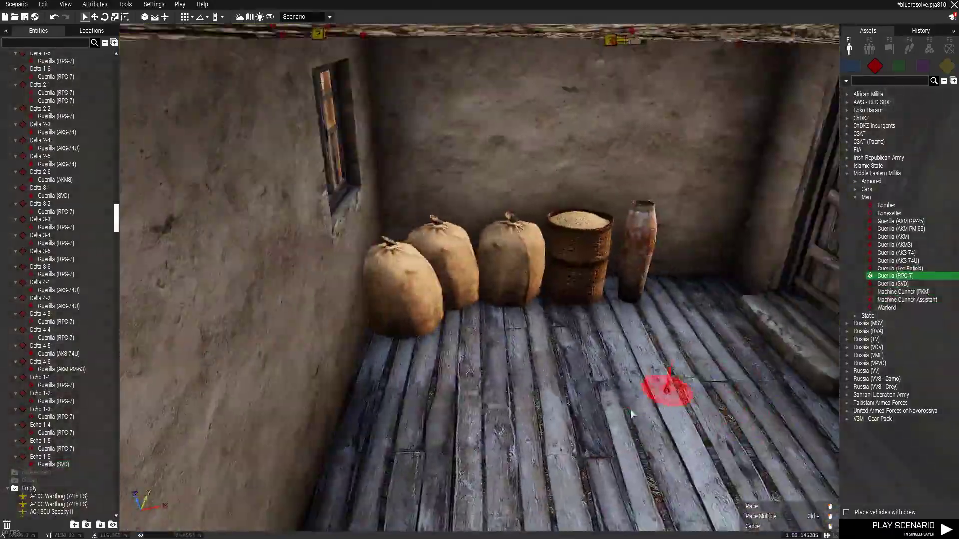
pyautogui.scroll(-5, 664, 448)
# Place a Guerilla (RPG-7) on the dark plank floor inside the house near the walled compound.
pyautogui.click(899, 268)
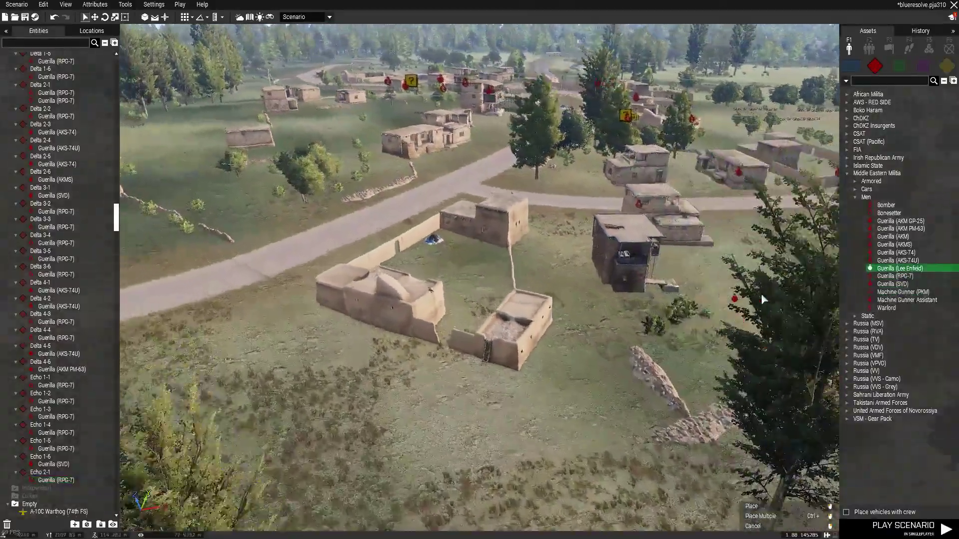
pyautogui.click(894, 276)
pyautogui.scroll(10, 506, 332)
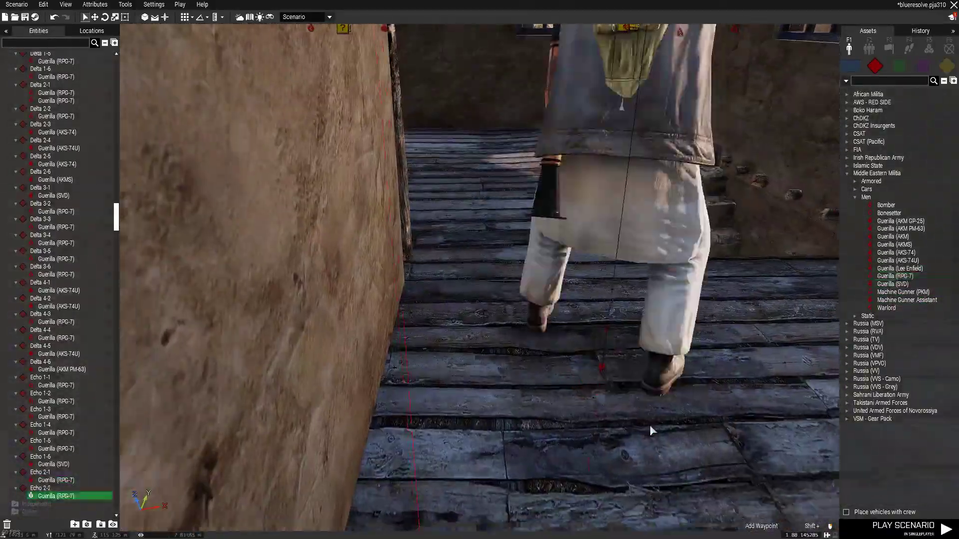
# Place a Guerilla (RPG-7) in the walled courtyard with the arched gateway and blue bags, near the house corner.
pyautogui.scroll(-10, 650, 430)
pyautogui.click(893, 276)
pyautogui.scroll(5, 613, 328)
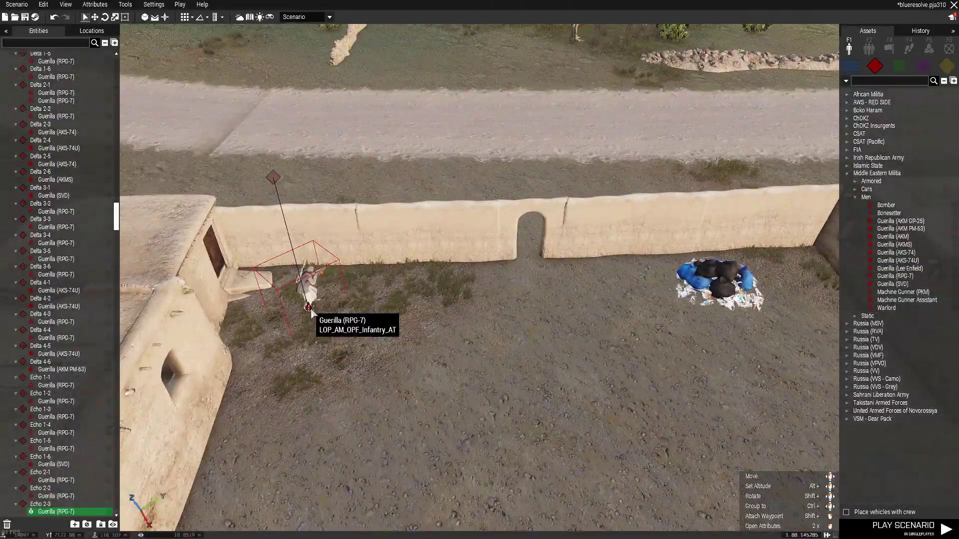
pyautogui.doubleClick(308, 308)
pyautogui.click(592, 432)
# Place a Guerilla (Lee Enfield) on the plank floor between the wooden table and the stone stairs.
pyautogui.click(899, 268)
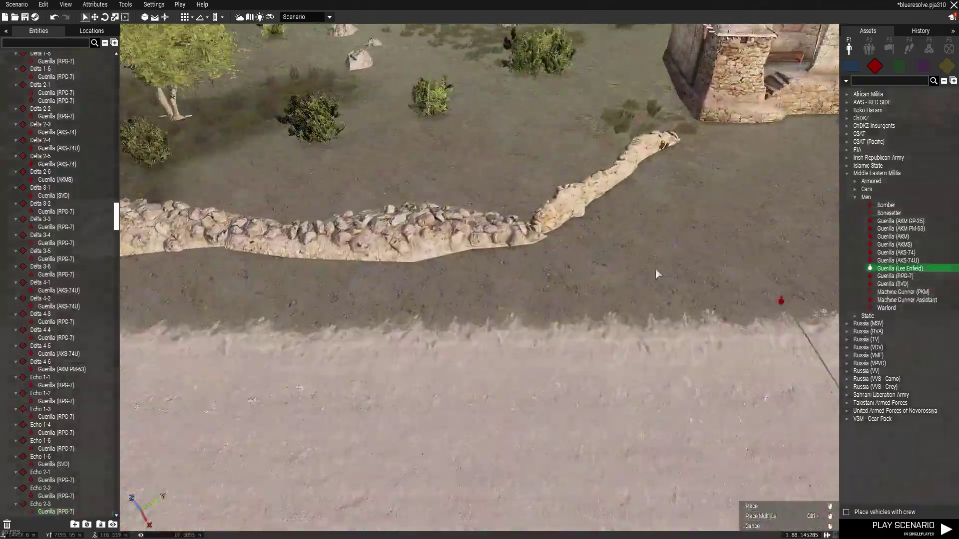
pyautogui.scroll(5, 691, 305)
pyautogui.scroll(5, 555, 258)
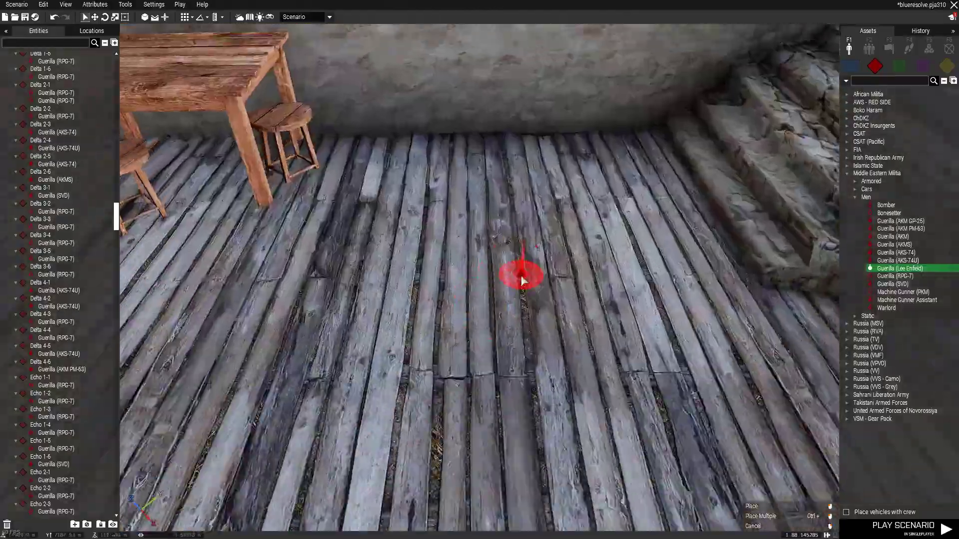
pyautogui.press('s')
# Place a second Guerilla (Lee Enfield) at another village house along the road.
pyautogui.click(899, 292)
pyautogui.click(879, 268)
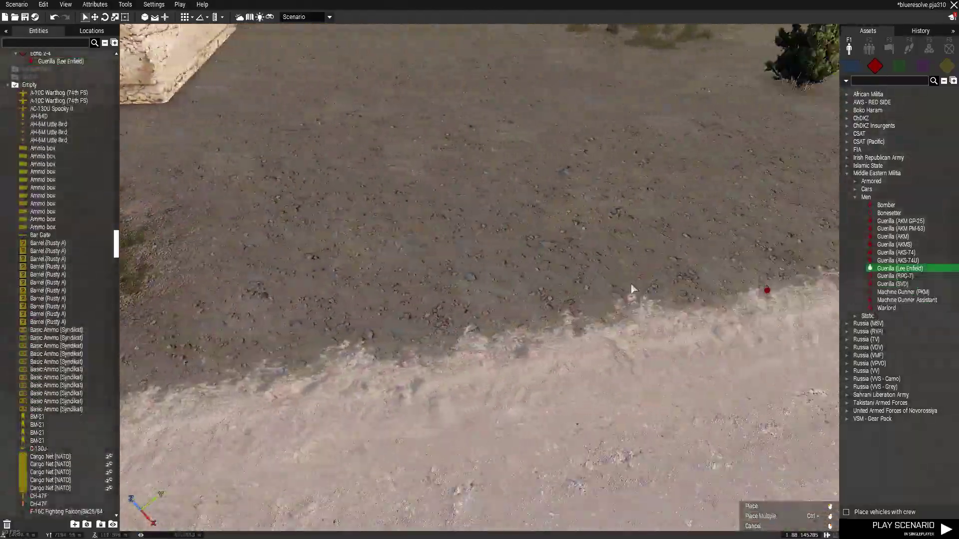
pyautogui.scroll(8, 616, 288)
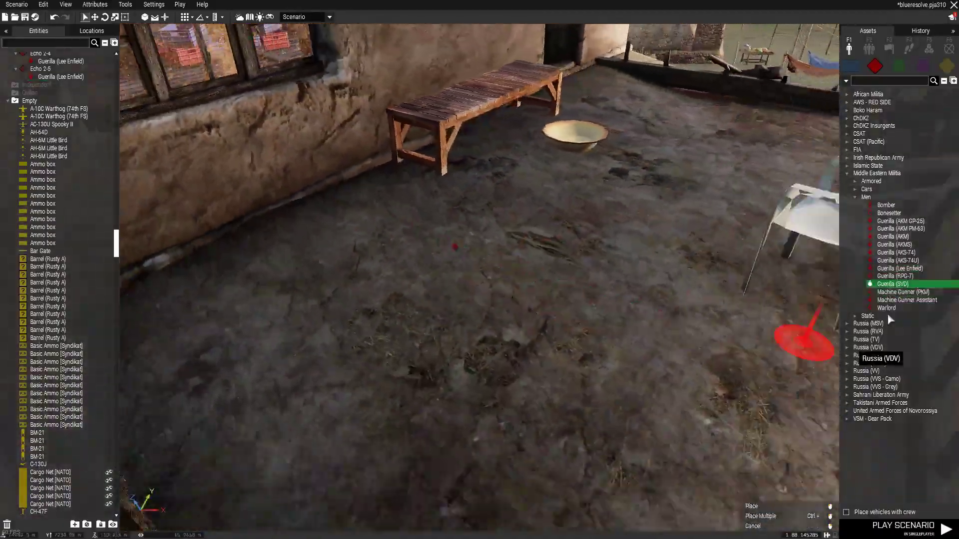
pyautogui.press('s')
# Place a Guerilla (RPG-7) on the rugs beside the cushions and hookah inside the compound house.
pyautogui.click(913, 271)
pyautogui.click(914, 276)
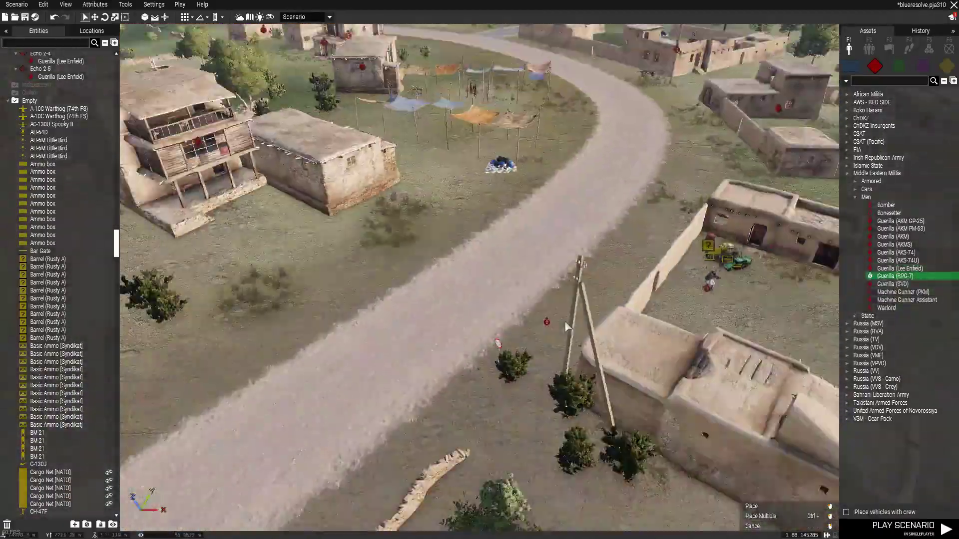
pyautogui.press('w')
pyautogui.moveTo(500, 339); pyautogui.dragTo(556, 288, button='right')
pyautogui.scroll(10, 546, 295)
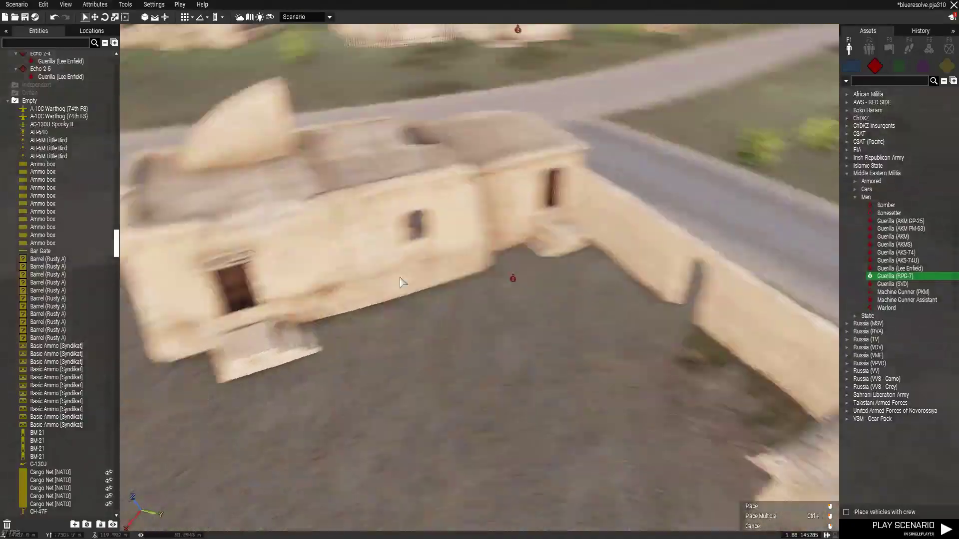
pyautogui.press('d')
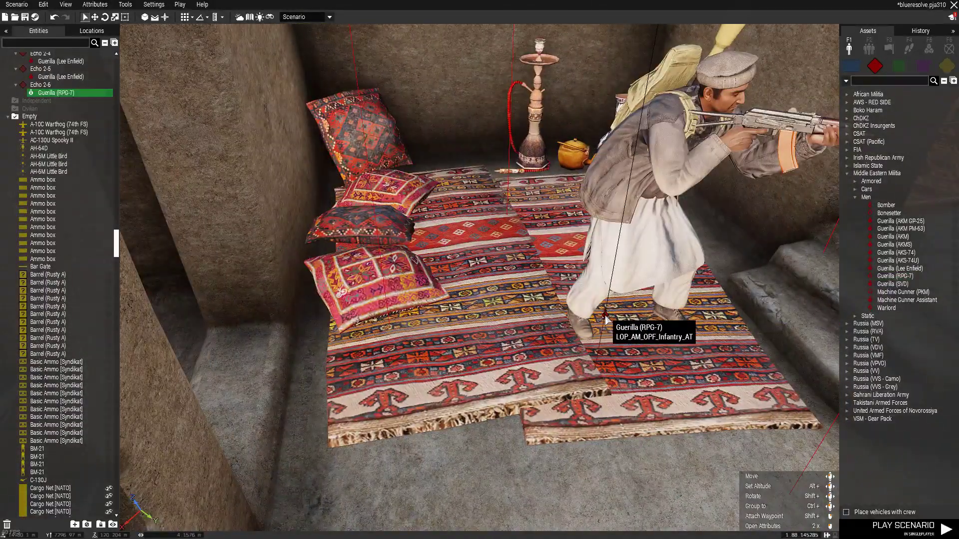
# Place two Guerilla (RPG-7) units around the walled compounds, one of them beside the wooden cart in the yard.
pyautogui.scroll(-10, 617, 375)
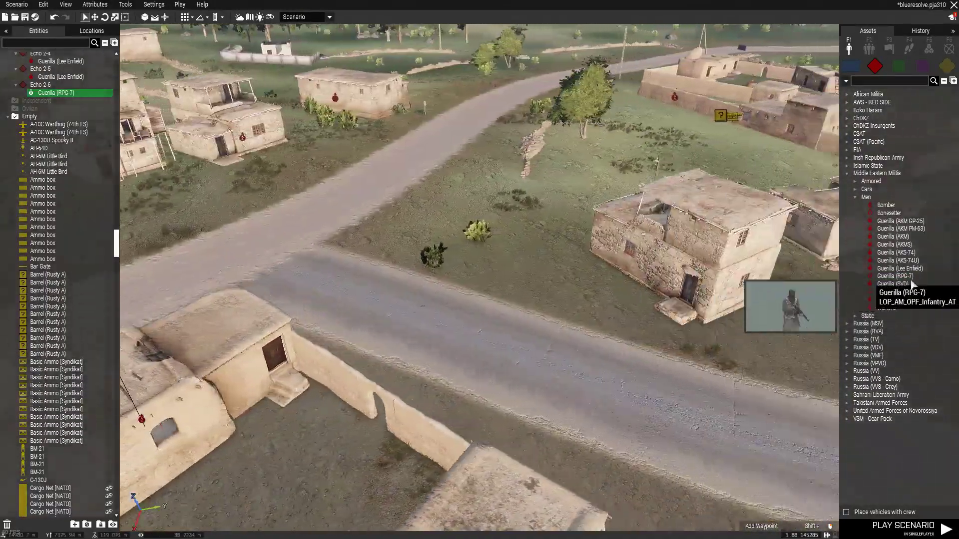
pyautogui.click(910, 280)
pyautogui.press('d')
pyautogui.press('w')
pyautogui.moveTo(599, 270); pyautogui.dragTo(466, 245, button='right')
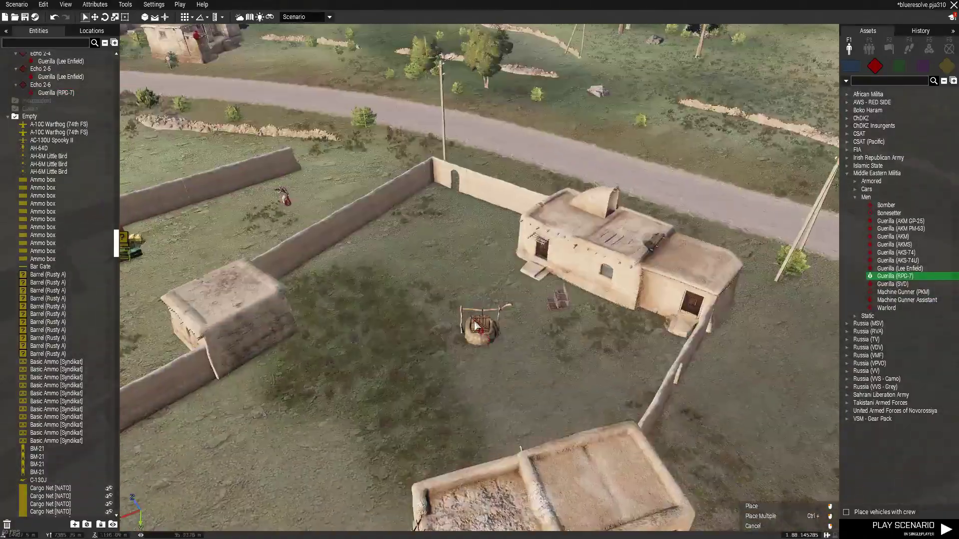
pyautogui.keyDown('shift'); pyautogui.moveTo(453, 274); pyautogui.dragTo(453, 284); pyautogui.keyUp('shift')
pyautogui.moveTo(454, 284); pyautogui.dragTo(555, 293, button='right')
pyautogui.press('w')
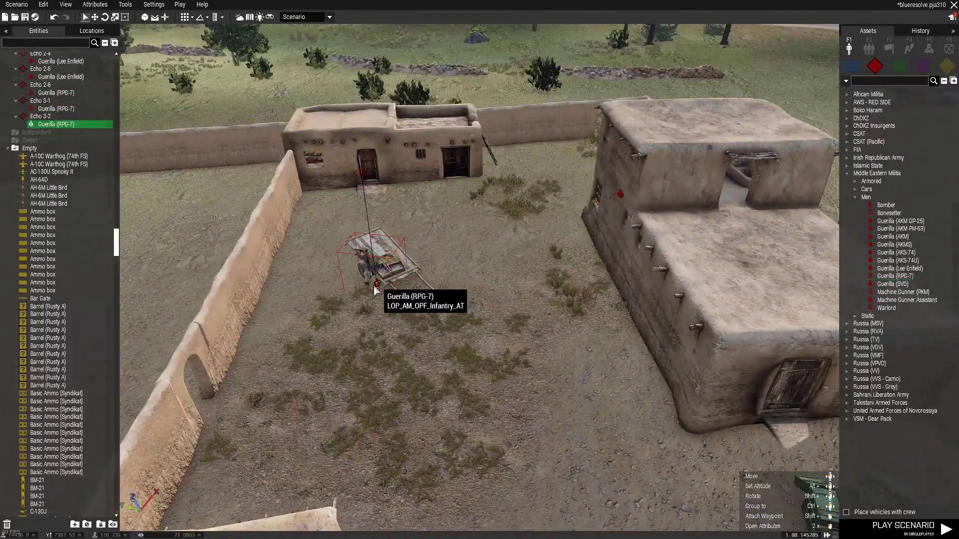
# Place a Guerilla (RPG-7) on the plank floor beside the wooden table and stool and set his facing direction.
pyautogui.moveTo(532, 412); pyautogui.dragTo(584, 404, button='right')
pyautogui.press('s')
pyautogui.press('a')
pyautogui.click(894, 276)
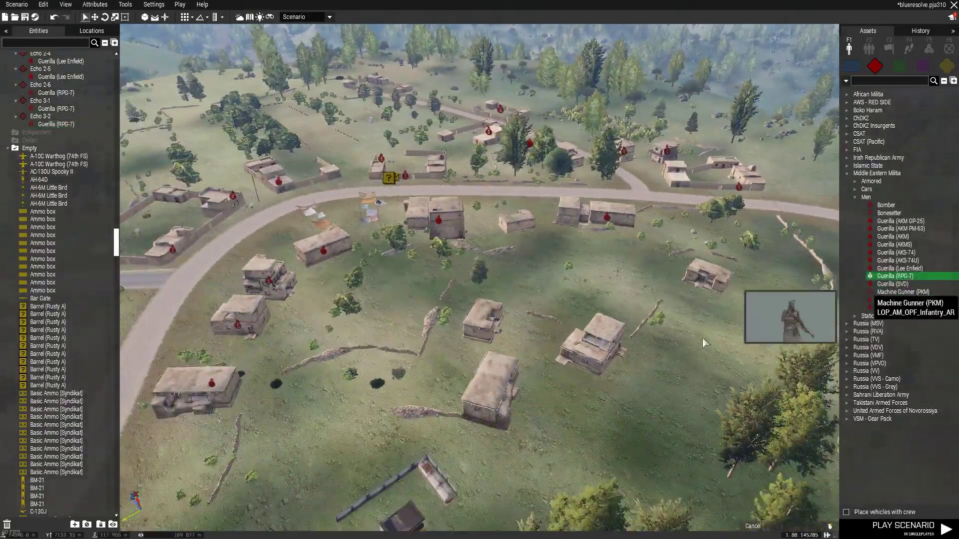
pyautogui.scroll(8, 432, 356)
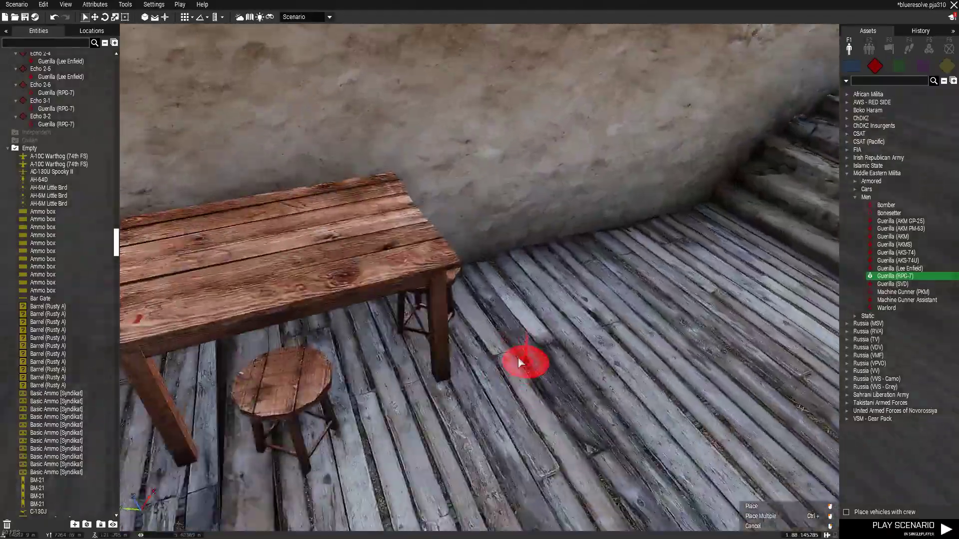
pyautogui.click(594, 369)
pyautogui.keyDown('shift'); pyautogui.moveTo(597, 371); pyautogui.dragTo(685, 361); pyautogui.keyUp('shift')
pyautogui.scroll(-4, 685, 360)
# Place a Guerilla (RPG-7) on the plank floor between the orange rug and the yellow shelf in the neighbouring house.
pyautogui.click(895, 276)
pyautogui.scroll(-5, 578, 352)
pyautogui.scroll(8, 483, 263)
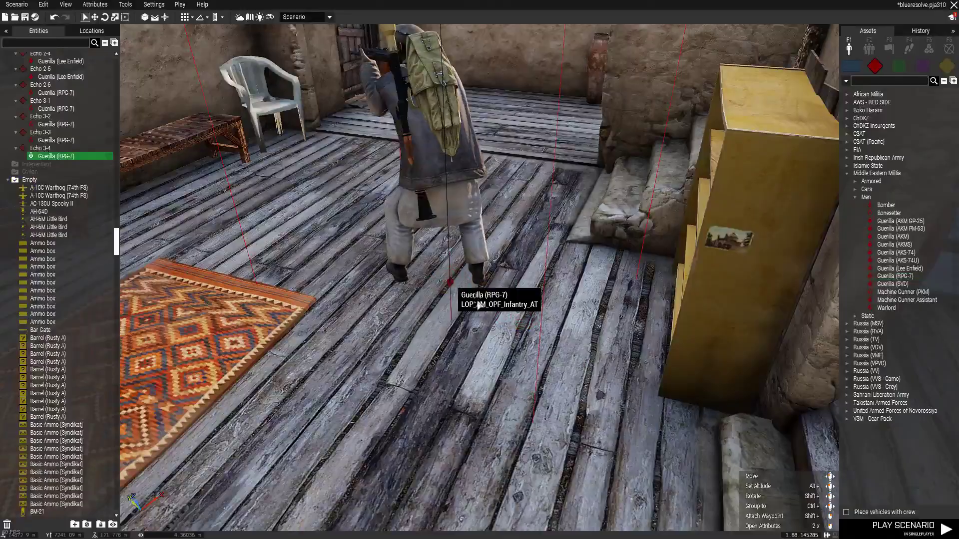
# Place a Guerilla (RPG-7) on the bare floor of the room with the stacked rugs, cushions and clay pots.
pyautogui.scroll(-5, 485, 344)
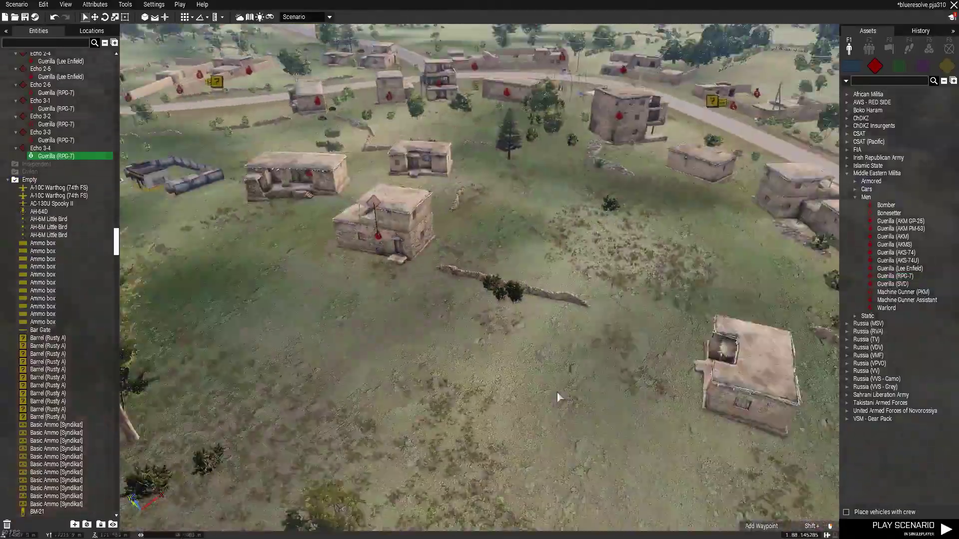
pyautogui.click(894, 276)
pyautogui.scroll(10, 759, 285)
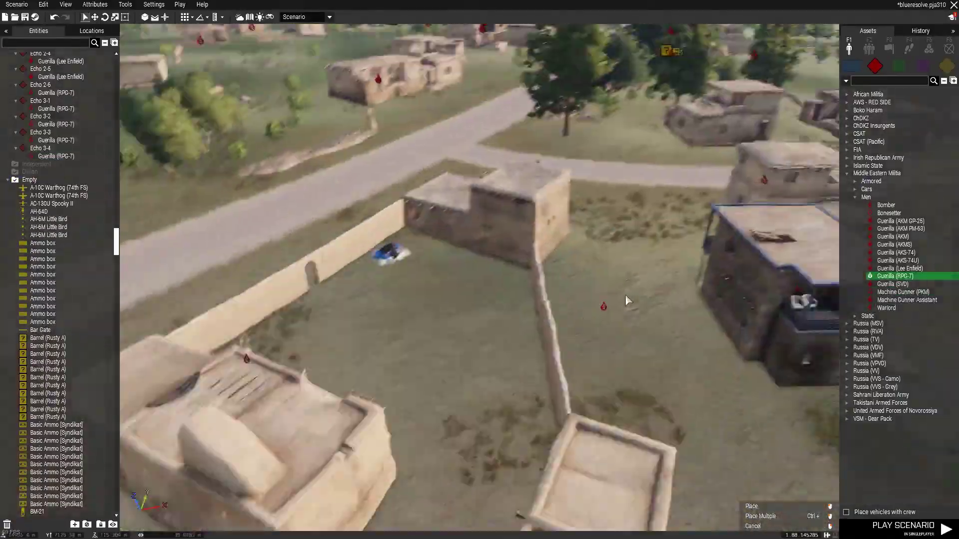
pyautogui.scroll(10, 628, 301)
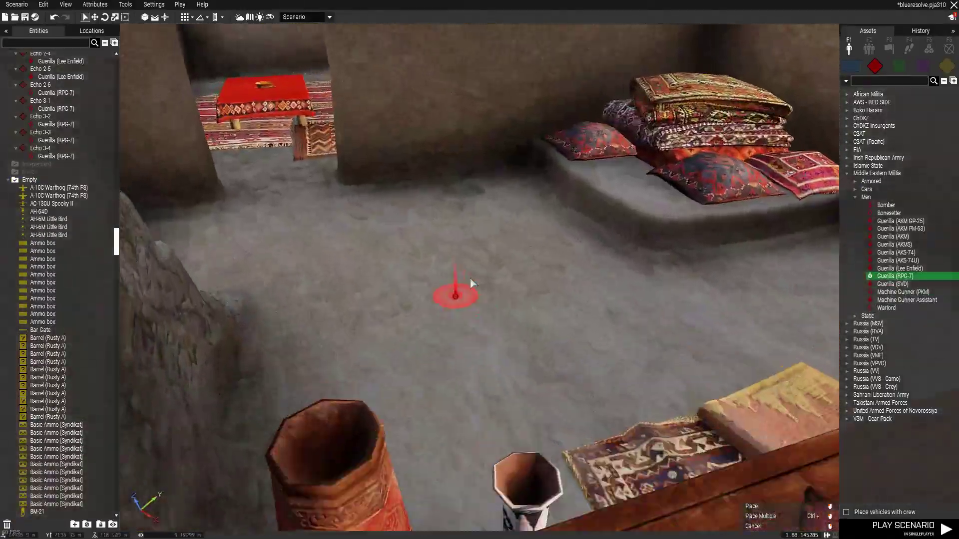
# Place a Guerilla (RPG-7) inside the two-level house with the barred window beside the walled yard.
pyautogui.scroll(-15, 471, 322)
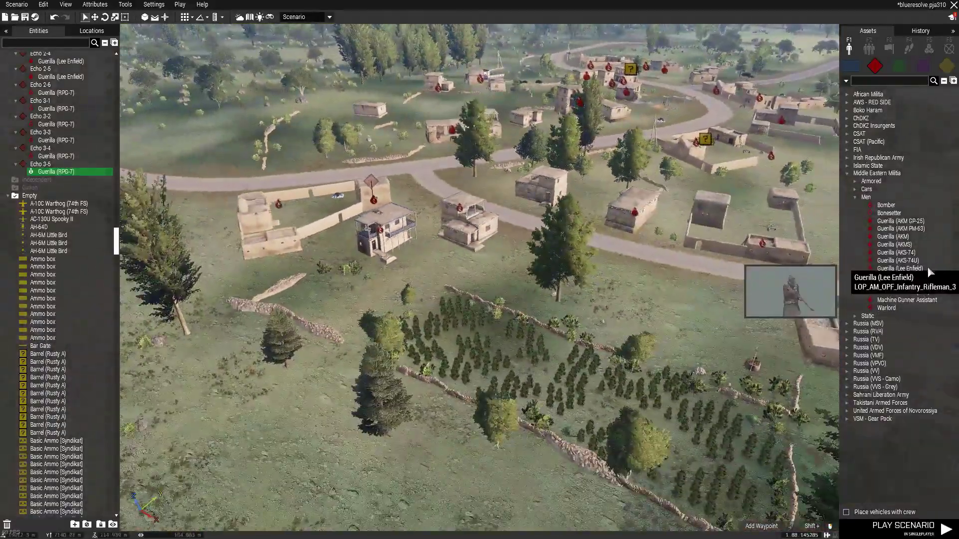
pyautogui.click(895, 276)
pyautogui.scroll(15, 593, 334)
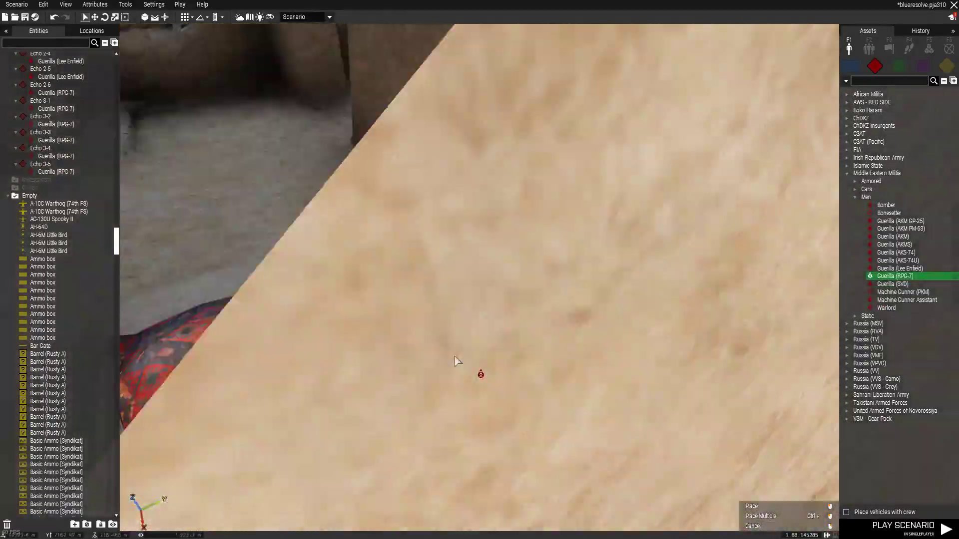
pyautogui.scroll(4, 454, 357)
pyautogui.click(356, 234)
# Place a Guerilla (RPG-7) on the bare floor between the clay pots and the wooden bench and set his facing direction.
pyautogui.scroll(-10, 501, 346)
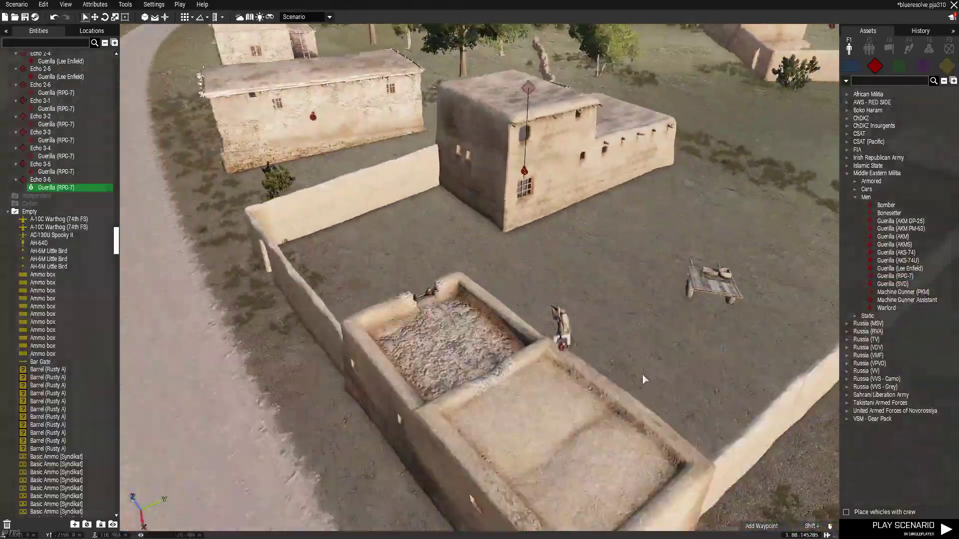
pyautogui.scroll(-6, 643, 375)
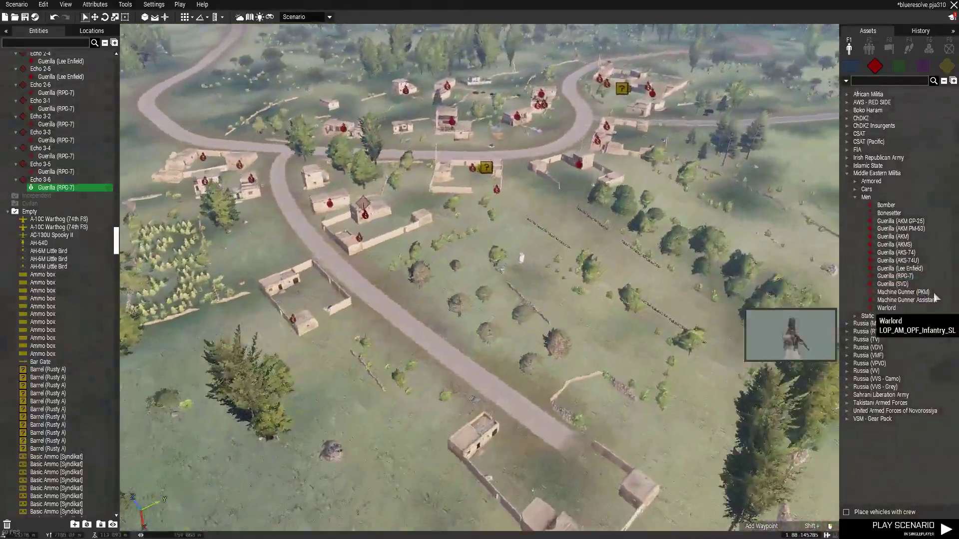
pyautogui.scroll(15, 452, 325)
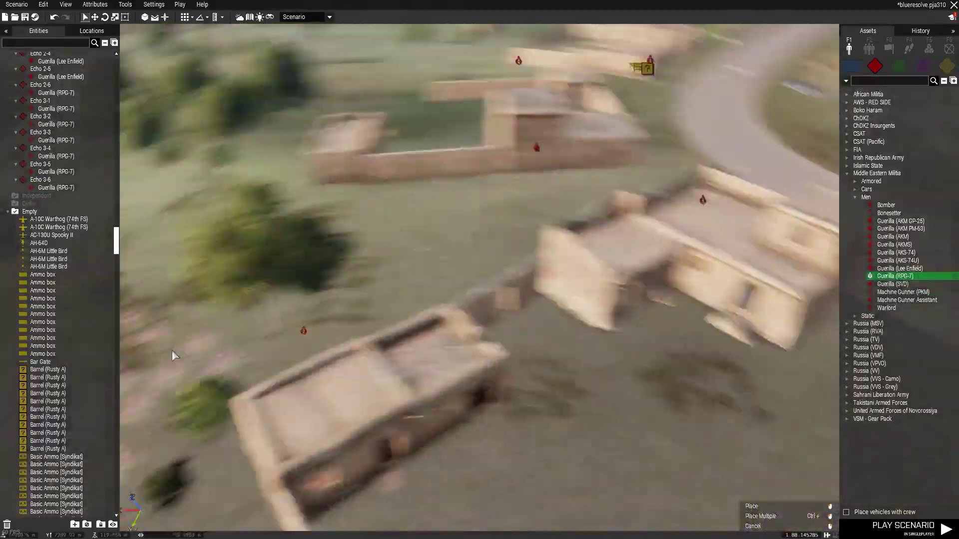
pyautogui.scroll(6, 452, 325)
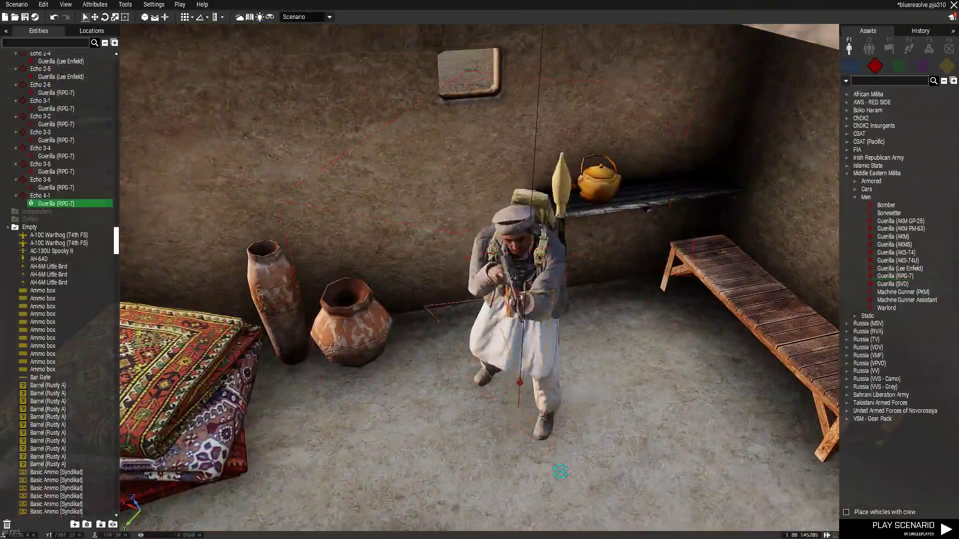
# Place a Guerilla (RPG-7) on the orange carpets beside the low red table in the roadside house, grouped with the existing nearby guerilla.
pyautogui.scroll(-10, 560, 472)
pyautogui.click(894, 275)
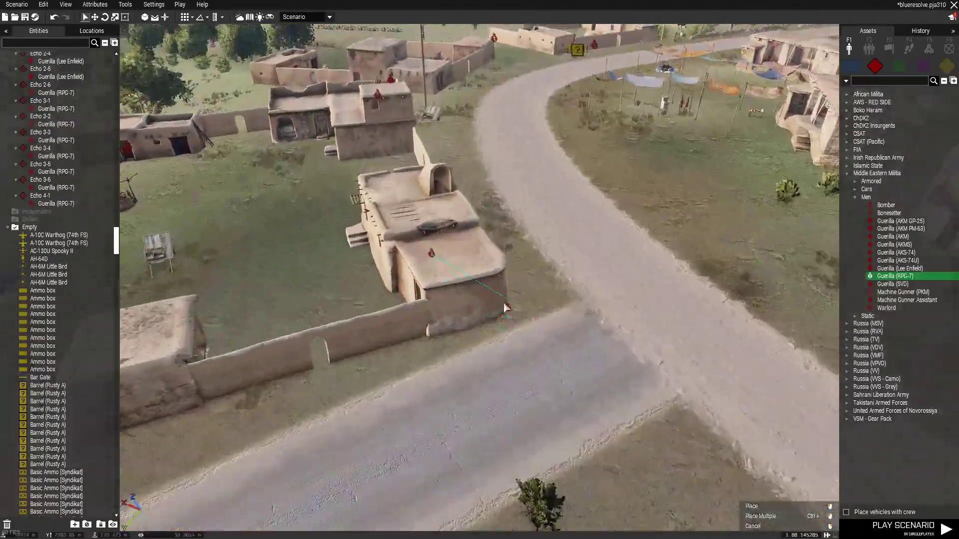
pyautogui.scroll(15, 523, 299)
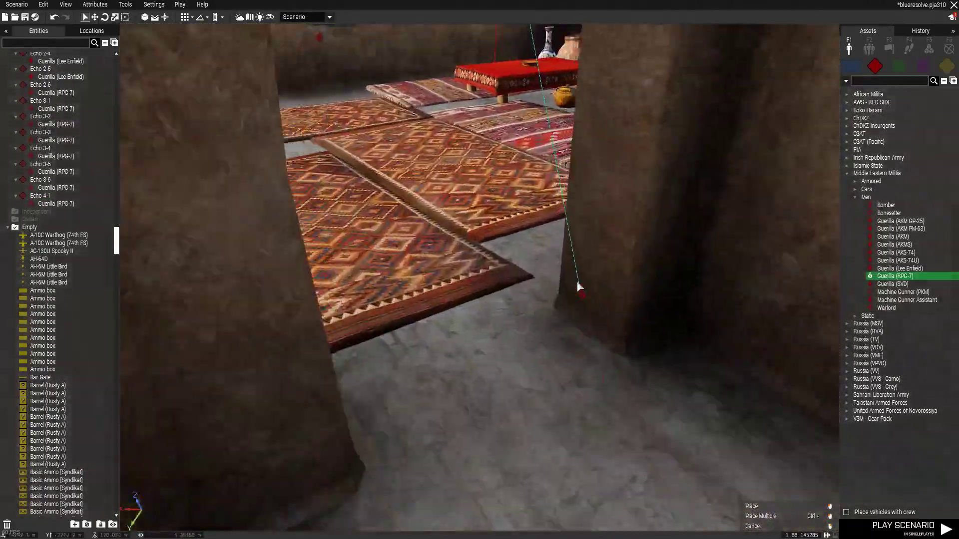
pyautogui.scroll(4, 549, 278)
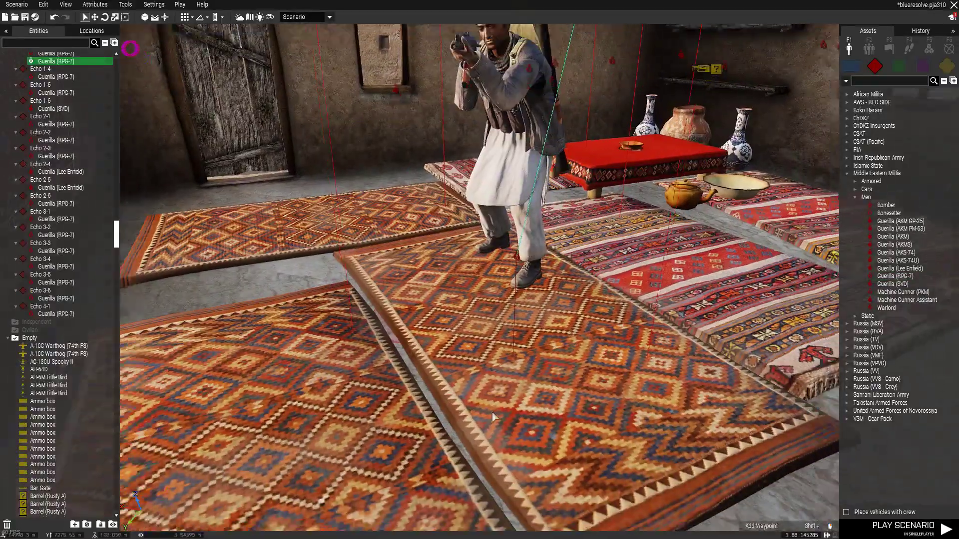
# Place a Guerilla (AKS-74) at the small house outside the walled compound and a Guerilla (AKMS) in the yard corner beside the arched wall opening.
pyautogui.scroll(-8, 504, 415)
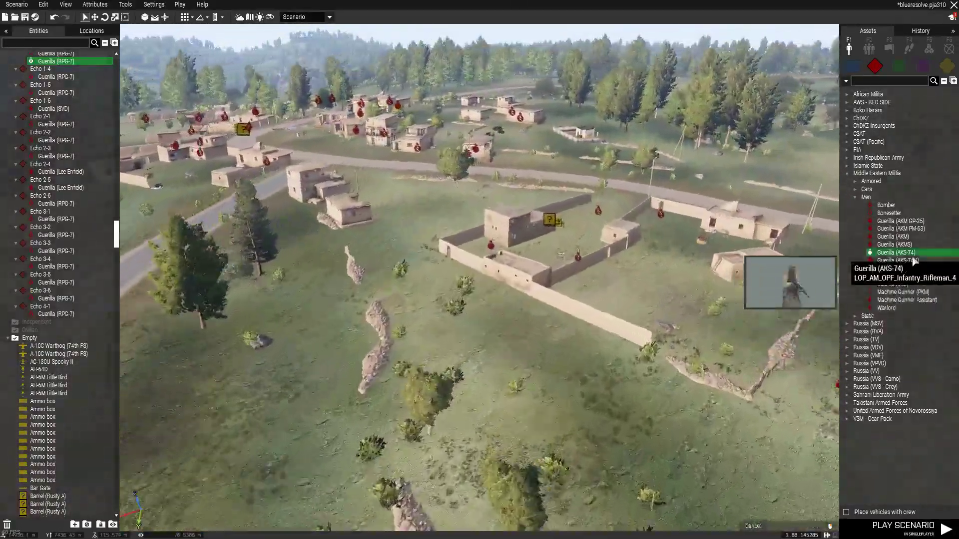
pyautogui.scroll(-5, 542, 324)
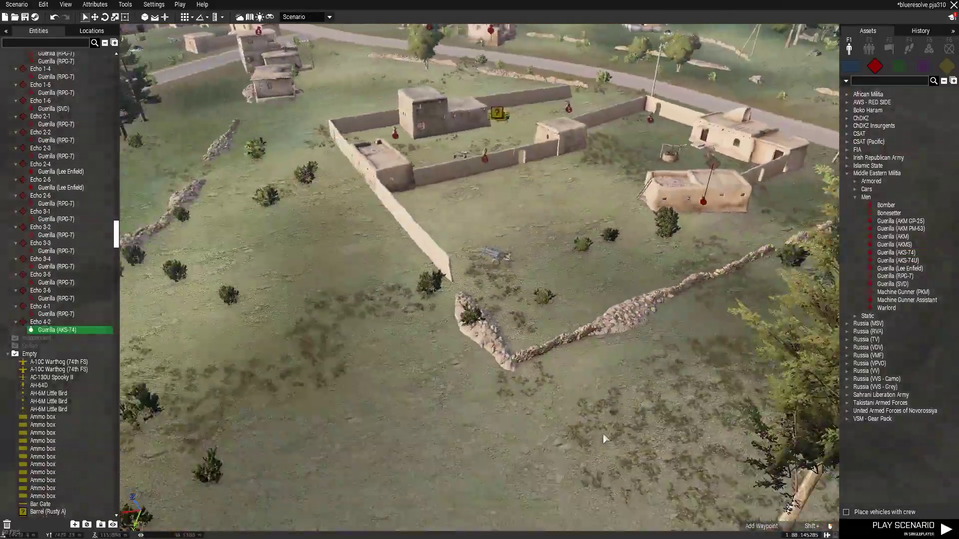
pyautogui.scroll(-5, 604, 434)
pyautogui.moveTo(603, 434); pyautogui.dragTo(820, 334, button='right')
pyautogui.press('w')
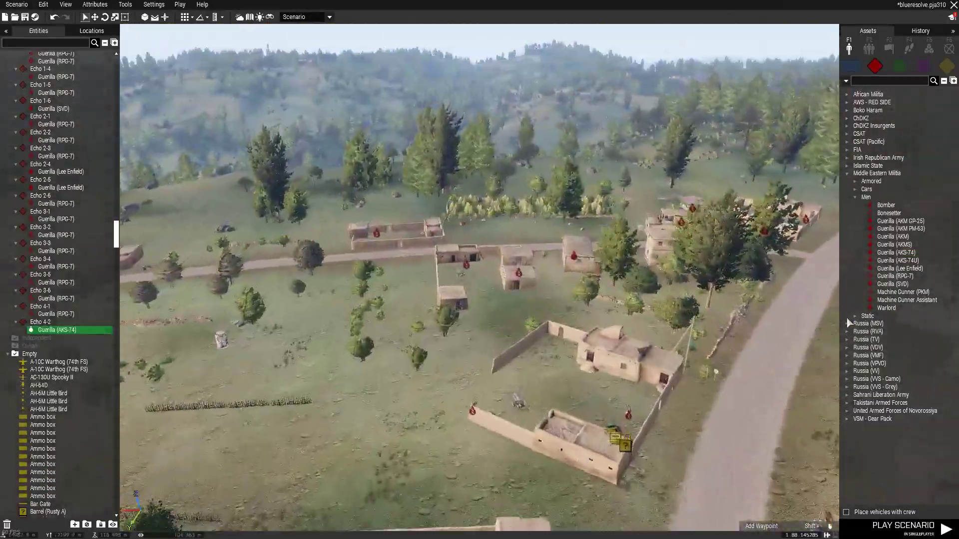
pyautogui.scroll(3, 569, 325)
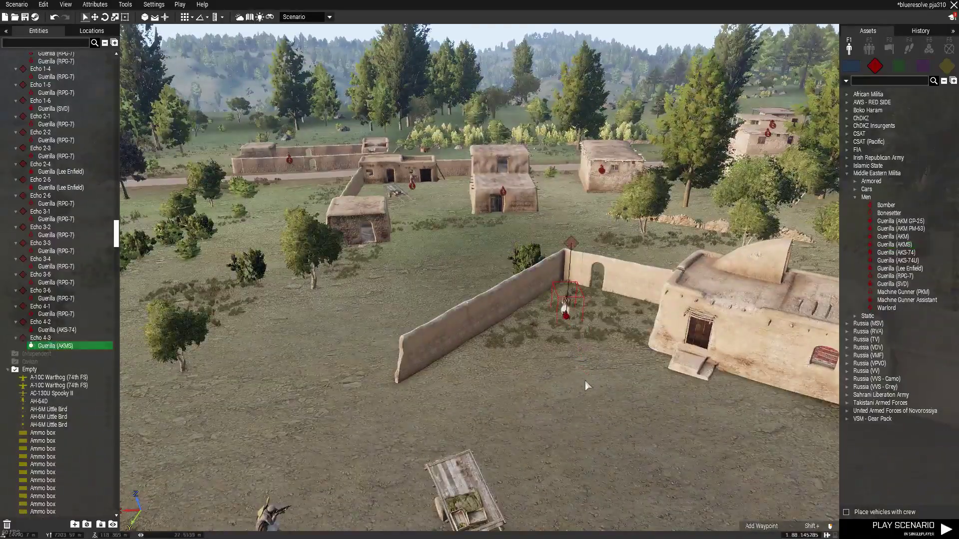
# Examine the Target Compounds Delta village around the minaret from several sides.
pyautogui.press('m')
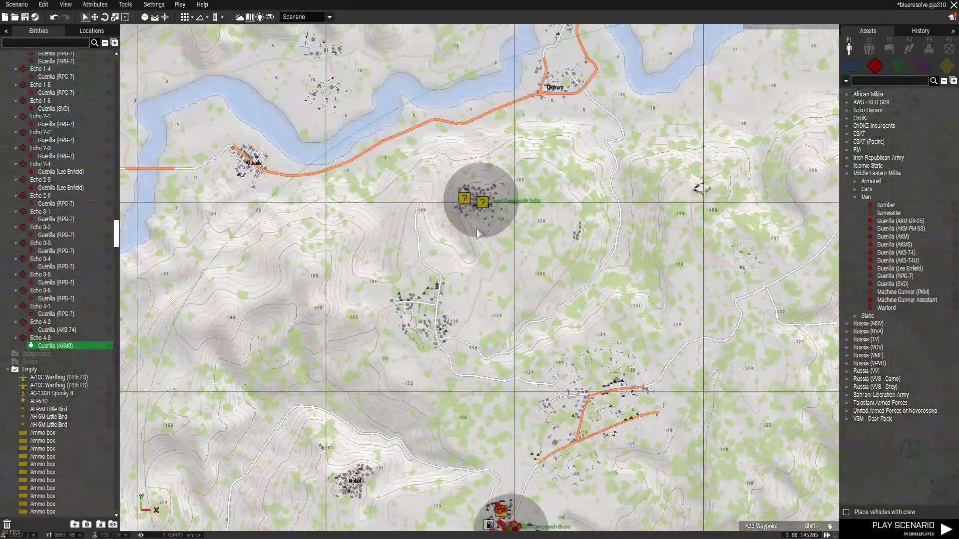
pyautogui.press('m')
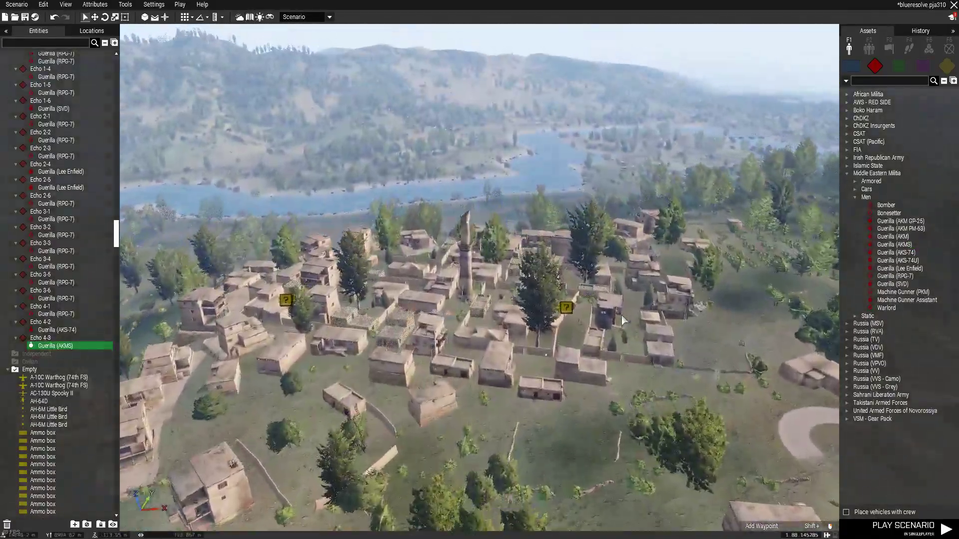
pyautogui.moveTo(562, 358); pyautogui.dragTo(591, 353, button='right')
pyautogui.scroll(5, 591, 353)
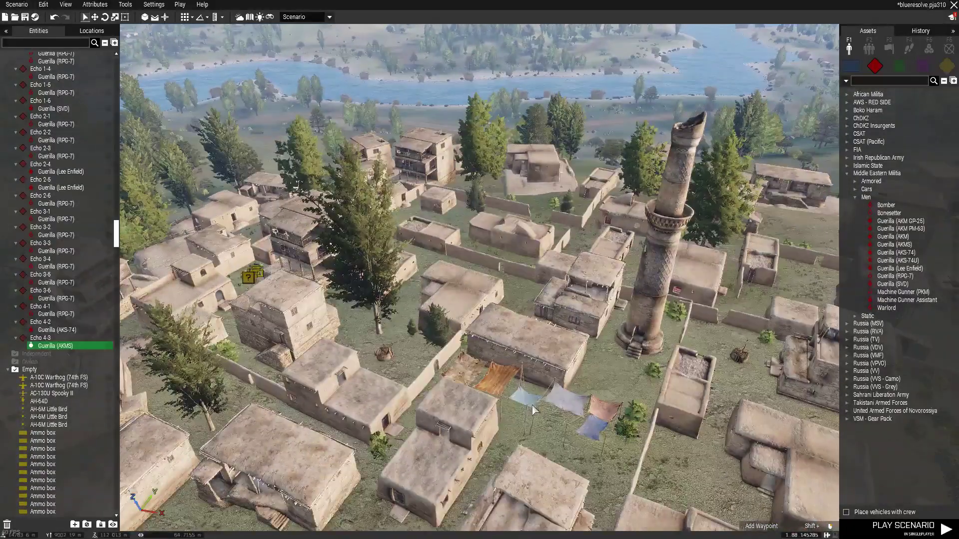
pyautogui.scroll(-5, 598, 403)
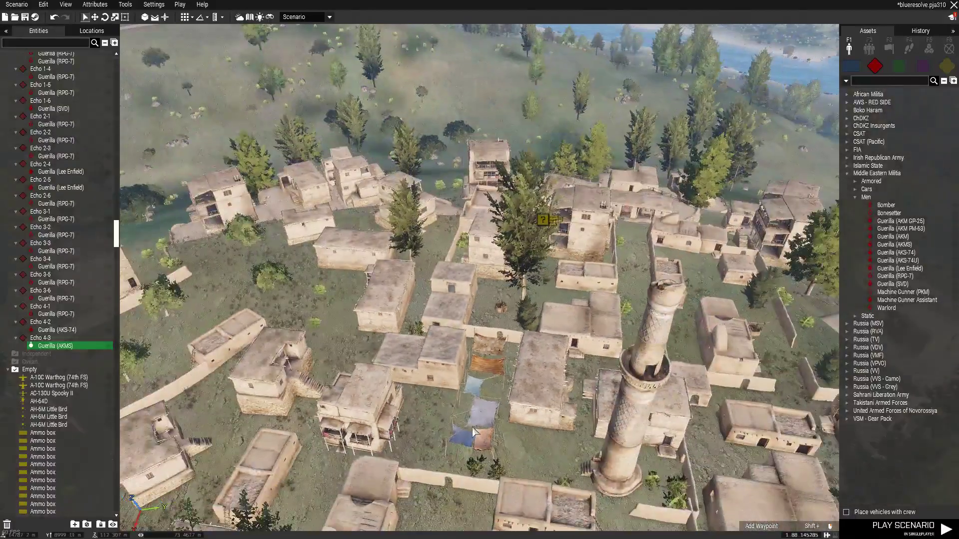
pyautogui.moveTo(481, 432); pyautogui.dragTo(644, 428, button='right')
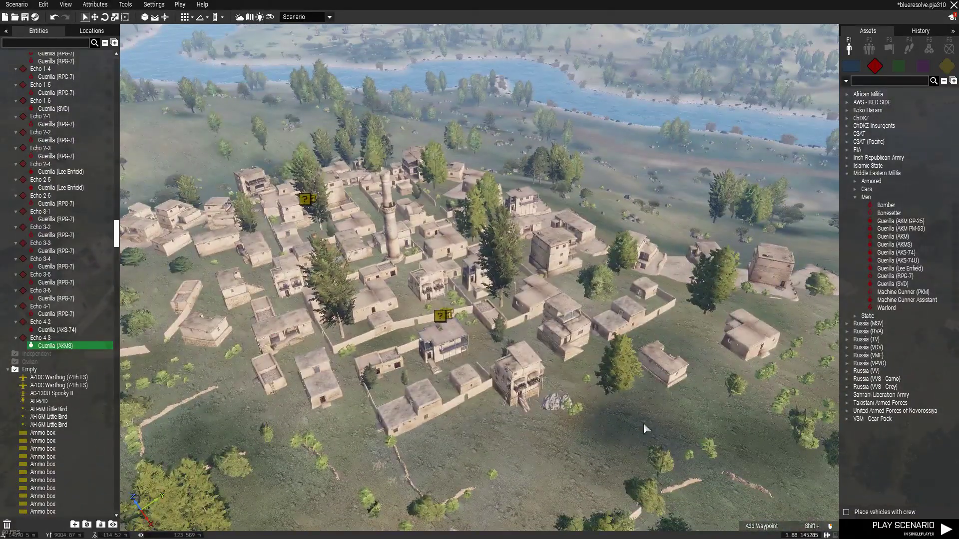
pyautogui.scroll(-5, 643, 423)
# Review the guerilla coverage of Target Compounds Bravo and its position relative to the other objective areas on the map.
pyautogui.press('m')
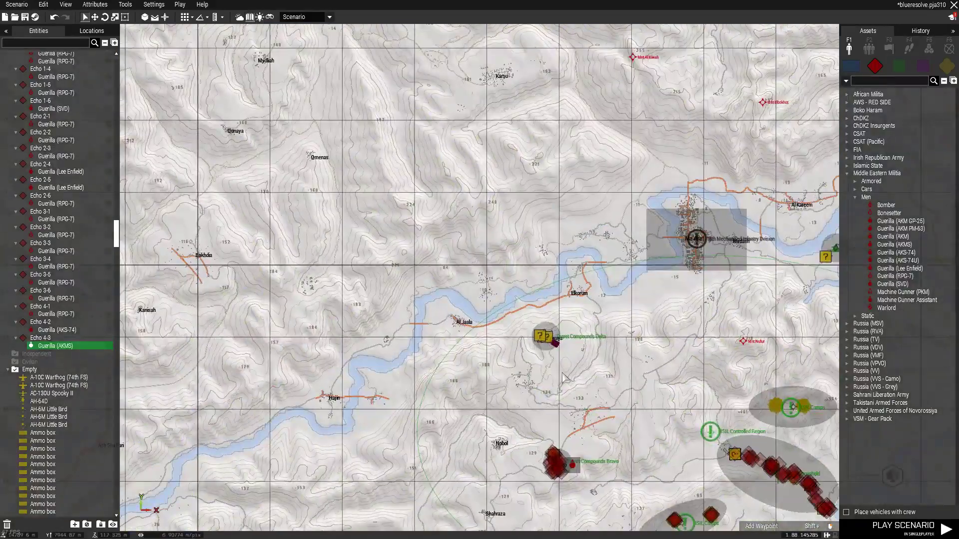
pyautogui.scroll(5, 563, 378)
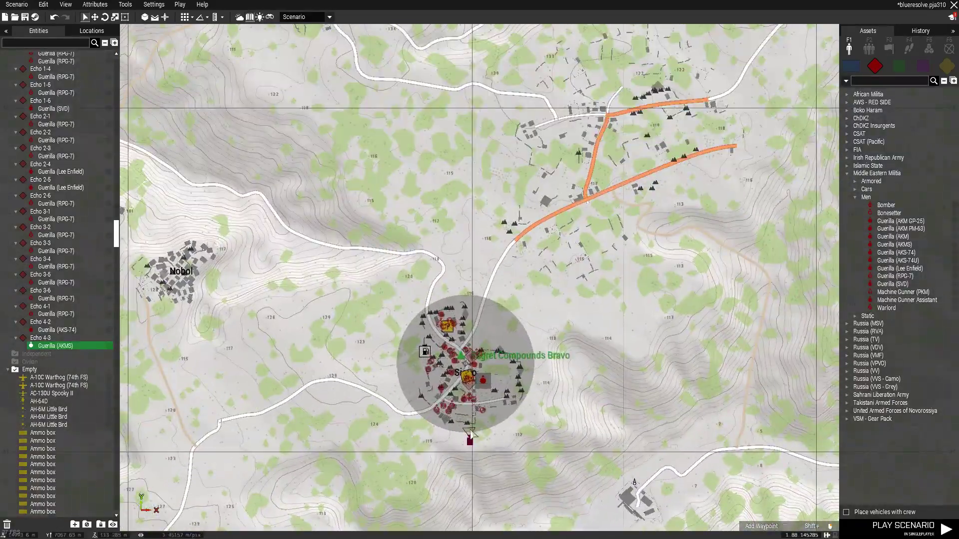
pyautogui.press('m')
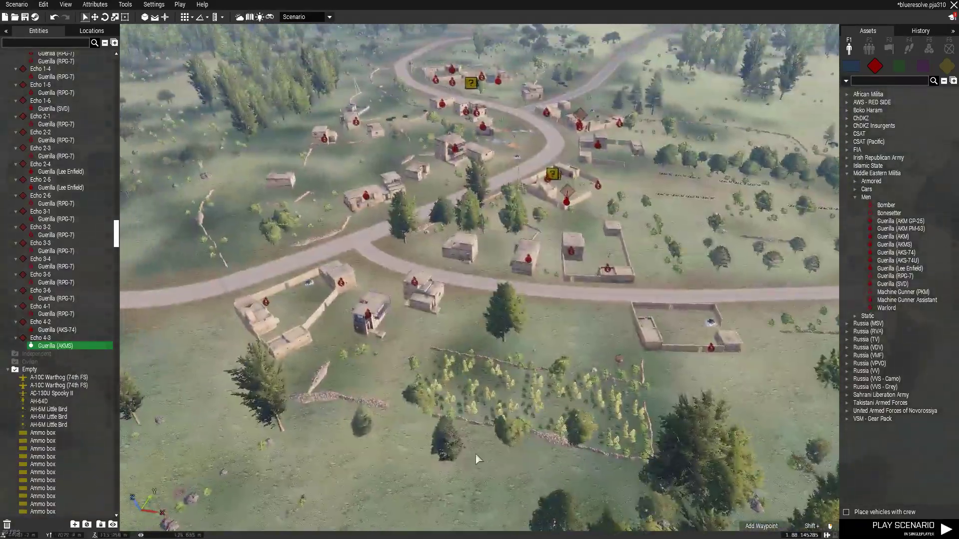
pyautogui.press('m')
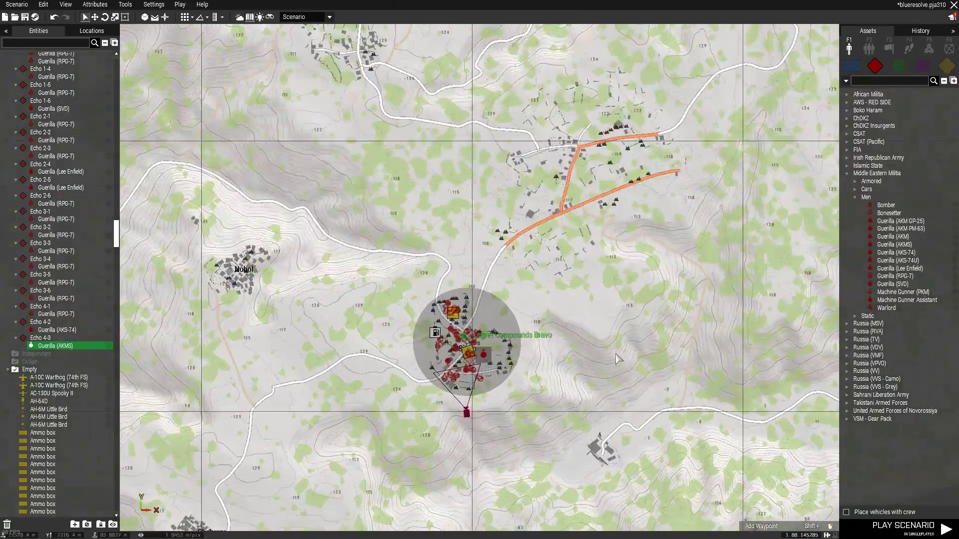
pyautogui.moveTo(649, 418); pyautogui.dragTo(408, 285, button='right')
pyautogui.scroll(-2, 578, 303)
pyautogui.moveTo(645, 245); pyautogui.dragTo(489, 255, button='right')
pyautogui.moveTo(392, 255); pyautogui.dragTo(503, 322, button='right')
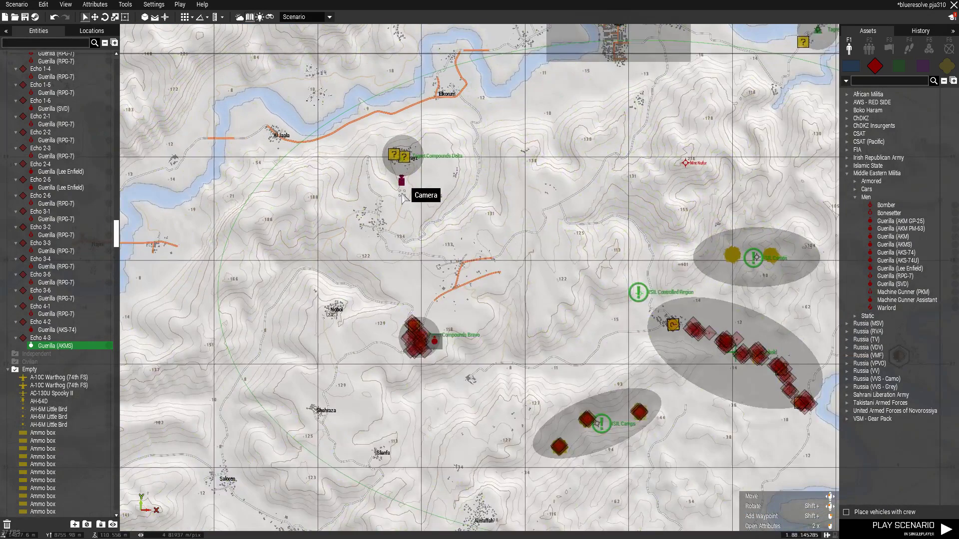
# Place a Guerilla (AKS-74) in the Target Compounds Delta village, on the plank floor of the room with cushions and blue crates.
pyautogui.press('m')
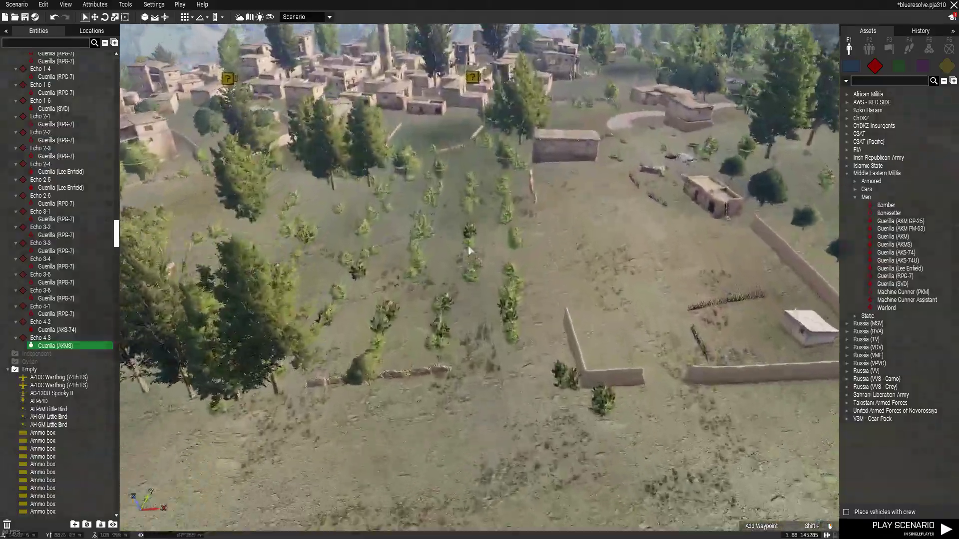
pyautogui.press('w')
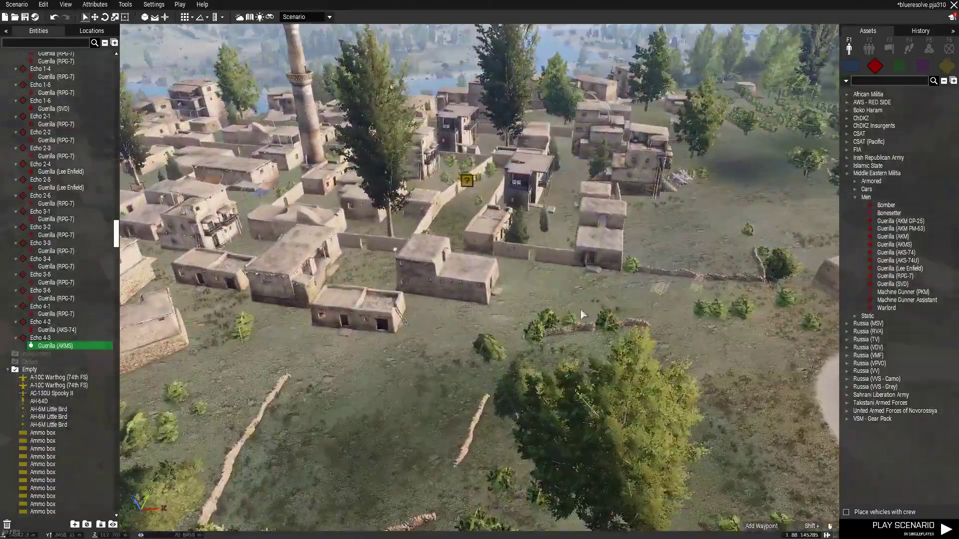
pyautogui.press('w')
pyautogui.press('w')
pyautogui.press('s')
pyautogui.press('a')
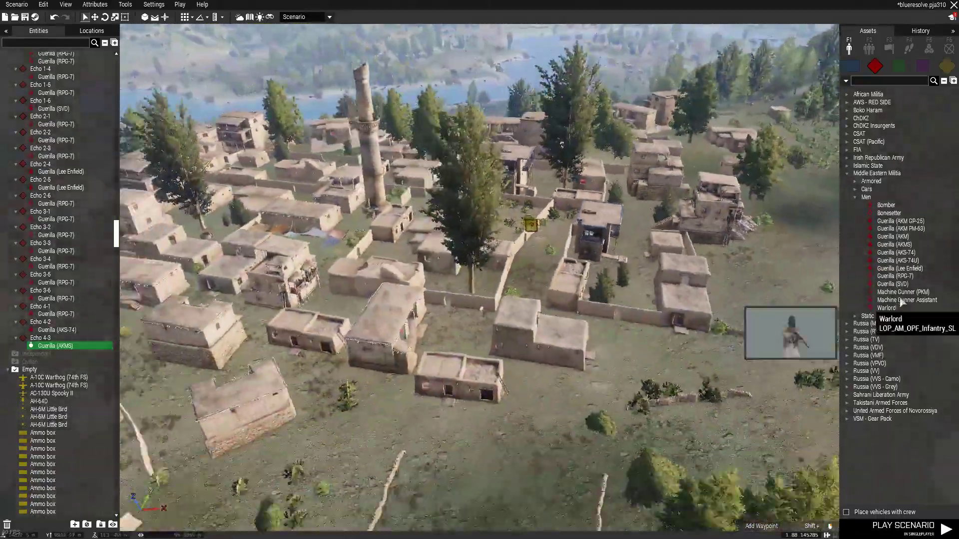
pyautogui.click(922, 254)
pyautogui.press('w')
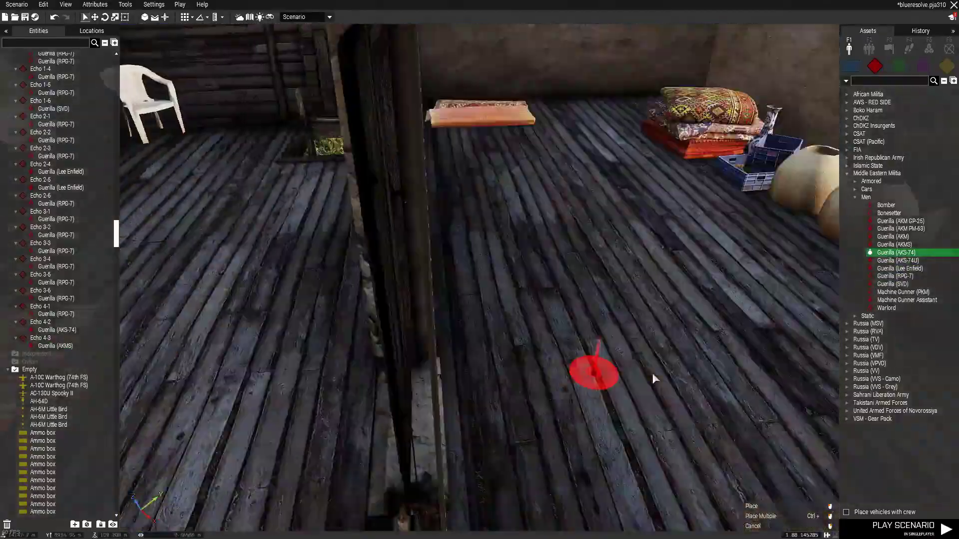
pyautogui.press('w')
pyautogui.press('s')
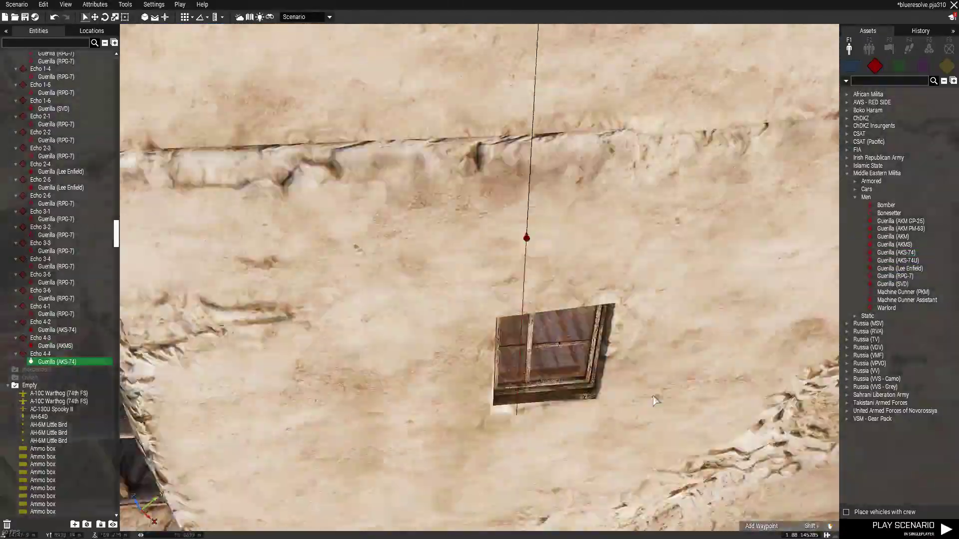
# Place a Guerilla (AKMS) on the plank floor near the round cream-coloured pots in a Delta village house.
pyautogui.press('m')
pyautogui.scroll(2, 596, 383)
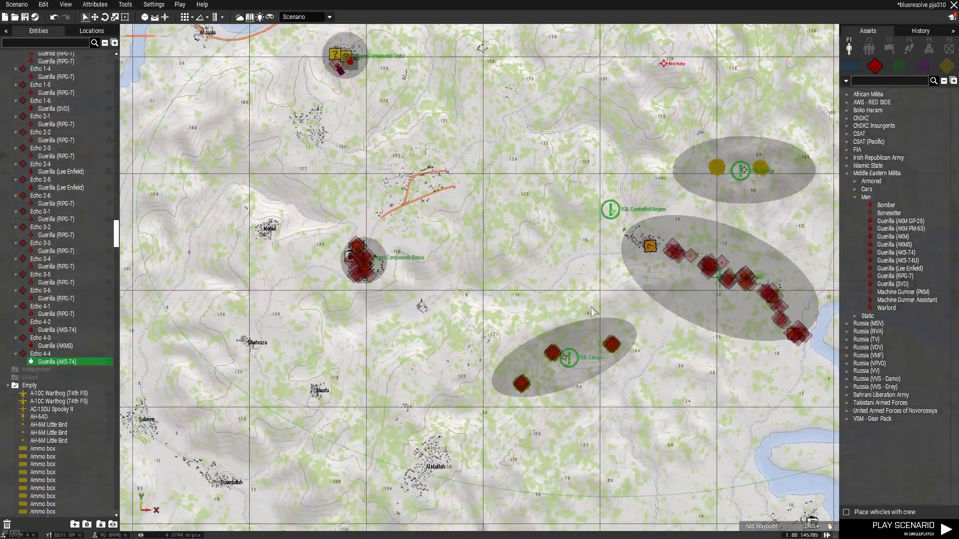
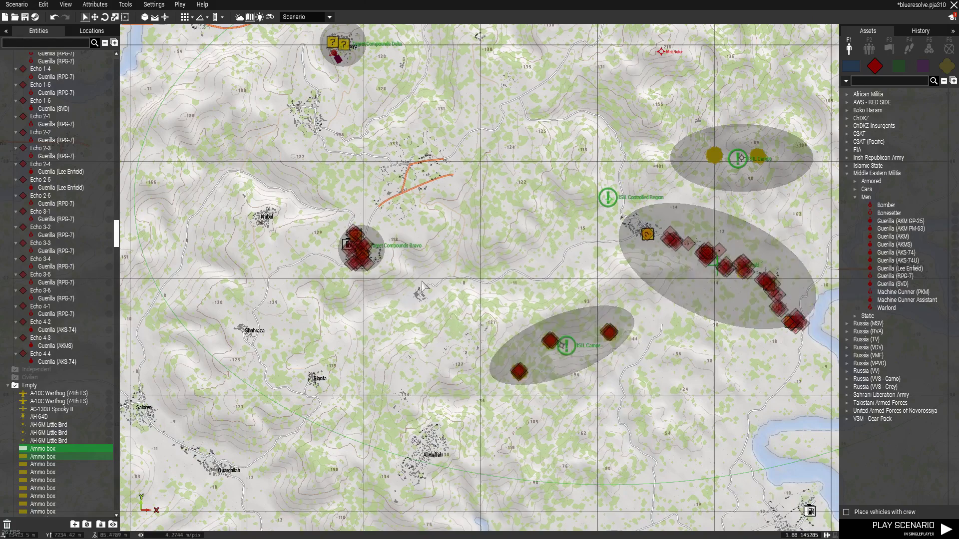
pyautogui.press('w')
pyautogui.press('a')
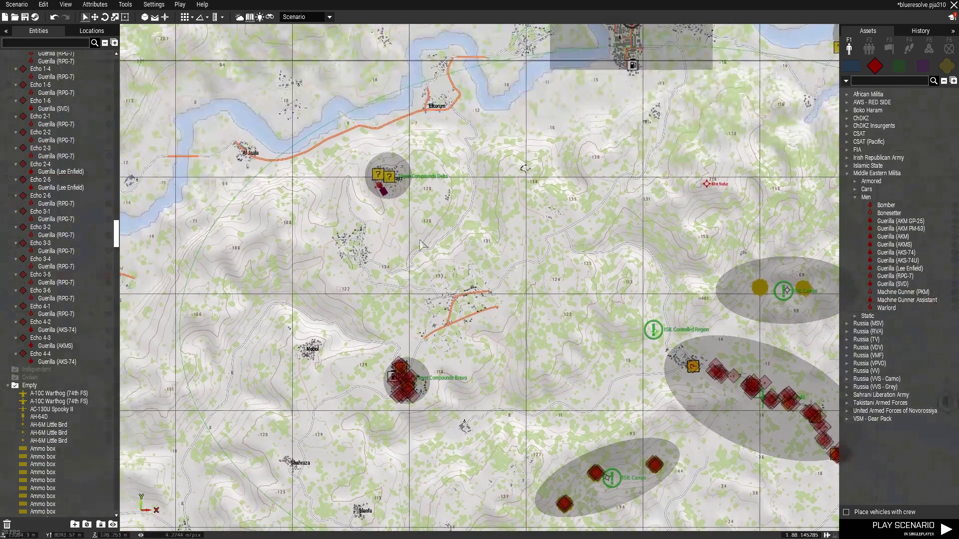
pyautogui.scroll(-5, 501, 255)
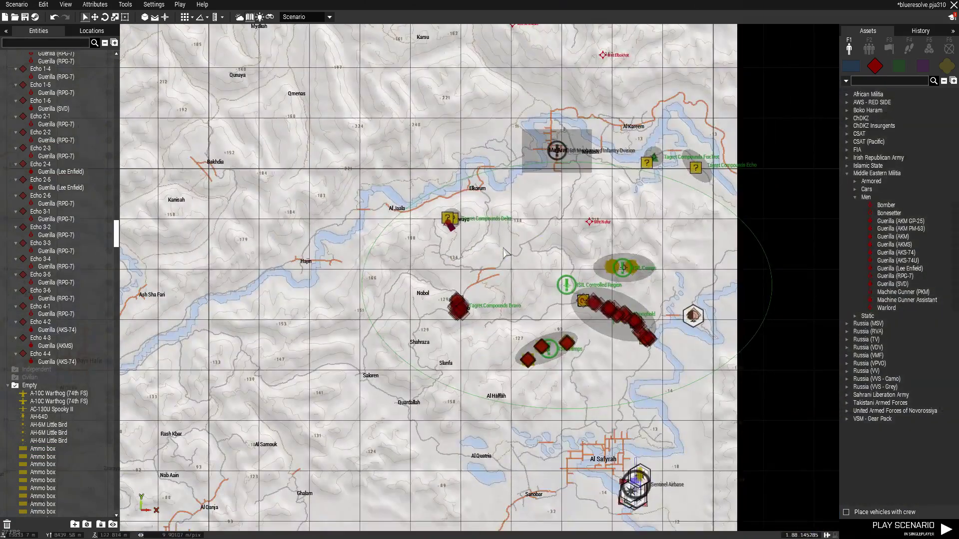
pyautogui.press('m')
pyautogui.click(894, 244)
pyautogui.scroll(-10, 503, 305)
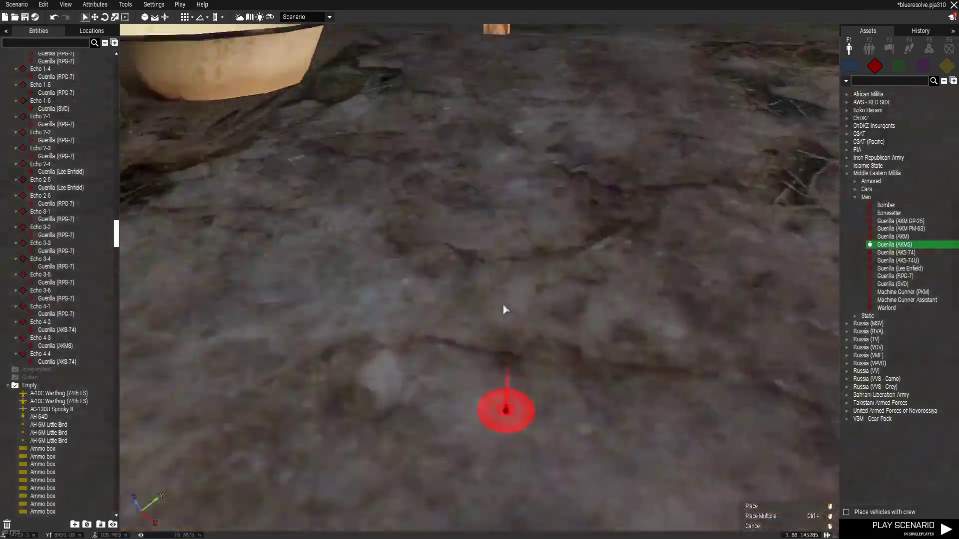
pyautogui.moveTo(503, 309); pyautogui.dragTo(640, 359, button='right')
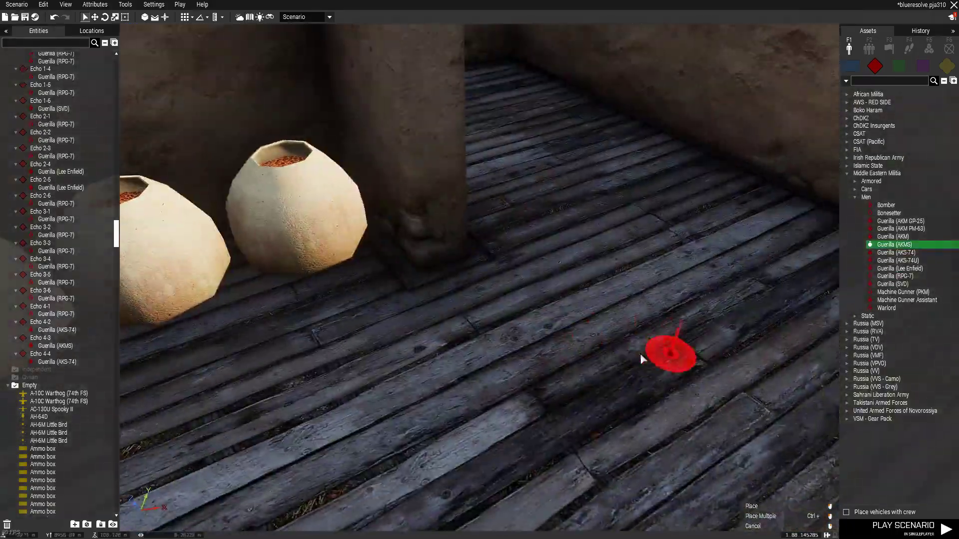
pyautogui.press('s')
# Place a Guerilla (RPG-7) on the plank floor at the foot of the stairs, near the white plastic chair.
pyautogui.scroll(-10, 617, 353)
pyautogui.moveTo(616, 353)
pyautogui.mouseDown(button='right')
pyautogui.moveTo(586, 326)
pyautogui.moveTo(496, 304)
pyautogui.moveTo(508, 331)
pyautogui.moveTo(513, 303)
pyautogui.moveTo(563, 325)
pyautogui.moveTo(601, 300)
pyautogui.moveTo(591, 242)
pyautogui.moveTo(533, 353)
pyautogui.mouseUp(button='right')
pyautogui.press('w')
pyautogui.press('w')
pyautogui.press('w')
pyautogui.scroll(-10, 672, 387)
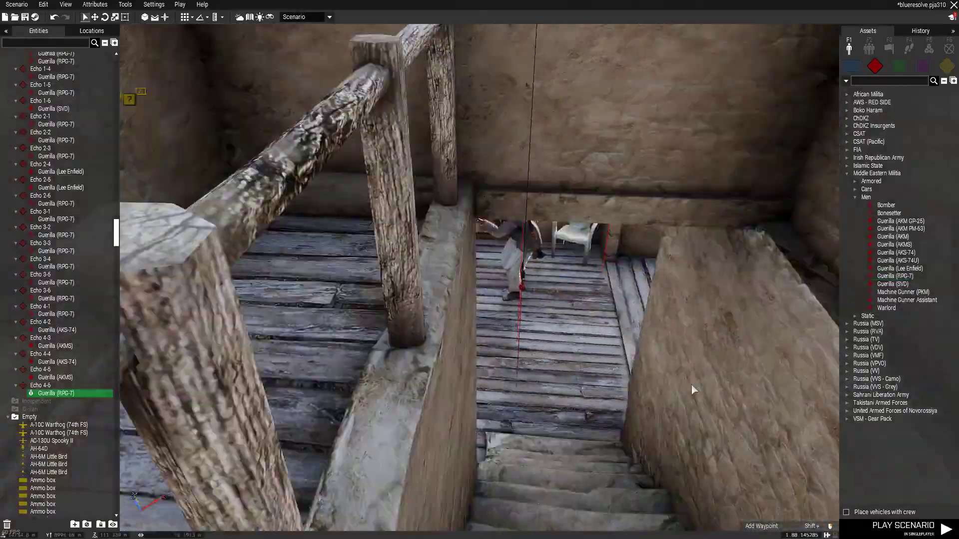
# Place a Guerilla (RPG-7) on the plank floor beside the stacked rugs and set his facing direction.
pyautogui.press('s')
pyautogui.click(918, 277)
pyautogui.press('a')
pyautogui.press('w')
pyautogui.moveTo(593, 279); pyautogui.dragTo(428, 332, button='right')
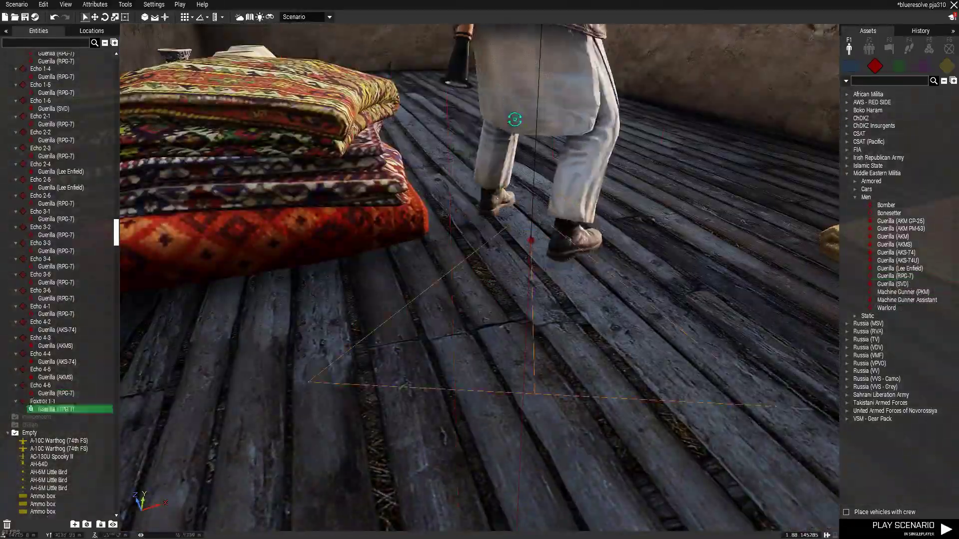
# Place a Guerilla (RPG-7) on the plank floor of the village house room with the blue shelf and the orange wall rug.
pyautogui.press('s')
pyautogui.click(908, 278)
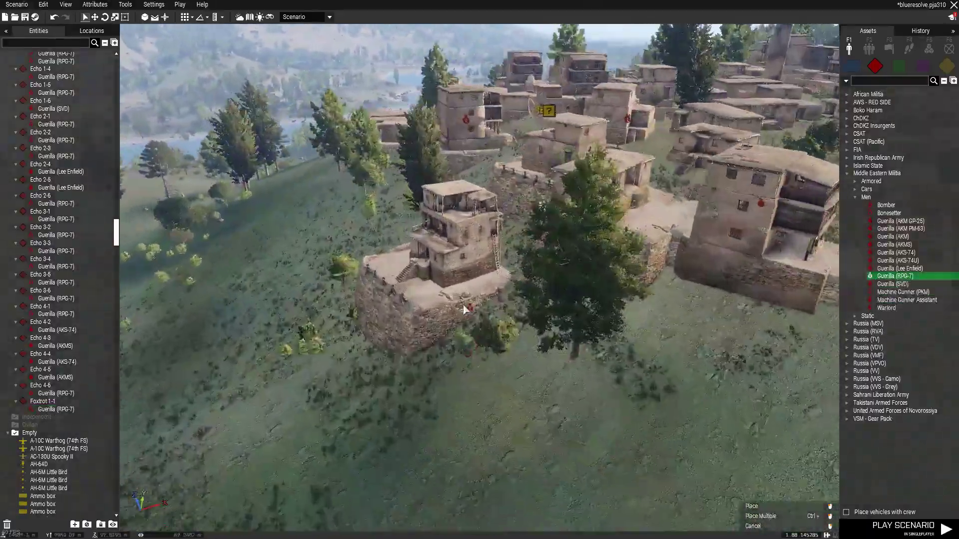
pyautogui.scroll(10, 460, 309)
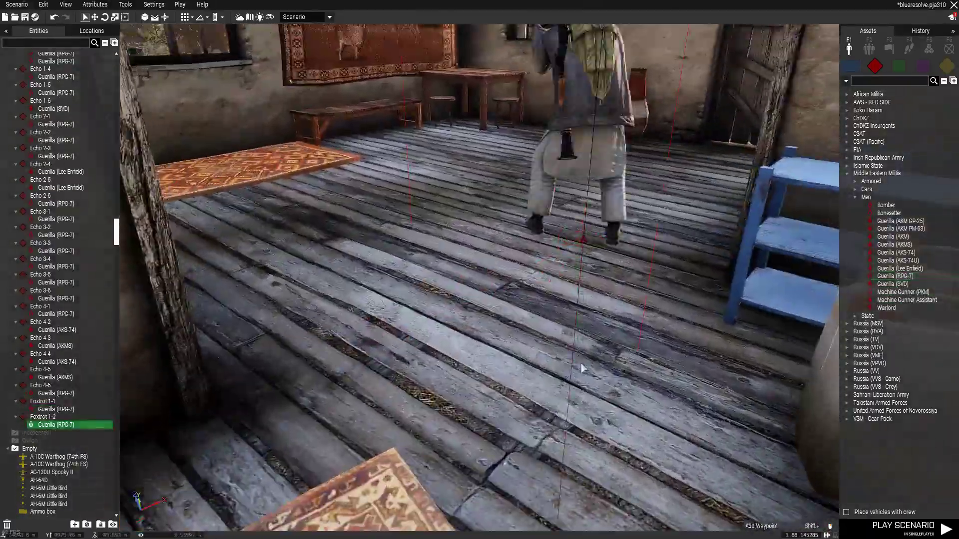
# Place a Guerilla (AKS-74U) in the village as a member of the Echo 4-6 group.
pyautogui.press('s')
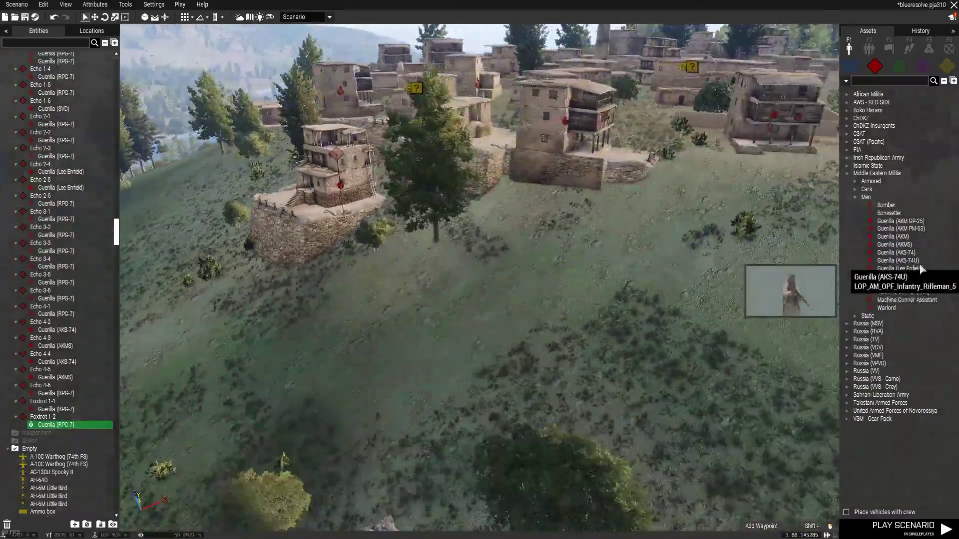
pyautogui.scroll(10, 675, 298)
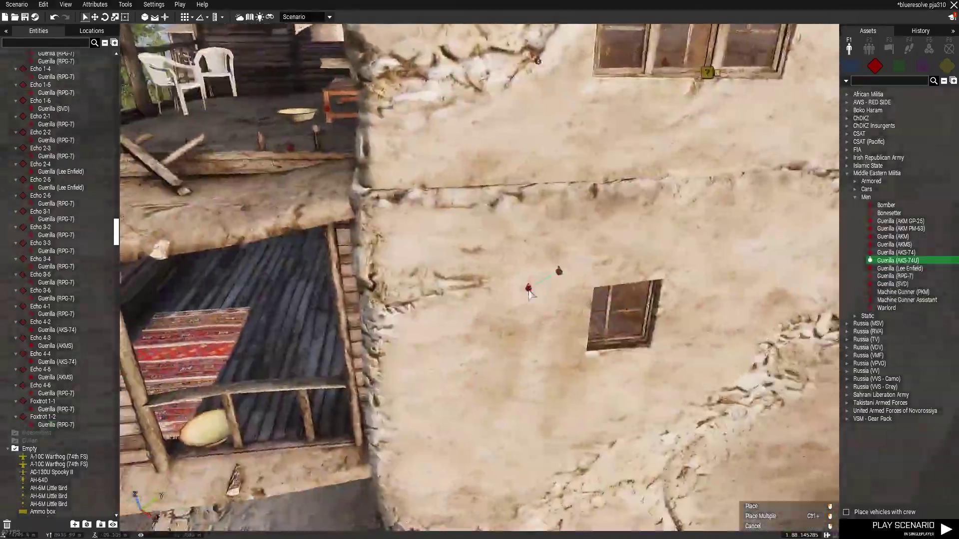
pyautogui.press('s')
pyautogui.press('s')
pyautogui.scroll(10, 574, 290)
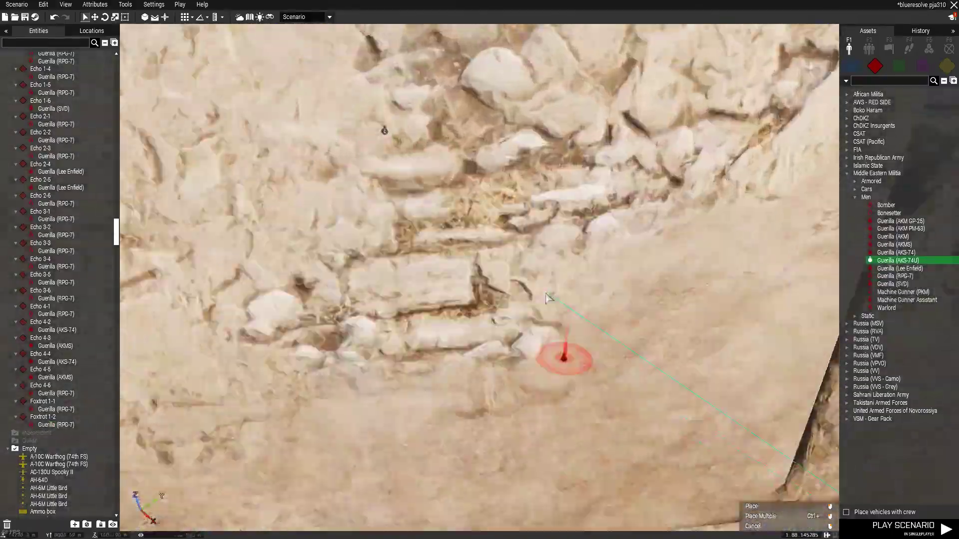
pyautogui.press('s')
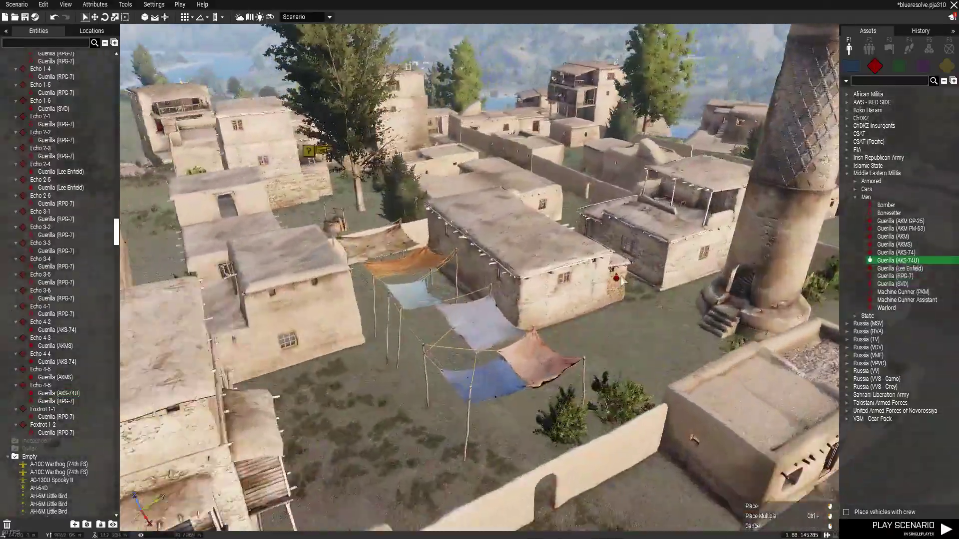
# Place a Guerilla (AKS-74U) on the round balcony of the minaret, beside its doorway.
pyautogui.press('d')
pyautogui.moveTo(621, 278); pyautogui.dragTo(561, 274, button='right')
pyautogui.press('s')
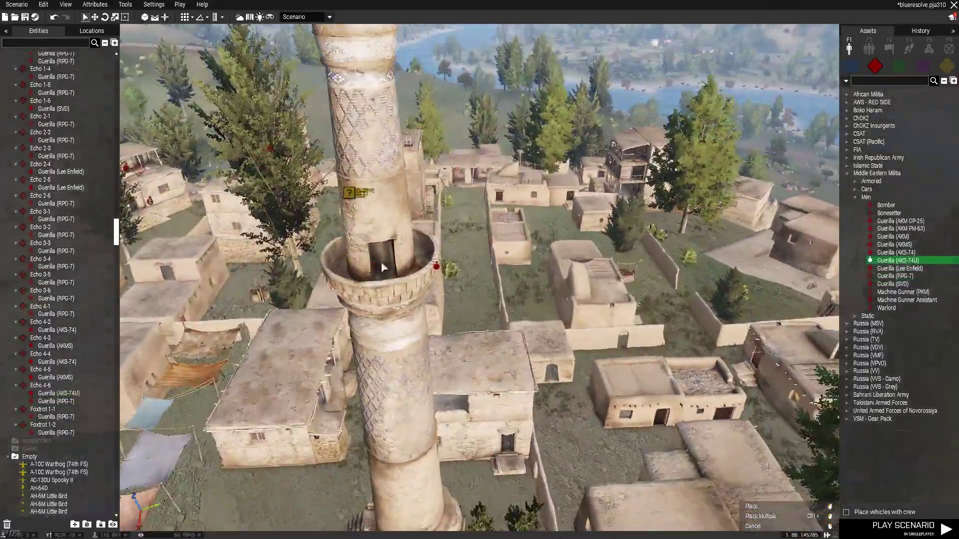
pyautogui.scroll(5, 367, 278)
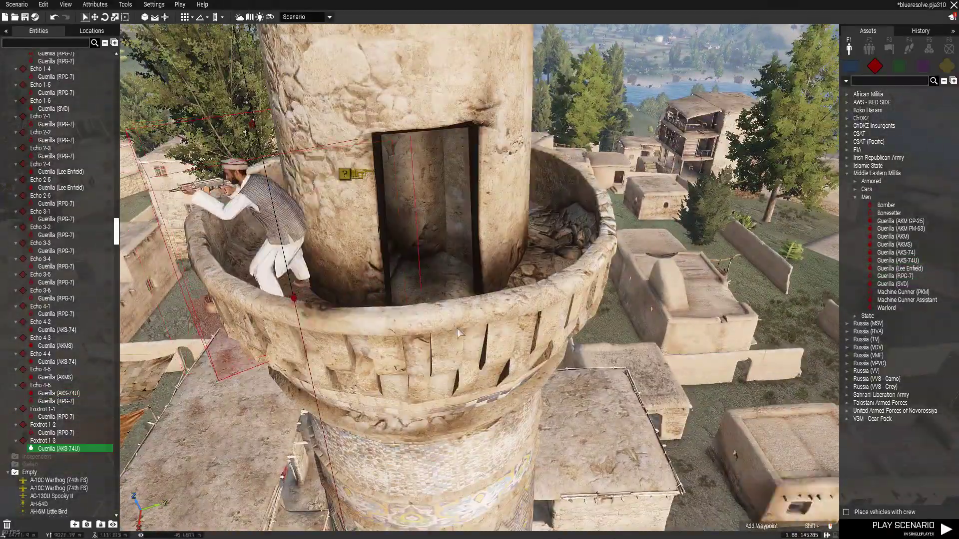
# Place a Guerilla (AKS-74U) on the plank floor of a house room, near the orange cloth and the small windows.
pyautogui.press('s')
pyautogui.click(898, 260)
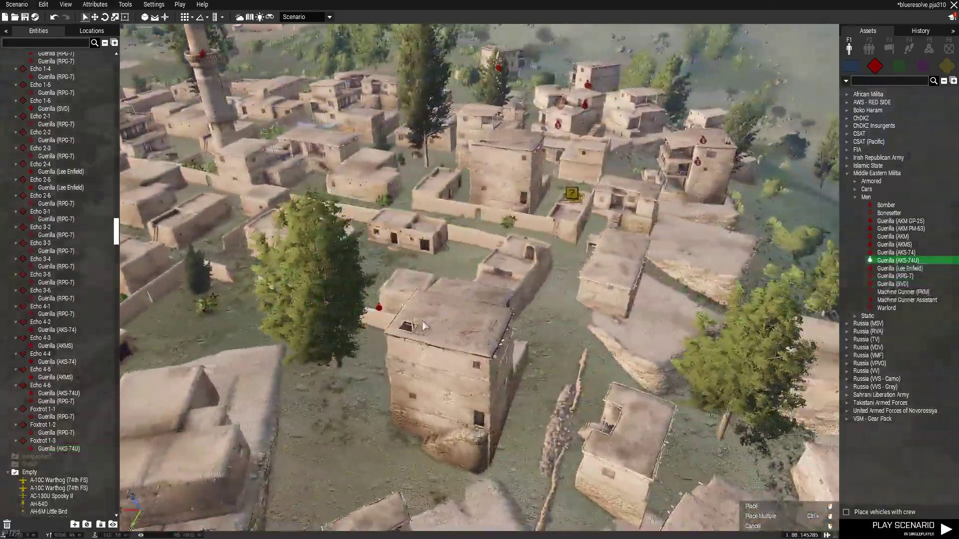
pyautogui.scroll(10, 423, 322)
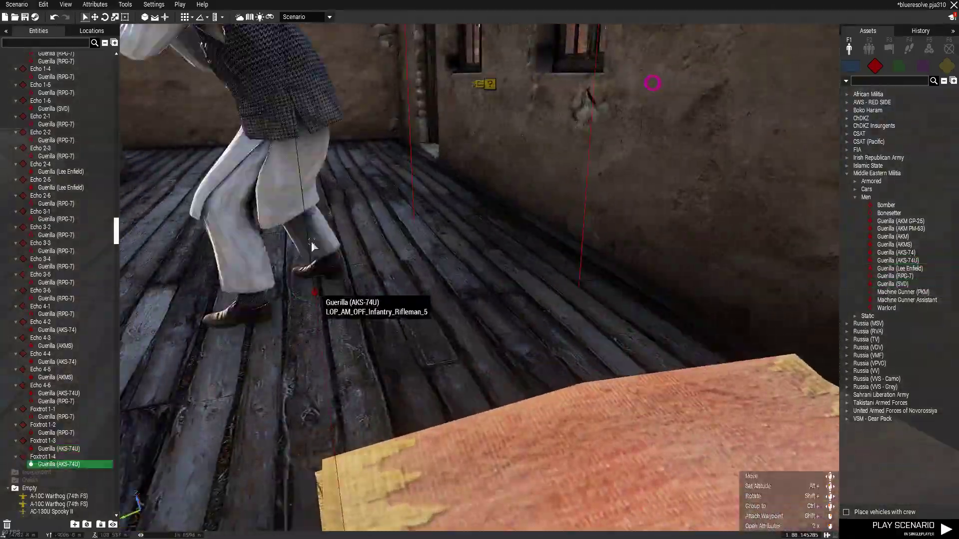
# Place a Guerilla (AKMS) at the two-storey flat-roofed mud house beside the walled yard with the round sign.
pyautogui.scroll(-10, 469, 333)
pyautogui.click(894, 244)
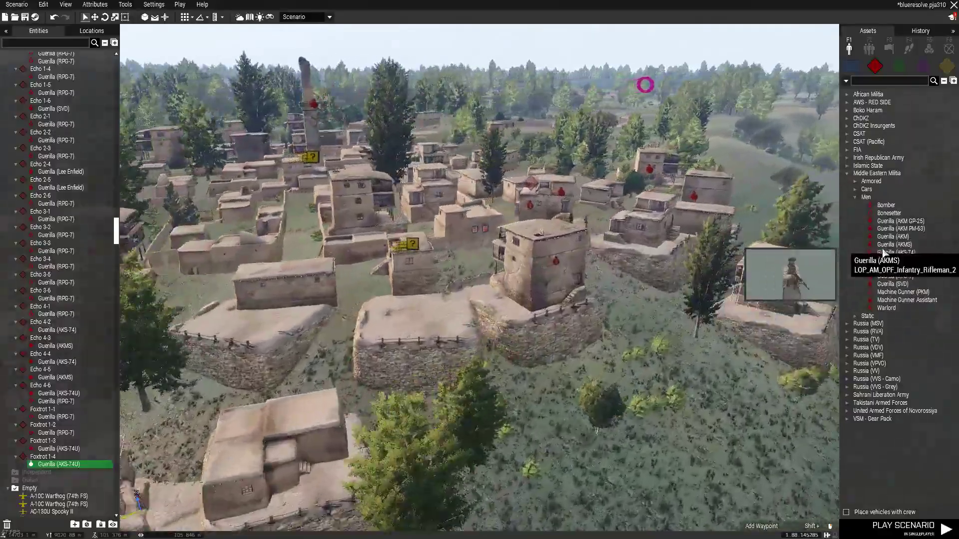
pyautogui.scroll(10, 688, 281)
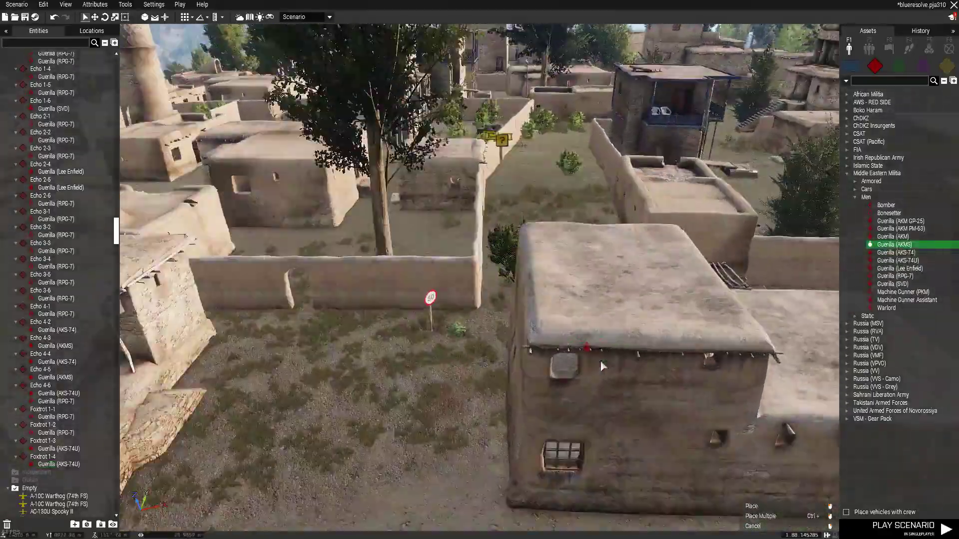
pyautogui.scroll(5, 600, 363)
# Place a Guerilla (Lee Enfield) on the floor near the stacked cushions and clay pots, leaving his attributes unchanged.
pyautogui.scroll(-10, 512, 270)
pyautogui.click(899, 268)
pyautogui.scroll(10, 574, 283)
pyautogui.scroll(8, 499, 324)
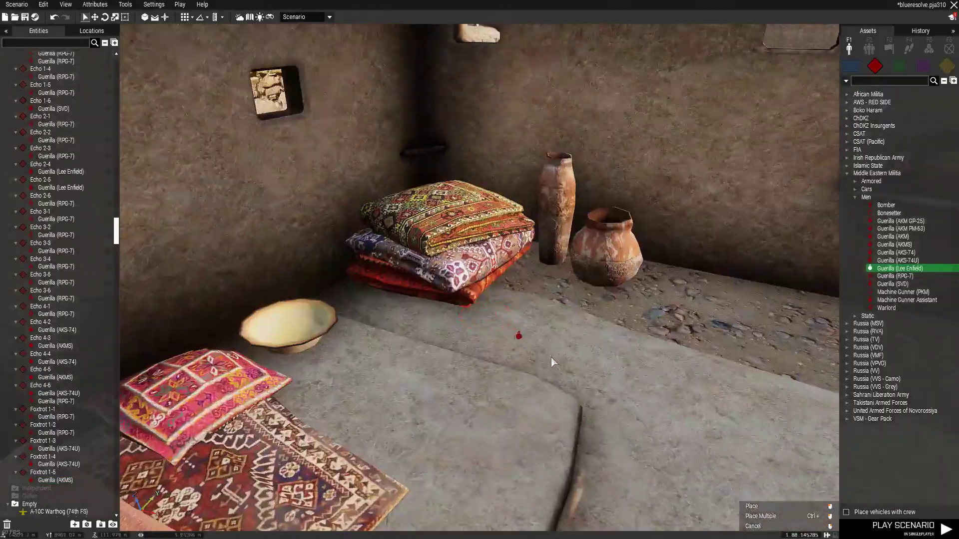
pyautogui.doubleClick(633, 356)
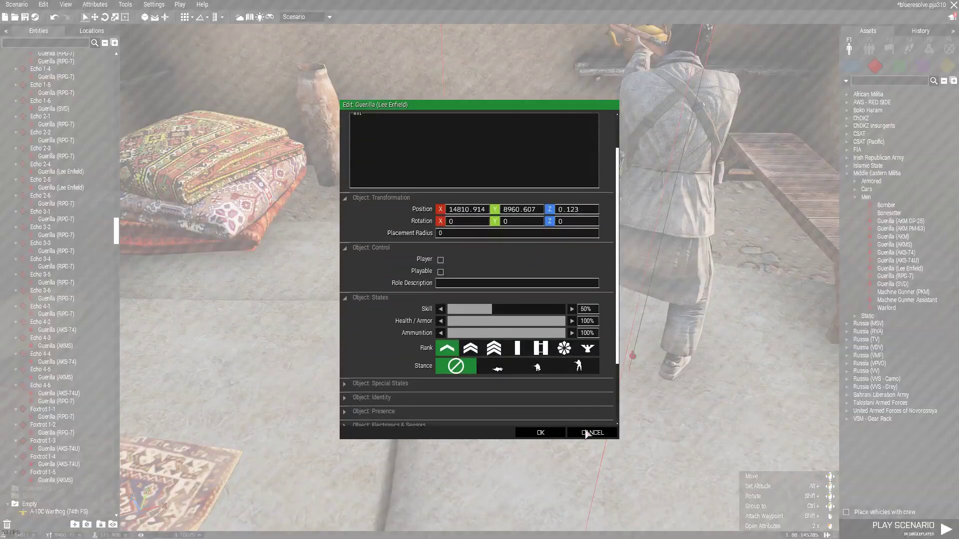
pyautogui.click(590, 432)
# Place a Guerilla (RPG-7) on the bare plank floor of an upper room and set his facing direction.
pyautogui.scroll(-10, 597, 403)
pyautogui.click(895, 276)
pyautogui.scroll(10, 573, 336)
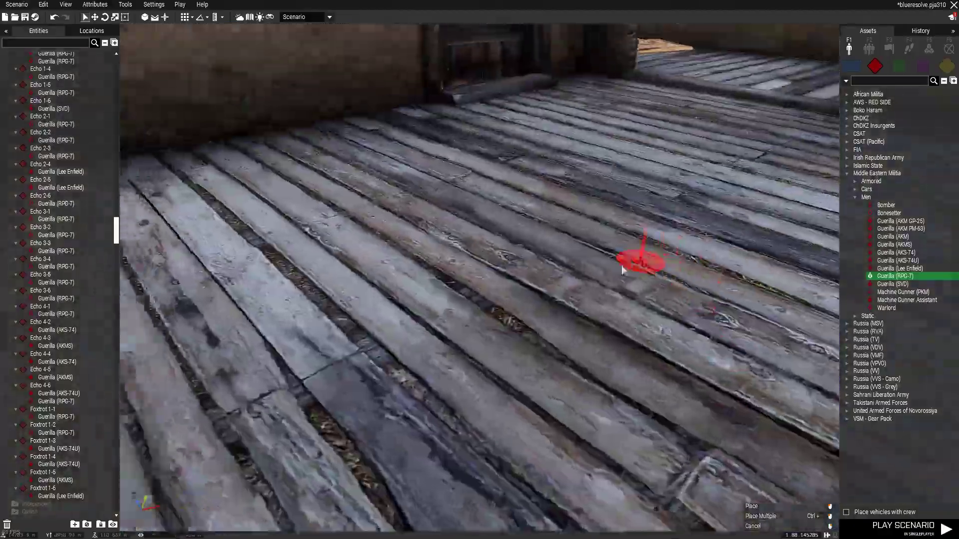
pyautogui.click(621, 270)
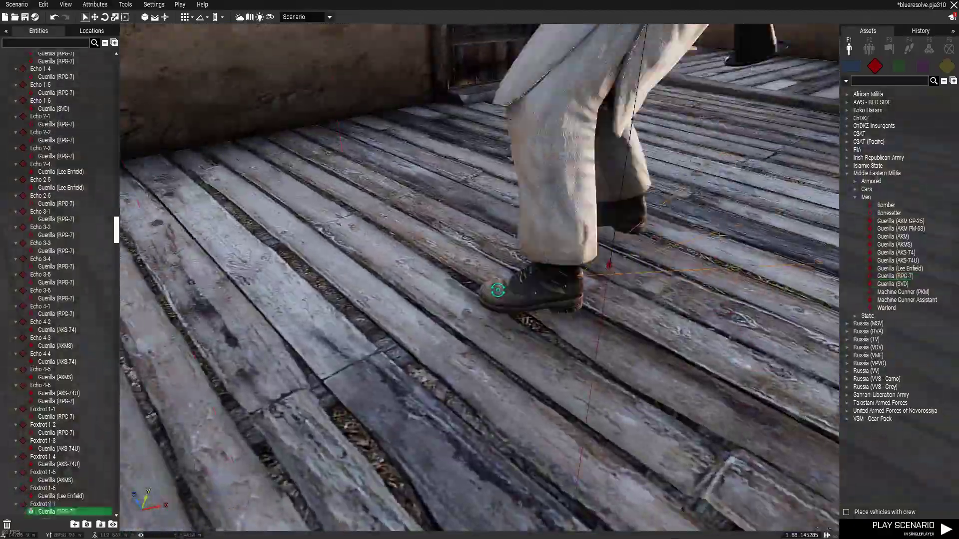
# Place a Guerilla (RPG-7) on the plank floor beyond the carpets, near the wooden table and stools.
pyautogui.scroll(-10, 607, 343)
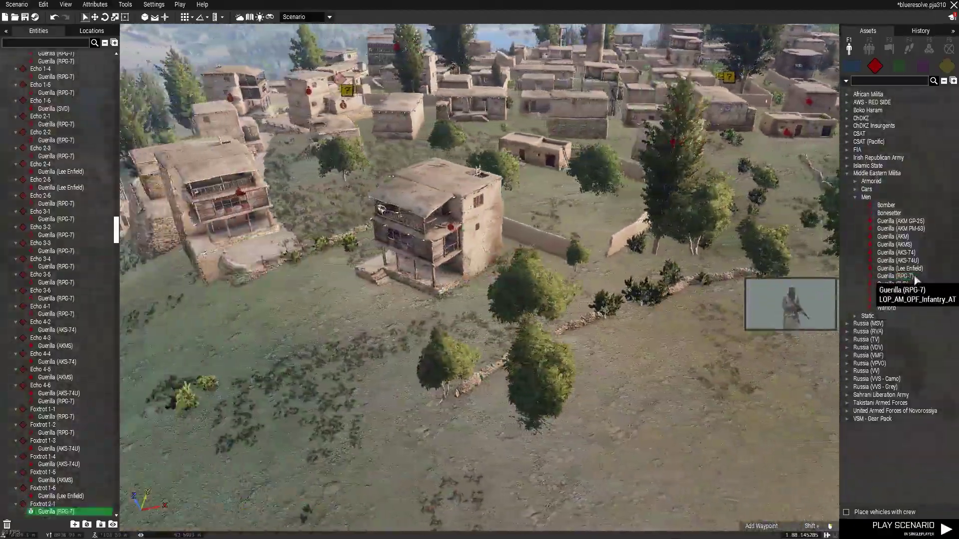
pyautogui.click(894, 275)
pyautogui.scroll(5, 535, 232)
pyautogui.scroll(5, 449, 309)
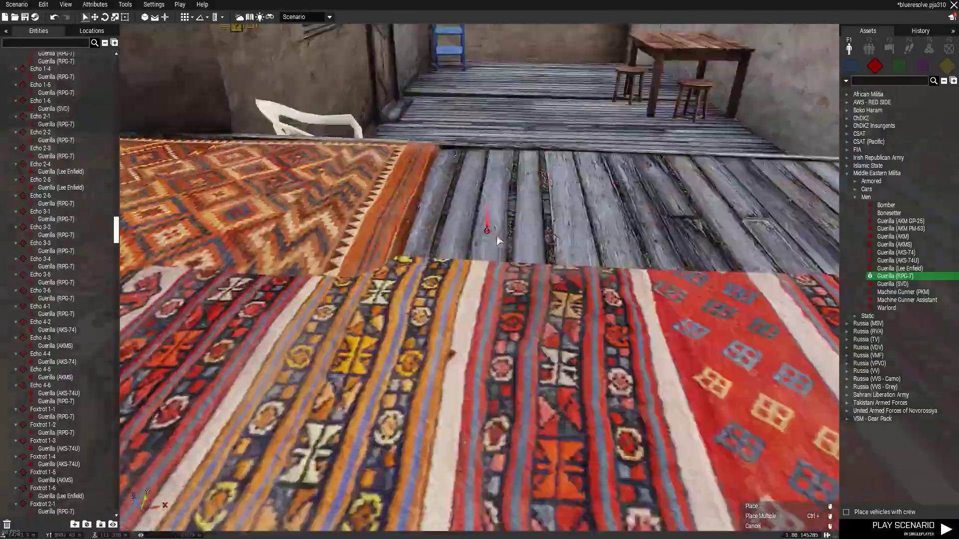
pyautogui.click(553, 152)
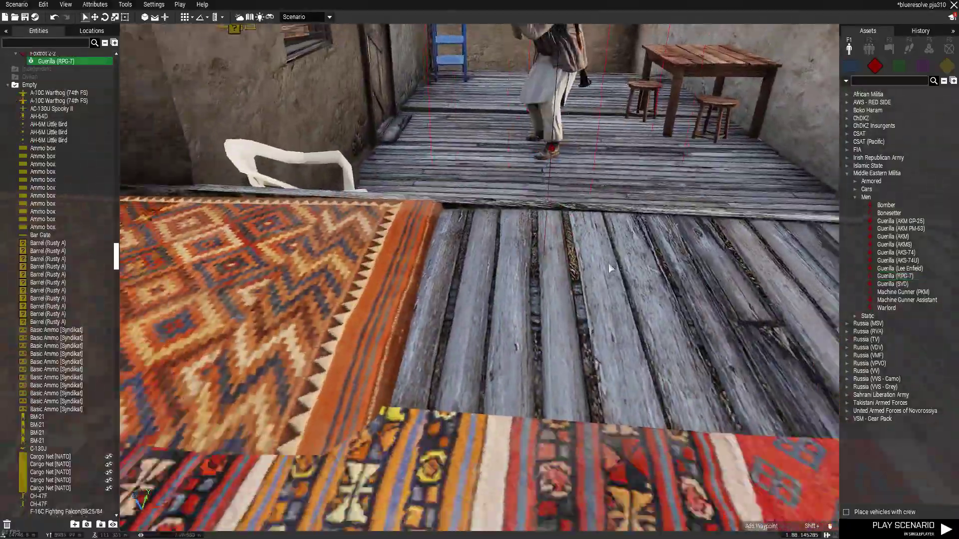
# Place a Guerilla (RPG-7) at the stone house with the two roofed balconies hung with cloths.
pyautogui.scroll(-10, 608, 264)
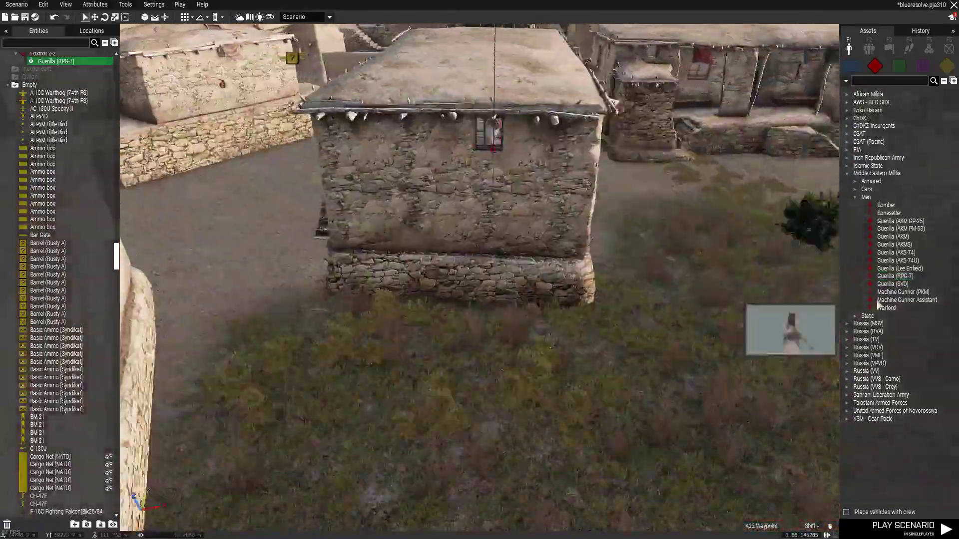
pyautogui.click(894, 275)
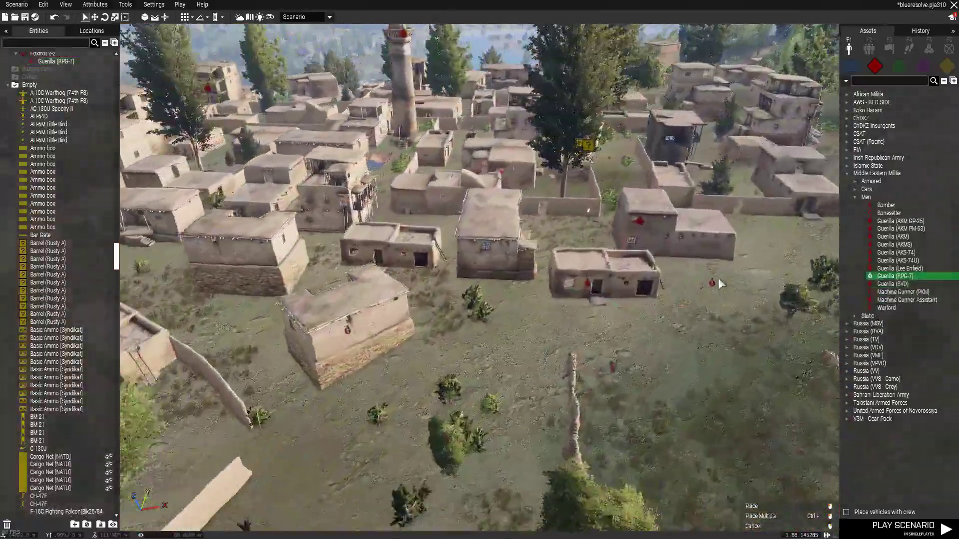
pyautogui.press('d')
pyautogui.moveTo(733, 284); pyautogui.dragTo(492, 327, button='right')
pyautogui.scroll(5, 492, 329)
pyautogui.scroll(3, 430, 305)
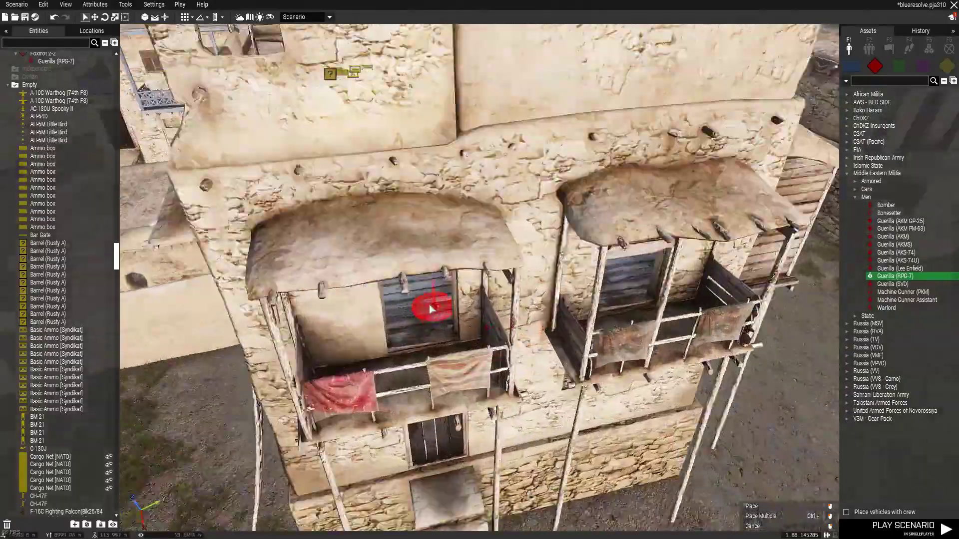
# Place a Guerilla (RPG-7) at the mud-walled house with the dark wooden door and protruding roof beams.
pyautogui.press('s')
pyautogui.press('a')
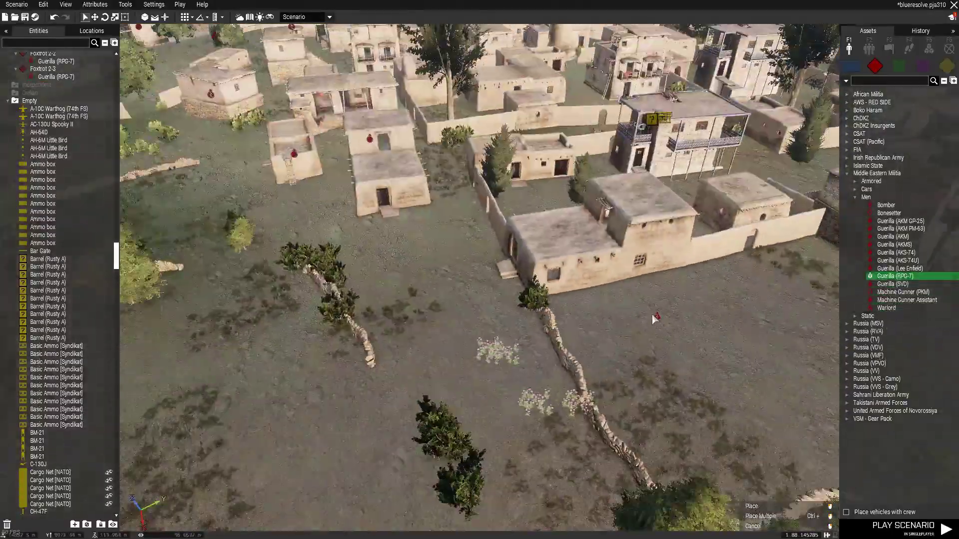
pyautogui.scroll(15, 652, 314)
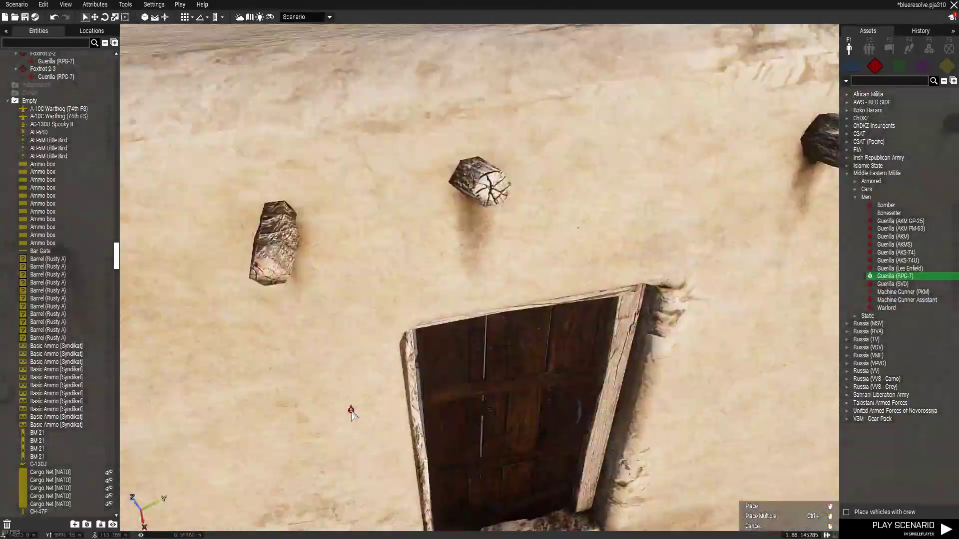
pyautogui.scroll(3, 351, 411)
pyautogui.click(474, 362)
# Place a Guerilla (RPG-7) inside the house whose framed windows look onto the round cream-coloured pots.
pyautogui.scroll(-12, 577, 379)
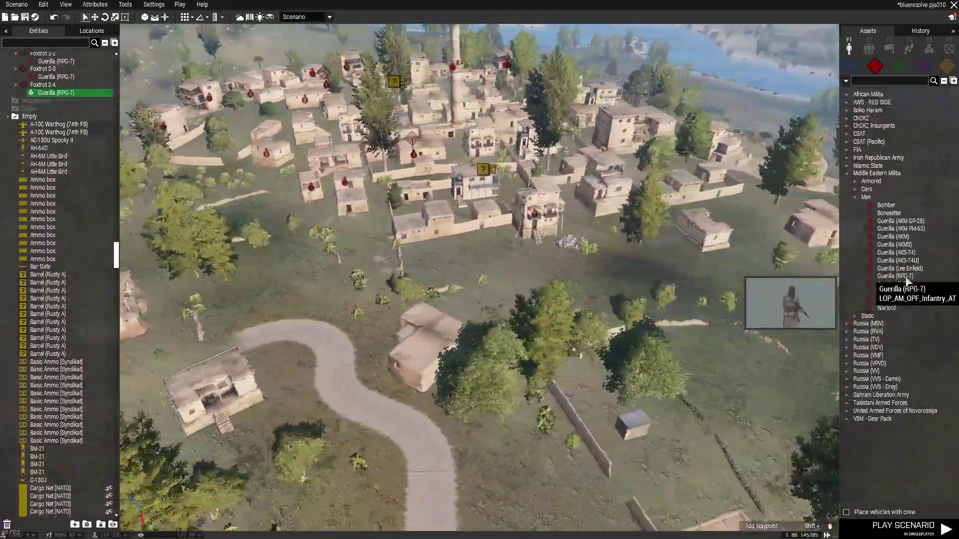
pyautogui.click(894, 276)
pyautogui.scroll(5, 628, 306)
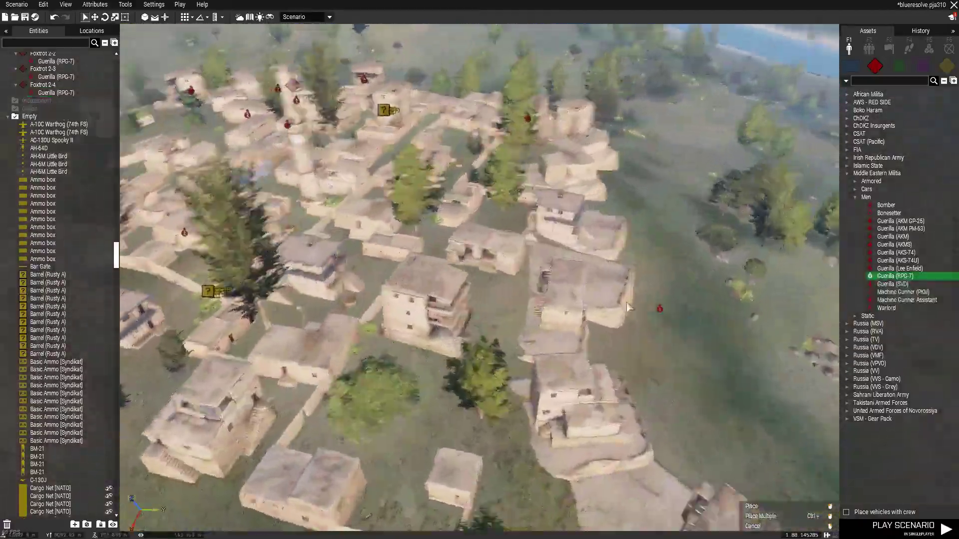
pyautogui.scroll(10, 628, 307)
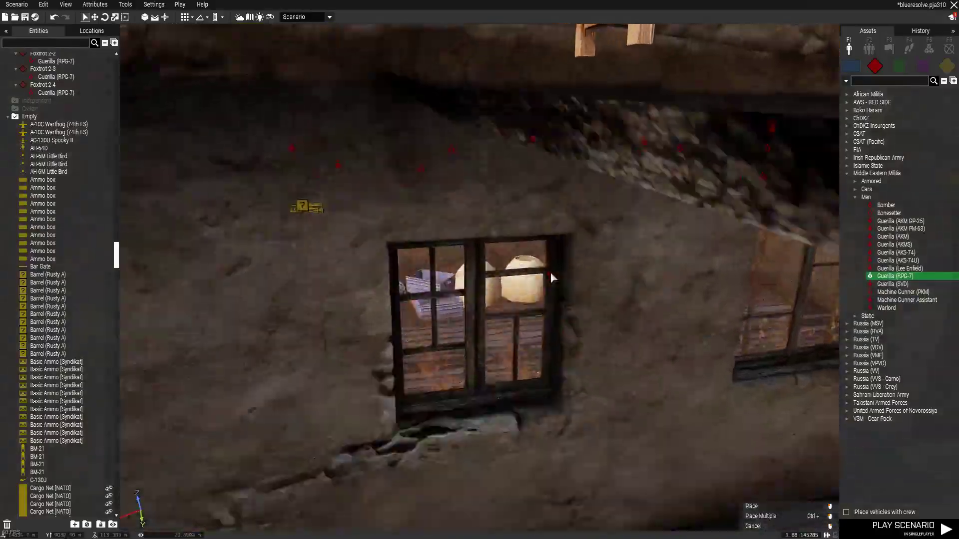
pyautogui.scroll(5, 550, 271)
# Place a Guerilla (RPG-7) on the plank floor beside the cream-coloured pots filled with red grains.
pyautogui.scroll(-10, 657, 330)
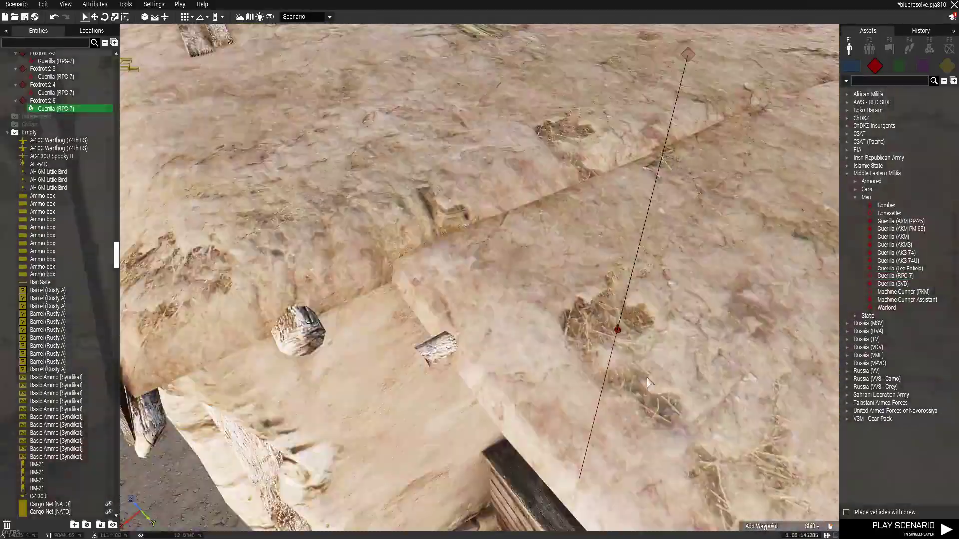
pyautogui.press('s')
pyautogui.click(895, 277)
pyautogui.scroll(-3, 685, 324)
pyautogui.moveTo(685, 323); pyautogui.dragTo(389, 322, button='right')
pyautogui.press('w')
pyautogui.scroll(8, 388, 323)
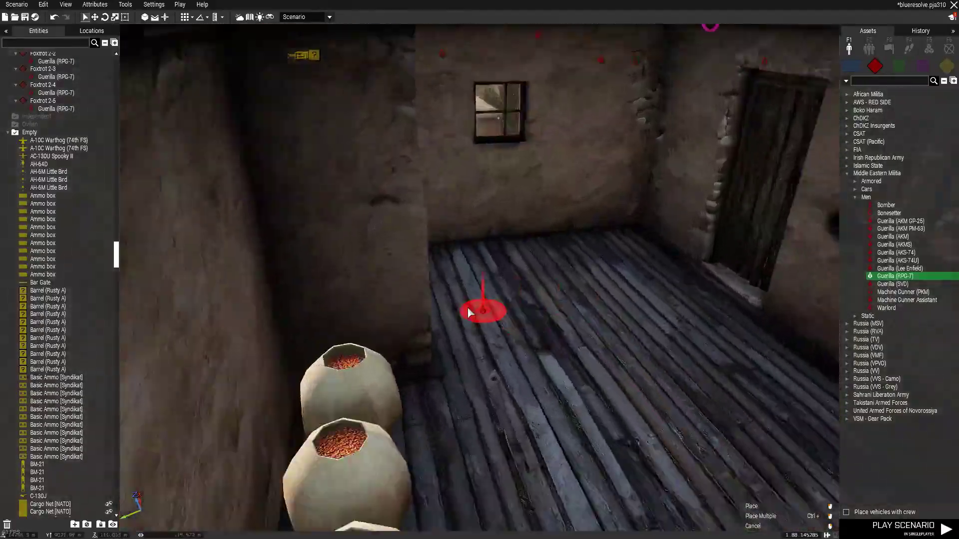
pyautogui.click(469, 314)
pyautogui.scroll(3, 602, 373)
# Place a Guerilla (RPG-7) on the open ground beside the cloth awnings near the minaret and set his facing direction.
pyautogui.scroll(-8, 624, 388)
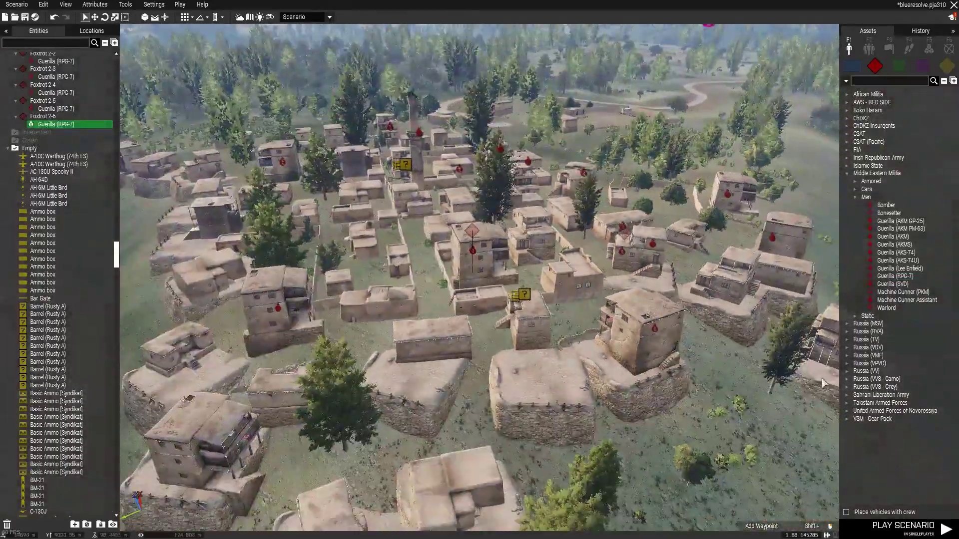
pyautogui.click(895, 276)
pyautogui.scroll(8, 602, 307)
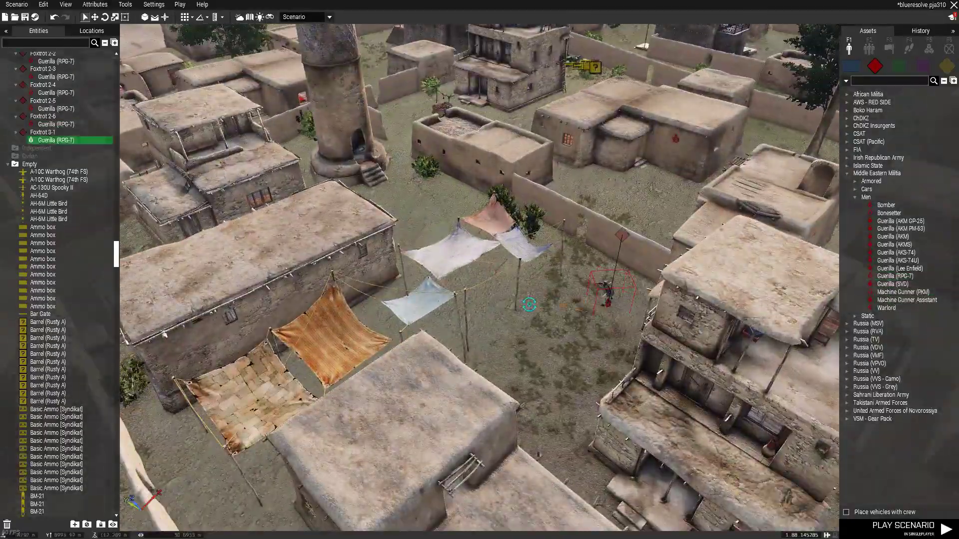
# Place a Guerilla (RPG-7) on the patterned rug beside the white plastic chairs and set his facing direction.
pyautogui.click(895, 276)
pyautogui.scroll(8, 514, 345)
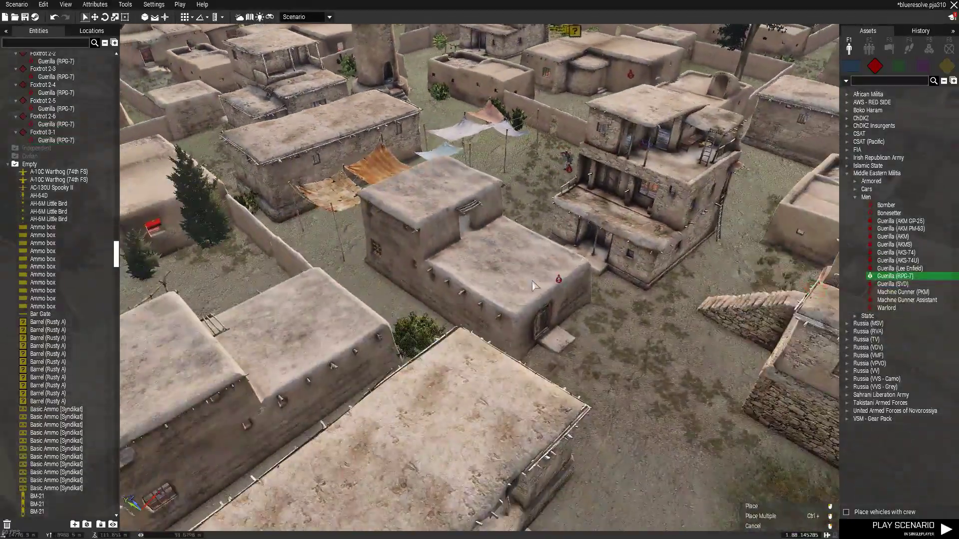
pyautogui.scroll(-2, 578, 316)
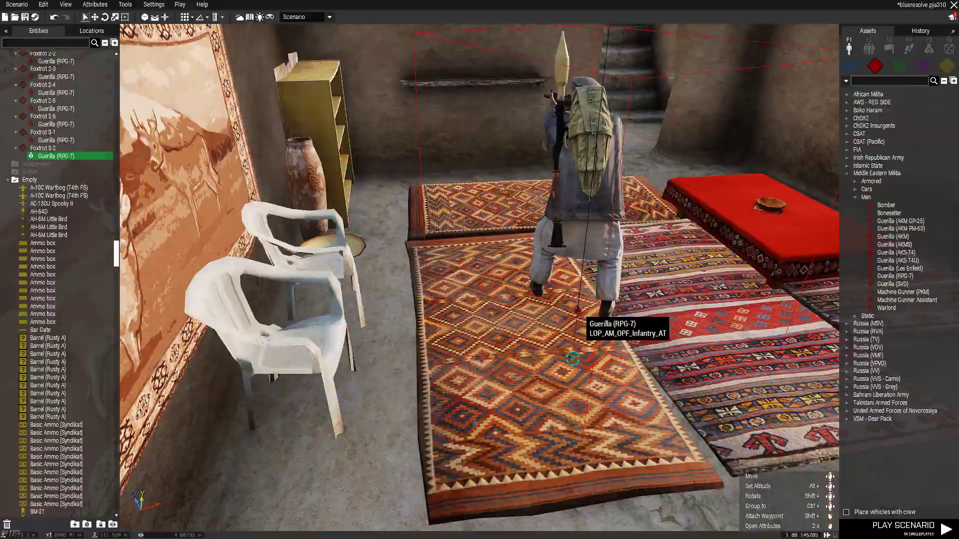
# Place a Guerilla (AKS-74) on the plank floor at the top of the stone steps, near the wooden table.
pyautogui.scroll(-10, 578, 325)
pyautogui.click(895, 252)
pyautogui.scroll(10, 562, 368)
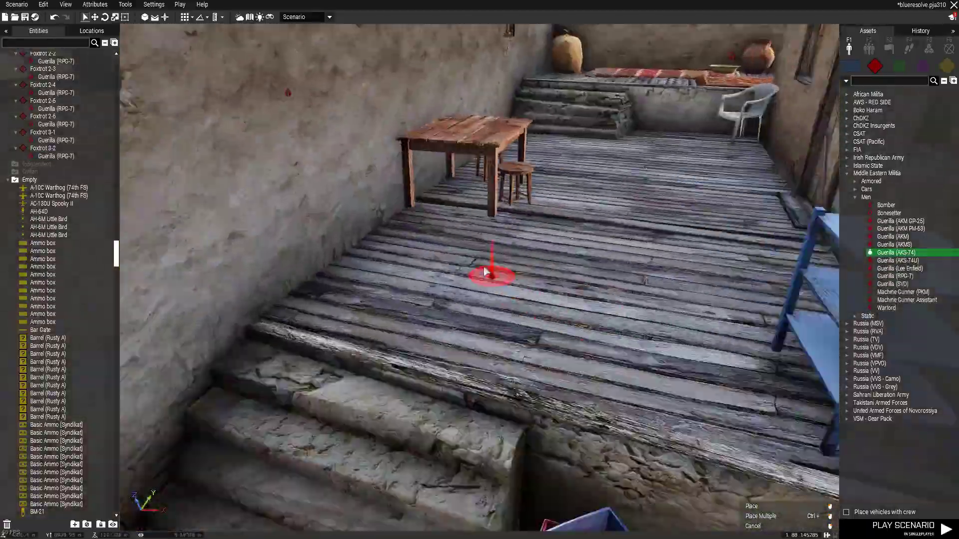
pyautogui.click(662, 302)
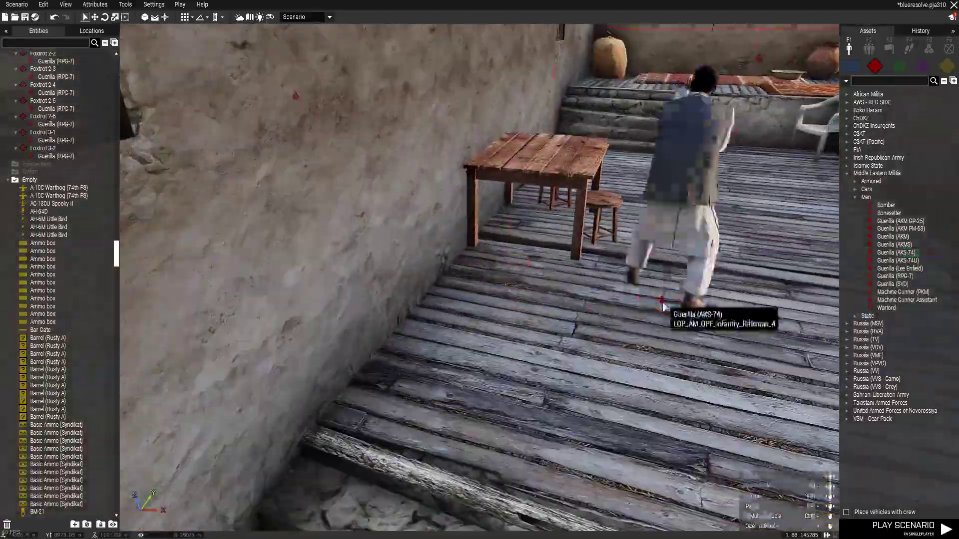
# Place a Guerilla (RPG-7) in the room with the striped rugs, red cloth and blue-and-white vase.
pyautogui.scroll(-10, 649, 329)
pyautogui.click(895, 276)
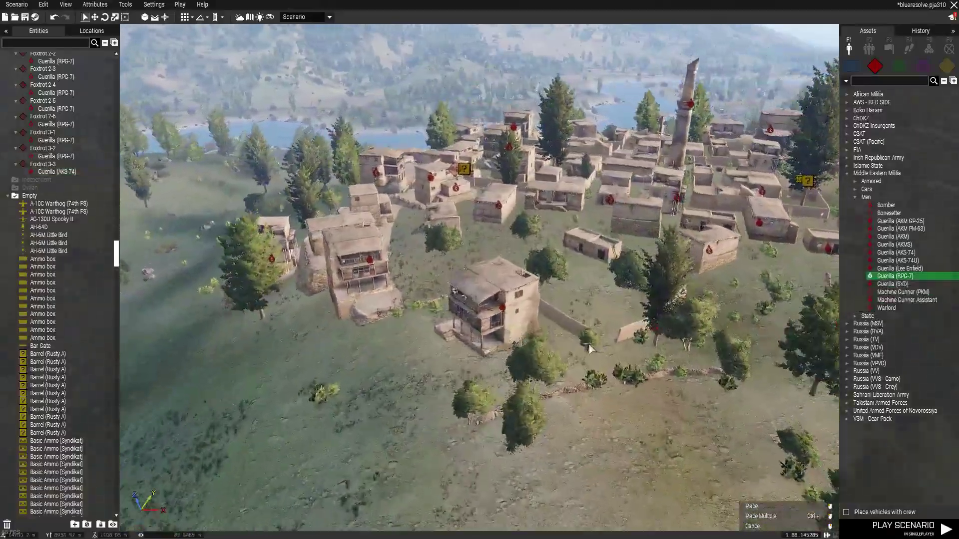
pyautogui.scroll(10, 588, 345)
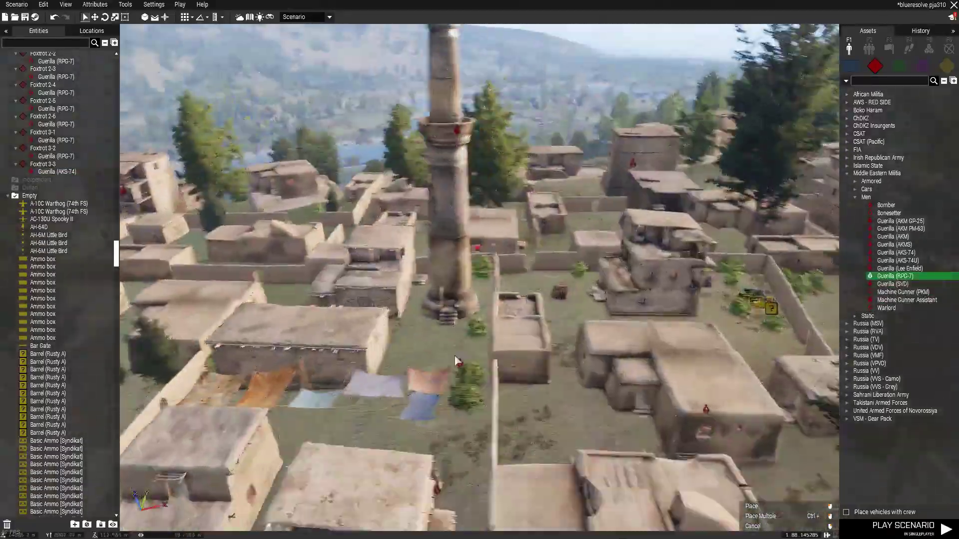
pyautogui.scroll(10, 456, 361)
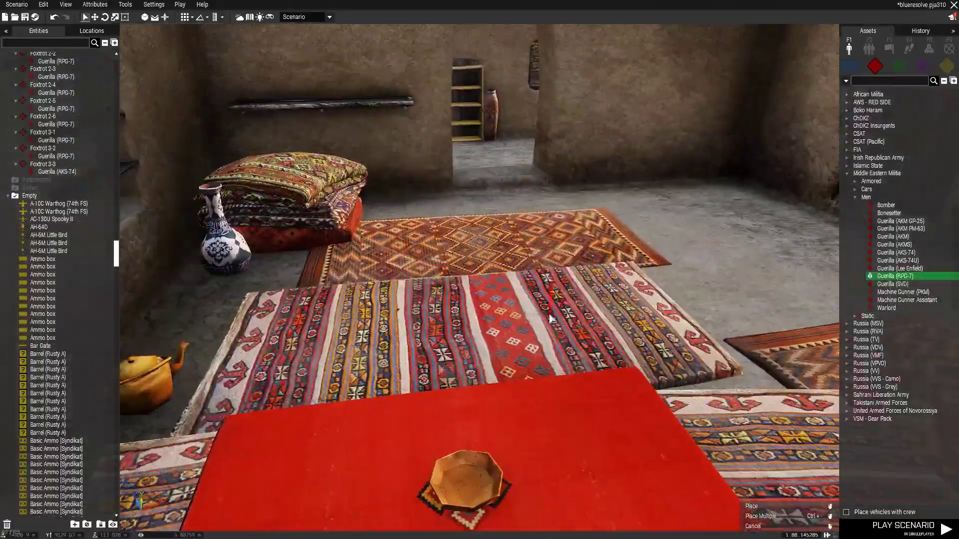
pyautogui.scroll(-5, 678, 358)
# Place a Guerilla (RPG-7) on the plank floor in front of the wooden shelf and the stone stairs.
pyautogui.click(923, 277)
pyautogui.scroll(-6, 616, 346)
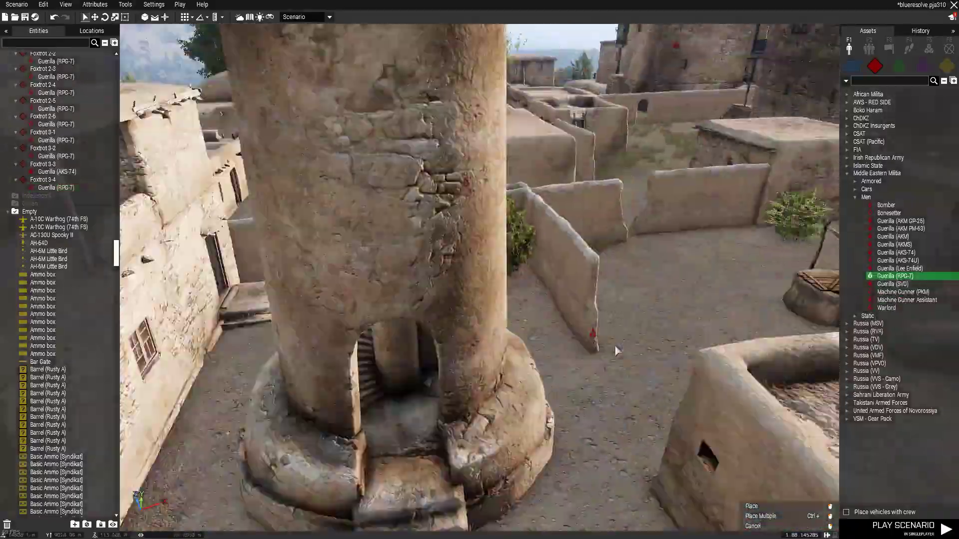
pyautogui.scroll(10, 601, 346)
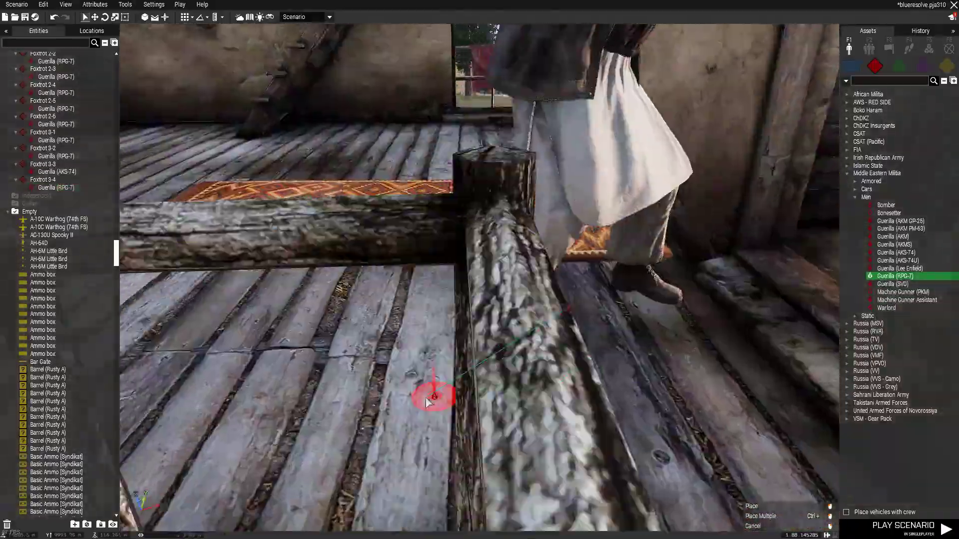
pyautogui.scroll(-3, 448, 344)
pyautogui.scroll(10, 525, 421)
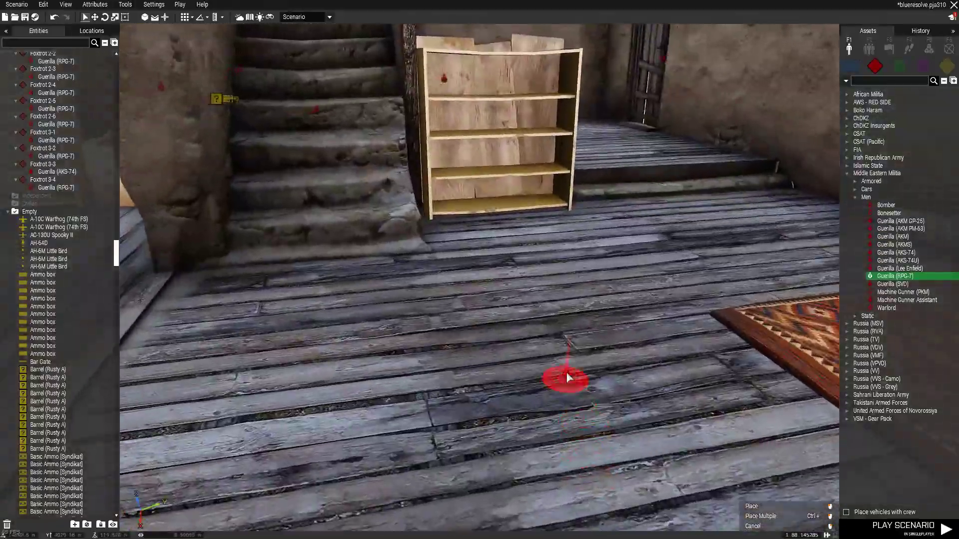
pyautogui.click(567, 374)
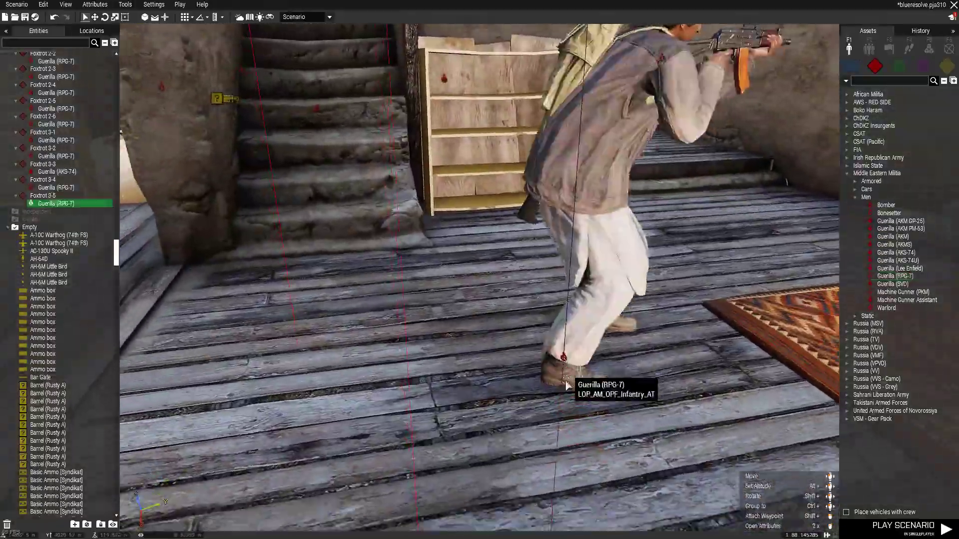
# Place a Guerilla (AKS-74) on the plank floor between the barred windows and the wooden ladder.
pyautogui.scroll(-10, 457, 428)
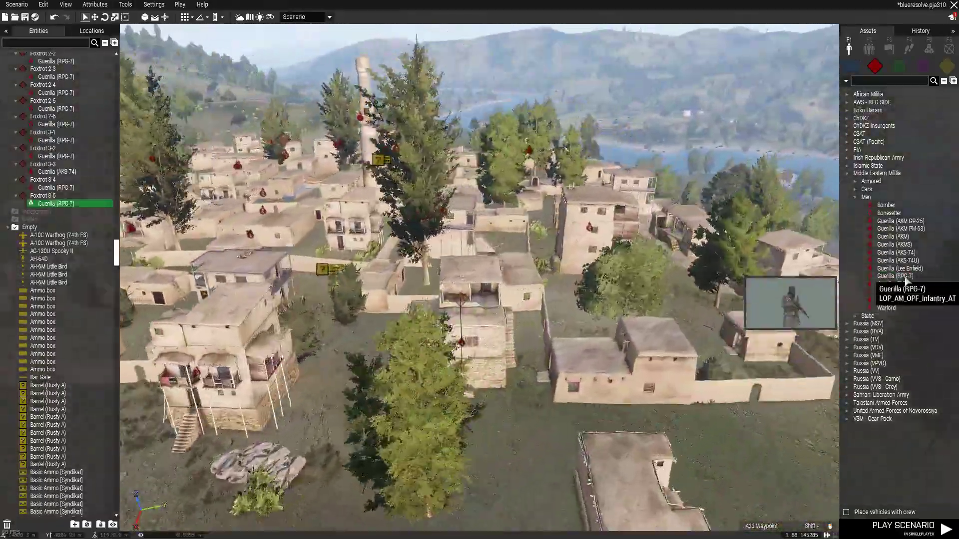
pyautogui.click(896, 253)
pyautogui.press('w')
pyautogui.moveTo(789, 324); pyautogui.dragTo(592, 367, button='right')
pyautogui.scroll(10, 593, 369)
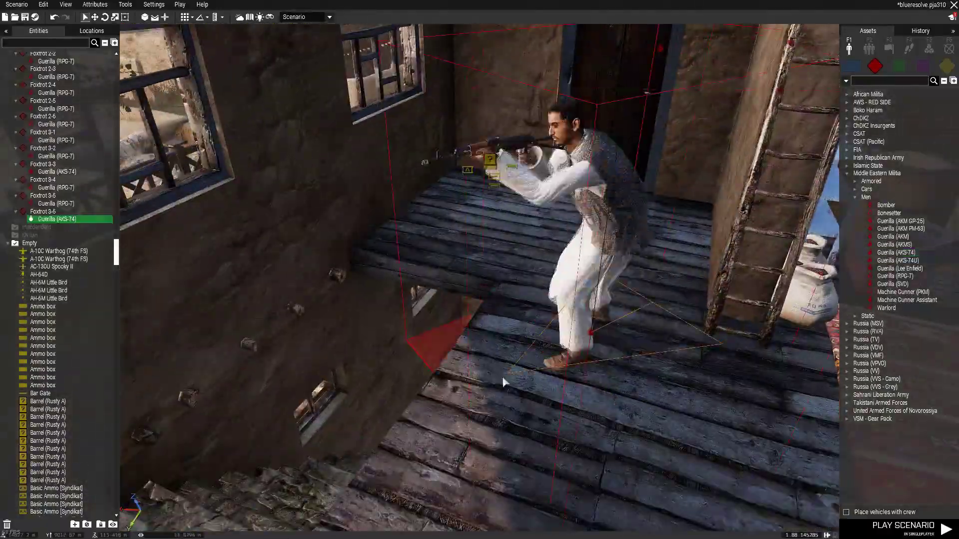
# Place a Guerilla (AKS-74U) on the plank floor between the white plastic chair and the yellow shelf.
pyautogui.scroll(-10, 594, 404)
pyautogui.press('d')
pyautogui.click(908, 260)
pyautogui.moveTo(779, 280); pyautogui.dragTo(539, 328, button='right')
pyautogui.scroll(5, 519, 422)
pyautogui.scroll(-5, 517, 425)
pyautogui.press('d')
pyautogui.moveTo(517, 424); pyautogui.dragTo(621, 444, button='right')
pyautogui.scroll(-5, 529, 428)
pyautogui.press('d')
pyautogui.scroll(4, 568, 302)
pyautogui.moveTo(568, 302); pyautogui.dragTo(532, 318, button='right')
pyautogui.scroll(8, 532, 319)
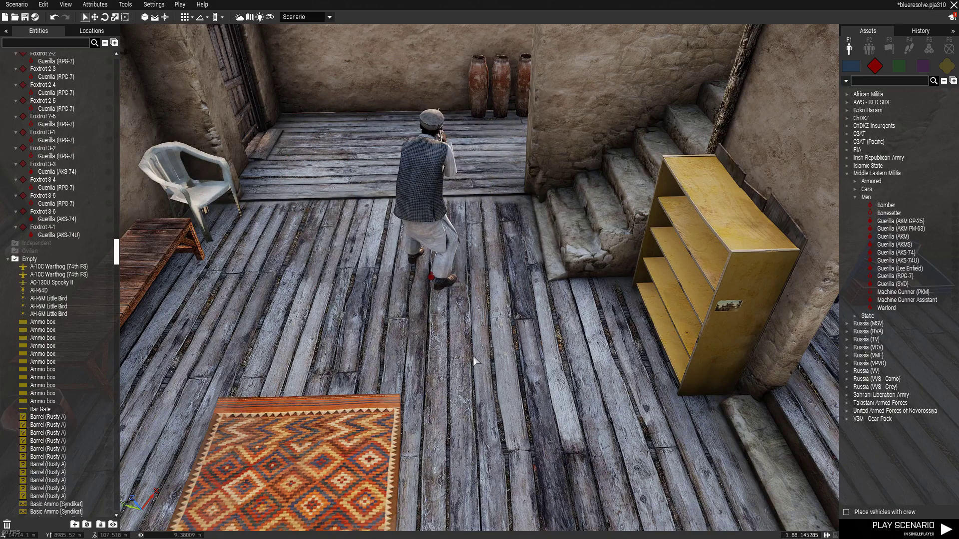
# Look over the Target Compounds Delta village, then examine the Target Compounds Bravo village along the curving road.
pyautogui.scroll(-12, 471, 361)
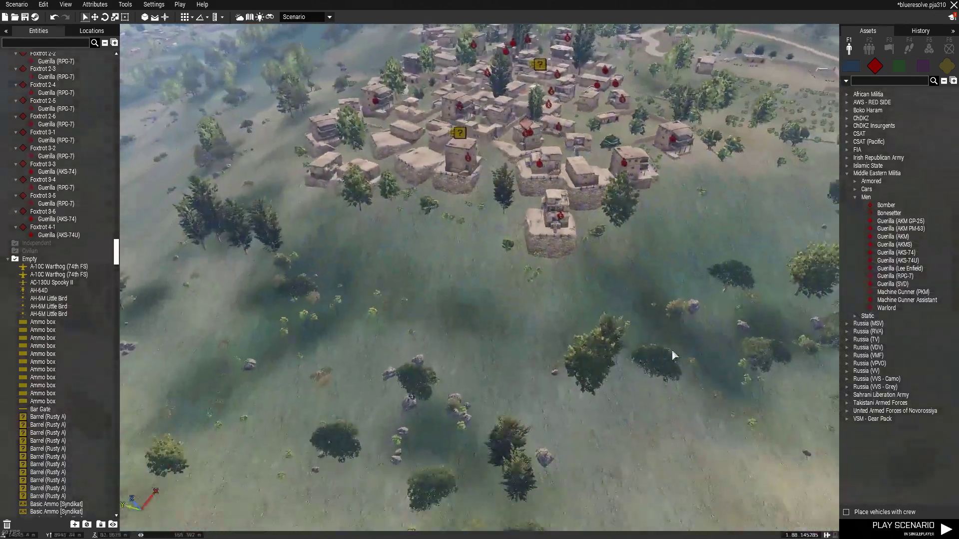
pyautogui.press('w')
pyautogui.press('a')
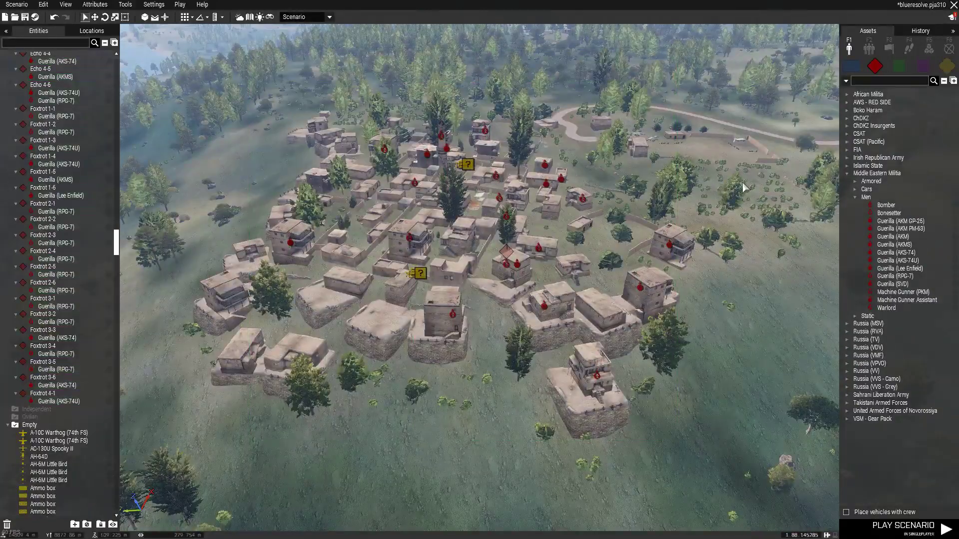
pyautogui.press('m')
pyautogui.moveTo(442, 220); pyautogui.dragTo(453, 171, button='right')
pyautogui.scroll(1, 412, 339)
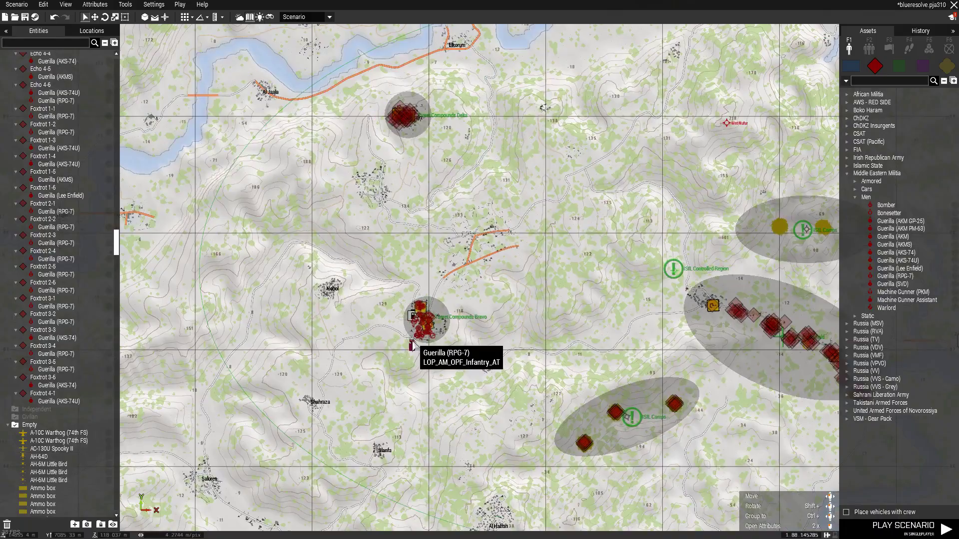
pyautogui.press('m')
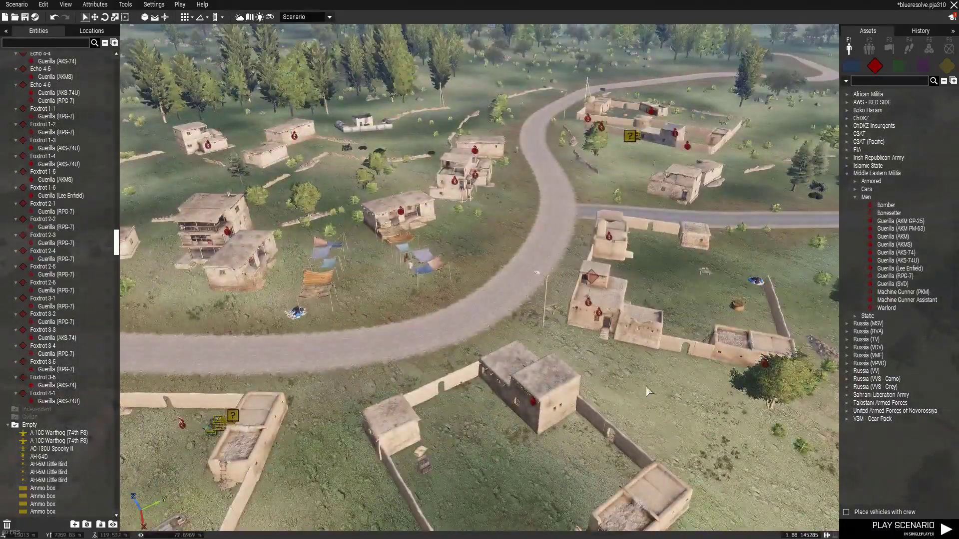
pyautogui.moveTo(640, 385); pyautogui.dragTo(756, 372, button='right')
pyautogui.press('s')
pyautogui.press('d')
pyautogui.press('w')
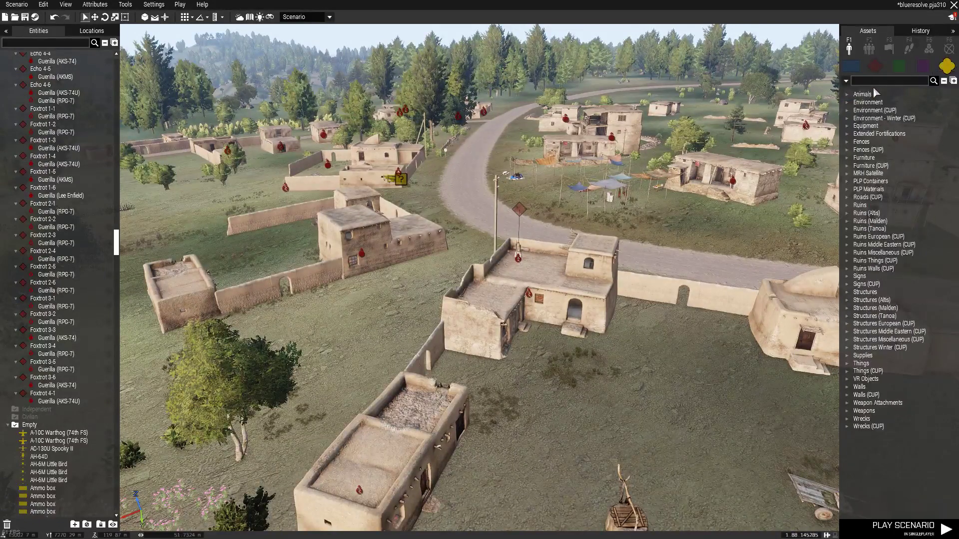
# Search the props for "villa" and place a Middle Eastern Villa on the open ground between the road and the crop field.
pyautogui.click(873, 83)
pyautogui.write('villa')
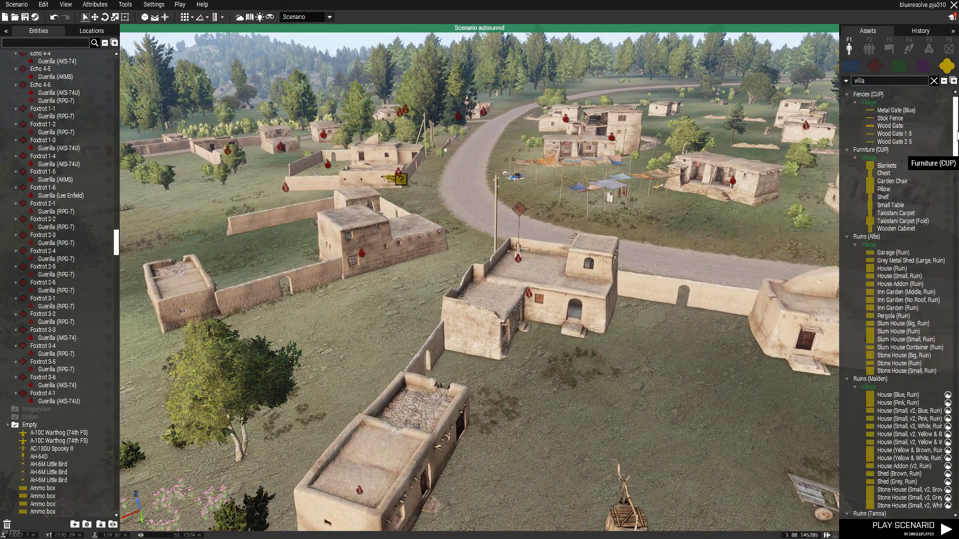
pyautogui.scroll(-20, 894, 350)
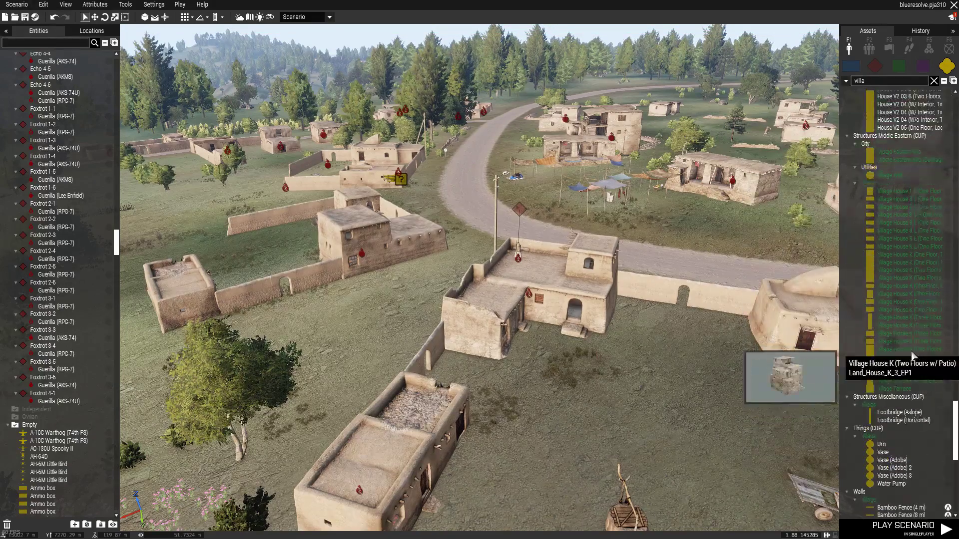
pyautogui.scroll(3, 905, 285)
pyautogui.click(911, 226)
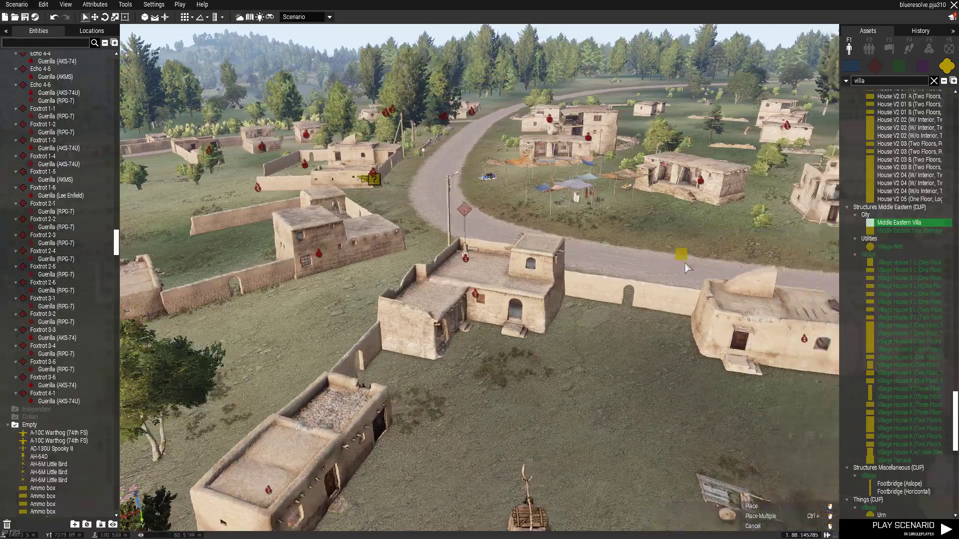
pyautogui.press('w')
pyautogui.moveTo(669, 269); pyautogui.dragTo(530, 310, button='right')
pyautogui.press('w')
pyautogui.press('s')
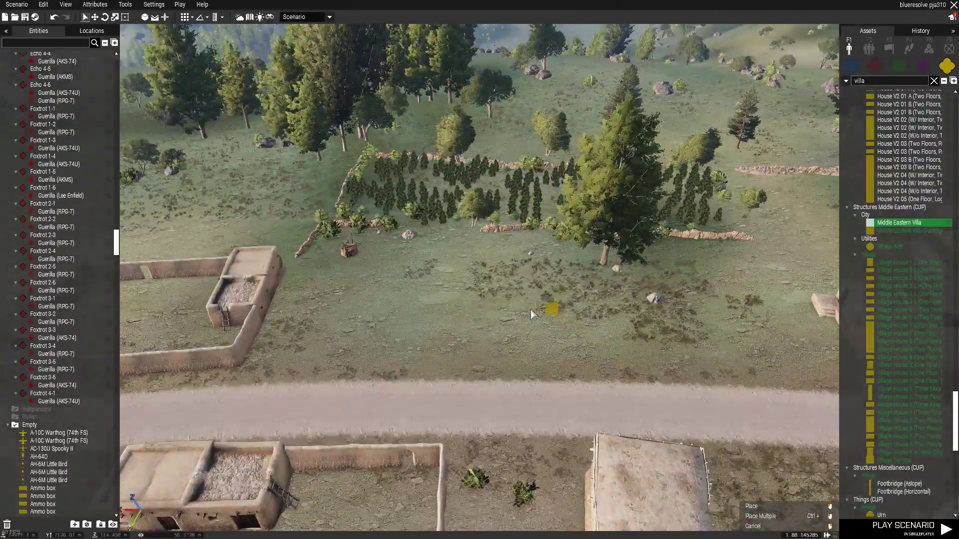
pyautogui.click(530, 310)
# Rotate the villa so its front faces the road, and raise it until the surrounding steps clear the ground.
pyautogui.keyDown('shift'); pyautogui.moveTo(544, 302); pyautogui.dragTo(259, 89); pyautogui.keyUp('shift')
pyautogui.scroll(2, 504, 300)
pyautogui.keyDown('shift'); pyautogui.moveTo(557, 319); pyautogui.dragTo(148, 54); pyautogui.keyUp('shift')
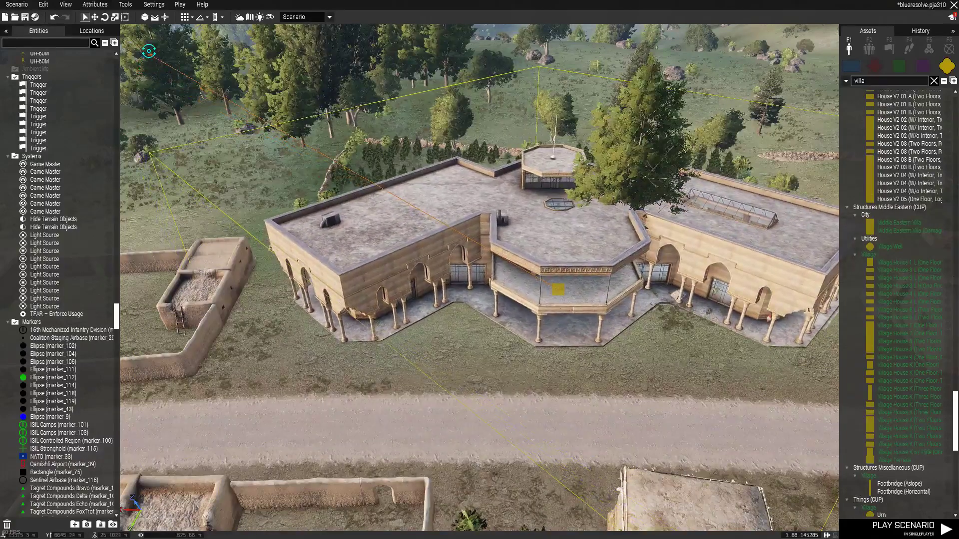
pyautogui.press('s')
pyautogui.moveTo(539, 277)
pyautogui.mouseDown()
pyautogui.moveTo(547, 283)
pyautogui.moveTo(547, 274)
pyautogui.mouseUp()
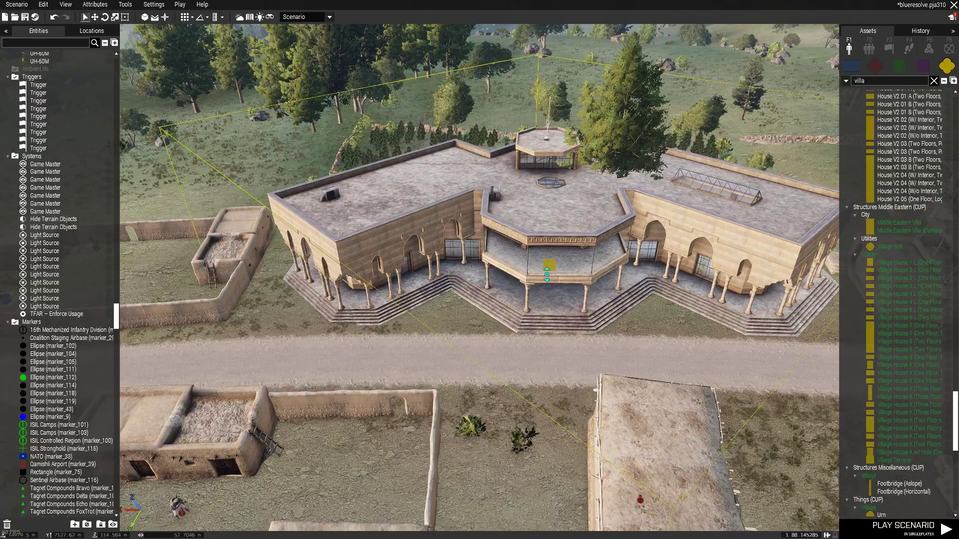
# Copy the Hide Terrain Objects module from the eastern village and paste it on the crop field behind the villa.
pyautogui.press('w')
pyautogui.moveTo(715, 259); pyautogui.dragTo(486, 253, button='right')
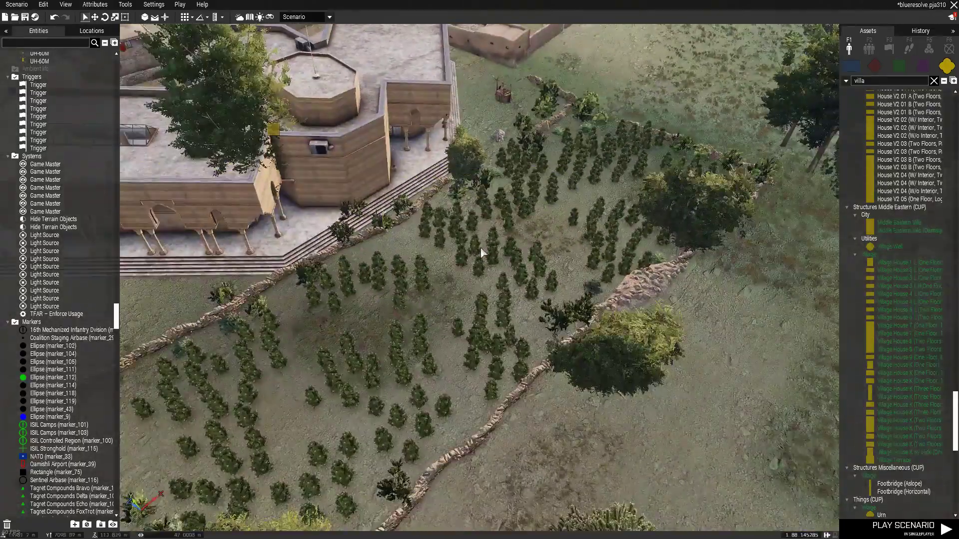
pyautogui.press('m')
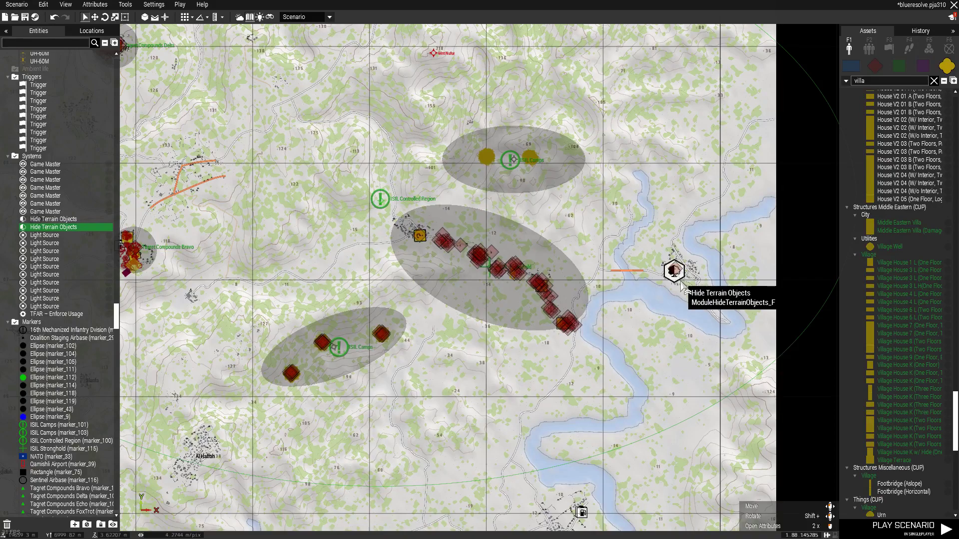
pyautogui.press('m')
pyautogui.moveTo(433, 263); pyautogui.dragTo(517, 290, button='right')
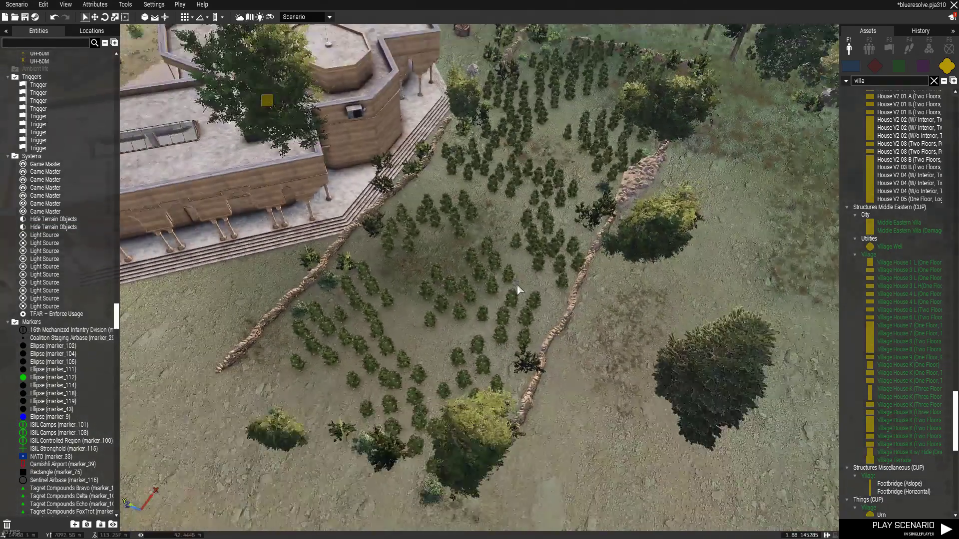
pyautogui.hotkey('ctrl', 'v')
pyautogui.scroll(-5, 518, 287)
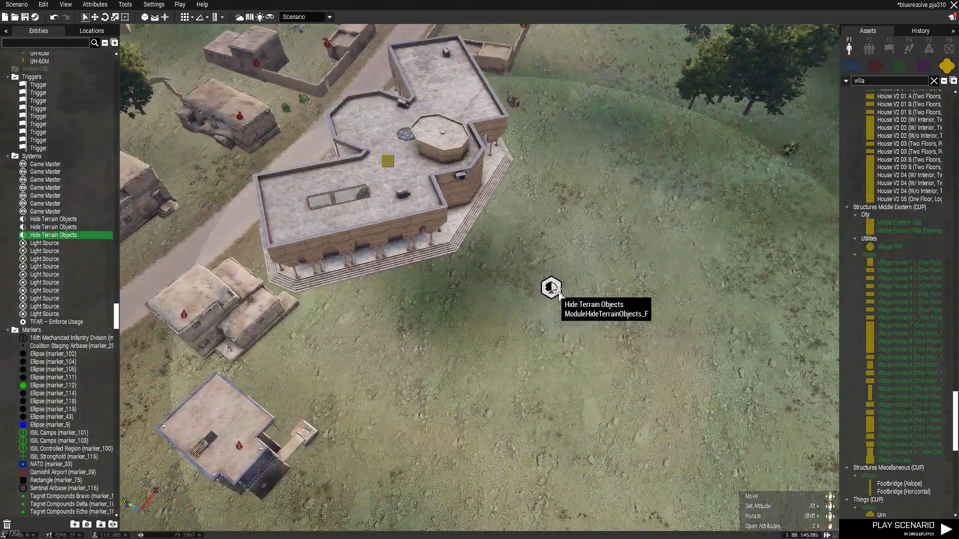
# Move the Hide Terrain Objects module onto the villa by the tree and set its area size to 10 by 10.
pyautogui.moveTo(519, 248); pyautogui.dragTo(398, 161)
pyautogui.doubleClick(390, 147)
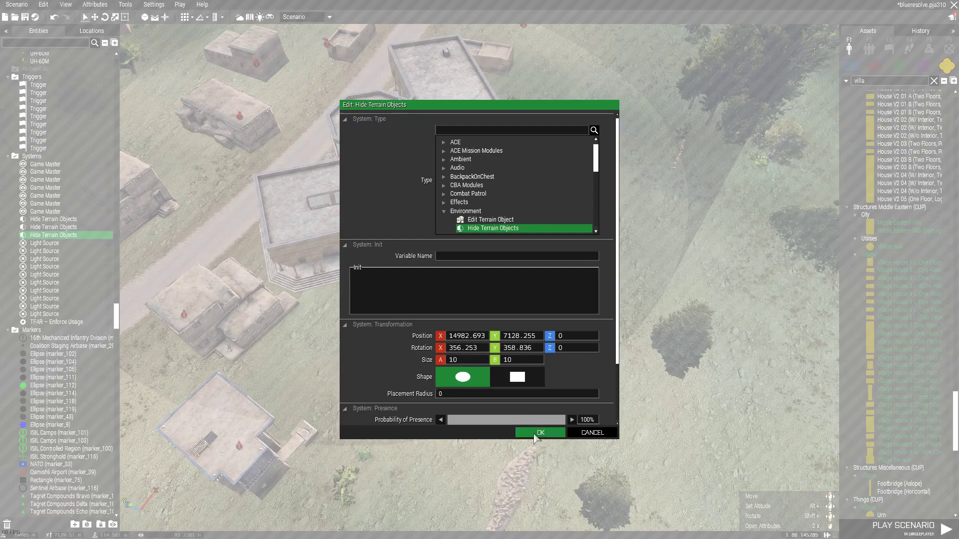
pyautogui.click(537, 434)
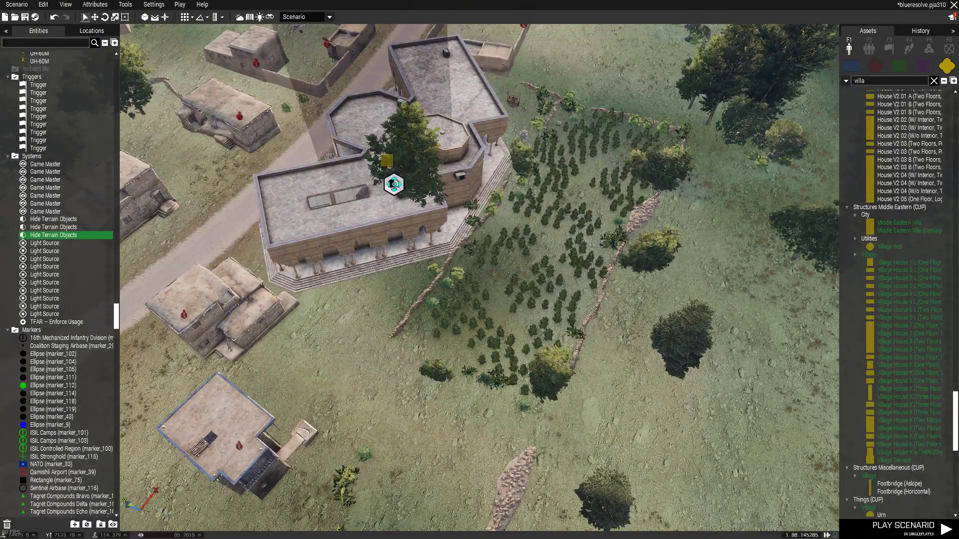
# Make the module's area a rectangle of size A 10 and B 50, and rotate it to about 276° to follow the villa.
pyautogui.doubleClick(411, 200)
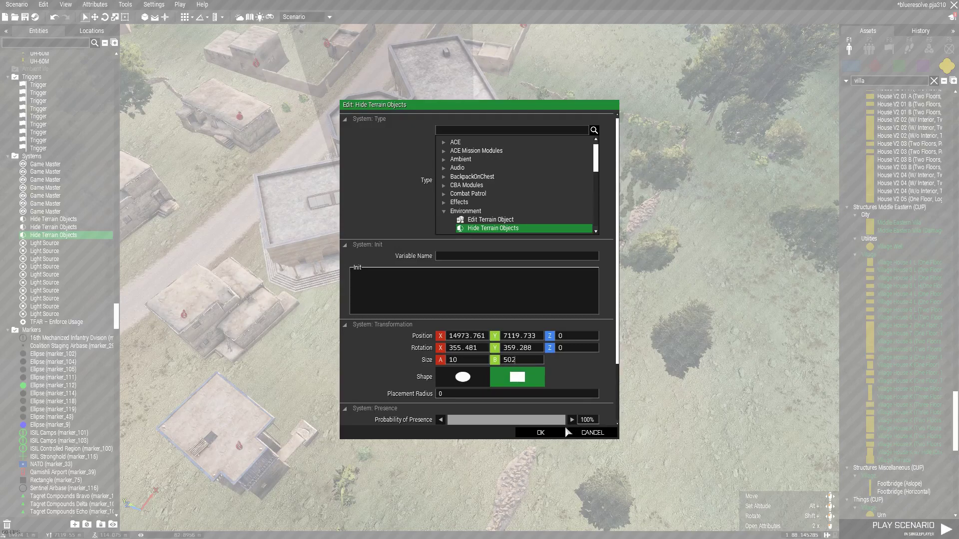
pyautogui.click(547, 433)
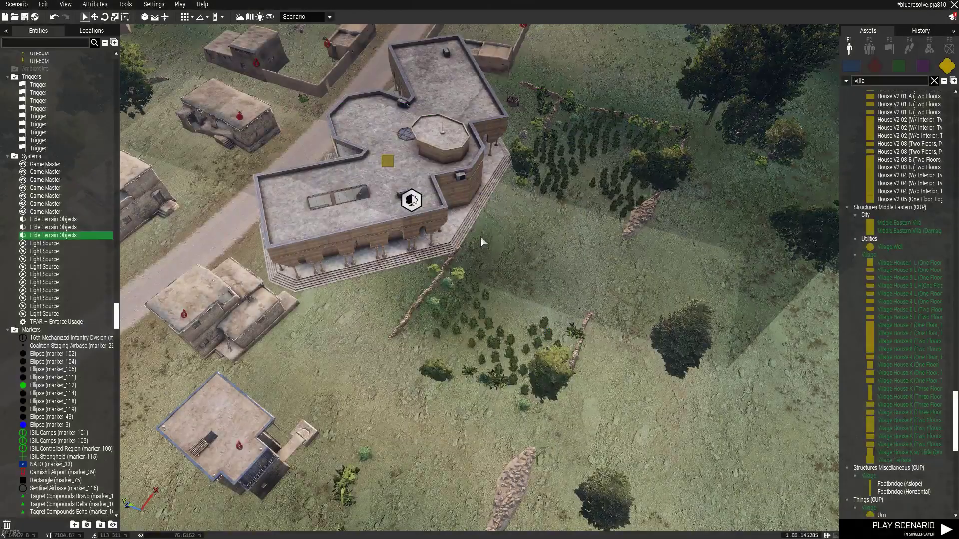
pyautogui.press('a')
pyautogui.keyDown('shift'); pyautogui.moveTo(511, 204); pyautogui.dragTo(406, 351); pyautogui.keyUp('shift')
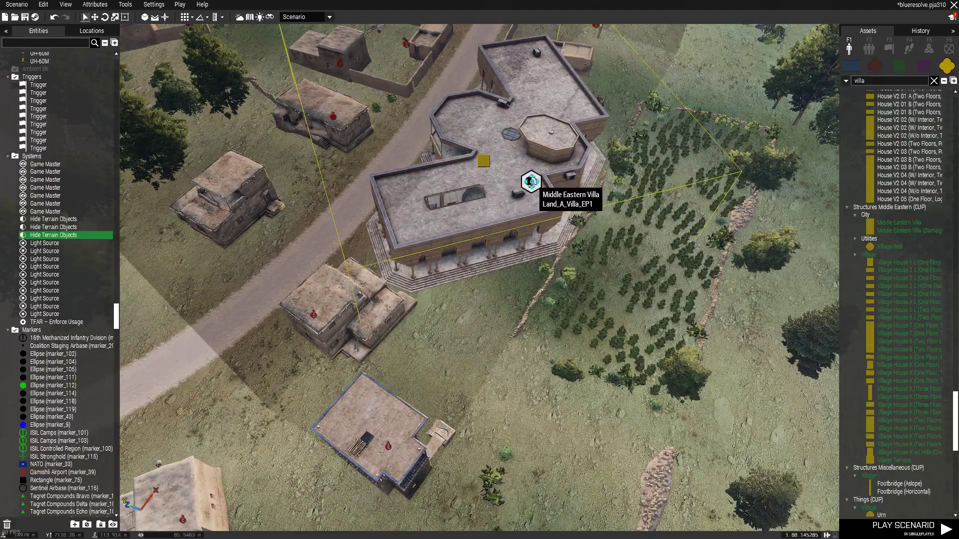
# Adjust the module's area size and move it to the centre of the villa roof.
pyautogui.doubleClick(532, 182)
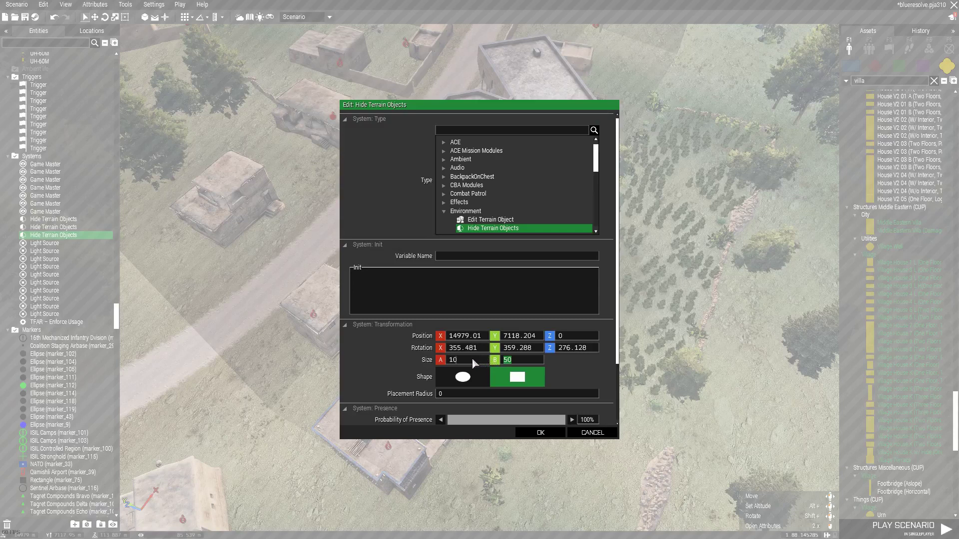
pyautogui.click(542, 432)
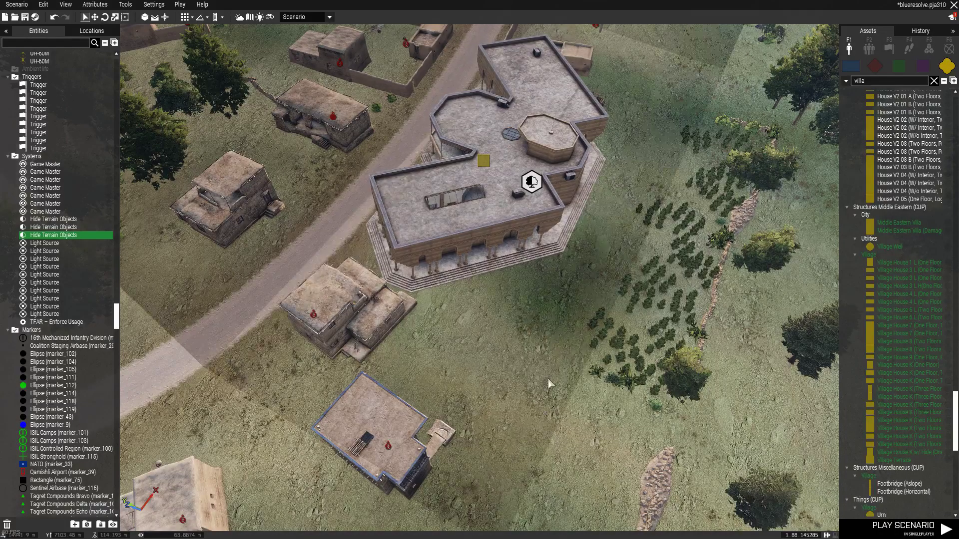
pyautogui.moveTo(529, 189); pyautogui.dragTo(478, 165)
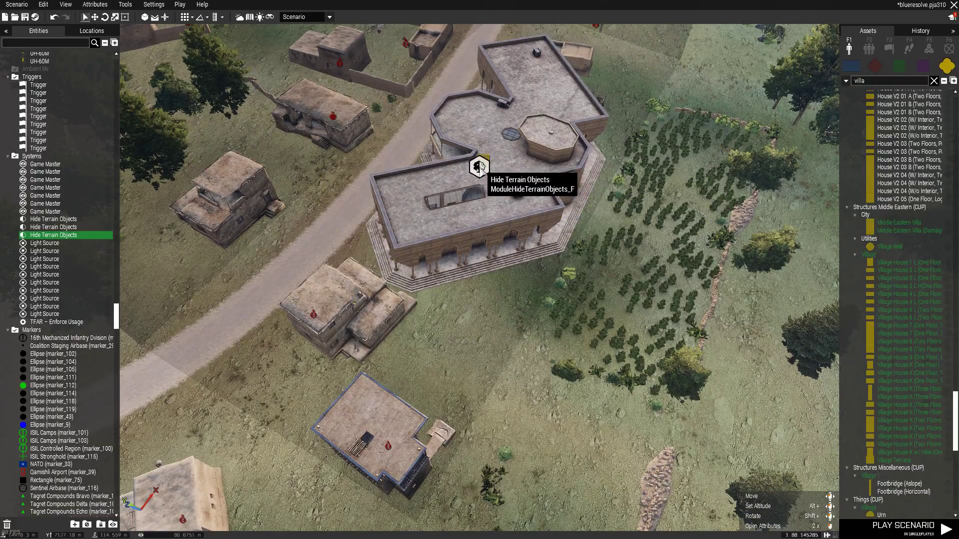
# Place a Middle Eastern Militia Guerilla (RPG-7) at the corner of the villa roof overlooking the crop field.
pyautogui.press('d')
pyautogui.moveTo(594, 333); pyautogui.dragTo(597, 235, button='right')
pyautogui.press('w')
pyautogui.press('w')
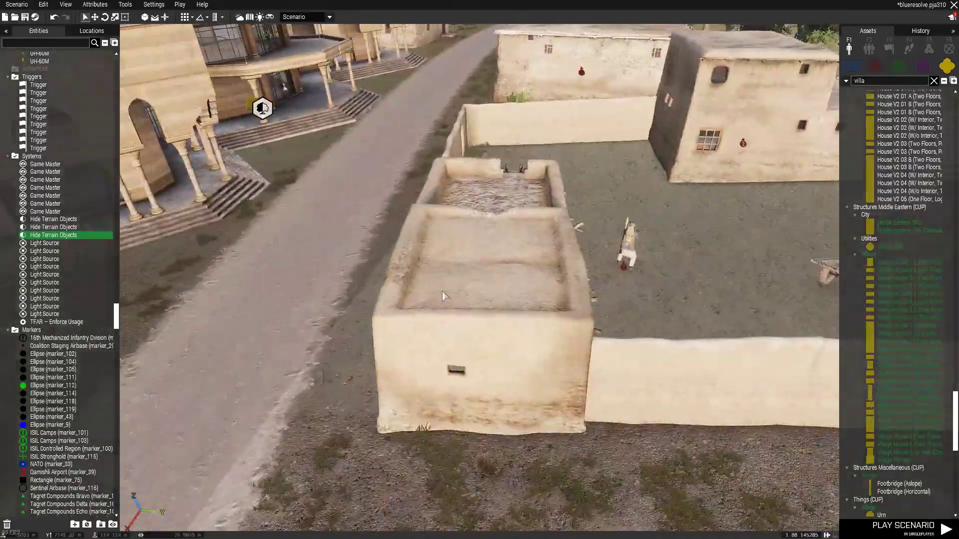
pyautogui.click(644, 442)
pyautogui.scroll(-4, 643, 441)
pyautogui.moveTo(643, 442); pyautogui.dragTo(426, 247, button='right')
pyautogui.press('w')
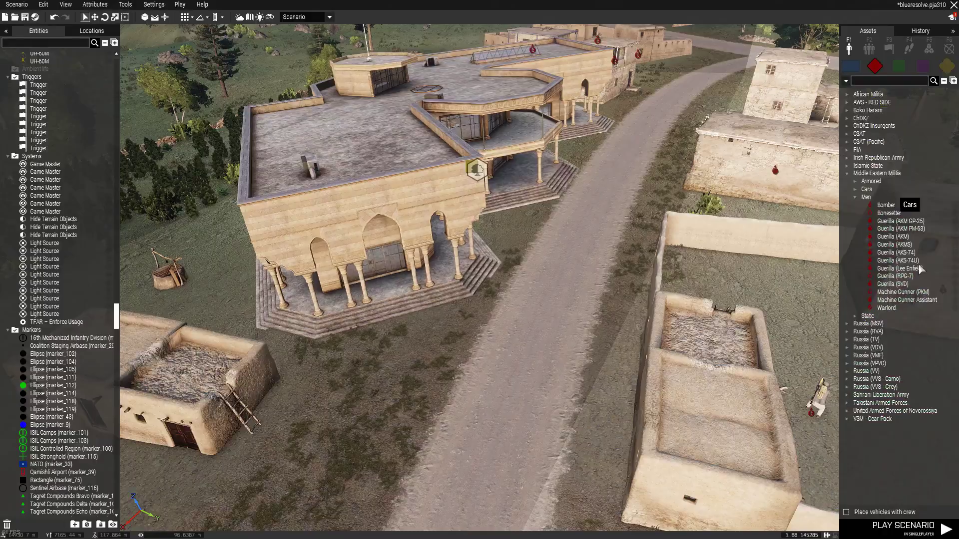
pyautogui.press('w')
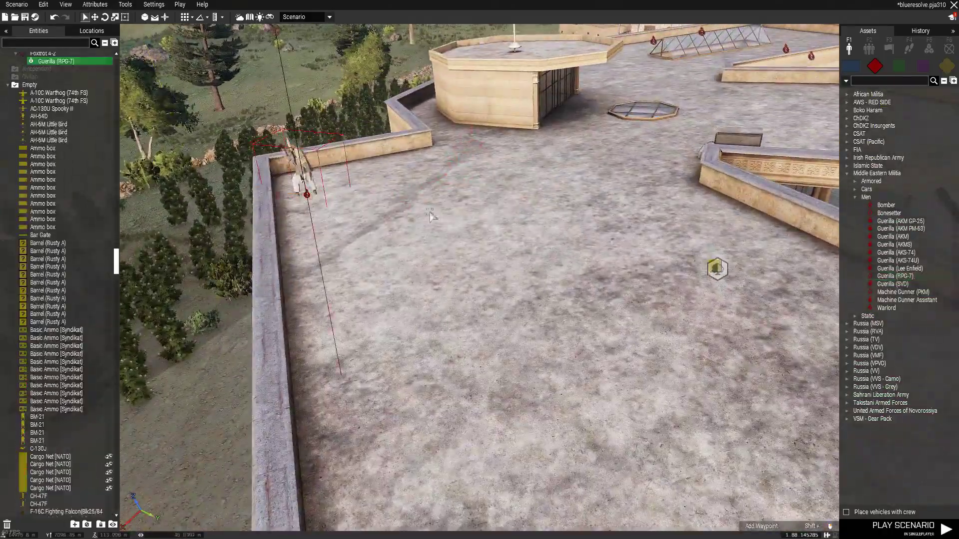
pyautogui.press('s')
# Place a Guerilla (AKS-74) near the corner of the roof on the villa's other wing.
pyautogui.click(896, 252)
pyautogui.click(705, 164)
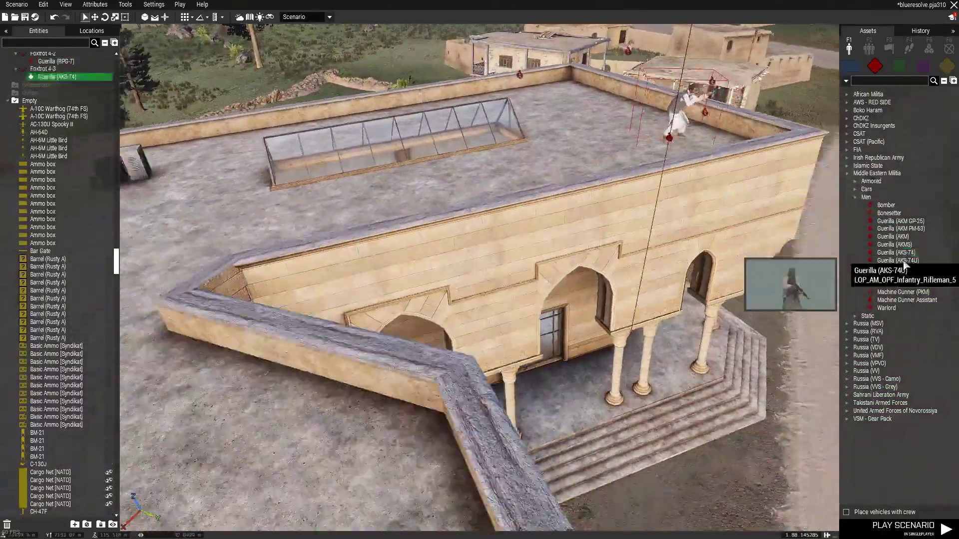
pyautogui.click(897, 260)
pyautogui.press('w')
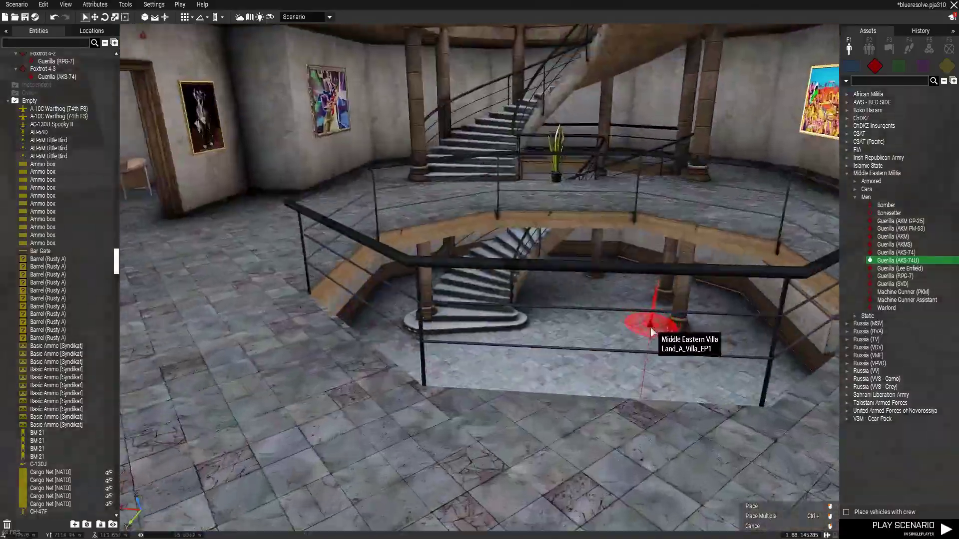
pyautogui.moveTo(650, 328); pyautogui.dragTo(425, 299, button='right')
pyautogui.press('w')
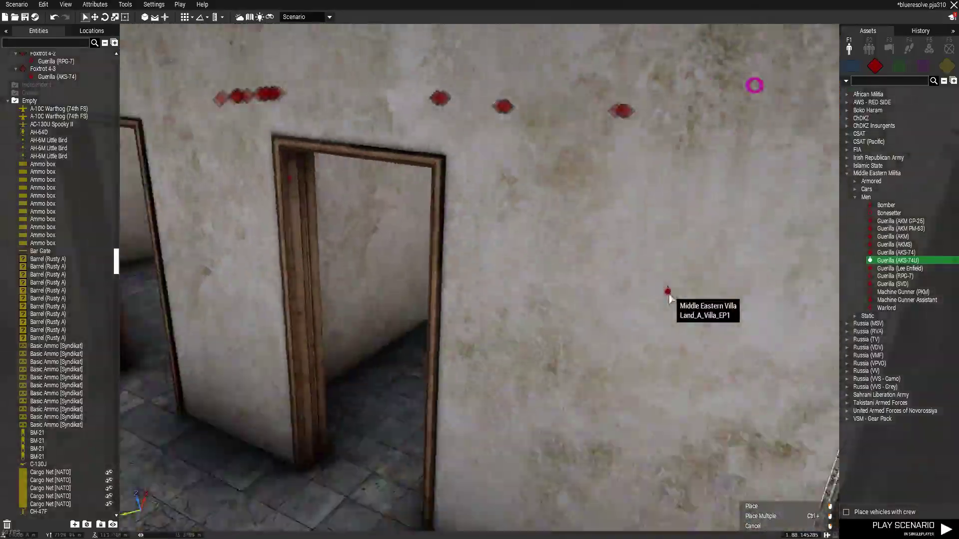
pyautogui.press('s')
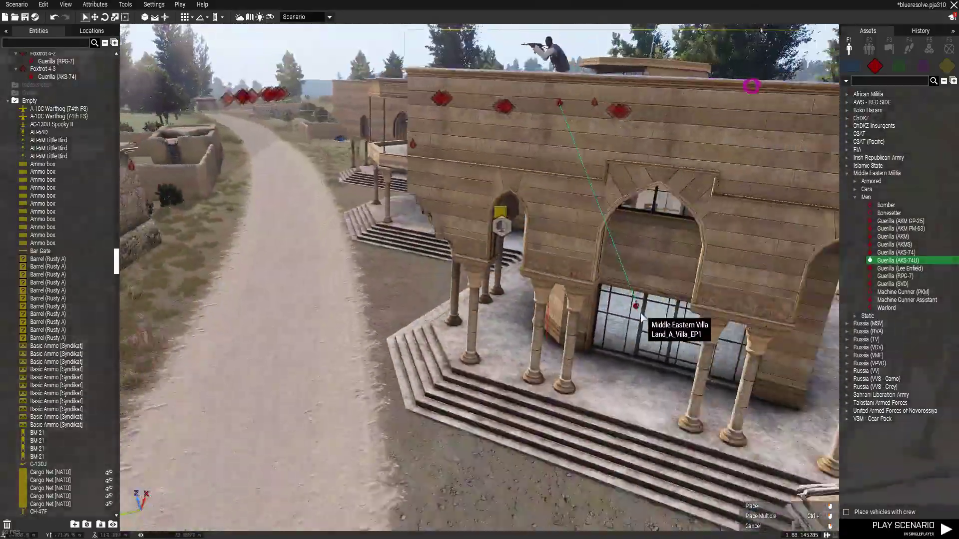
pyautogui.press('s')
pyautogui.press('w')
pyautogui.press('a')
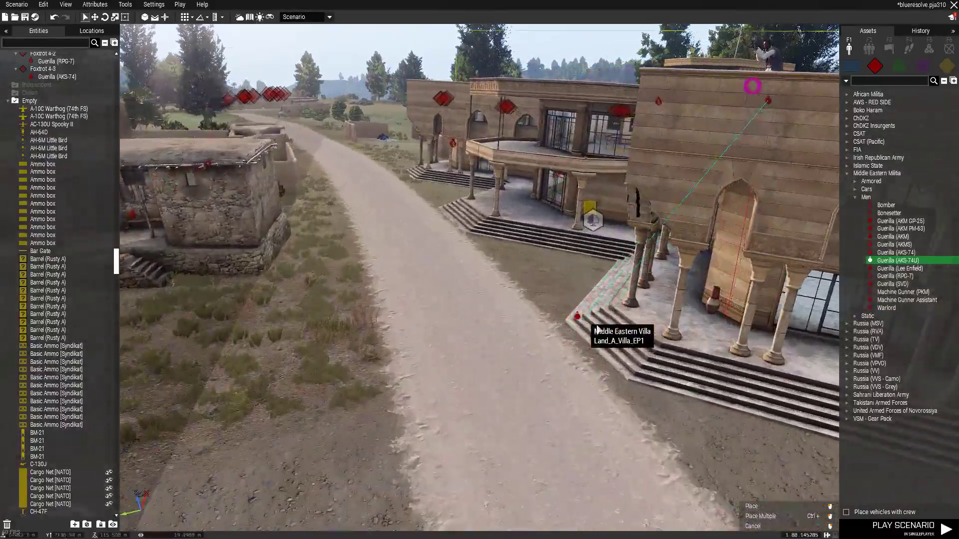
pyautogui.moveTo(596, 329); pyautogui.dragTo(505, 331, button='right')
pyautogui.press('d')
pyautogui.press('s')
pyautogui.rightClick(538, 348)
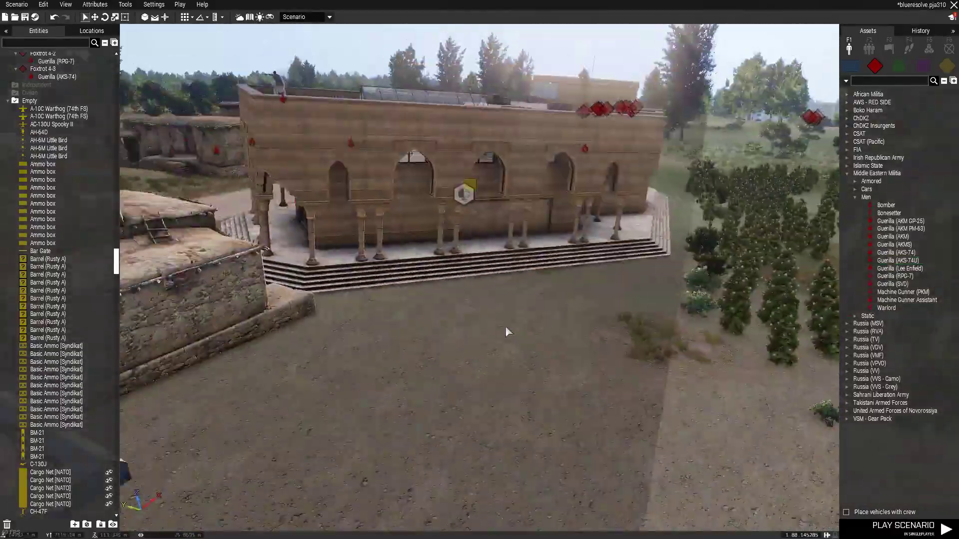
# Select the Middle Eastern Villa and snap it to the surface.
pyautogui.press('s')
pyautogui.press('a')
pyautogui.press('d')
pyautogui.press('w')
pyautogui.press('a')
pyautogui.rightClick(472, 291)
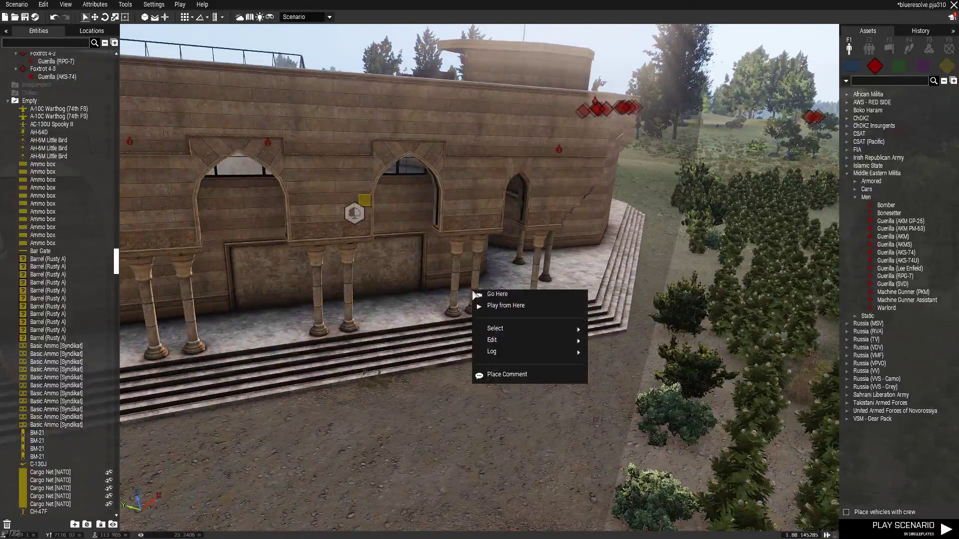
pyautogui.moveTo(410, 329); pyautogui.dragTo(291, 278, button='right')
pyautogui.press('s')
pyautogui.press('d')
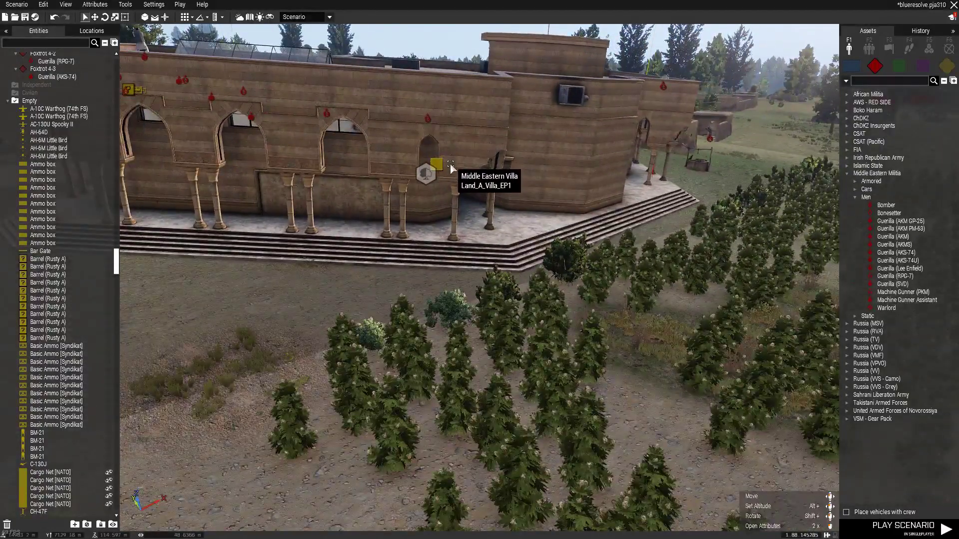
pyautogui.rightClick(450, 168)
pyautogui.click(587, 260)
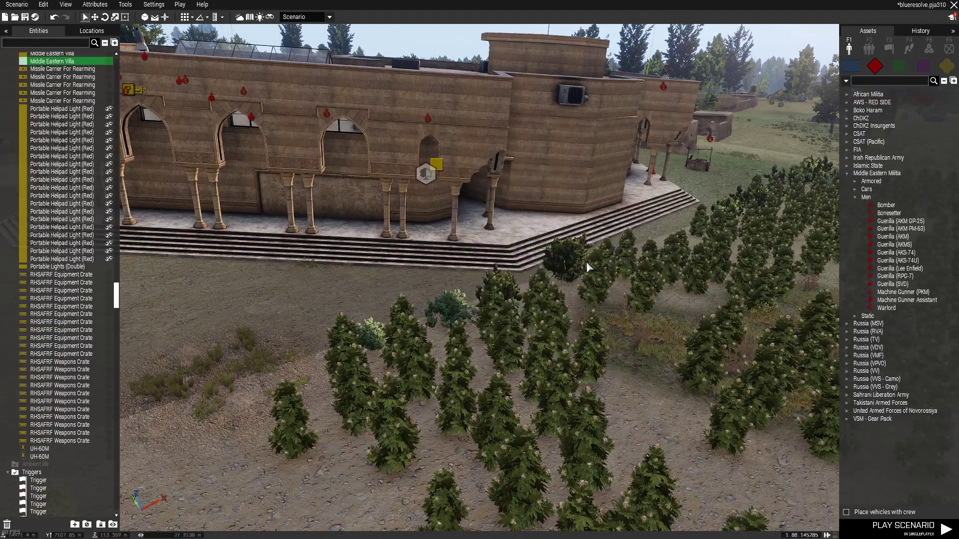
pyautogui.rightClick(442, 160)
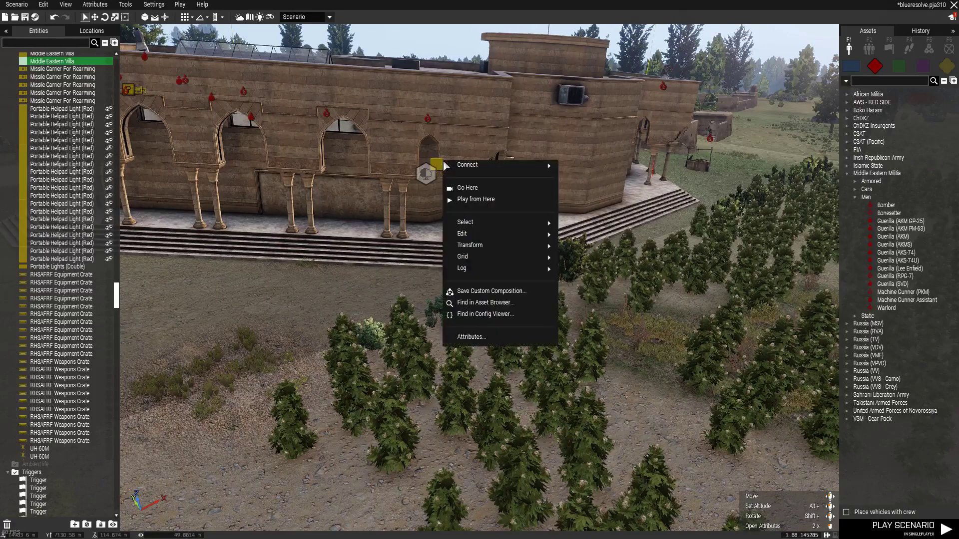
pyautogui.moveTo(509, 238)
pyautogui.click(580, 246)
# Adjust the villa's altitude and orient it to the terrain normal.
pyautogui.keyDown('alt'); pyautogui.moveTo(453, 186); pyautogui.dragTo(501, 159); pyautogui.keyUp('alt')
pyautogui.press('a')
pyautogui.moveTo(502, 165); pyautogui.dragTo(631, 268, button='right')
pyautogui.press('s')
pyautogui.press('w')
pyautogui.keyDown('alt'); pyautogui.moveTo(600, 280); pyautogui.dragTo(623, 269); pyautogui.keyUp('alt')
pyautogui.rightClick(623, 270)
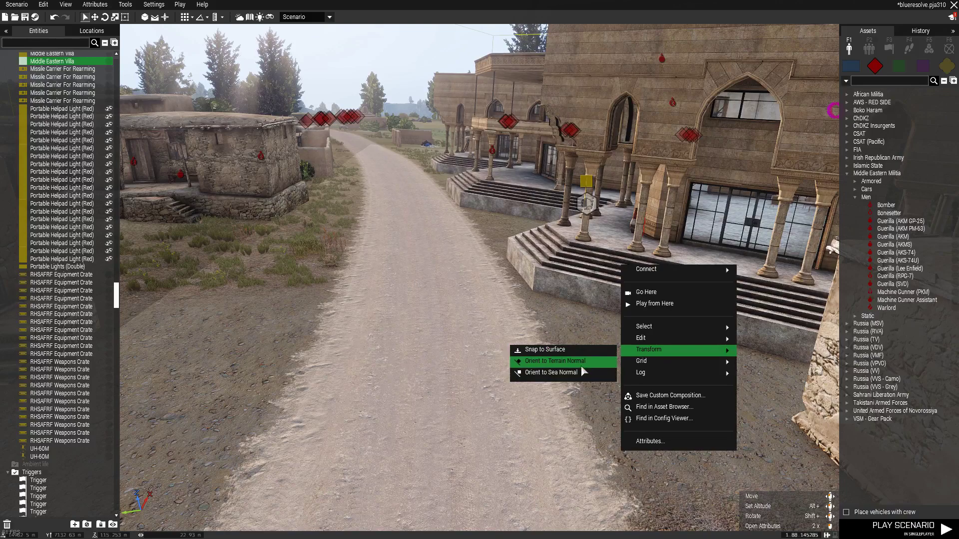
pyautogui.click(582, 366)
# Lower the villa until its steps sink into the ground, and orient it to the sea normal.
pyautogui.press('w')
pyautogui.keyDown('alt'); pyautogui.moveTo(652, 310); pyautogui.dragTo(667, 375); pyautogui.keyUp('alt')
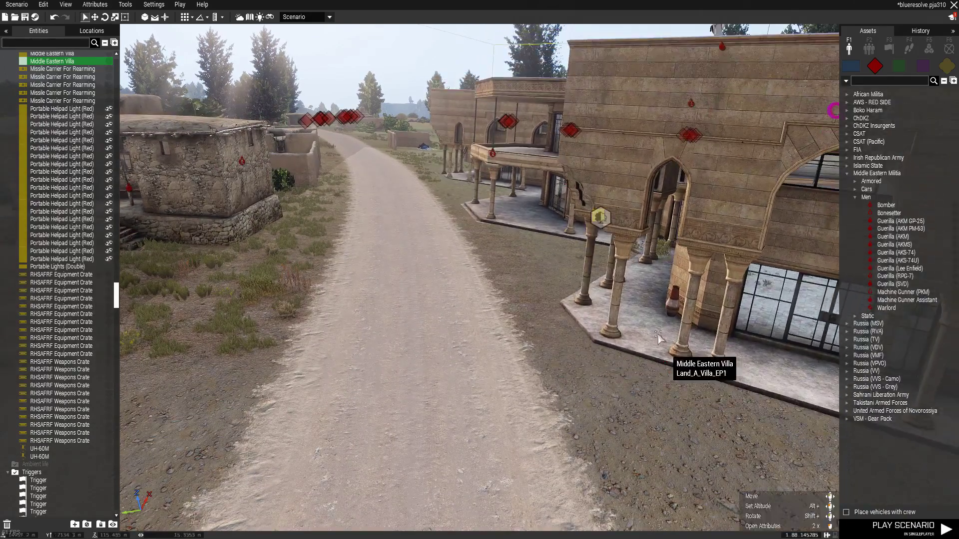
pyautogui.moveTo(655, 329); pyautogui.dragTo(651, 339, button='right')
pyautogui.rightClick(641, 294)
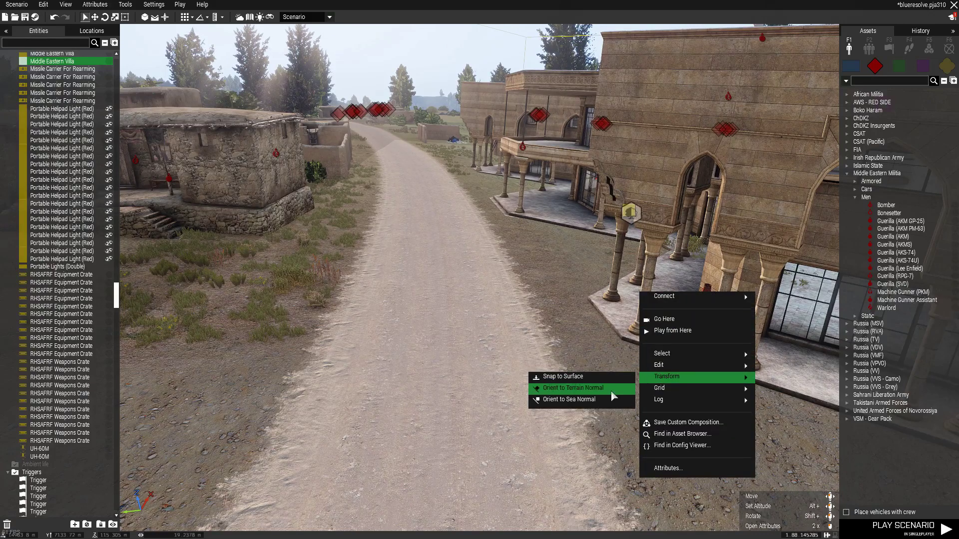
pyautogui.click(614, 396)
pyautogui.rightClick(671, 316)
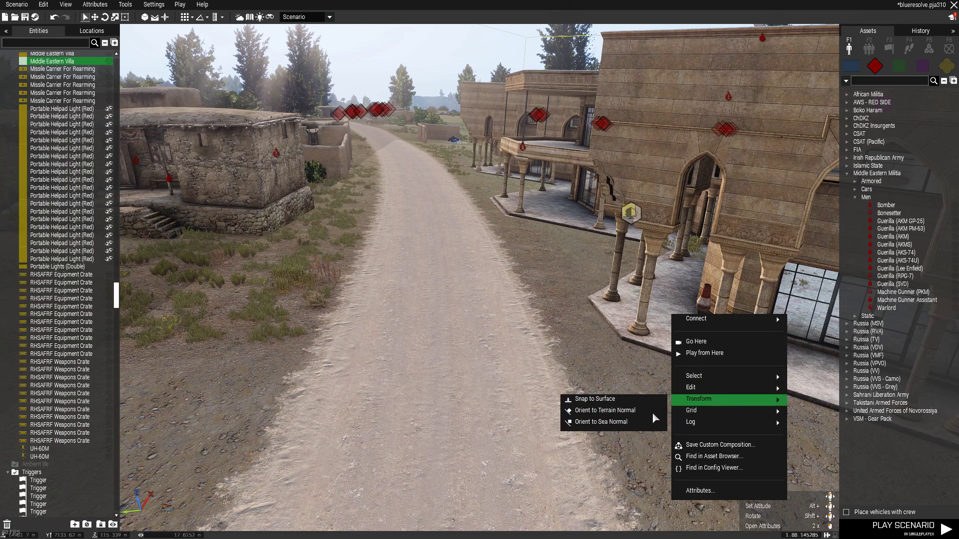
pyautogui.click(631, 430)
# Set the villa's altitude so its front steps meet the ground beside the road, and keep it oriented to the sea normal.
pyautogui.keyDown('alt'); pyautogui.moveTo(654, 258); pyautogui.dragTo(650, 218); pyautogui.keyUp('alt')
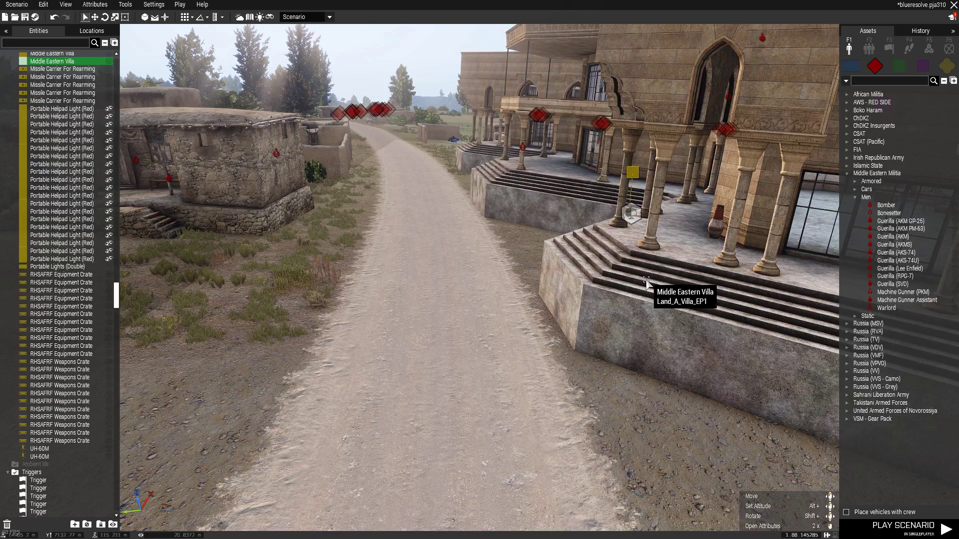
pyautogui.rightClick(646, 281)
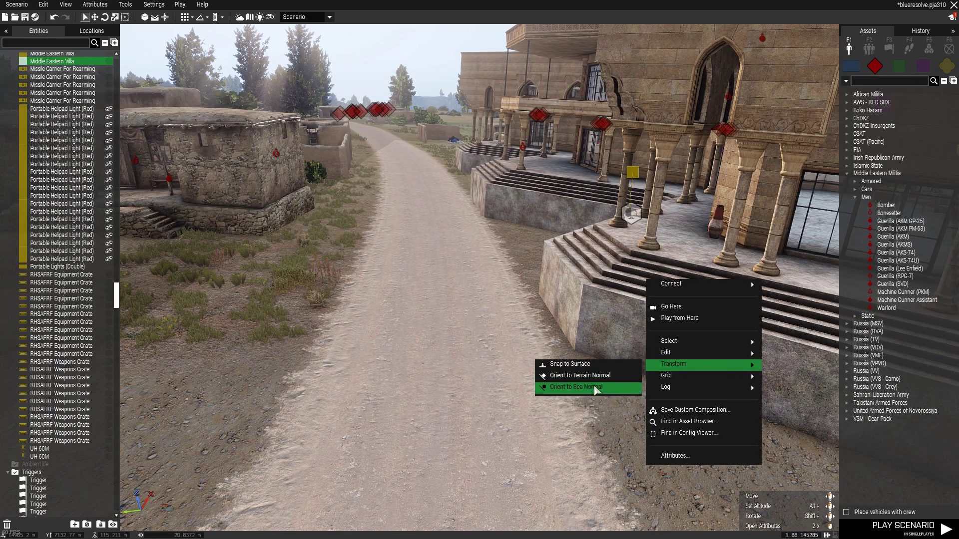
pyautogui.click(596, 388)
pyautogui.keyDown('shift'); pyautogui.moveTo(647, 317); pyautogui.dragTo(640, 376); pyautogui.keyUp('shift')
pyautogui.rightClick(638, 328)
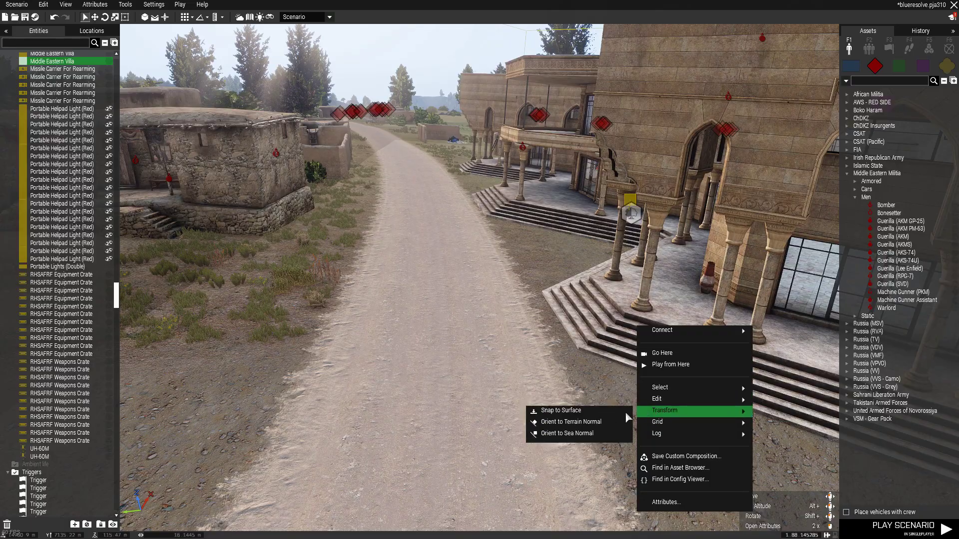
pyautogui.click(587, 432)
# Fine-tune the villa's altitude from the crop field side and level it again with Orient to Sea Normal.
pyautogui.press('s')
pyautogui.moveTo(625, 373); pyautogui.dragTo(405, 345, button='right')
pyautogui.press('w')
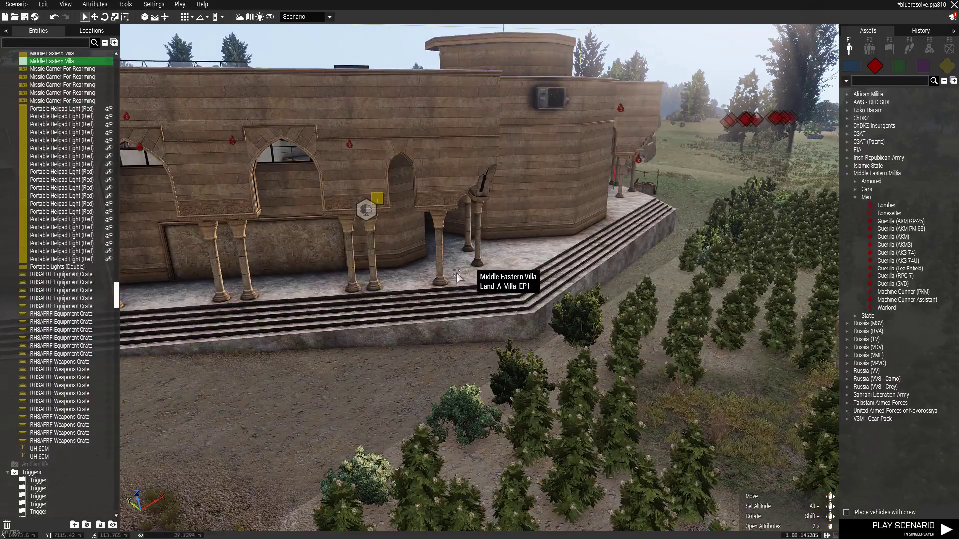
pyautogui.moveTo(421, 280)
pyautogui.keyDown('alt'); pyautogui.mouseDown()
pyautogui.moveTo(431, 250)
pyautogui.moveTo(436, 281)
pyautogui.mouseUp(); pyautogui.keyUp('alt')
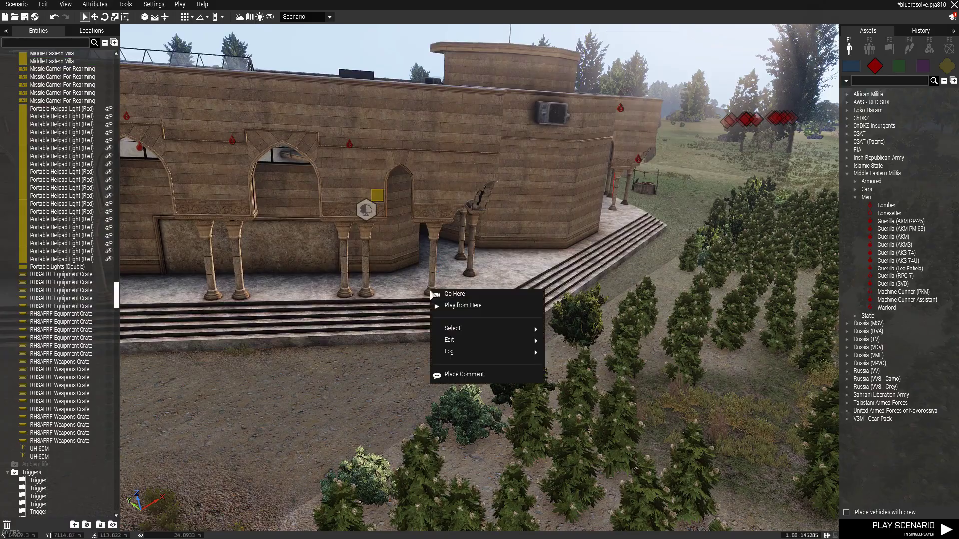
pyautogui.moveTo(375, 236); pyautogui.dragTo(536, 253, button='right')
pyautogui.press('w')
pyautogui.rightClick(544, 181)
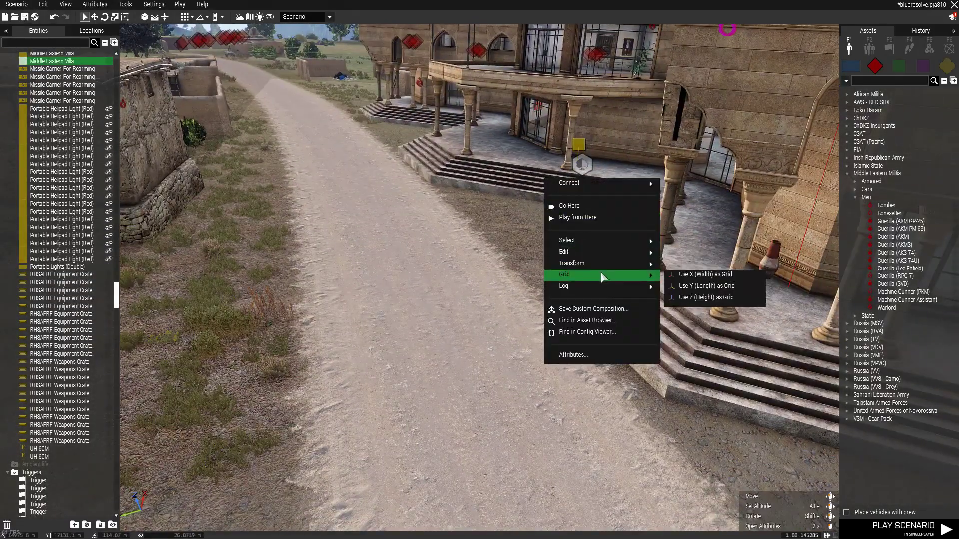
pyautogui.click(686, 289)
# Move the villa out of the village centre to the open ground beside the road.
pyautogui.moveTo(684, 288); pyautogui.dragTo(411, 346, button='right')
pyautogui.press('s')
pyautogui.press('d')
pyautogui.press('s')
pyautogui.press('d')
pyautogui.moveTo(411, 346); pyautogui.dragTo(317, 155)
pyautogui.press('w')
pyautogui.press('d')
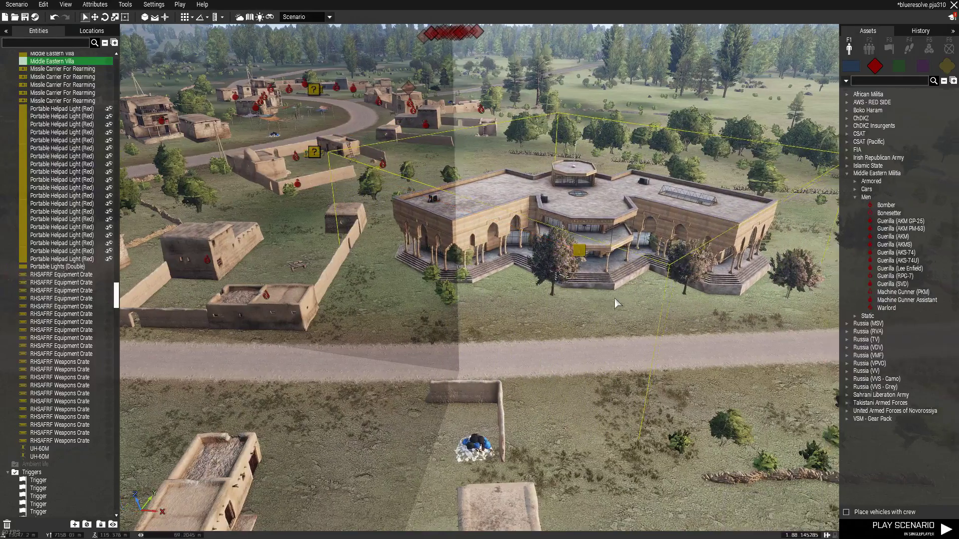
pyautogui.moveTo(614, 298); pyautogui.dragTo(585, 284, button='right')
pyautogui.press('w')
pyautogui.moveTo(648, 272); pyautogui.dragTo(644, 300)
pyautogui.press('w')
# Rotate the villa so its front runs along the road, and shift it slightly into place.
pyautogui.moveTo(634, 348); pyautogui.dragTo(699, 425, button='right')
pyautogui.keyDown('shift'); pyautogui.moveTo(523, 319); pyautogui.dragTo(496, 350); pyautogui.keyUp('shift')
pyautogui.keyDown('shift'); pyautogui.moveTo(354, 140); pyautogui.dragTo(349, 151); pyautogui.keyUp('shift')
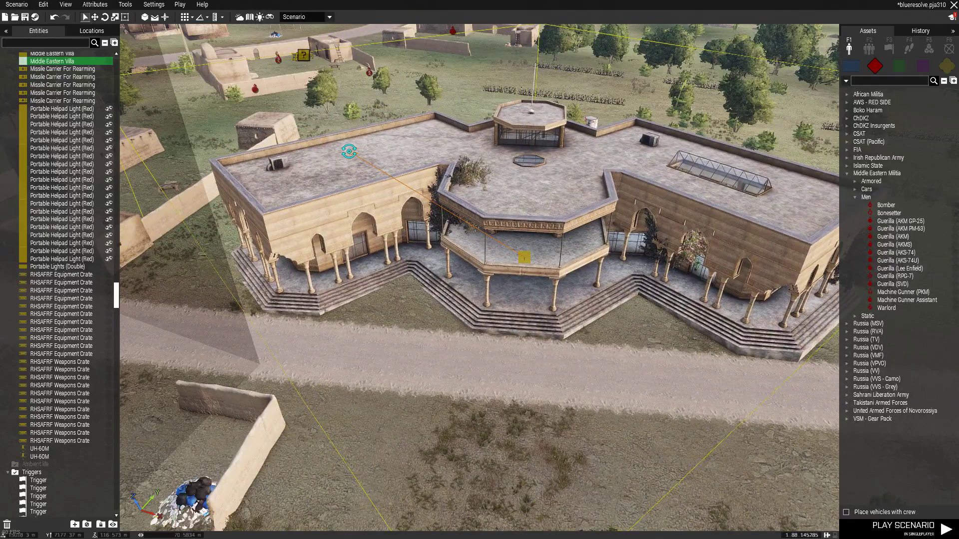
pyautogui.moveTo(493, 311); pyautogui.dragTo(499, 301)
pyautogui.moveTo(510, 340); pyautogui.dragTo(452, 286, button='right')
pyautogui.press('z')
# Orient the relocated villa to the sea normal and adjust its altitude against the sloping ground.
pyautogui.rightClick(565, 304)
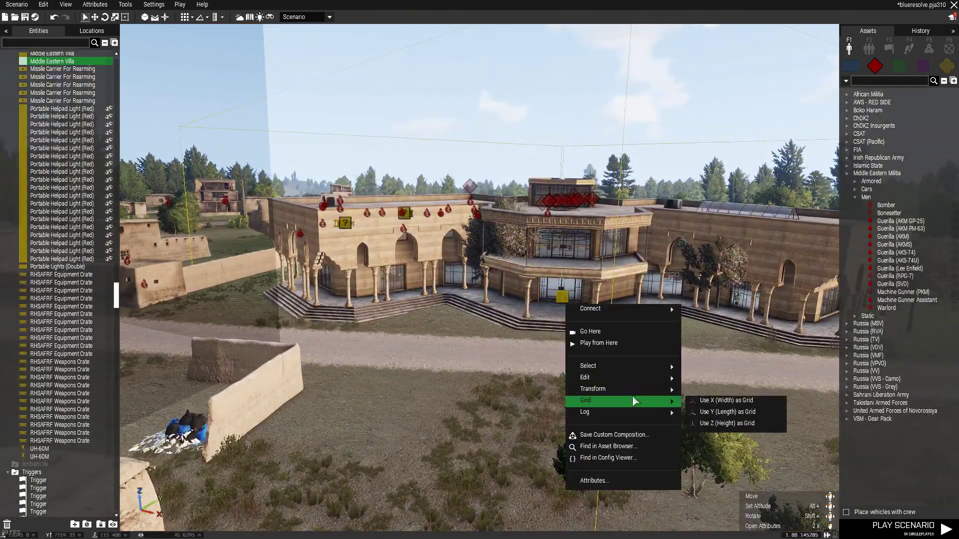
pyautogui.click(703, 412)
pyautogui.scroll(3, 625, 363)
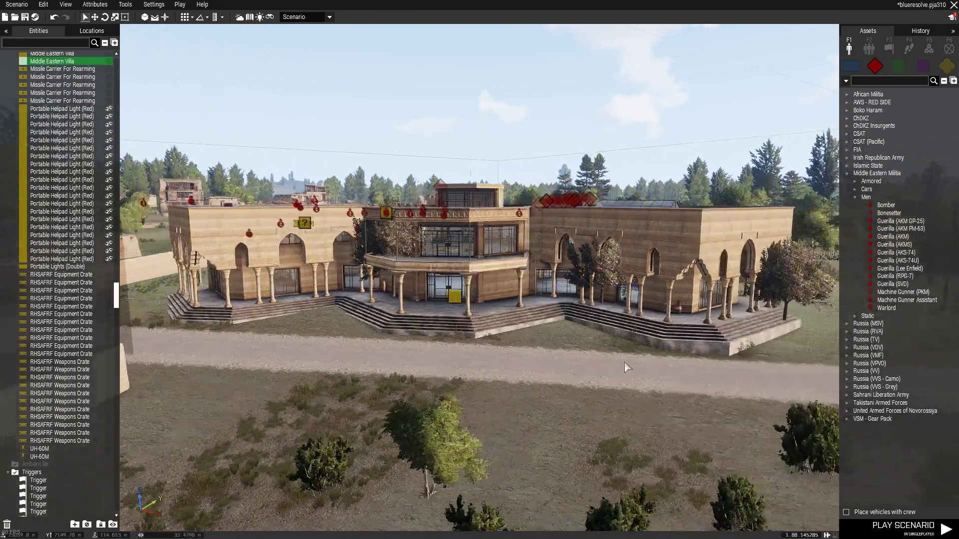
pyautogui.keyDown('alt'); pyautogui.moveTo(650, 318); pyautogui.dragTo(651, 330); pyautogui.keyUp('alt')
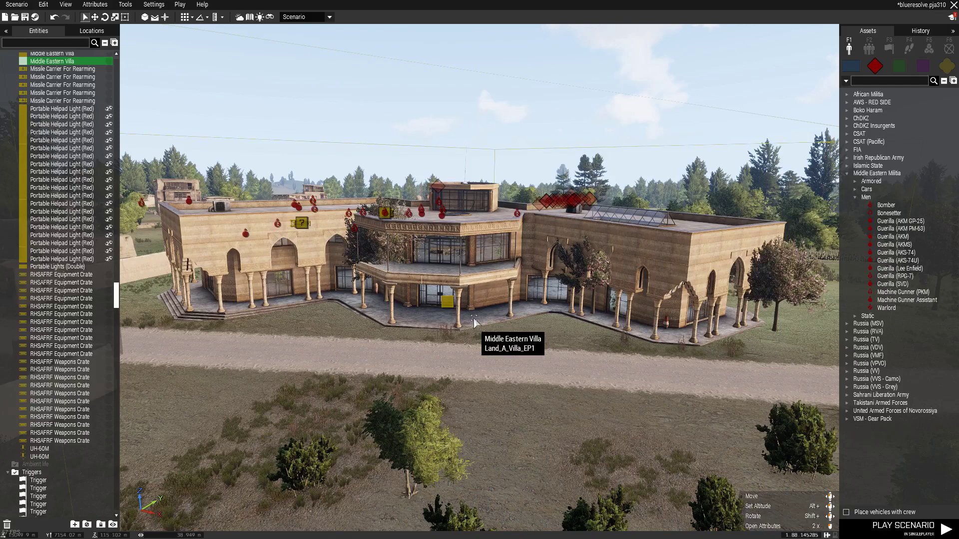
pyautogui.rightClick(468, 305)
pyautogui.moveTo(549, 400)
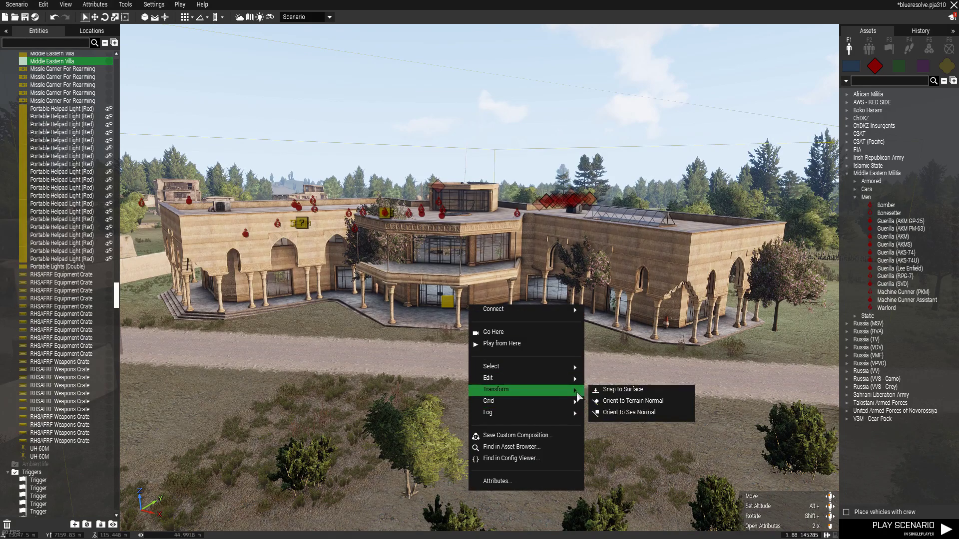
pyautogui.click(609, 412)
pyautogui.click(726, 403)
pyautogui.press('d')
pyautogui.moveTo(726, 402); pyautogui.dragTo(462, 422, button='right')
pyautogui.press('w')
pyautogui.keyDown('alt'); pyautogui.moveTo(672, 282); pyautogui.dragTo(682, 248); pyautogui.keyUp('alt')
# Delete the Middle Eastern Villa from the roadside.
pyautogui.press('s')
pyautogui.press('q')
pyautogui.press('a')
pyautogui.moveTo(593, 371); pyautogui.dragTo(653, 322, button='right')
pyautogui.press('Delete')
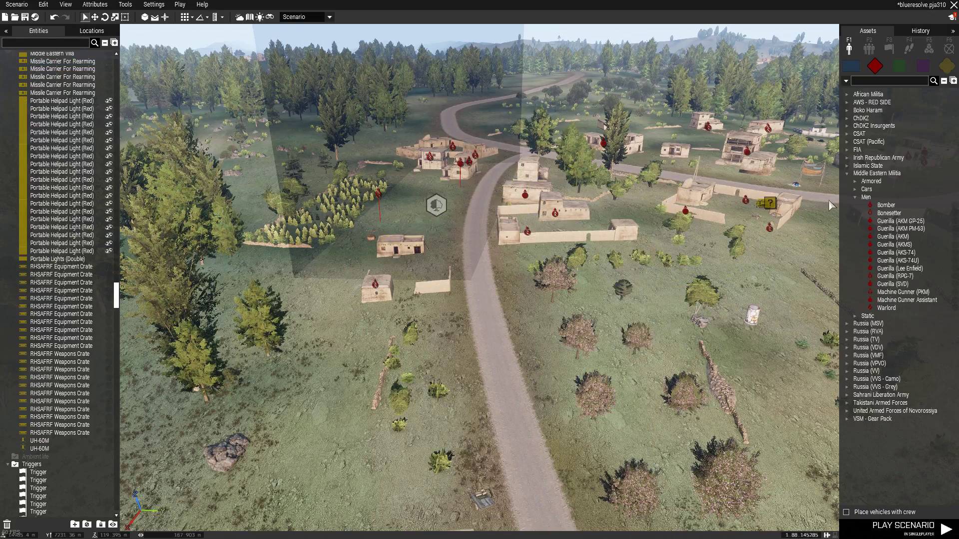
# Browse the empty structure and wall assets, and search them for "man".
pyautogui.click(950, 71)
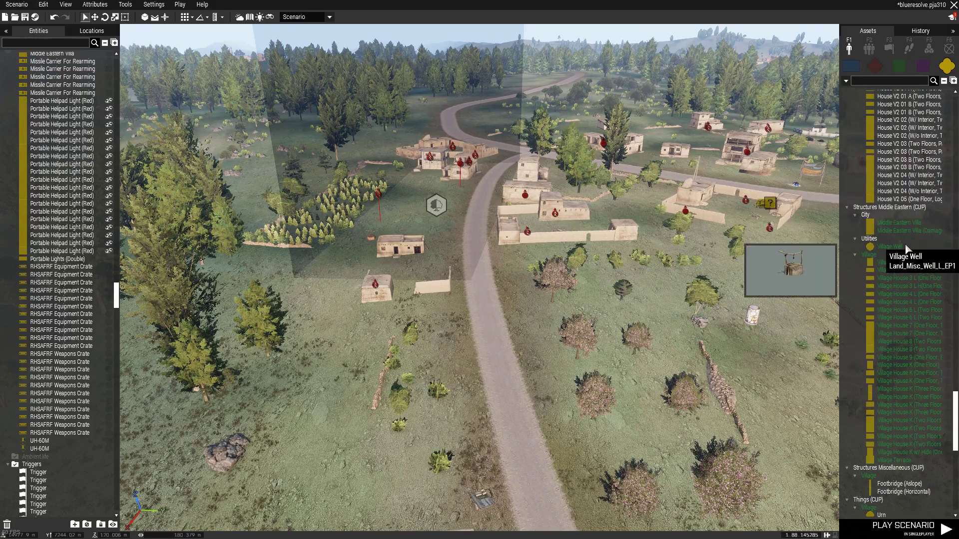
pyautogui.scroll(-6, 899, 260)
pyautogui.scroll(-3, 889, 279)
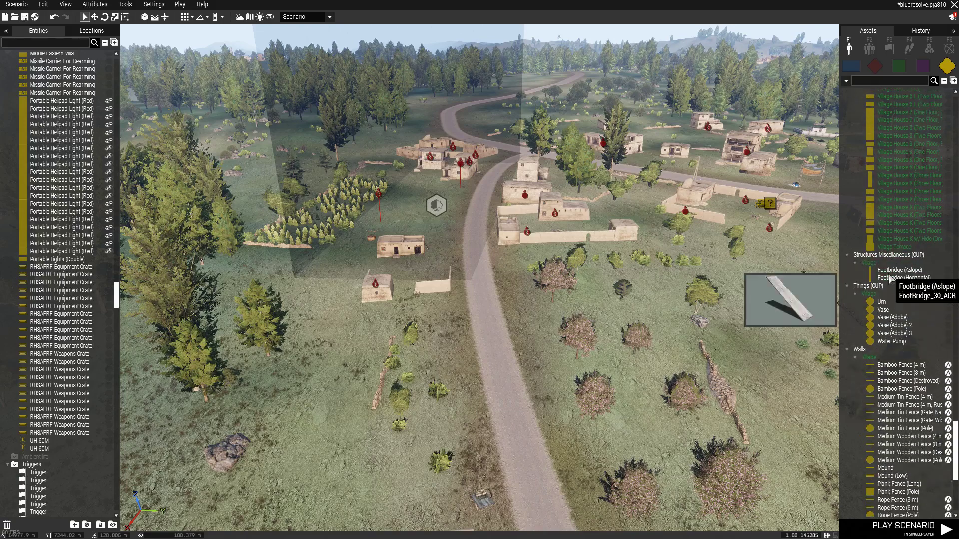
pyautogui.scroll(-9, 898, 310)
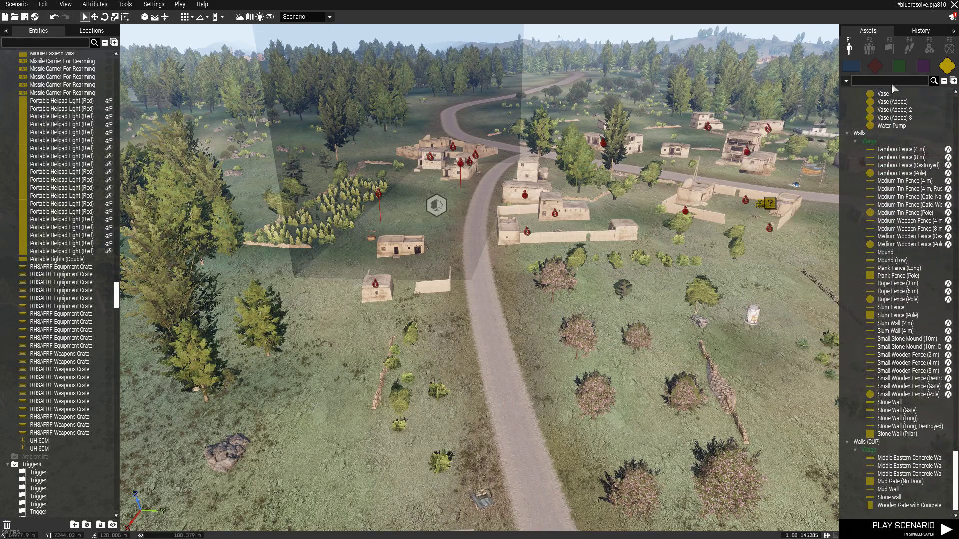
pyautogui.write('an')
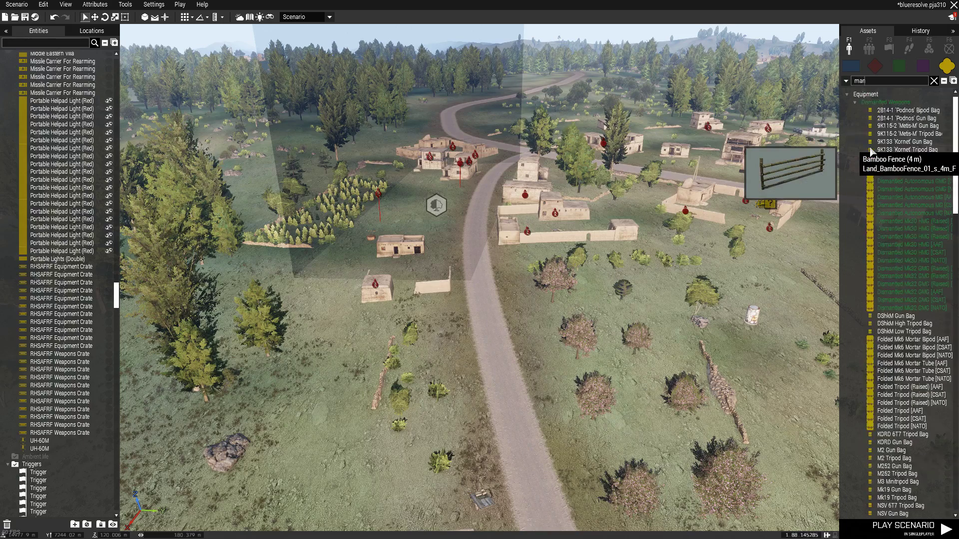
# Search the asset library for "city" and look through the matching objects.
pyautogui.scroll(-6, 878, 140)
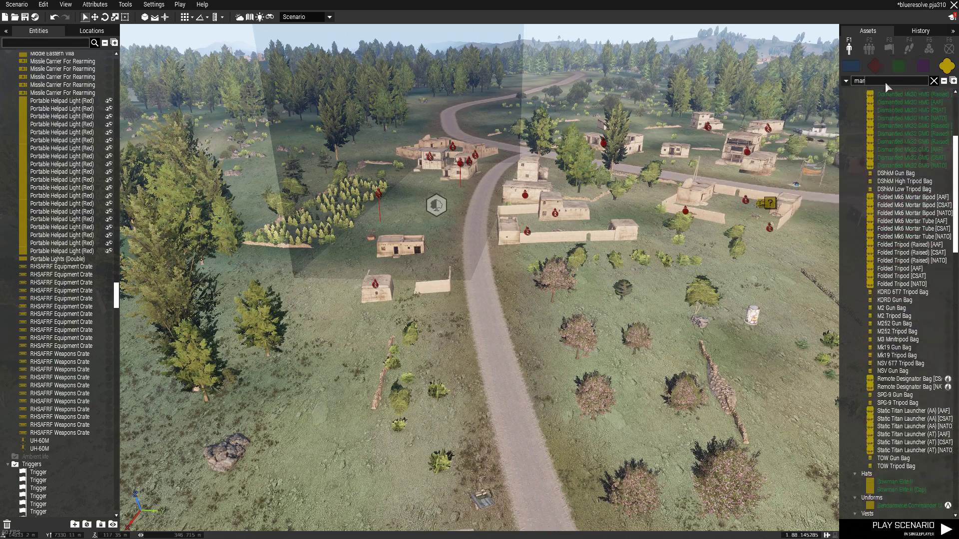
pyautogui.write('cot')
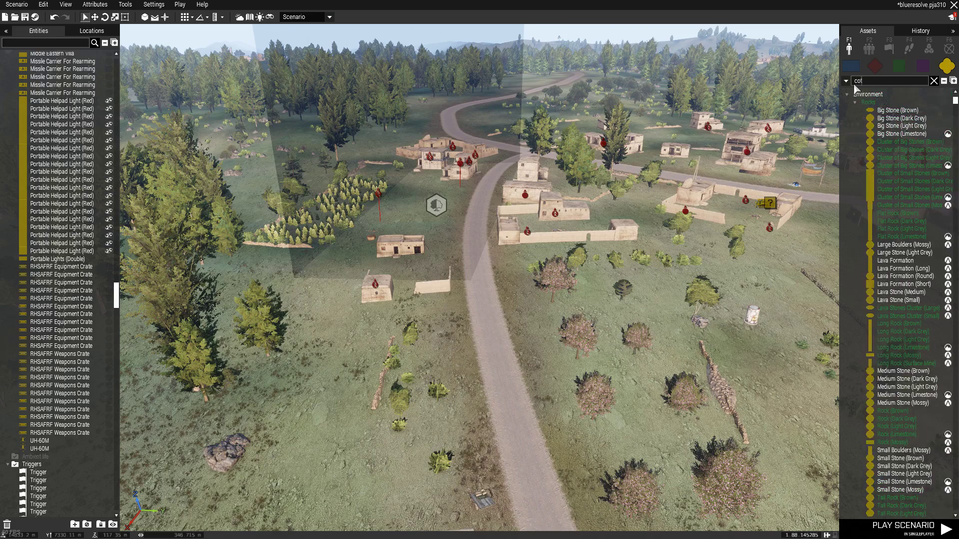
pyautogui.press('BackSpace')
pyautogui.write('ity')
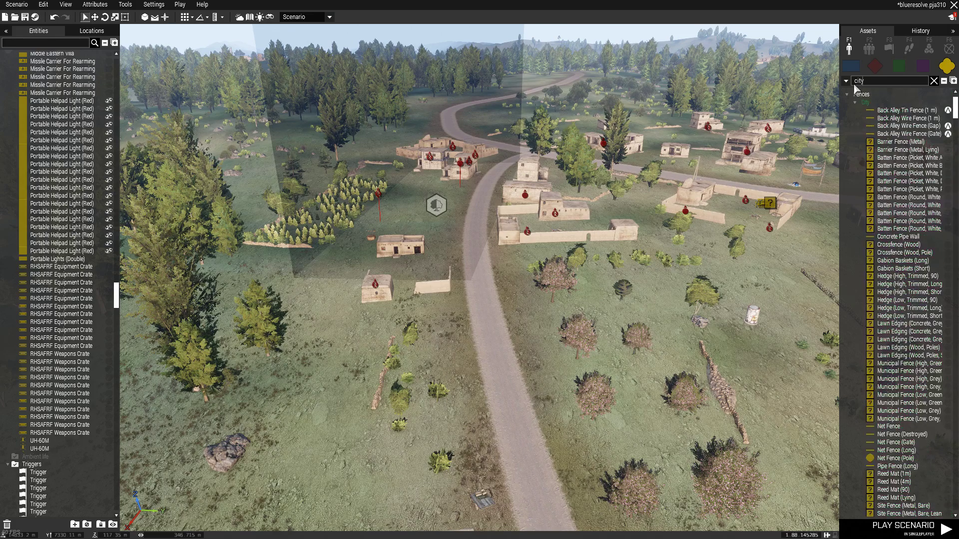
pyautogui.scroll(-15, 911, 202)
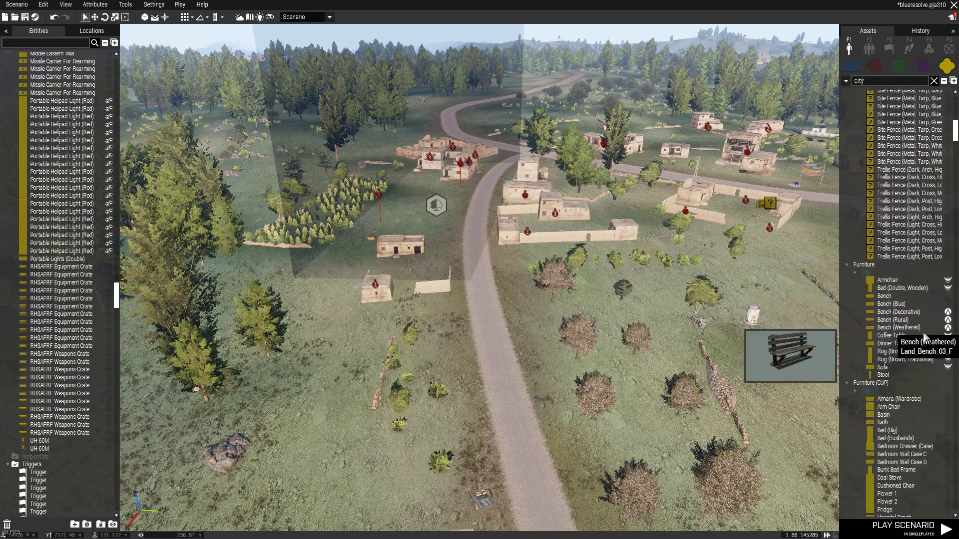
pyautogui.scroll(-10, 923, 344)
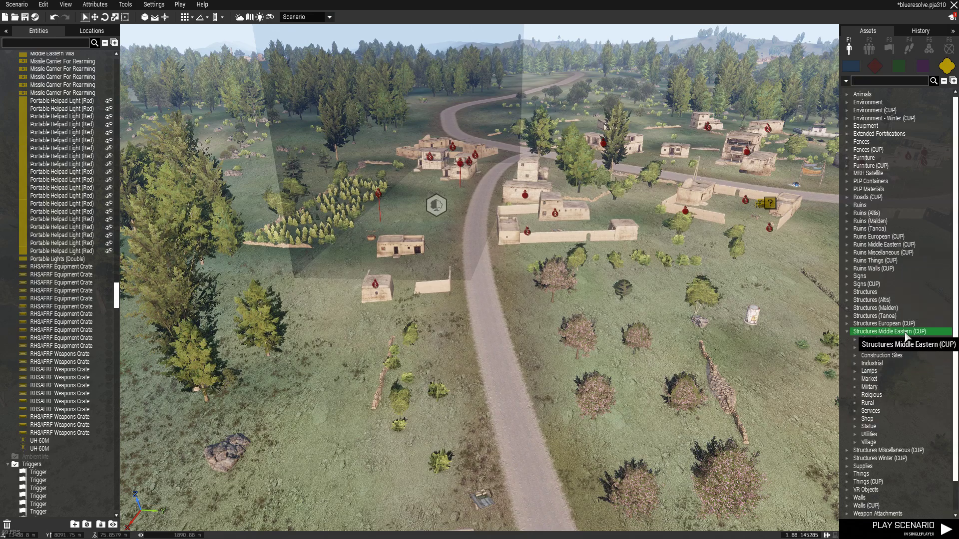
# Place an Office (Two Floors w/ Roof) from the Middle Eastern (CUP) city structures beside the road and adjust its altitude.
pyautogui.doubleClick(883, 349)
pyautogui.scroll(-10, 872, 365)
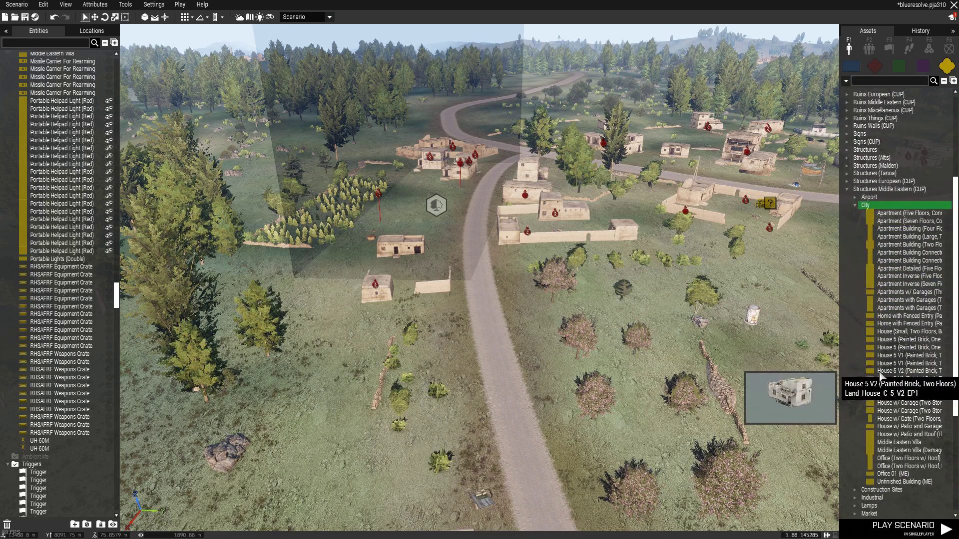
pyautogui.scroll(-1, 879, 373)
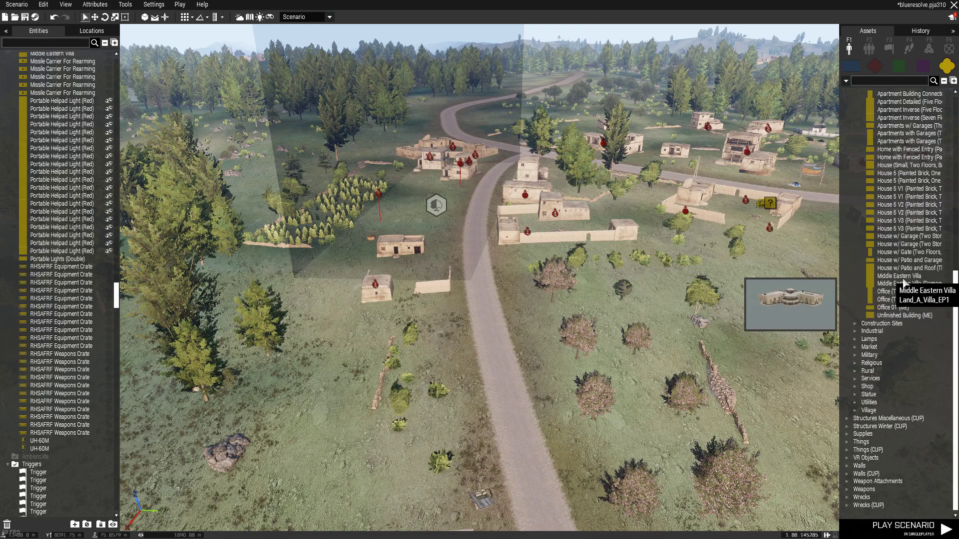
pyautogui.moveTo(902, 297); pyautogui.dragTo(589, 320)
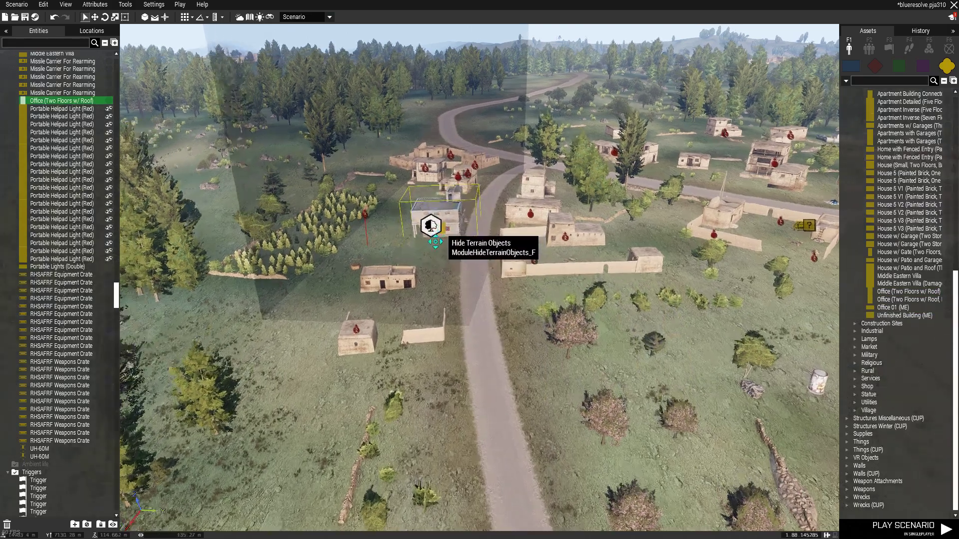
pyautogui.scroll(5, 512, 255)
pyautogui.keyDown('alt'); pyautogui.moveTo(512, 255); pyautogui.dragTo(516, 252); pyautogui.keyUp('alt')
pyautogui.scroll(5, 516, 252)
pyautogui.moveTo(564, 305); pyautogui.dragTo(703, 304, button='right')
pyautogui.press('a')
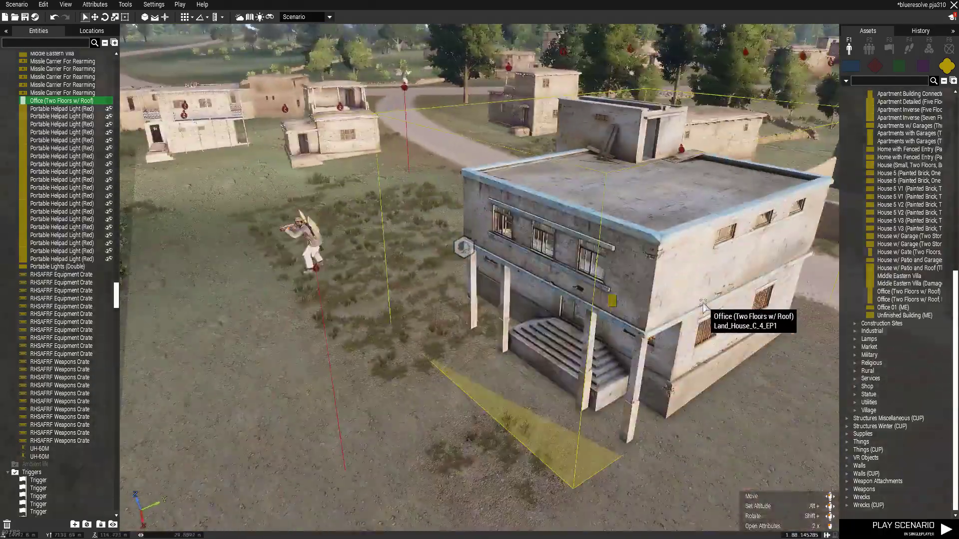
# Move the office building to the bend in the dirt road, beside the market tarps.
pyautogui.scroll(-3, 704, 305)
pyautogui.moveTo(710, 270); pyautogui.dragTo(621, 257)
pyautogui.press('w')
pyautogui.press('a')
pyautogui.press('d')
pyautogui.moveTo(715, 325); pyautogui.dragTo(529, 308, button='right')
pyautogui.scroll(-5, 530, 312)
pyautogui.moveTo(534, 341); pyautogui.dragTo(555, 330, button='right')
pyautogui.press('d')
pyautogui.moveTo(451, 310); pyautogui.dragTo(565, 362)
pyautogui.press('w')
pyautogui.press('s')
pyautogui.press('d')
pyautogui.press('w')
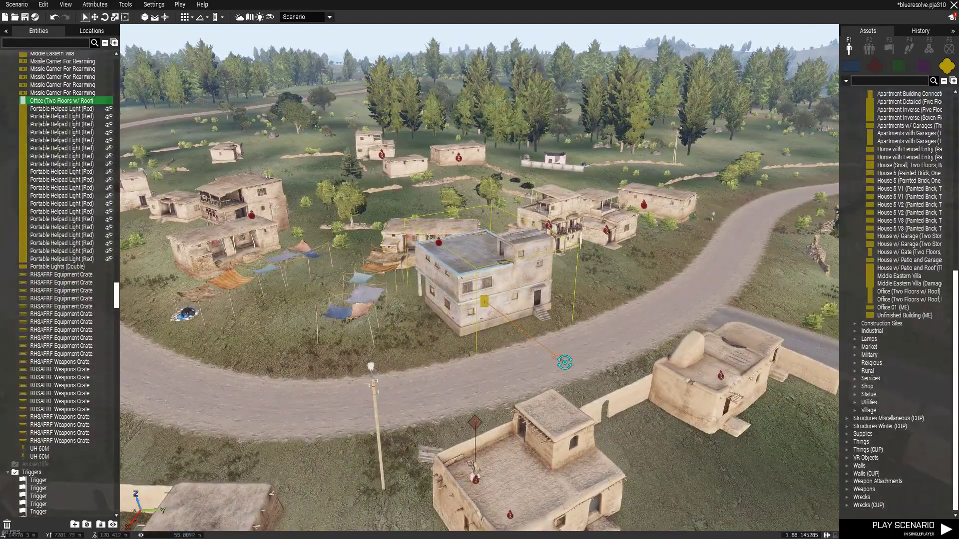
# Move the office building to the open ground beside the road, across from the small walled compound.
pyautogui.scroll(-8, 553, 340)
pyautogui.press('a')
pyautogui.press('a')
pyautogui.press('s')
pyautogui.moveTo(596, 287); pyautogui.dragTo(529, 357)
pyautogui.press('a')
pyautogui.scroll(8, 525, 358)
pyautogui.moveTo(576, 392); pyautogui.dragTo(564, 348, button='right')
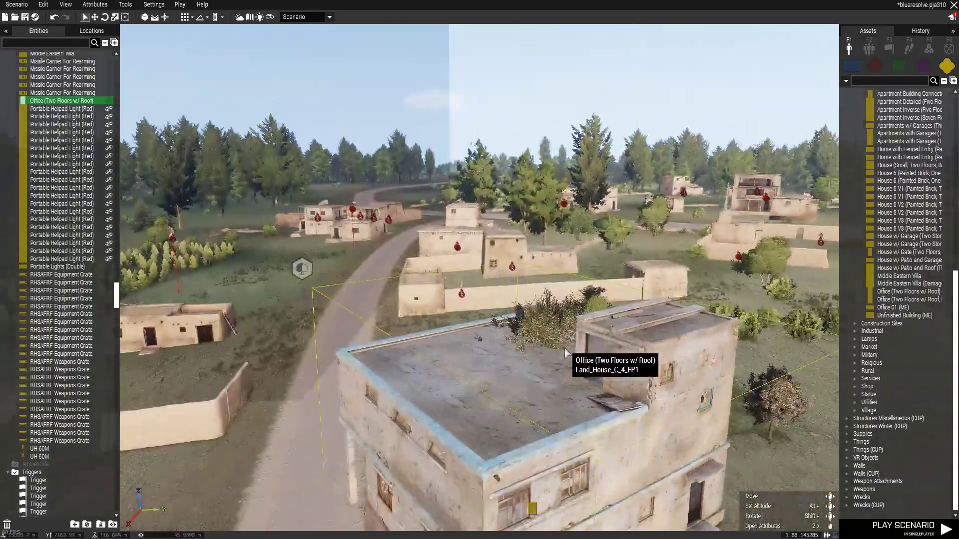
# Rotate the office building so its entrance steps face the road, then fine-tune its height and position.
pyautogui.scroll(-8, 565, 348)
pyautogui.keyDown('shift'); pyautogui.moveTo(564, 349); pyautogui.dragTo(385, 387); pyautogui.keyUp('shift')
pyautogui.keyDown('alt'); pyautogui.moveTo(540, 390); pyautogui.dragTo(540, 394); pyautogui.keyUp('alt')
pyautogui.press('d')
pyautogui.moveTo(626, 436); pyautogui.dragTo(518, 436, button='right')
pyautogui.press('w')
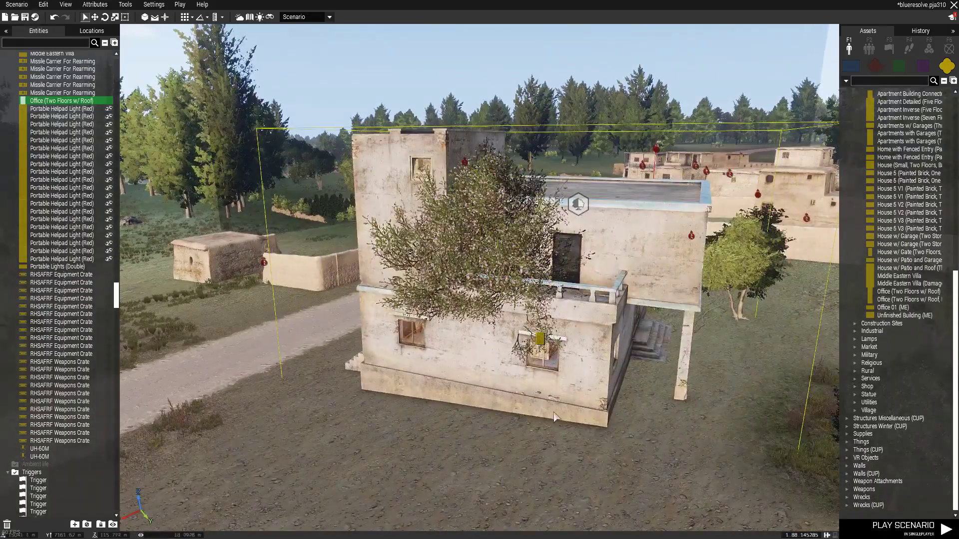
pyautogui.keyDown('shift'); pyautogui.moveTo(581, 355); pyautogui.dragTo(736, 384); pyautogui.keyUp('shift')
pyautogui.press('a')
pyautogui.moveTo(691, 430); pyautogui.dragTo(777, 407, button='right')
pyautogui.moveTo(764, 365); pyautogui.dragTo(717, 370)
# Move the Hide Terrain Objects module onto the office building and set its area to a 20 by 20 rectangle.
pyautogui.press('a')
pyautogui.moveTo(724, 424); pyautogui.dragTo(833, 445, button='right')
pyautogui.click(601, 463)
pyautogui.moveTo(600, 463); pyautogui.dragTo(518, 424, button='right')
pyautogui.press('s')
pyautogui.moveTo(393, 244); pyautogui.dragTo(531, 267)
pyautogui.press('d')
pyautogui.press('w')
pyautogui.moveTo(610, 402); pyautogui.dragTo(596, 345, button='right')
pyautogui.press('s')
pyautogui.doubleClick(523, 309)
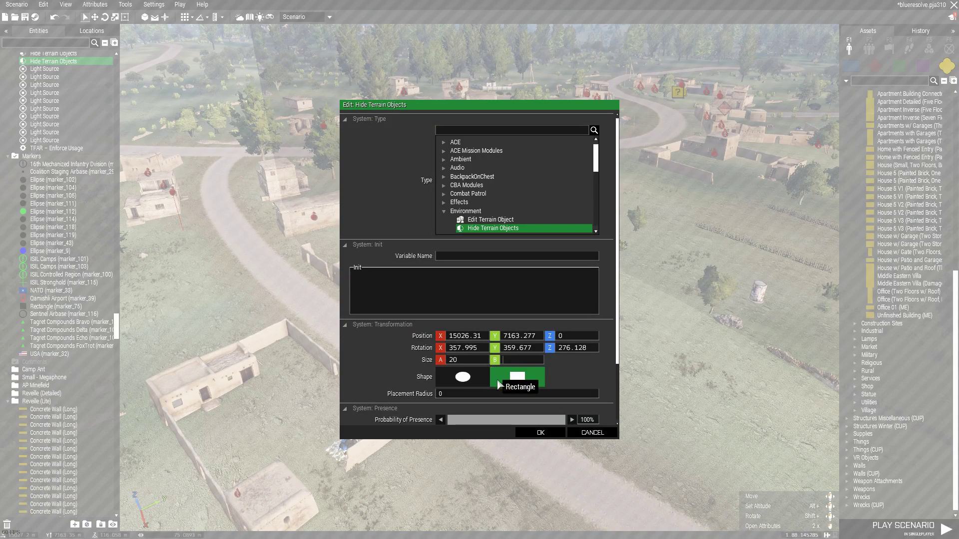
pyautogui.click(549, 435)
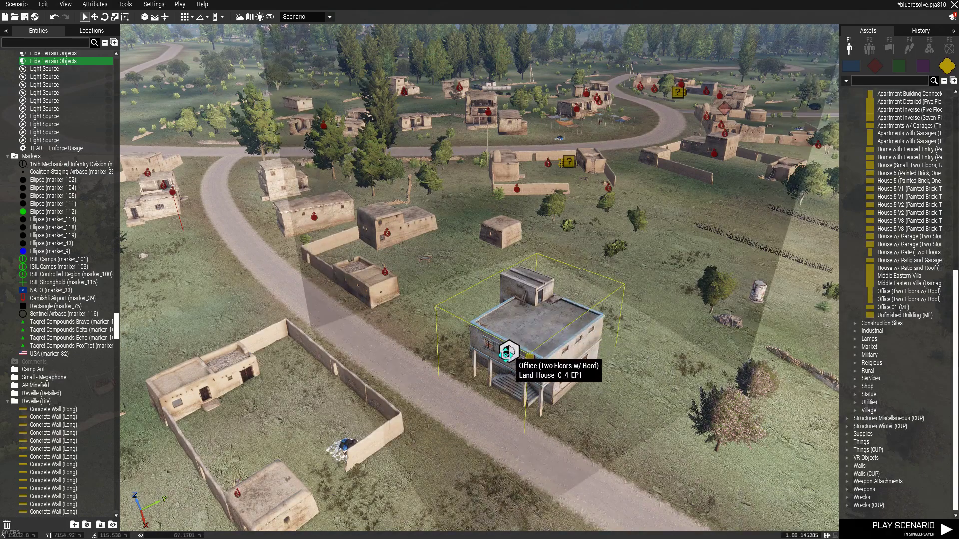
# Shift the Hide Terrain Objects module to the front of the office and check which object types it hides.
pyautogui.moveTo(502, 358)
pyautogui.mouseDown()
pyautogui.moveTo(374, 367)
pyautogui.moveTo(482, 369)
pyautogui.mouseUp()
pyautogui.doubleClick(482, 371)
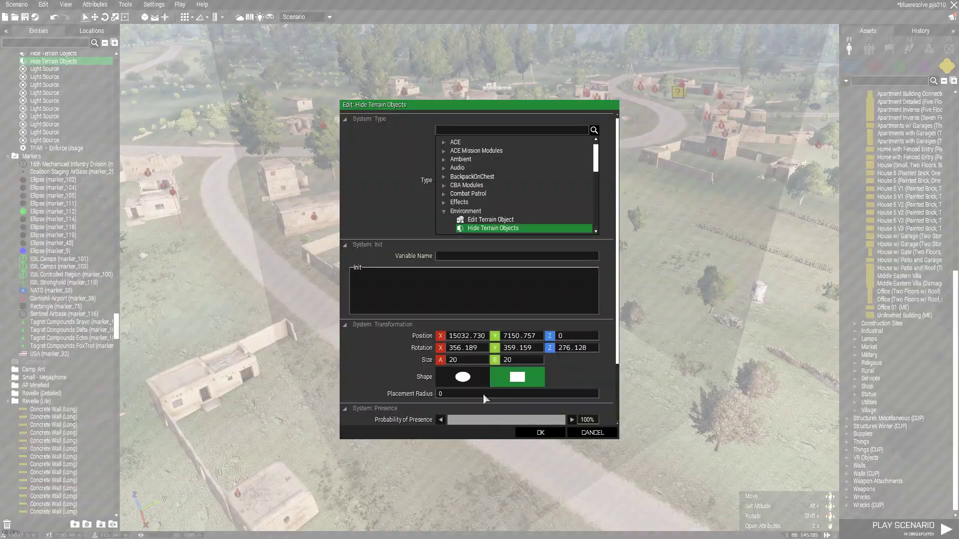
pyautogui.scroll(-3, 508, 329)
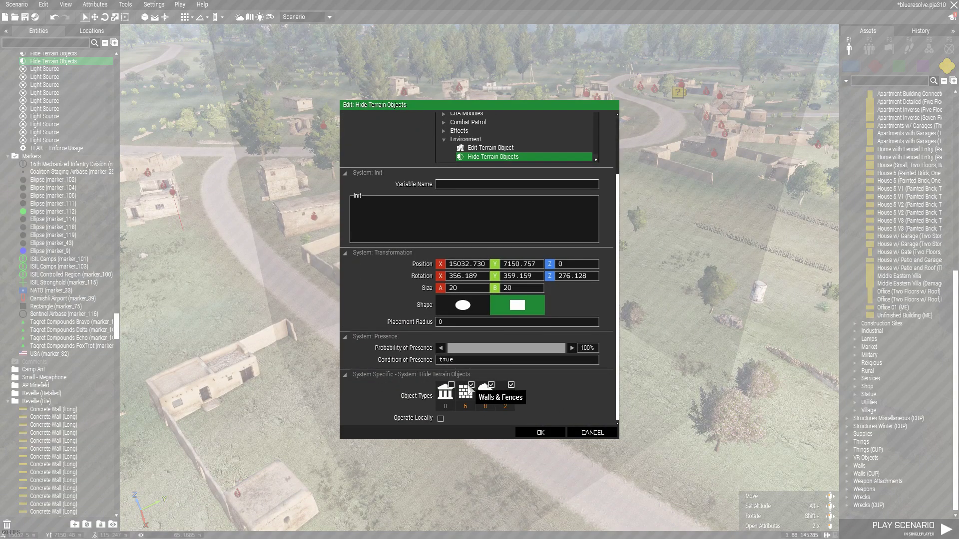
pyautogui.click(522, 430)
pyautogui.moveTo(627, 374); pyautogui.dragTo(523, 228, button='right')
pyautogui.press('Delete')
# Place guerillas from the OPFOR Middle Eastern Militia inside the office, including a Guerilla (AKS-74U) beside the wooden crates.
pyautogui.press('w')
pyautogui.moveTo(562, 299); pyautogui.dragTo(641, 361, button='right')
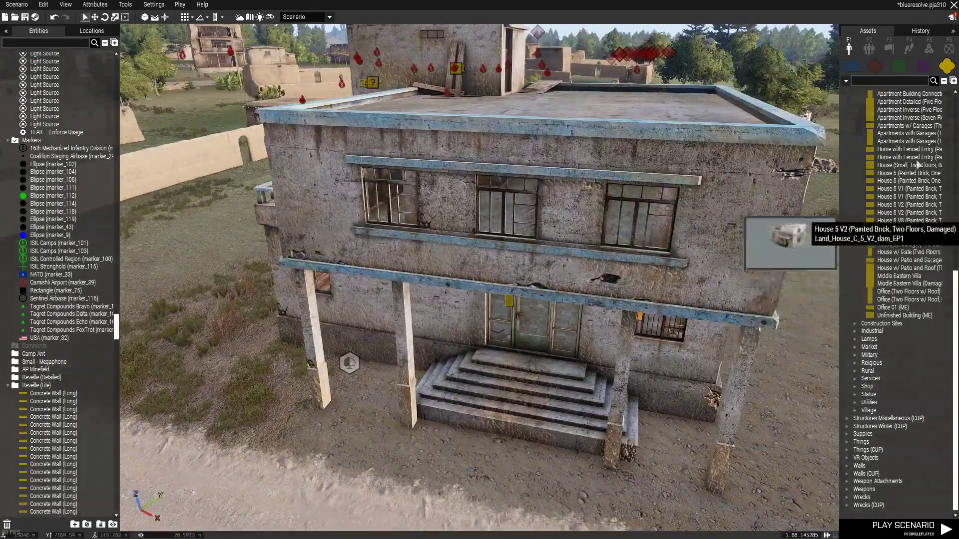
pyautogui.click(875, 66)
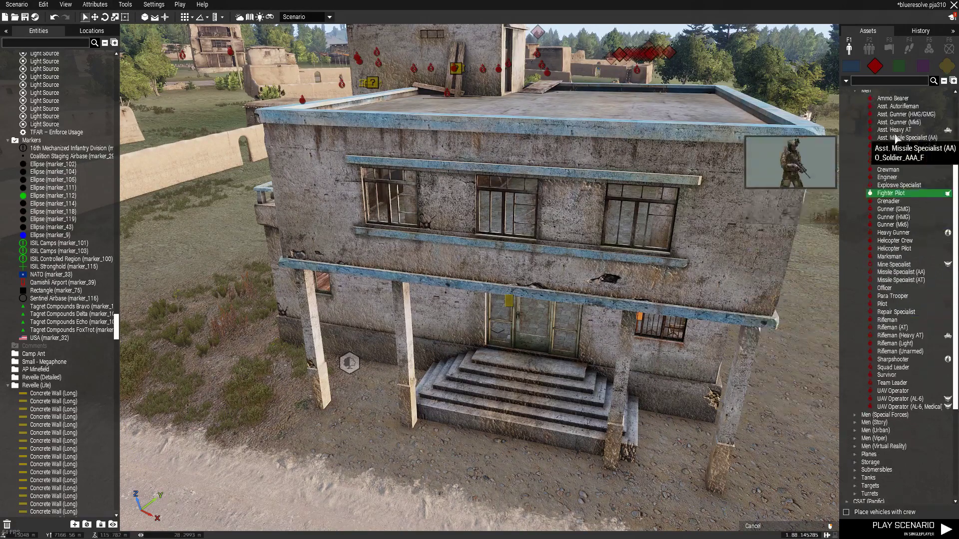
pyautogui.scroll(-1, 883, 174)
pyautogui.doubleClick(883, 126)
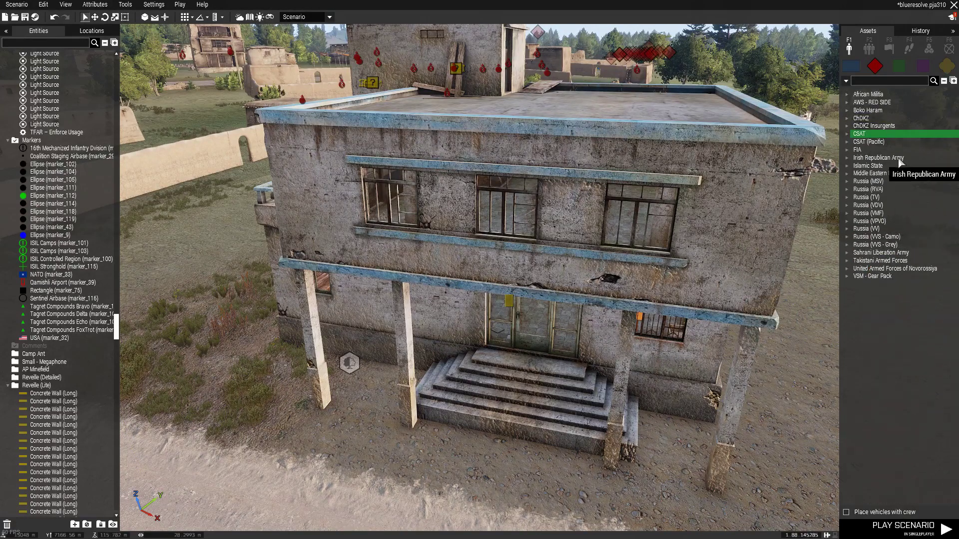
pyautogui.doubleClick(894, 200)
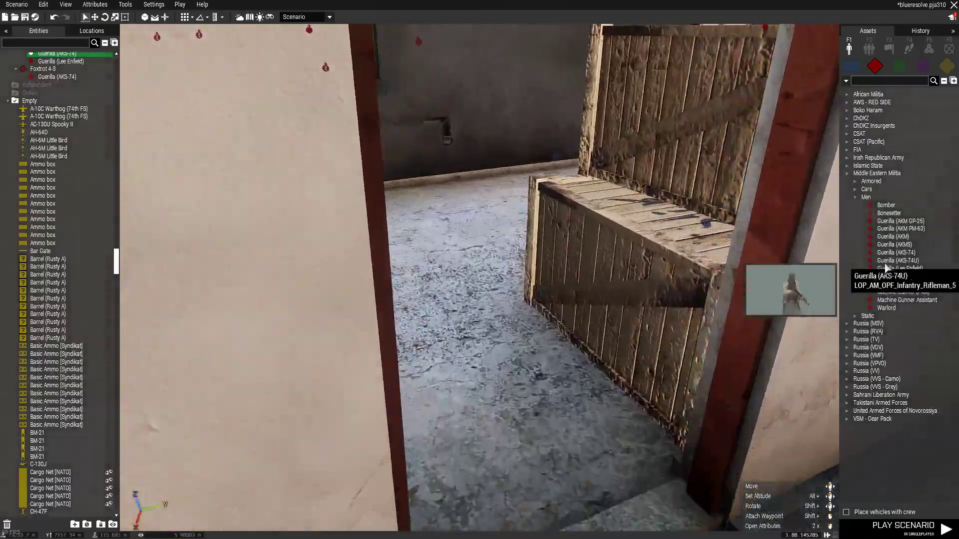
pyautogui.click(897, 260)
pyautogui.click(564, 323)
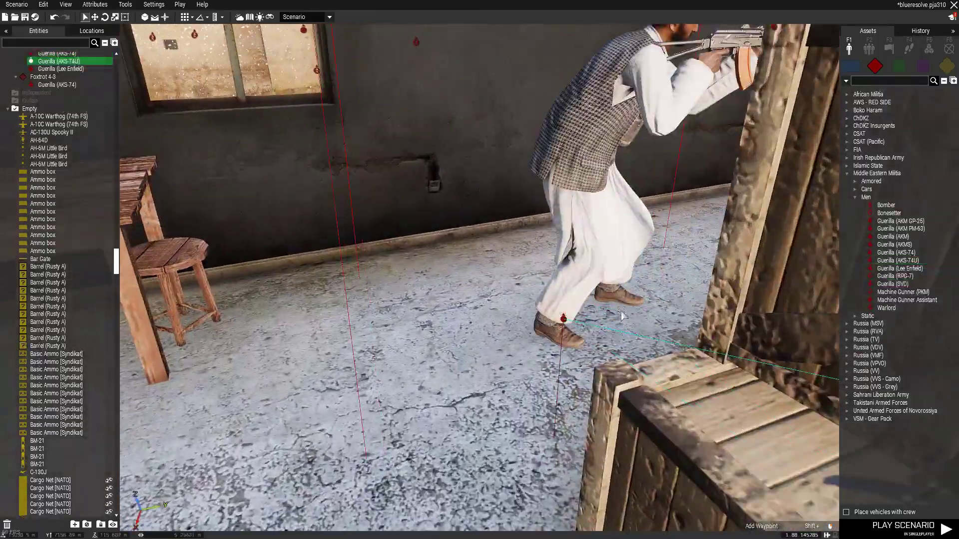
# Toggle the option for placing vehicles with crew, then place the militia's KORD (6T7) static gun on the office roof and rotate it.
pyautogui.scroll(-10, 789, 284)
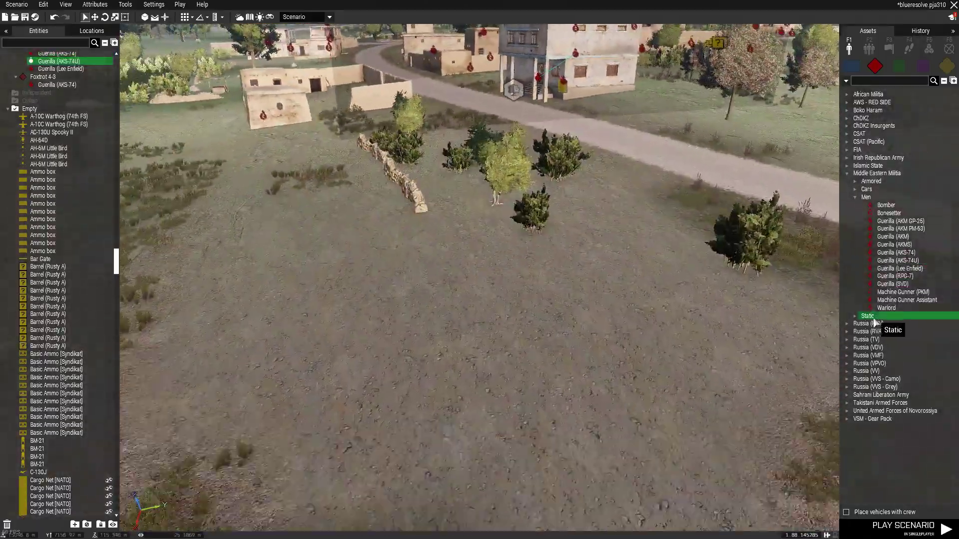
pyautogui.doubleClick(874, 318)
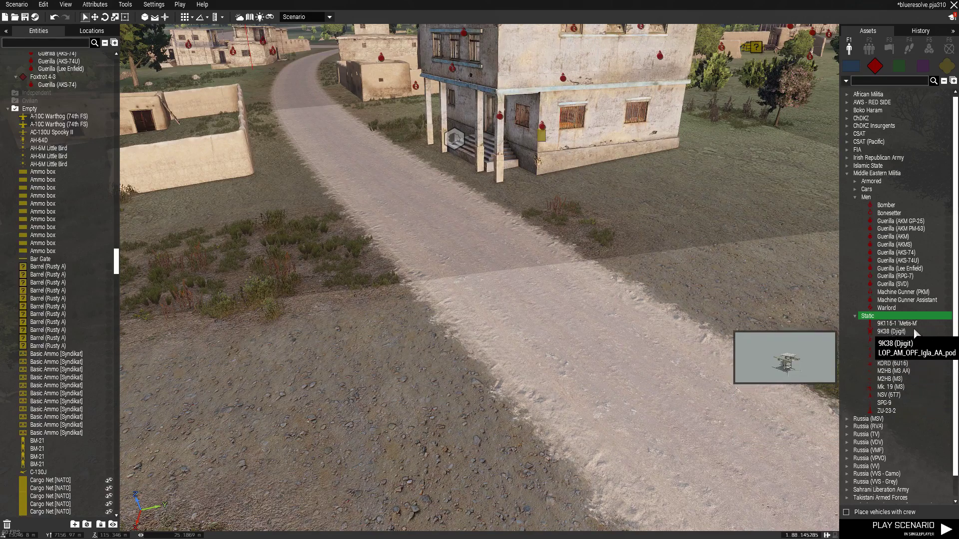
pyautogui.click(912, 357)
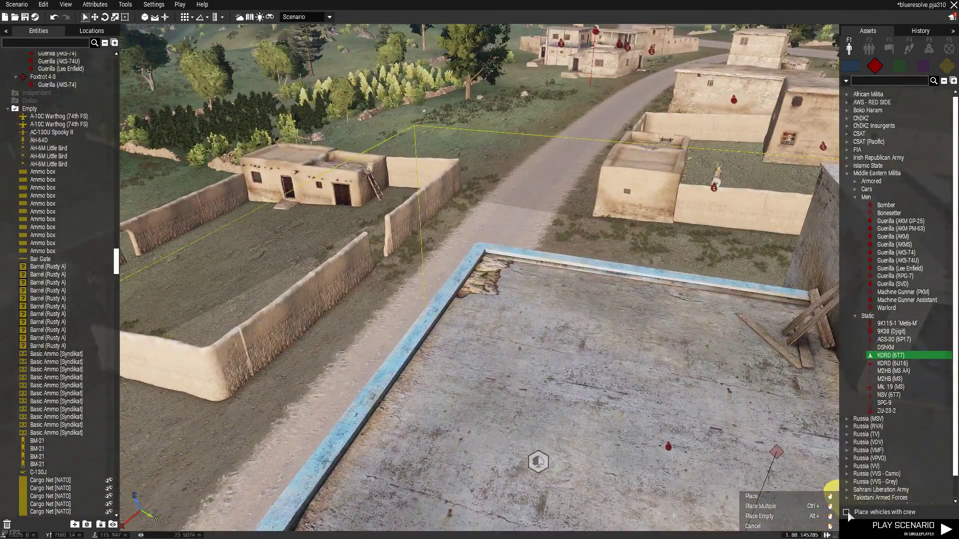
pyautogui.click(845, 512)
pyautogui.click(498, 259)
pyautogui.keyDown('shift'); pyautogui.moveTo(469, 74); pyautogui.dragTo(576, 178); pyautogui.keyUp('shift')
pyautogui.click(577, 178)
# Find the office furniture Desk among the empty props and place it inside the office in front of the carpets.
pyautogui.press('w')
pyautogui.moveTo(577, 178); pyautogui.dragTo(749, 200, button='right')
pyautogui.click(949, 67)
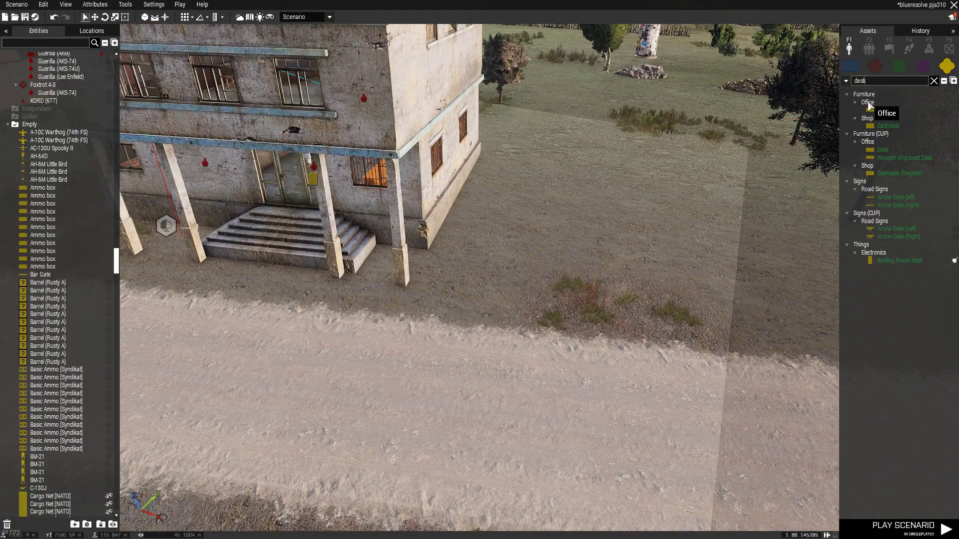
pyautogui.click(882, 110)
pyautogui.scroll(3, 330, 129)
pyautogui.scroll(10, 330, 129)
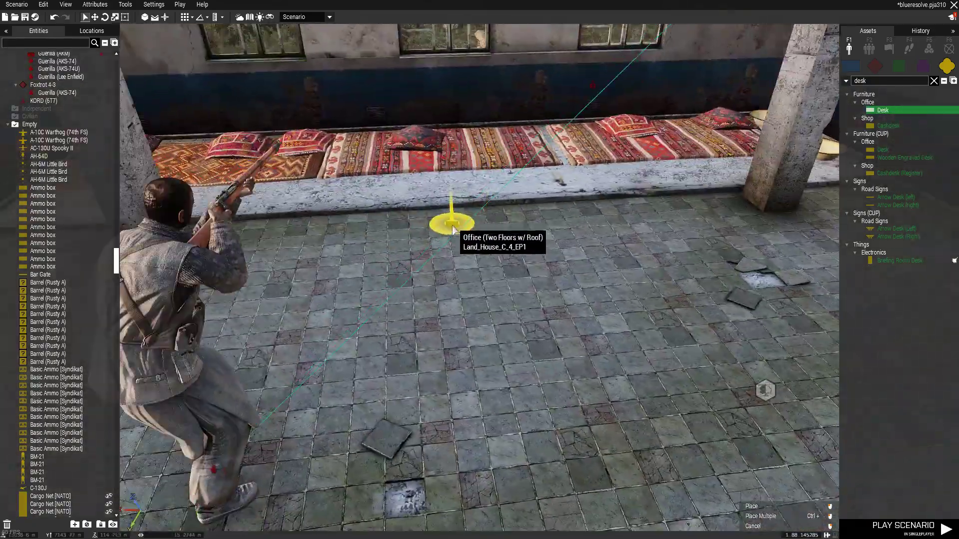
pyautogui.click(453, 230)
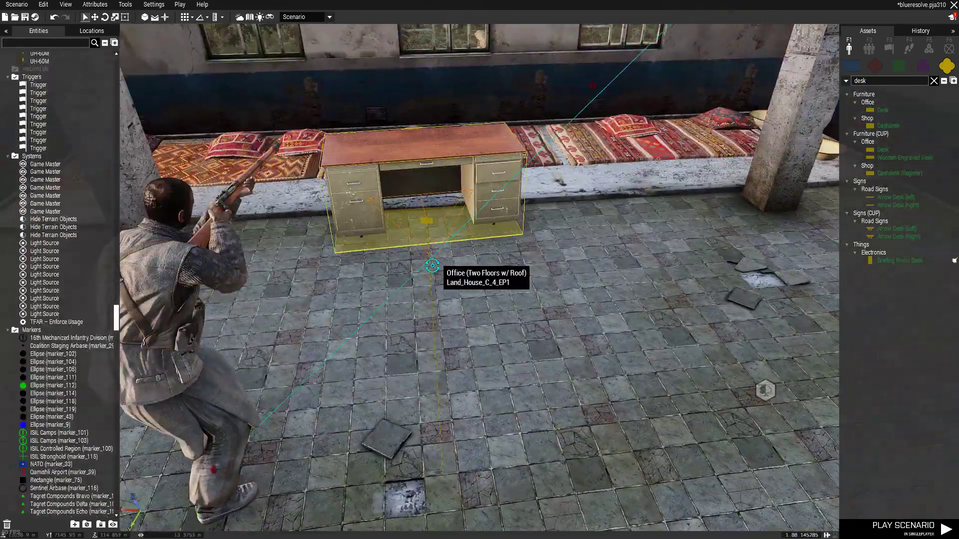
# Paste a second desk beside the first, undo the accidental move of the office, and turn the new desk at an angle.
pyautogui.hotkey('ctrl', 'v')
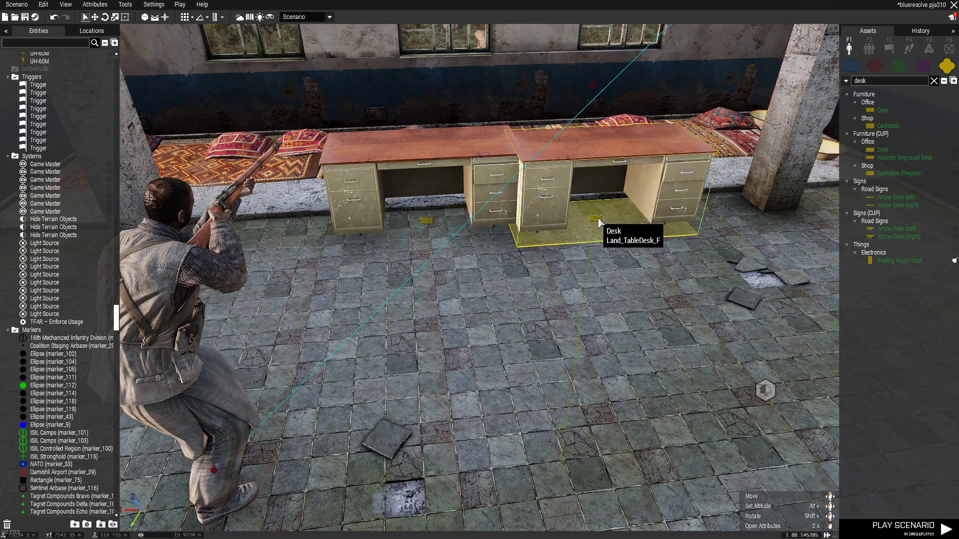
pyautogui.moveTo(585, 215); pyautogui.dragTo(614, 218)
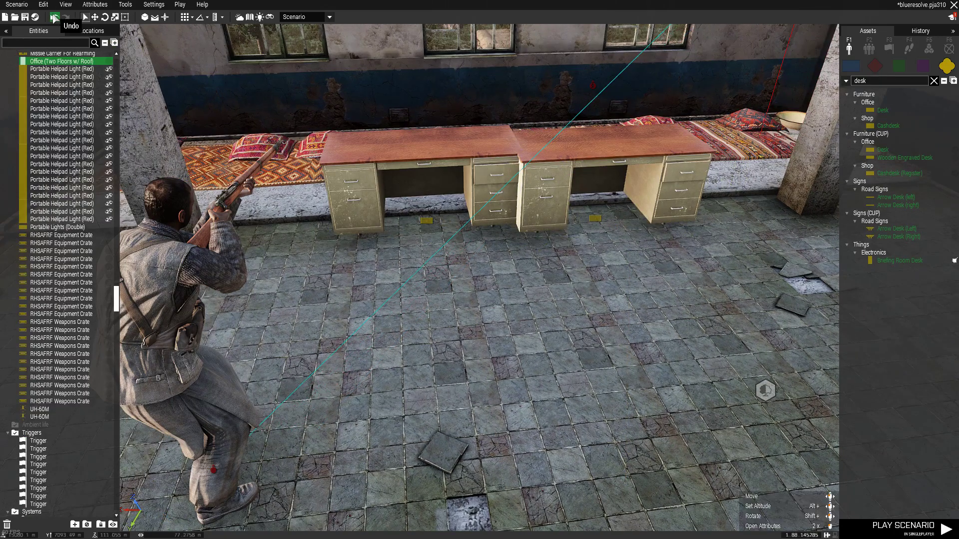
pyautogui.click(53, 19)
pyautogui.moveTo(593, 220); pyautogui.dragTo(609, 273)
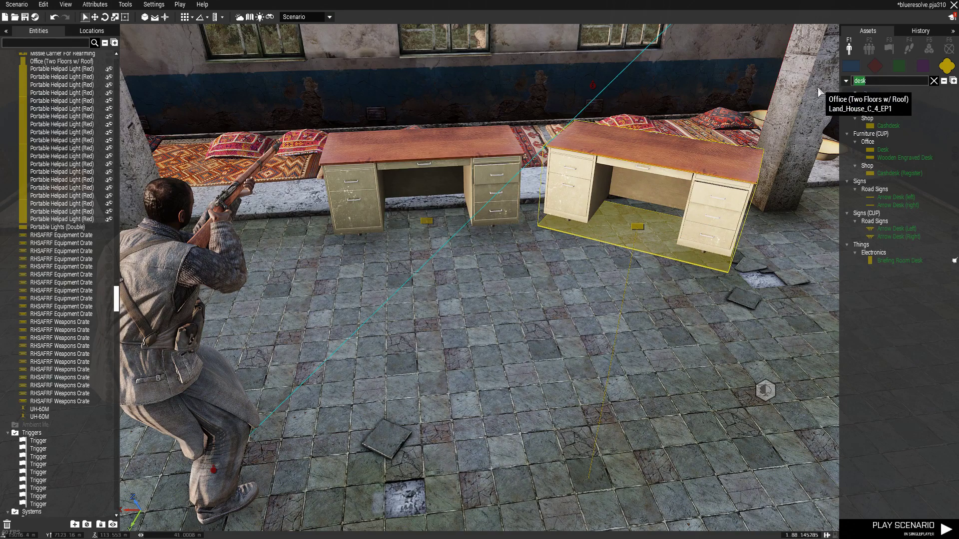
# Search the props for "intel" and place a Narcotics (x3) object on top of the angled desk.
pyautogui.write('inte;')
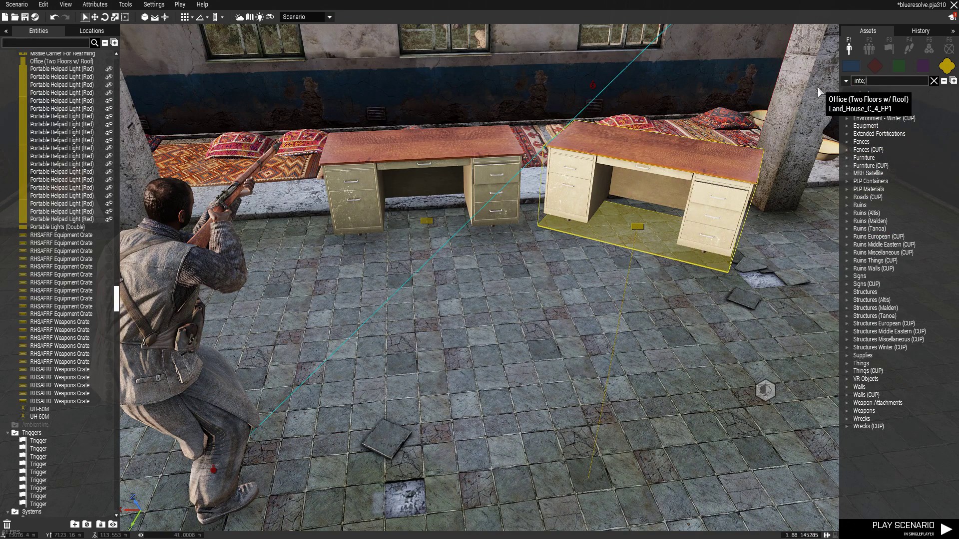
pyautogui.write('l')
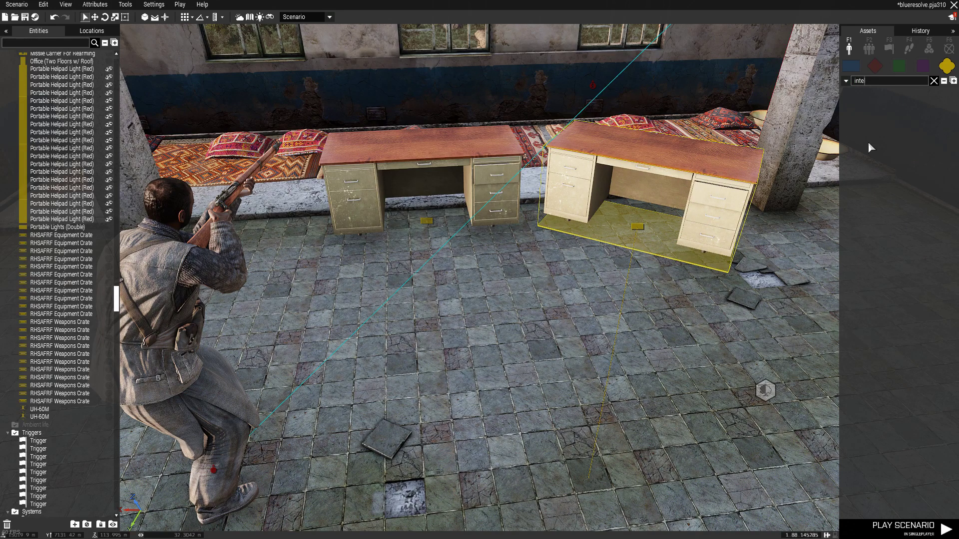
pyautogui.write('l')
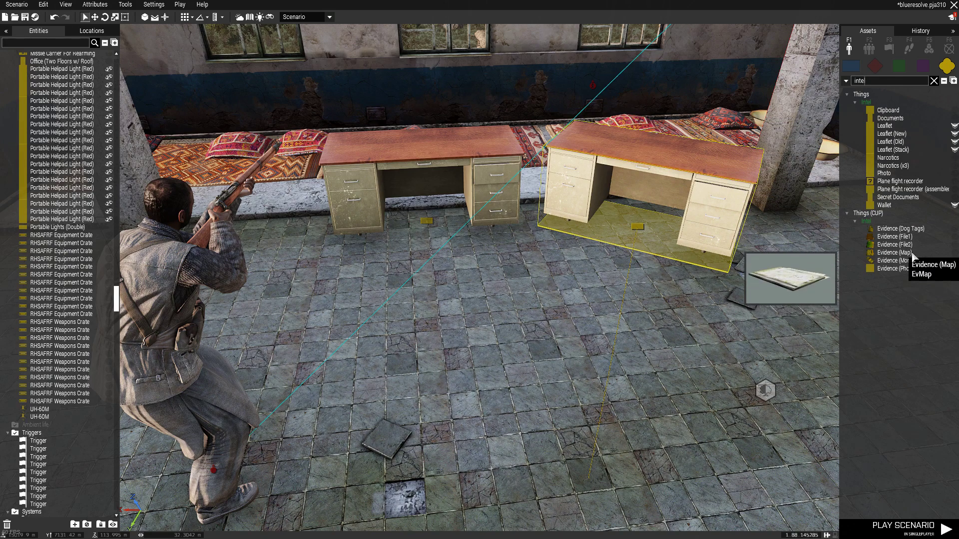
pyautogui.click(893, 165)
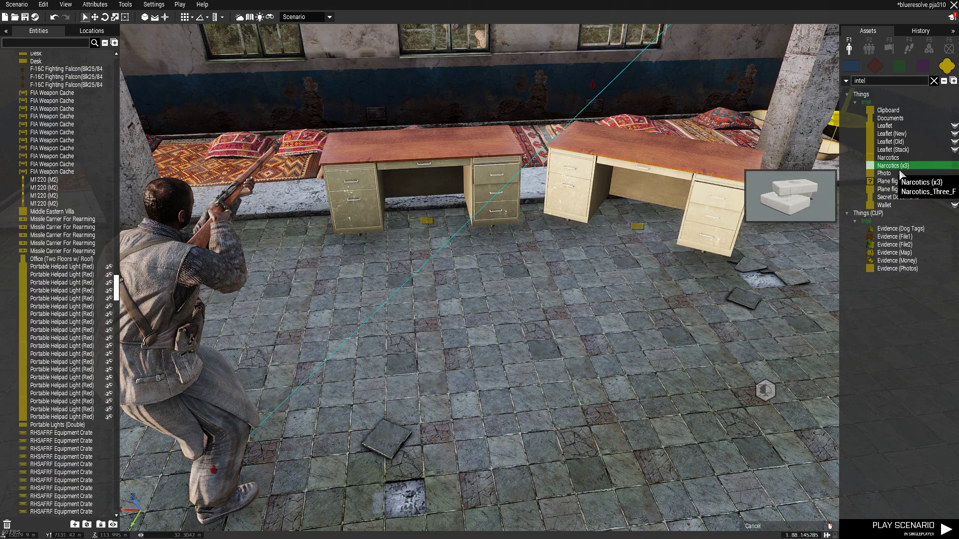
pyautogui.scroll(5, 661, 150)
pyautogui.click(607, 178)
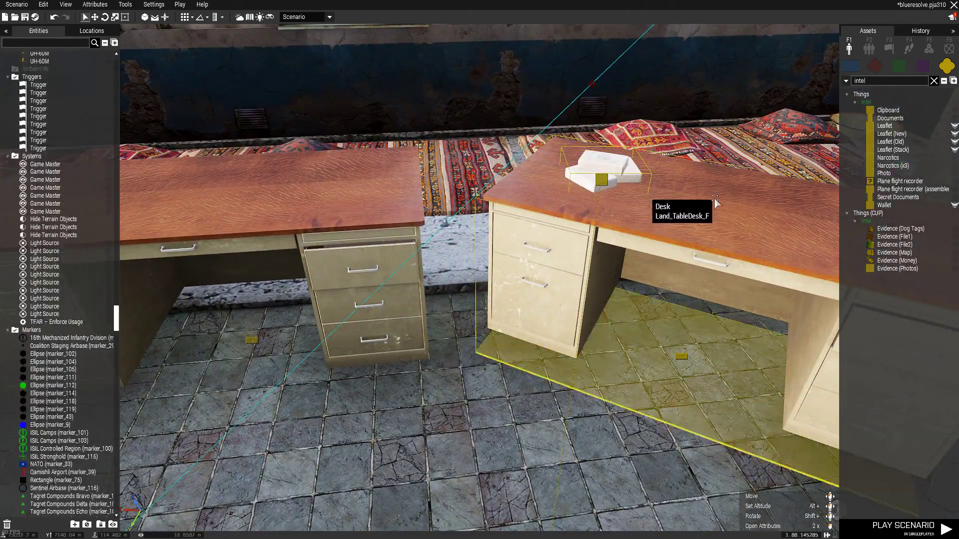
# Place two more Narcotics (x3) objects on the angled desk, then rotate and reposition the middle one.
pyautogui.click(922, 168)
pyautogui.click(690, 201)
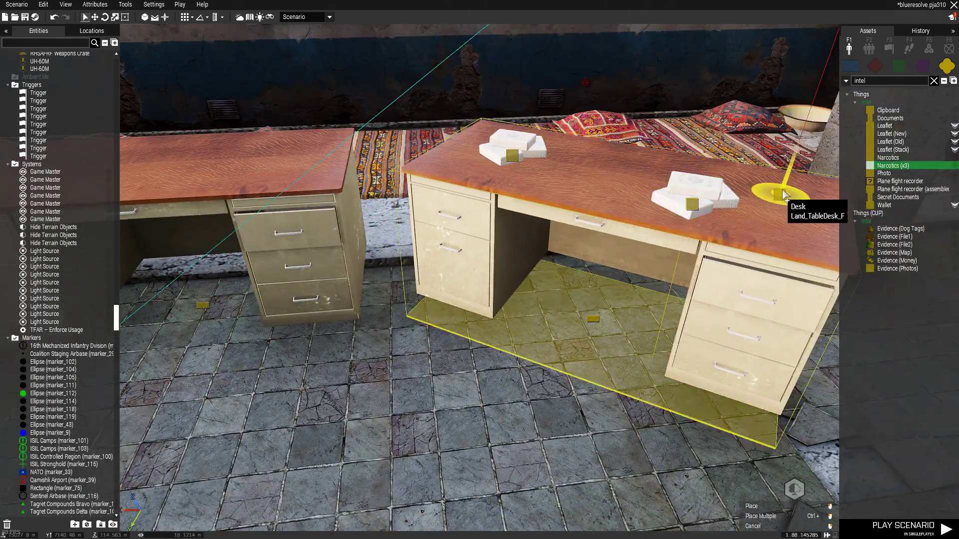
pyautogui.rightClick(772, 246)
pyautogui.keyDown('shift'); pyautogui.moveTo(692, 204); pyautogui.dragTo(613, 201); pyautogui.keyUp('shift')
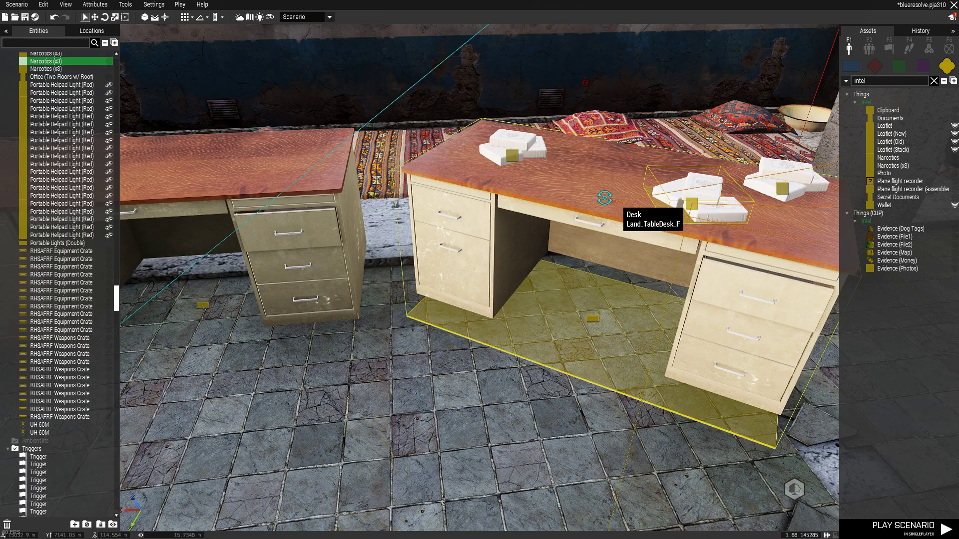
pyautogui.moveTo(694, 204); pyautogui.dragTo(678, 182)
# Place a Narcotics (x3) object on the straight desk and a pile of three on the floor in front of it.
pyautogui.press('a')
pyautogui.press('w')
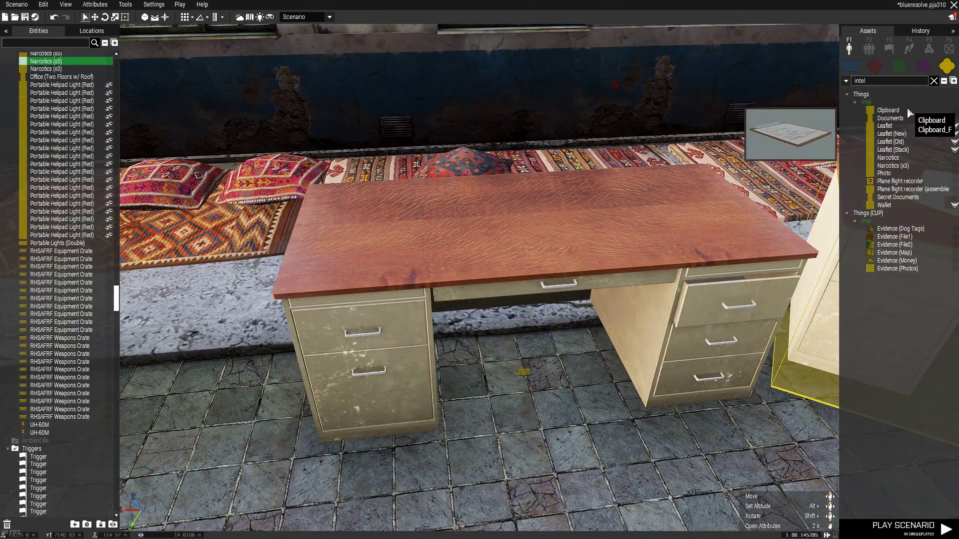
pyautogui.click(904, 167)
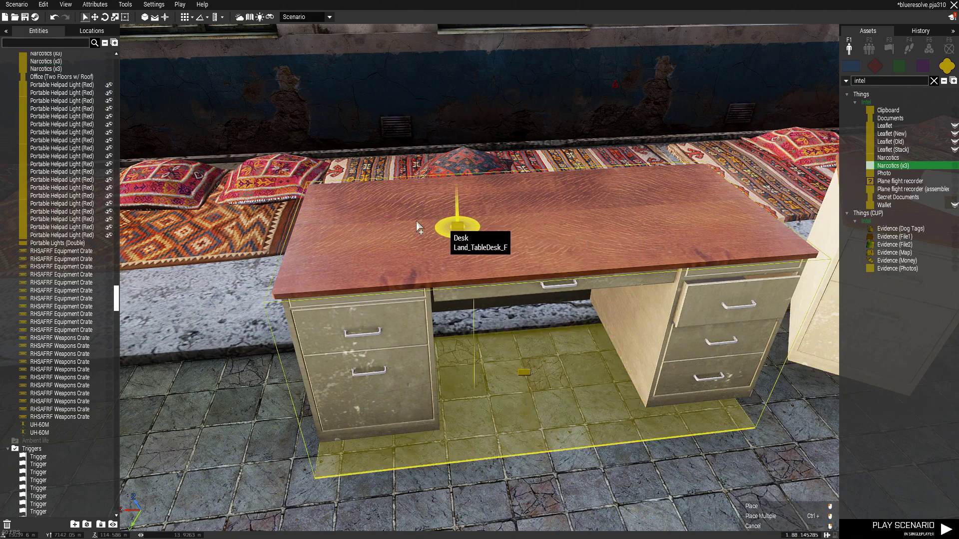
pyautogui.keyDown('ctrl'); pyautogui.click(334, 213); pyautogui.keyUp('ctrl')
pyautogui.press('s')
pyautogui.keyDown('ctrl'); pyautogui.click(303, 418); pyautogui.keyUp('ctrl')
pyautogui.hotkey('ctrl', 'd')
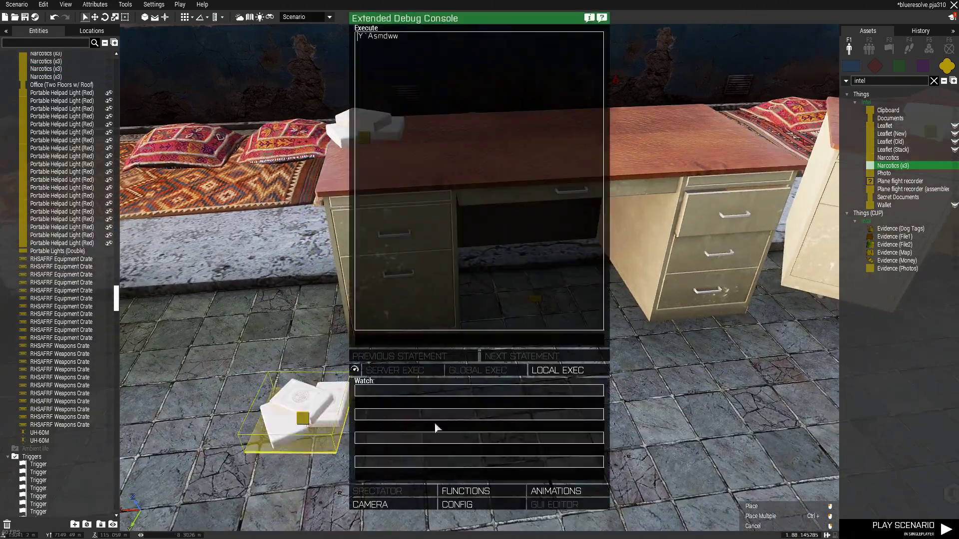
pyautogui.press('Escape')
pyautogui.press('s')
pyautogui.keyDown('ctrl'); pyautogui.click(399, 369); pyautogui.keyUp('ctrl')
pyautogui.keyDown('ctrl'); pyautogui.click(363, 405); pyautogui.keyUp('ctrl')
pyautogui.keyDown('ctrl'); pyautogui.click(338, 371); pyautogui.keyUp('ctrl')
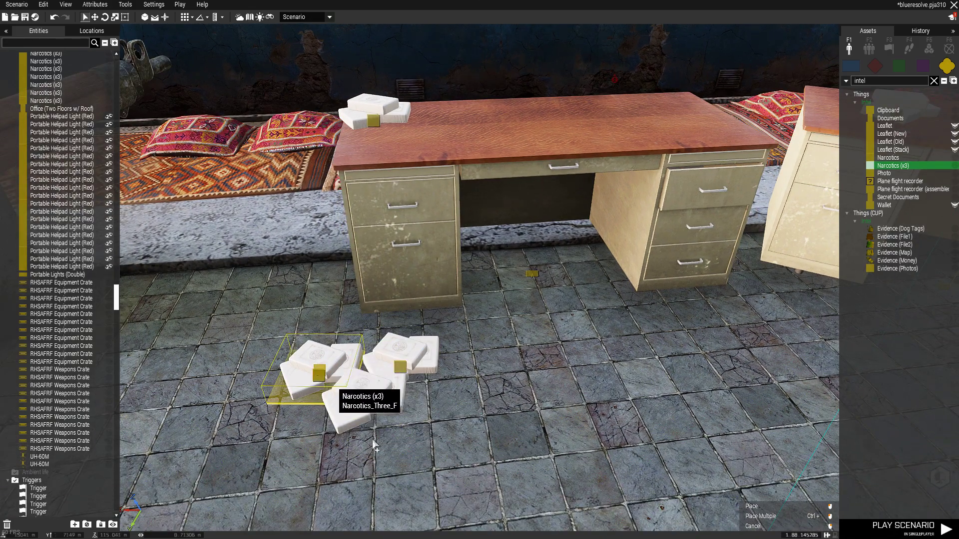
# Place three more Narcotics (x3) objects on the floor beside the angled desk and finish placing them.
pyautogui.press('s')
pyautogui.press('d')
pyautogui.keyDown('ctrl'); pyautogui.click(576, 287); pyautogui.keyUp('ctrl')
pyautogui.keyDown('ctrl'); pyautogui.click(595, 310); pyautogui.keyUp('ctrl')
pyautogui.keyDown('ctrl'); pyautogui.click(623, 274); pyautogui.keyUp('ctrl')
pyautogui.press('s')
pyautogui.press('a')
pyautogui.press('w')
pyautogui.press('d')
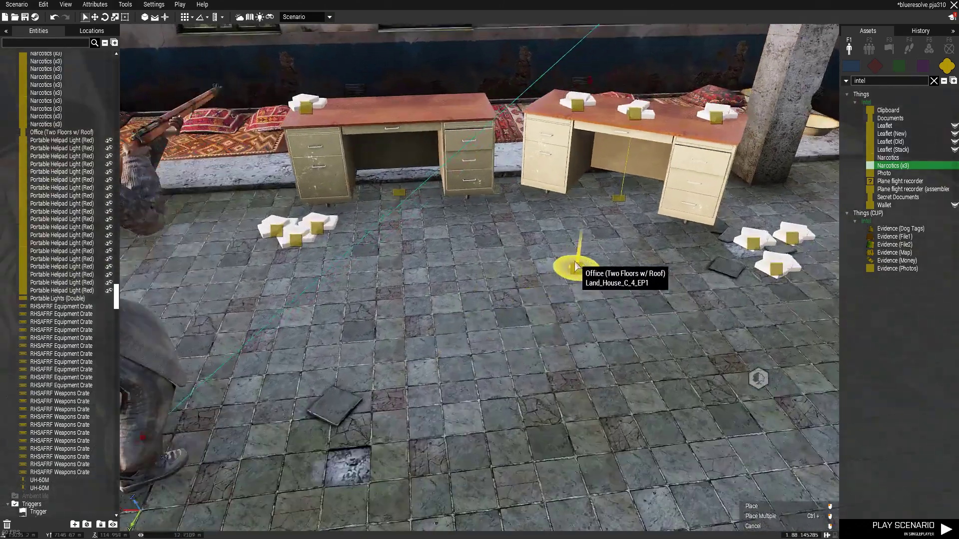
pyautogui.rightClick(574, 267)
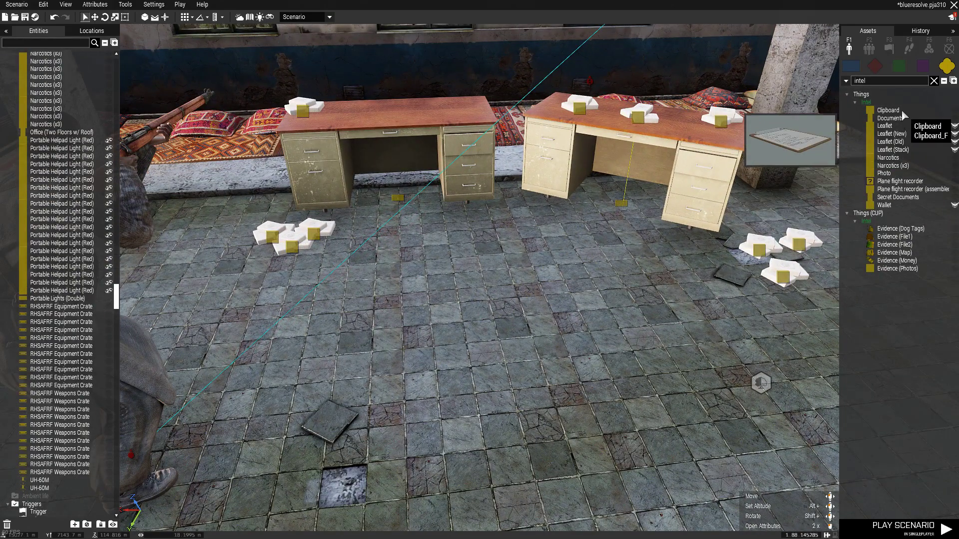
# Place Evidence (Money) on the straight desk and three on the floor by the angled desk, and undo the accidental move of the office.
pyautogui.click(908, 264)
pyautogui.press('w')
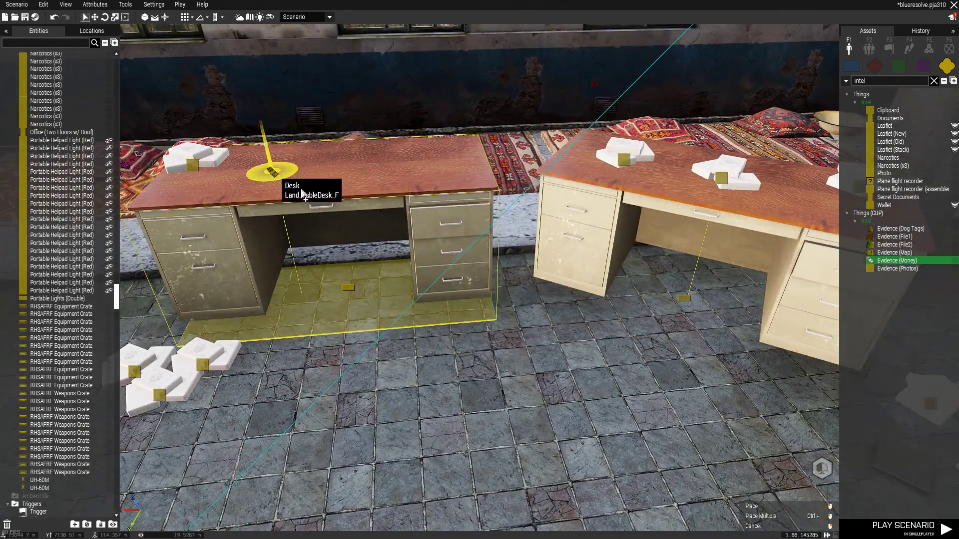
pyautogui.click(465, 178)
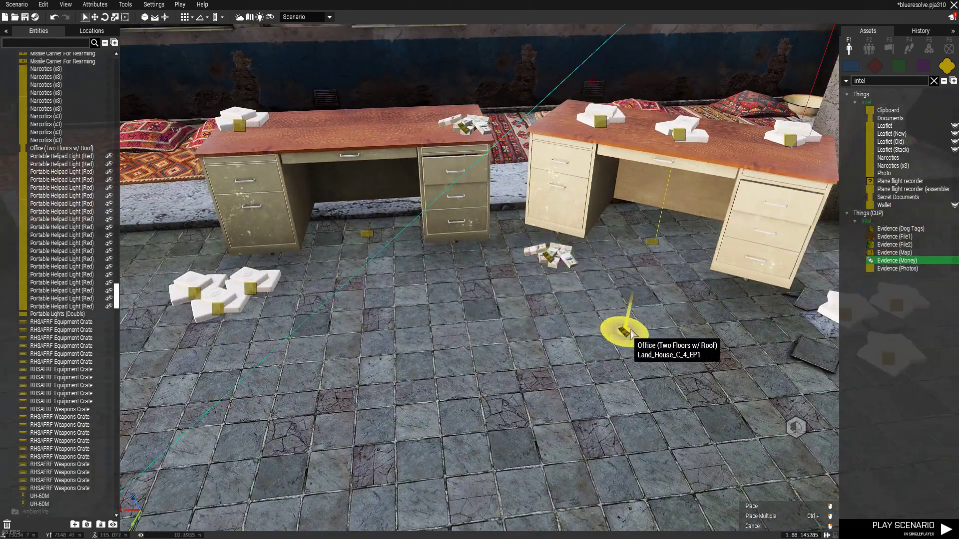
pyautogui.scroll(-2, 639, 275)
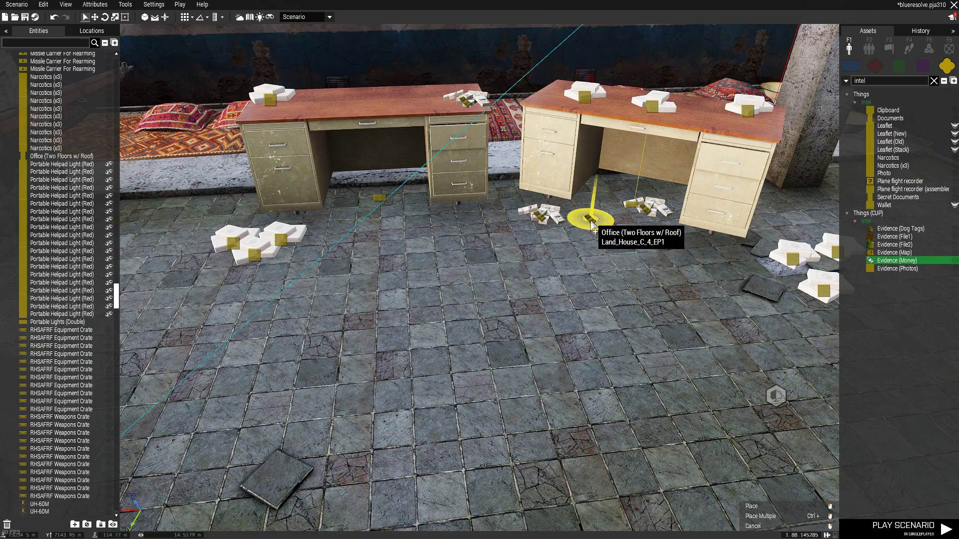
pyautogui.click(554, 239)
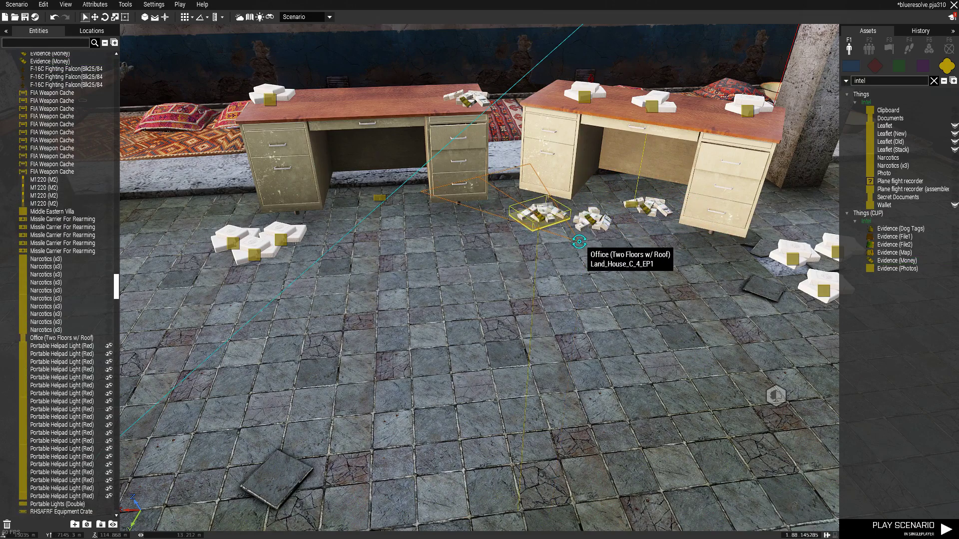
pyautogui.click(637, 204)
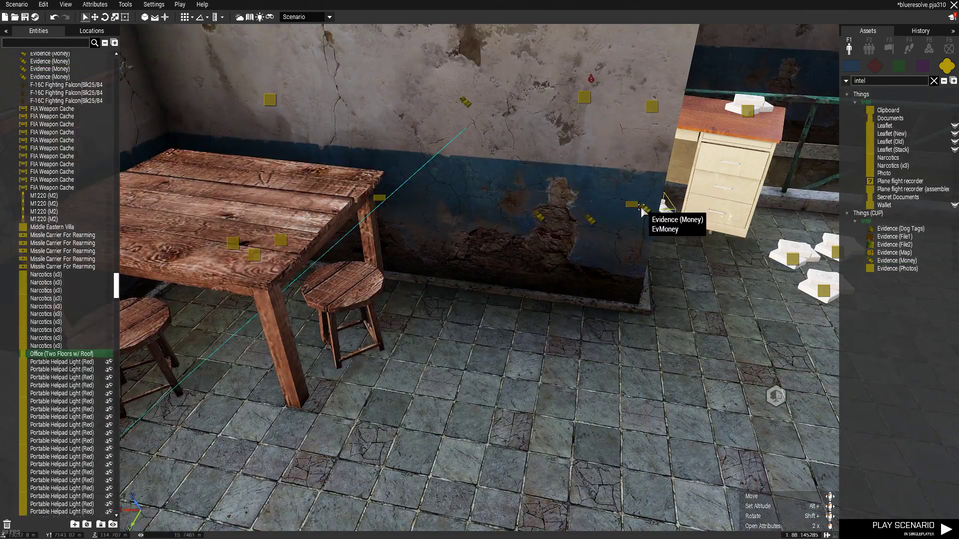
pyautogui.click(54, 18)
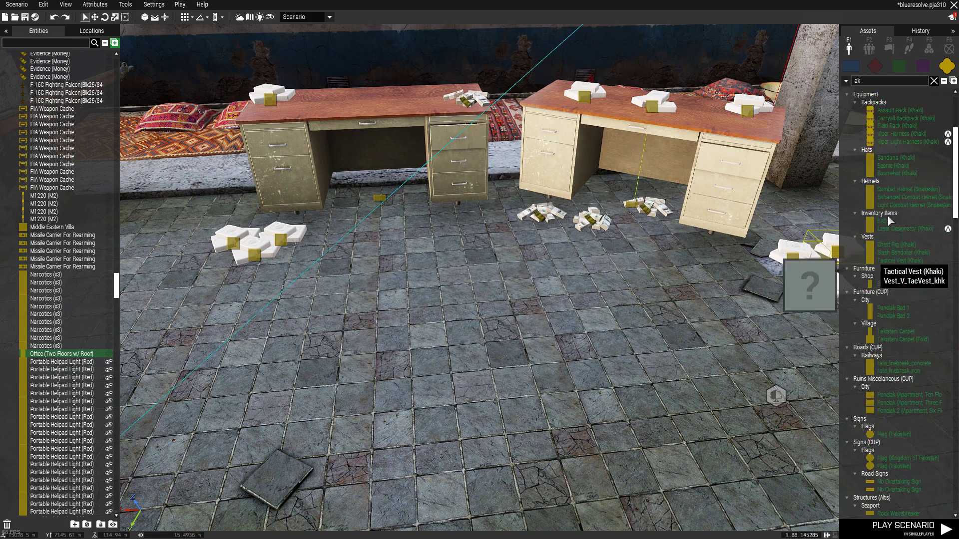
# Find the AK-74N among the "ak" props, place one by the shelves and one near the wooden table, and adjust the rifle by the shelves.
pyautogui.moveTo(955, 182); pyautogui.dragTo(938, 318)
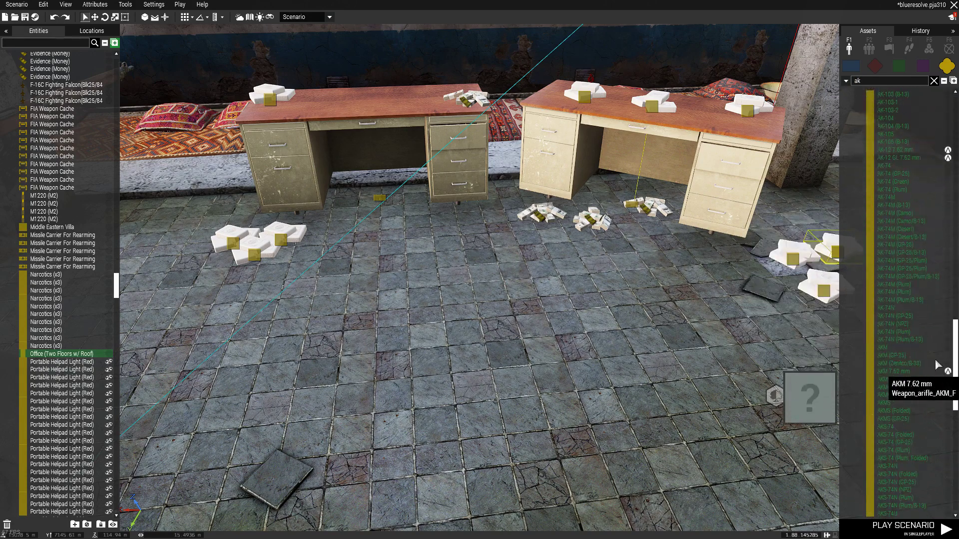
pyautogui.click(909, 309)
pyautogui.press('s')
pyautogui.press('a')
pyautogui.press('w')
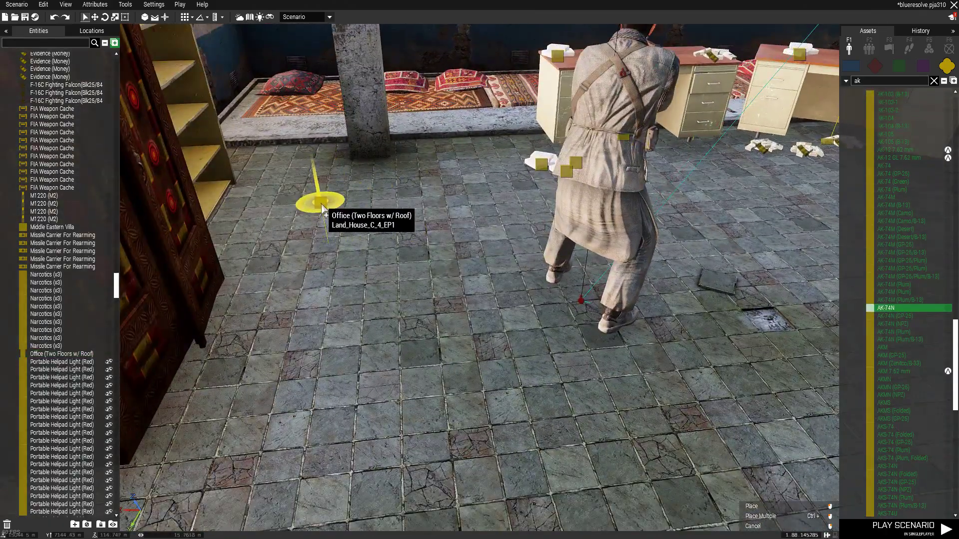
pyautogui.moveTo(485, 172); pyautogui.dragTo(581, 152, button='right')
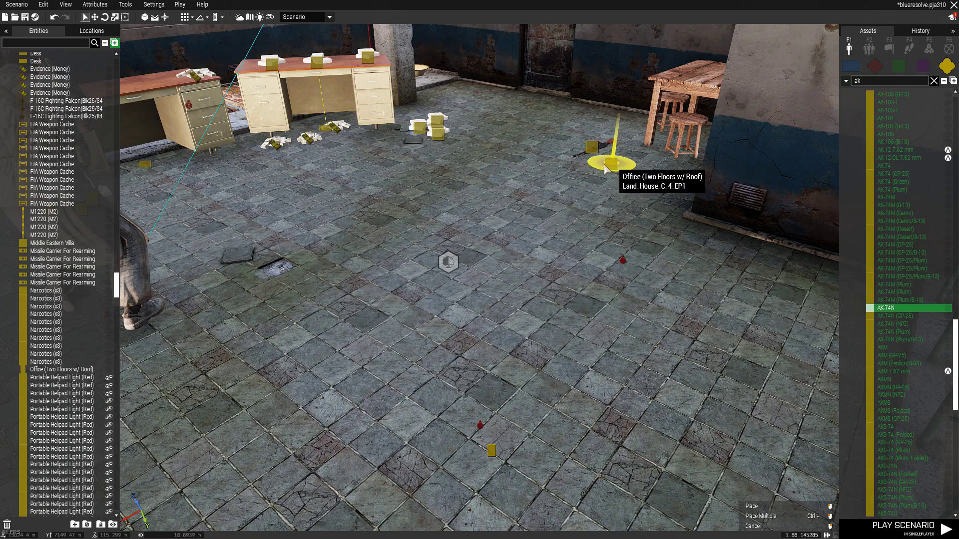
pyautogui.moveTo(570, 202); pyautogui.dragTo(410, 189, button='right')
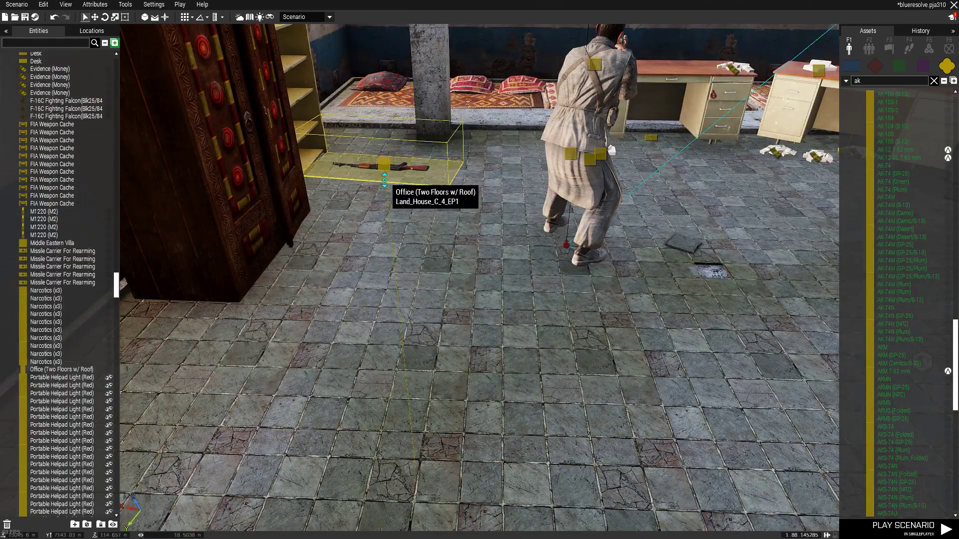
pyautogui.click(382, 200)
pyautogui.keyDown('shift'); pyautogui.moveTo(213, 188); pyautogui.dragTo(219, 195); pyautogui.keyUp('shift')
# Review the furnished office from inside and outside, and locate the Middle Eastern Villa on the map.
pyautogui.moveTo(542, 311); pyautogui.dragTo(699, 263, button='right')
pyautogui.moveTo(711, 198); pyautogui.dragTo(509, 235, button='right')
pyautogui.press('w')
pyautogui.press('w')
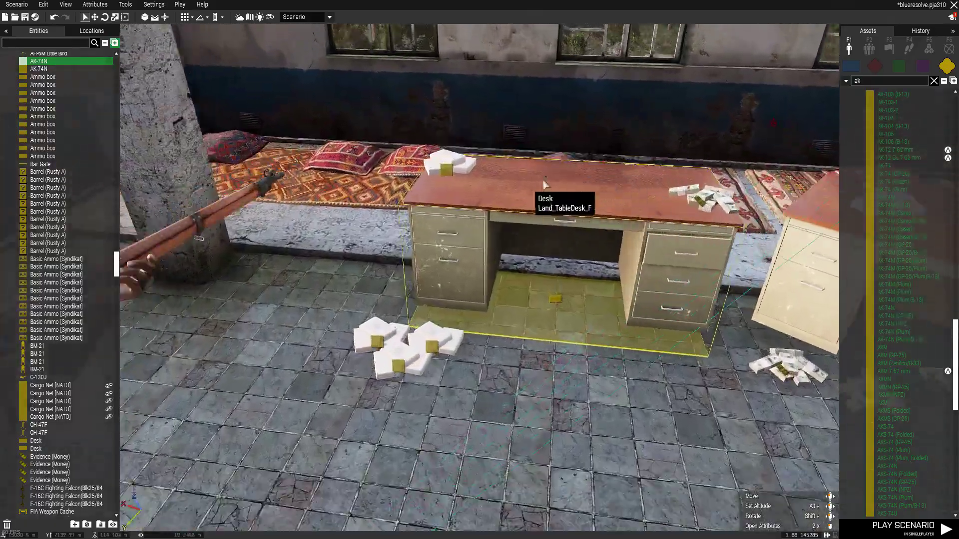
pyautogui.scroll(-10, 556, 301)
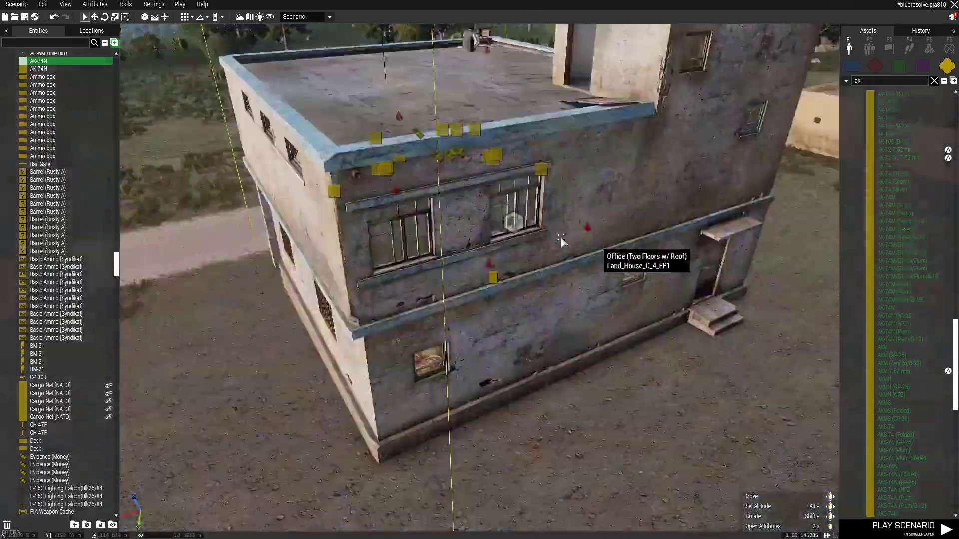
pyautogui.press('w')
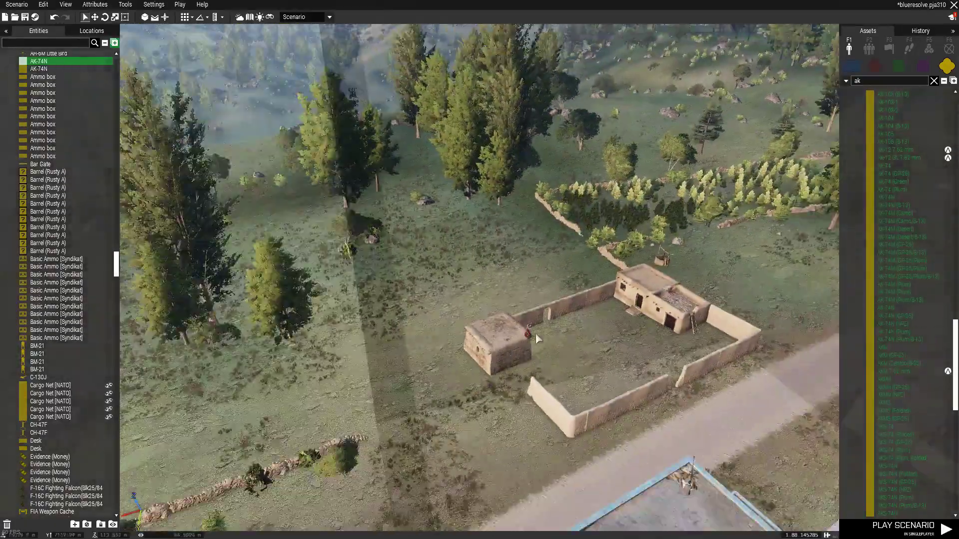
pyautogui.press('m')
pyautogui.moveTo(719, 260); pyautogui.dragTo(623, 252, button='right')
pyautogui.scroll(8, 622, 252)
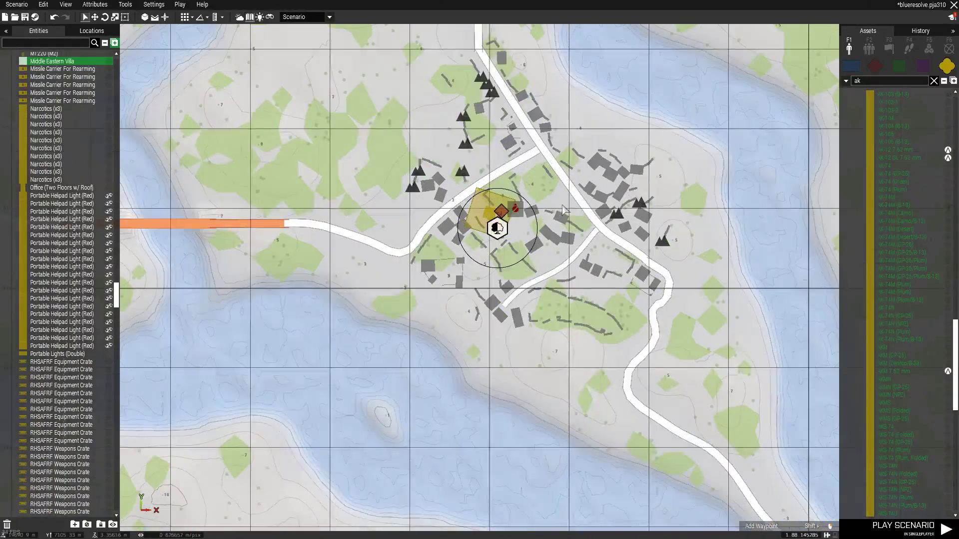
pyautogui.scroll(-3, 502, 276)
pyautogui.press('m')
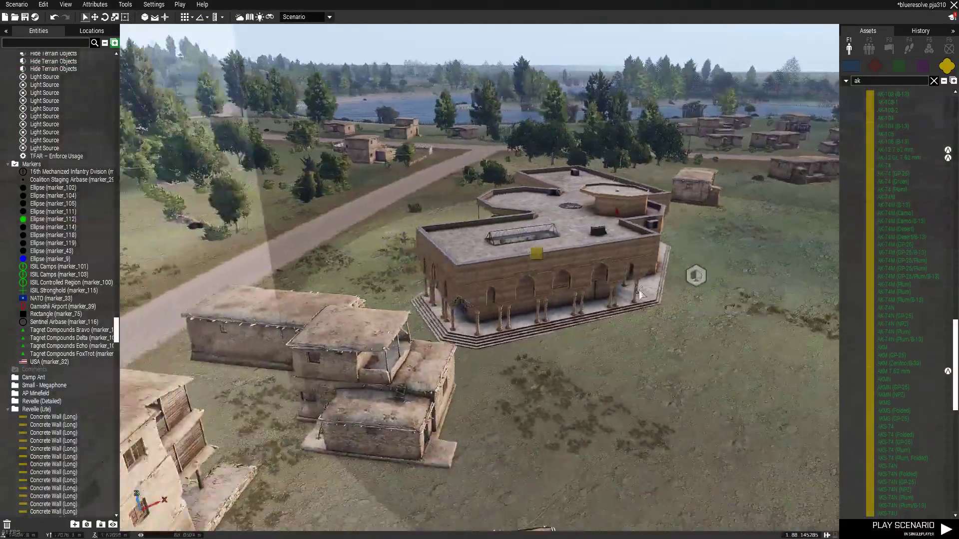
# Apply a transform to the Middle Eastern Villa and slightly adjust its altitude above the ground.
pyautogui.press('w')
pyautogui.moveTo(631, 337); pyautogui.dragTo(616, 262, button='right')
pyautogui.press('a')
pyautogui.press('a')
pyautogui.press('d')
pyautogui.press('w')
pyautogui.press('w')
pyautogui.press('s')
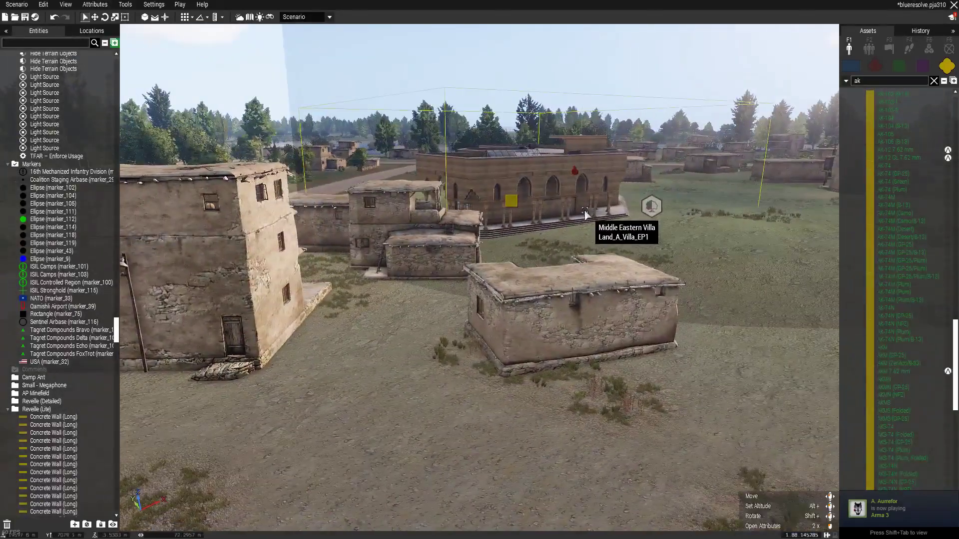
pyautogui.rightClick(553, 198)
pyautogui.moveTo(608, 276)
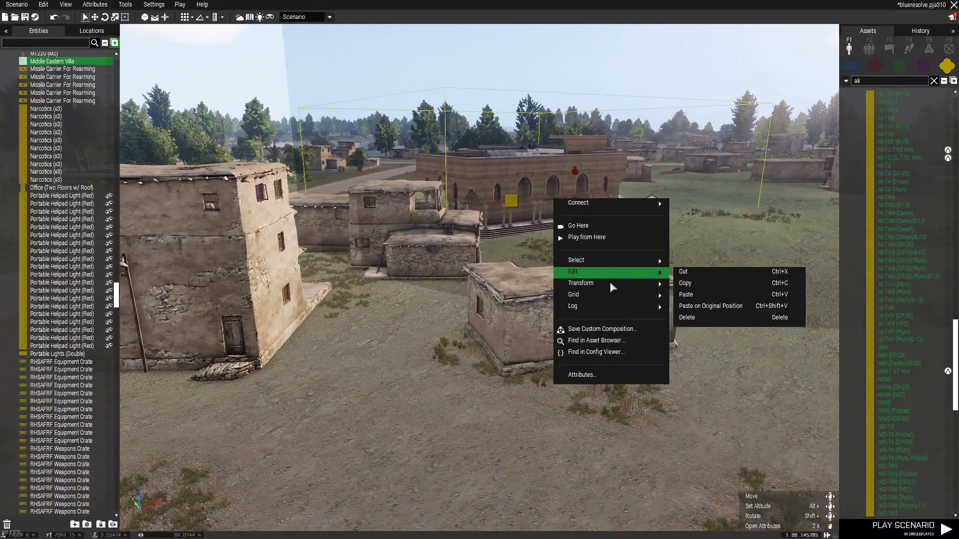
pyautogui.click(703, 307)
pyautogui.press('w')
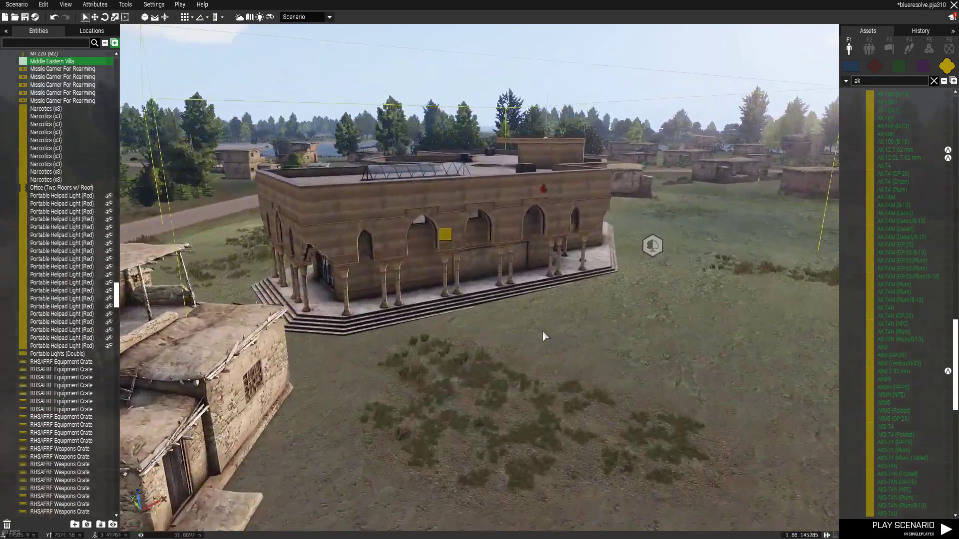
pyautogui.keyDown('alt'); pyautogui.moveTo(451, 262); pyautogui.dragTo(454, 249); pyautogui.keyUp('alt')
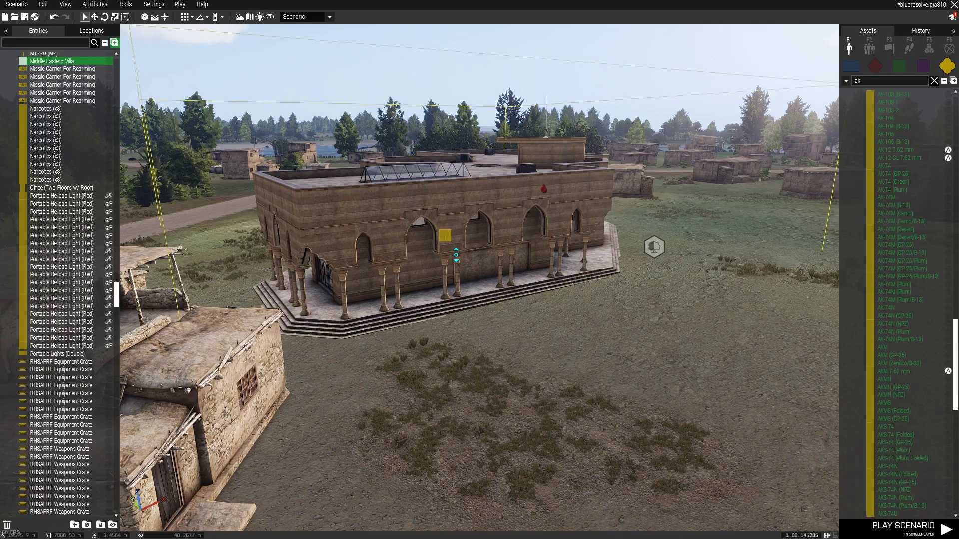
pyautogui.click(546, 378)
# Examine the villa from all sides to check how its steps and columns sit on the terrain.
pyautogui.press('w')
pyautogui.press('d')
pyautogui.moveTo(660, 389); pyautogui.dragTo(389, 398, button='right')
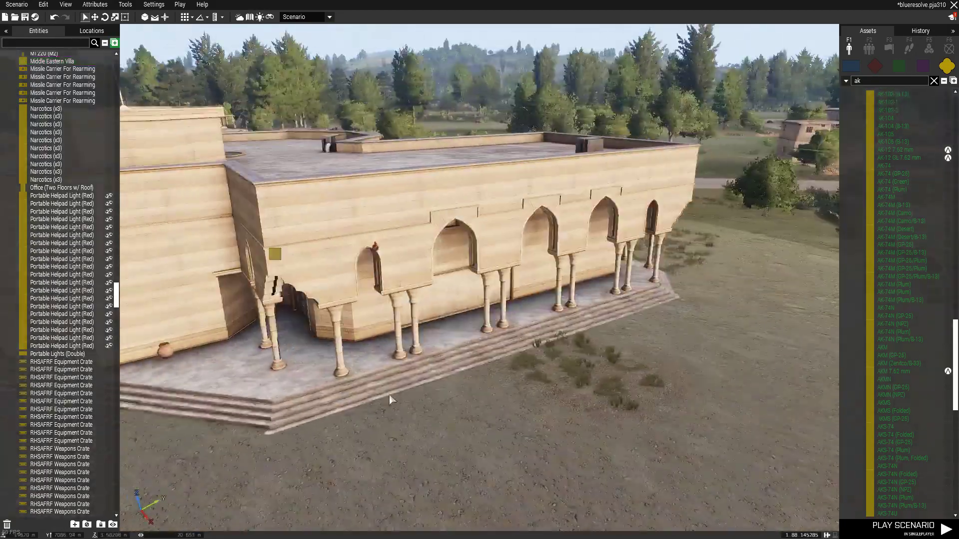
pyautogui.moveTo(670, 380); pyautogui.dragTo(260, 360, button='right')
pyautogui.moveTo(669, 342); pyautogui.dragTo(508, 261, button='right')
pyautogui.press('s')
pyautogui.scroll(-5, 580, 315)
pyautogui.scroll(3, 579, 314)
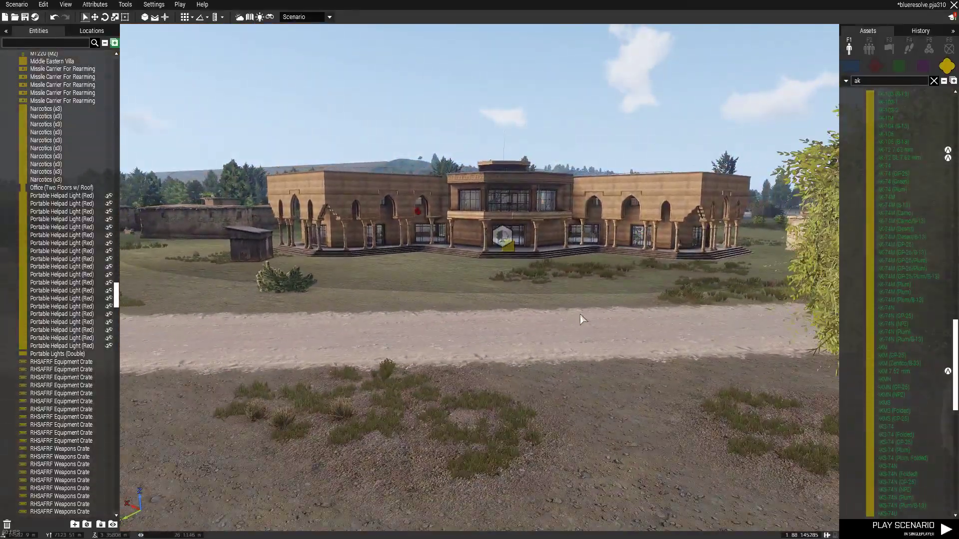
pyautogui.scroll(10, 579, 319)
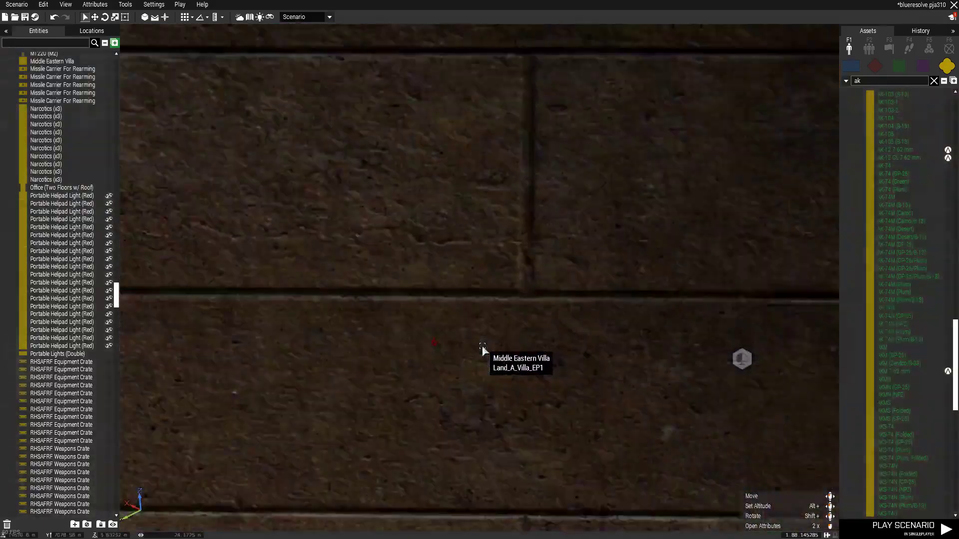
# Reposition the Warlord unit inside the villa's room.
pyautogui.moveTo(482, 345); pyautogui.dragTo(579, 381, button='right')
pyautogui.scroll(2, 577, 392)
pyautogui.click(478, 378)
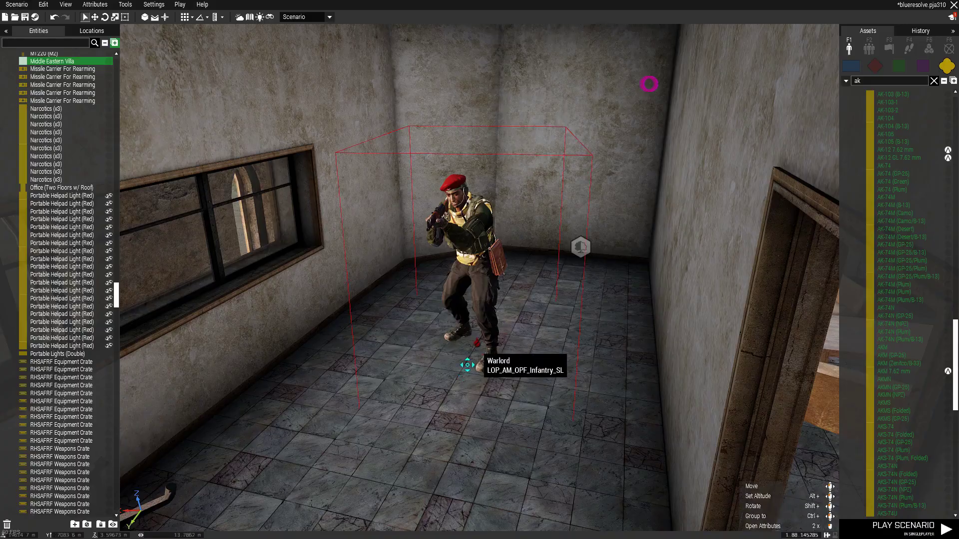
pyautogui.moveTo(467, 364)
pyautogui.mouseDown()
pyautogui.moveTo(447, 381)
pyautogui.moveTo(456, 390)
pyautogui.moveTo(406, 403)
pyautogui.moveTo(433, 417)
pyautogui.moveTo(657, 359)
pyautogui.moveTo(628, 340)
pyautogui.moveTo(618, 358)
pyautogui.moveTo(606, 354)
pyautogui.moveTo(605, 330)
pyautogui.moveTo(644, 357)
pyautogui.moveTo(607, 356)
pyautogui.moveTo(616, 367)
pyautogui.moveTo(492, 361)
pyautogui.moveTo(619, 289)
pyautogui.mouseUp()
pyautogui.moveTo(267, 339)
pyautogui.mouseDown()
pyautogui.moveTo(686, 281)
pyautogui.moveTo(475, 343)
pyautogui.moveTo(524, 391)
pyautogui.moveTo(521, 355)
pyautogui.moveTo(563, 349)
pyautogui.mouseUp()
# View the villa from above and survey all marked enemy areas on the scenario map.
pyautogui.scroll(-10, 547, 369)
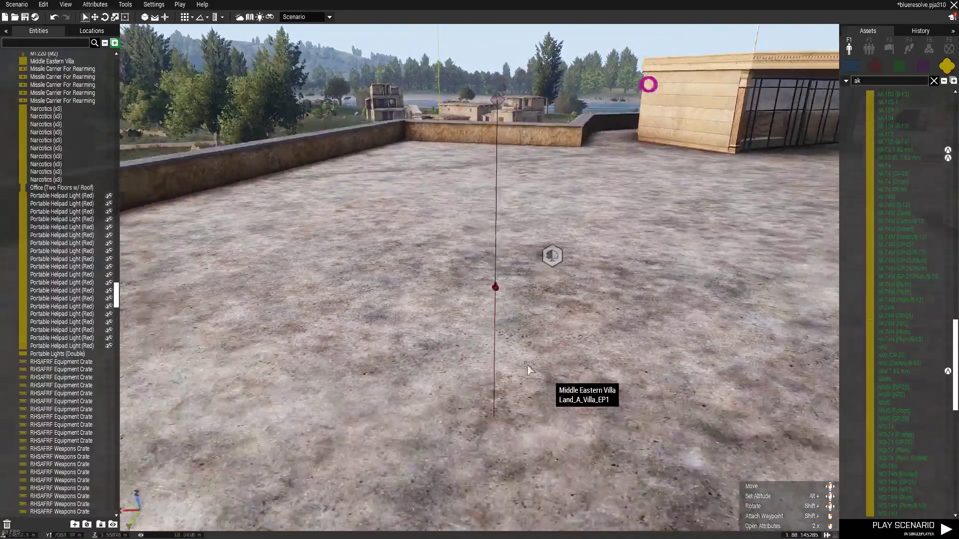
pyautogui.scroll(-5, 544, 390)
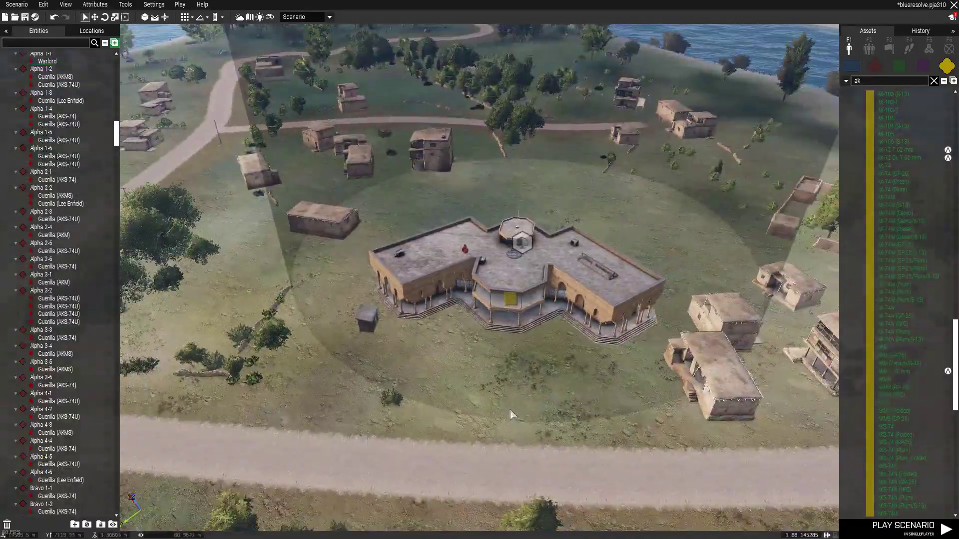
pyautogui.press('m')
pyautogui.scroll(-10, 554, 374)
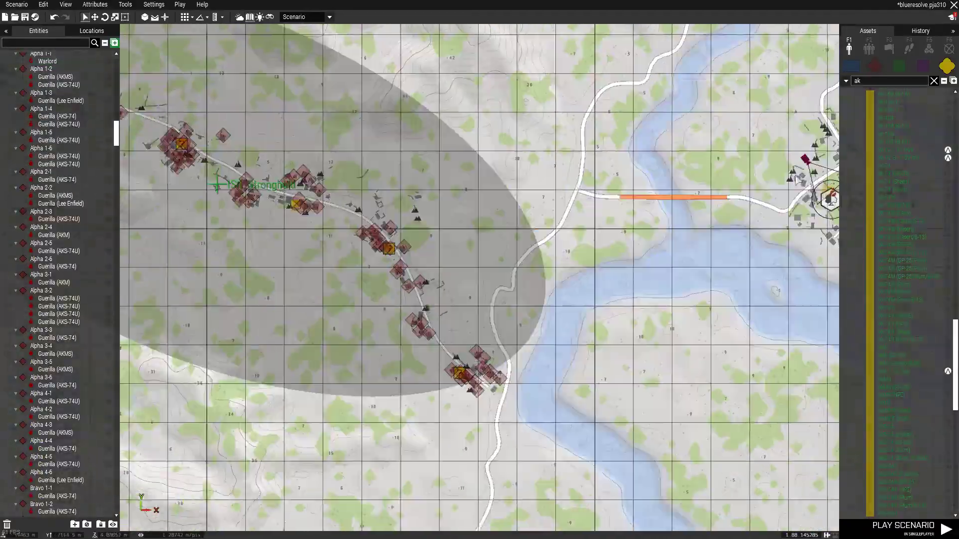
pyautogui.scroll(2, 414, 175)
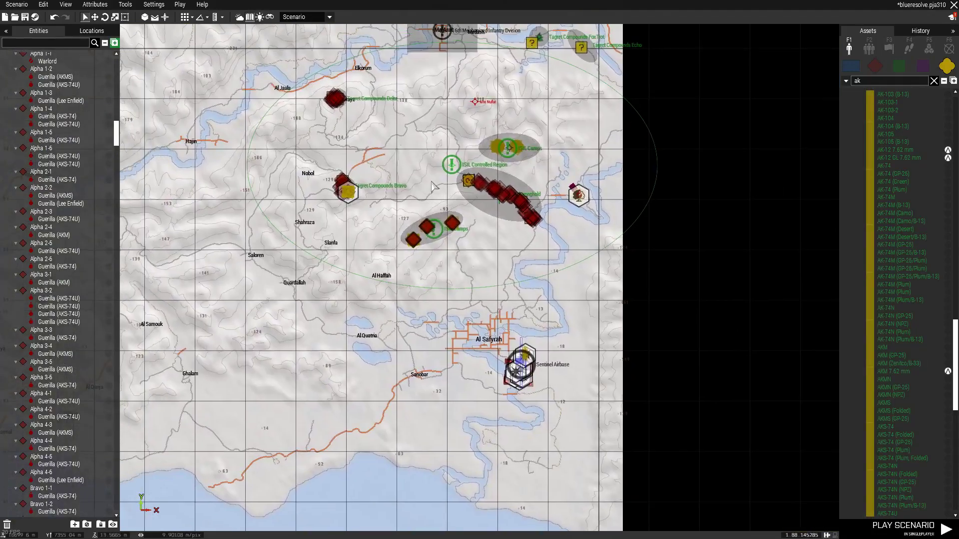
# Choose the BTR-60PB from the Islamic State armored vehicles of the OPFOR side for placement.
pyautogui.scroll(3, 425, 151)
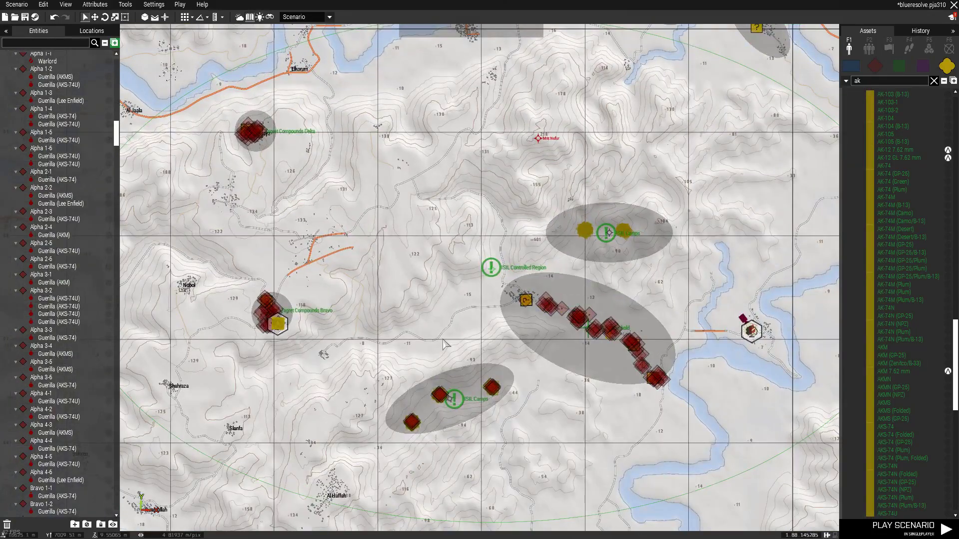
pyautogui.scroll(1, 553, 334)
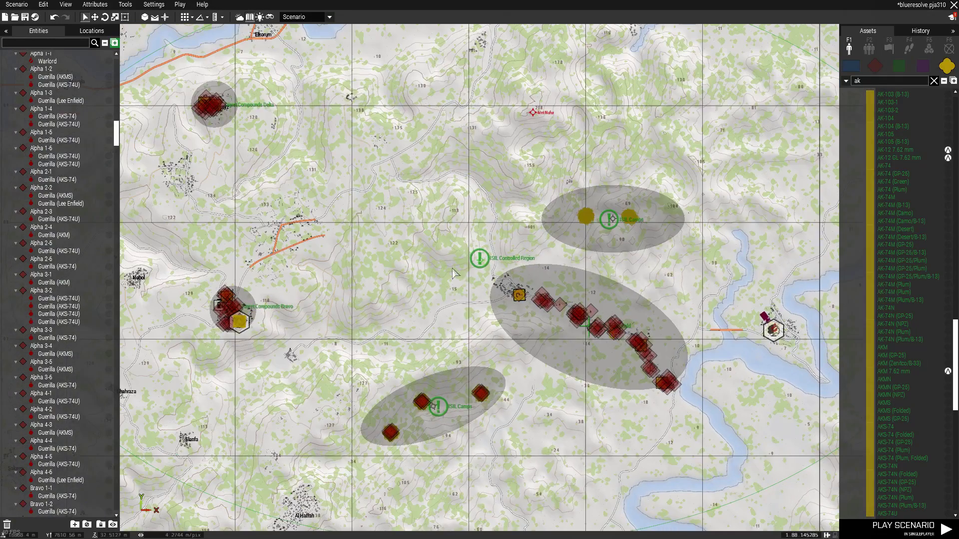
pyautogui.scroll(-3, 432, 273)
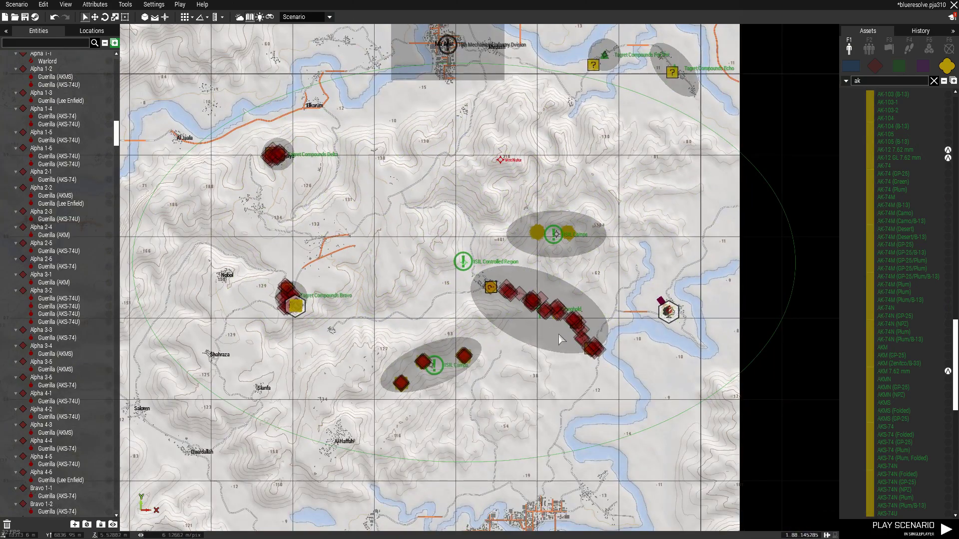
pyautogui.press('m')
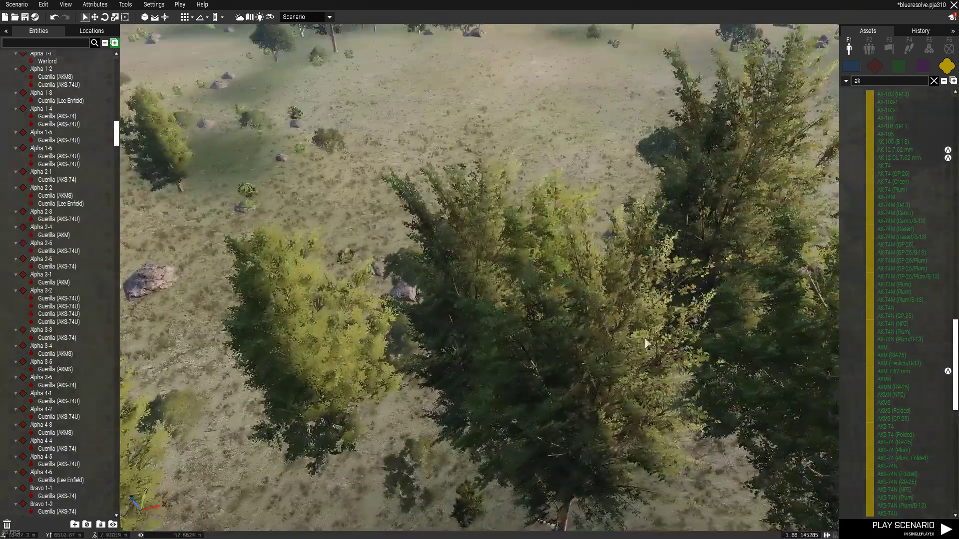
pyautogui.click(875, 67)
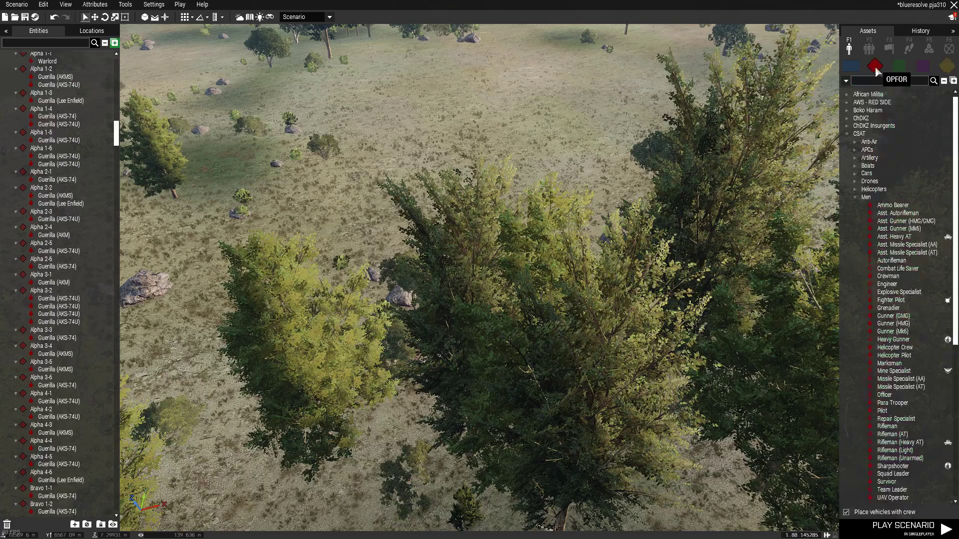
pyautogui.doubleClick(891, 134)
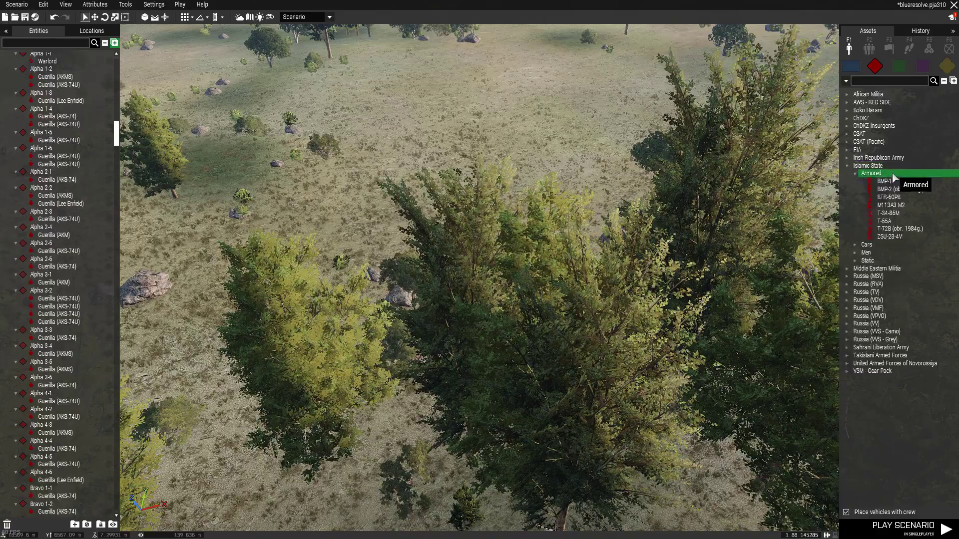
pyautogui.click(889, 197)
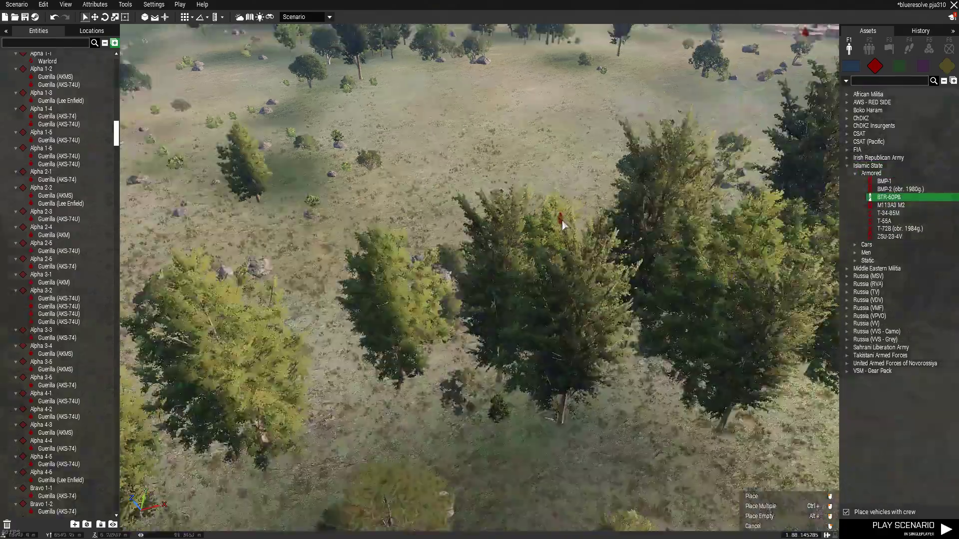
# Place a crewed BTR-60PB in the enemy-held village.
pyautogui.press('d')
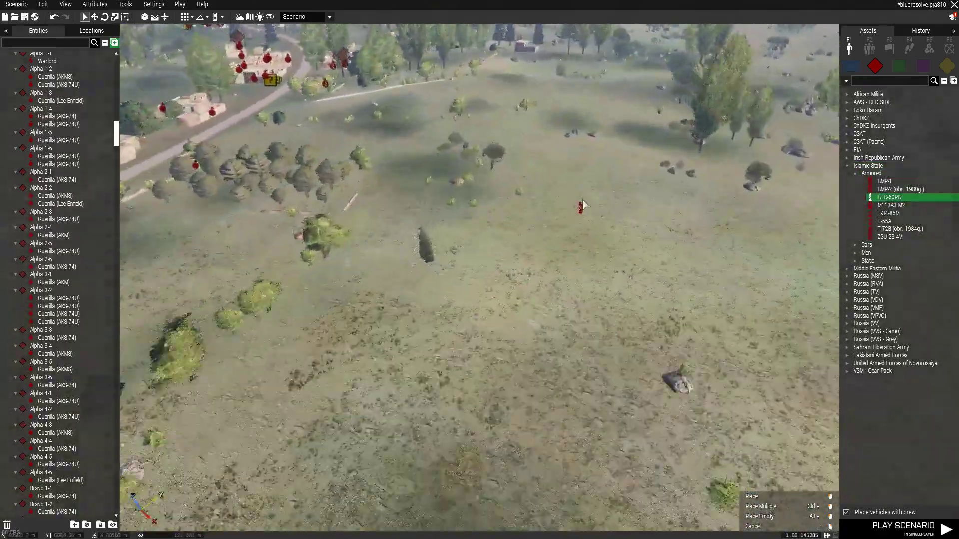
pyautogui.moveTo(578, 206); pyautogui.dragTo(503, 194, button='right')
pyautogui.press('w')
pyautogui.moveTo(580, 263)
pyautogui.mouseDown(button='right')
pyautogui.moveTo(523, 253)
pyautogui.moveTo(535, 247)
pyautogui.moveTo(516, 267)
pyautogui.mouseUp(button='right')
pyautogui.press('s')
pyautogui.press('w')
pyautogui.moveTo(564, 325); pyautogui.dragTo(543, 333, button='right')
pyautogui.press('w')
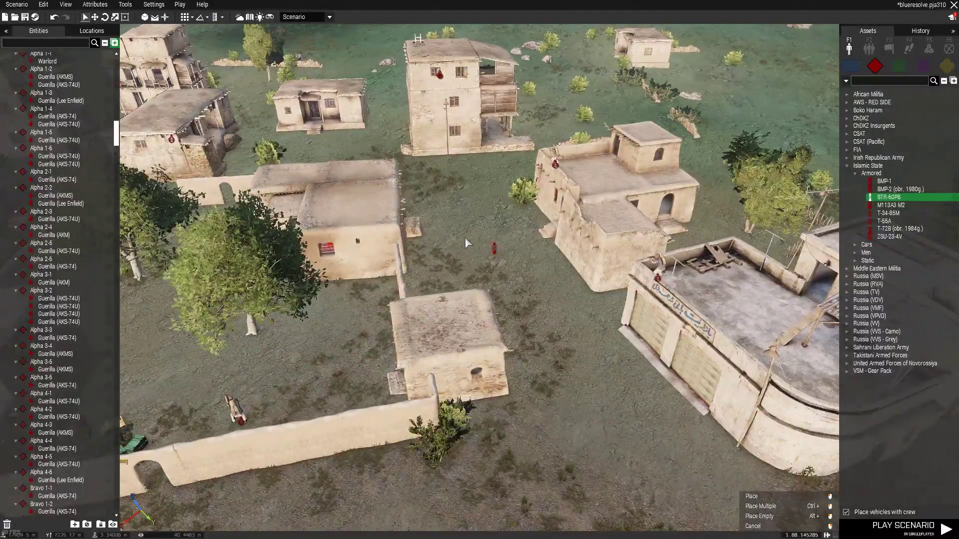
pyautogui.press('s')
pyautogui.moveTo(521, 302); pyautogui.dragTo(656, 323, button='right')
pyautogui.press('w')
pyautogui.press('w')
pyautogui.keyDown('ctrl'); pyautogui.click(648, 287); pyautogui.keyUp('ctrl')
# Place a crewed Islamic State ZSU-23-4V on the grass between the walled compounds beside the village road.
pyautogui.moveTo(649, 286); pyautogui.dragTo(479, 292, button='right')
pyautogui.press('w')
pyautogui.press('w')
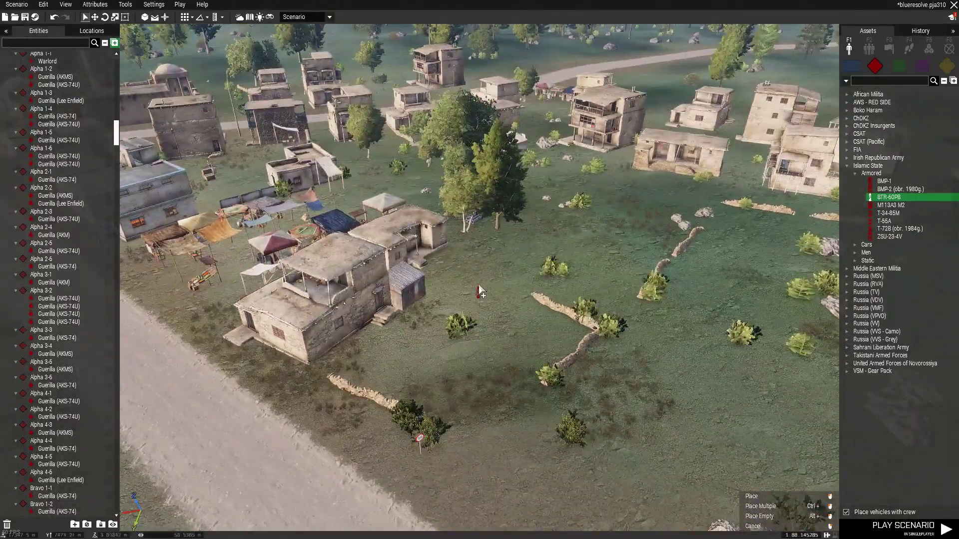
pyautogui.press('w')
pyautogui.moveTo(531, 268); pyautogui.dragTo(548, 286, button='right')
pyautogui.press('w')
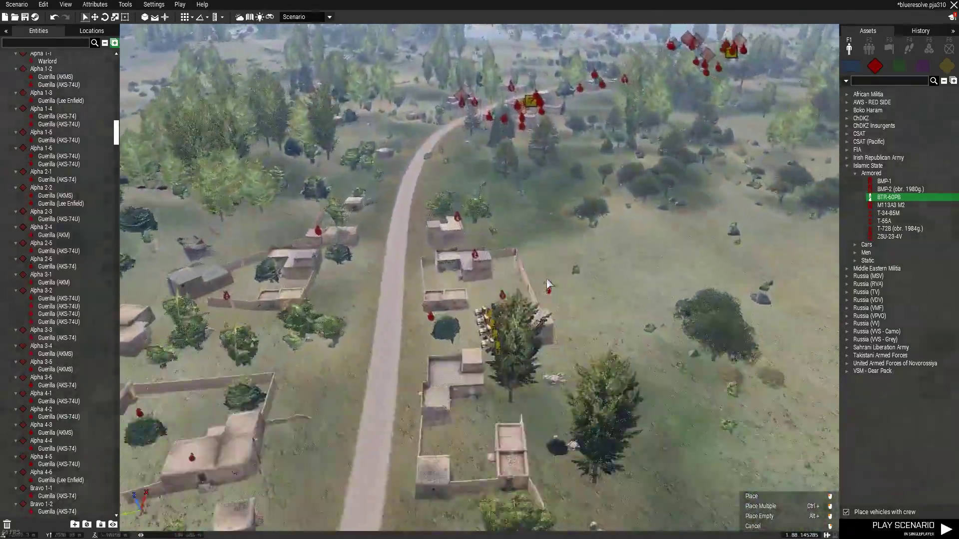
pyautogui.press('w')
pyautogui.moveTo(547, 280); pyautogui.dragTo(395, 391, button='right')
pyautogui.press('w')
pyautogui.press('a')
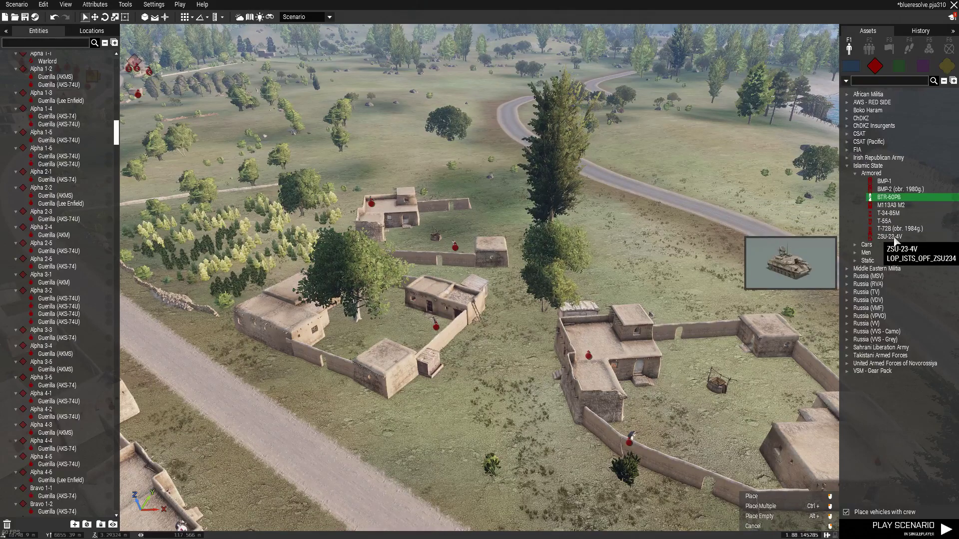
pyautogui.press('w')
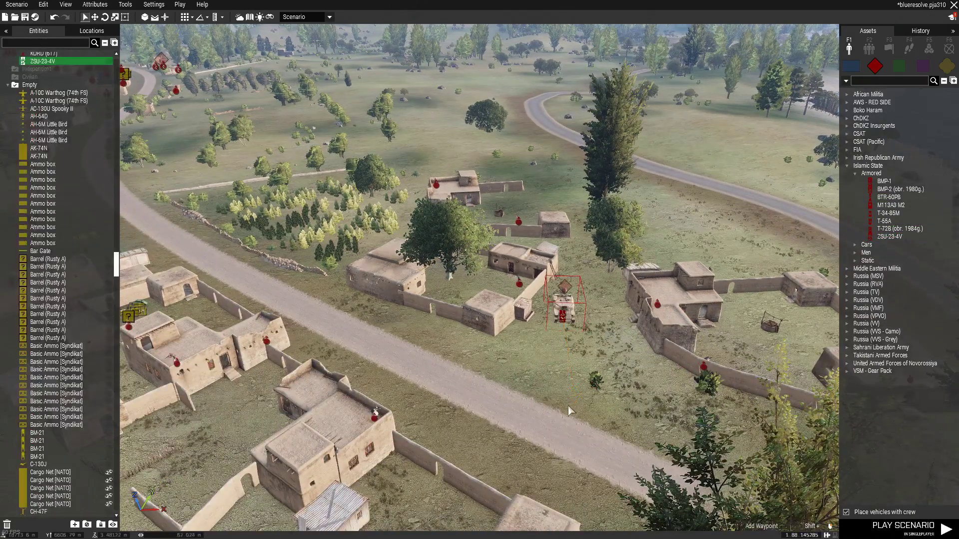
# Place a crewed BMP-2 (obr. 1980g.) inside the barrier-walled enemy camp near its watchtower.
pyautogui.press('m')
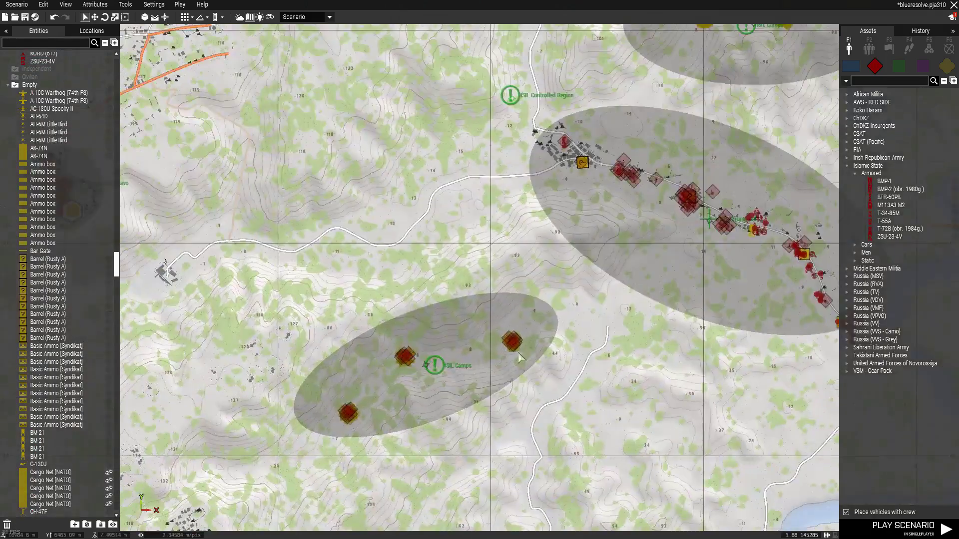
pyautogui.press('m')
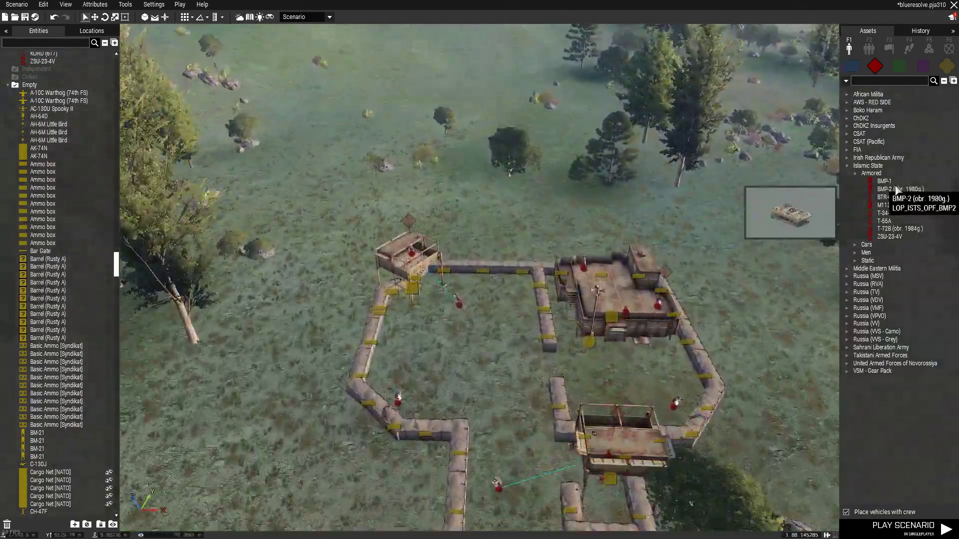
pyautogui.click(898, 190)
pyautogui.scroll(3, 491, 332)
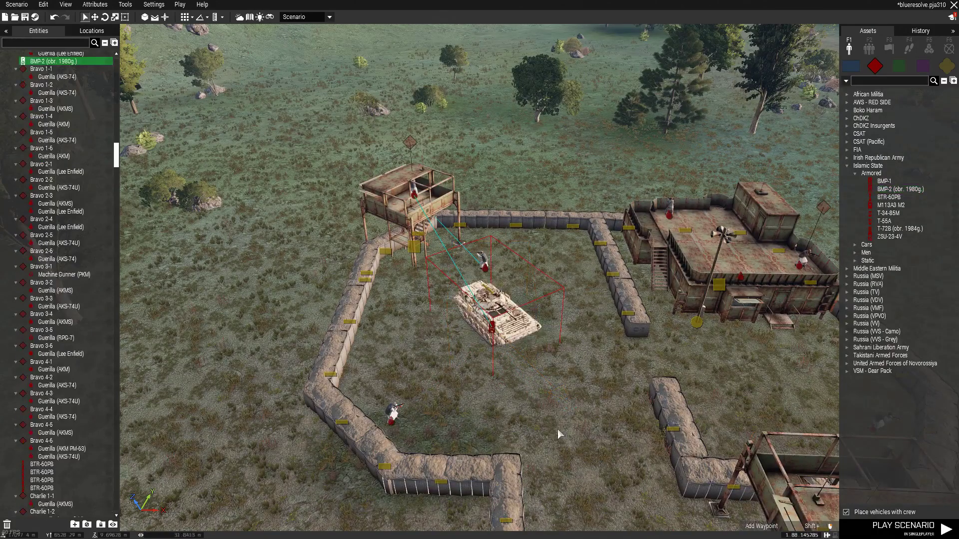
# Place a crewed ZSU-23-4V beside the curving village road, behind the cloth-covered market stalls.
pyautogui.scroll(-5, 568, 423)
pyautogui.press('m')
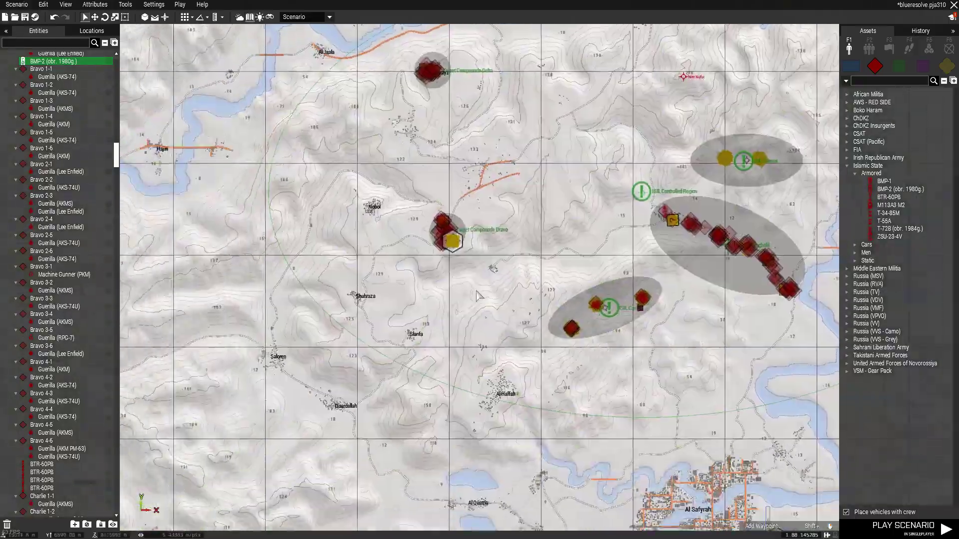
pyautogui.press('m')
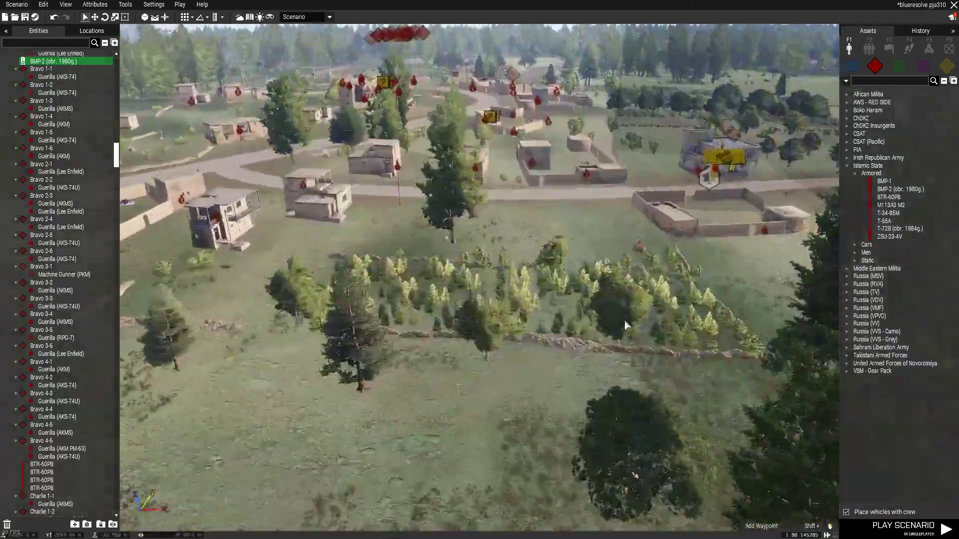
pyautogui.click(890, 236)
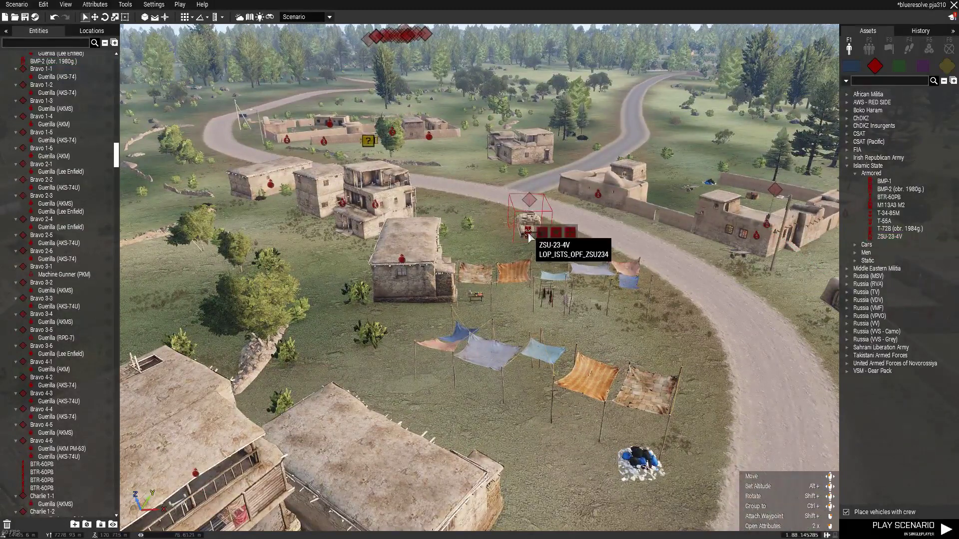
pyautogui.click(529, 236)
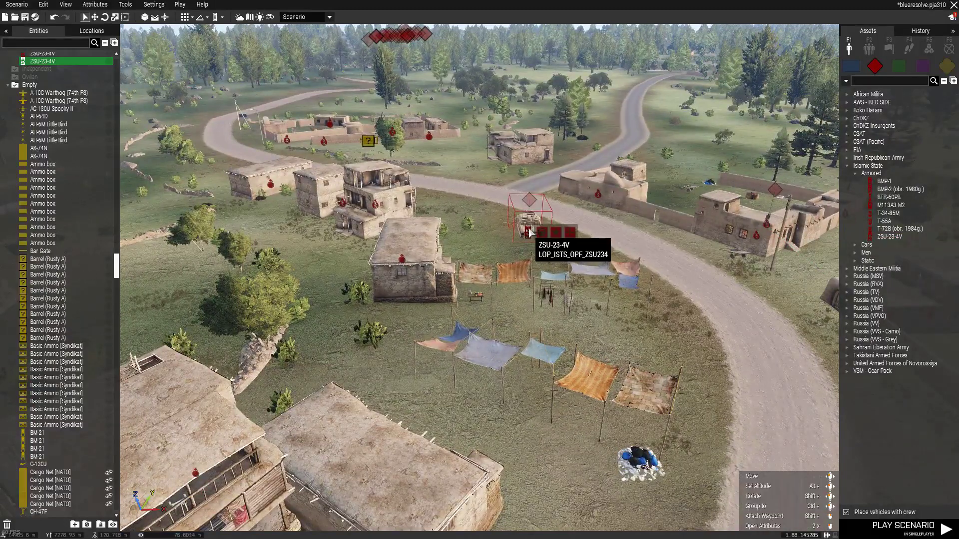
pyautogui.scroll(-3, 579, 358)
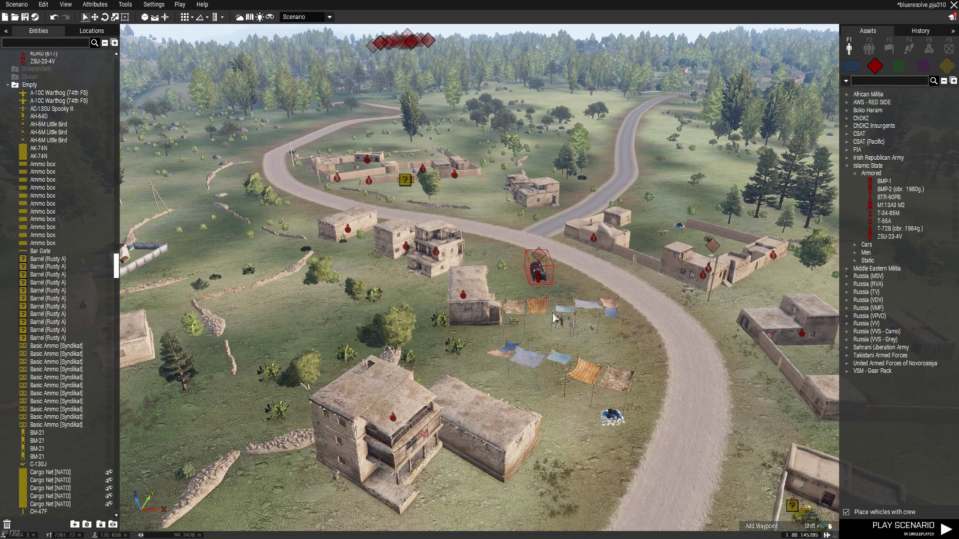
# Examine the stronghold and camp areas on the scenario map to see where vehicles are placed.
pyautogui.scroll(-2, 601, 369)
pyautogui.press('m')
pyautogui.moveTo(601, 370); pyautogui.dragTo(511, 226, button='right')
pyautogui.scroll(3, 512, 227)
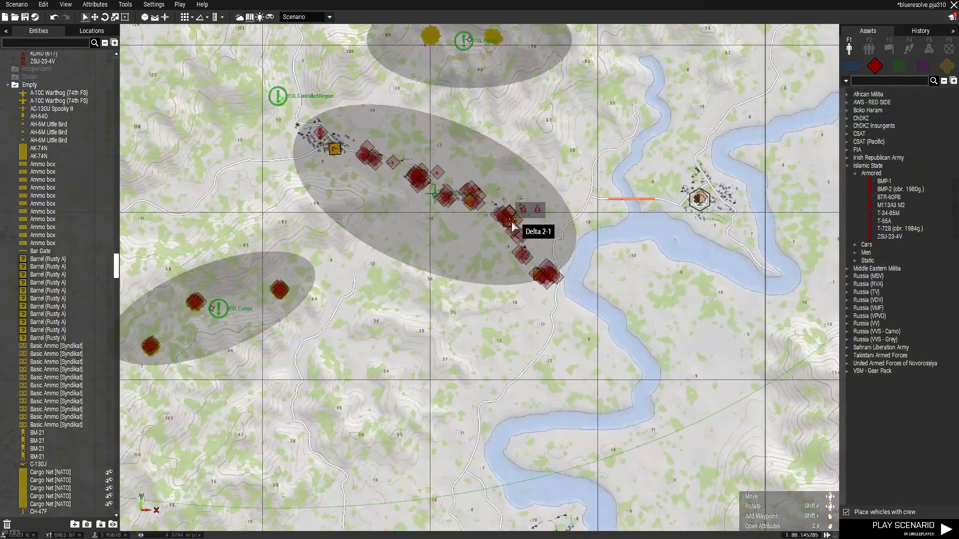
pyautogui.scroll(4, 519, 242)
pyautogui.scroll(-3, 450, 270)
pyautogui.moveTo(177, 266); pyautogui.dragTo(418, 239, button='right')
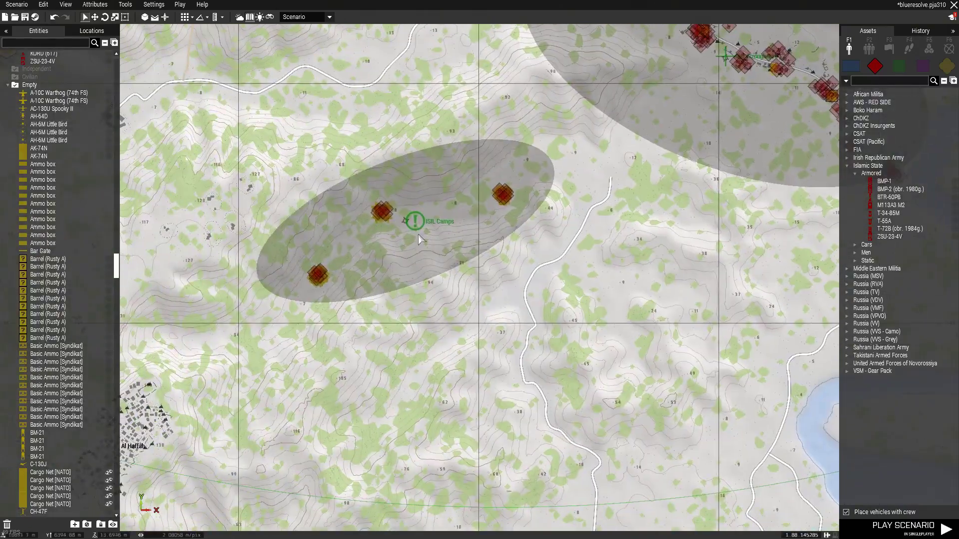
pyautogui.scroll(-3, 357, 273)
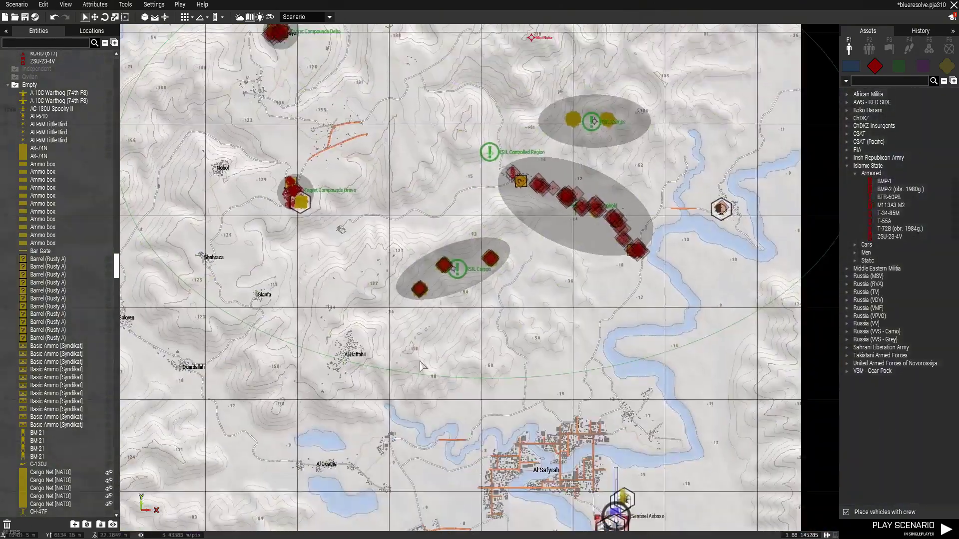
# Place a crewed BTR-60PB in the open grassland between the rocks and trees.
pyautogui.press('m')
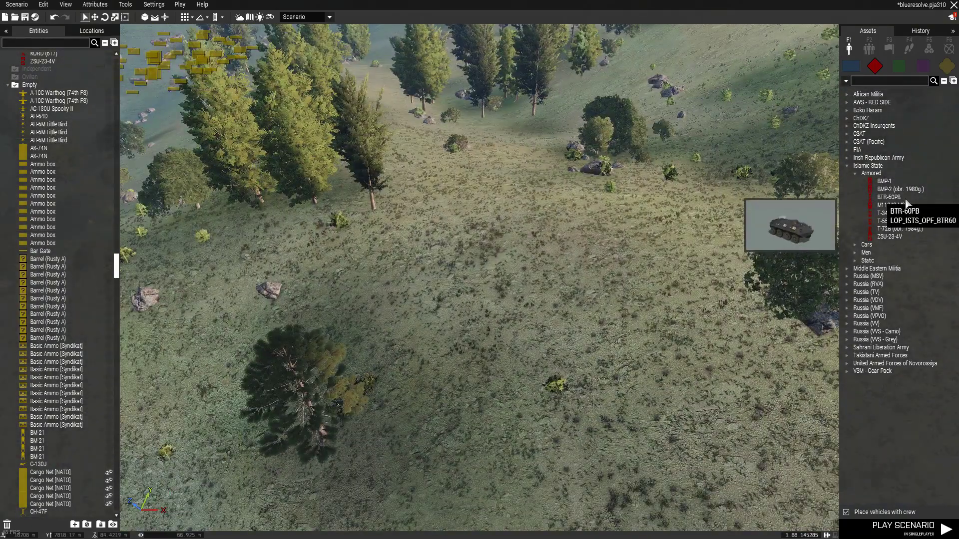
pyautogui.scroll(-5, 543, 235)
pyautogui.moveTo(544, 234); pyautogui.dragTo(391, 245, button='right')
pyautogui.scroll(3, 561, 321)
pyautogui.moveTo(561, 321); pyautogui.dragTo(438, 280, button='right')
pyautogui.scroll(4, 574, 360)
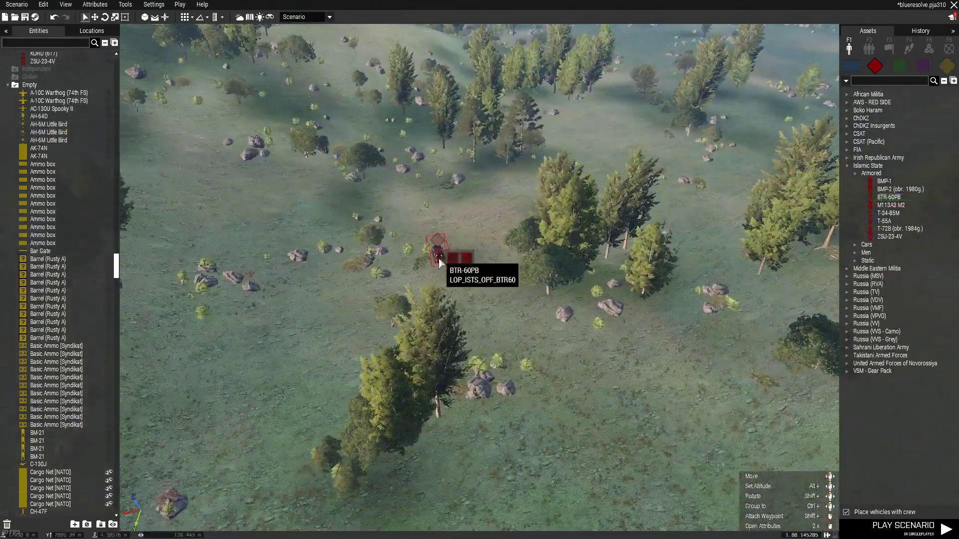
# Place a crewed ZSU-23-4V inside the inner sandbag walls of the hillside camp.
pyautogui.moveTo(557, 213); pyautogui.dragTo(534, 272, button='right')
pyautogui.click(907, 238)
pyautogui.scroll(3, 632, 399)
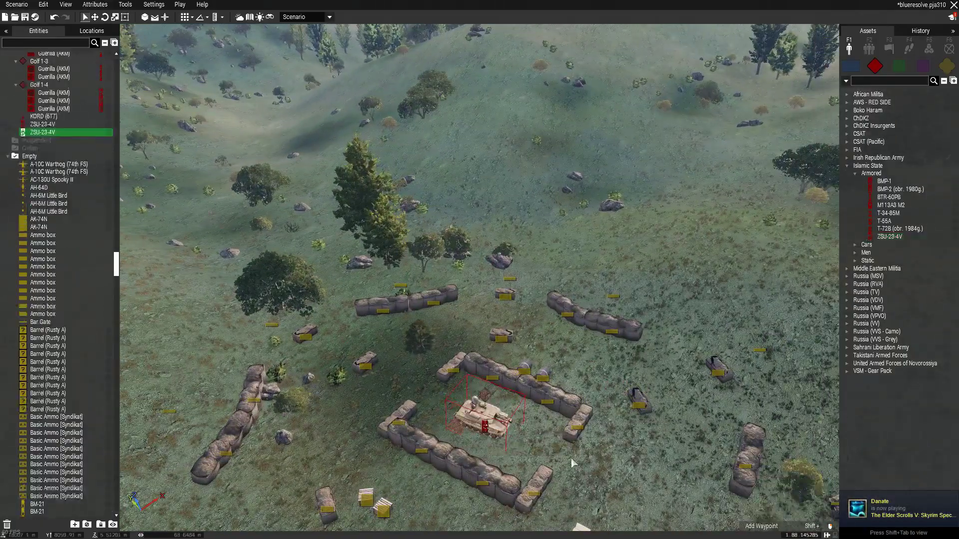
# Place a crewed Islamic State T-55A beside the roadside building in front of the minaret.
pyautogui.scroll(-3, 550, 456)
pyautogui.moveTo(685, 431); pyautogui.dragTo(513, 388, button='right')
pyautogui.press('w')
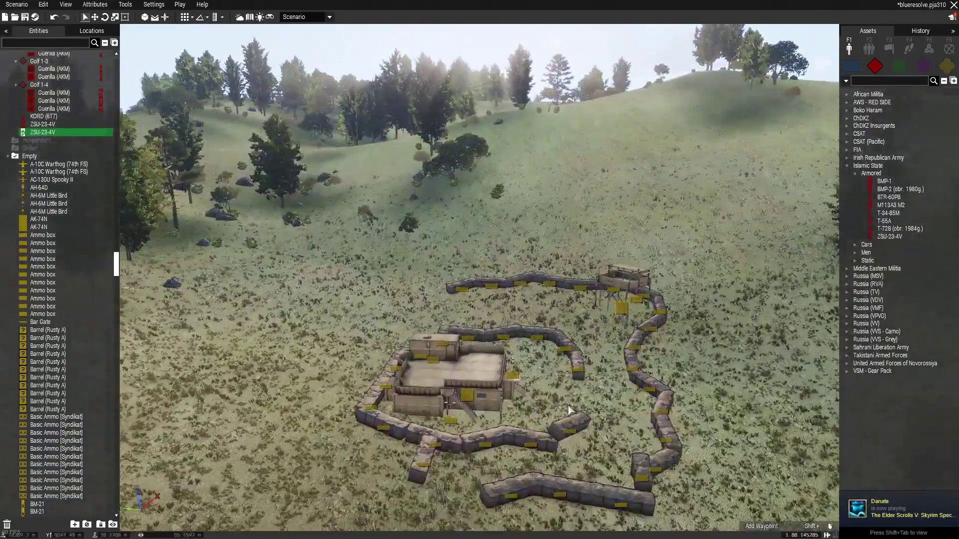
pyautogui.scroll(3, 568, 410)
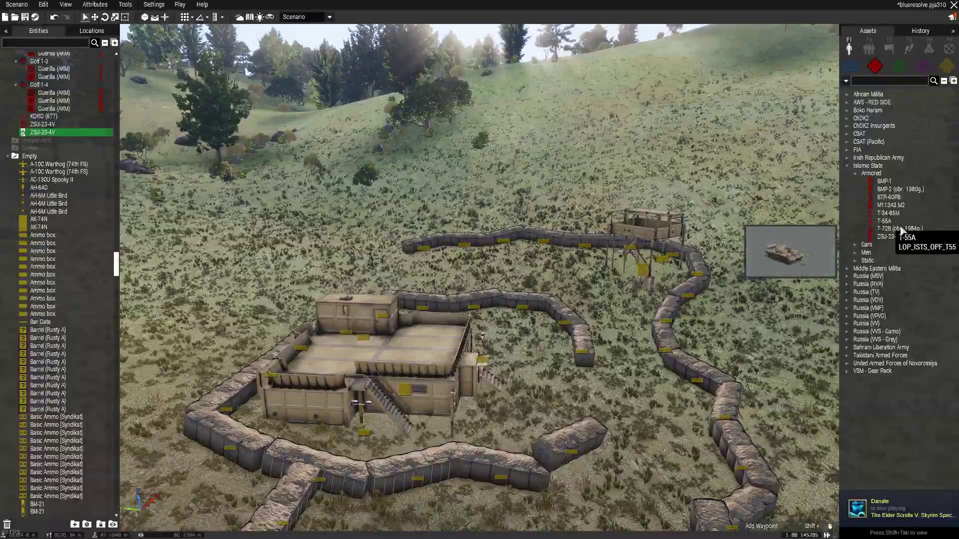
pyautogui.press('d')
pyautogui.click(897, 222)
pyautogui.moveTo(610, 280); pyautogui.dragTo(587, 314, button='right')
pyautogui.press('w')
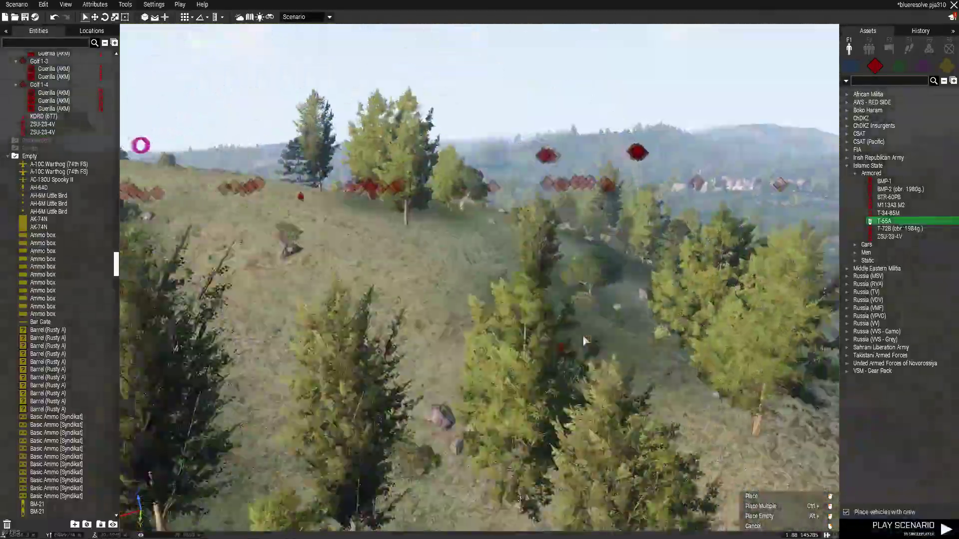
pyautogui.press('w')
pyautogui.moveTo(583, 337); pyautogui.dragTo(666, 368, button='right')
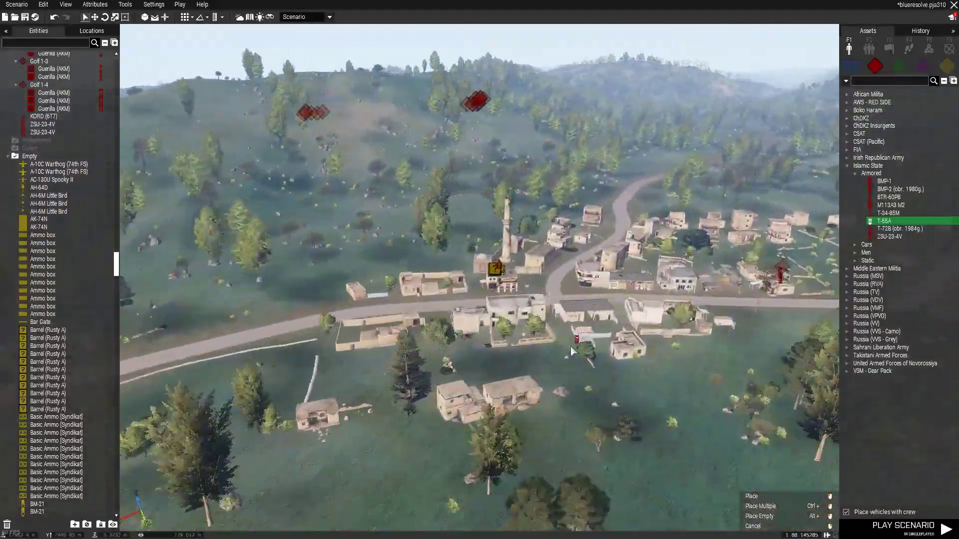
pyautogui.press('w')
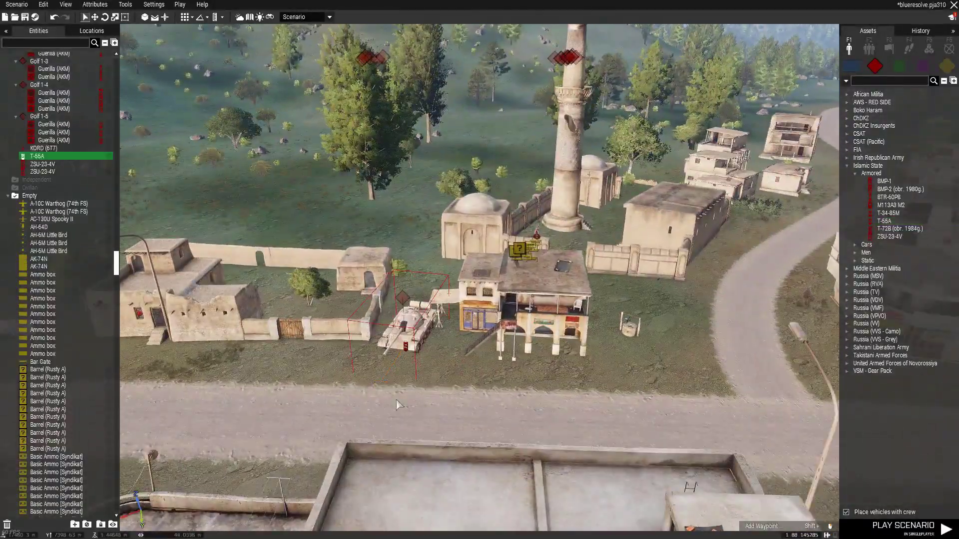
# Place a crewed Islamic State T-34-85M where the dirt track ends at the edge of the Al Hwayz village.
pyautogui.moveTo(397, 400); pyautogui.dragTo(529, 284, button='right')
pyautogui.press('w')
pyautogui.press('s')
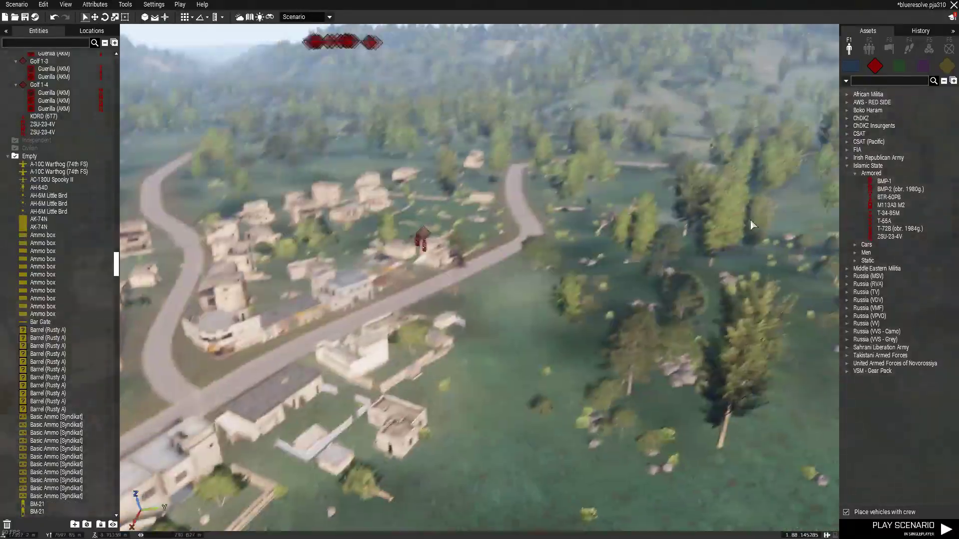
pyautogui.press('w')
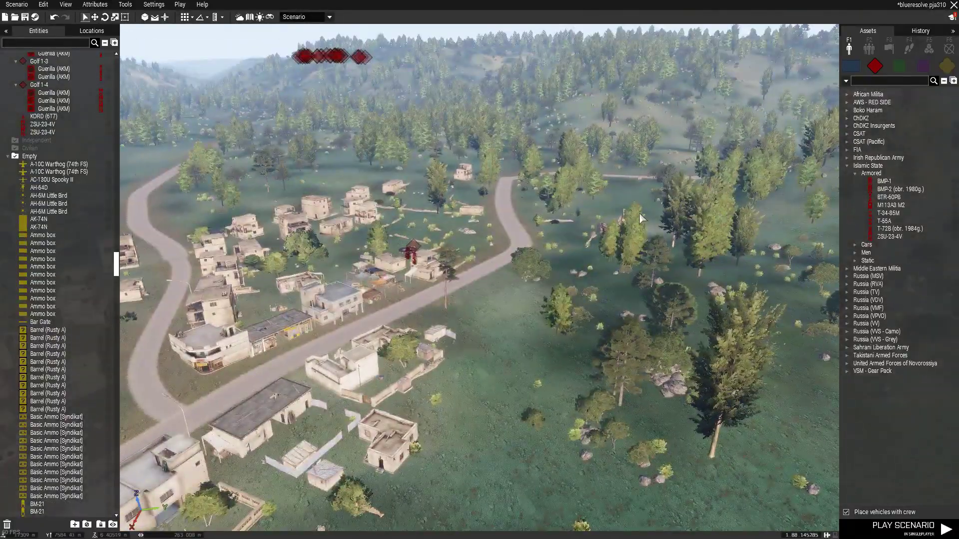
pyautogui.press('m')
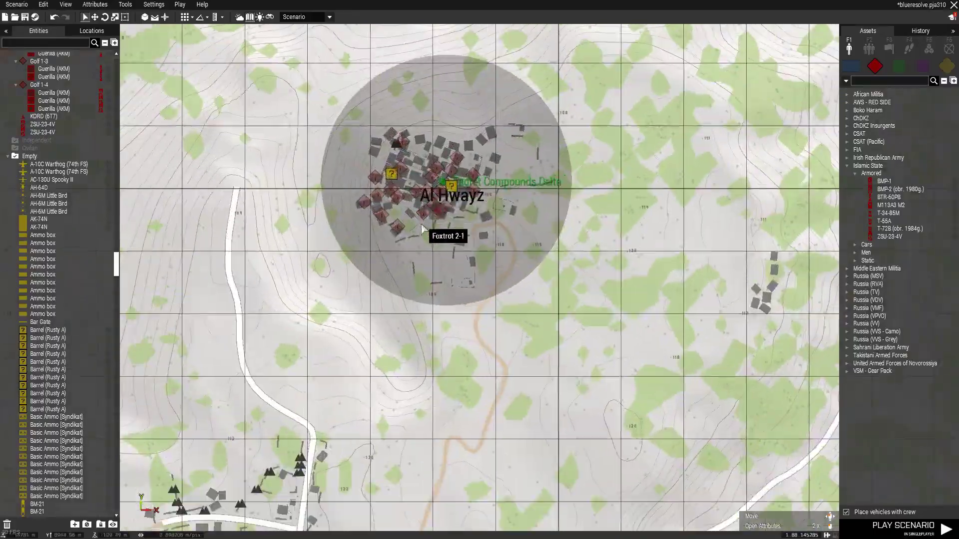
pyautogui.scroll(4, 423, 229)
pyautogui.middleClick(424, 239)
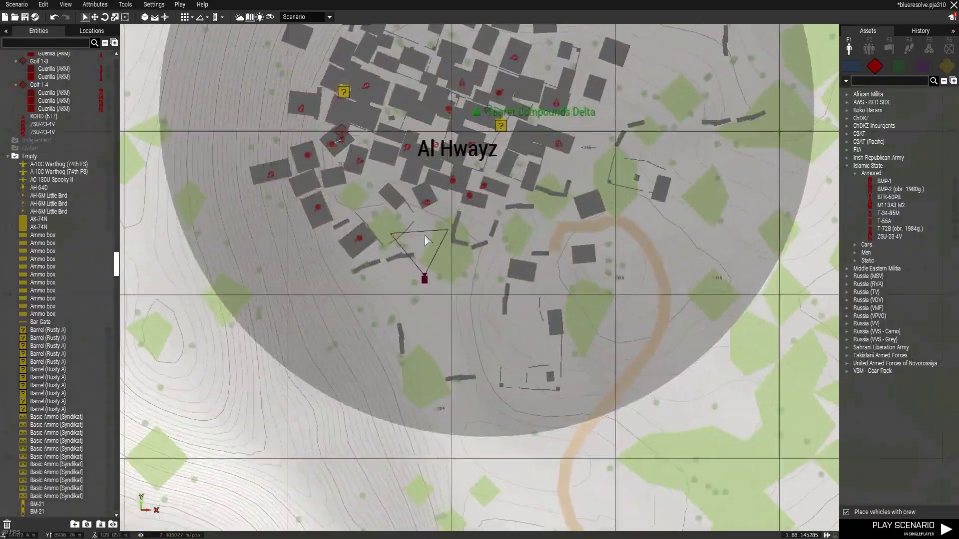
pyautogui.press('m')
pyautogui.press('w')
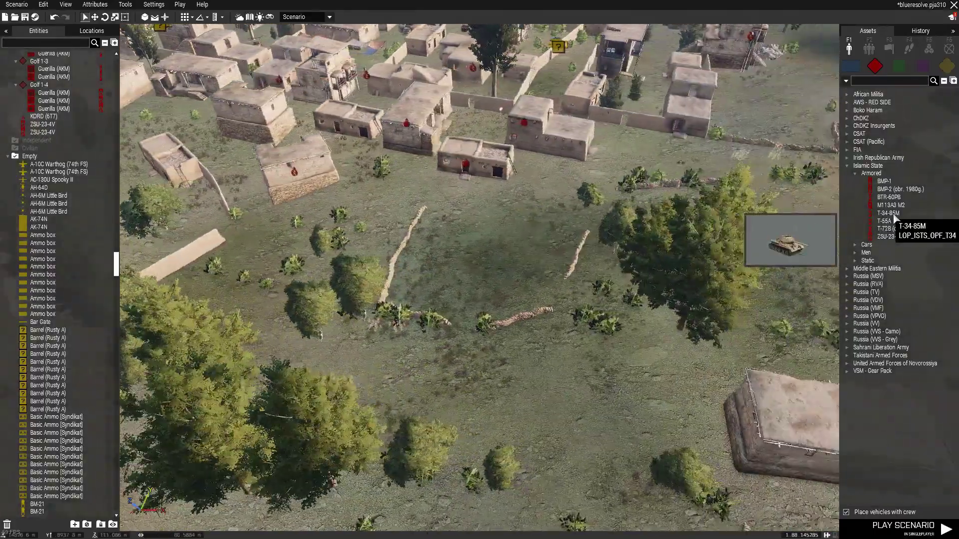
pyautogui.click(888, 213)
pyautogui.scroll(-3, 741, 216)
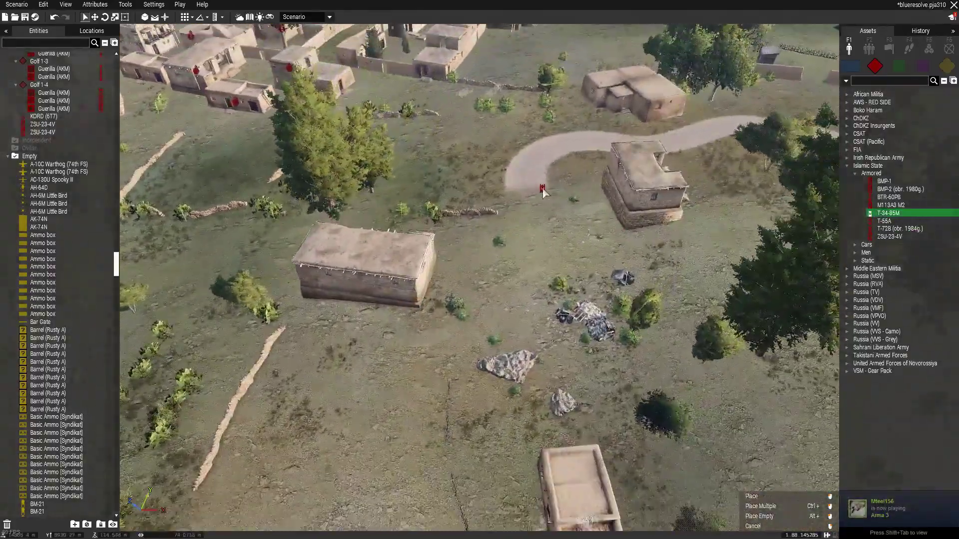
pyautogui.click(547, 195)
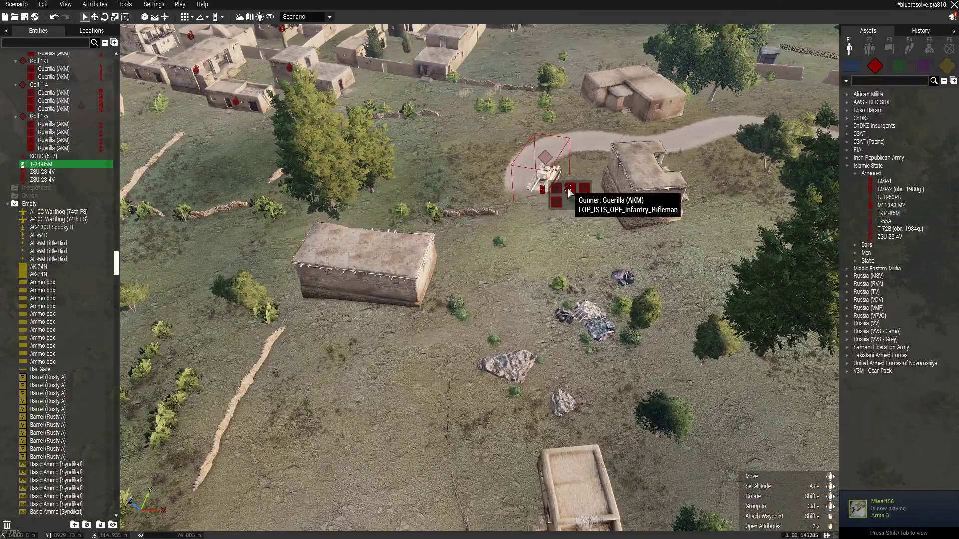
pyautogui.press('Delete')
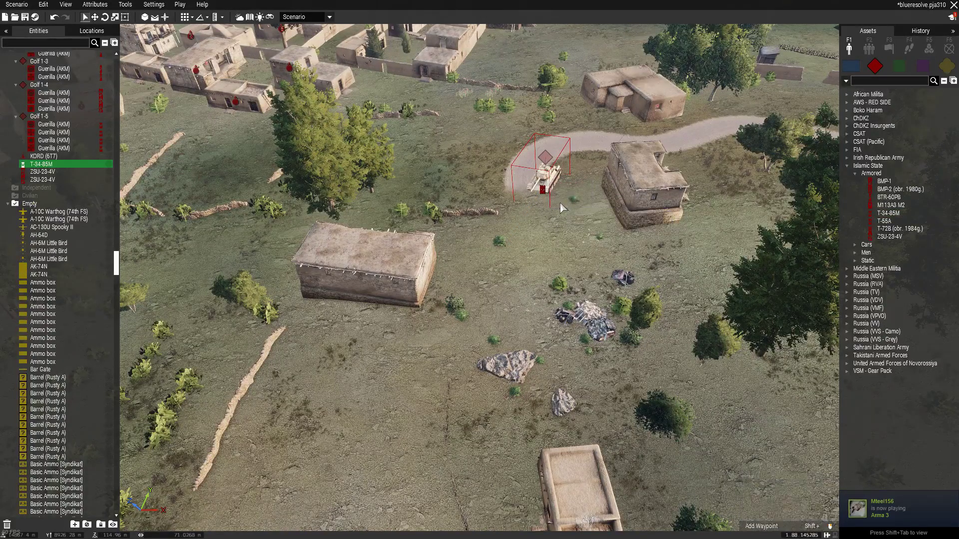
# Select all entities across the ISIL controlled region on the map and set their stance to Stand Up.
pyautogui.moveTo(562, 269); pyautogui.dragTo(237, 270, button='right')
pyautogui.click(236, 270)
pyautogui.press('m')
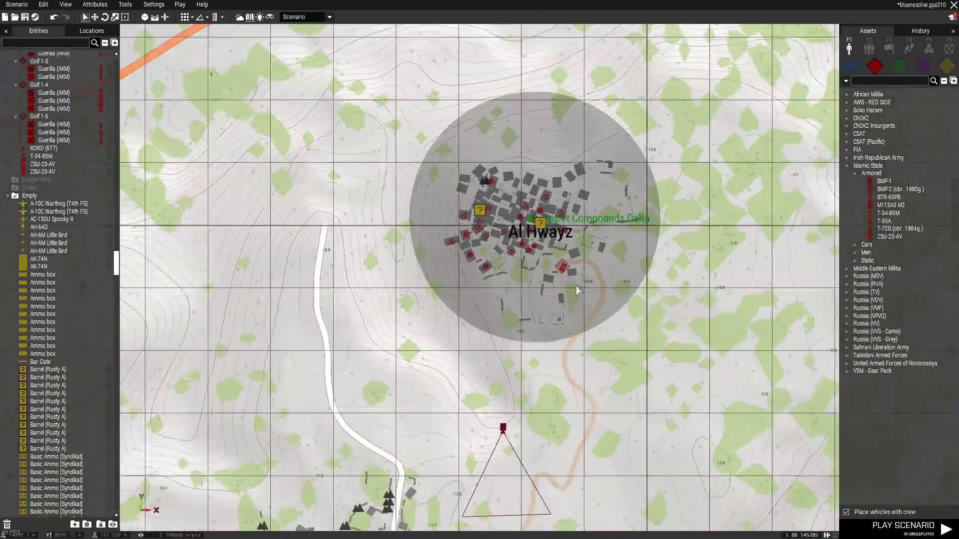
pyautogui.scroll(-5, 504, 295)
pyautogui.moveTo(619, 347); pyautogui.dragTo(608, 303, button='right')
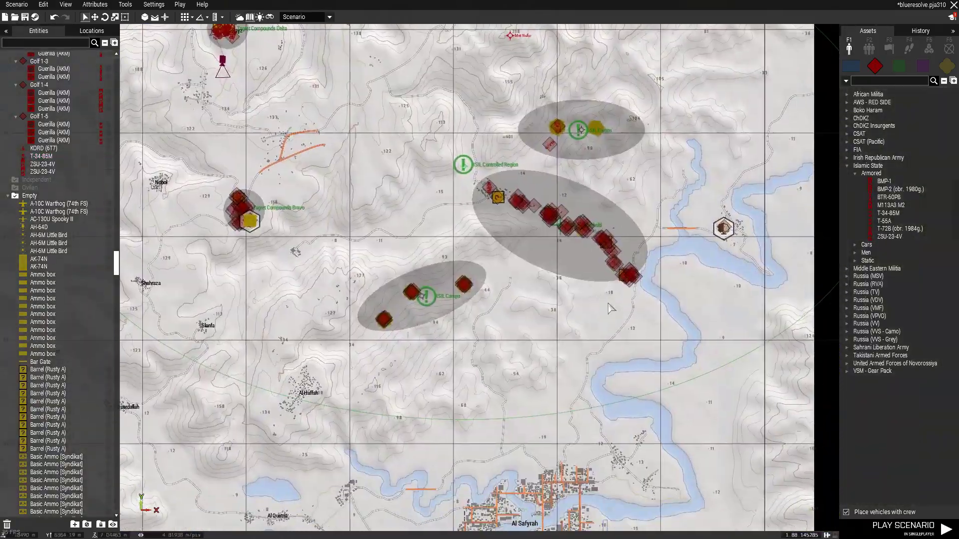
pyautogui.scroll(-3, 535, 297)
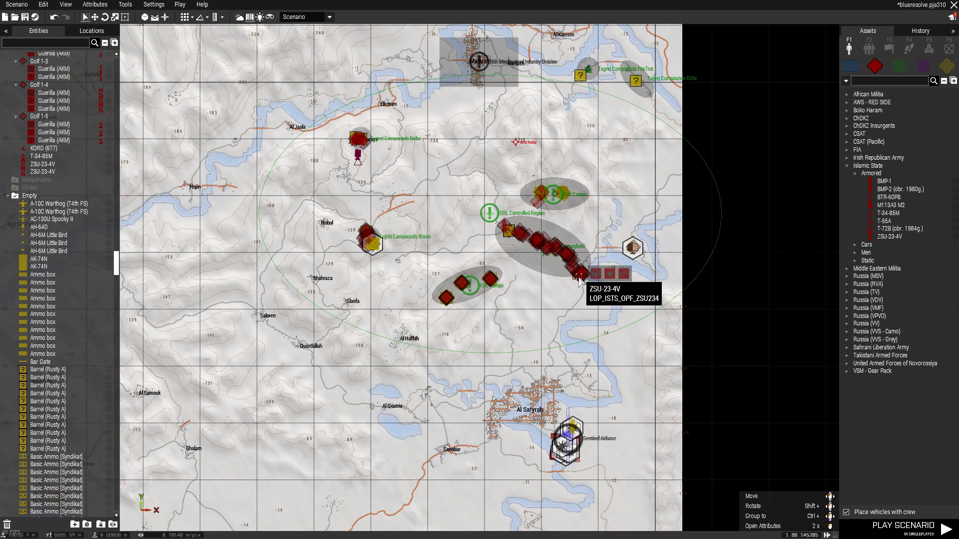
pyautogui.moveTo(290, 349); pyautogui.dragTo(765, 52)
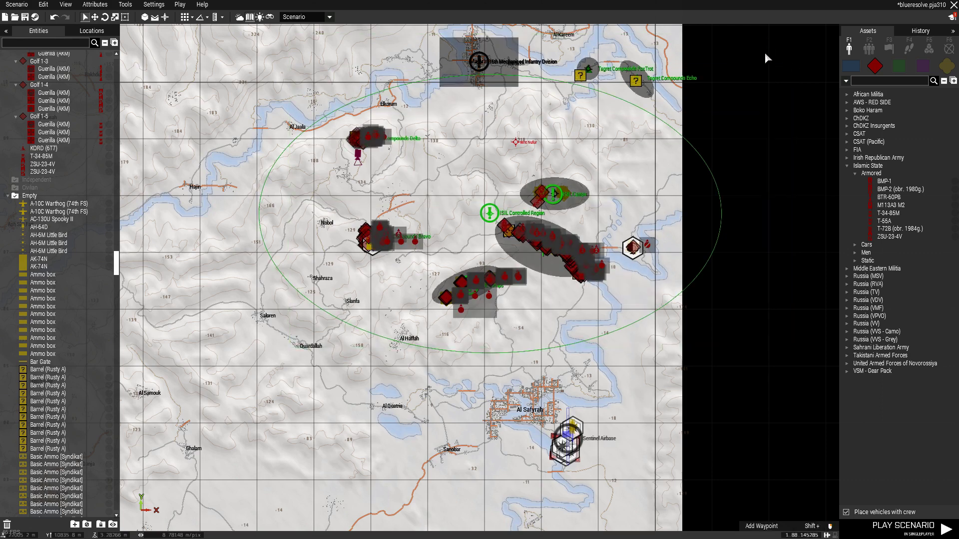
pyautogui.rightClick(600, 266)
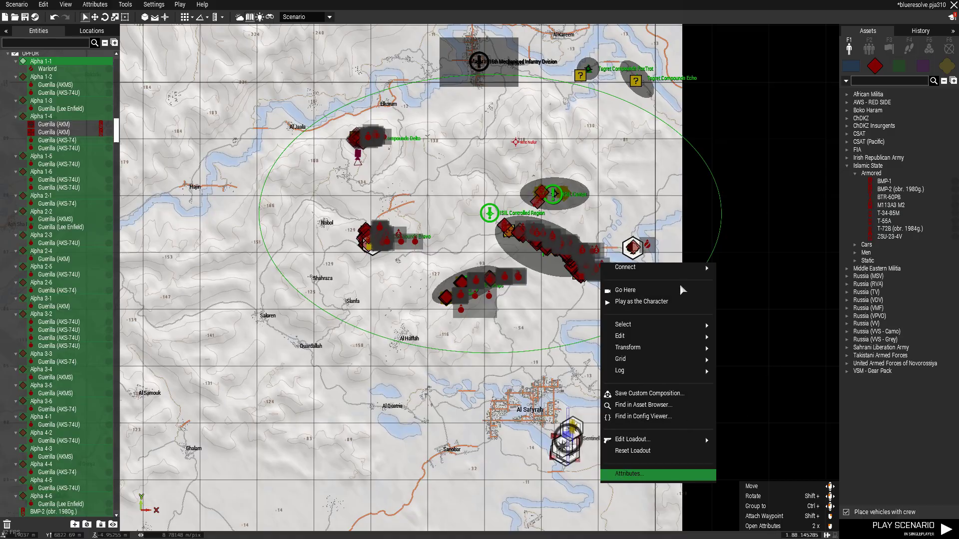
pyautogui.click(628, 474)
pyautogui.scroll(-7, 550, 270)
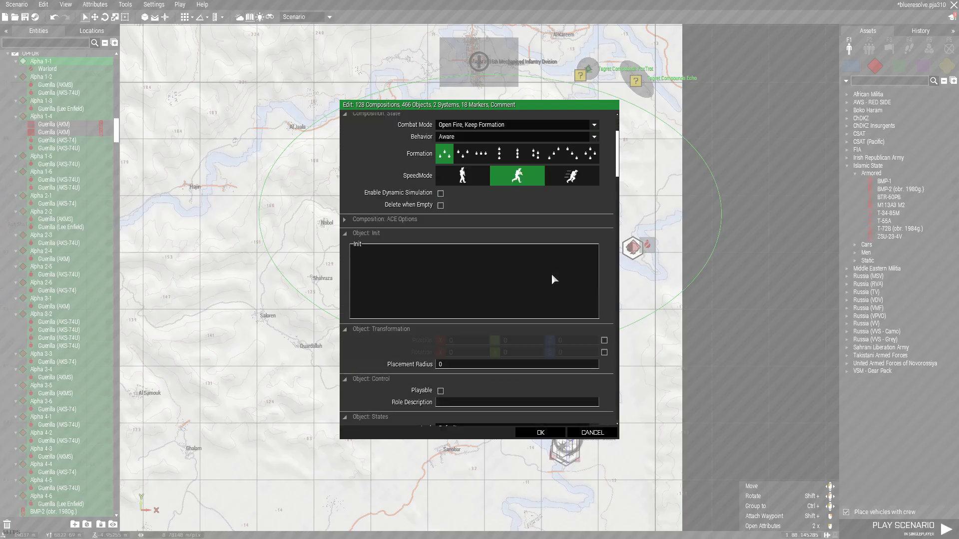
pyautogui.click(558, 234)
pyautogui.click(528, 271)
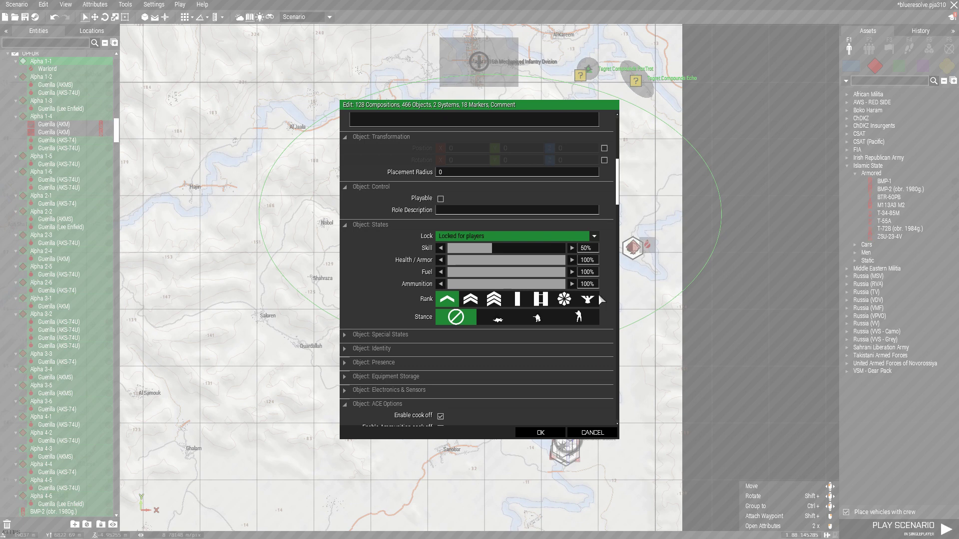
pyautogui.click(586, 314)
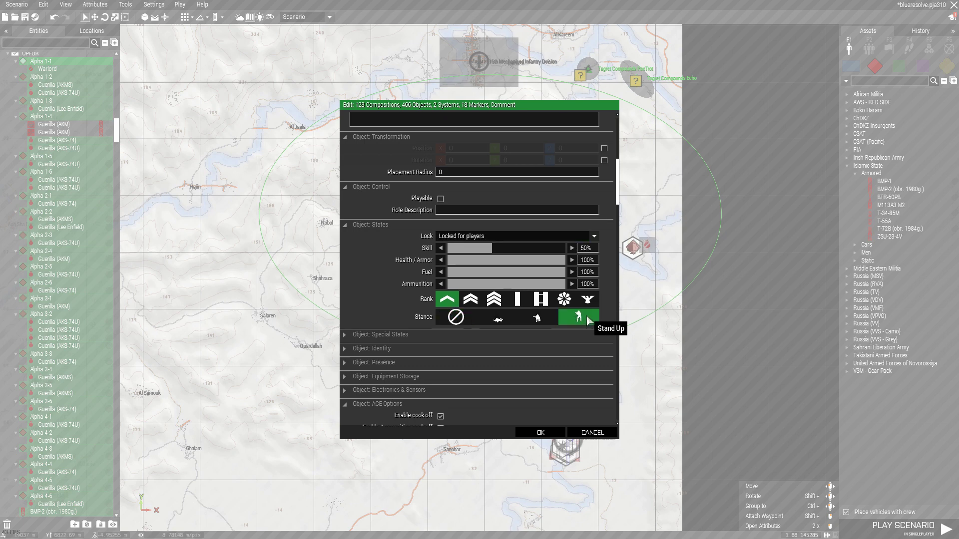
pyautogui.click(537, 433)
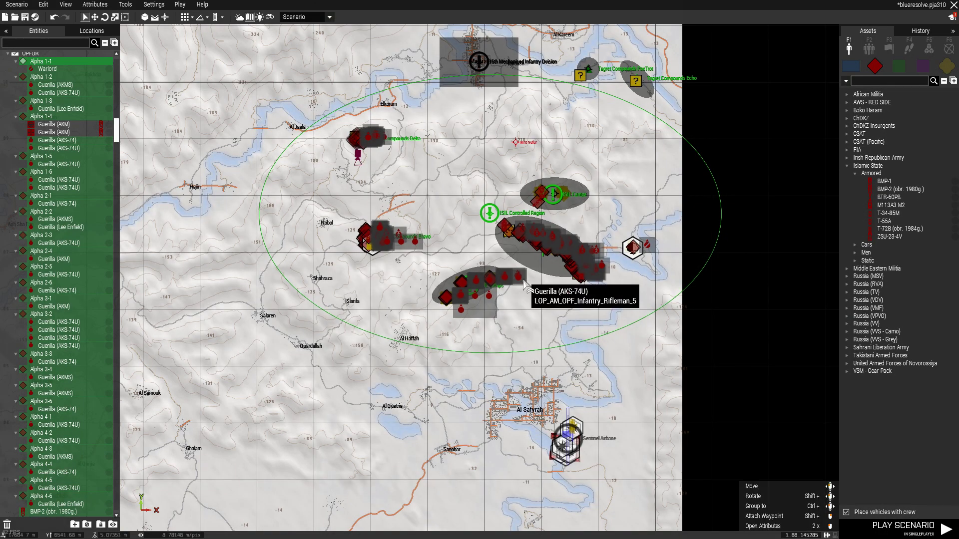
# Detach the selected enemy infantry from their groups.
pyautogui.keyDown('ctrl'); pyautogui.moveTo(522, 283); pyautogui.dragTo(792, 407); pyautogui.keyUp('ctrl')
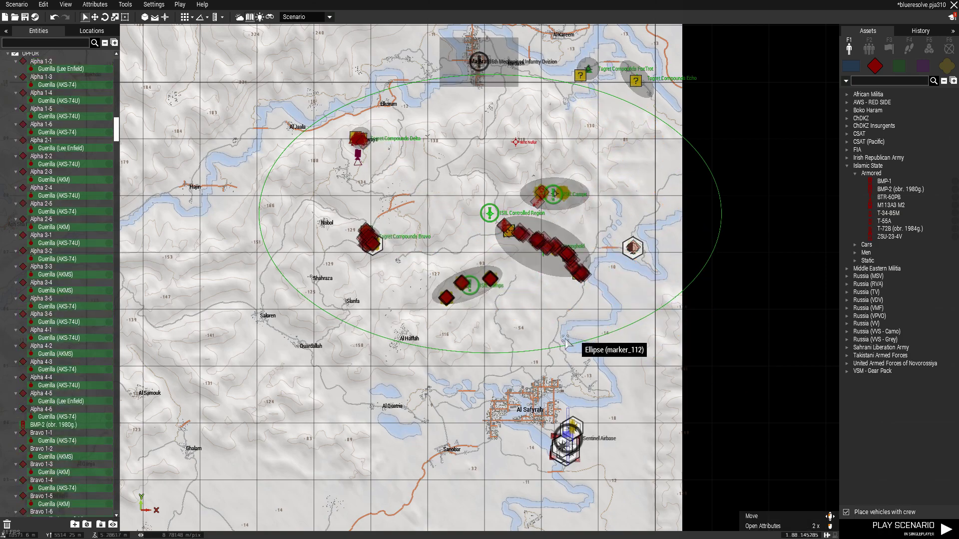
pyautogui.scroll(5, 449, 297)
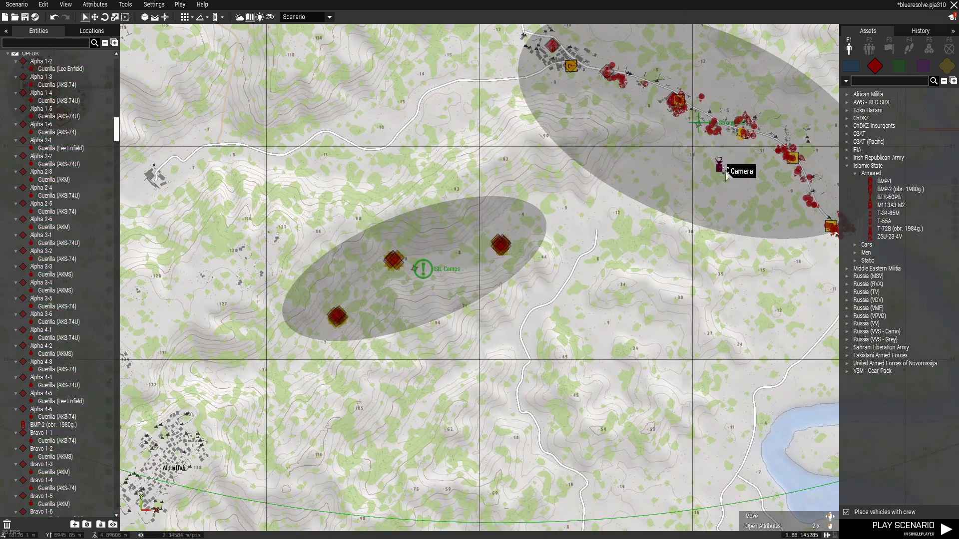
# Inspect the stance and placement of the guerrillas in the stronghold's walled compounds.
pyautogui.press('m')
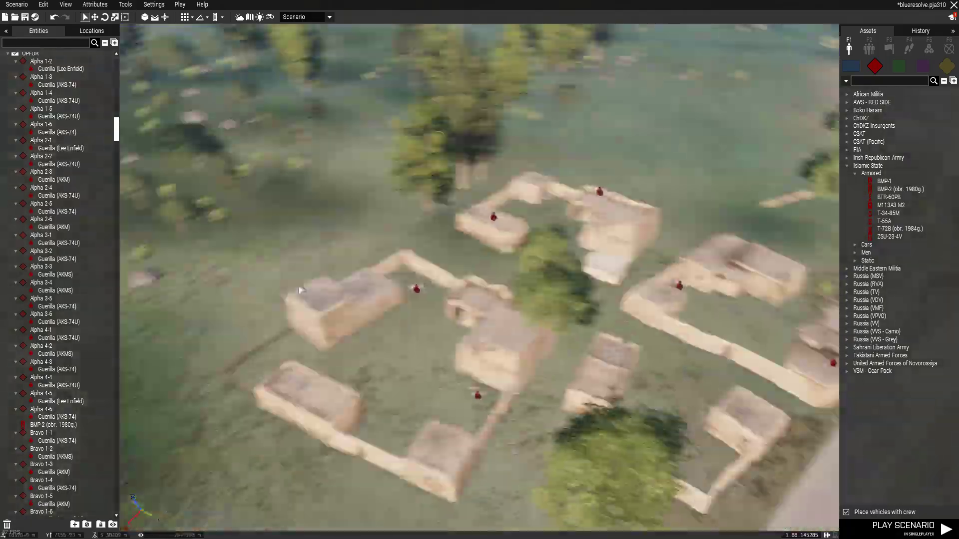
pyautogui.press('w')
pyautogui.moveTo(299, 288); pyautogui.dragTo(496, 304, button='right')
pyautogui.press('w')
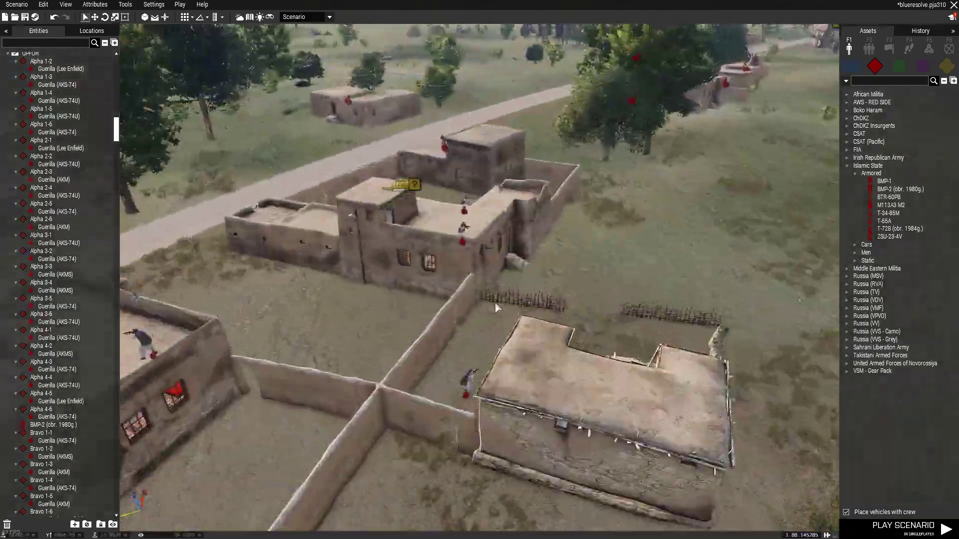
pyautogui.press('w')
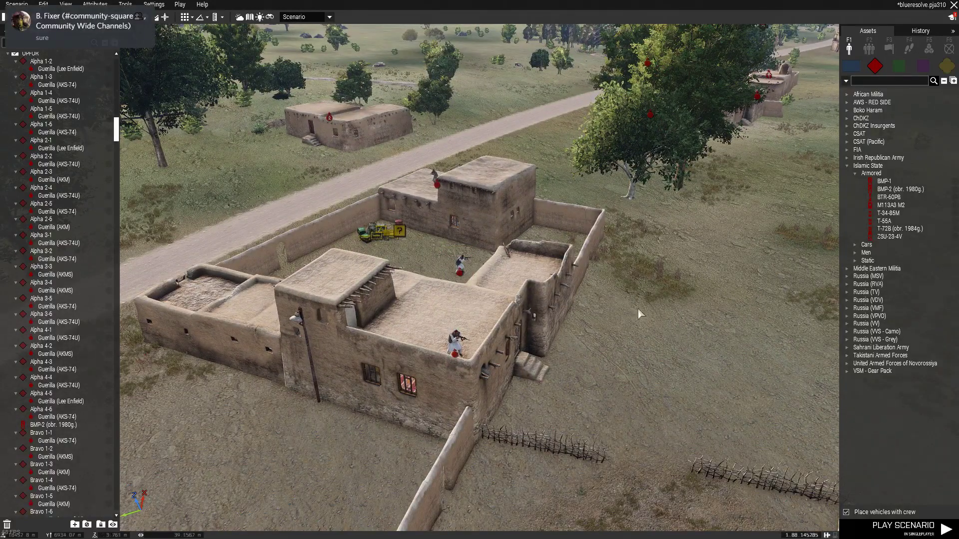
pyautogui.press('d')
pyautogui.moveTo(600, 288); pyautogui.dragTo(635, 248, button='right')
pyautogui.press('w')
pyautogui.press('w')
pyautogui.moveTo(145, 250); pyautogui.dragTo(522, 162, button='right')
pyautogui.press('s')
pyautogui.press('s')
pyautogui.press('w')
pyautogui.press('w')
pyautogui.moveTo(569, 225); pyautogui.dragTo(502, 264, button='right')
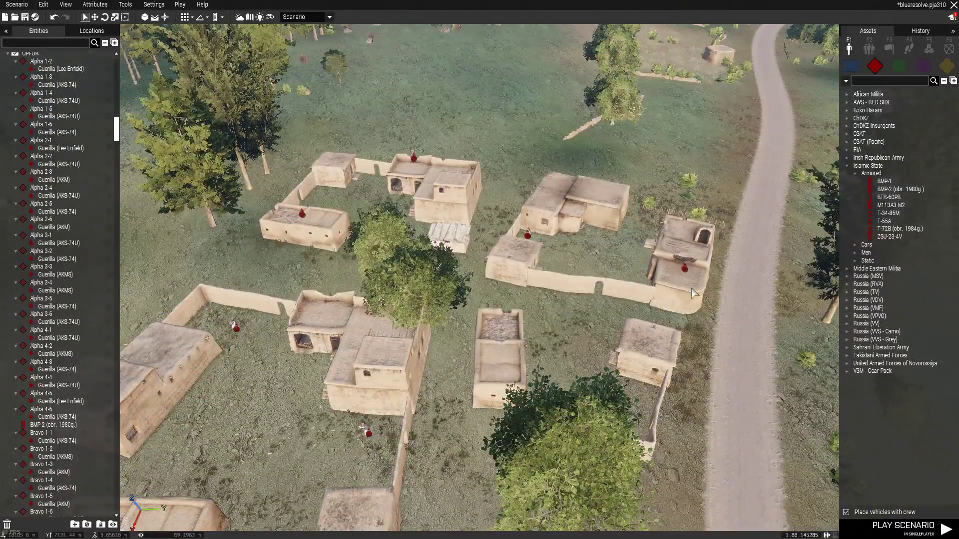
# Reposition the Guerilla (AKMS) of the walled roadside compound on the interior floor of the house next to the road.
pyautogui.moveTo(683, 271); pyautogui.dragTo(577, 254)
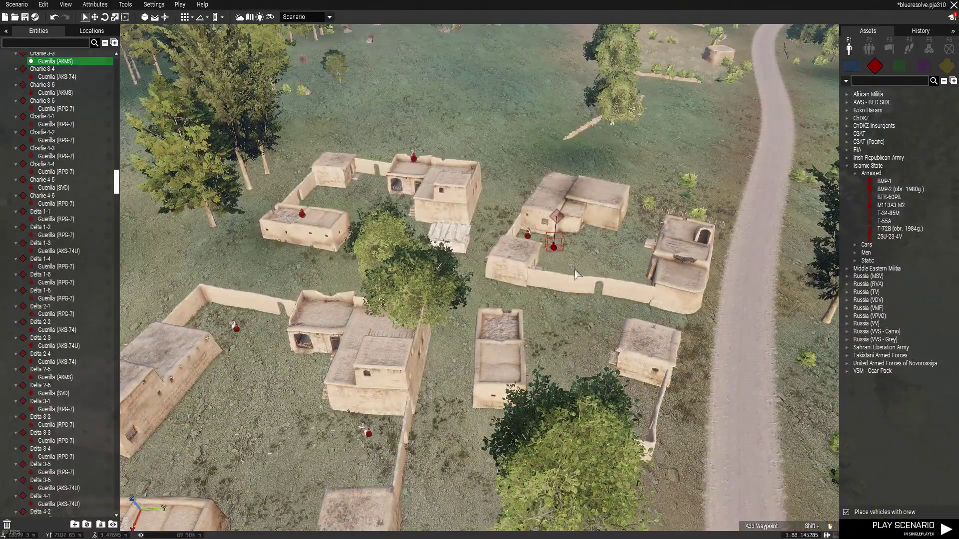
pyautogui.scroll(3, 521, 242)
pyautogui.scroll(3, 514, 255)
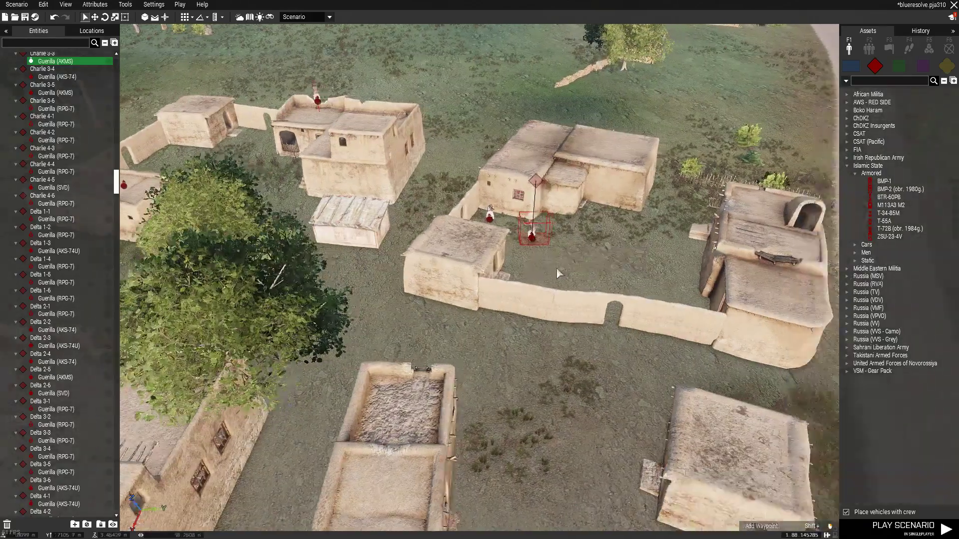
pyautogui.moveTo(450, 225); pyautogui.dragTo(602, 320)
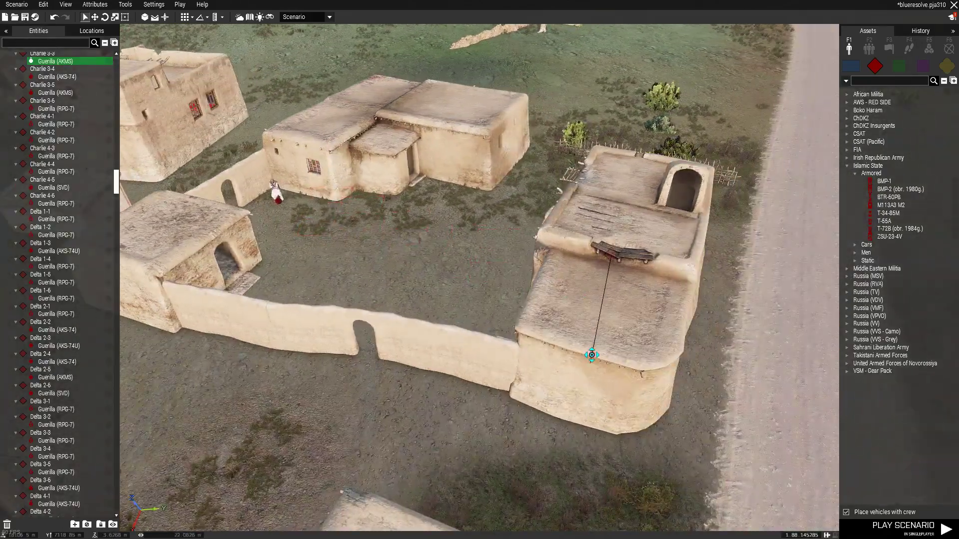
pyautogui.scroll(5, 591, 355)
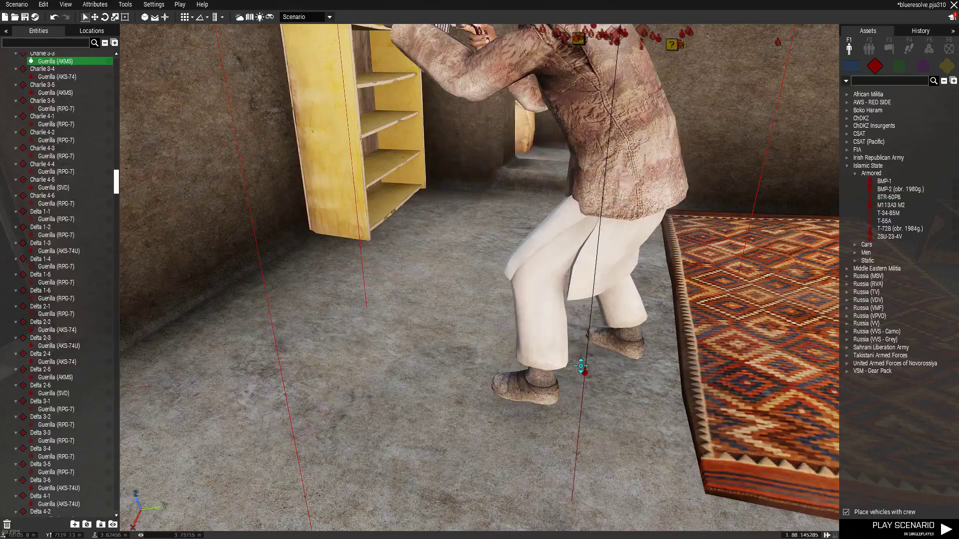
pyautogui.scroll(-6, 580, 370)
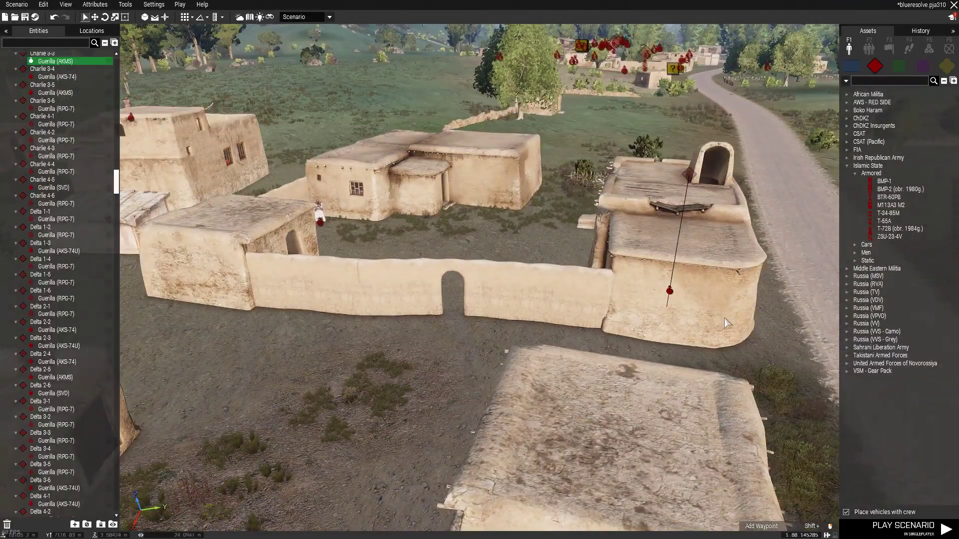
# Examine how the guerrillas are distributed over the houses and courtyards of the village along the road.
pyautogui.scroll(-5, 305, 202)
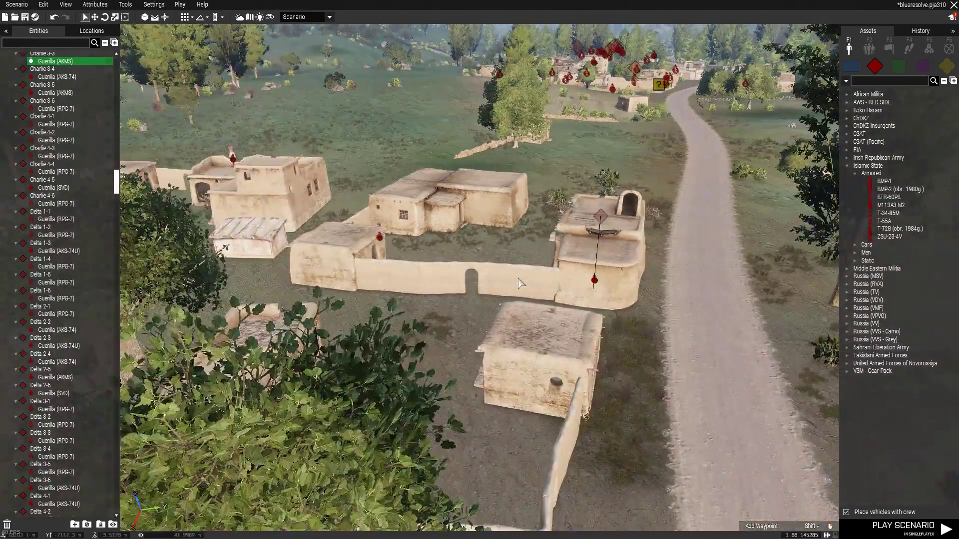
pyautogui.scroll(-5, 614, 212)
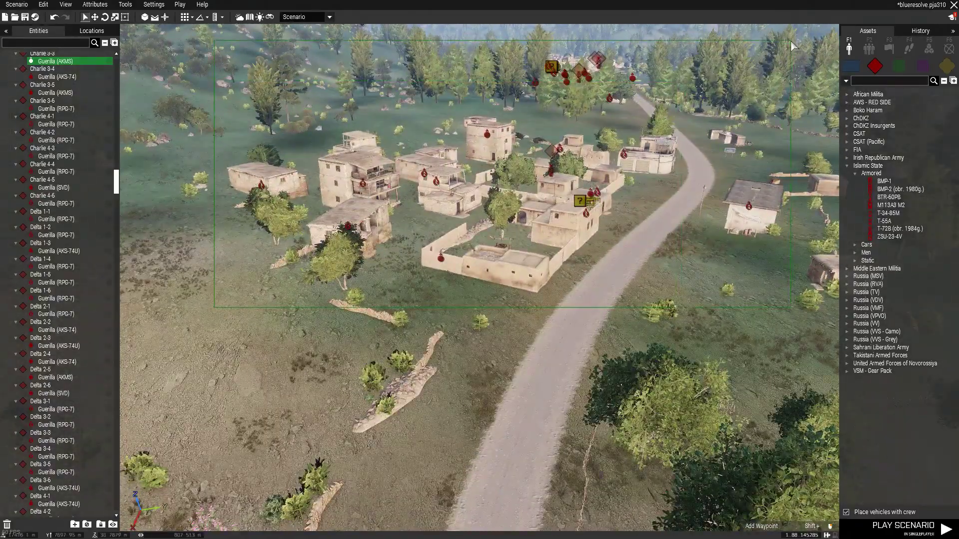
pyautogui.scroll(5, 497, 289)
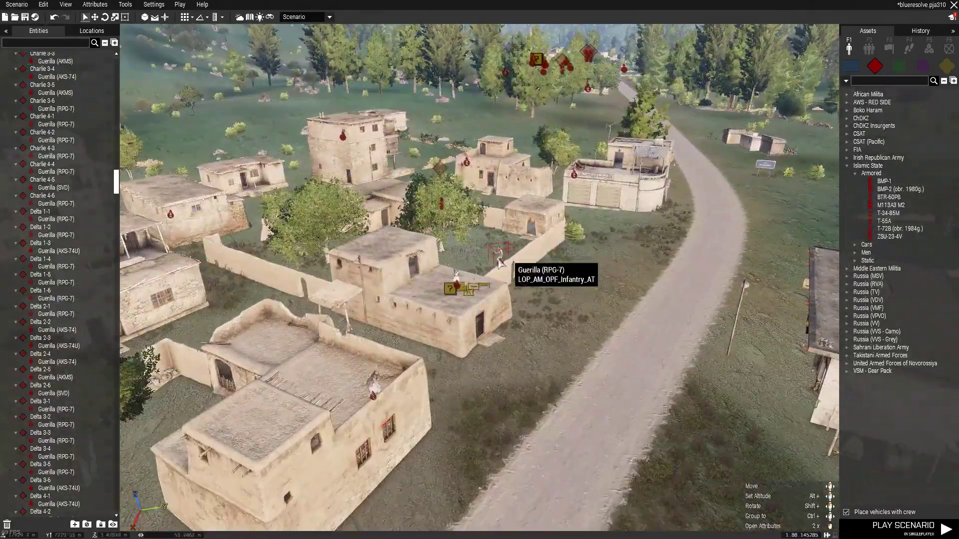
pyautogui.scroll(-4, 594, 278)
pyautogui.moveTo(594, 278); pyautogui.dragTo(503, 295, button='right')
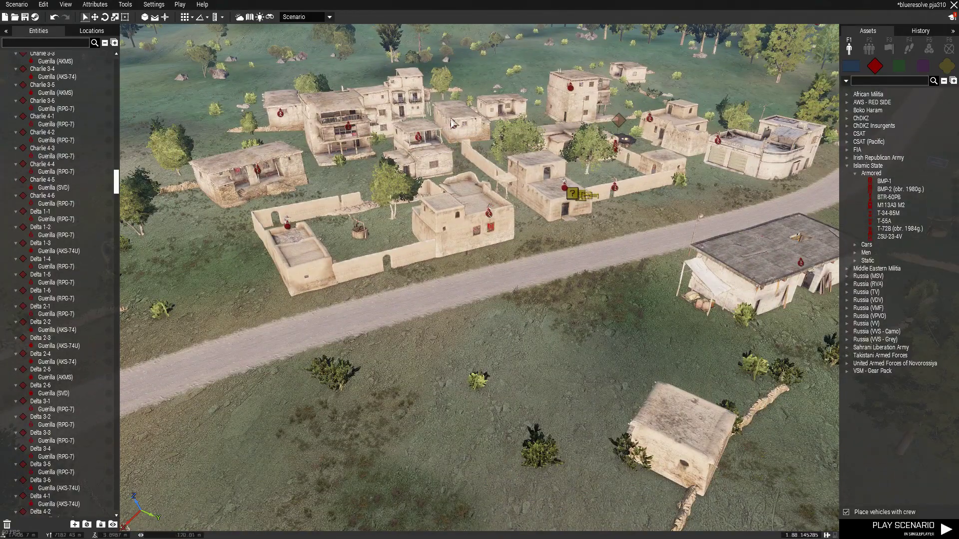
pyautogui.scroll(-4, 528, 170)
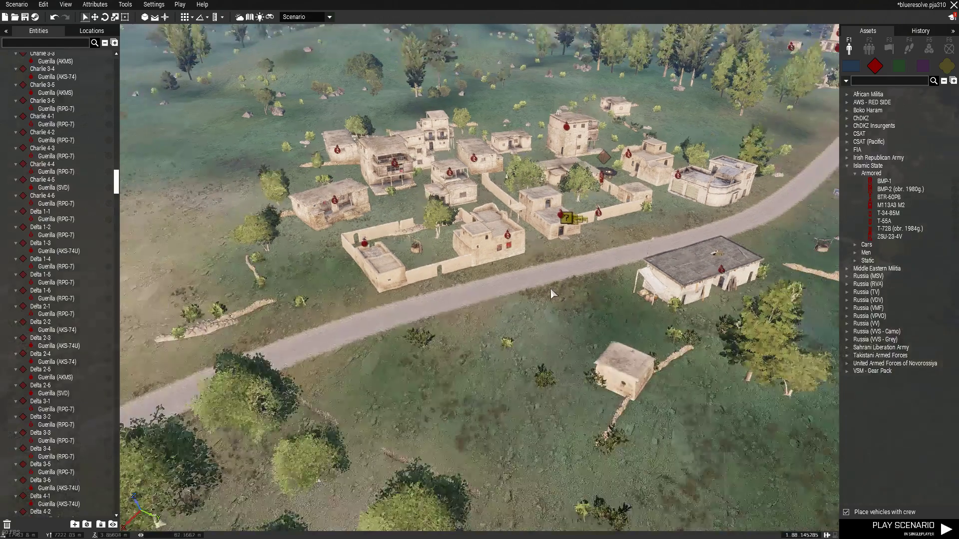
pyautogui.scroll(3, 486, 380)
pyautogui.scroll(3, 480, 325)
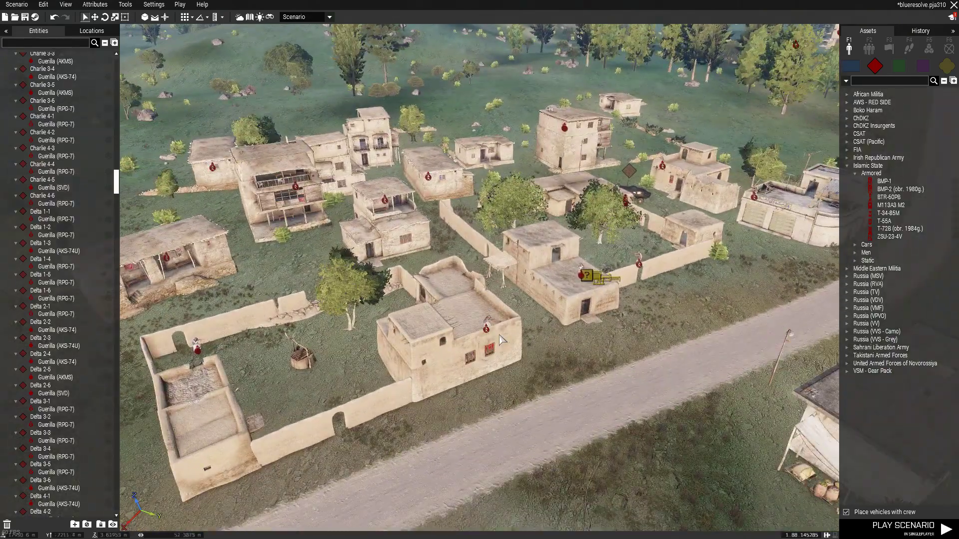
pyautogui.scroll(-3, 544, 377)
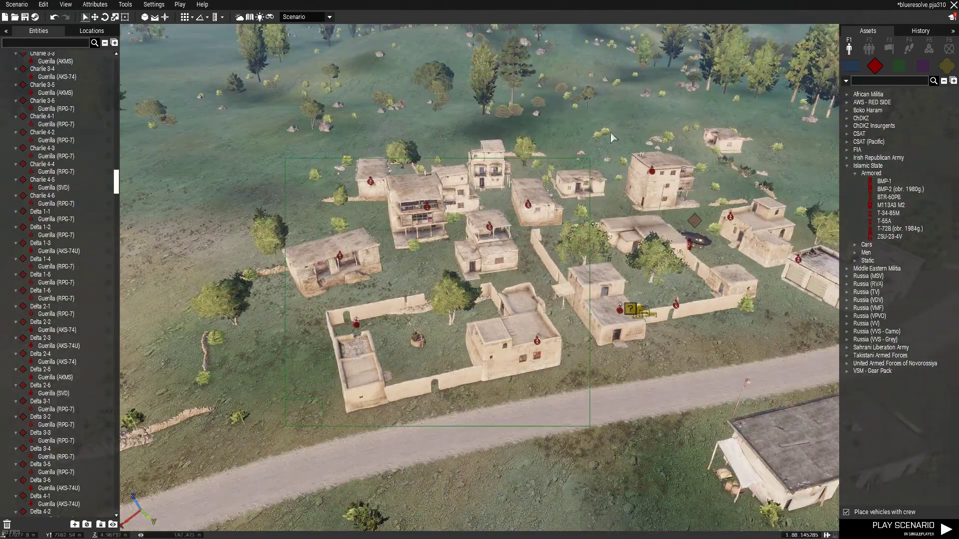
# Check the enemy placements in the roadside village and save the scenario.
pyautogui.moveTo(597, 148); pyautogui.dragTo(684, 109)
pyautogui.click(602, 417)
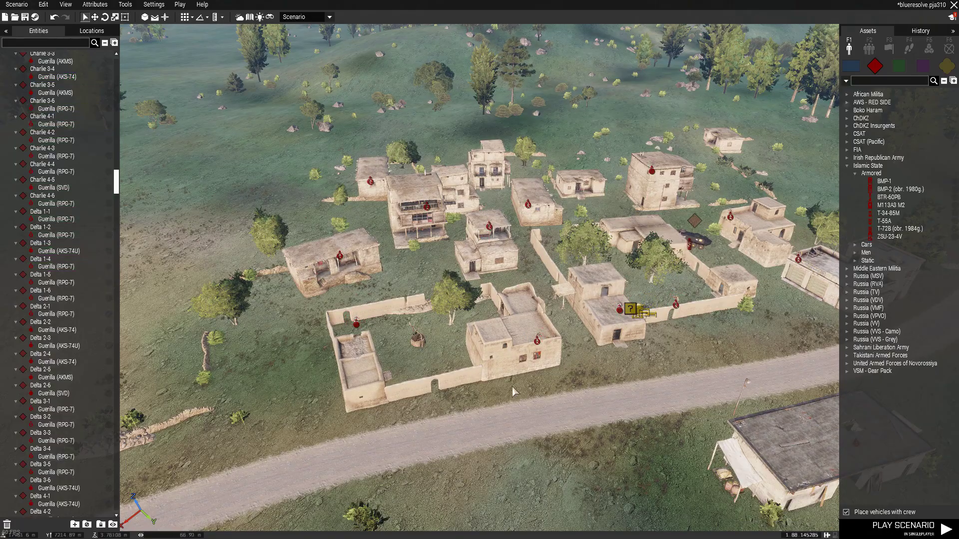
pyautogui.moveTo(654, 451); pyautogui.dragTo(325, 432, button='right')
pyautogui.press('w')
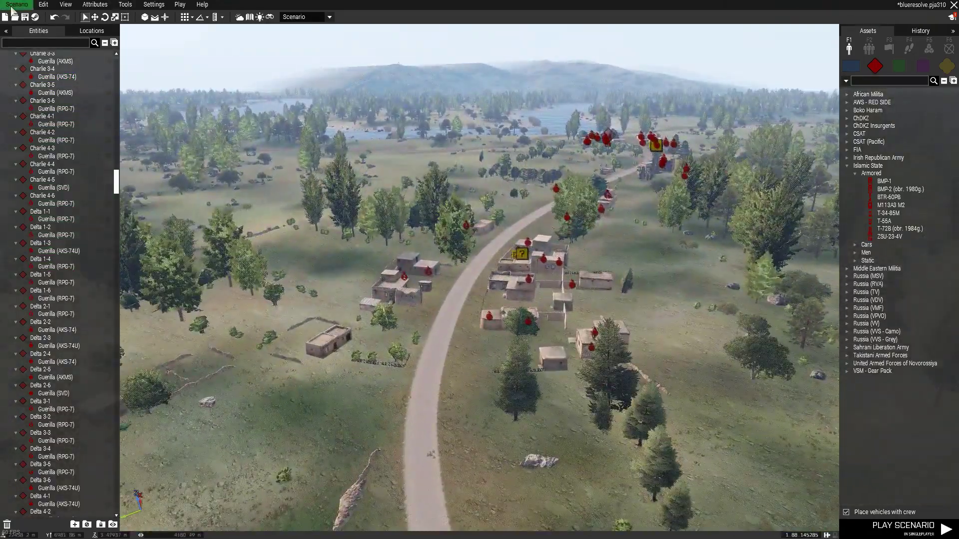
pyautogui.click(16, 4)
pyautogui.click(67, 49)
# Place a Middle Eastern Militia infantry Rifle squad in the open field beside the village near the river.
pyautogui.press('w')
pyautogui.moveTo(466, 167); pyautogui.dragTo(449, 267, button='right')
pyautogui.doubleClick(868, 166)
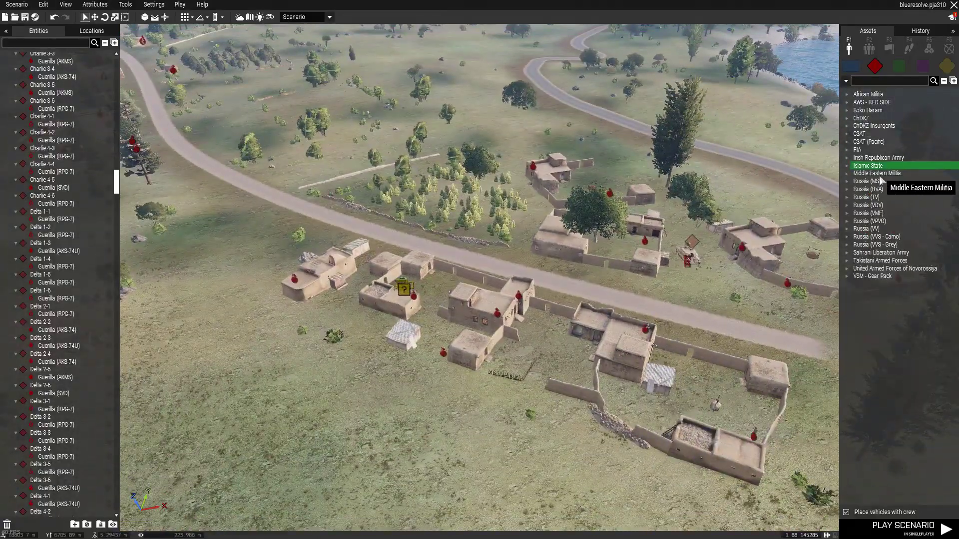
pyautogui.click(877, 174)
pyautogui.doubleClick(878, 175)
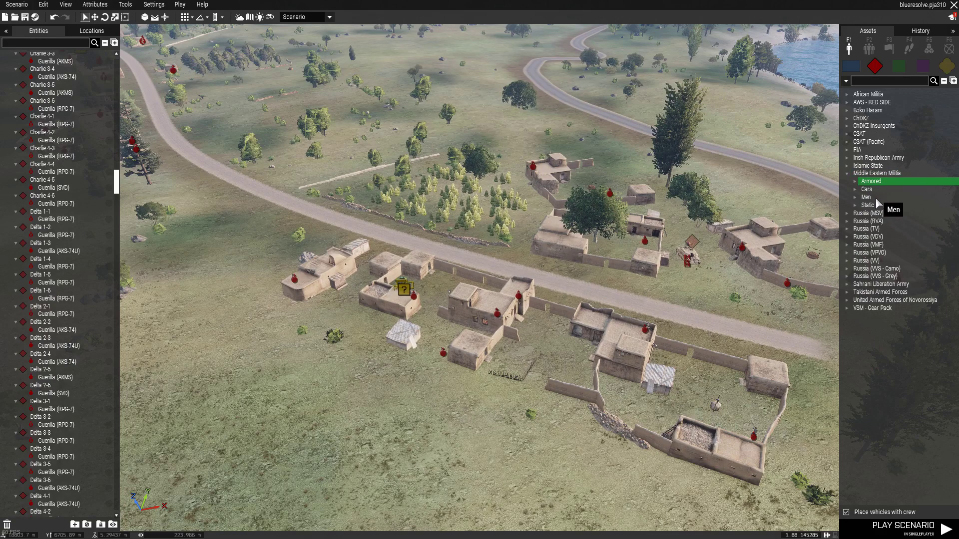
pyautogui.click(867, 48)
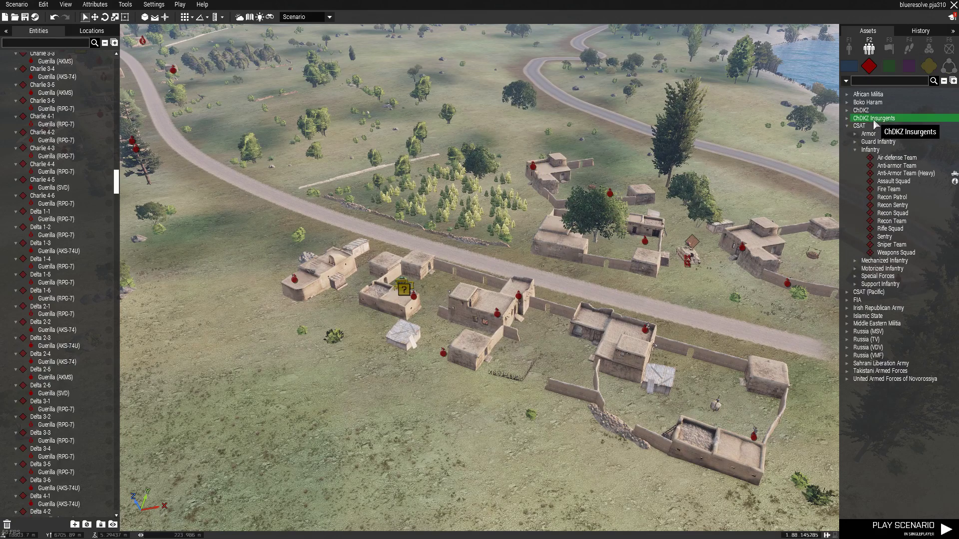
pyautogui.doubleClick(860, 126)
pyautogui.doubleClick(877, 166)
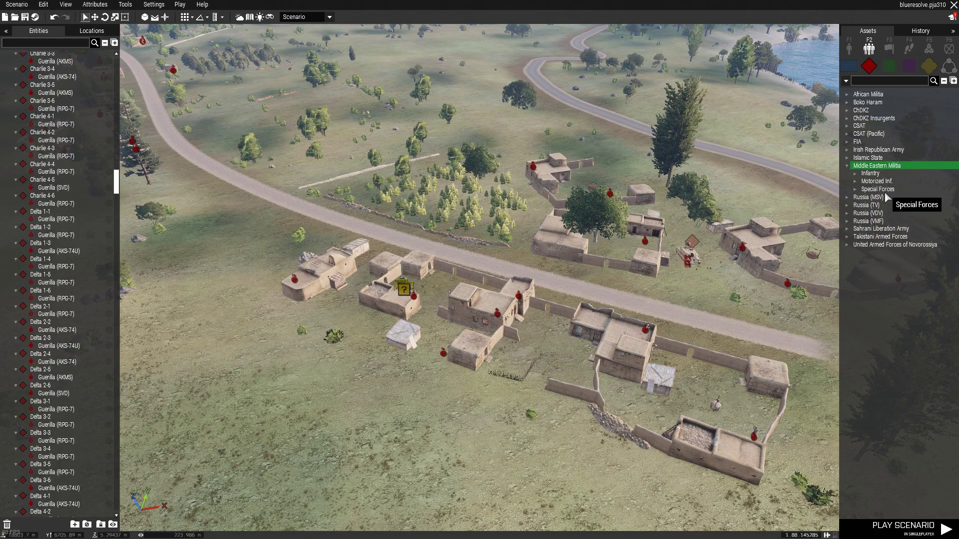
pyautogui.doubleClick(870, 173)
pyautogui.click(905, 205)
pyautogui.scroll(-3, 642, 368)
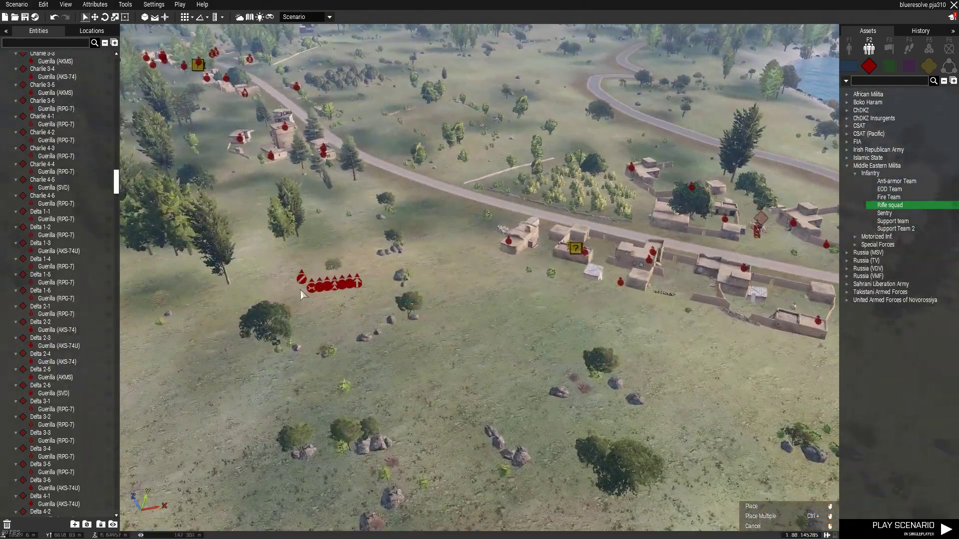
pyautogui.click(301, 294)
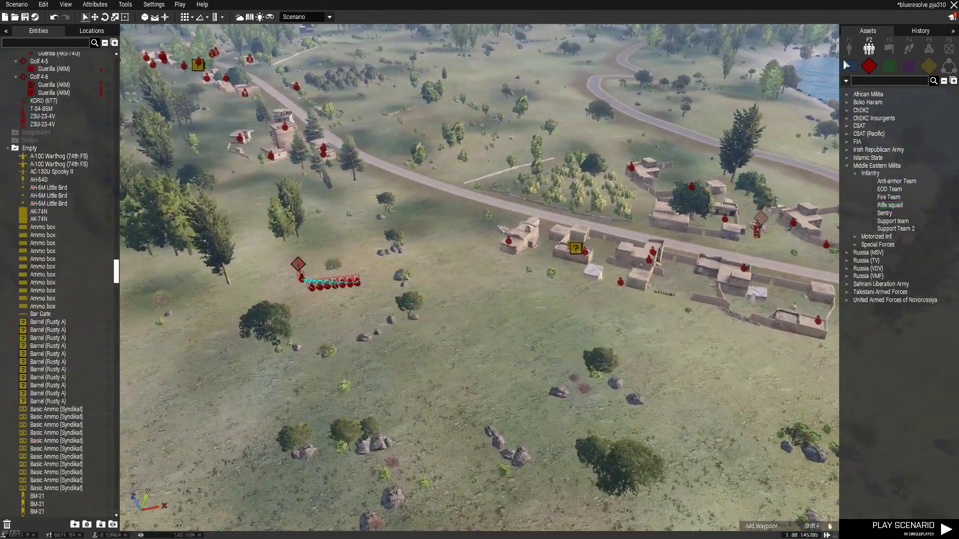
# Give the rifle squad three Move waypoints around the village and close the route with a Cycle waypoint near the squad.
pyautogui.press('F4')
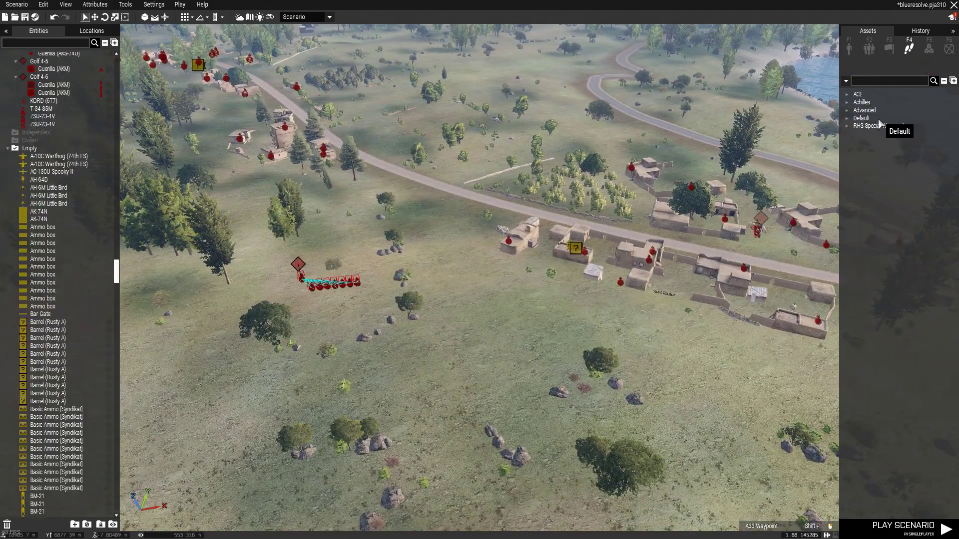
pyautogui.doubleClick(884, 120)
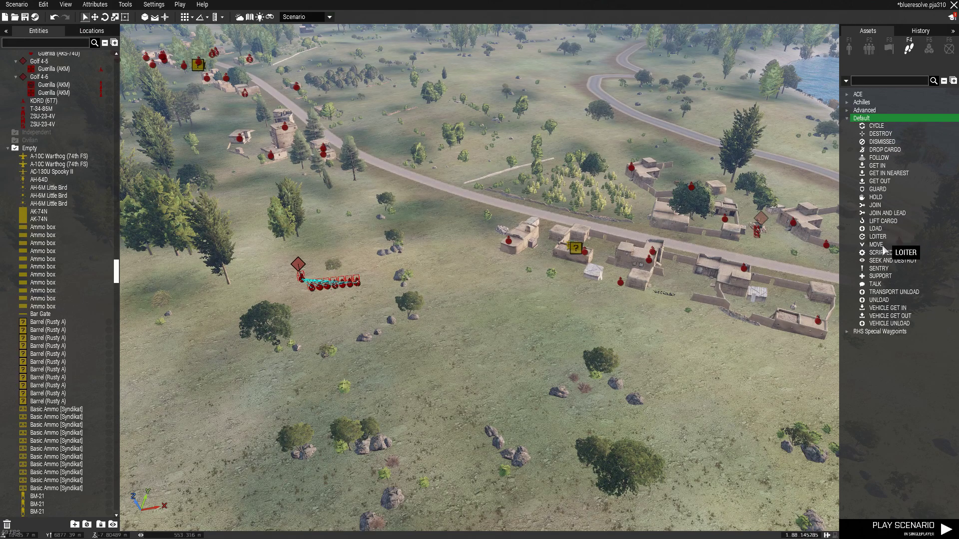
pyautogui.click(884, 245)
pyautogui.press('s')
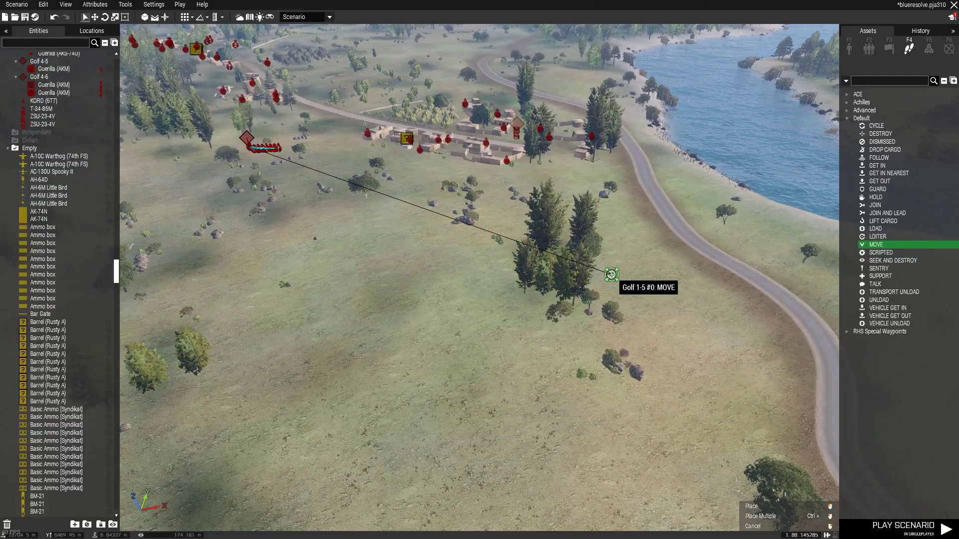
pyautogui.click(610, 274)
pyautogui.click(647, 145)
pyautogui.click(540, 64)
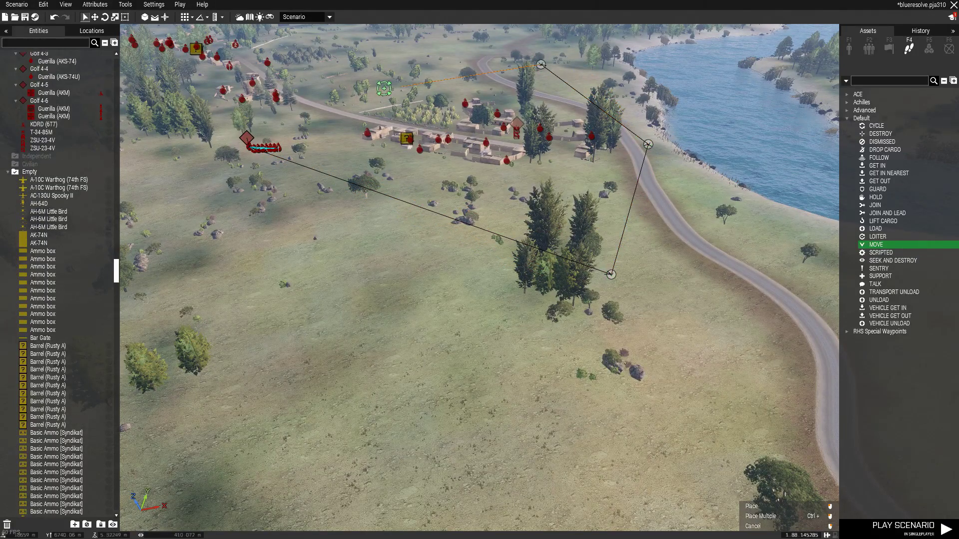
pyautogui.click(876, 126)
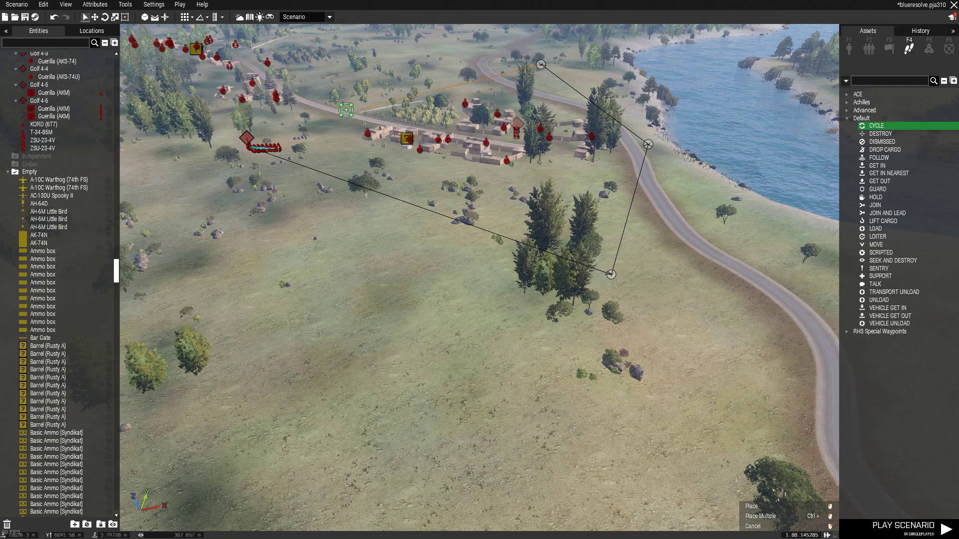
pyautogui.click(318, 123)
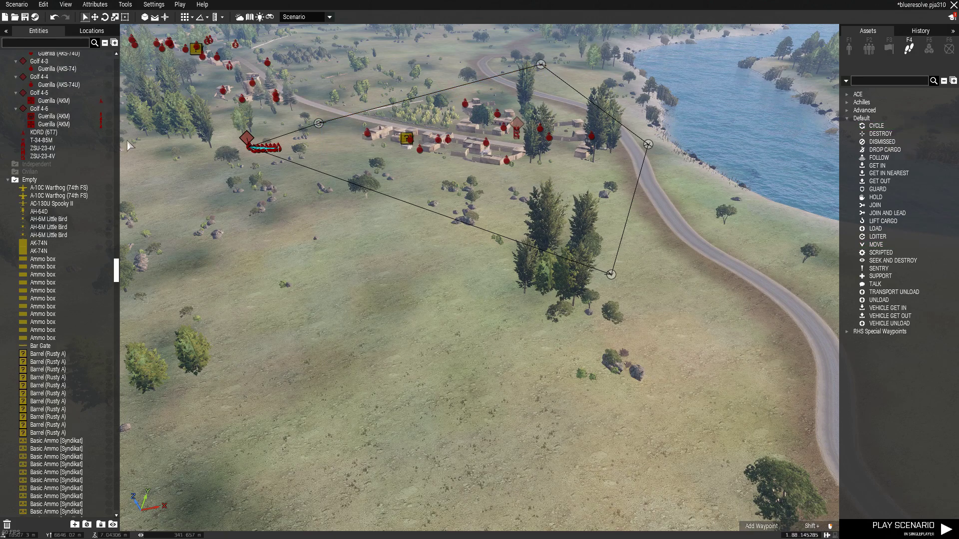
# Set the rifle squad's behavior to Safe and its formation to single file in the group's attributes.
pyautogui.click(258, 146)
pyautogui.scroll(2, 161, 205)
pyautogui.click(299, 224)
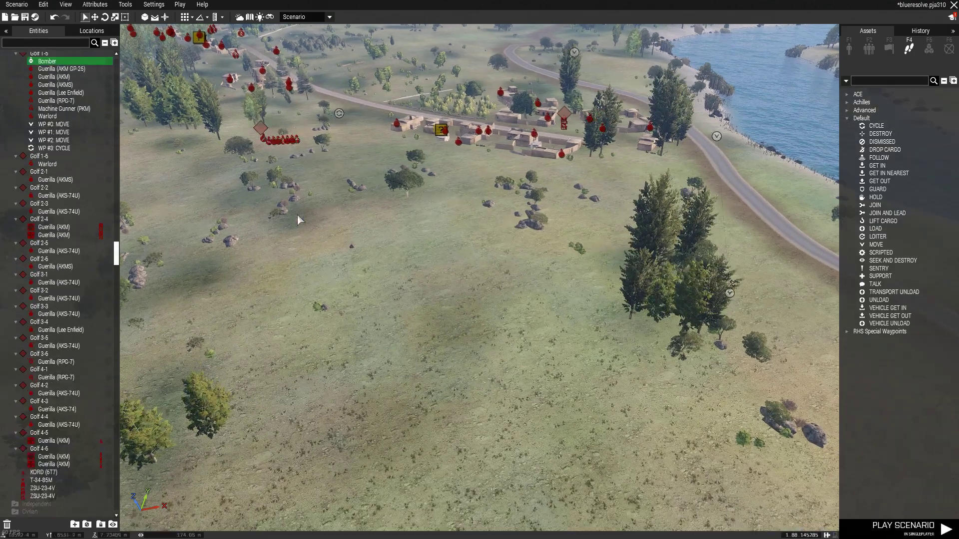
pyautogui.press('w')
pyautogui.press('a')
pyautogui.moveTo(403, 185); pyautogui.dragTo(352, 206)
pyautogui.scroll(3, 69, 135)
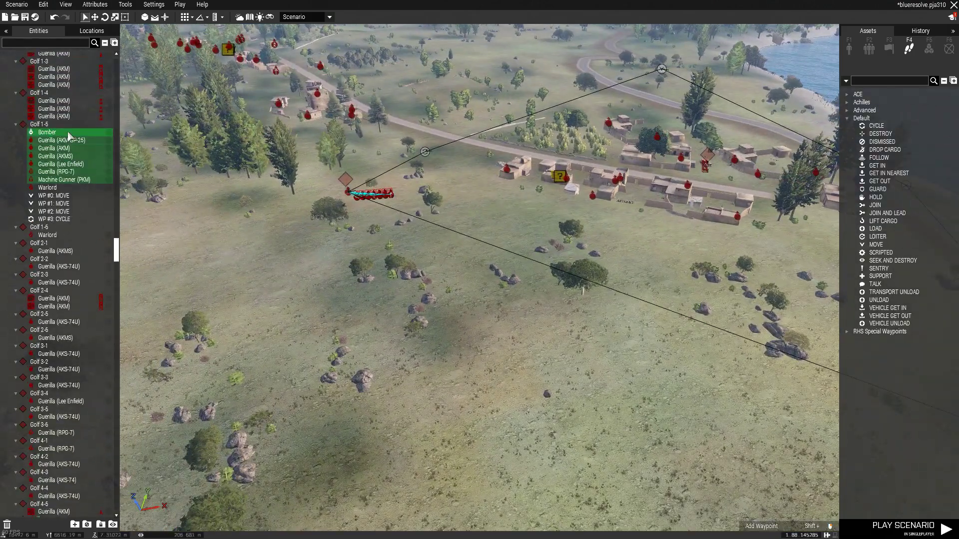
pyautogui.doubleClick(40, 125)
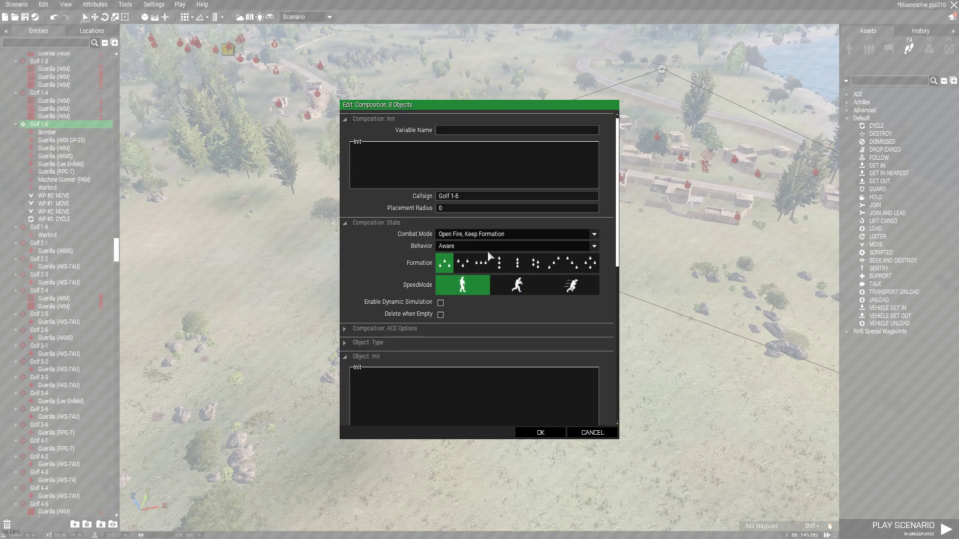
pyautogui.click(449, 247)
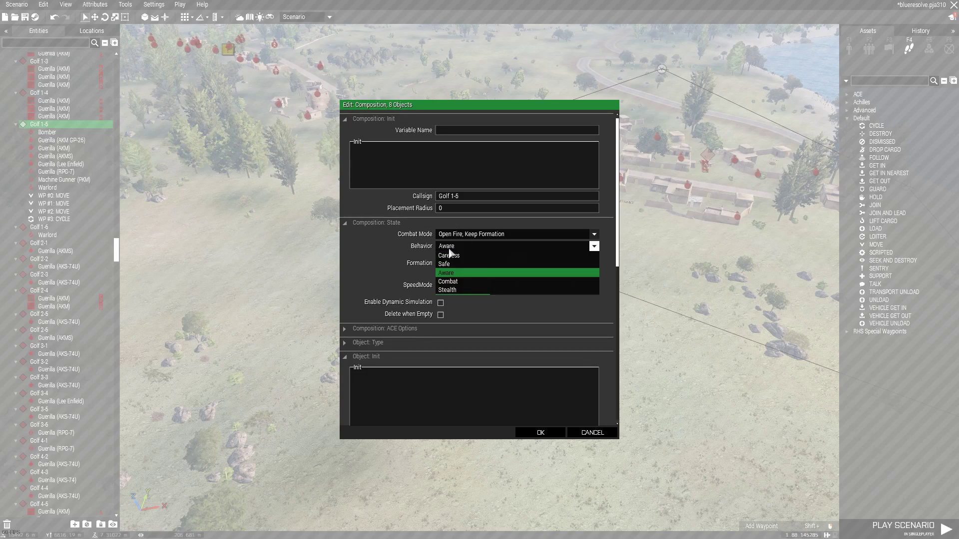
pyautogui.click(462, 265)
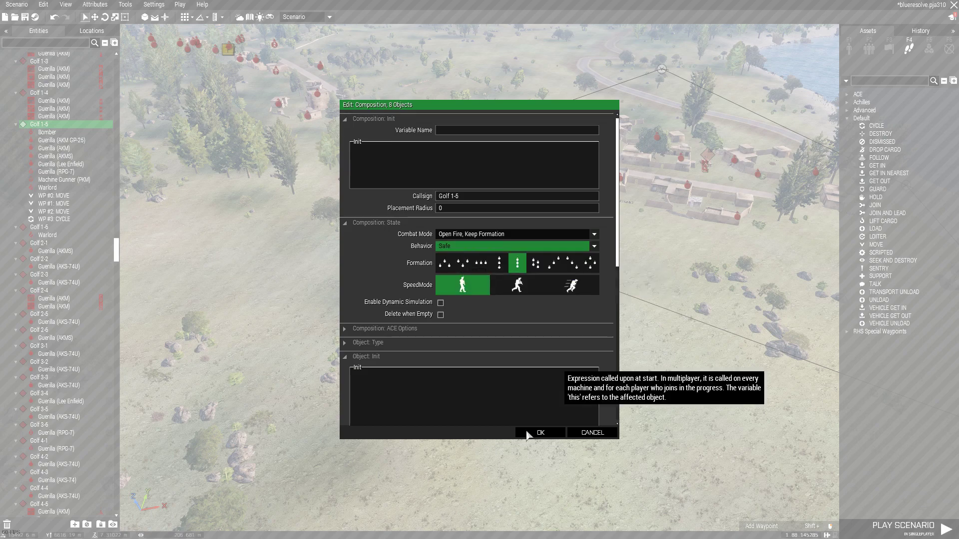
pyautogui.scroll(-10, 574, 380)
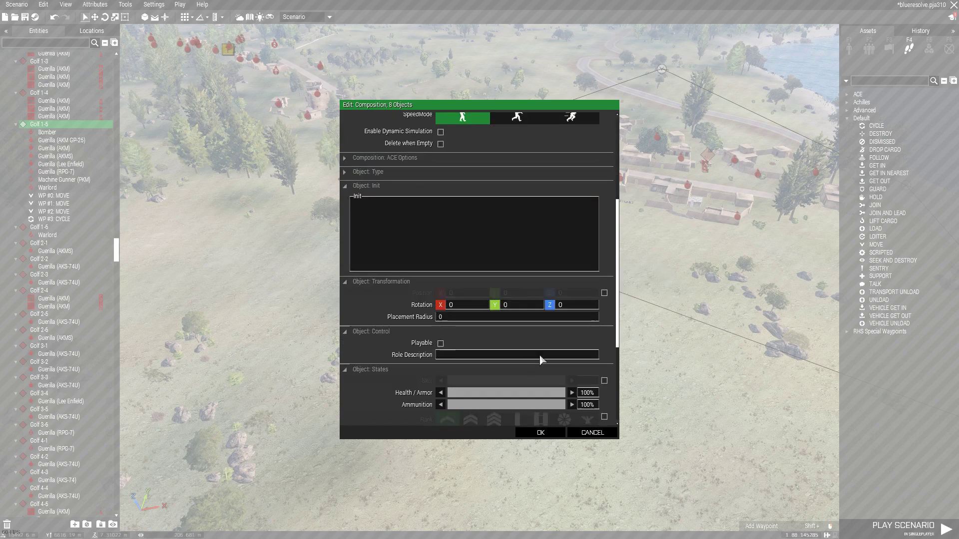
pyautogui.click(540, 433)
# Move the squad's second and third Move waypoints into the open field on the squad's side of the village.
pyautogui.scroll(5, 352, 256)
pyautogui.press('s')
pyautogui.press('d')
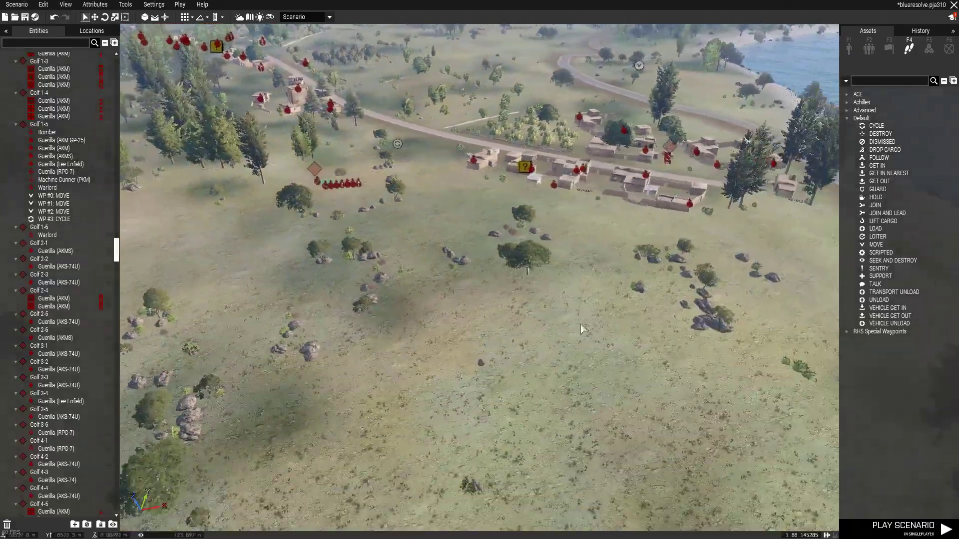
pyautogui.moveTo(667, 283); pyautogui.dragTo(670, 385, button='right')
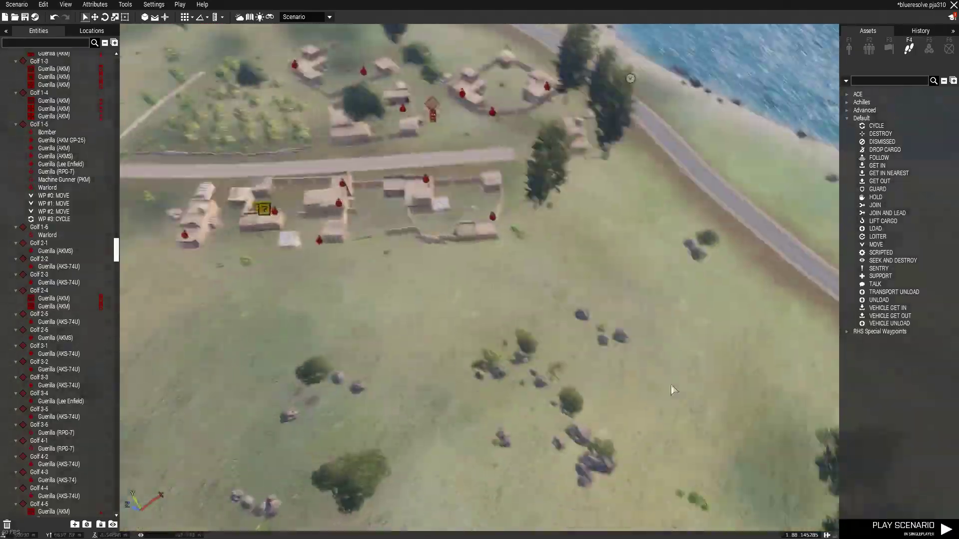
pyautogui.scroll(-5, 670, 385)
pyautogui.press('s')
pyautogui.moveTo(600, 199); pyautogui.dragTo(580, 216)
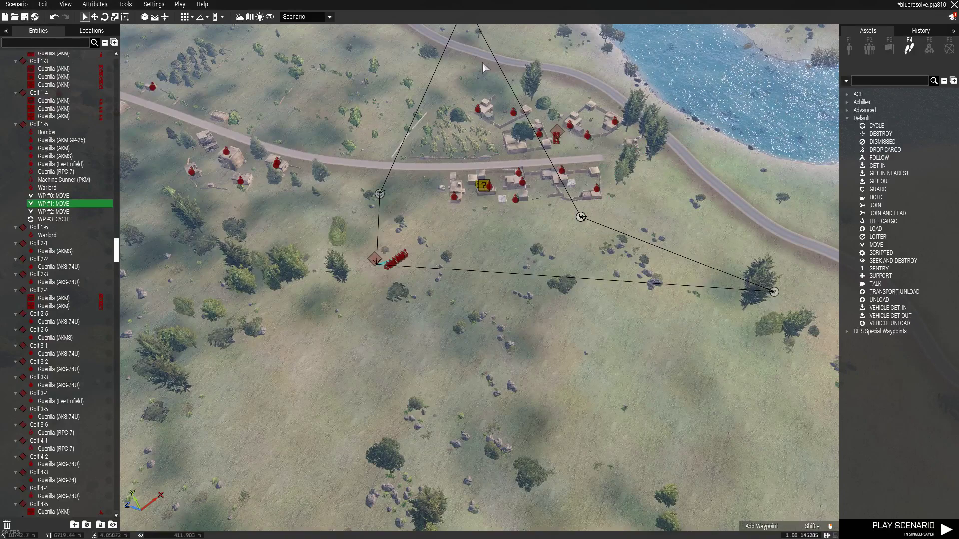
pyautogui.press('w')
pyautogui.moveTo(463, 48)
pyautogui.mouseDown()
pyautogui.moveTo(463, 177)
pyautogui.moveTo(487, 349)
pyautogui.mouseUp()
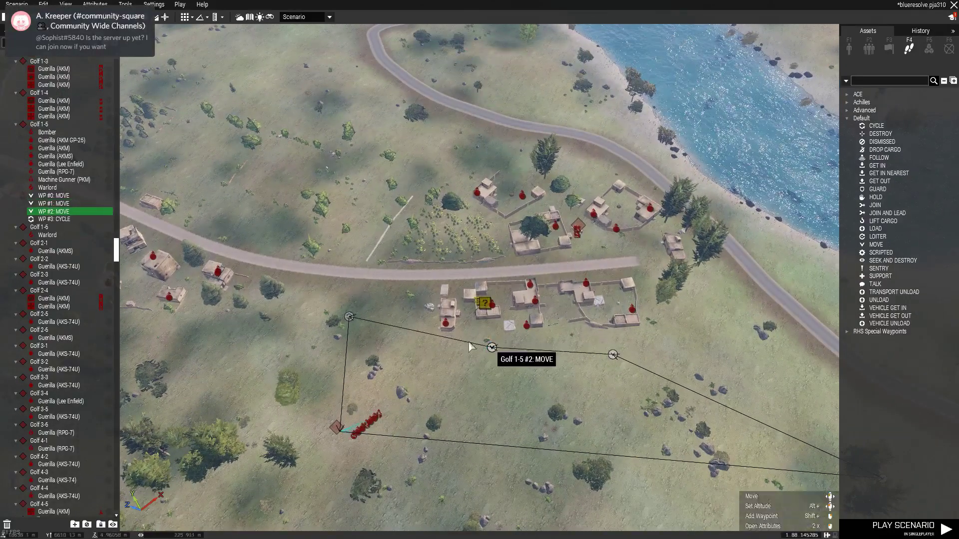
# Place the Cycle waypoint close to the squad and select the whole squad with all its waypoints for copying.
pyautogui.click(349, 316)
pyautogui.moveTo(349, 316); pyautogui.dragTo(438, 374)
pyautogui.press('s')
pyautogui.press('d')
pyautogui.moveTo(409, 290); pyautogui.dragTo(361, 298)
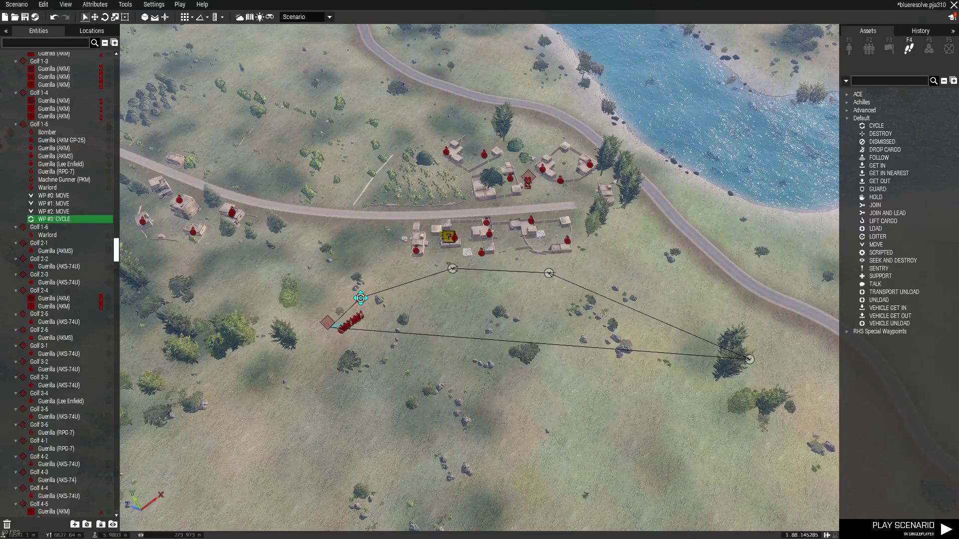
pyautogui.click(298, 392)
pyautogui.moveTo(298, 392); pyautogui.dragTo(794, 270)
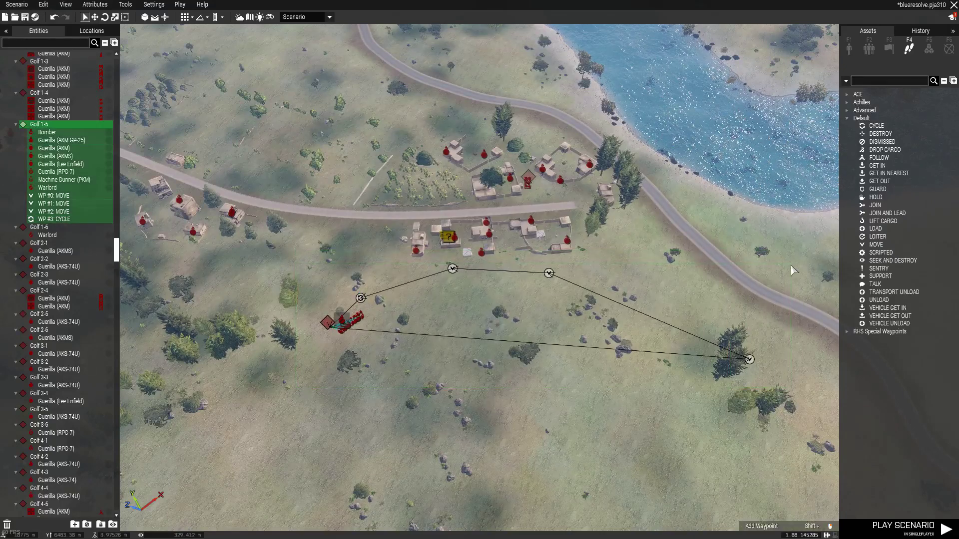
# Move the original squad's second and third Move waypoints to the far side of the village so the route encircles it.
pyautogui.click(452, 269)
pyautogui.moveTo(452, 268); pyautogui.dragTo(366, 155)
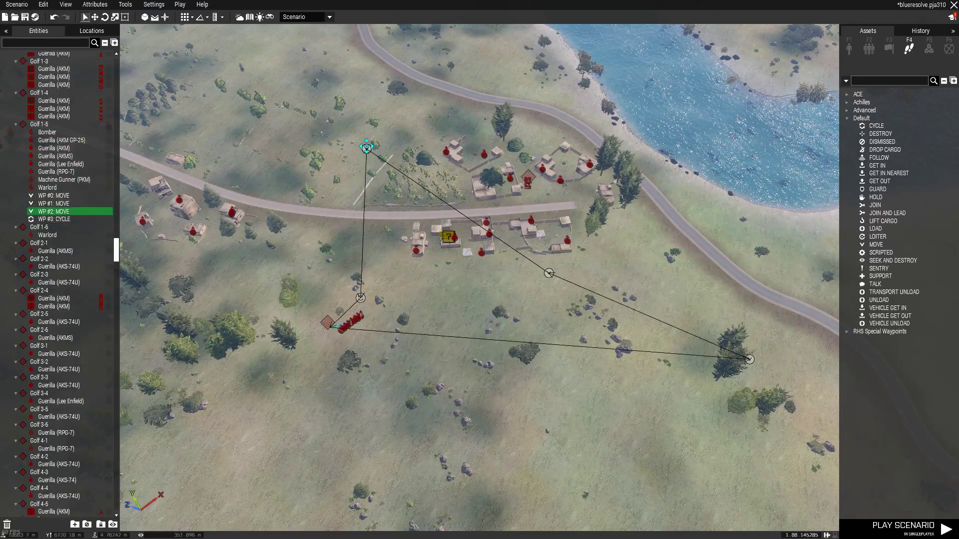
pyautogui.moveTo(548, 273); pyautogui.dragTo(606, 117)
# Paste two copies of the patrolling squad with its waypoints in the wooded hills away from the villages.
pyautogui.moveTo(605, 117); pyautogui.dragTo(514, 251, button='right')
pyautogui.press('d')
pyautogui.press('w')
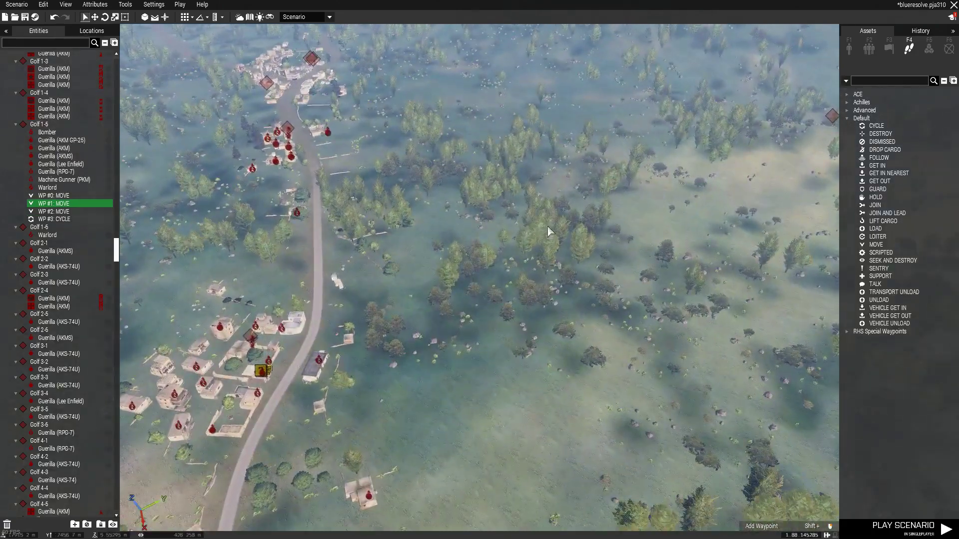
pyautogui.hotkey('ctrl', 'v')
pyautogui.press('w')
pyautogui.moveTo(622, 384); pyautogui.dragTo(435, 196, button='right')
pyautogui.hotkey('ctrl', 'v')
# Reposition the second pasted squad's patrol route in the hills beside the dirt road.
pyautogui.moveTo(496, 289); pyautogui.dragTo(438, 426, button='right')
pyautogui.press('w')
pyautogui.press('a')
pyautogui.press('s')
pyautogui.moveTo(502, 312); pyautogui.dragTo(397, 389)
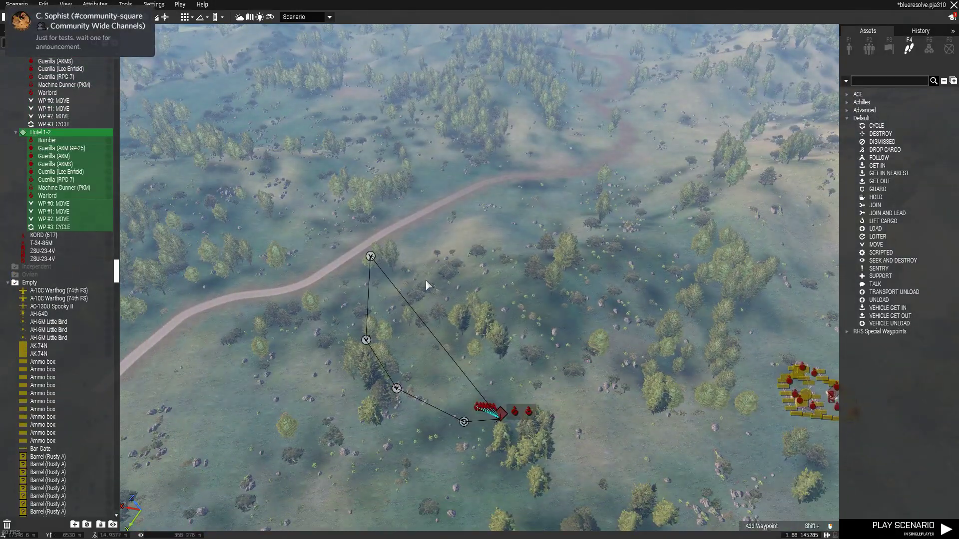
pyautogui.click(378, 255)
pyautogui.moveTo(373, 257); pyautogui.dragTo(622, 208)
pyautogui.click(454, 458)
# Paste a third copy of the patrolling squad and shift it with its waypoints across the side road outside the village.
pyautogui.moveTo(455, 458); pyautogui.dragTo(562, 278, button='right')
pyautogui.press('w')
pyautogui.hotkey('ctrl', 'v')
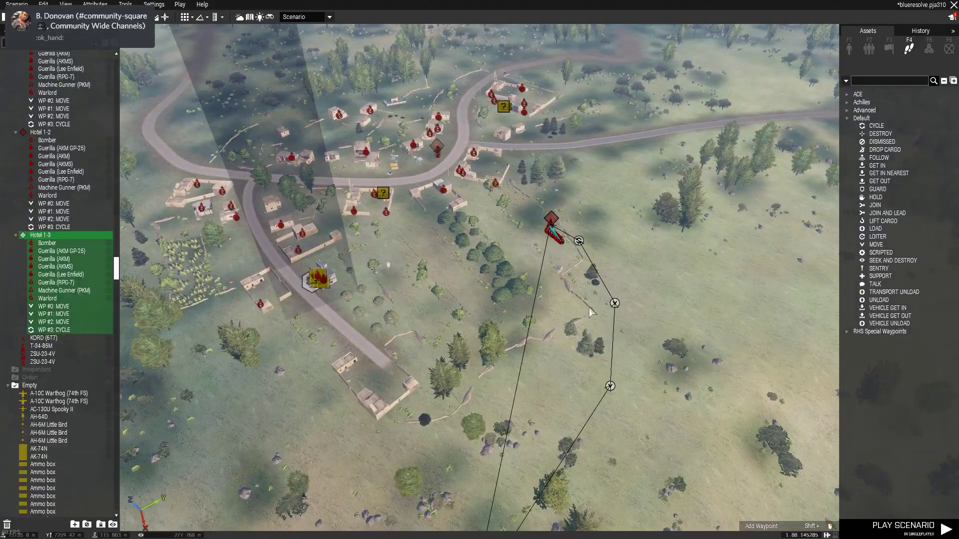
pyautogui.moveTo(615, 303); pyautogui.dragTo(667, 176)
pyautogui.moveTo(652, 141); pyautogui.dragTo(657, 123)
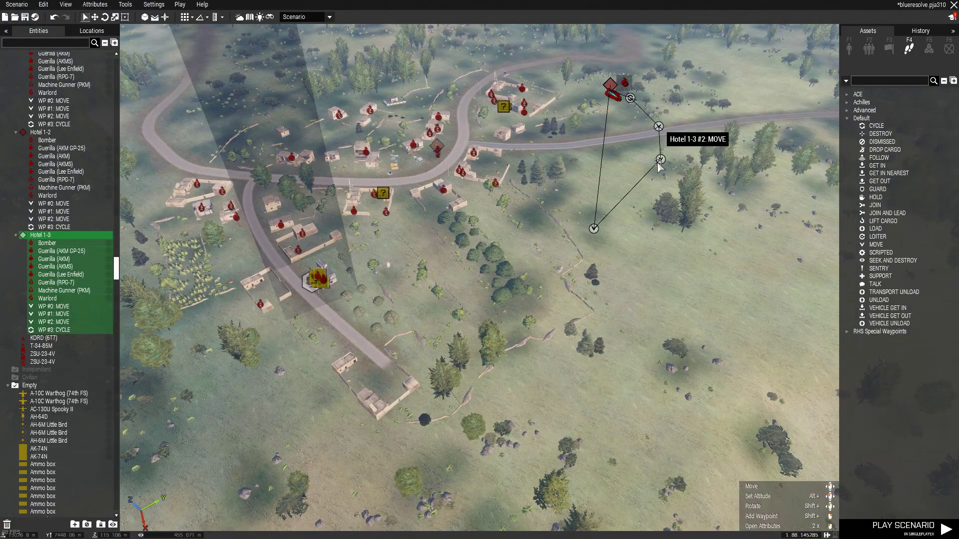
pyautogui.click(535, 360)
# Examine how the enemy garrisons and patrols are distributed along the road through the villages.
pyautogui.moveTo(536, 359); pyautogui.dragTo(622, 360, button='right')
pyautogui.press('w')
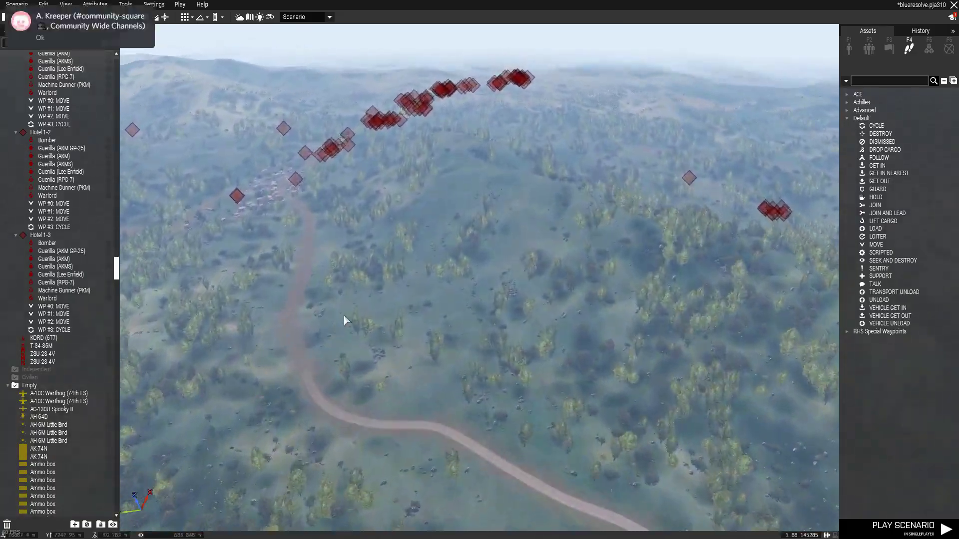
pyautogui.press('w')
pyautogui.press('a')
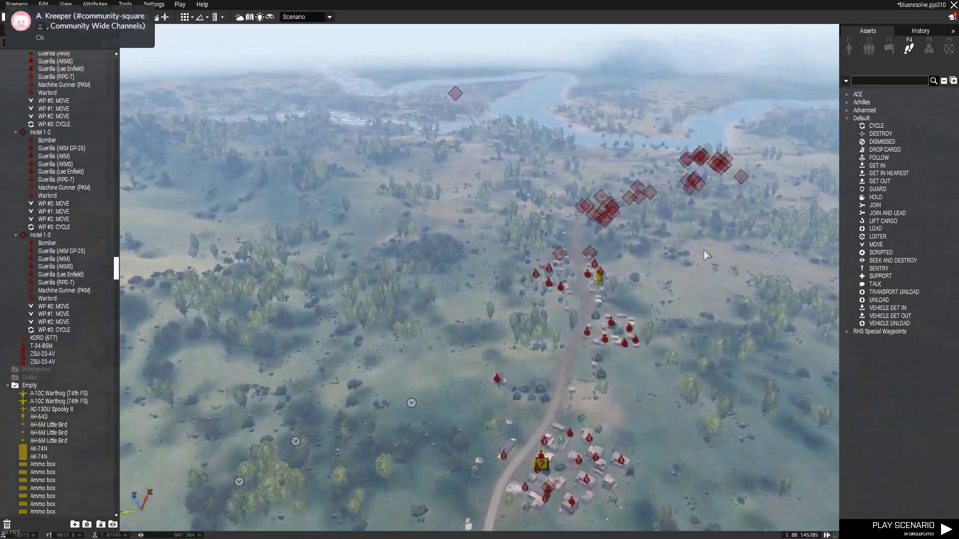
pyautogui.press('w')
pyautogui.moveTo(703, 250); pyautogui.dragTo(319, 354, button='right')
pyautogui.moveTo(657, 430); pyautogui.dragTo(582, 446, button='right')
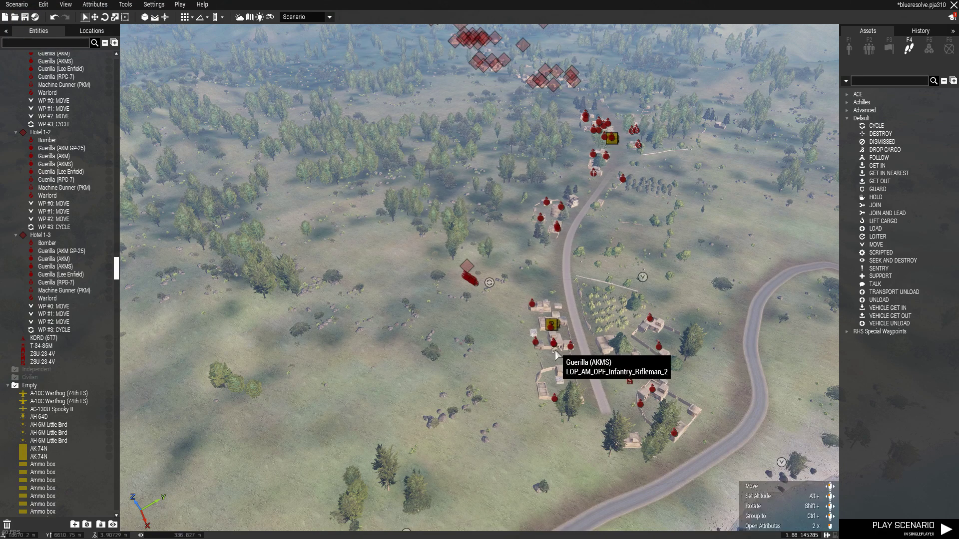
pyautogui.moveTo(322, 421); pyautogui.dragTo(724, 19)
pyautogui.click(608, 280)
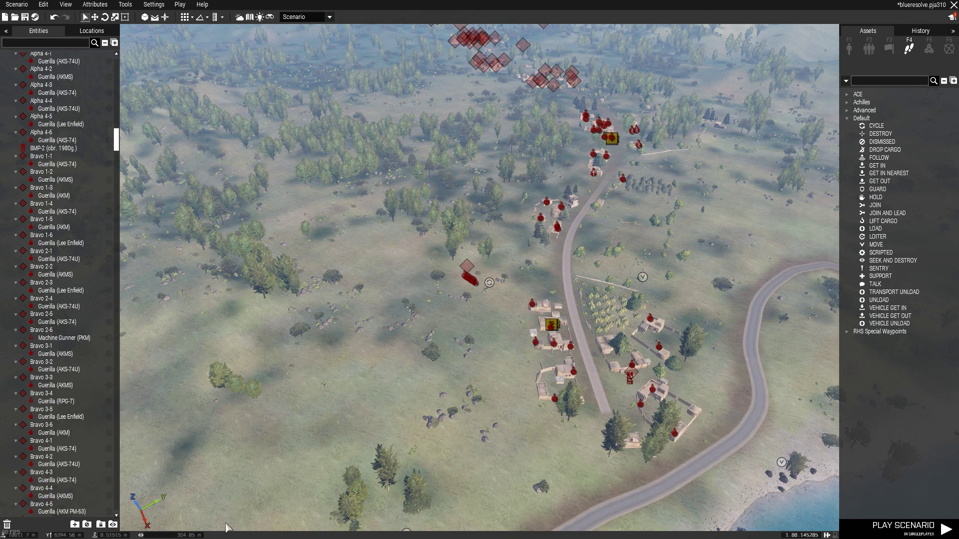
# Examine how the enemy garrisons, camps and patrols are spread across the ISIL Controlled Region and the surrounding target compounds.
pyautogui.scroll(2, 609, 421)
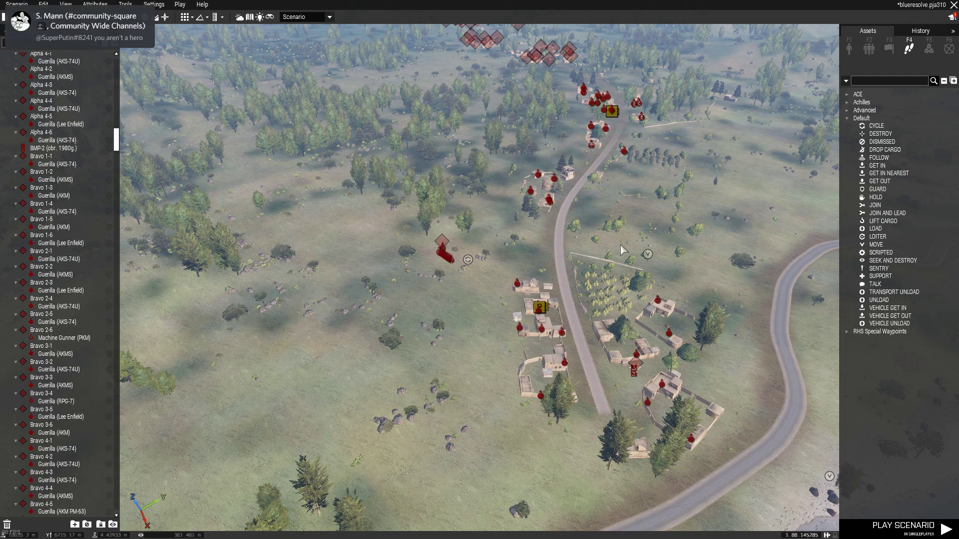
pyautogui.press('w')
pyautogui.moveTo(579, 265); pyautogui.dragTo(658, 254, button='right')
pyautogui.press('w')
pyautogui.moveTo(653, 195); pyautogui.dragTo(678, 197, button='right')
pyautogui.press('m')
pyautogui.scroll(-5, 688, 197)
pyautogui.scroll(2, 532, 370)
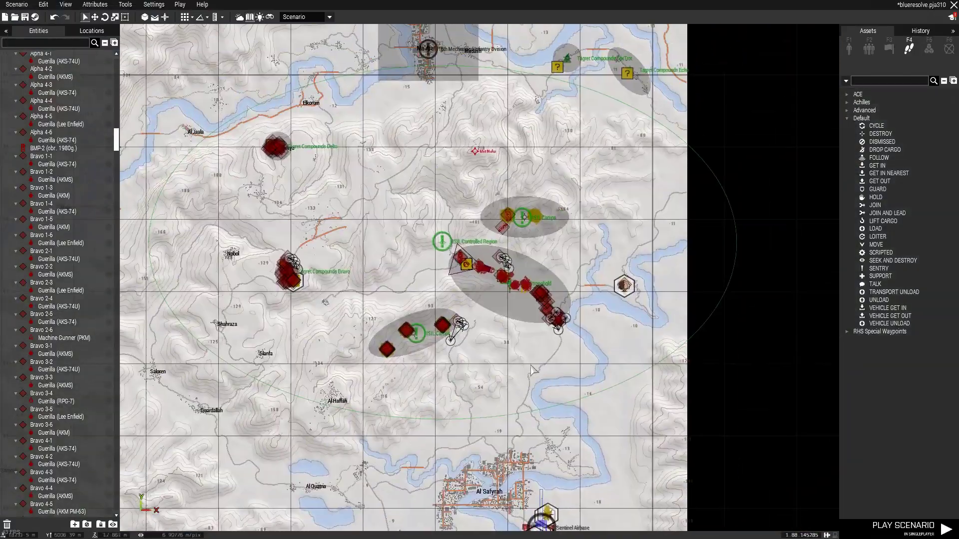
pyautogui.moveTo(462, 154); pyautogui.dragTo(518, 133, button='right')
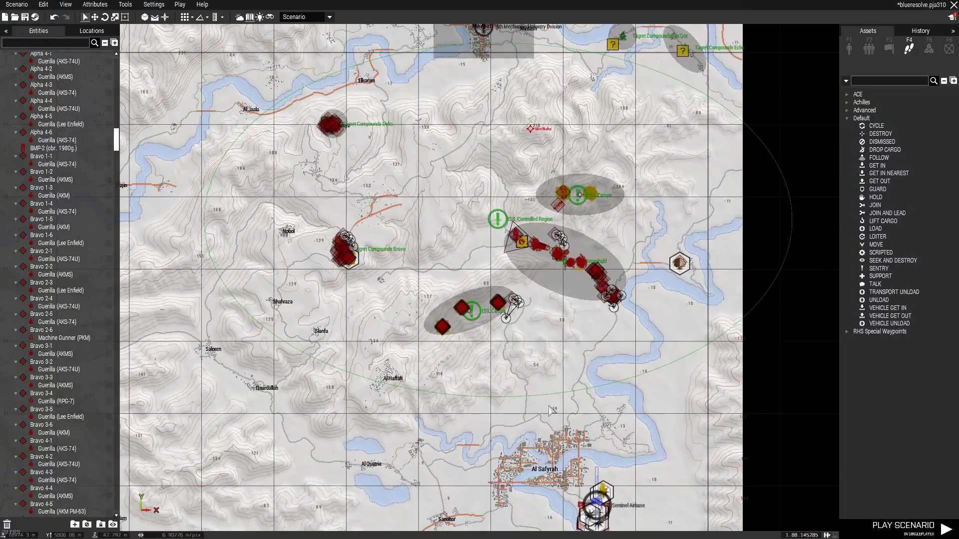
pyautogui.moveTo(687, 437)
pyautogui.mouseDown(button='right')
pyautogui.moveTo(670, 358)
pyautogui.moveTo(684, 434)
pyautogui.mouseUp(button='right')
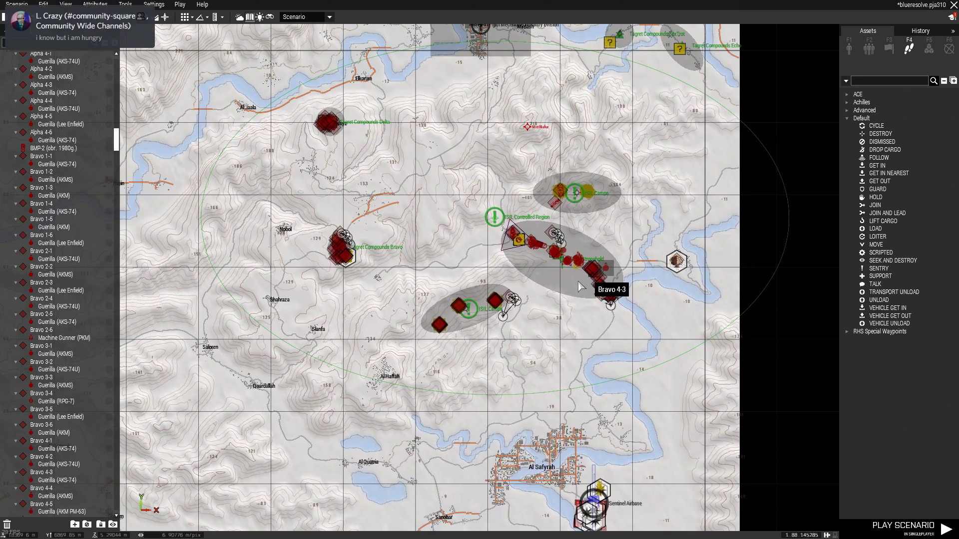
pyautogui.scroll(3, 551, 294)
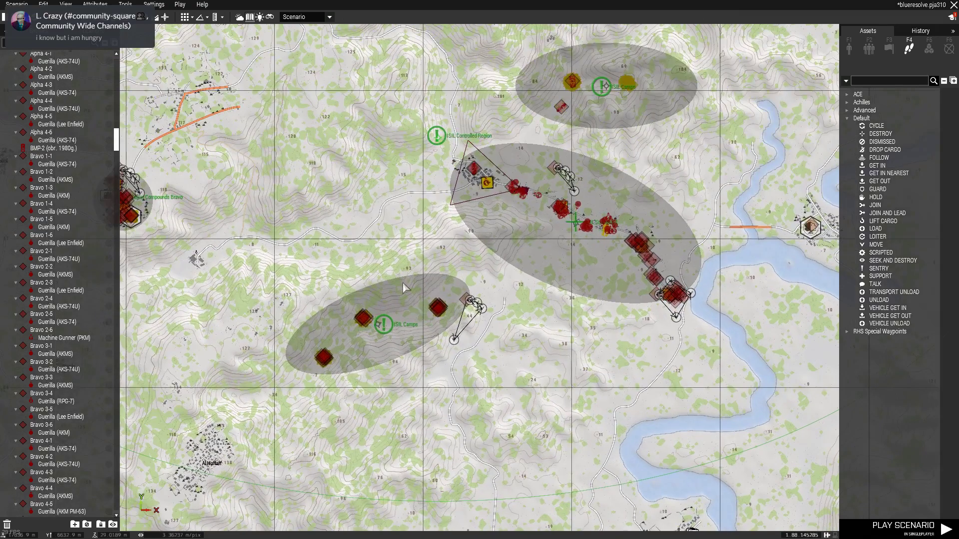
pyautogui.scroll(-3, 607, 278)
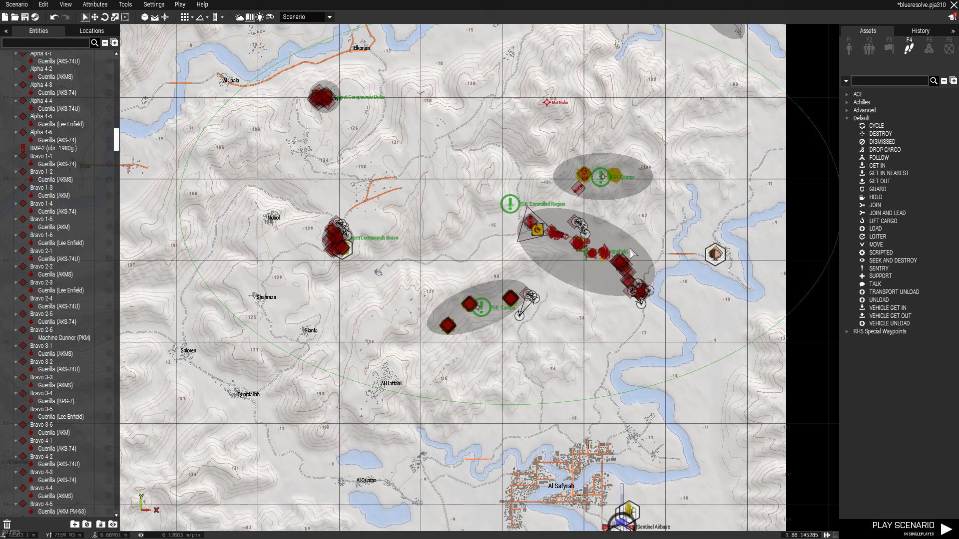
pyautogui.scroll(3, 689, 312)
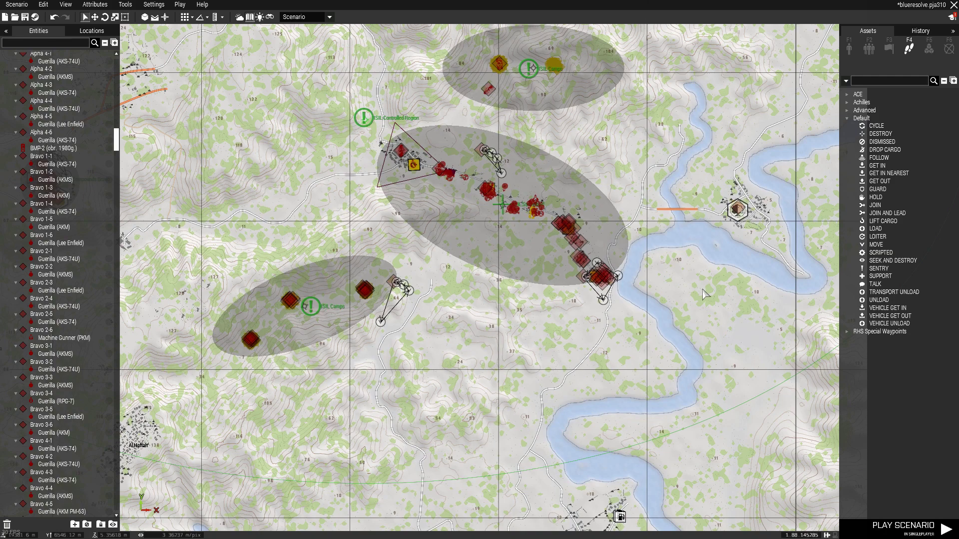
pyautogui.scroll(-4, 684, 291)
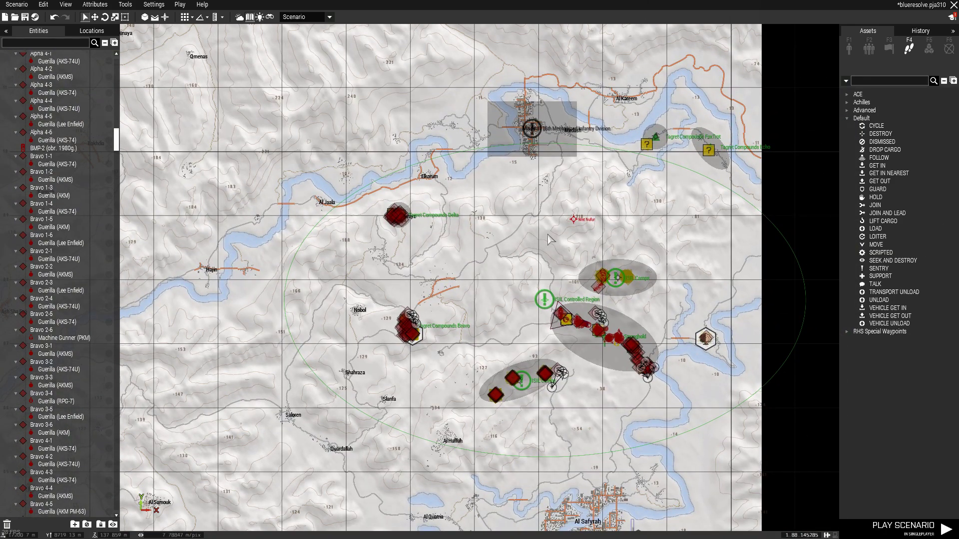
pyautogui.middleClick(520, 212)
pyautogui.middleClick(540, 201)
pyautogui.scroll(-5, 571, 280)
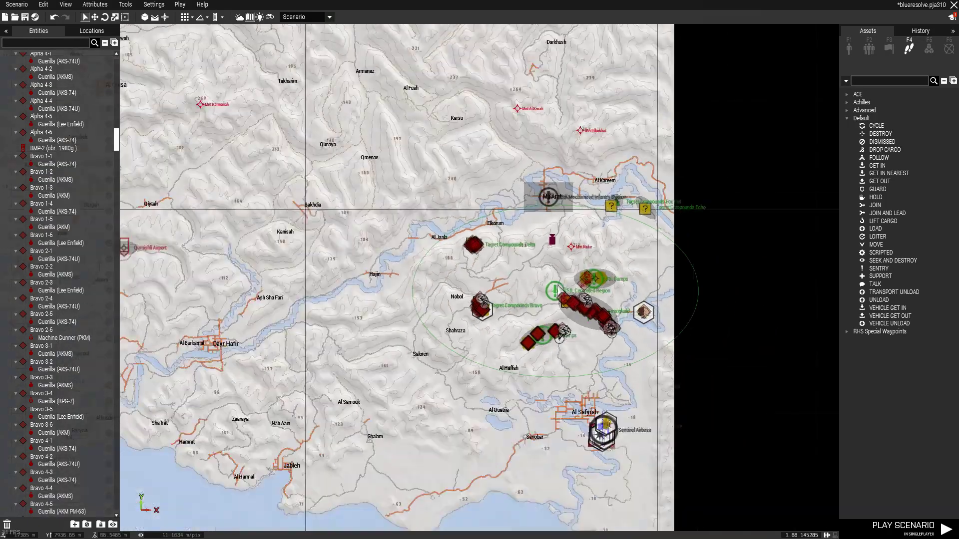
# Place a crewed Middle Eastern Militia 9K38 (Djigit) static launcher on a flat rooftop in the hill village south of the occupied city.
pyautogui.press('m')
pyautogui.press('w')
pyautogui.moveTo(541, 342); pyautogui.dragTo(470, 345, button='right')
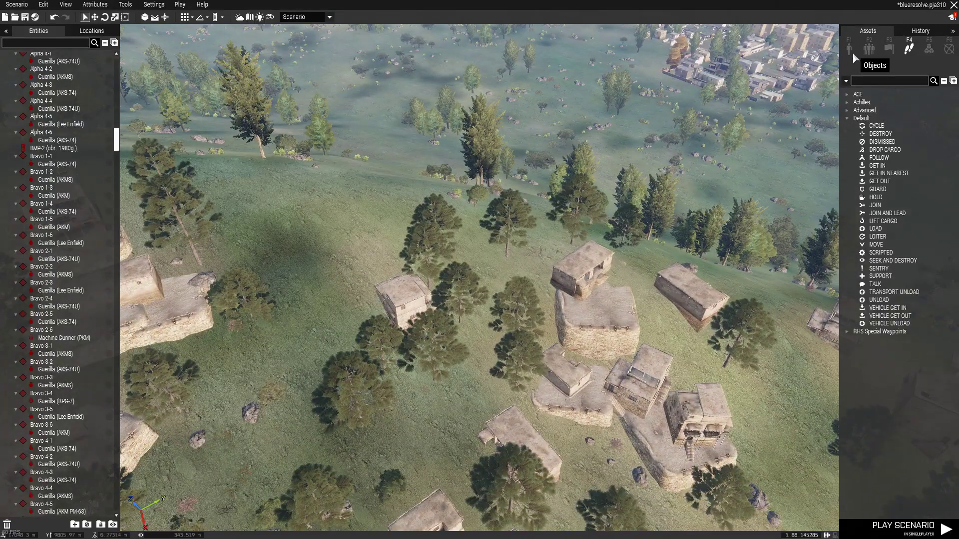
pyautogui.click(849, 48)
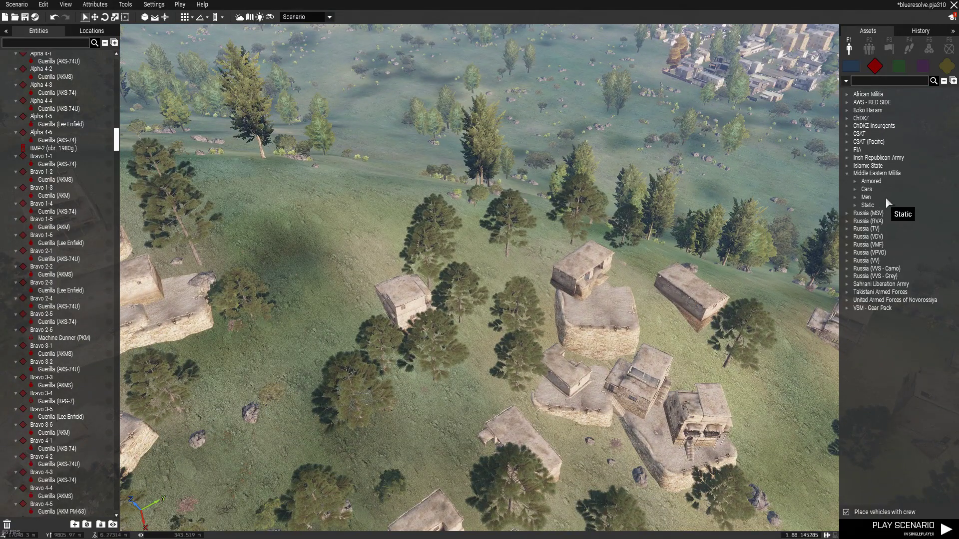
pyautogui.doubleClick(888, 182)
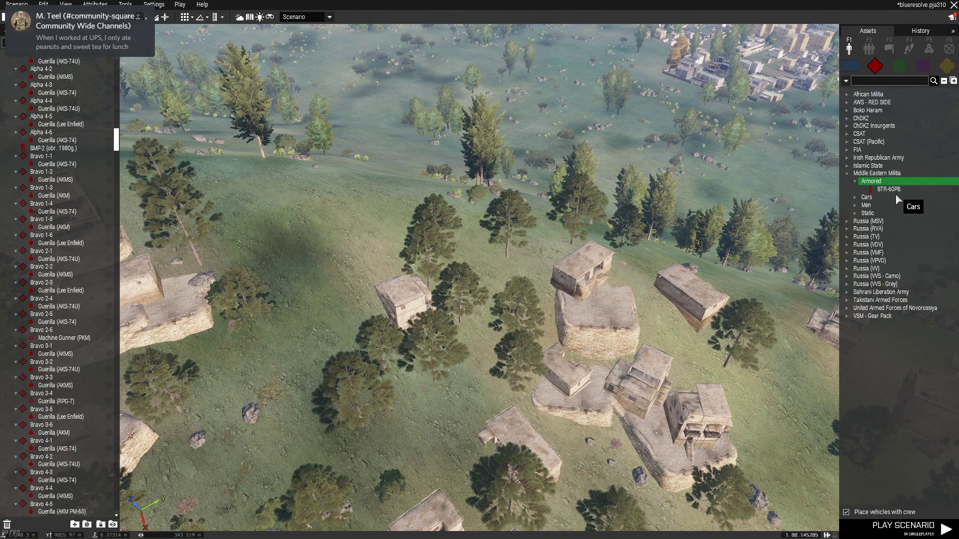
pyautogui.doubleClick(888, 183)
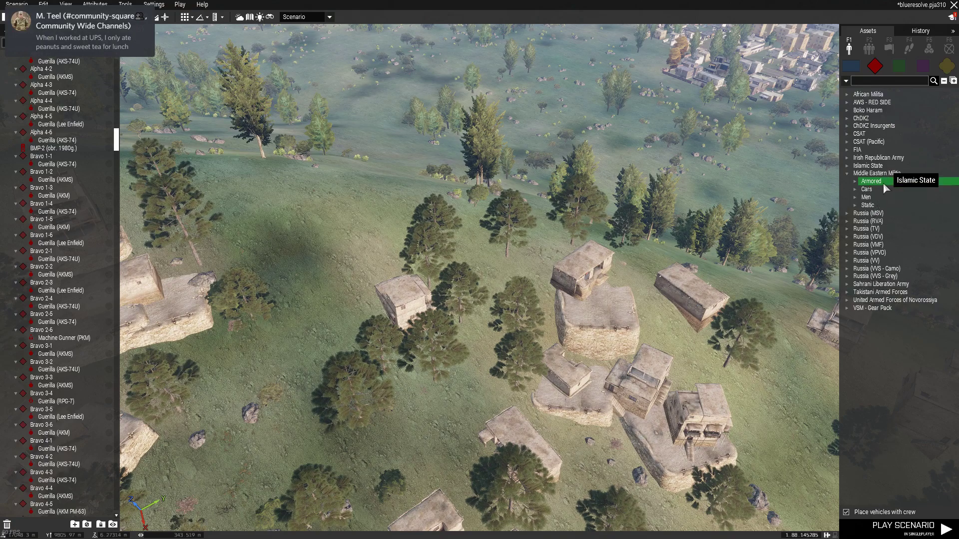
pyautogui.doubleClick(871, 206)
pyautogui.click(897, 222)
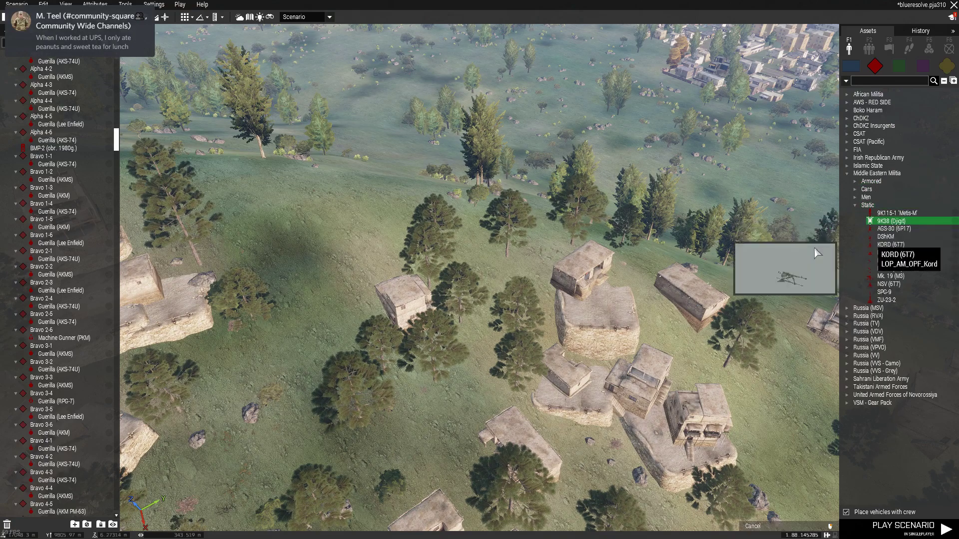
pyautogui.moveTo(768, 240); pyautogui.dragTo(626, 231, button='right')
pyautogui.scroll(5, 660, 210)
pyautogui.scroll(6, 680, 193)
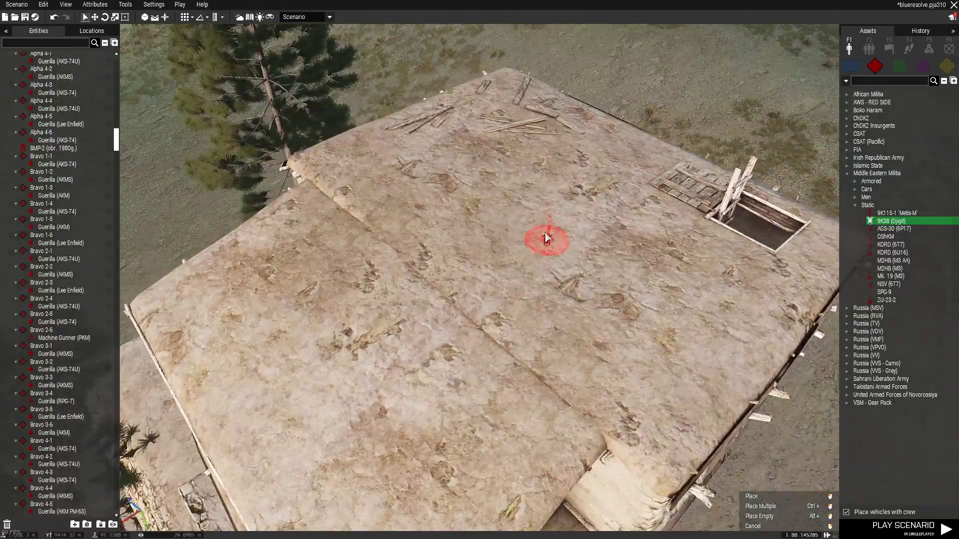
pyautogui.click(555, 207)
pyautogui.scroll(-10, 715, 324)
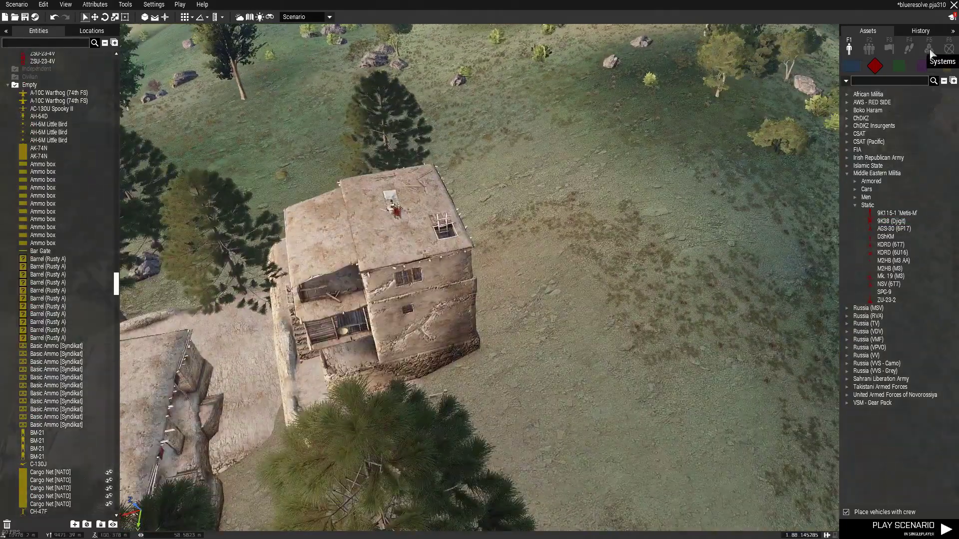
# Draw an ellipse area marker around the rooftop launcher and centre it over the launcher's building.
pyautogui.click(948, 50)
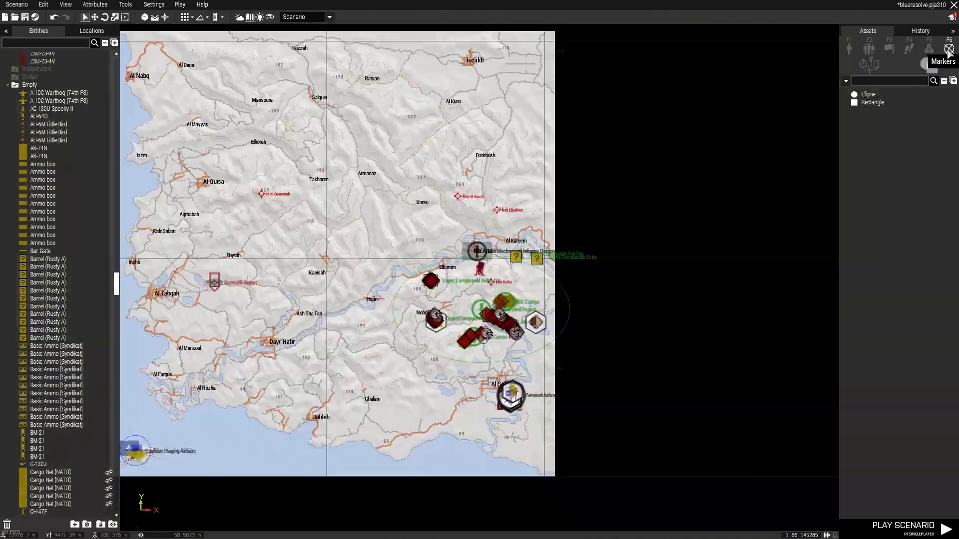
pyautogui.scroll(8, 499, 244)
pyautogui.scroll(5, 438, 343)
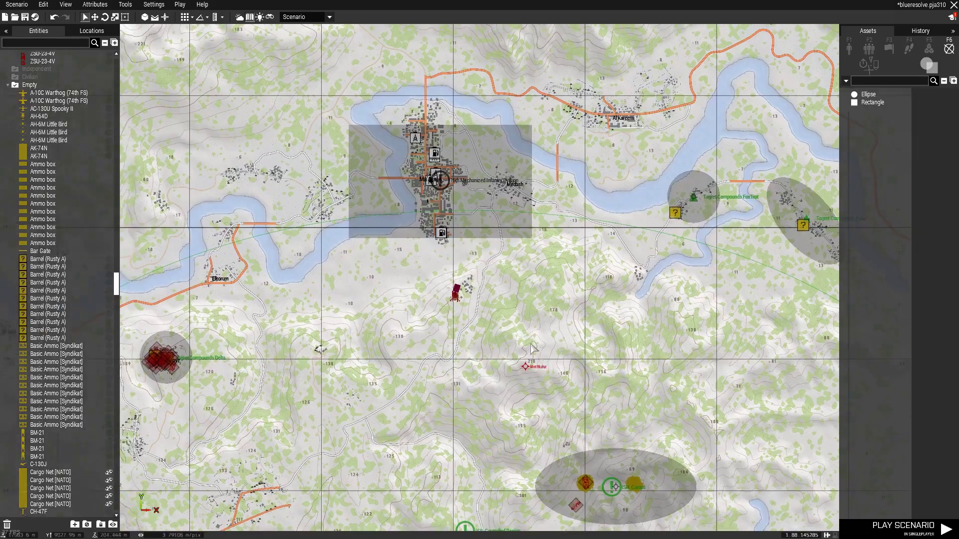
pyautogui.scroll(4, 481, 294)
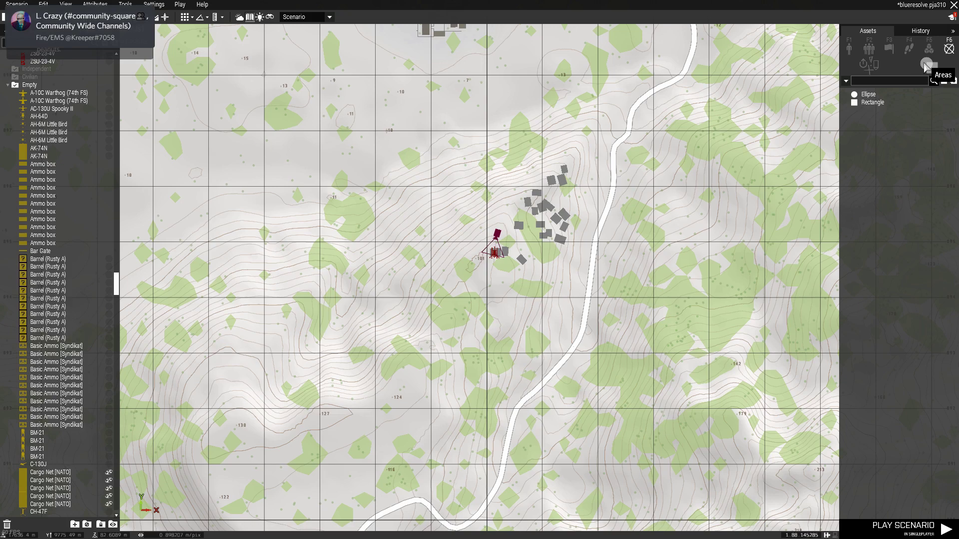
pyautogui.click(867, 94)
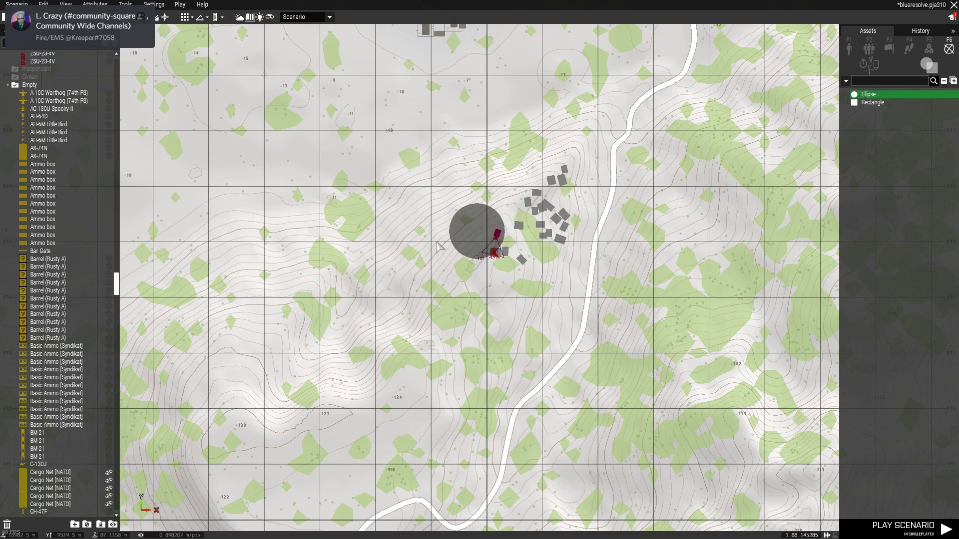
pyautogui.moveTo(411, 176); pyautogui.dragTo(553, 333)
pyautogui.moveTo(519, 261); pyautogui.dragTo(536, 260)
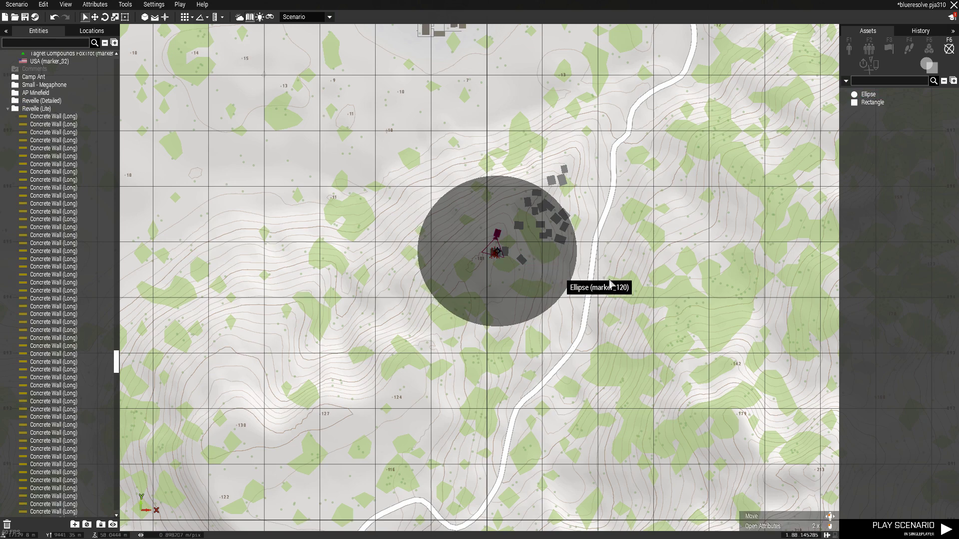
# Place a Warning marker in the middle of the new ellipse and set its text to AAA.
pyautogui.click(869, 64)
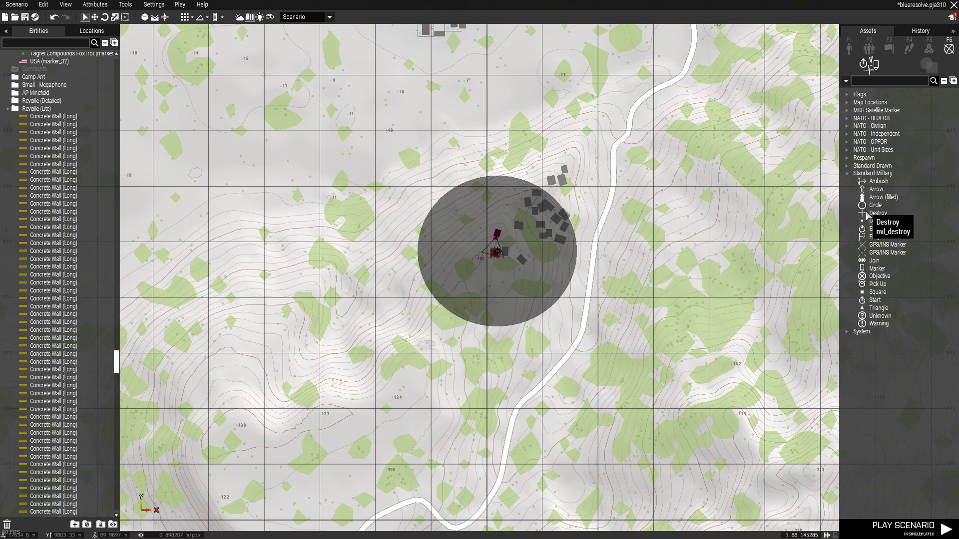
pyautogui.click(878, 276)
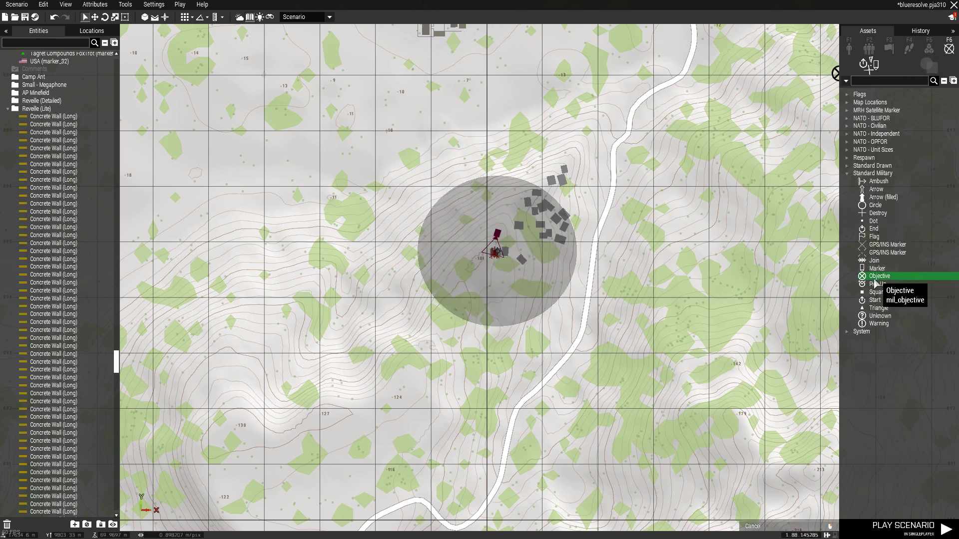
pyautogui.click(877, 324)
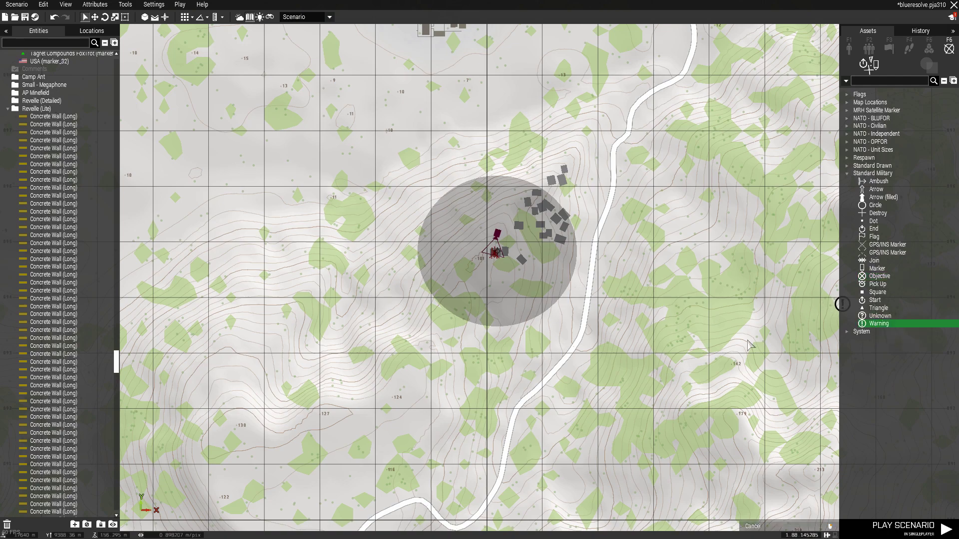
pyautogui.click(504, 277)
pyautogui.doubleClick(505, 279)
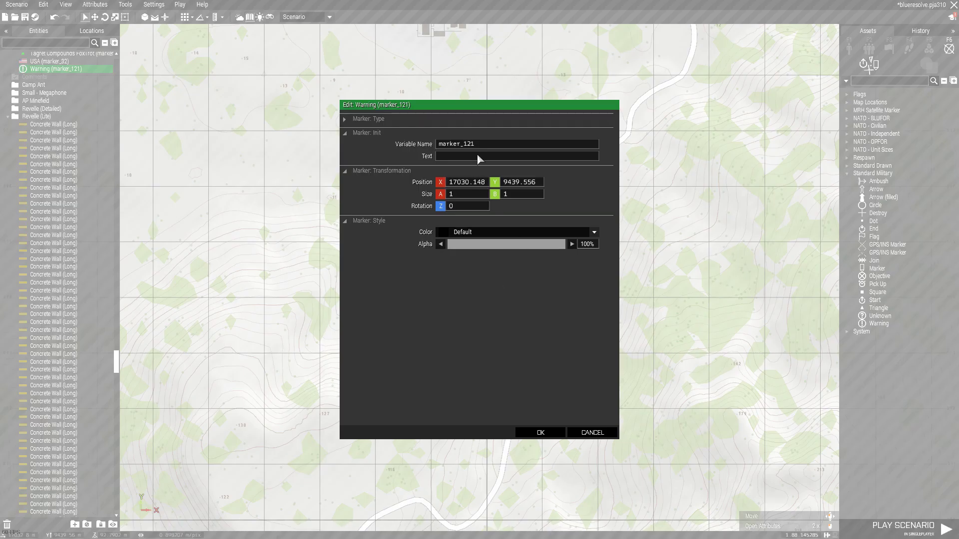
pyautogui.write('AAA')
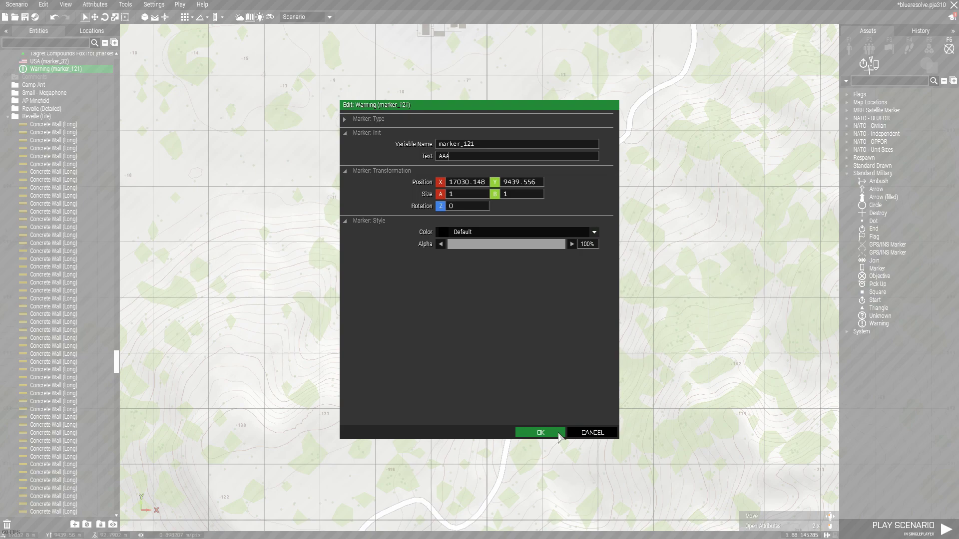
pyautogui.click(544, 433)
# Paste a copy of the 9K38 launcher with its AAA marker and ellipse into the southeastern part of the northern ISIL Camps zone.
pyautogui.scroll(-5, 505, 300)
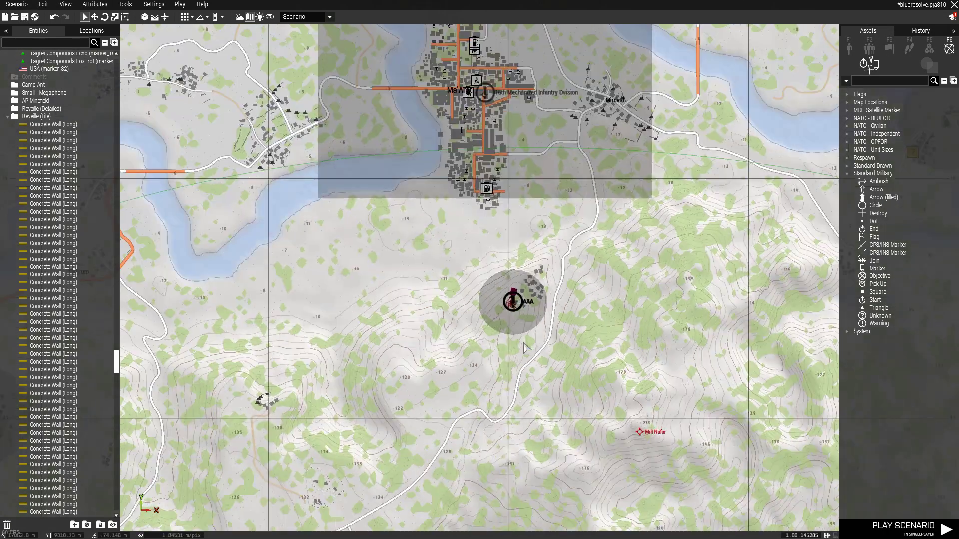
pyautogui.moveTo(643, 406); pyautogui.dragTo(517, 177, button='right')
pyautogui.scroll(3, 456, 301)
pyautogui.moveTo(356, 295); pyautogui.dragTo(555, 316, button='right')
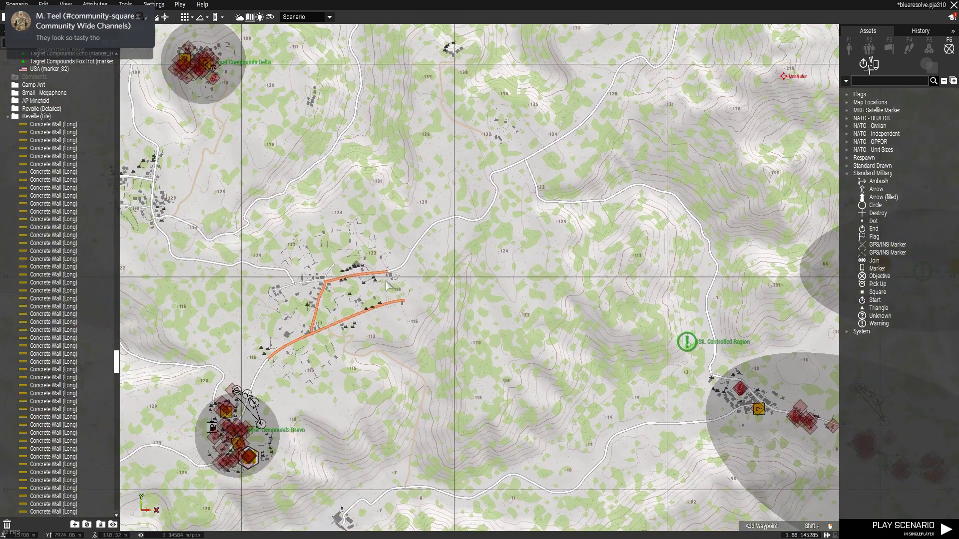
pyautogui.scroll(-3, 445, 363)
pyautogui.moveTo(448, 383); pyautogui.dragTo(438, 220, button='right')
pyautogui.moveTo(675, 367); pyautogui.dragTo(565, 347, button='right')
pyautogui.moveTo(675, 249); pyautogui.dragTo(628, 315, button='right')
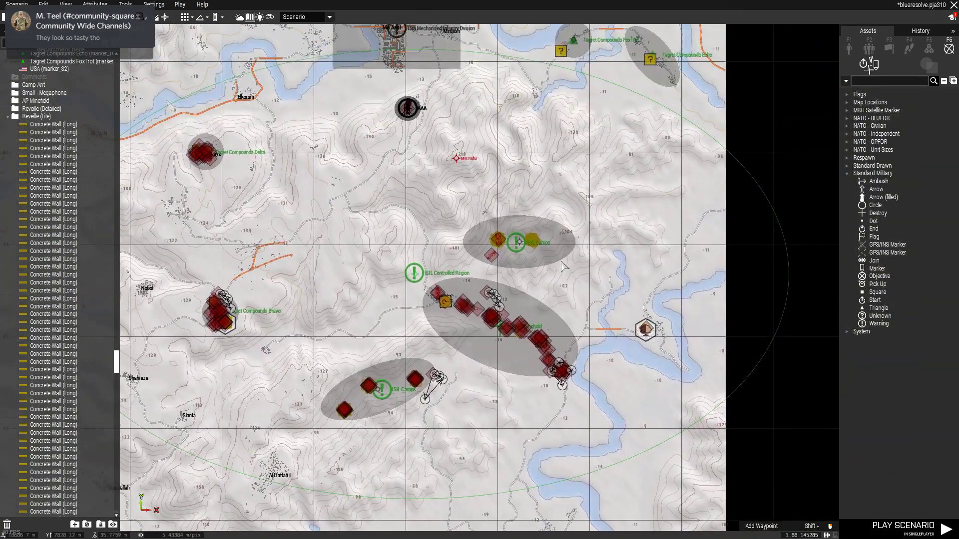
pyautogui.scroll(1, 543, 258)
pyautogui.scroll(3, 539, 257)
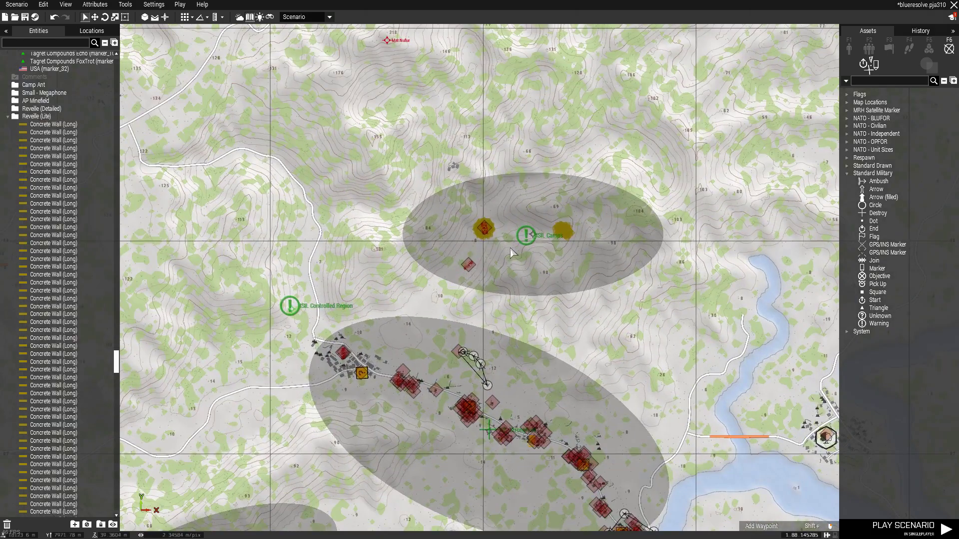
pyautogui.scroll(-5, 597, 330)
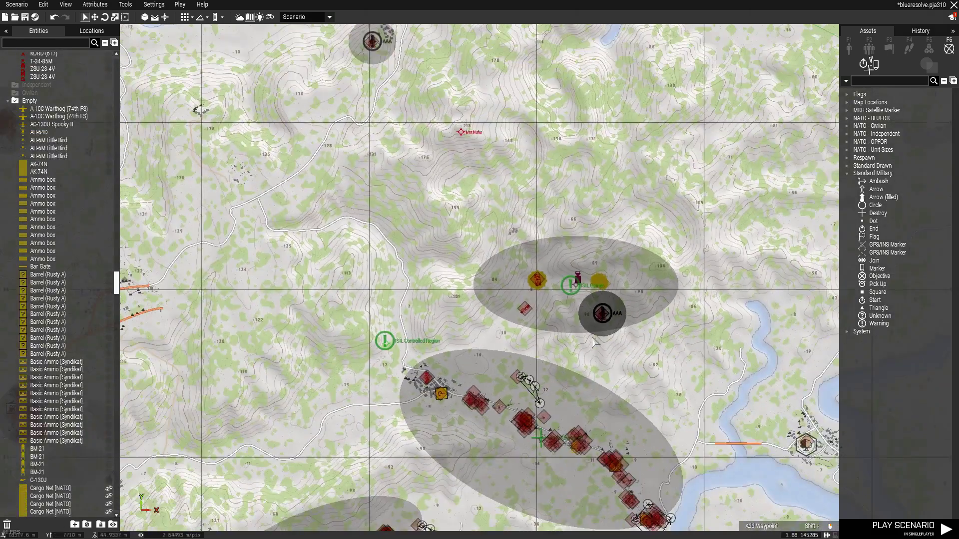
pyautogui.press('m')
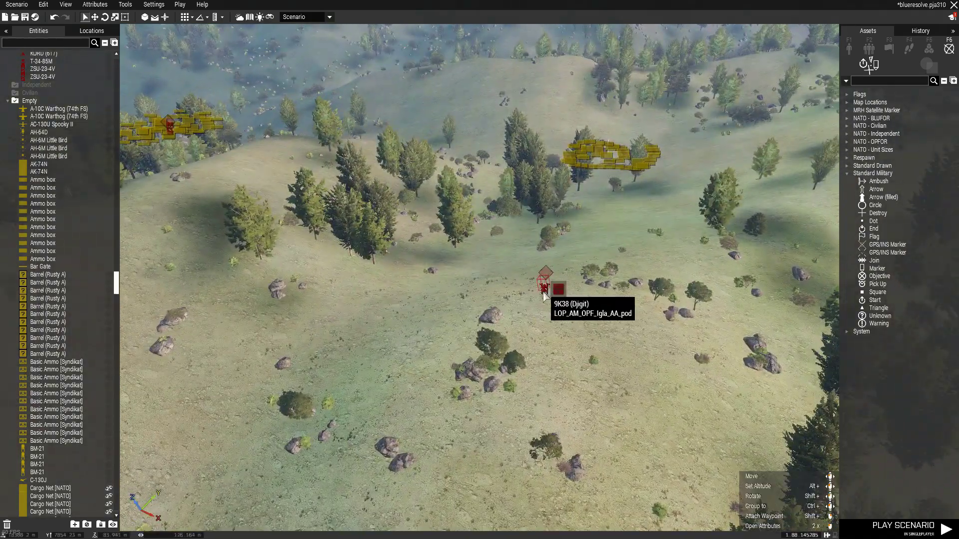
pyautogui.press('m')
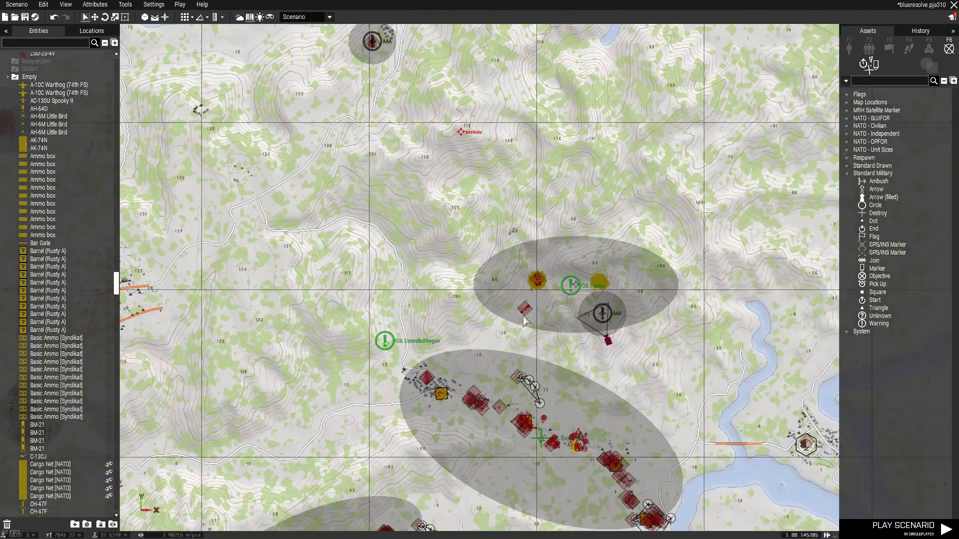
# Move the copied AAA marker and its ellipse northwest, between the two fortified camps of the northern ISIL Camps zone.
pyautogui.scroll(5, 582, 337)
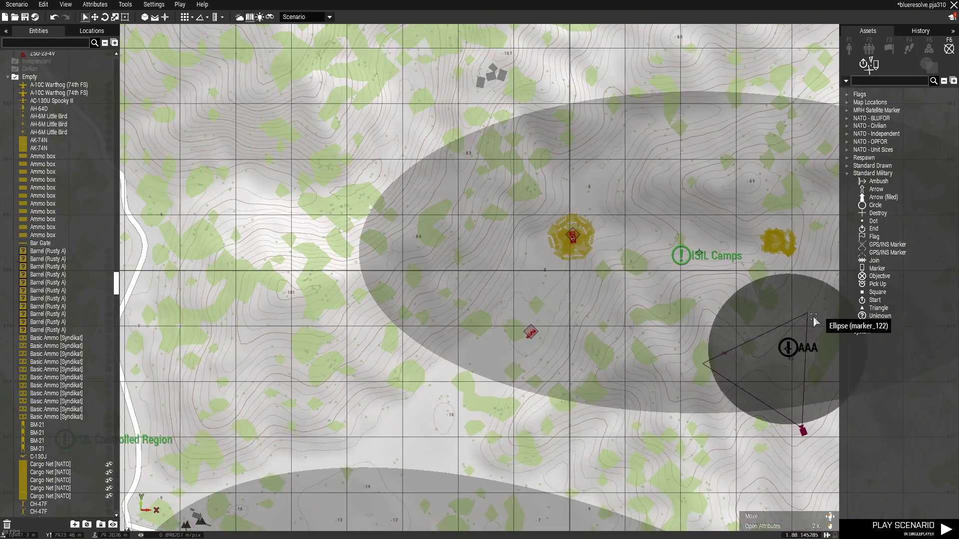
pyautogui.click(790, 321)
pyautogui.moveTo(647, 253)
pyautogui.mouseDown()
pyautogui.moveTo(606, 229)
pyautogui.moveTo(603, 193)
pyautogui.mouseUp()
pyautogui.click(582, 339)
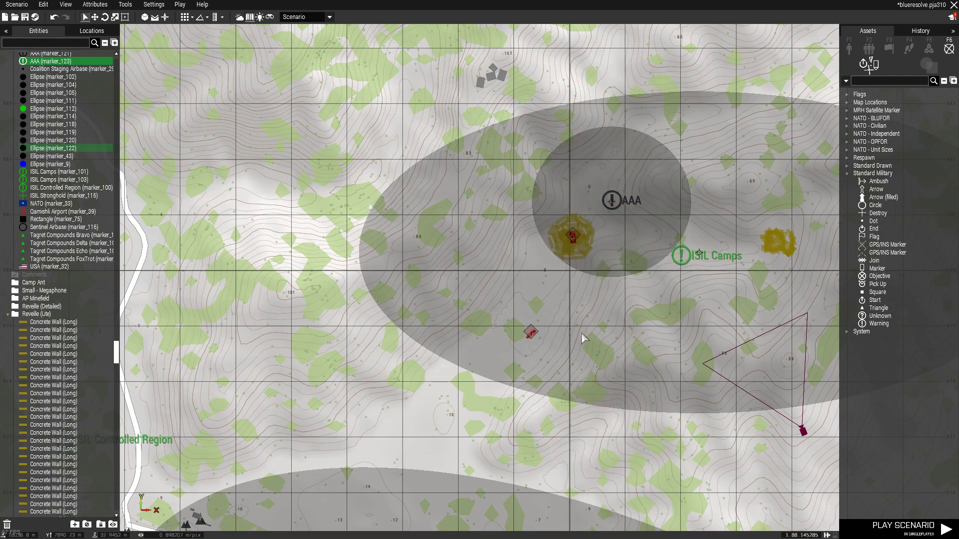
# Save the scenario.
pyautogui.scroll(-4, 526, 340)
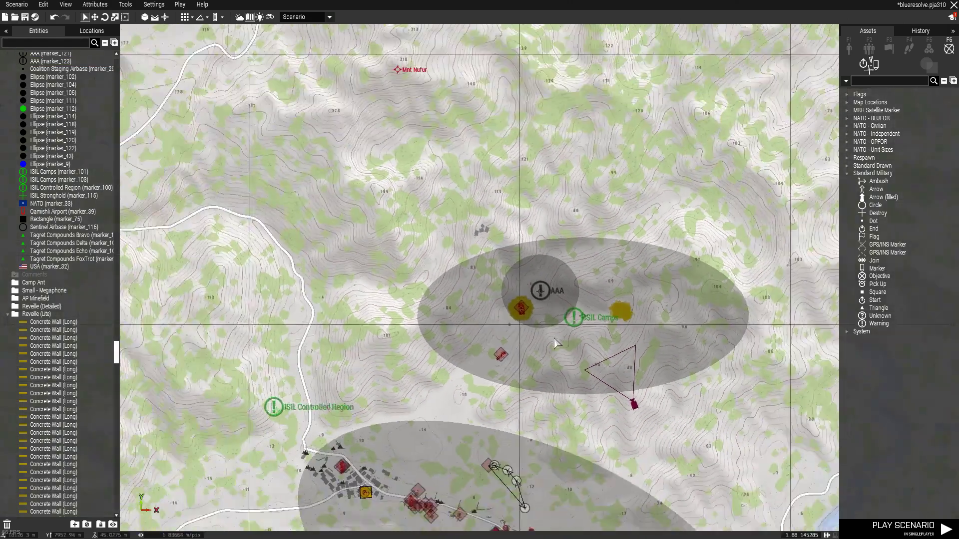
pyautogui.scroll(-4, 591, 290)
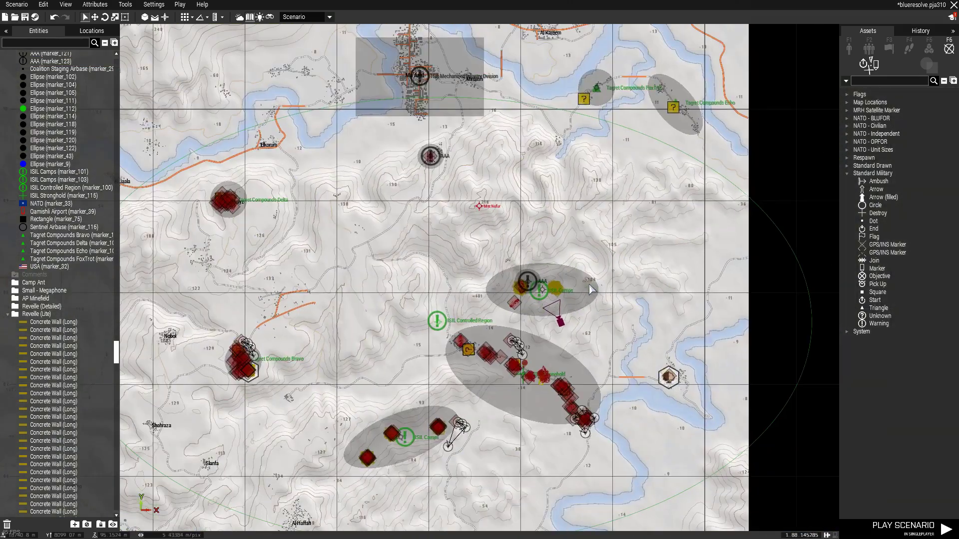
pyautogui.moveTo(444, 253); pyautogui.dragTo(674, 177, button='right')
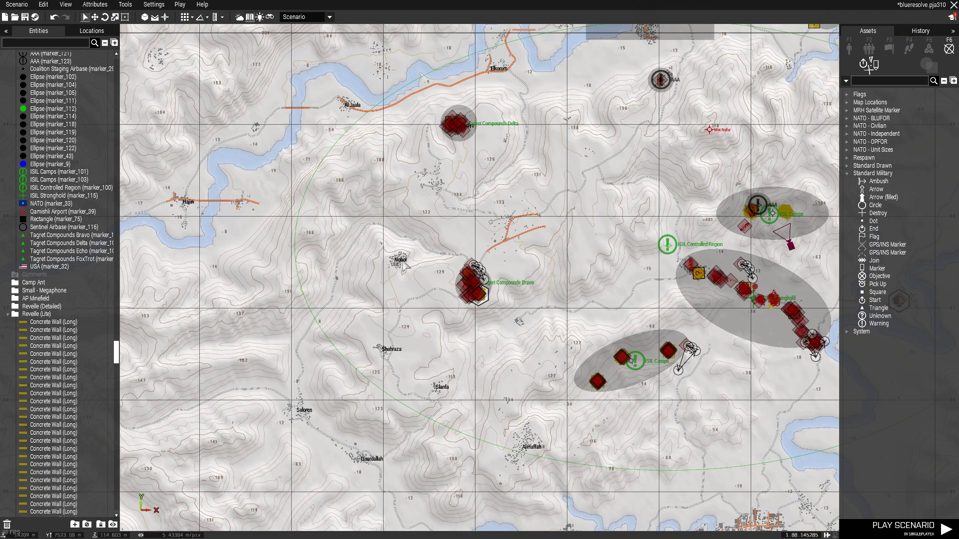
pyautogui.scroll(-3, 404, 266)
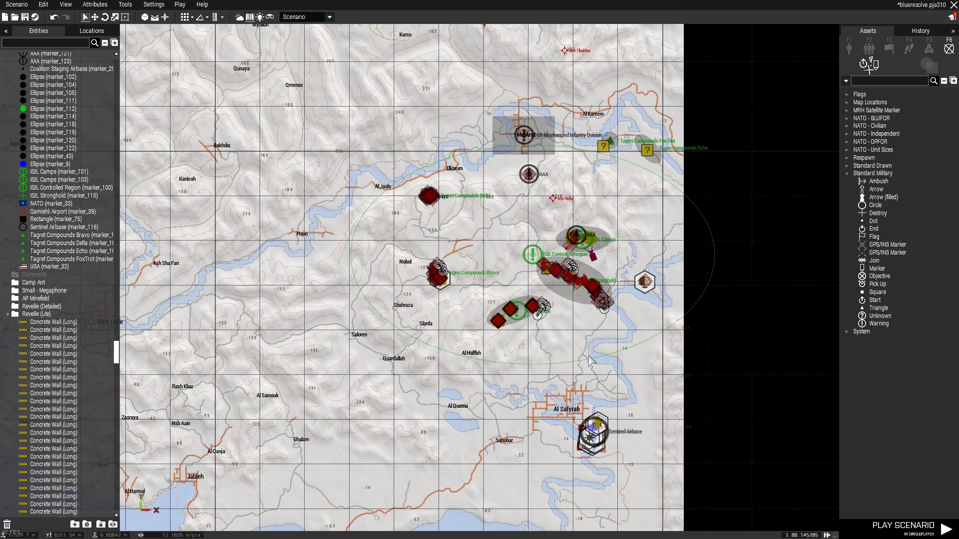
pyautogui.click(7, 7)
pyautogui.click(24, 48)
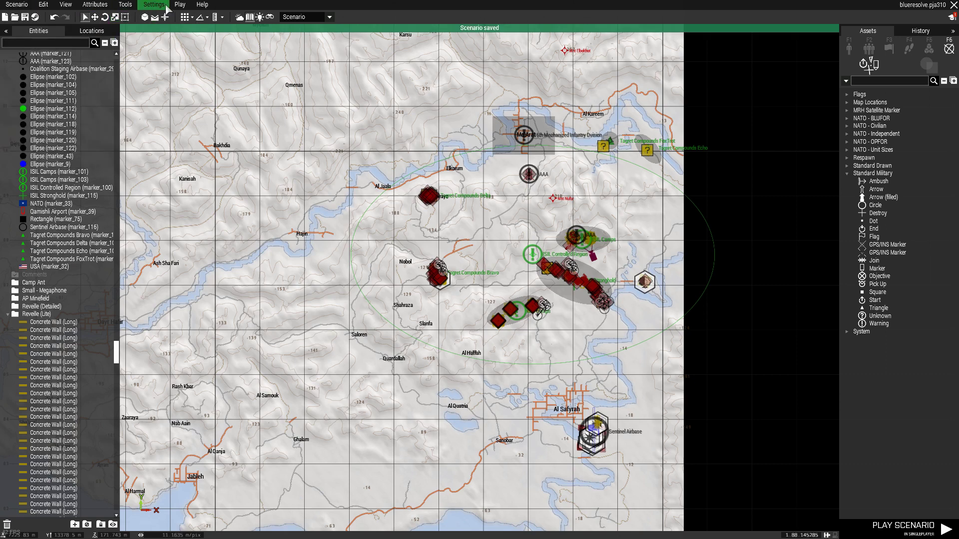
# Check the Independents Allegiance in the scenario's general attributes.
pyautogui.click(92, 6)
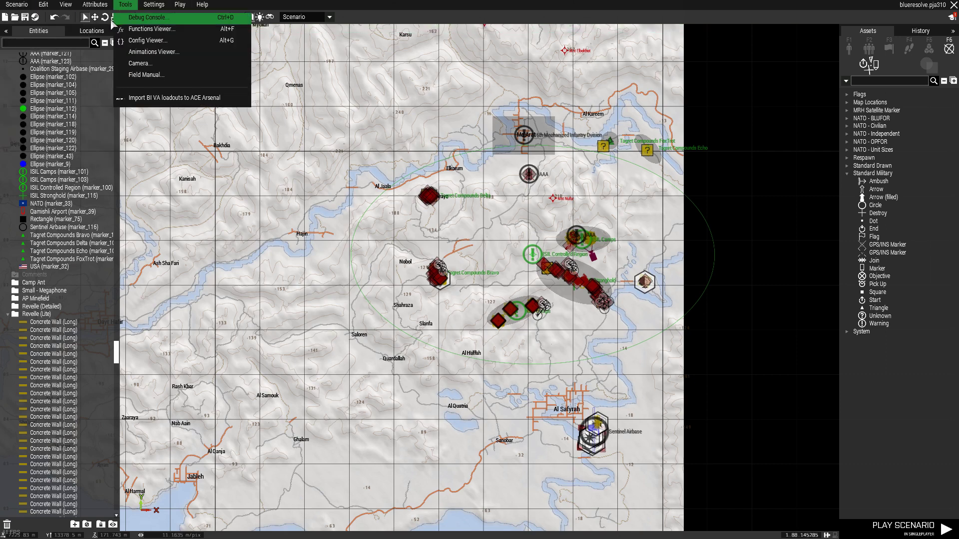
pyautogui.click(103, 18)
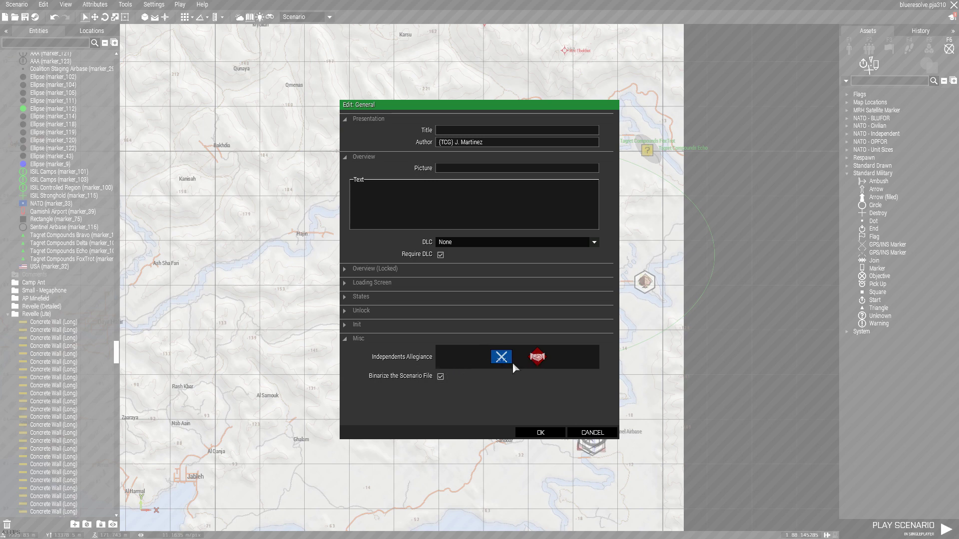
pyautogui.click(540, 432)
# Check the OPFOR and Independent group compositions for Islamic State groups.
pyautogui.click(869, 48)
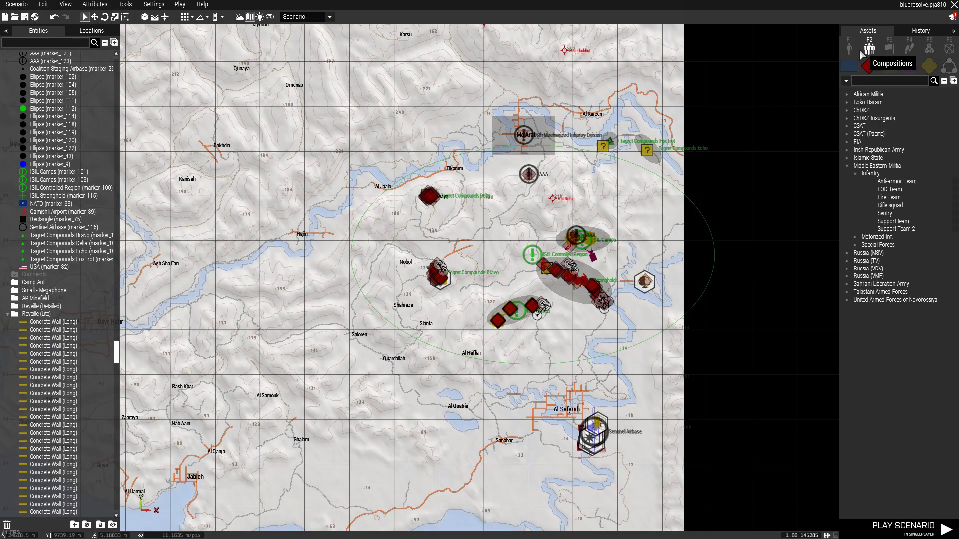
pyautogui.click(888, 170)
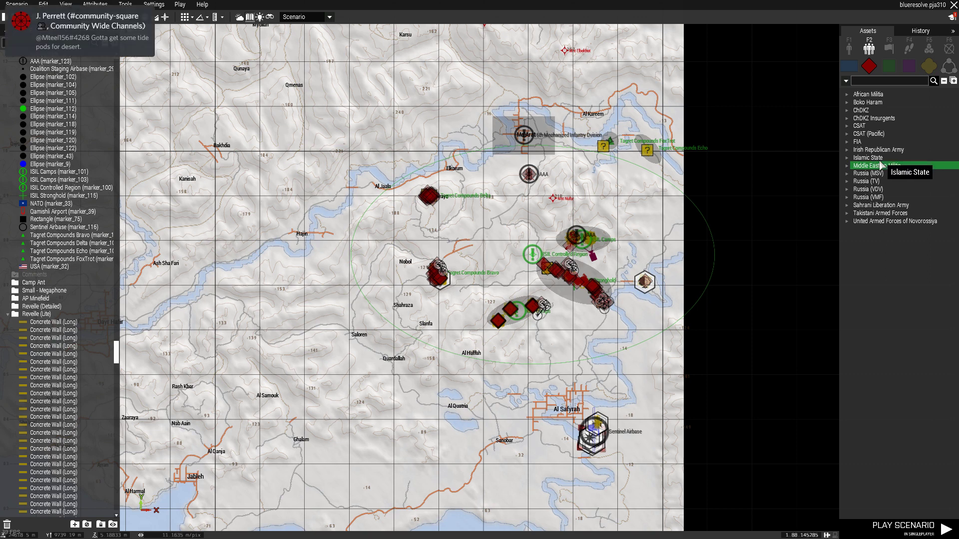
pyautogui.click(888, 66)
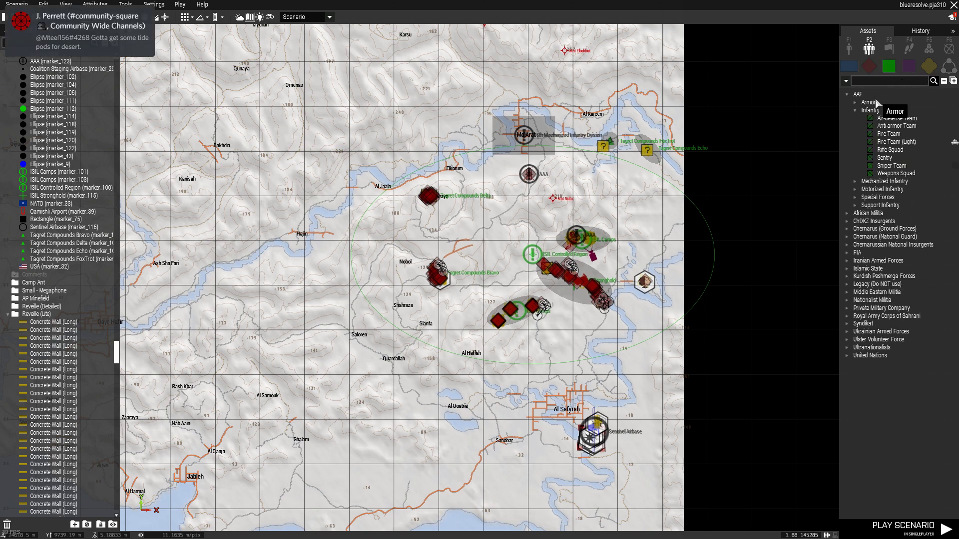
pyautogui.doubleClick(878, 94)
pyautogui.doubleClick(877, 157)
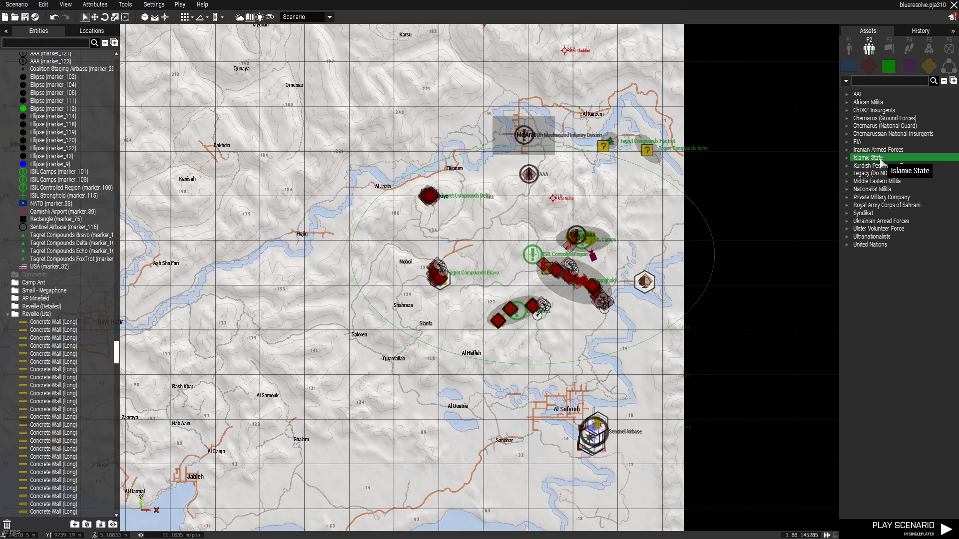
pyautogui.doubleClick(876, 158)
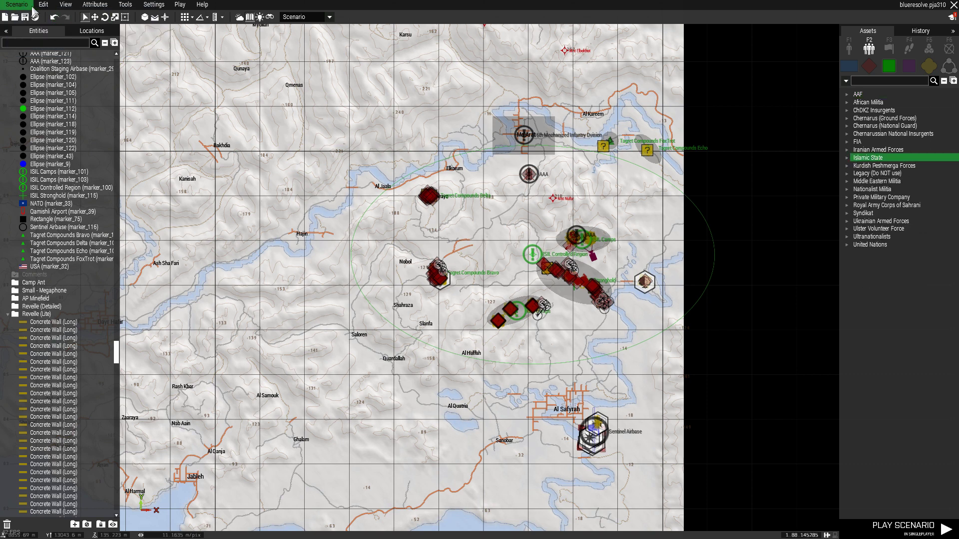
pyautogui.click(142, 14)
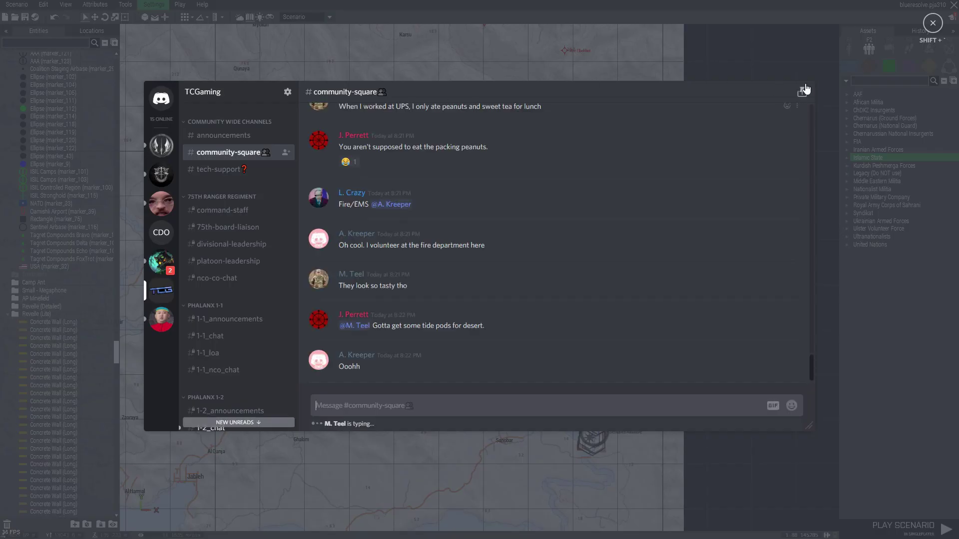
pyautogui.click(909, 75)
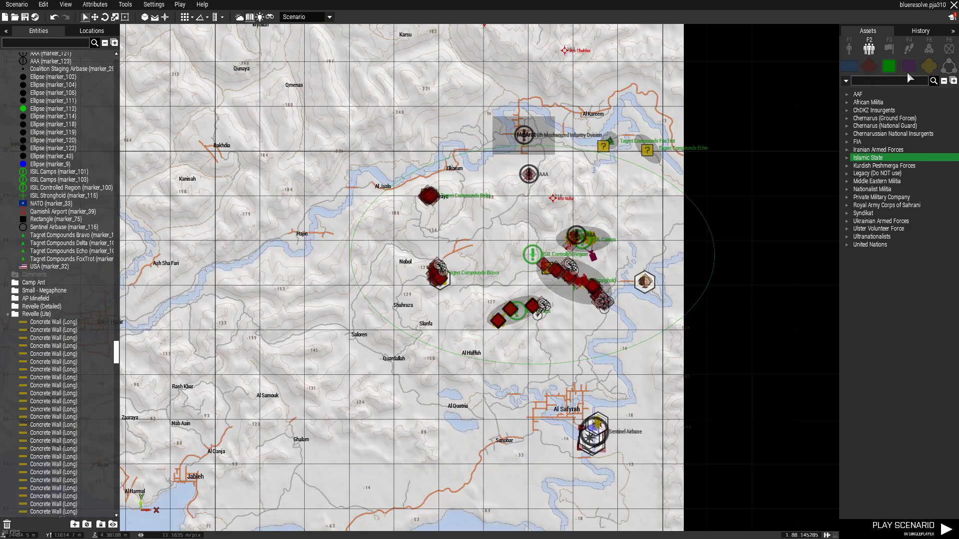
# Set the scenario's start time to about 22:49 in the environment attributes.
pyautogui.click(106, 6)
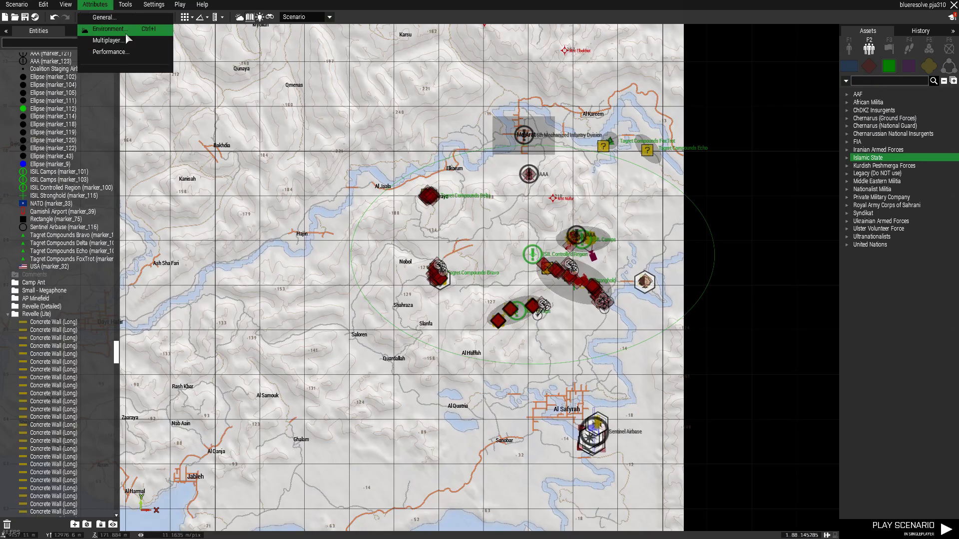
pyautogui.click(155, 44)
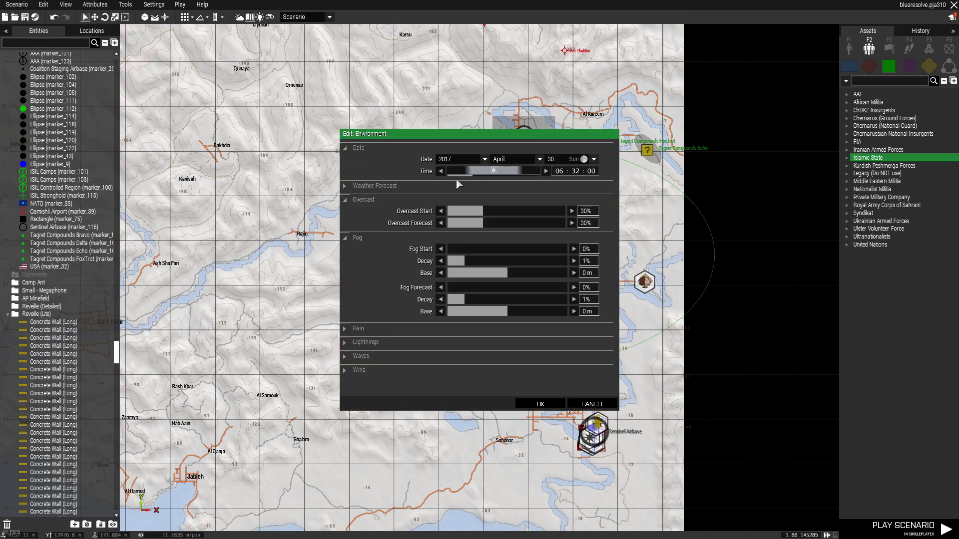
pyautogui.moveTo(454, 176); pyautogui.dragTo(535, 190)
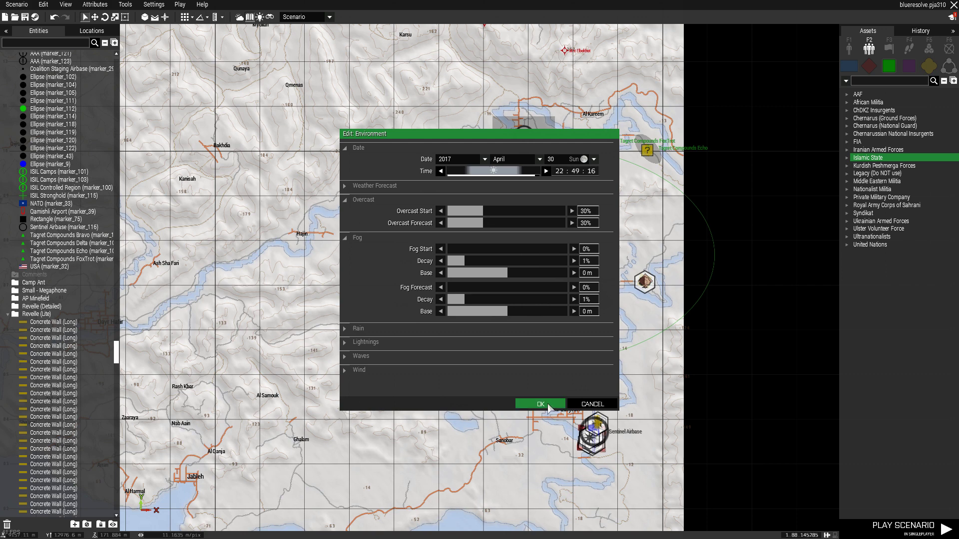
pyautogui.click(531, 408)
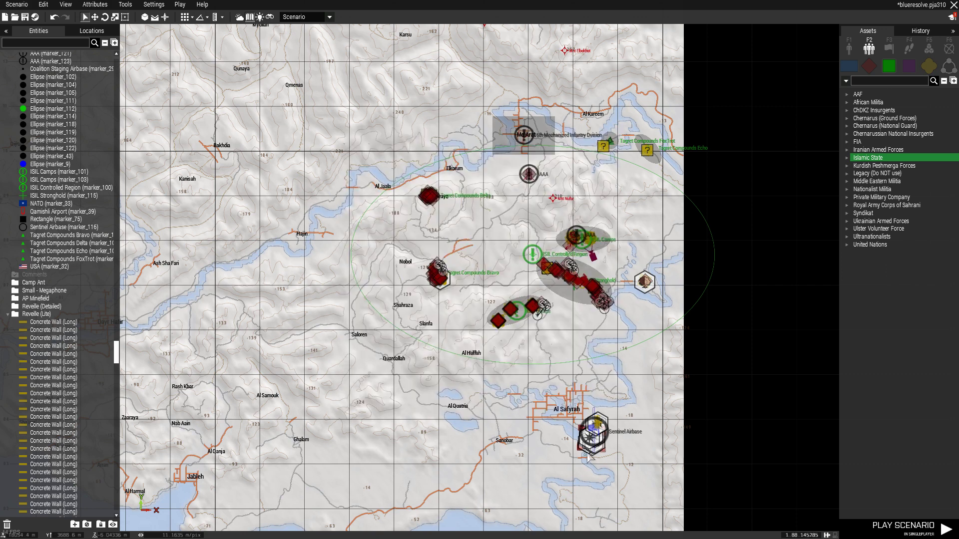
# Examine the night lighting of the Sentinel Airbase helipads and runway in 3D with the interface hidden.
pyautogui.press('m')
pyautogui.moveTo(644, 475); pyautogui.dragTo(587, 430, button='right')
pyautogui.press('w')
pyautogui.press('BackSpace')
pyautogui.press('s')
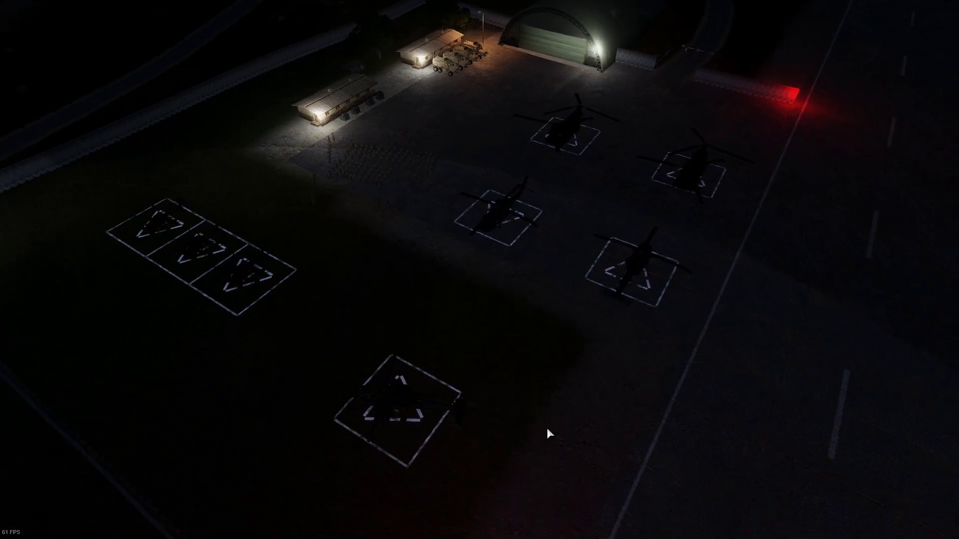
pyautogui.moveTo(552, 427); pyautogui.dragTo(603, 411, button='right')
pyautogui.press('w')
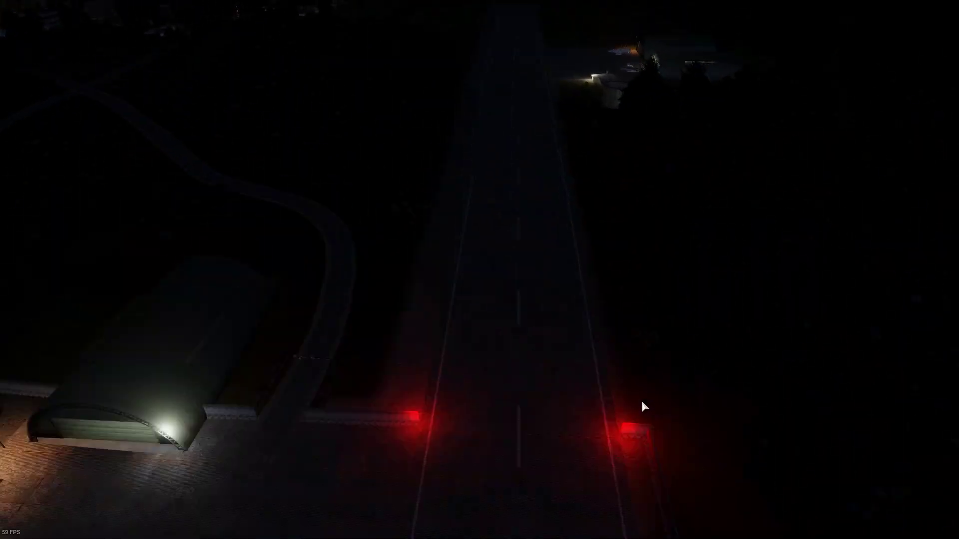
pyautogui.press('BackSpace')
pyautogui.moveTo(529, 308); pyautogui.dragTo(131, 320, button='right')
# Copy the light source at the hangar front, paste it between the parked helicopters and lower it towards the ground.
pyautogui.moveTo(615, 319); pyautogui.dragTo(652, 385, button='right')
pyautogui.press('w')
pyautogui.press('w')
pyautogui.press('d')
pyautogui.click(634, 338)
pyautogui.hotkey('ctrl', 'c')
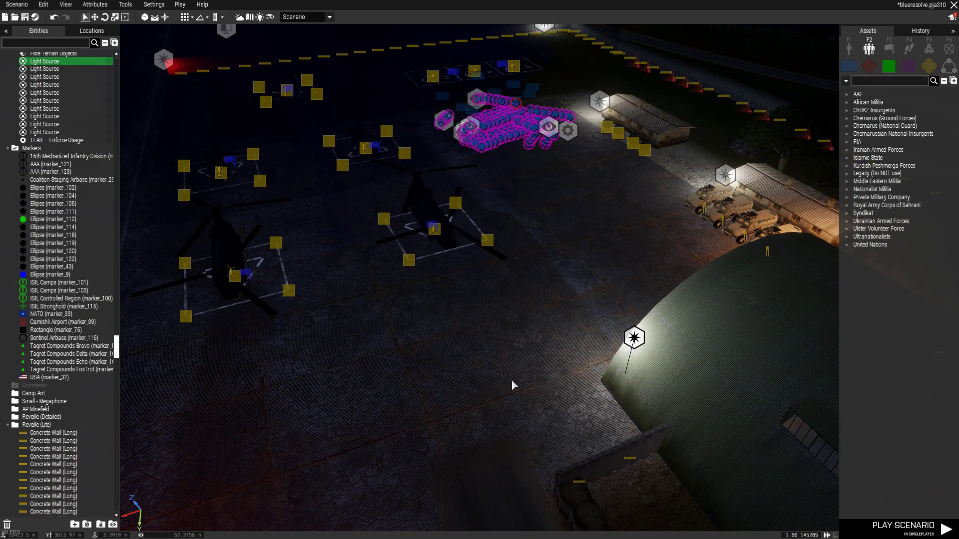
pyautogui.moveTo(517, 377); pyautogui.dragTo(462, 332, button='right')
pyautogui.press('w')
pyautogui.hotkey('ctrl', 'v')
pyautogui.scroll(-3, 465, 217)
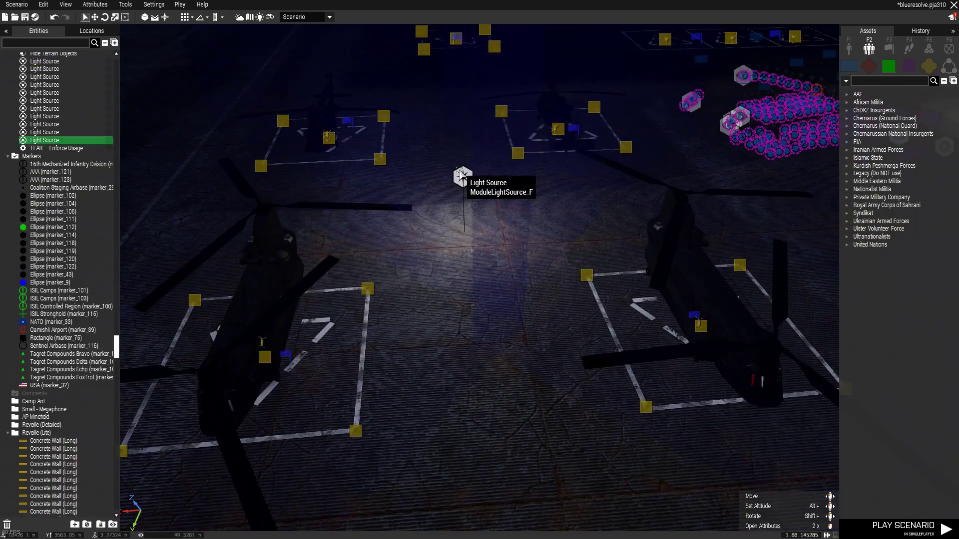
pyautogui.keyDown('alt'); pyautogui.moveTo(462, 175); pyautogui.dragTo(470, 322); pyautogui.keyUp('alt')
# Paste another light source between the single helipad and the row of three helipads and lower it to the ground.
pyautogui.scroll(-6, 477, 377)
pyautogui.moveTo(477, 379); pyautogui.dragTo(499, 354, button='right')
pyautogui.scroll(6, 492, 365)
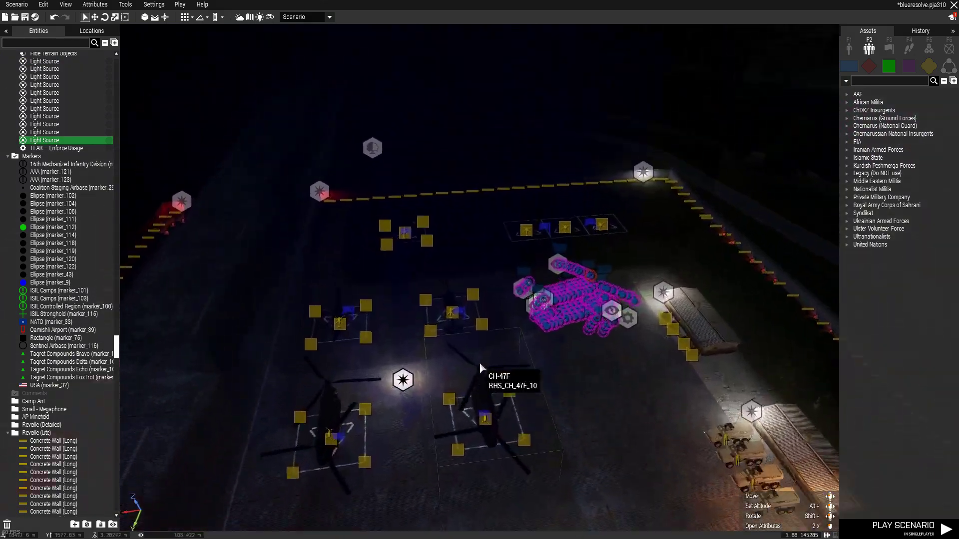
pyautogui.hotkey('ctrl', 'v')
pyautogui.keyDown('alt'); pyautogui.moveTo(475, 265); pyautogui.dragTo(496, 342); pyautogui.keyUp('alt')
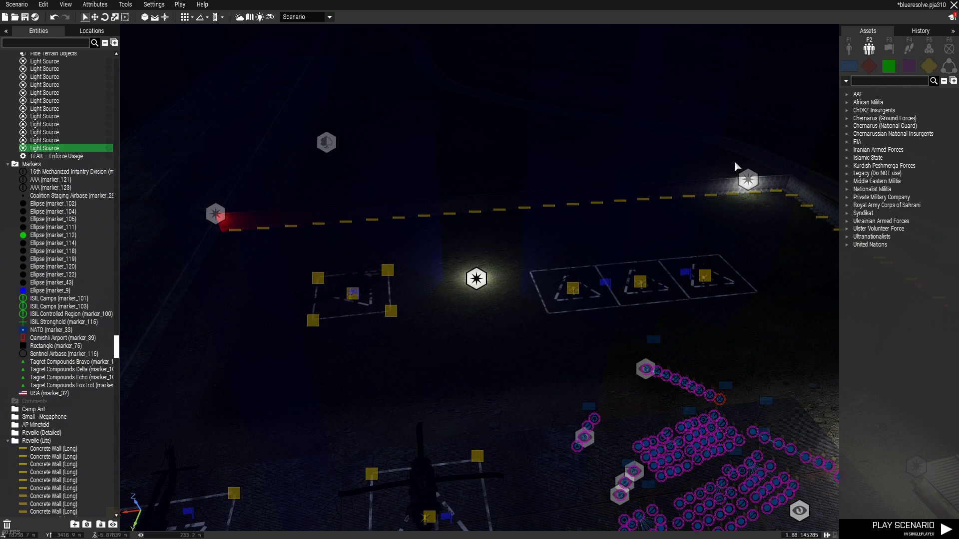
# Examine the red runway lights, the newly lit helipads and the barracks area from the air at night.
pyautogui.press('a')
pyautogui.press('s')
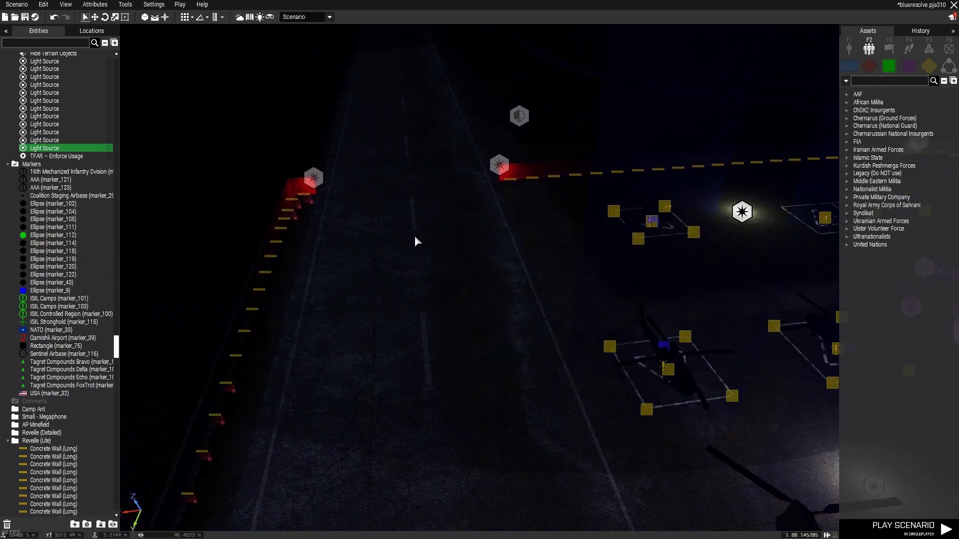
pyautogui.press('BackSpace')
pyautogui.press('z')
pyautogui.press('s')
pyautogui.press('d')
pyautogui.moveTo(525, 306); pyautogui.dragTo(546, 181, button='right')
pyautogui.press('a')
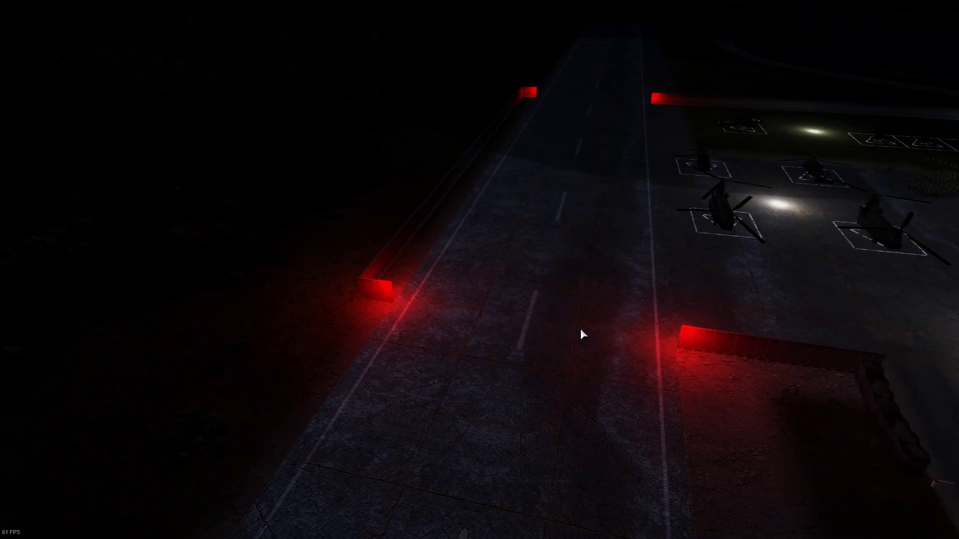
pyautogui.press('BackSpace')
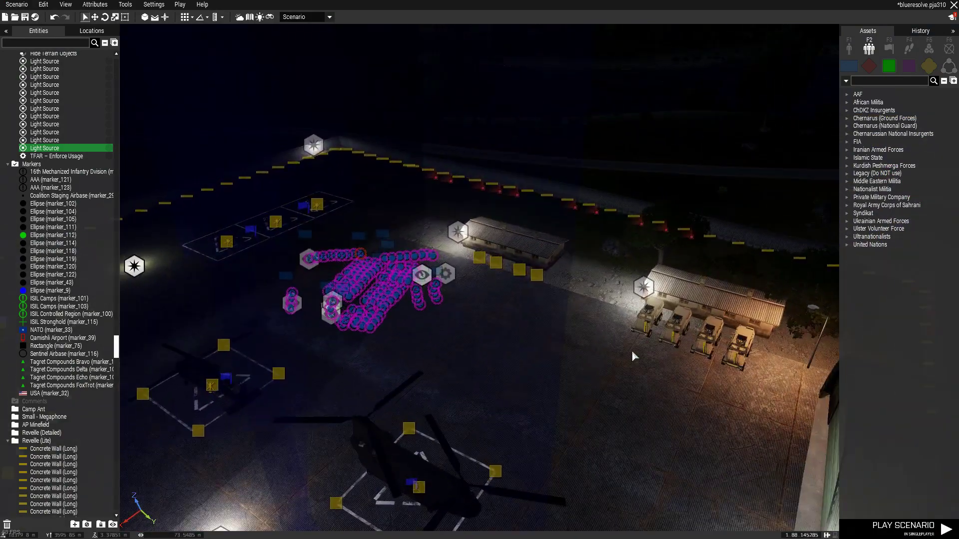
pyautogui.moveTo(634, 355); pyautogui.dragTo(458, 285, button='right')
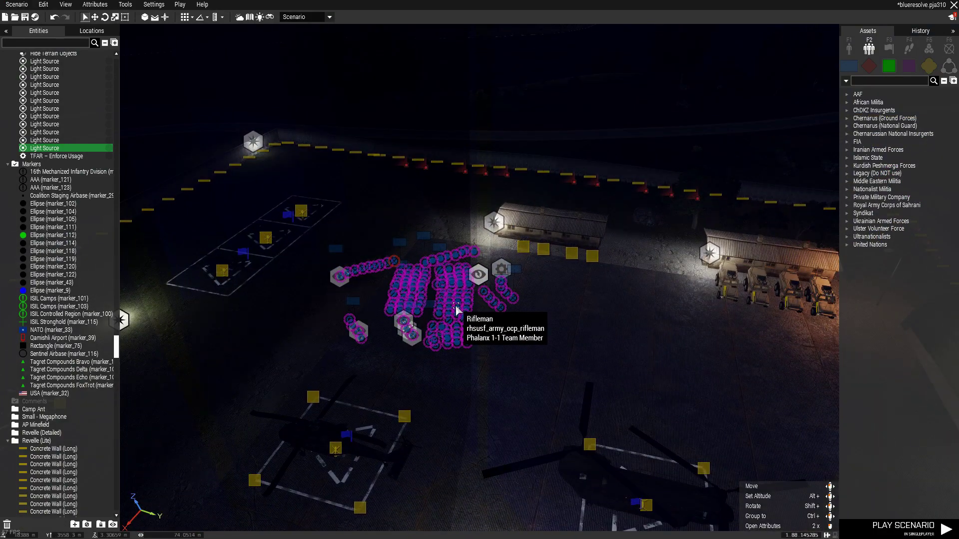
# In the multiplayer attributes, switch Respawn to Disabled and back to Respawn on Custom Position, and apply the settings.
pyautogui.click(95, 6)
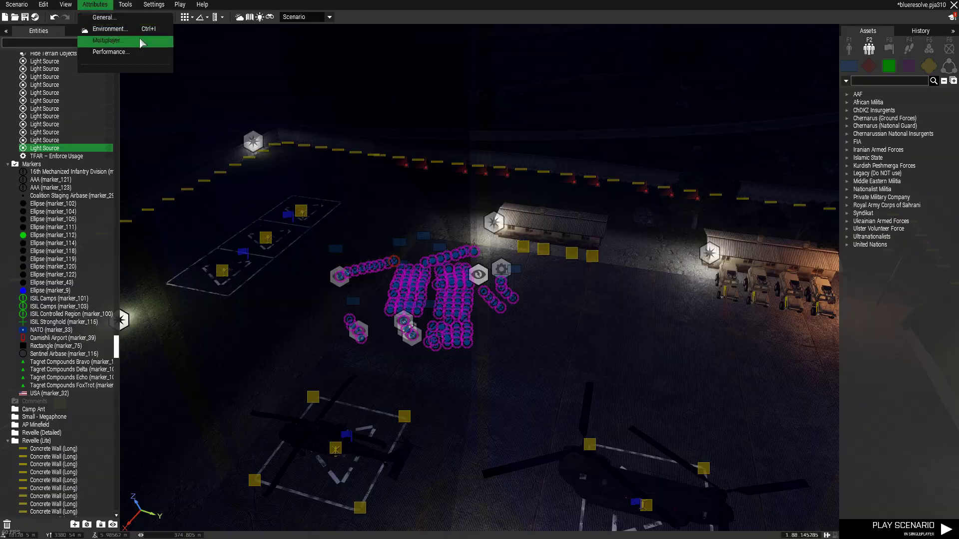
pyautogui.click(142, 42)
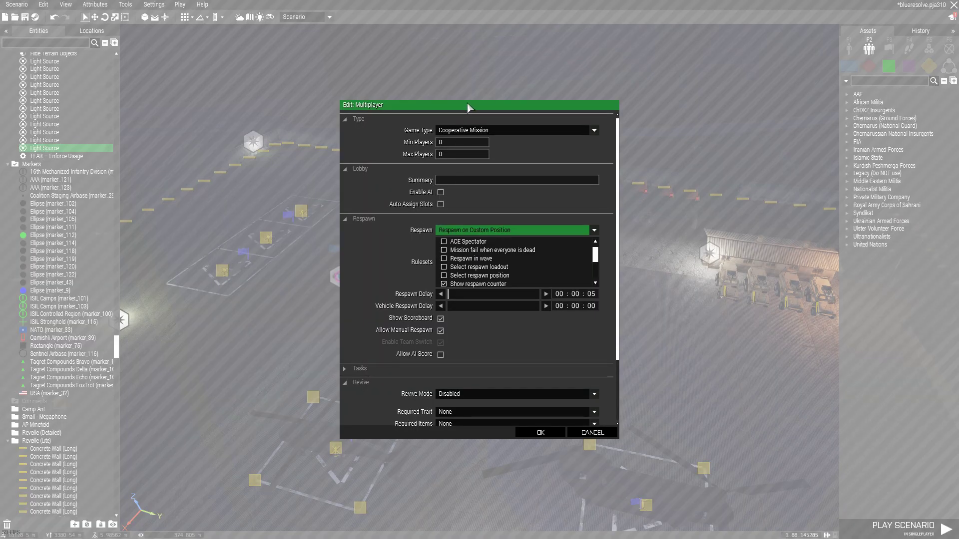
pyautogui.moveTo(465, 107); pyautogui.dragTo(642, 95)
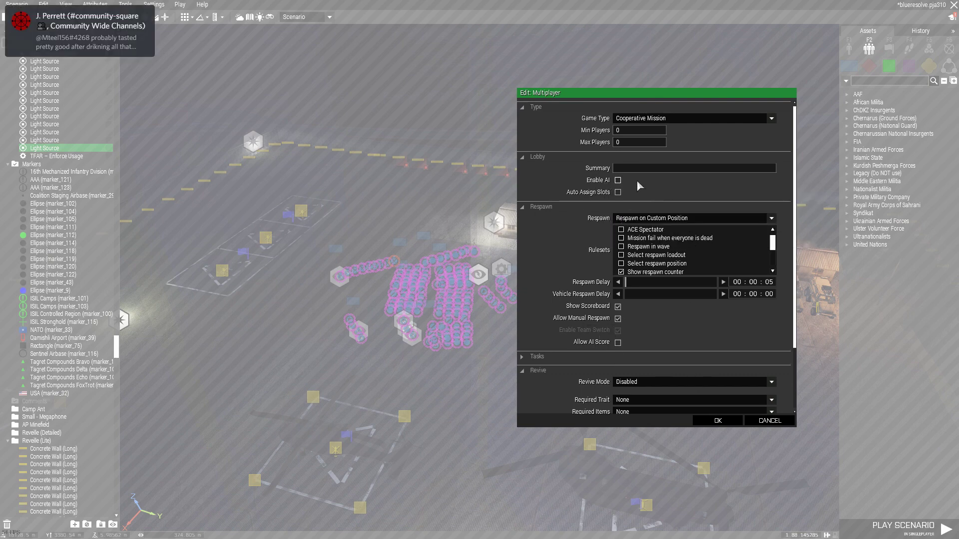
pyautogui.click(650, 218)
pyautogui.click(648, 228)
pyautogui.click(699, 218)
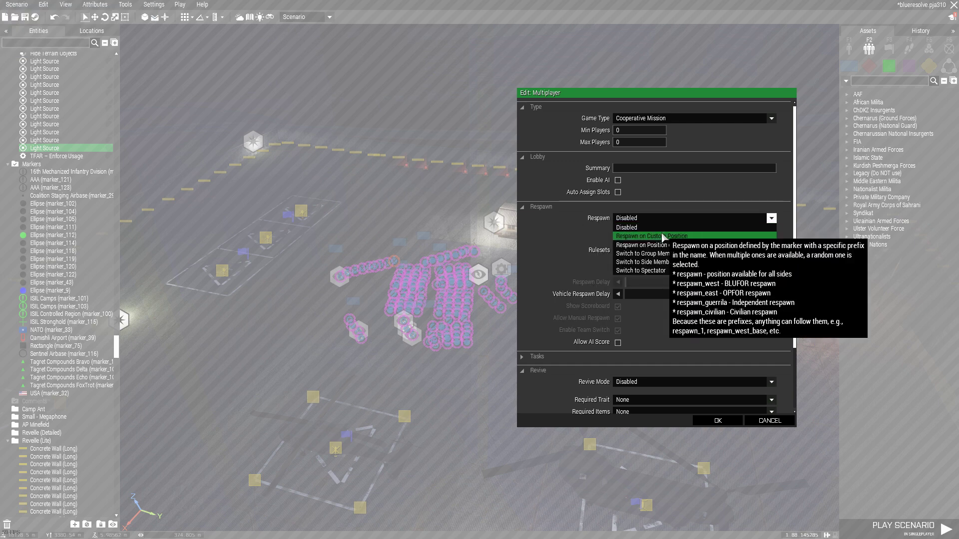
pyautogui.click(644, 226)
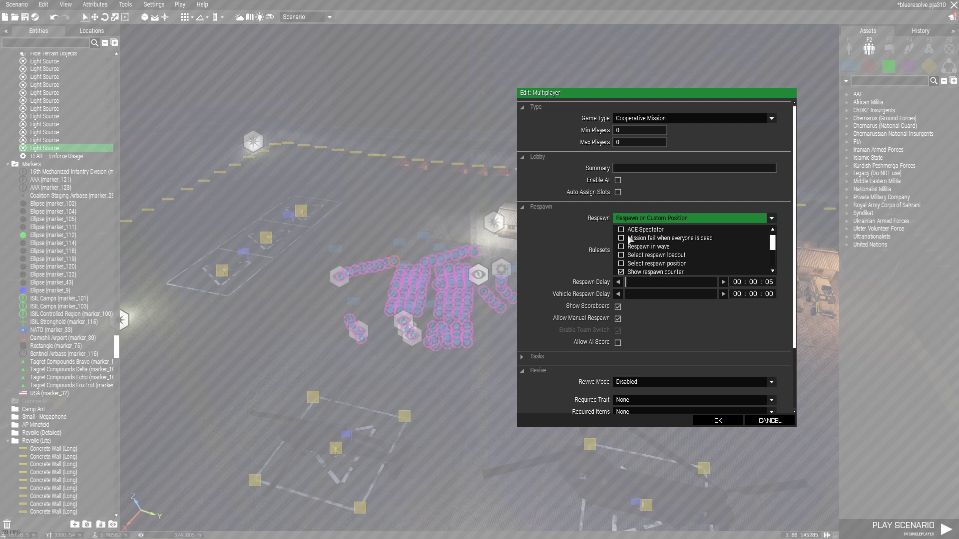
pyautogui.click(719, 421)
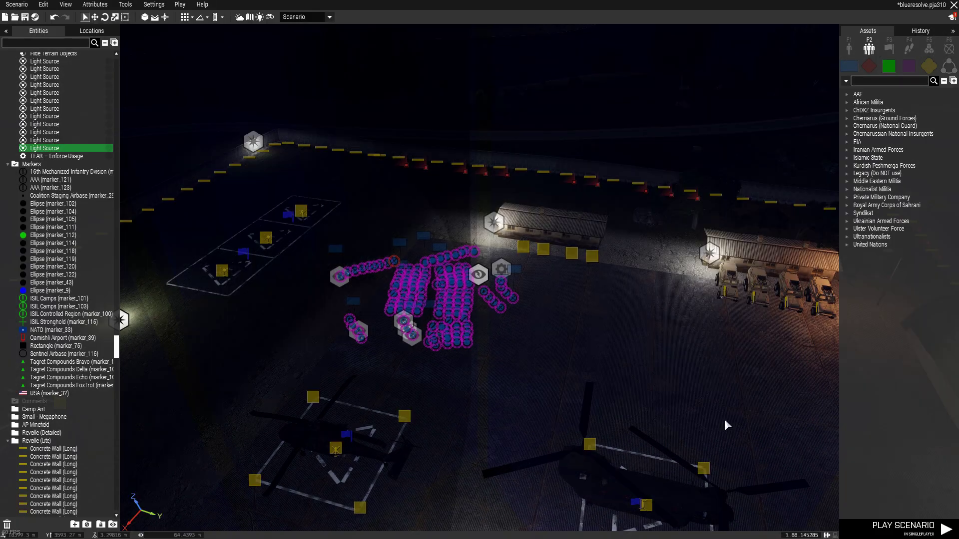
# Bring up the ACE Medical settings among the mission-level addon options.
pyautogui.click(131, 9)
pyautogui.moveTo(93, 9)
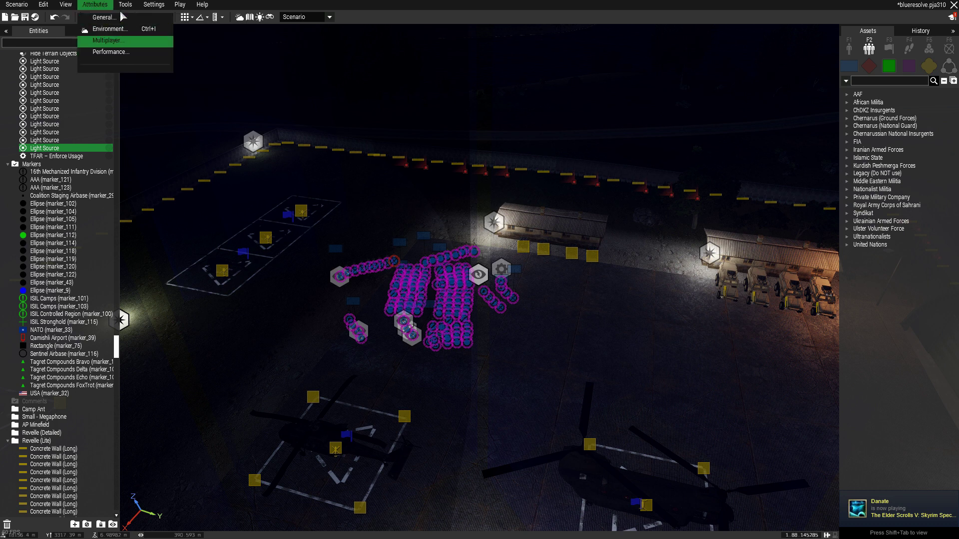
pyautogui.moveTo(155, 11)
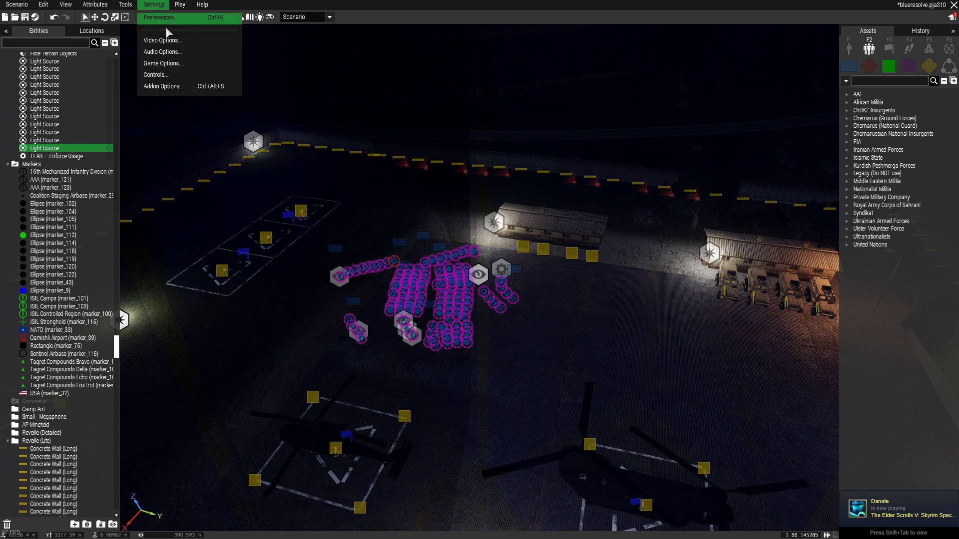
pyautogui.click(170, 87)
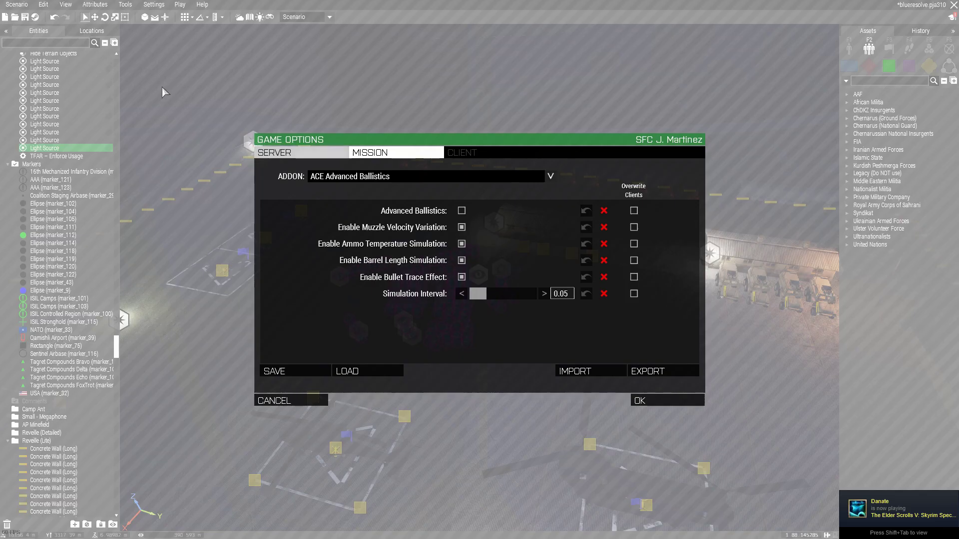
pyautogui.click(437, 155)
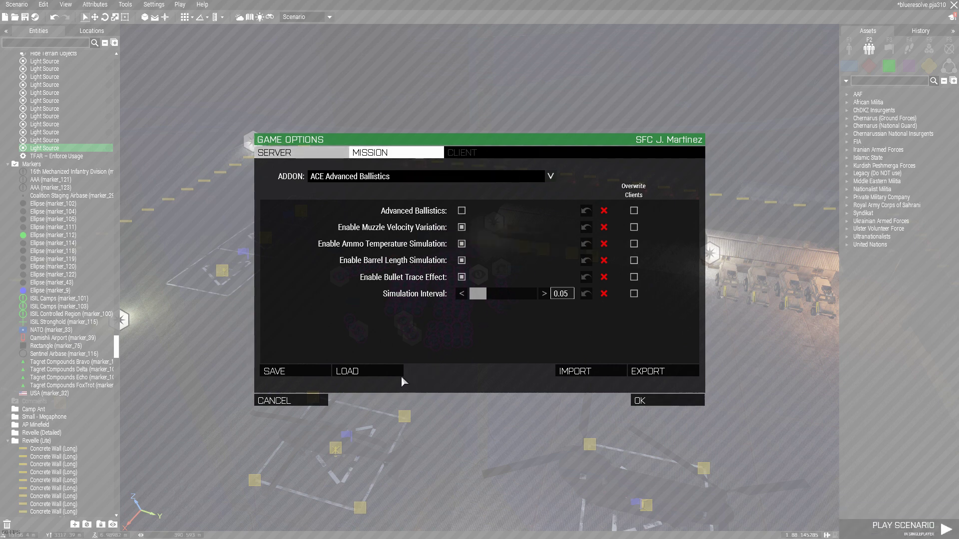
pyautogui.click(391, 175)
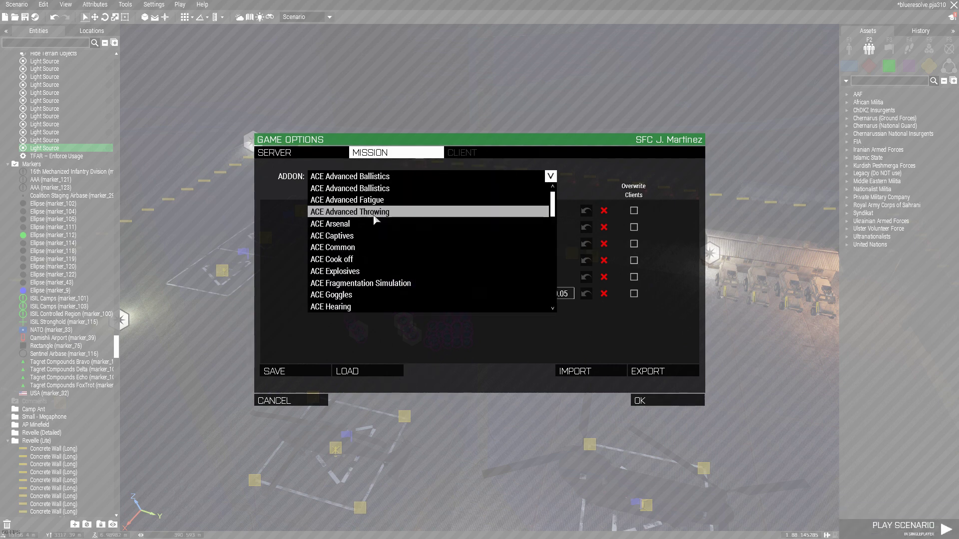
pyautogui.scroll(-2, 376, 222)
pyautogui.scroll(-5, 376, 222)
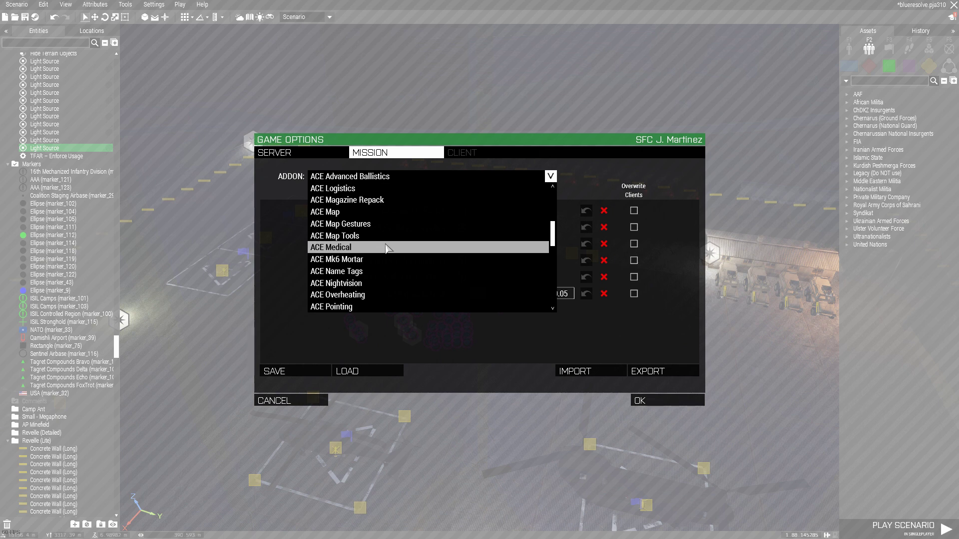
pyautogui.click(530, 247)
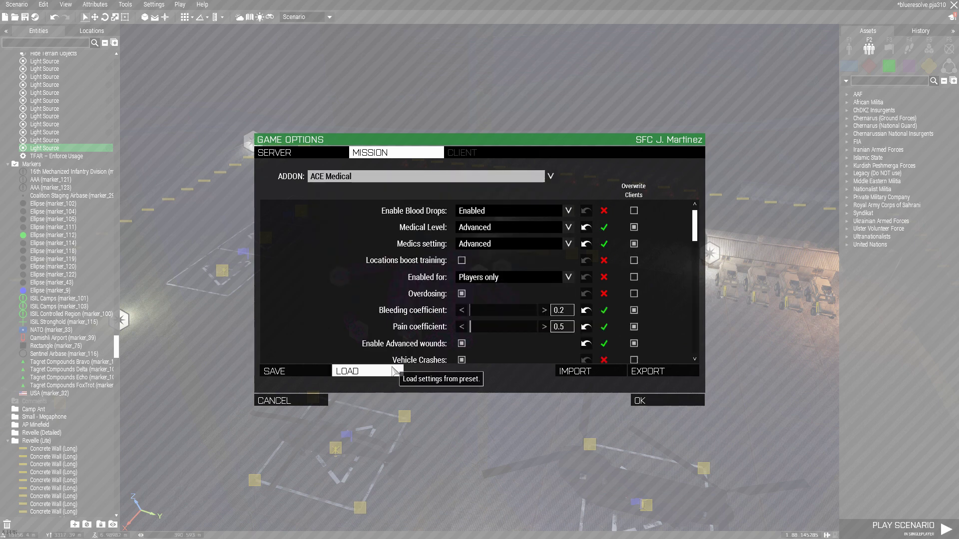
# Load the ADVANCED MED preset into the mission's addon settings, accept the options and save the scenario.
pyautogui.click(368, 373)
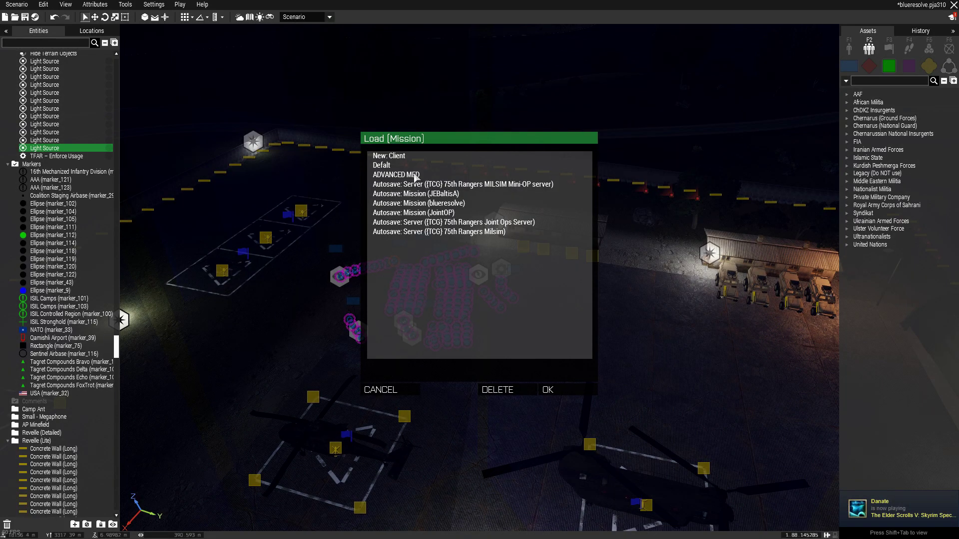
pyautogui.click(559, 393)
pyautogui.click(655, 400)
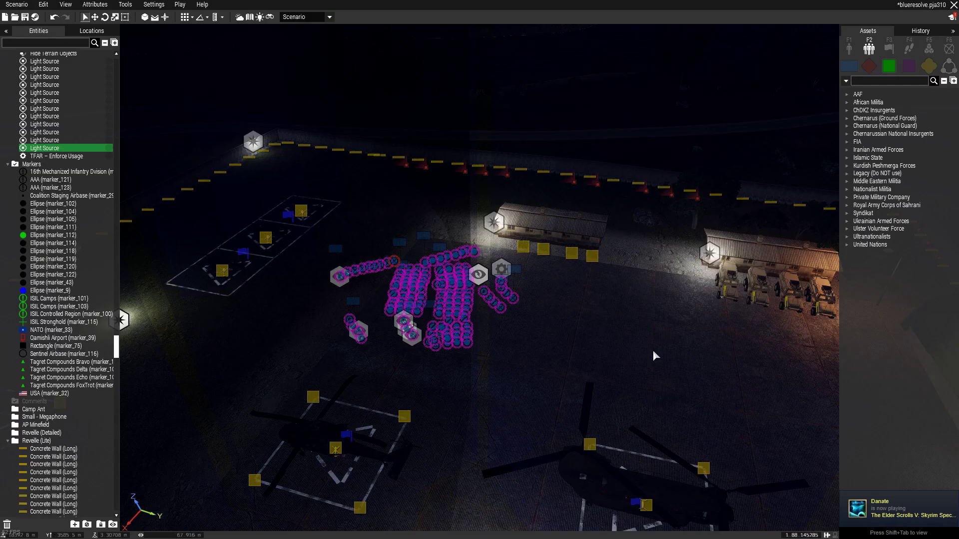
pyautogui.click(15, 5)
pyautogui.click(31, 44)
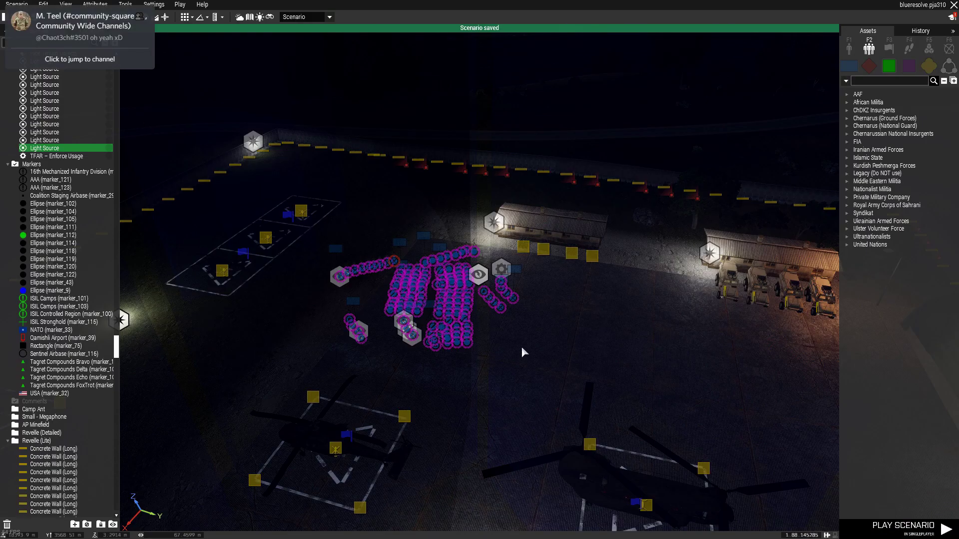
# Switch from the 3D view to the map and list the marker assets.
pyautogui.scroll(-5, 511, 344)
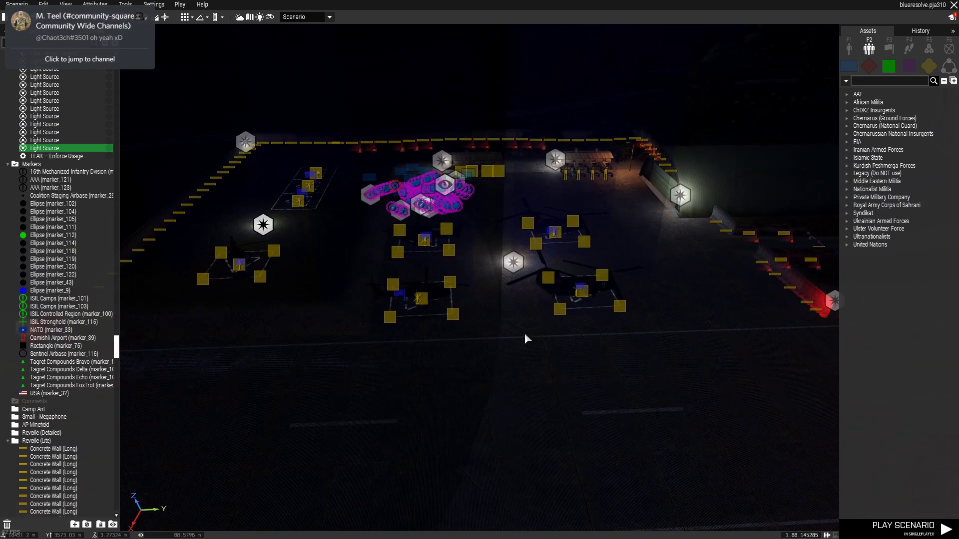
pyautogui.scroll(3, 527, 336)
pyautogui.click(948, 48)
pyautogui.press('m')
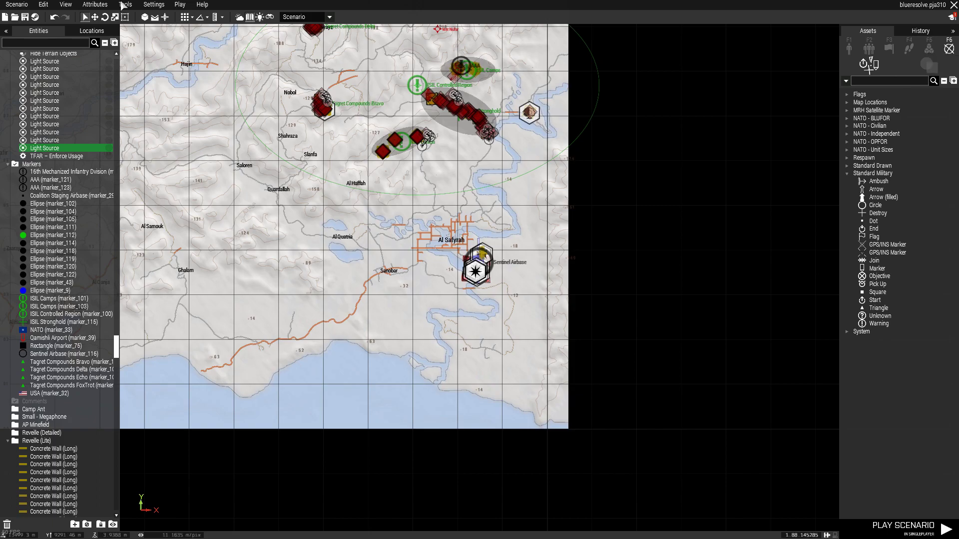
# Check the respawn type and rulesets in the multiplayer attributes, leaving them without applying changes.
pyautogui.click(91, 8)
pyautogui.click(100, 39)
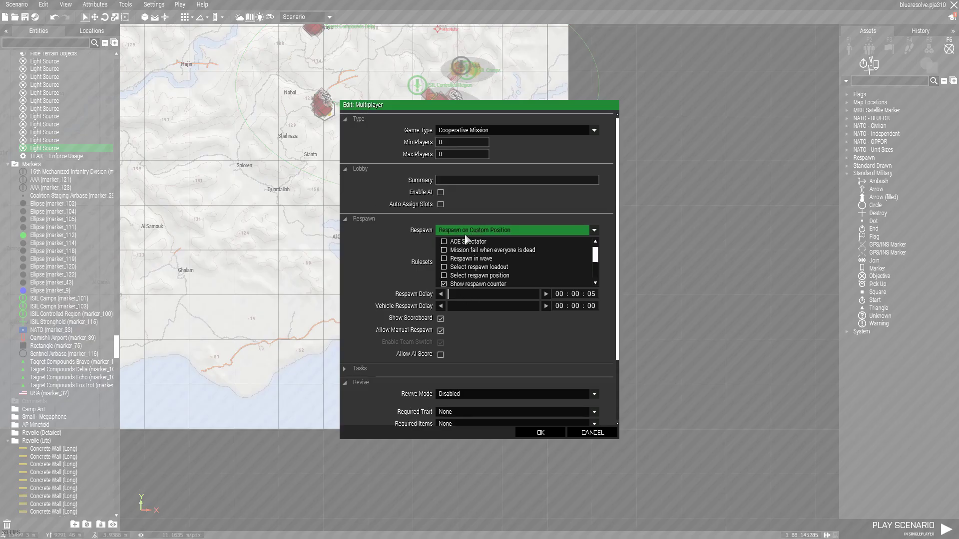
pyautogui.click(594, 434)
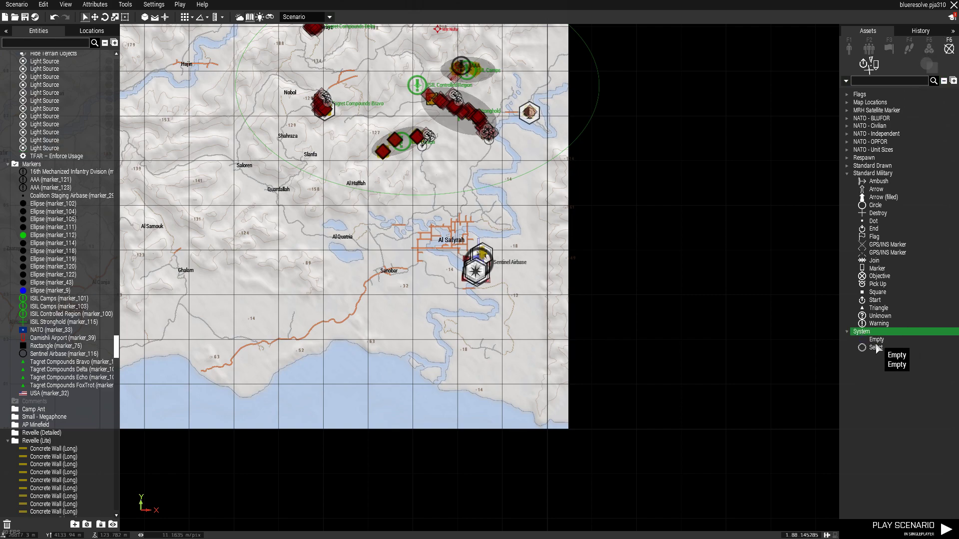
# Place an Empty system marker among the player units at the airbase and set its variable name to respawn_west.
pyautogui.scroll(10, 477, 272)
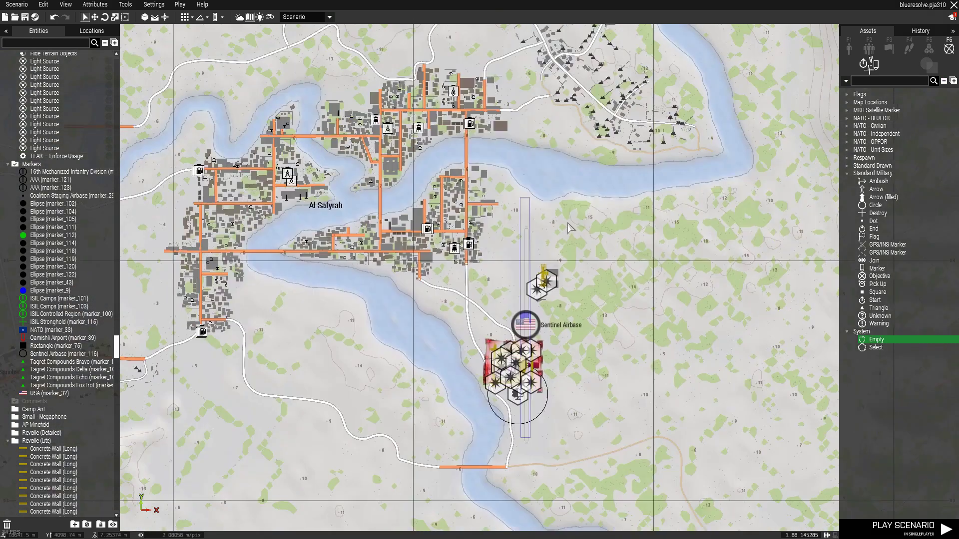
pyautogui.scroll(10, 531, 315)
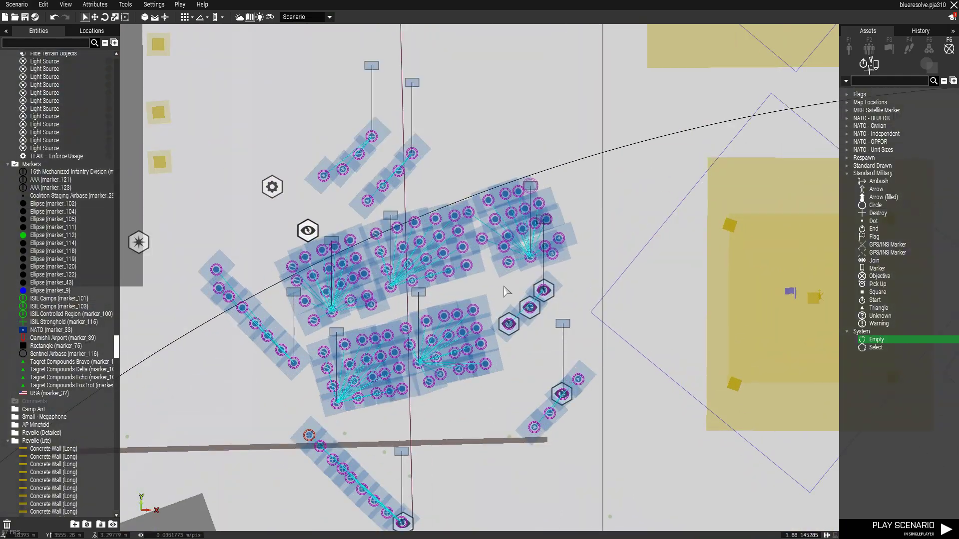
pyautogui.doubleClick(505, 292)
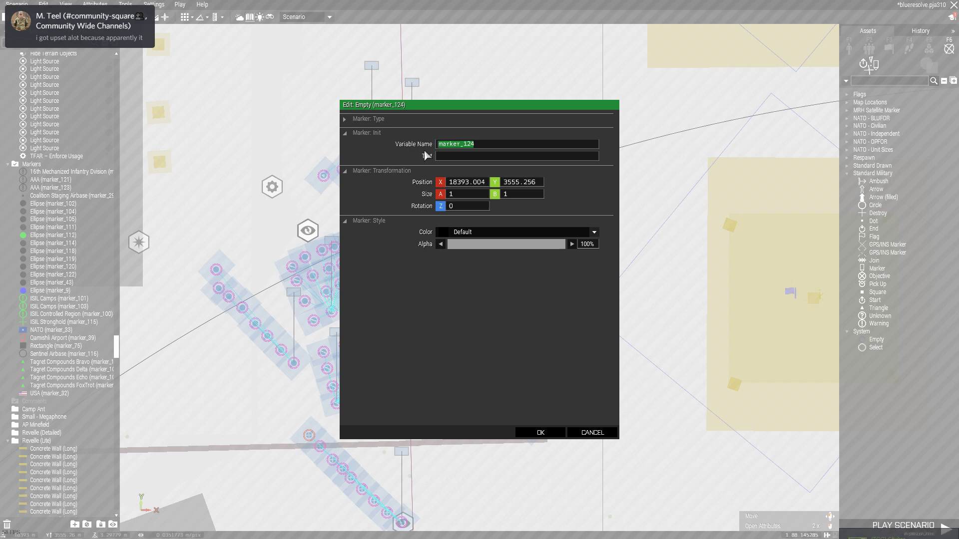
pyautogui.write('re')
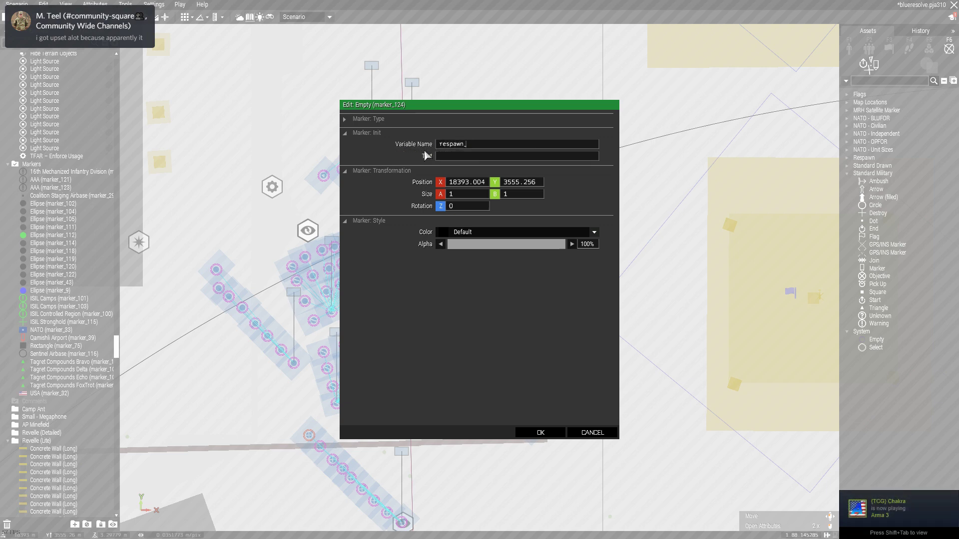
pyautogui.write('spawn_west')
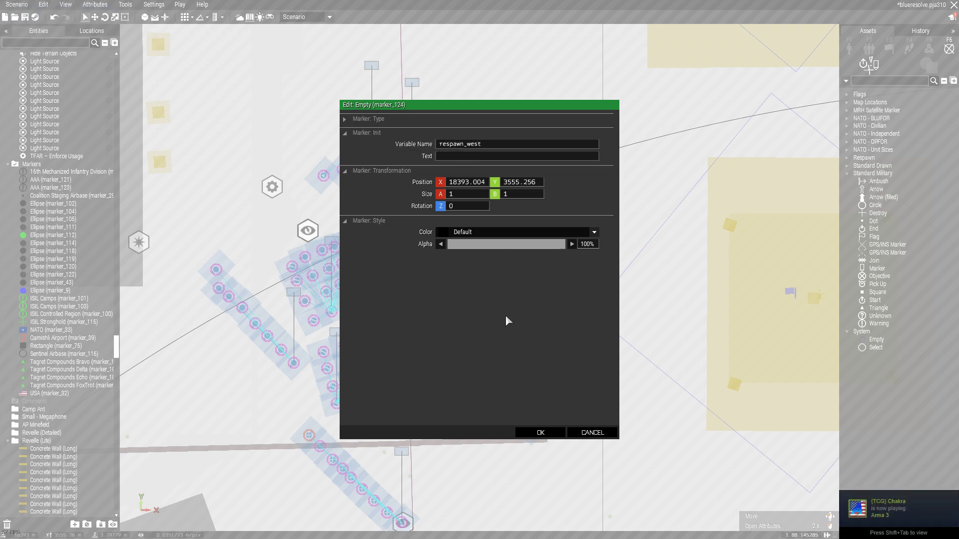
pyautogui.click(516, 434)
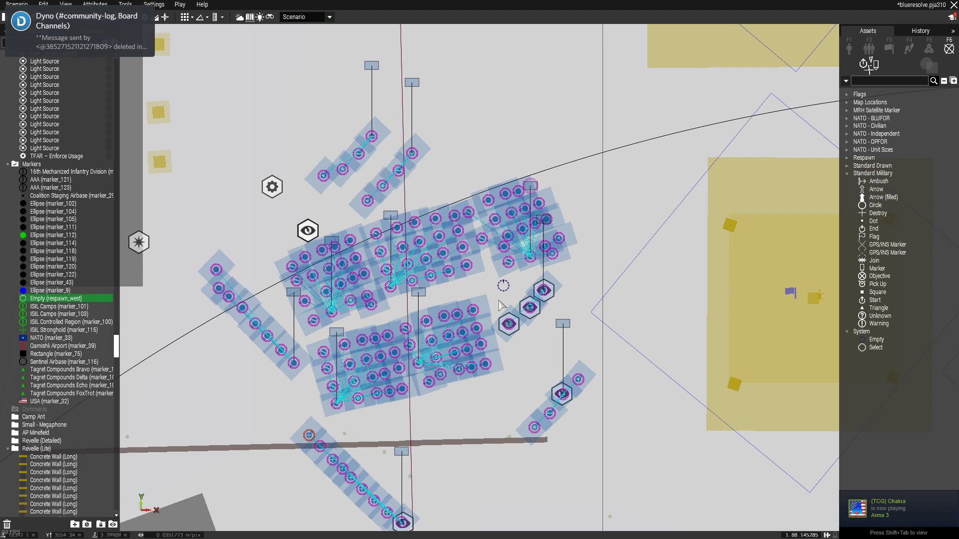
# Collapse the Standard Military marker group and save the scenario with the new respawn marker.
pyautogui.click(629, 209)
pyautogui.moveTo(629, 209); pyautogui.dragTo(553, 210, button='right')
pyautogui.click(148, 15)
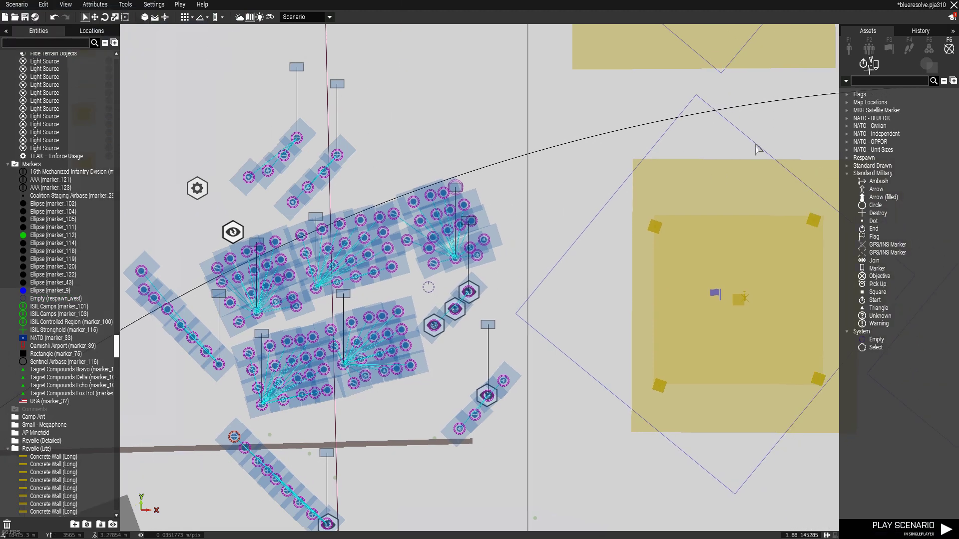
pyautogui.click(864, 176)
pyautogui.scroll(-10, 524, 209)
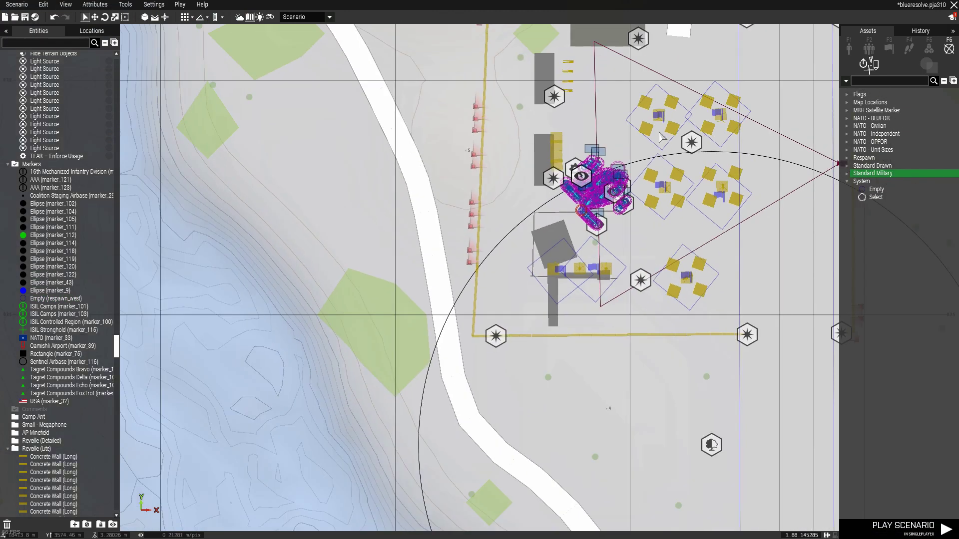
pyautogui.scroll(-5, 555, 204)
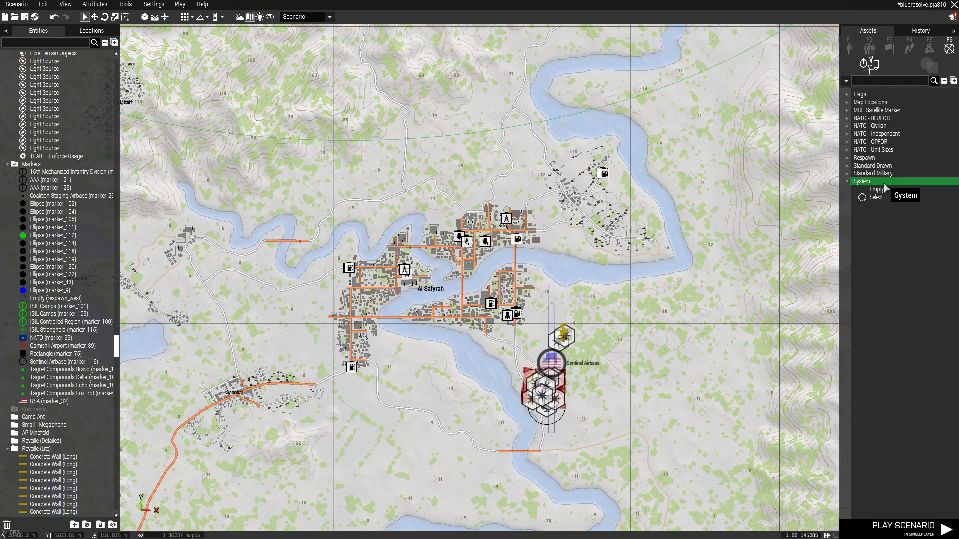
pyautogui.click(17, 5)
pyautogui.click(30, 40)
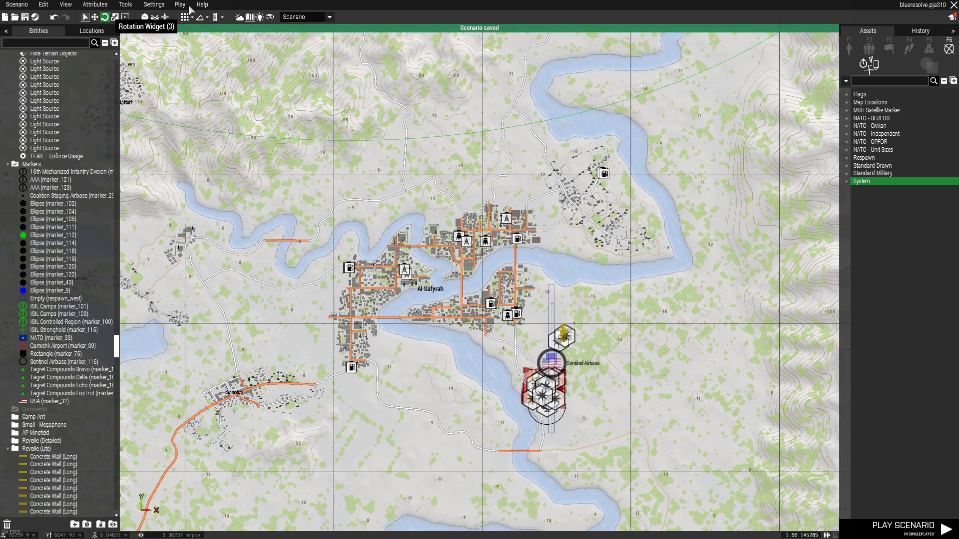
# Start the scenario in multiplayer on a LAN host, enter the game and look around the airbase as the player.
pyautogui.click(180, 4)
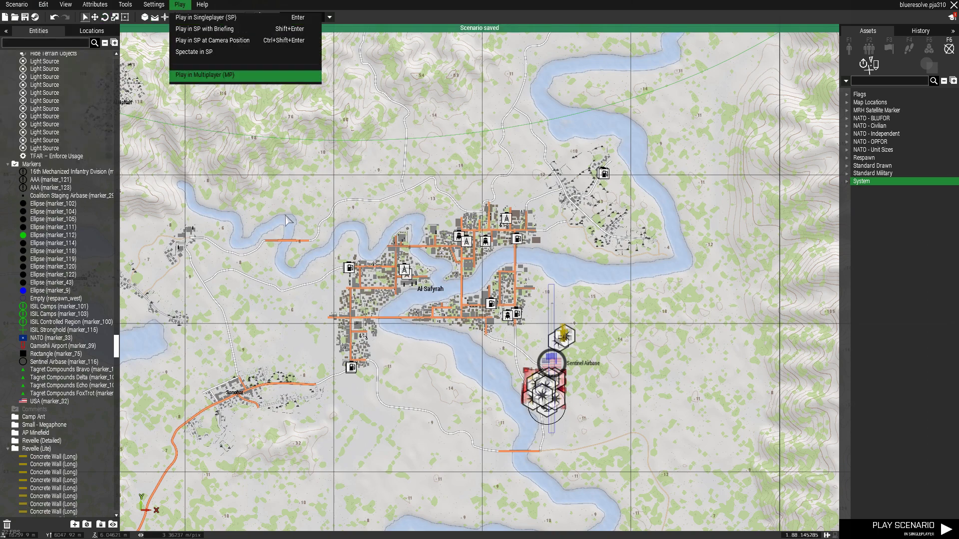
pyautogui.press('Return')
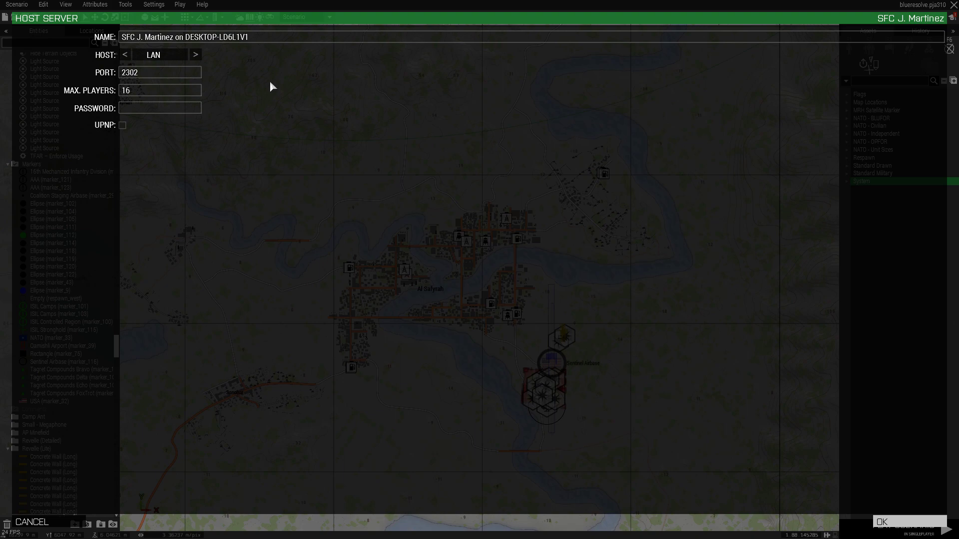
pyautogui.press('Return')
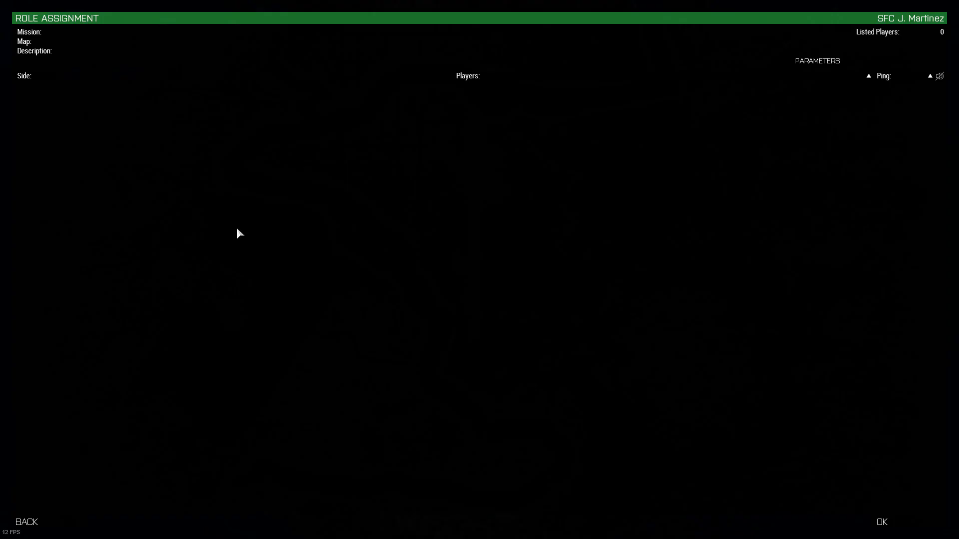
pyautogui.scroll(-4, 144, 107)
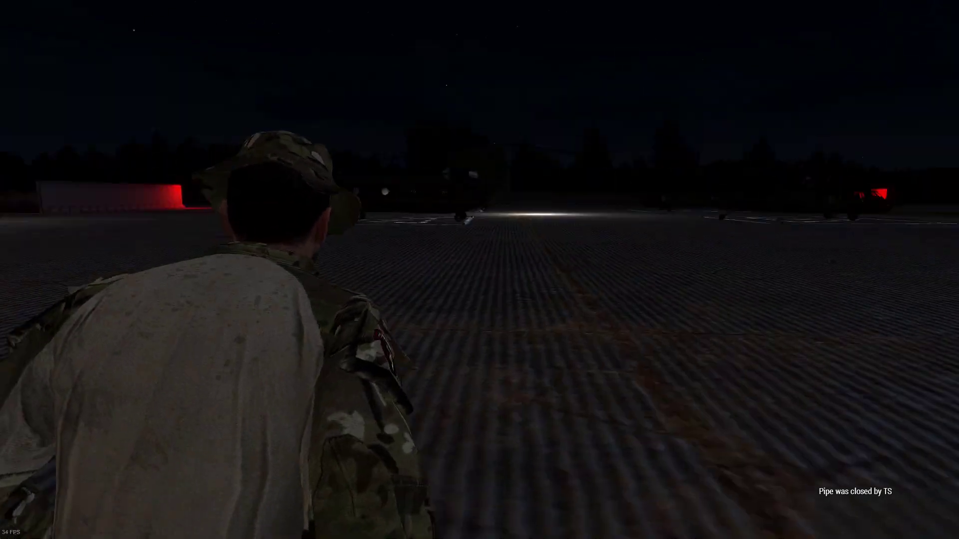
pyautogui.press('w')
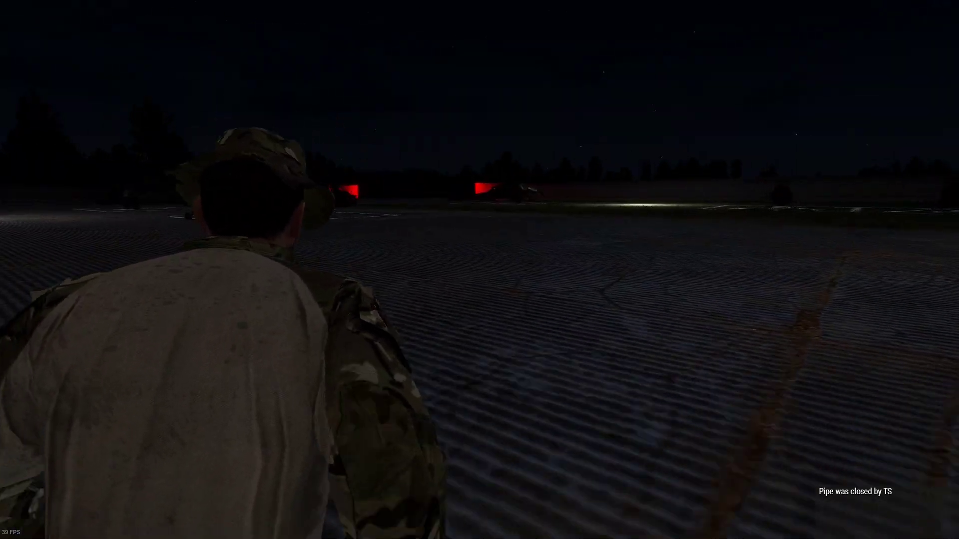
pyautogui.press('w')
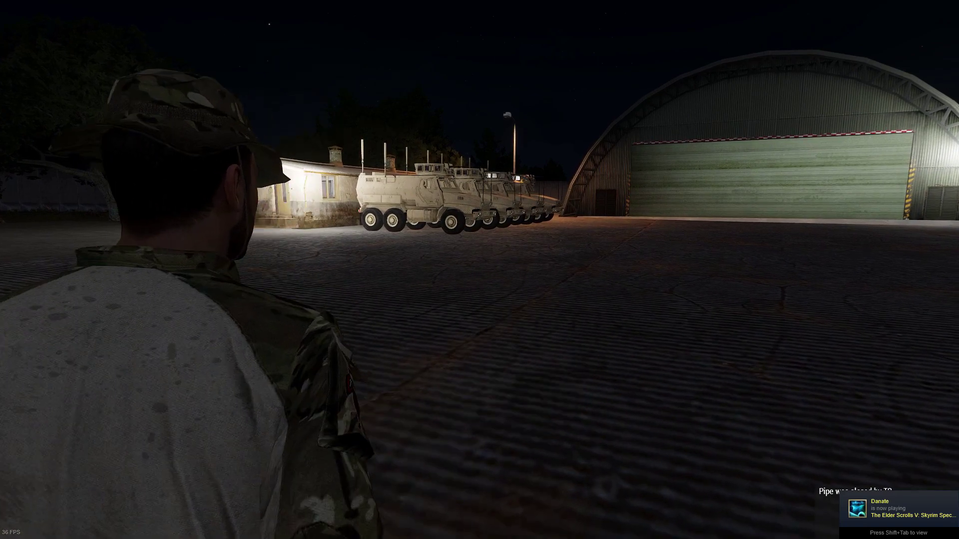
# Pause the game and respawn the player character to test the respawn marker.
pyautogui.press('Escape')
pyautogui.click(75, 456)
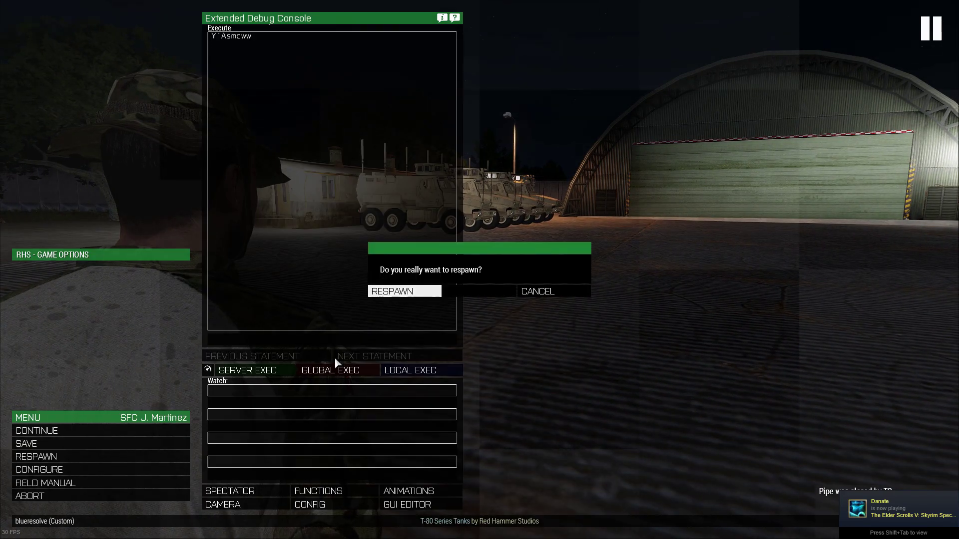
pyautogui.click(397, 293)
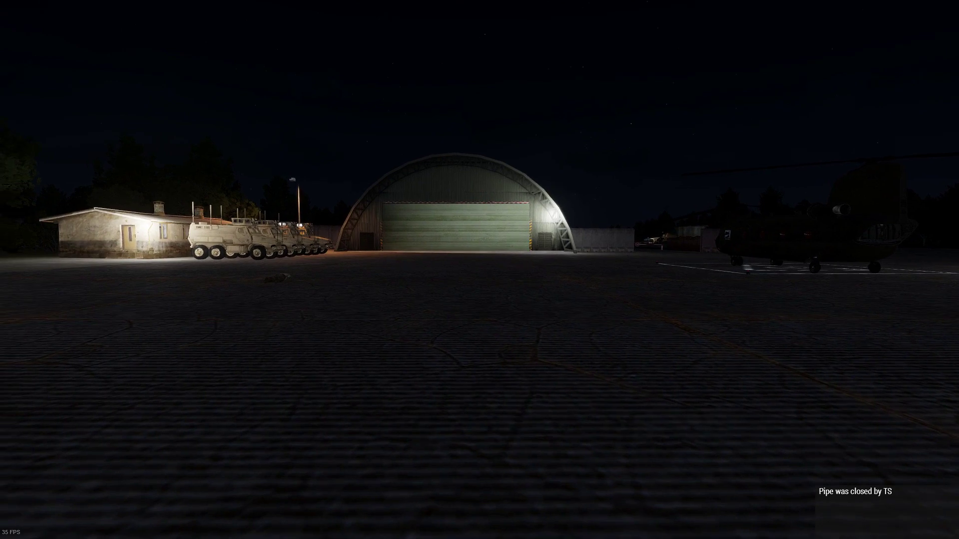
# Enter the Zeus interface and examine where the respawned player stands relative to the barracks and hangar.
pyautogui.press('y')
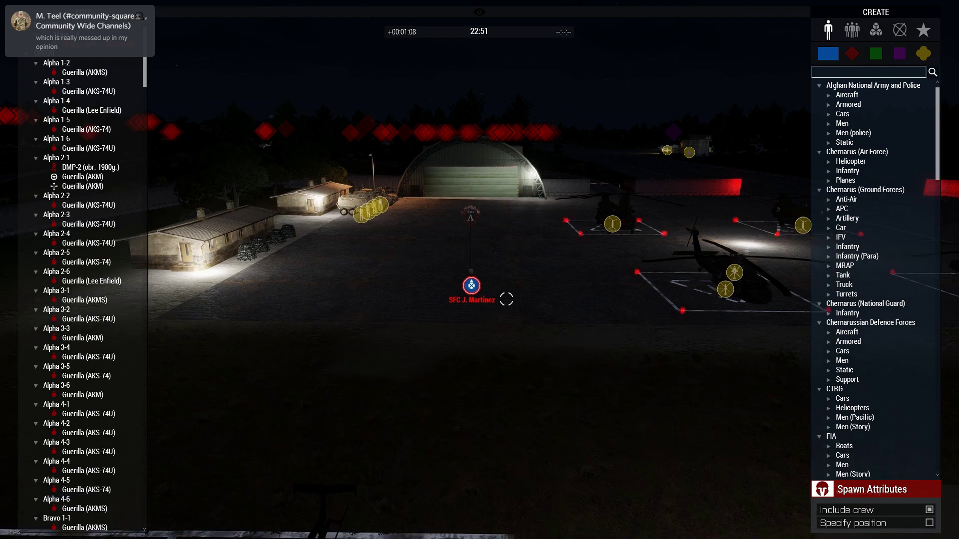
pyautogui.moveTo(506, 299); pyautogui.dragTo(460, 345, button='right')
pyautogui.press('w')
pyautogui.moveTo(353, 444); pyautogui.dragTo(573, 241)
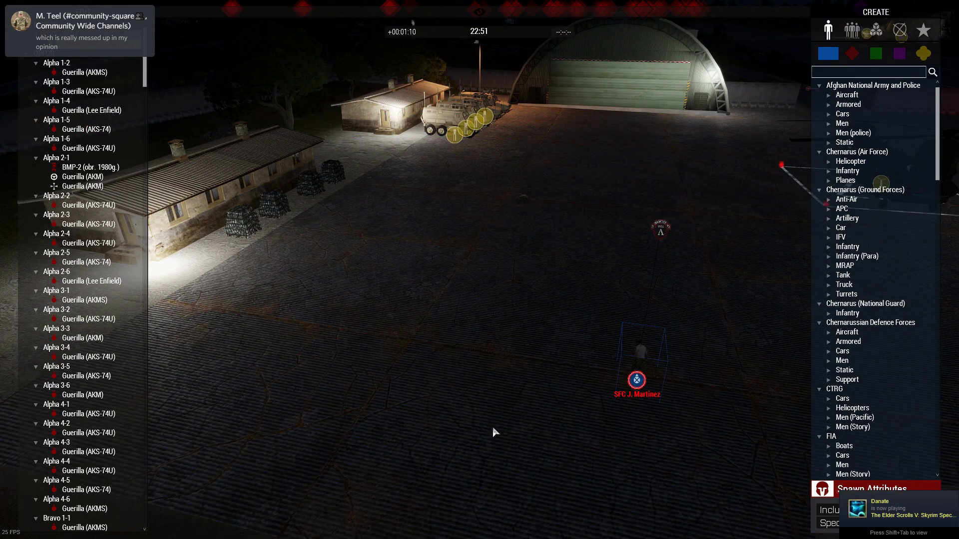
pyautogui.click(493, 434)
pyautogui.press('d')
pyautogui.press('s')
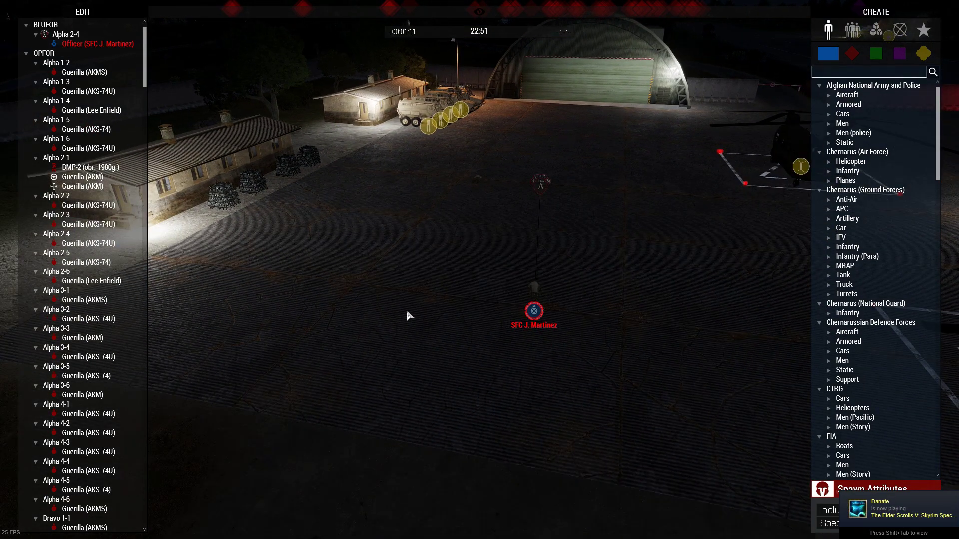
# Examine the lit airbase around the respawned player from above, including the barracks, hangar and helipads.
pyautogui.moveTo(611, 183); pyautogui.dragTo(609, 183)
pyautogui.moveTo(366, 181); pyautogui.dragTo(573, 298)
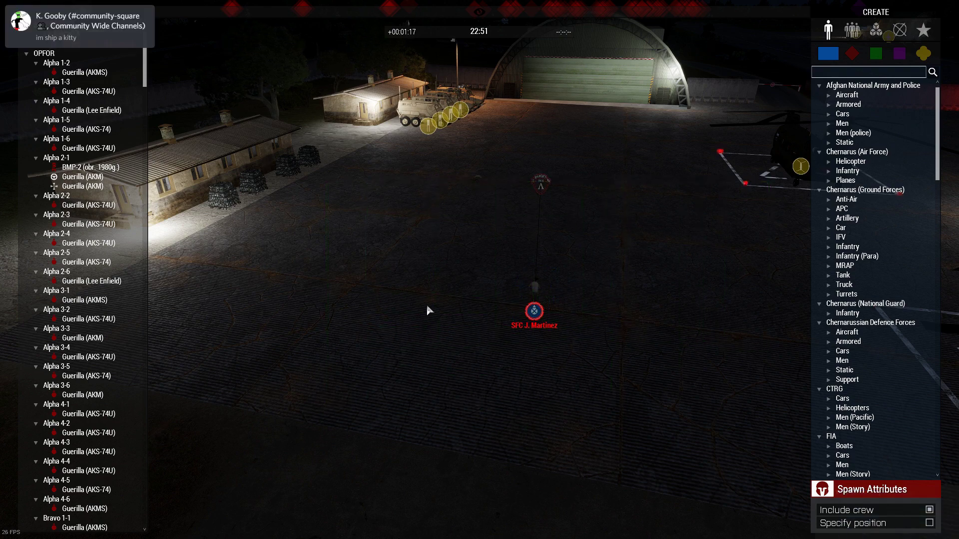
pyautogui.scroll(-4, 427, 308)
pyautogui.scroll(-4, 509, 301)
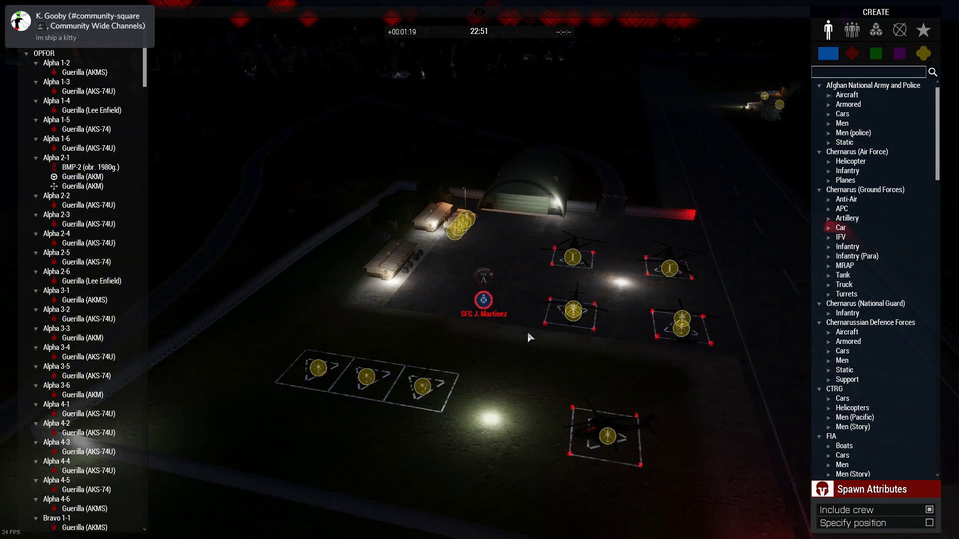
pyautogui.scroll(-5, 527, 331)
pyautogui.moveTo(699, 283); pyautogui.dragTo(781, 251, button='right')
# Find the insurgent areas on the map, bring the Zeus camera to an enemy patrol there and turn on night vision.
pyautogui.press('m')
pyautogui.scroll(-4, 701, 262)
pyautogui.moveTo(646, 132); pyautogui.dragTo(659, 295, button='right')
pyautogui.scroll(3, 659, 299)
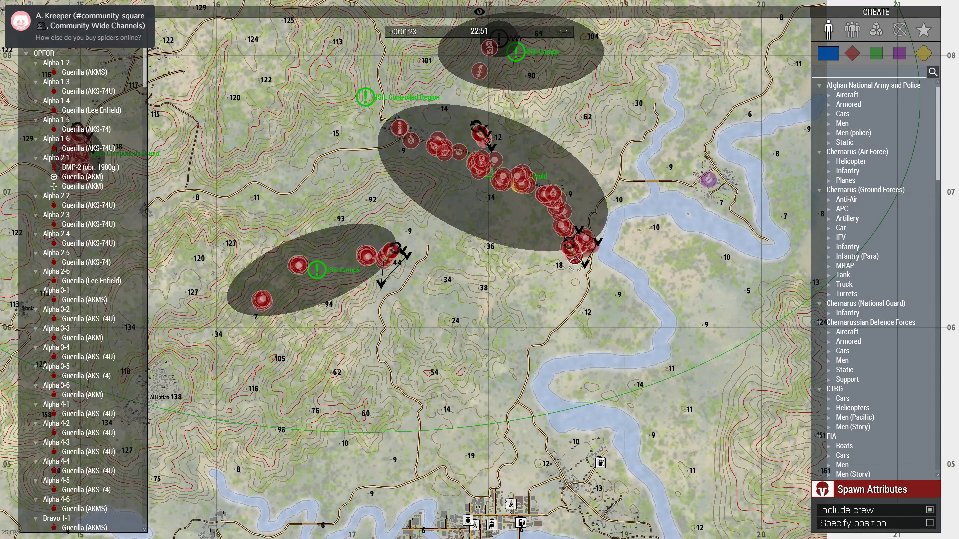
pyautogui.press('m')
pyautogui.press('s')
pyautogui.scroll(3, 465, 357)
pyautogui.moveTo(411, 317); pyautogui.dragTo(538, 452, button='right')
pyautogui.press('s')
pyautogui.press('n')
pyautogui.scroll(5, 488, 407)
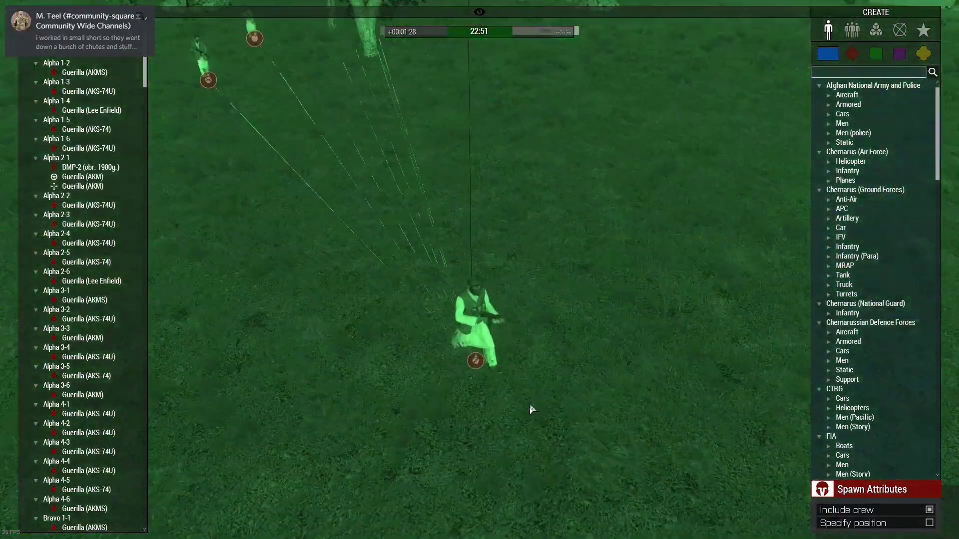
# Examine the enemy patrols, nearby compounds and wooded camp under night vision, checking their positions against the map.
pyautogui.press('w')
pyautogui.press('a')
pyautogui.moveTo(447, 300); pyautogui.dragTo(441, 263, button='right')
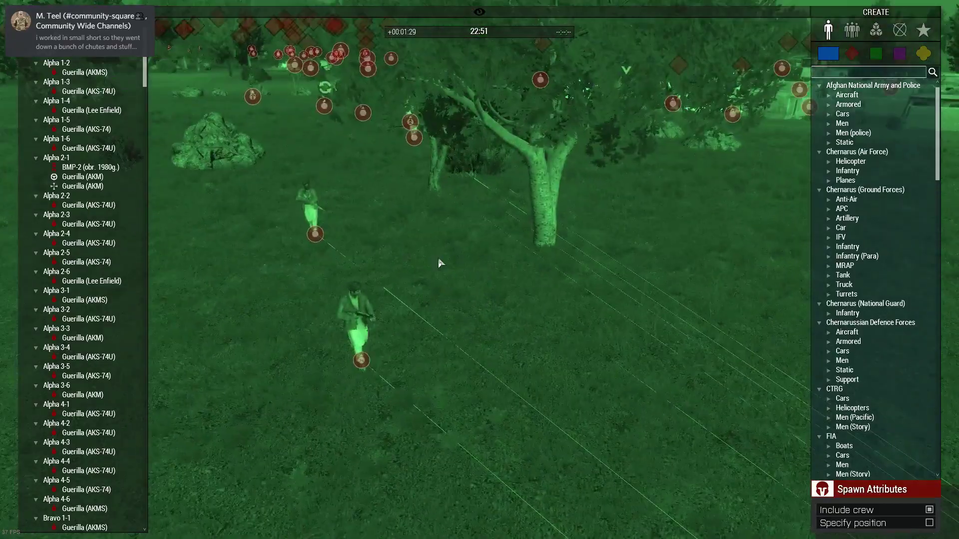
pyautogui.scroll(-5, 510, 400)
pyautogui.press('w')
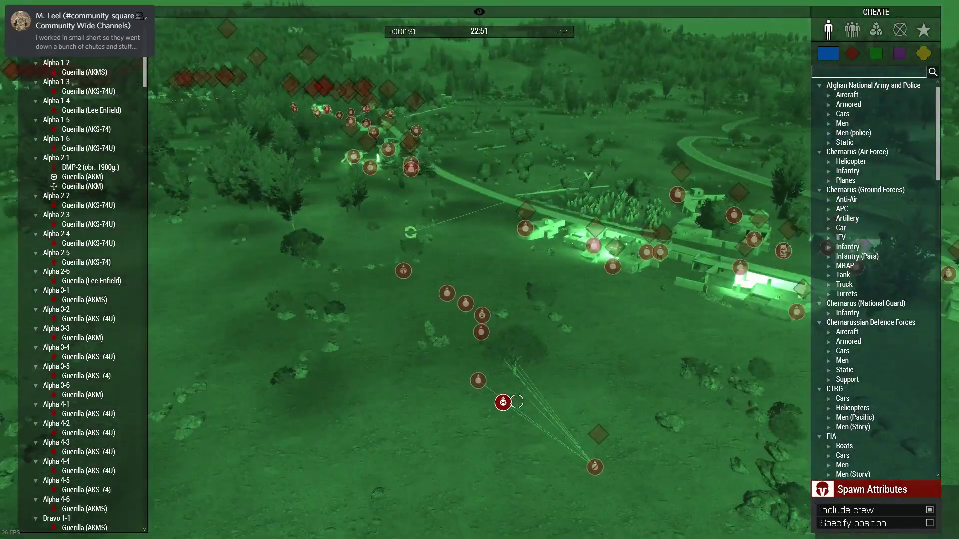
pyautogui.press('m')
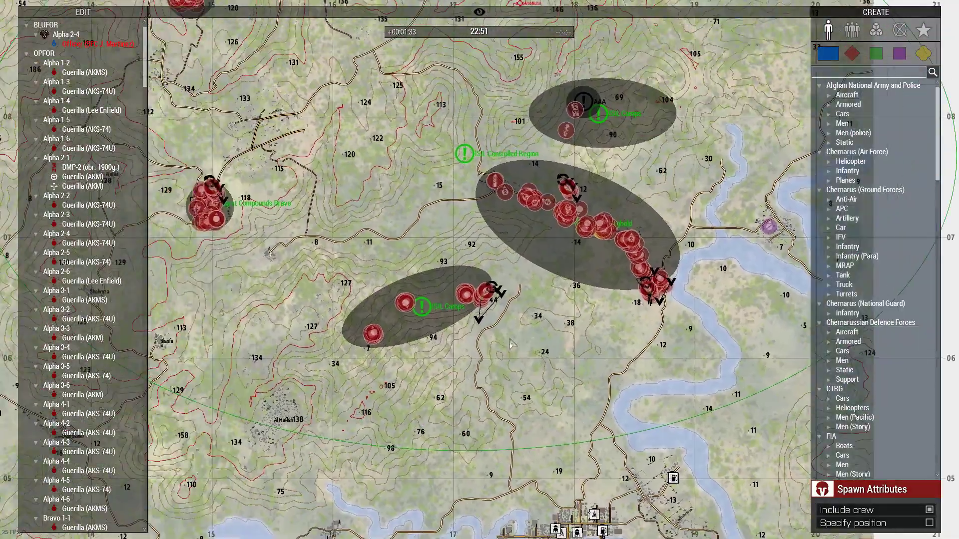
pyautogui.press('m')
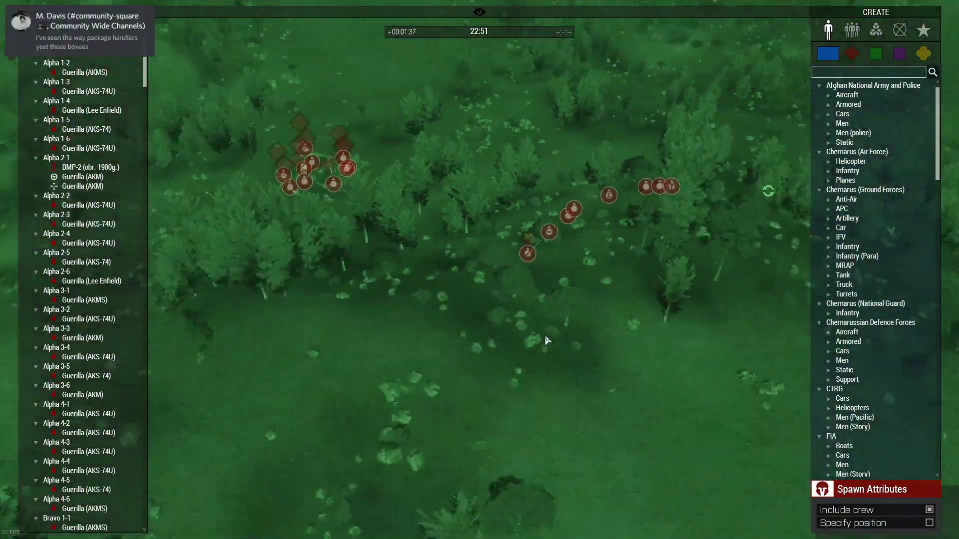
# Locate the lone purple unit in the eastern river village on the map and bring the camera to its building.
pyautogui.press('m')
pyautogui.scroll(-3, 635, 345)
pyautogui.moveTo(635, 345); pyautogui.dragTo(335, 320, button='right')
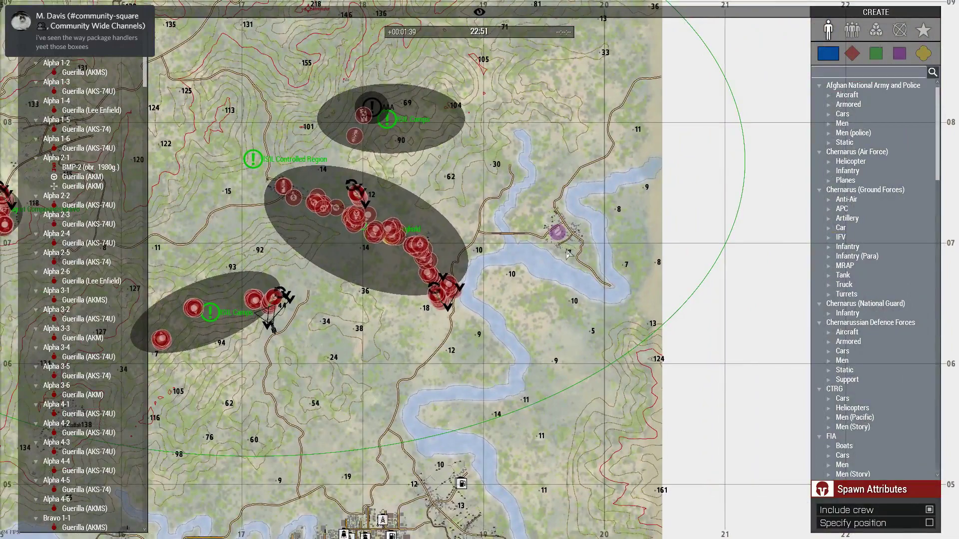
pyautogui.scroll(3, 561, 248)
pyautogui.middleClick(530, 175)
pyautogui.press('m')
pyautogui.moveTo(587, 308); pyautogui.dragTo(628, 417, button='right')
pyautogui.scroll(5, 628, 417)
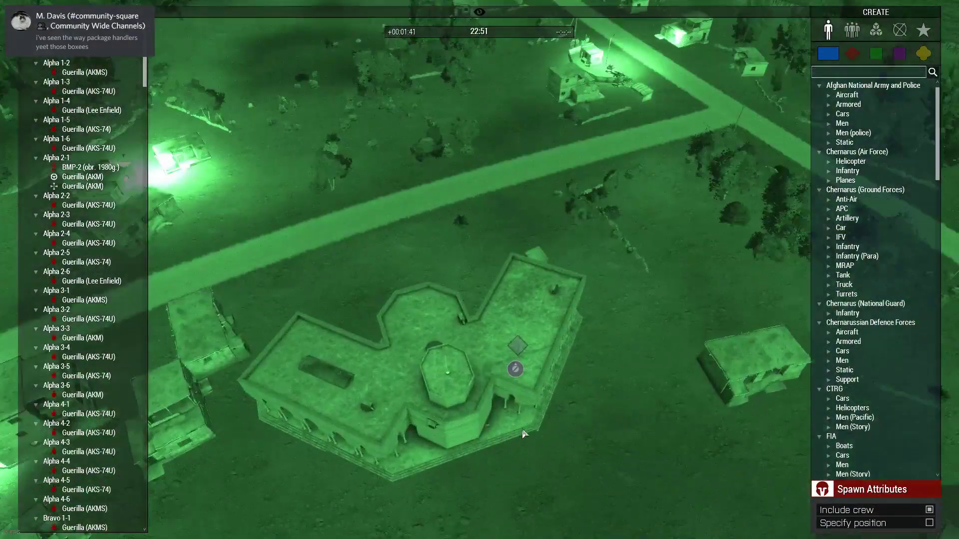
# Inspect the captive inside the village building at close range, checking the pose and the surrounding room.
pyautogui.moveTo(546, 422); pyautogui.dragTo(394, 393, button='right')
pyautogui.scroll(-5, 530, 424)
pyautogui.scroll(5, 523, 355)
pyautogui.moveTo(522, 355); pyautogui.dragTo(608, 364, button='right')
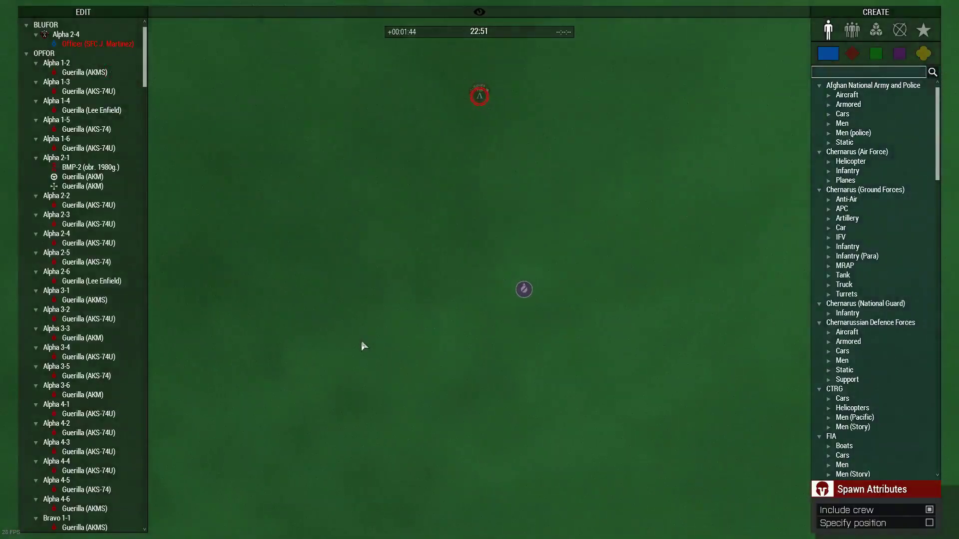
pyautogui.scroll(-3, 386, 341)
pyautogui.moveTo(386, 341); pyautogui.dragTo(505, 277, button='right')
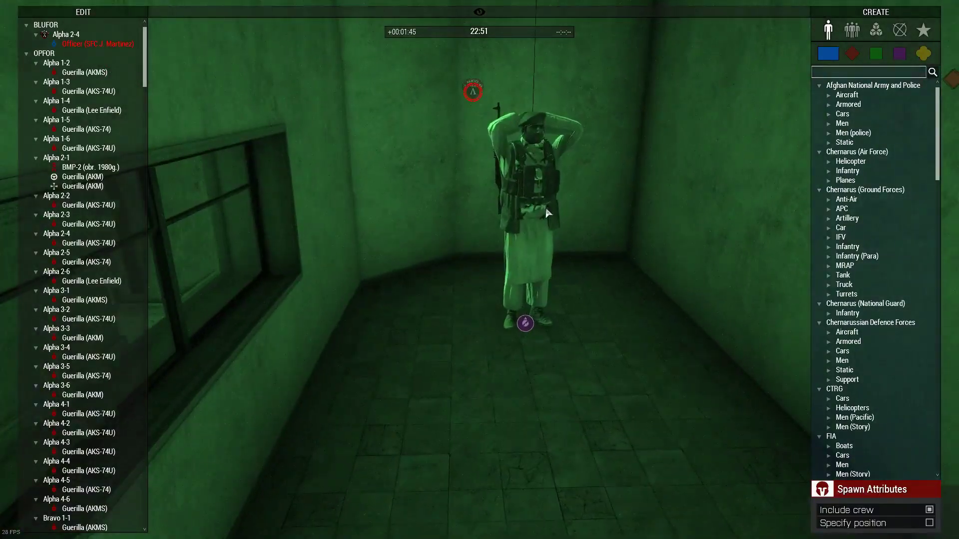
pyautogui.moveTo(585, 341); pyautogui.dragTo(771, 302, button='right')
pyautogui.scroll(2, 524, 232)
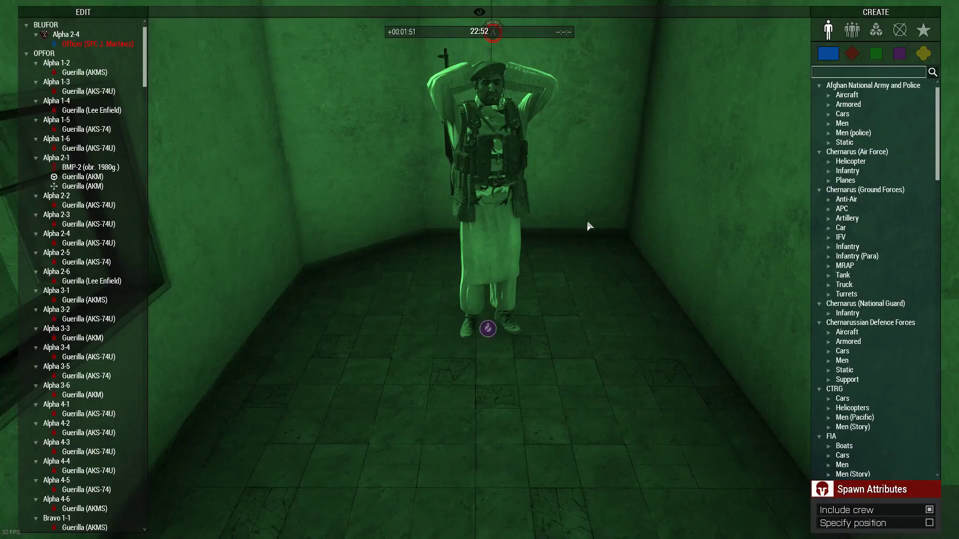
pyautogui.press('s')
pyautogui.moveTo(632, 215); pyautogui.dragTo(646, 216, button='right')
pyautogui.moveTo(627, 290); pyautogui.dragTo(267, 158, button='right')
pyautogui.scroll(-10, 424, 269)
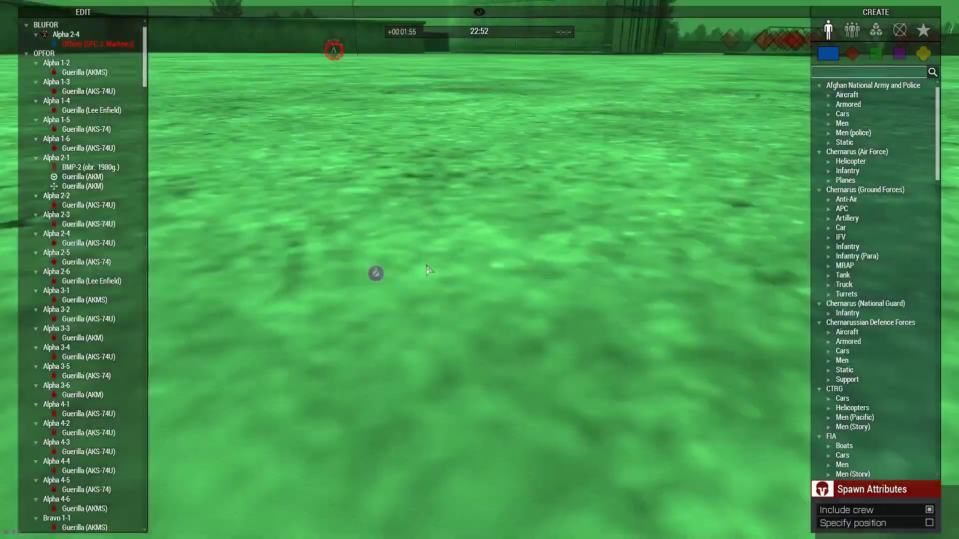
# Go to the Compounds Bravo area at Siano and examine its units and lighting with and without night vision.
pyautogui.press('m')
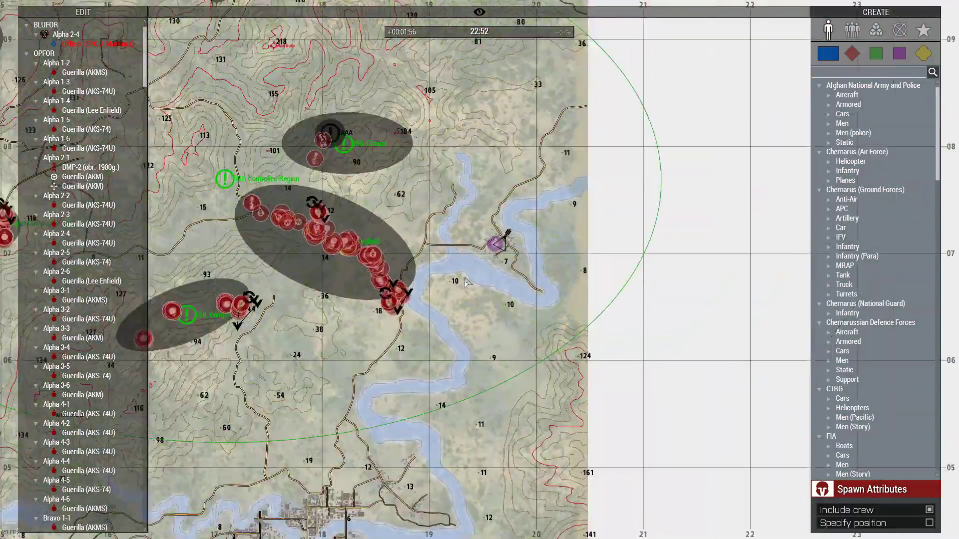
pyautogui.scroll(2, 392, 247)
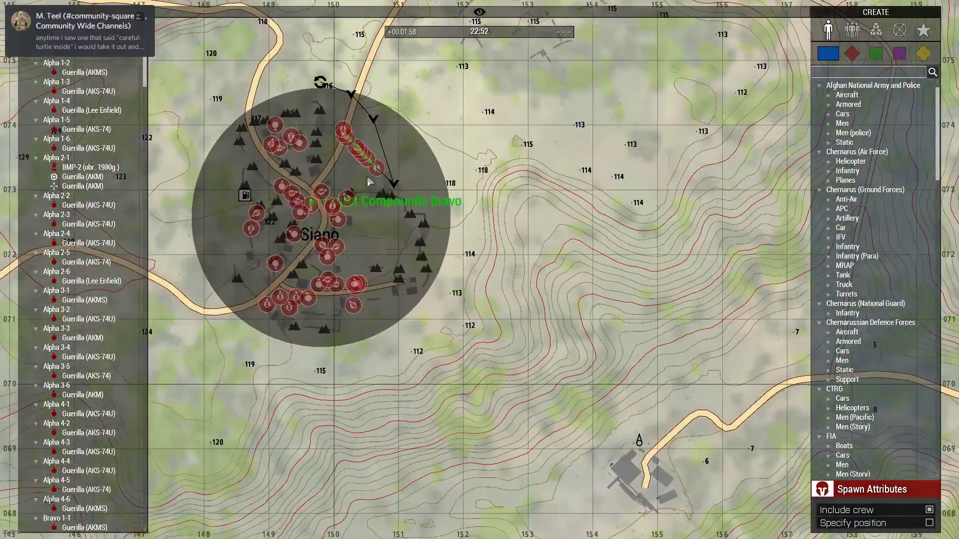
pyautogui.press('m')
pyautogui.moveTo(428, 284); pyautogui.dragTo(648, 333, button='right')
pyautogui.moveTo(520, 383); pyautogui.dragTo(527, 356, button='right')
pyautogui.press('w')
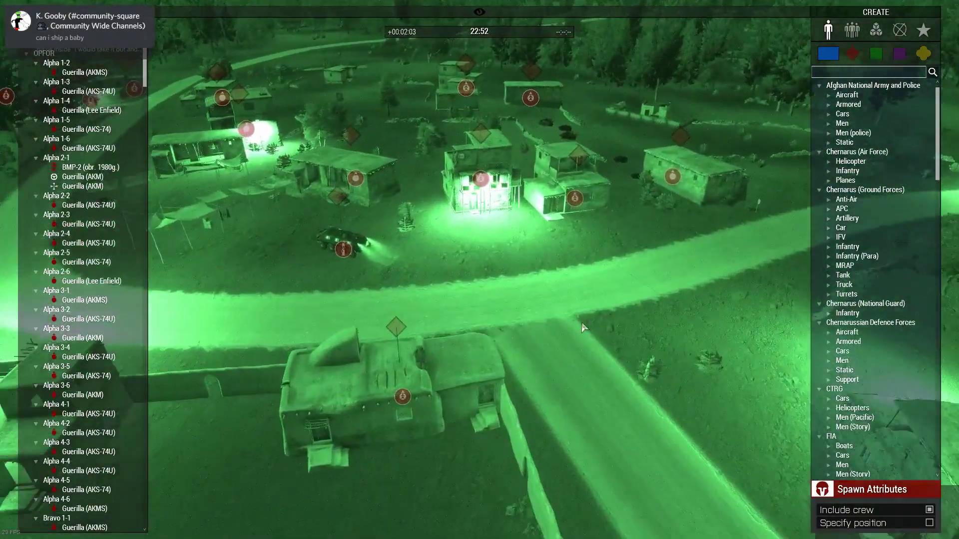
pyautogui.moveTo(584, 327); pyautogui.dragTo(467, 328, button='right')
pyautogui.press('n')
pyautogui.press('n')
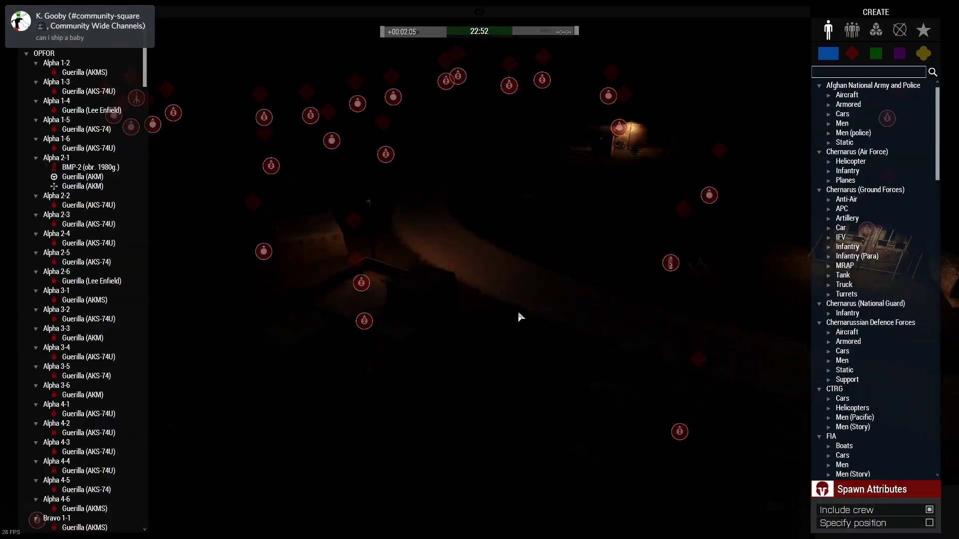
pyautogui.press('w')
pyautogui.press('a')
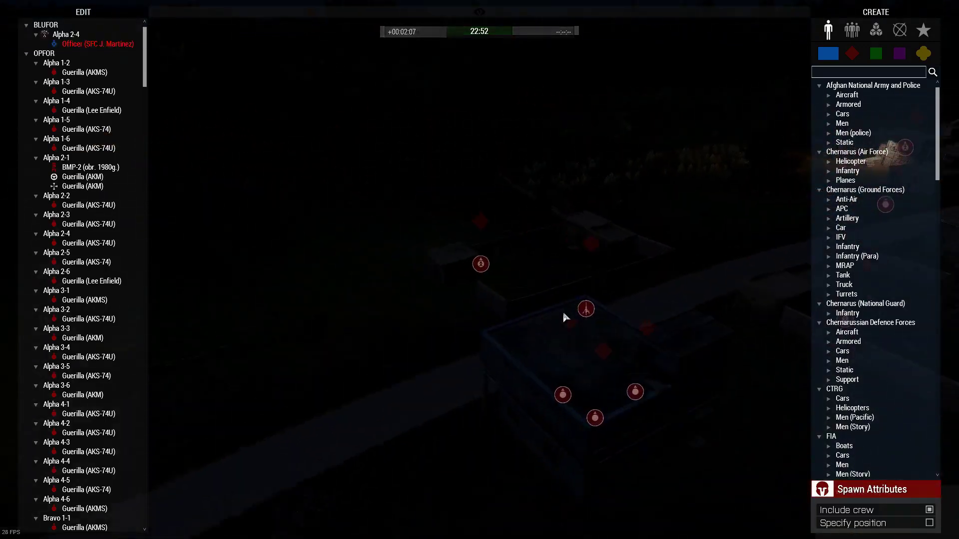
# Check the Siano area on the map once more, survey the surroundings and return from Zeus to the player character.
pyautogui.press('m')
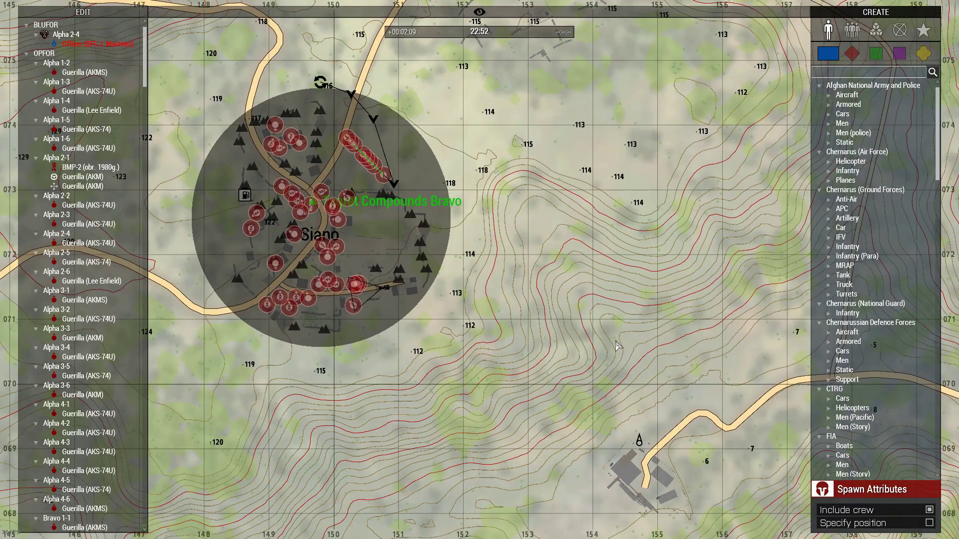
pyautogui.press('m')
pyautogui.scroll(5, 619, 345)
pyautogui.moveTo(639, 334); pyautogui.dragTo(526, 314, button='right')
pyautogui.scroll(-4, 543, 330)
pyautogui.scroll(-6, 544, 335)
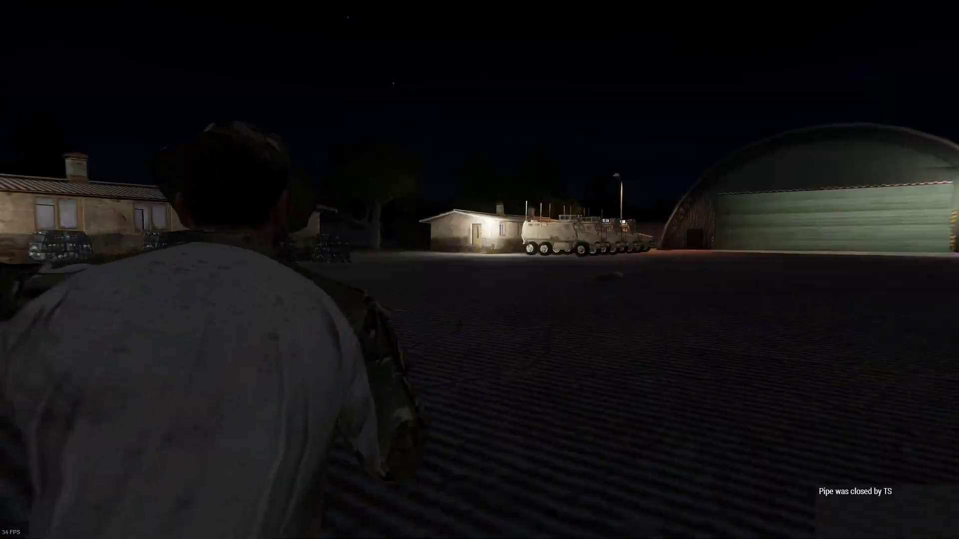
# Run the player past the barracks and supply pallets towards the helipads to check the airbase lighting at ground level.
pyautogui.press('w')
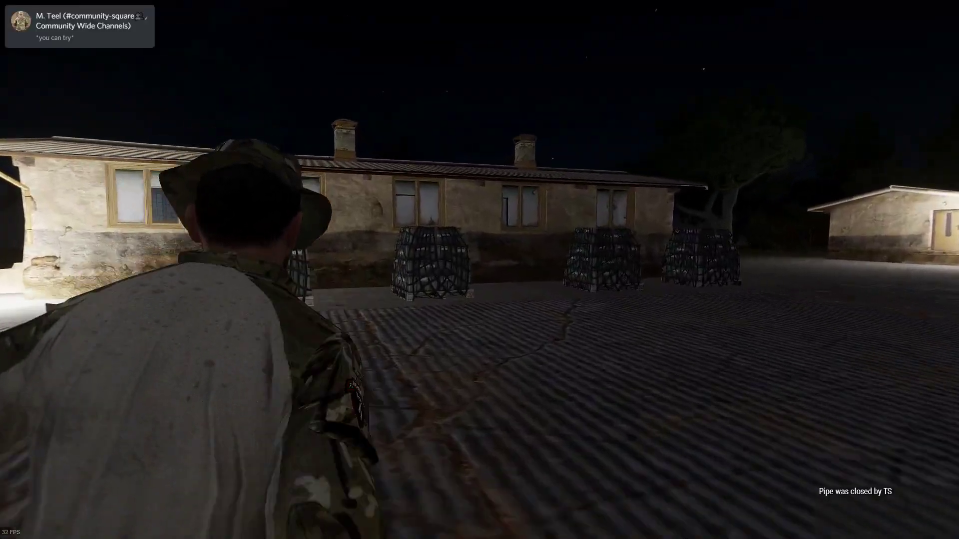
pyautogui.press('w')
pyautogui.press('w')
pyautogui.scroll(-1, 479, 270)
pyautogui.press('w')
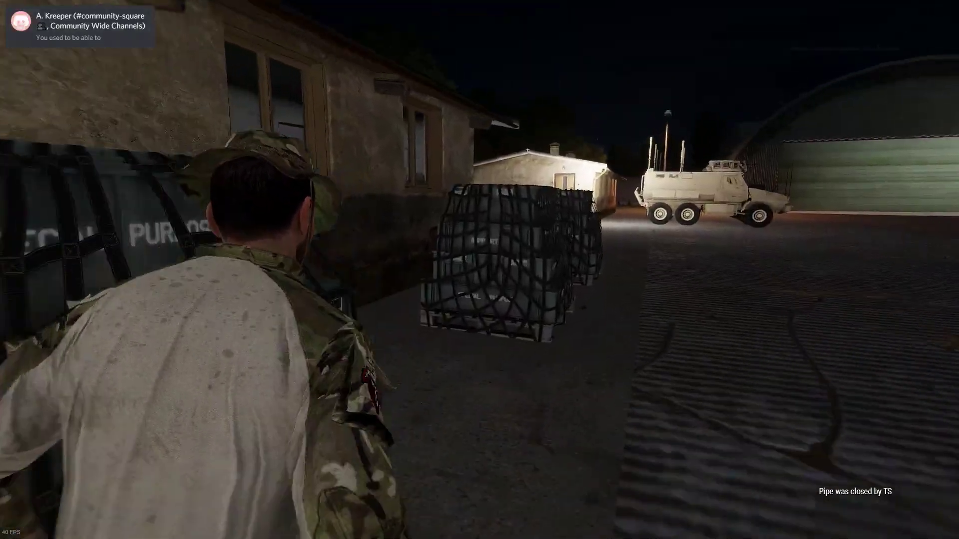
pyautogui.press('w')
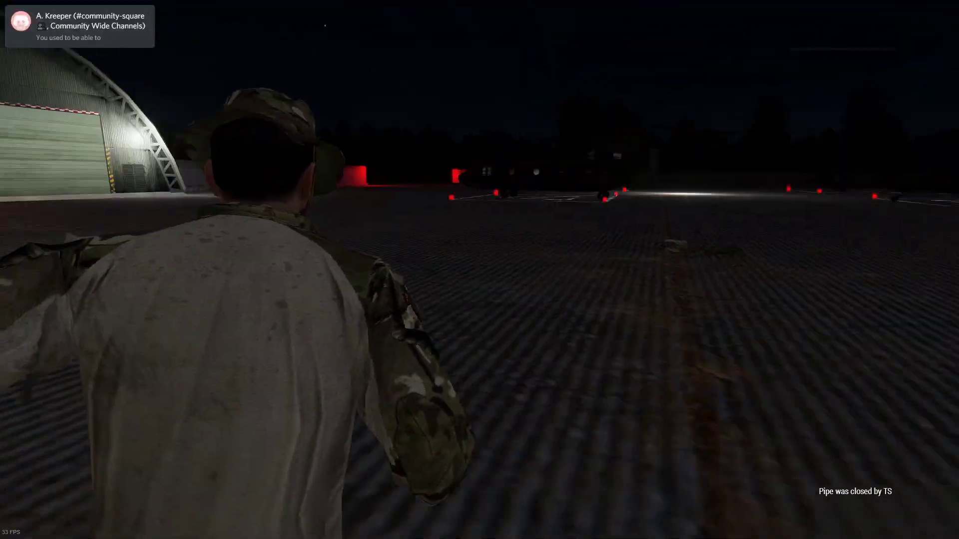
pyautogui.press('w')
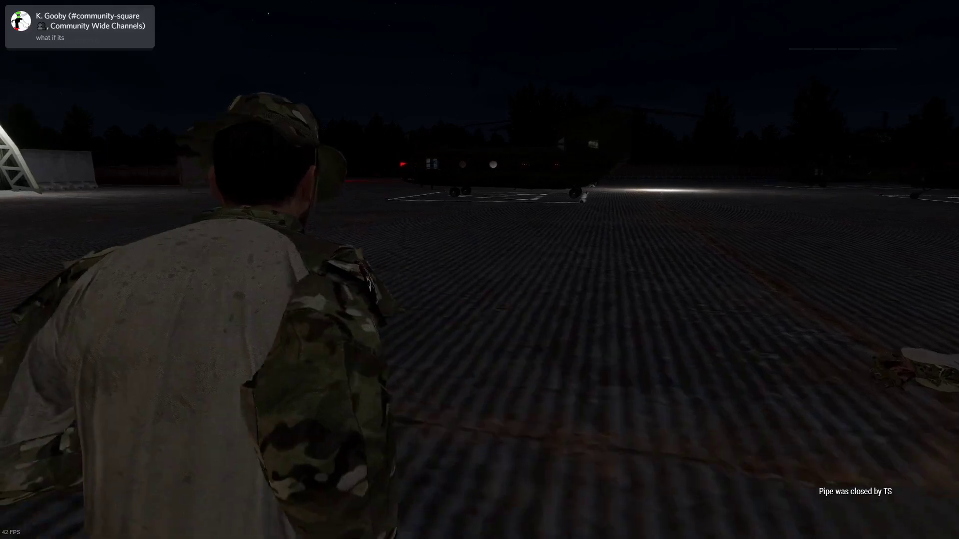
pyautogui.press('w')
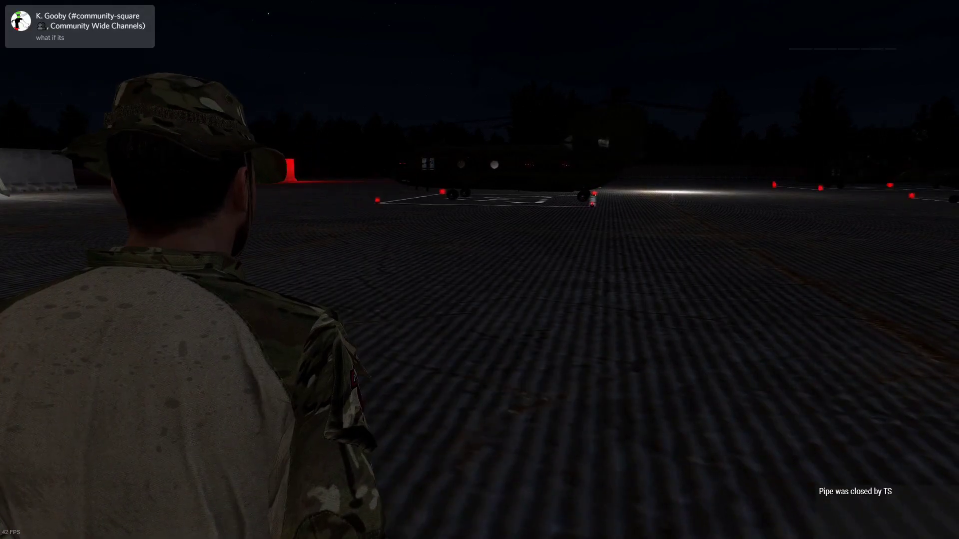